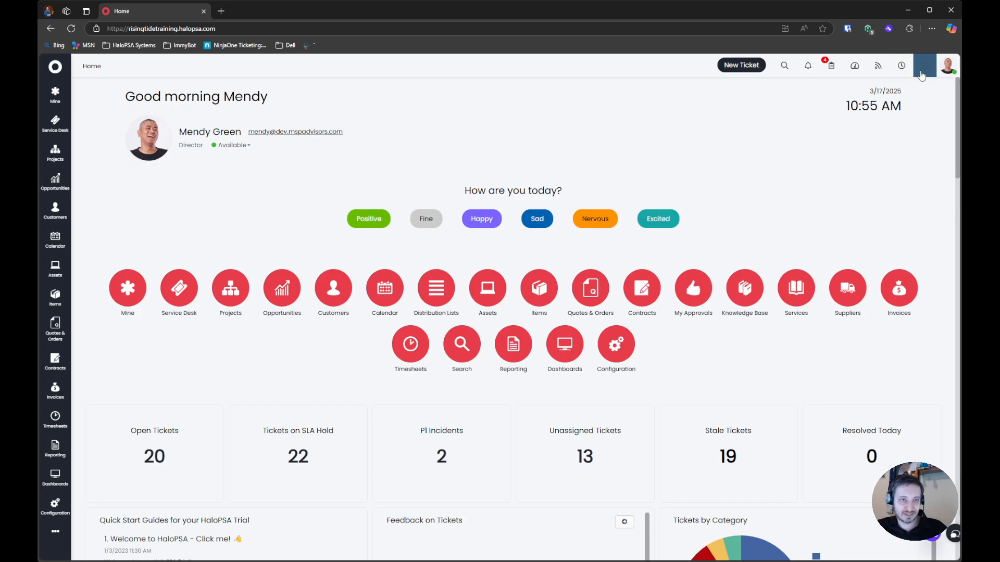
# Open the About information from Help, examine the version details, and close it
pyautogui.click(924, 65)
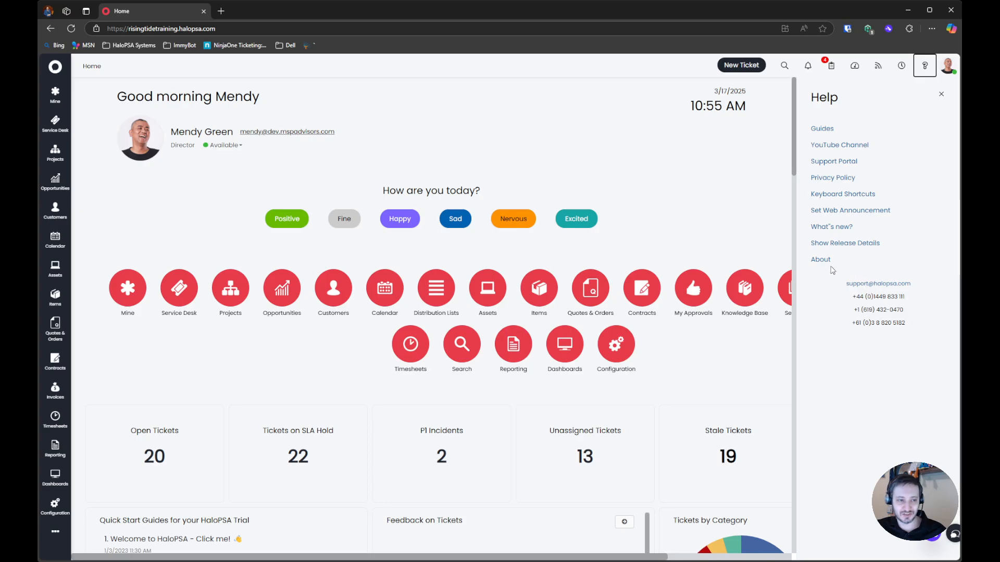
pyautogui.click(822, 260)
pyautogui.moveTo(579, 333)
pyautogui.mouseDown()
pyautogui.moveTo(652, 327)
pyautogui.moveTo(568, 326)
pyautogui.mouseUp()
pyautogui.click(647, 327)
pyautogui.click(642, 325)
pyautogui.moveTo(647, 328); pyautogui.dragTo(648, 287)
pyautogui.click(594, 287)
pyautogui.click(647, 287)
pyautogui.click(652, 208)
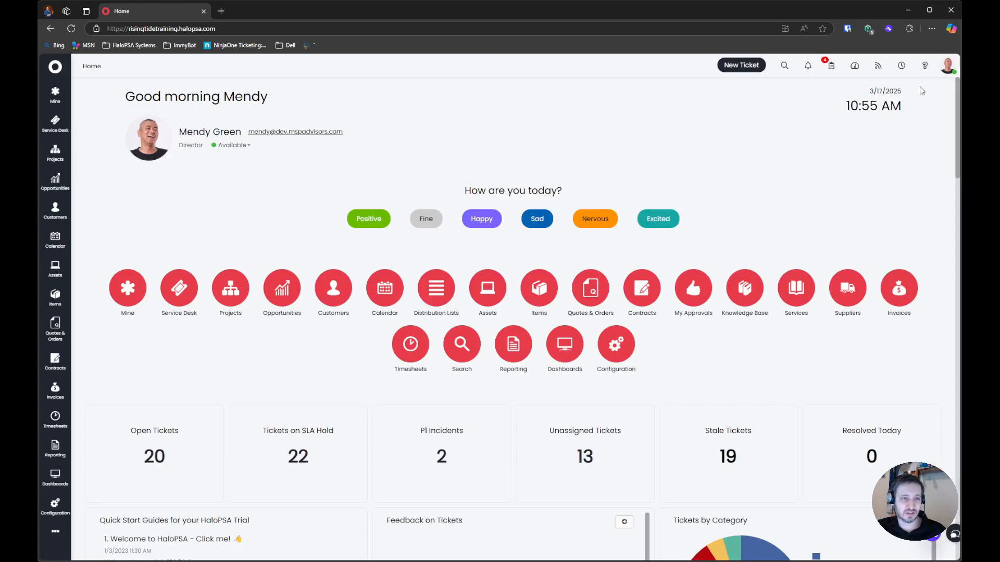
# Open the release details from Help and compare the running version with the current candidate version
pyautogui.click(949, 66)
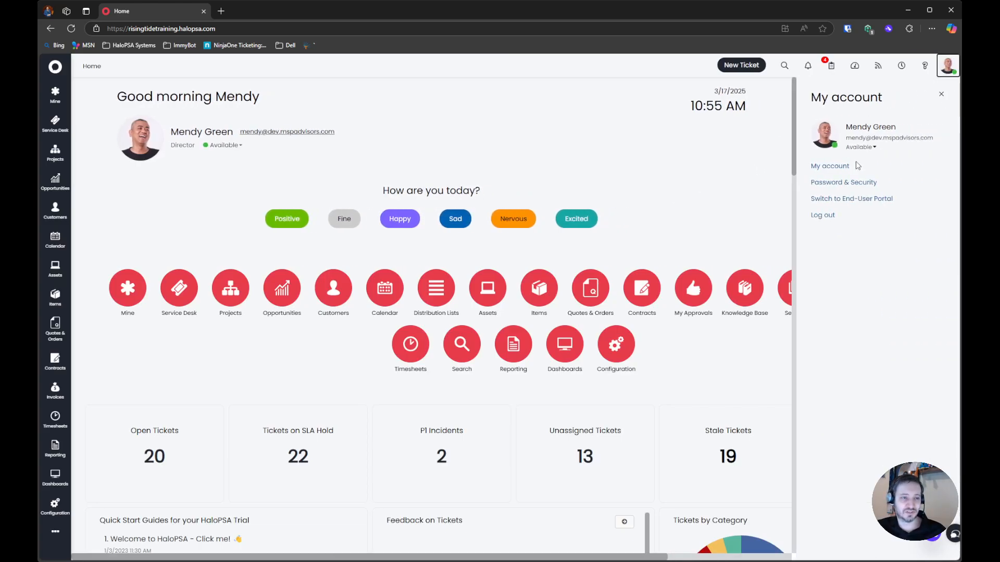
pyautogui.click(925, 66)
pyautogui.click(845, 243)
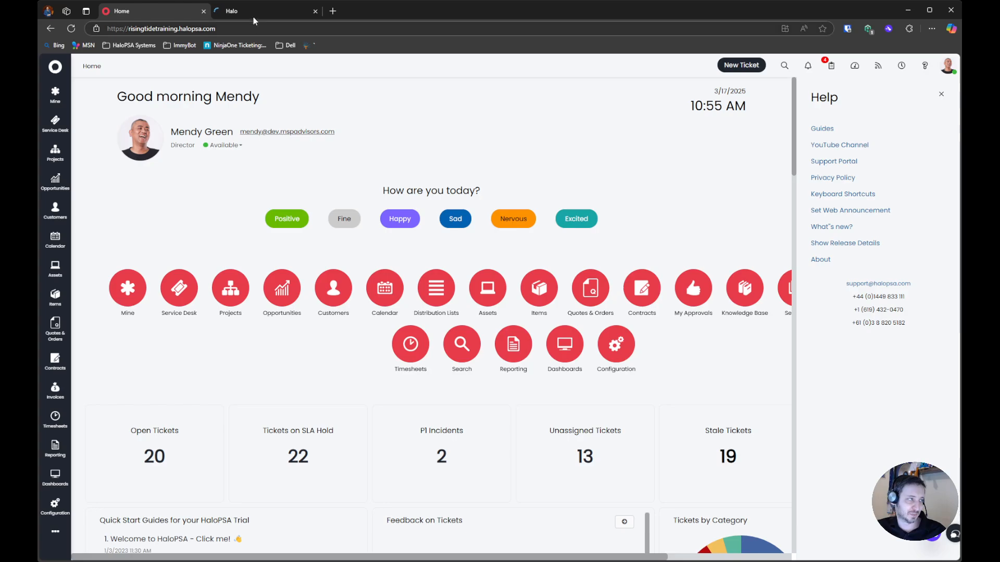
pyautogui.click(253, 10)
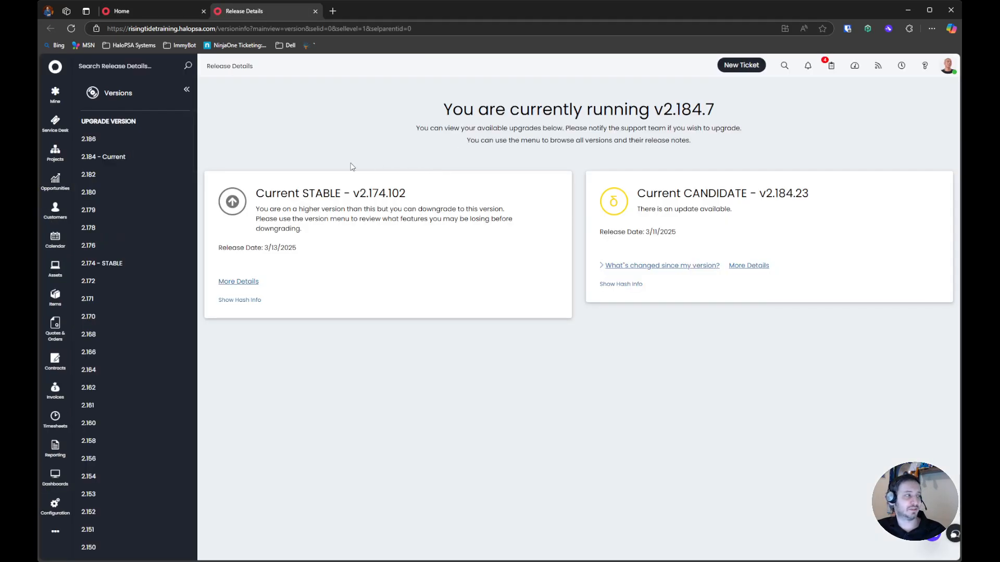
pyautogui.moveTo(724, 115); pyautogui.dragTo(645, 108)
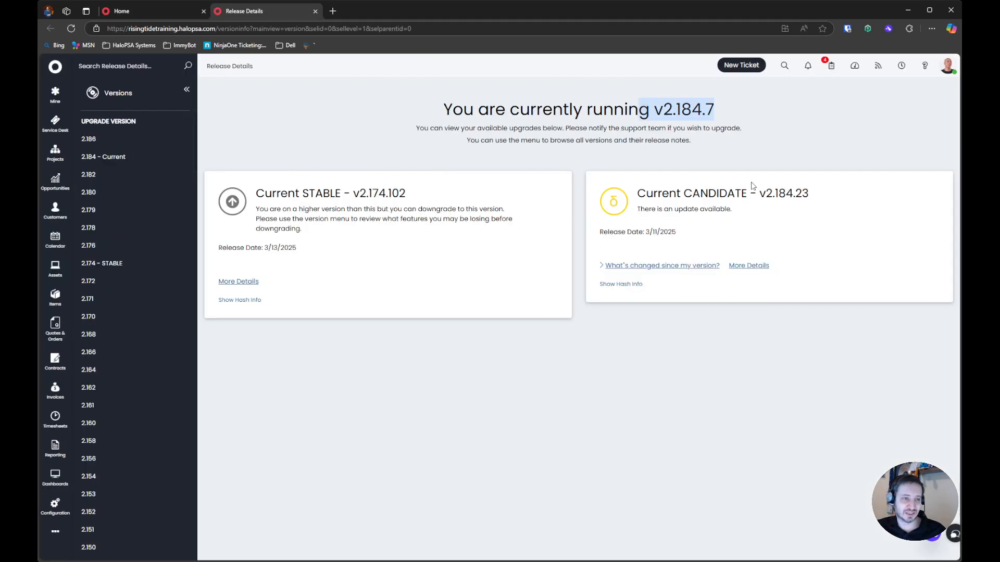
pyautogui.moveTo(811, 192); pyautogui.dragTo(760, 192)
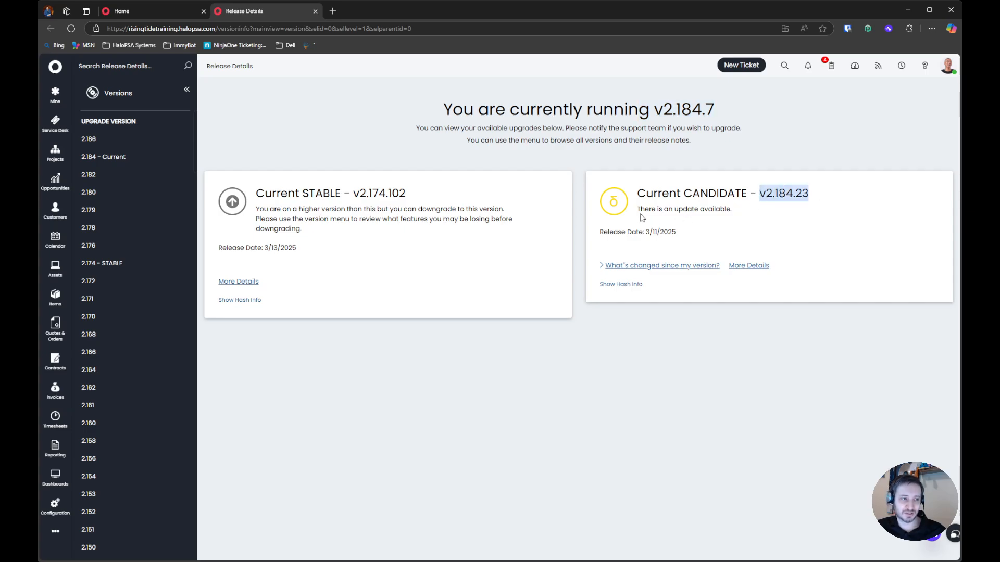
# Open the release notes for version 2.184 and examine the new features listed
pyautogui.click(99, 157)
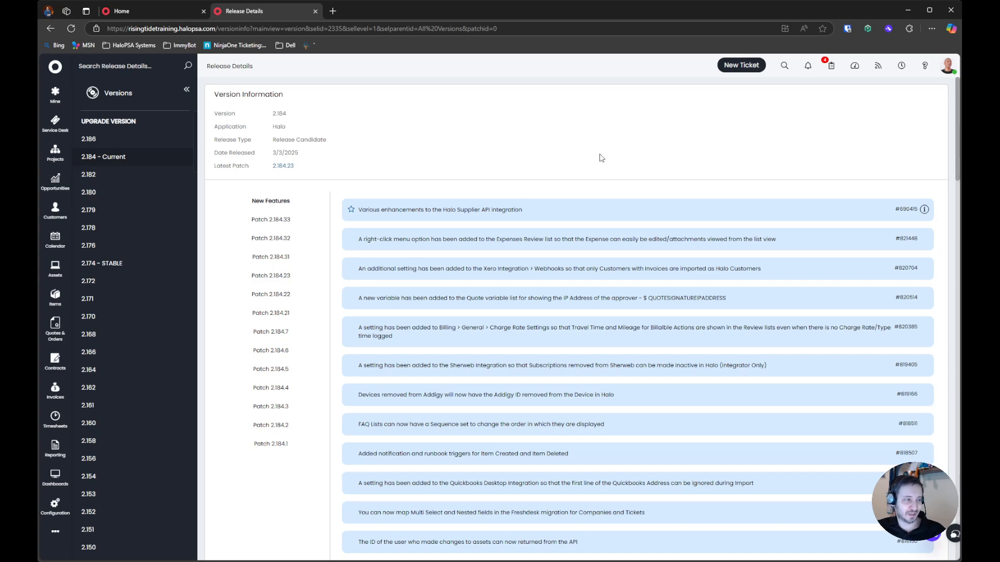
pyautogui.scroll(-6, 421, 181)
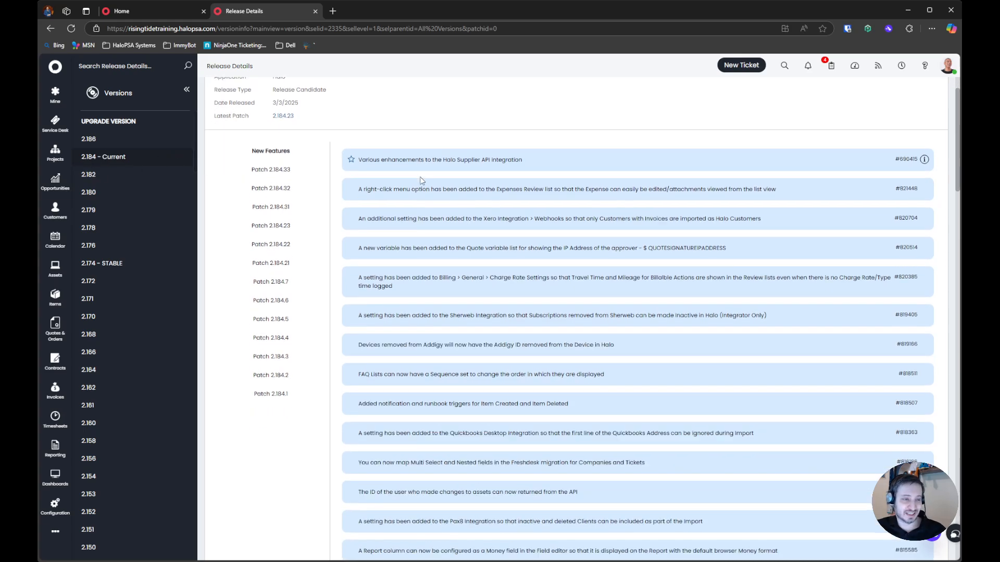
pyautogui.scroll(-20, 421, 181)
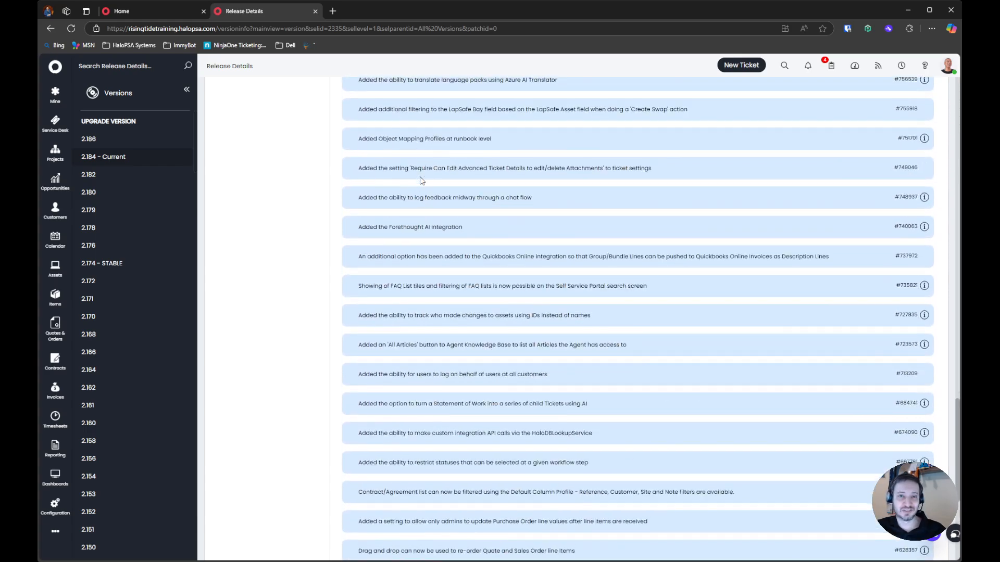
pyautogui.scroll(20, 421, 175)
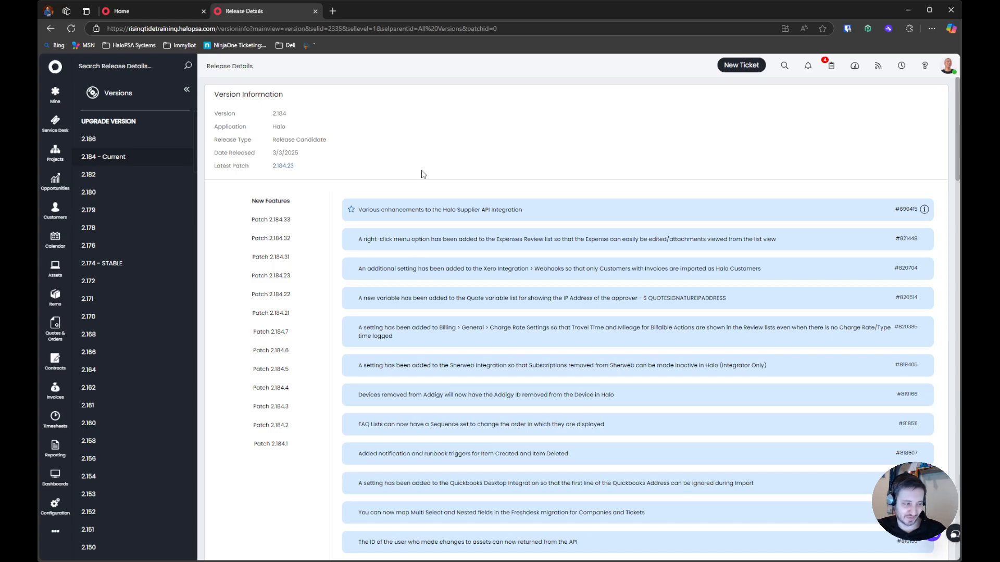
# Browse the release notes of versions 2.182, 2.180, 2.179 and 2.178, then close the release details and Help
pyautogui.click(117, 176)
pyautogui.click(123, 192)
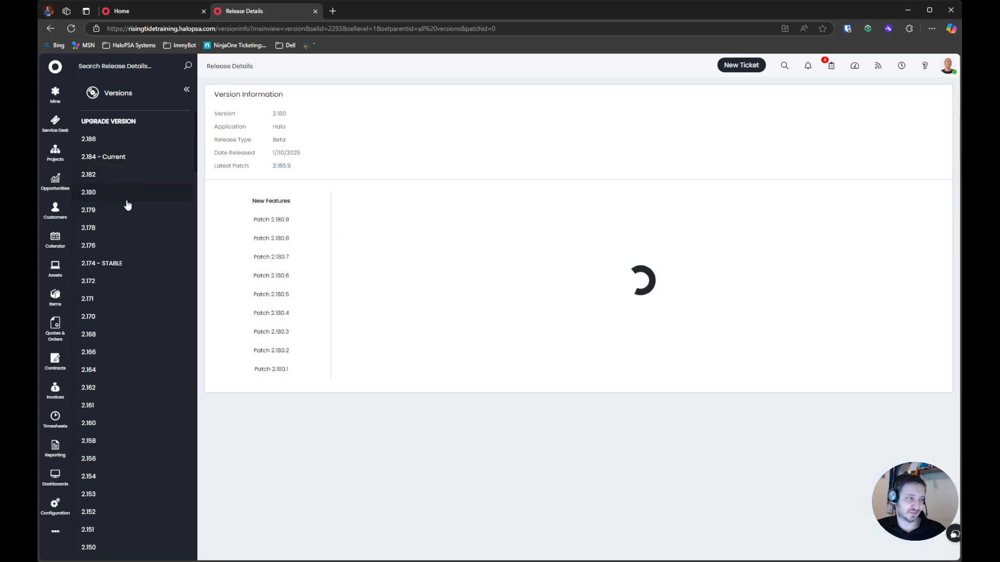
pyautogui.click(128, 210)
pyautogui.click(130, 228)
pyautogui.click(141, 180)
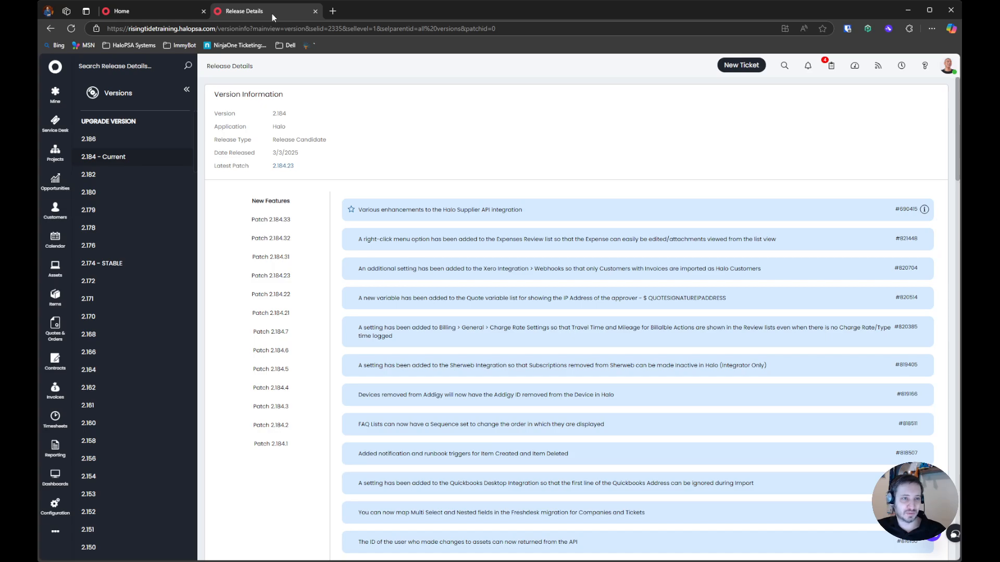
pyautogui.middleClick(271, 14)
pyautogui.click(940, 95)
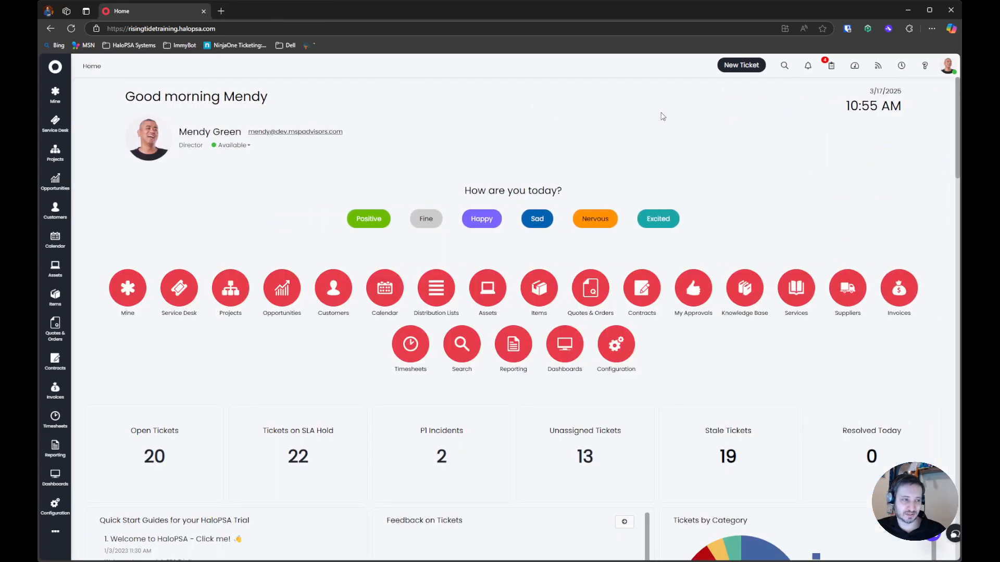
# In the Advanced Settings configuration, enable "Show KB guide links against each setting (where available)"
pyautogui.click(619, 359)
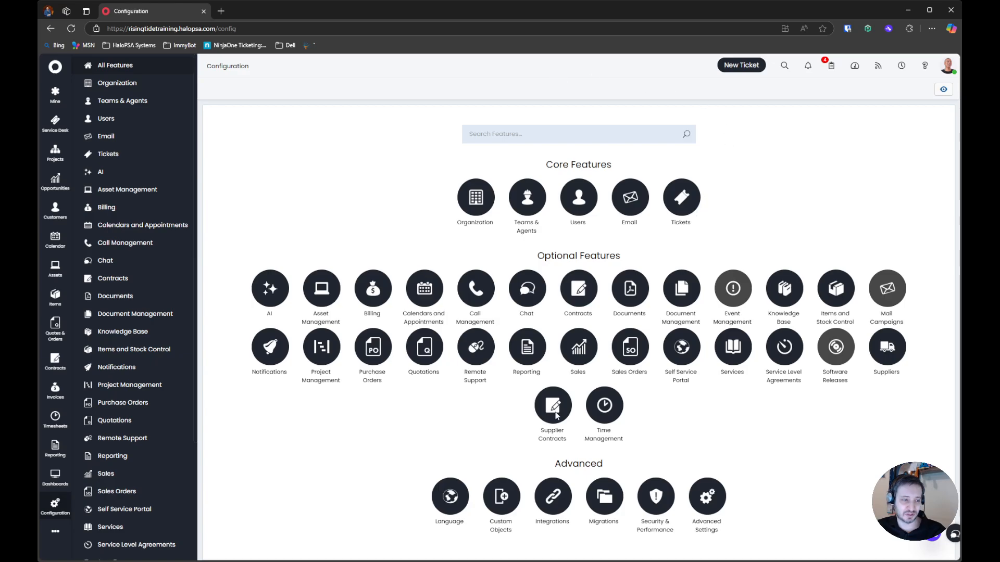
pyautogui.click(714, 492)
pyautogui.scroll(-3, 388, 243)
pyautogui.scroll(-3, 388, 243)
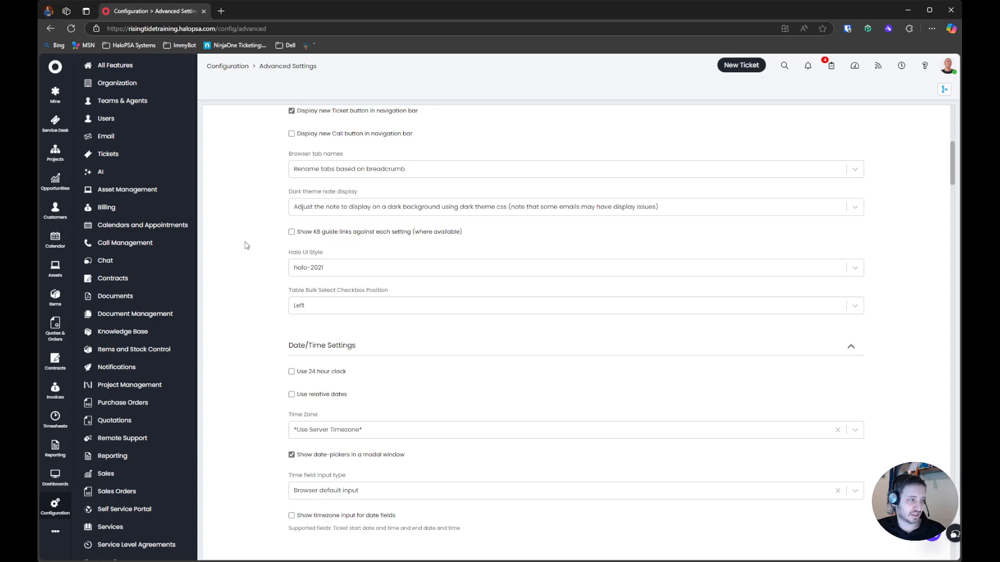
pyautogui.moveTo(245, 246); pyautogui.dragTo(561, 247)
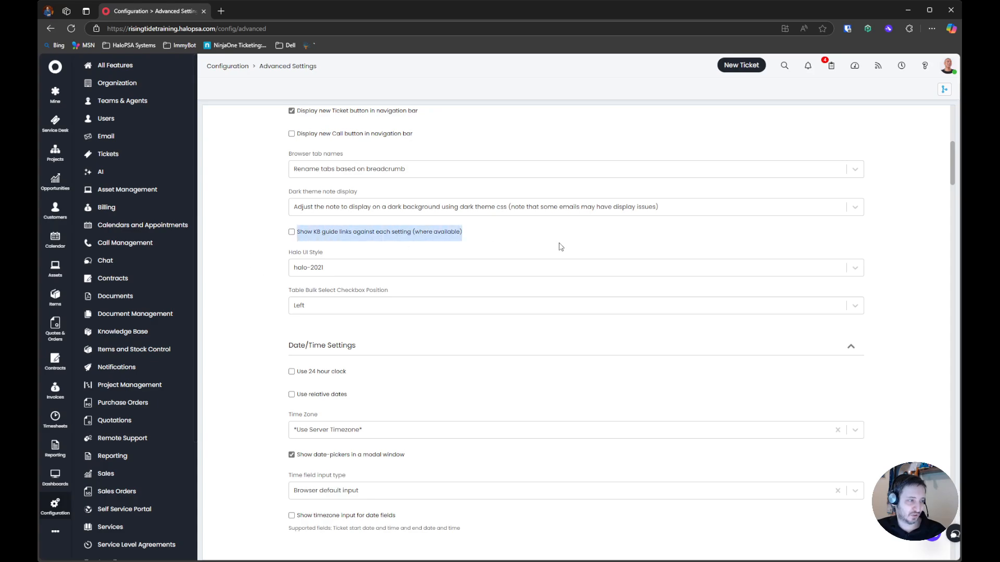
pyautogui.click(384, 237)
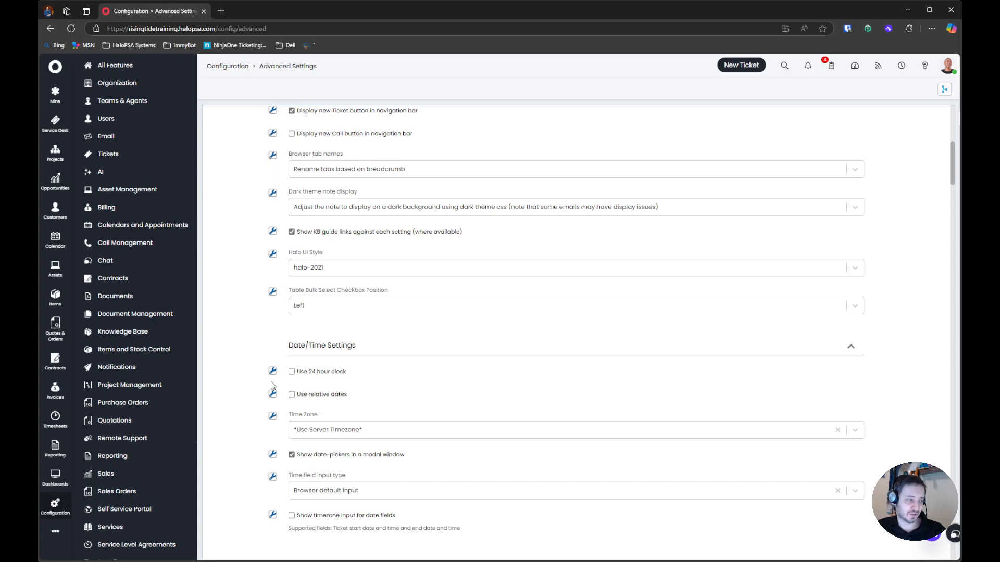
# Open the guide for Table Bulk Select Checkbox Position and follow its relocation notice to the new HaloPSA website
pyautogui.click(272, 292)
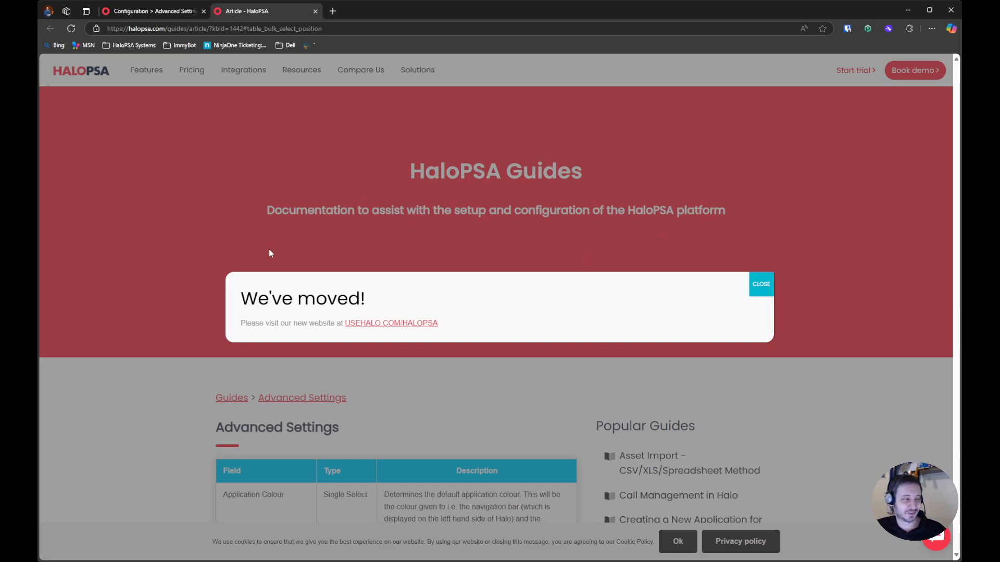
pyautogui.moveTo(241, 297); pyautogui.dragTo(486, 326)
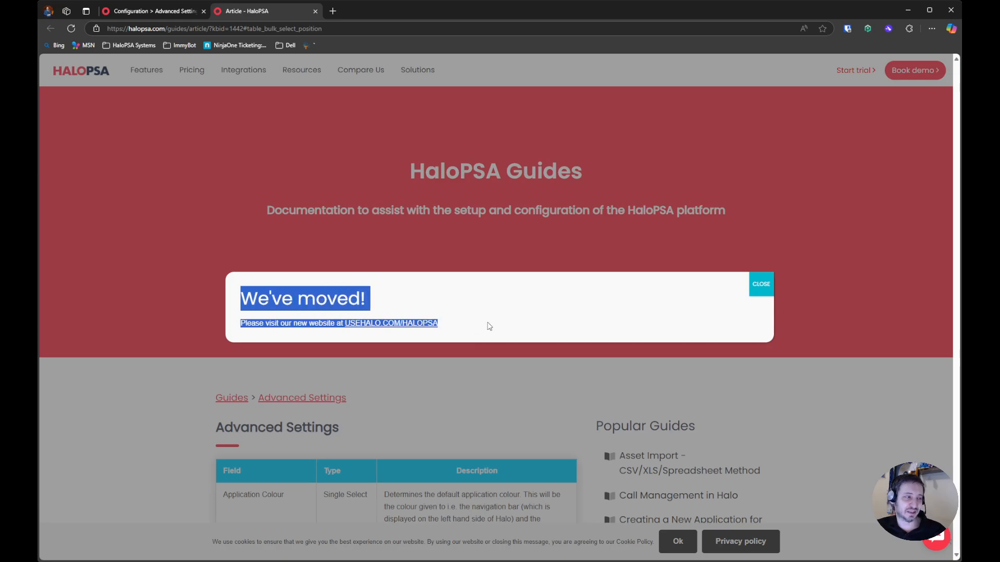
pyautogui.middleClick(406, 324)
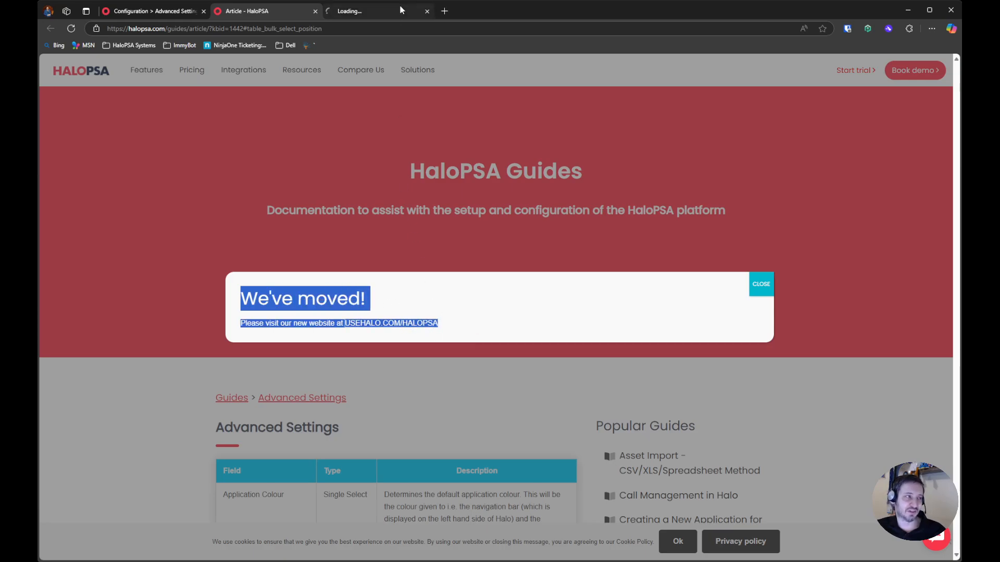
pyautogui.click(399, 9)
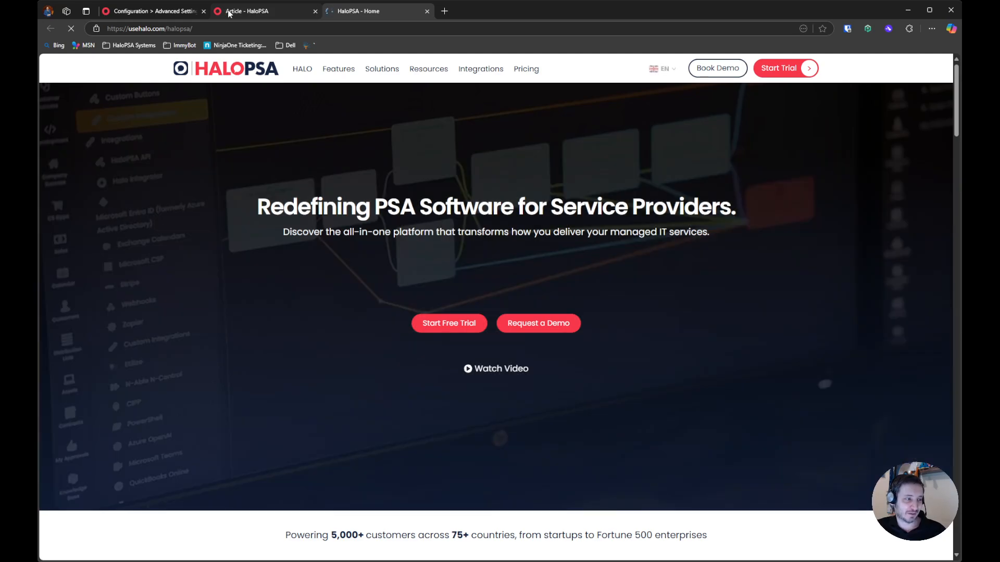
pyautogui.scroll(-1, 303, 196)
pyautogui.scroll(-15, 304, 196)
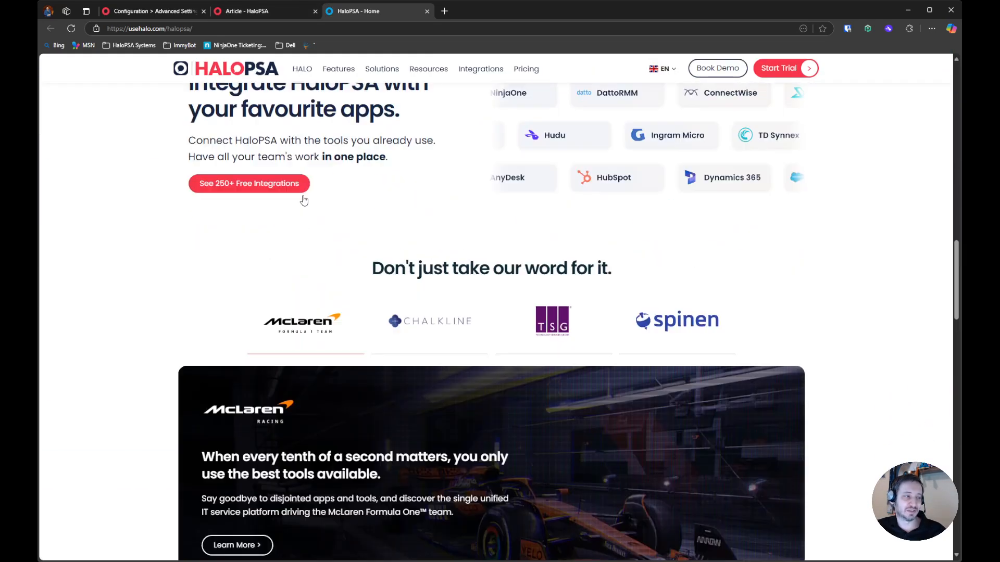
pyautogui.scroll(6, 304, 200)
# Dismiss the relocation notice on the Advanced Settings guide, examine the field descriptions, and close the opened guide pages
pyautogui.click(250, 11)
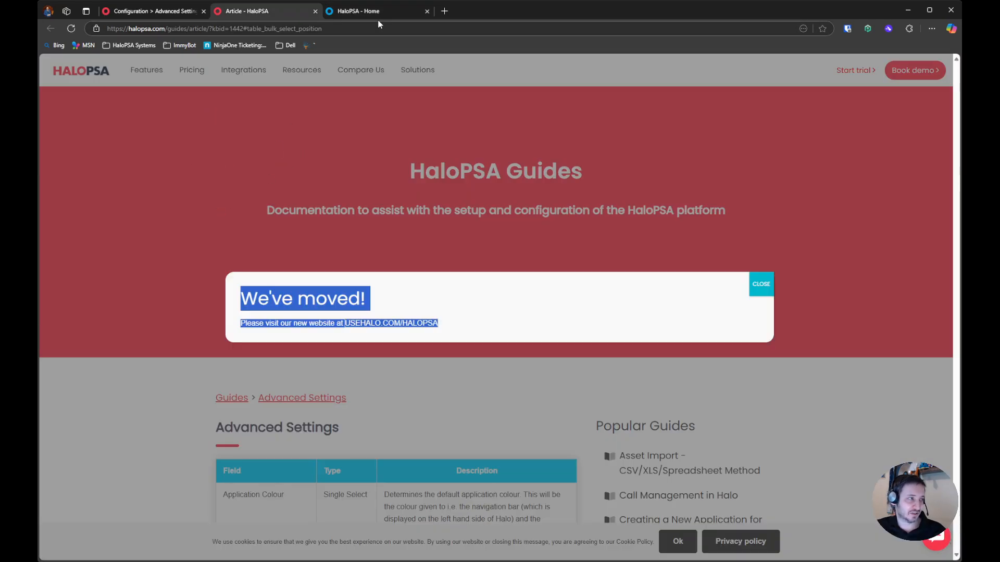
pyautogui.click(384, 5)
pyautogui.click(282, 14)
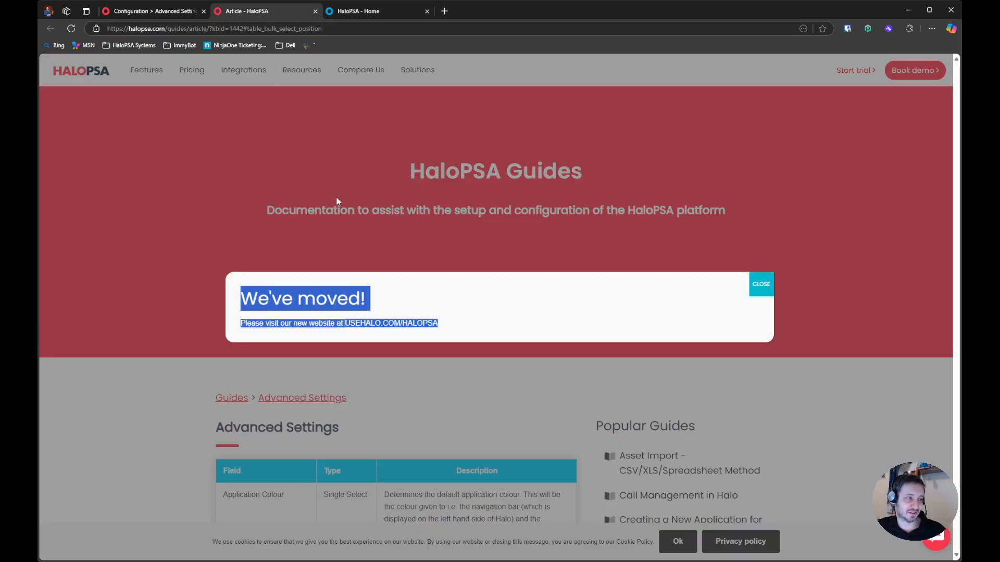
pyautogui.click(341, 234)
pyautogui.moveTo(240, 294); pyautogui.dragTo(720, 319)
pyautogui.click(760, 284)
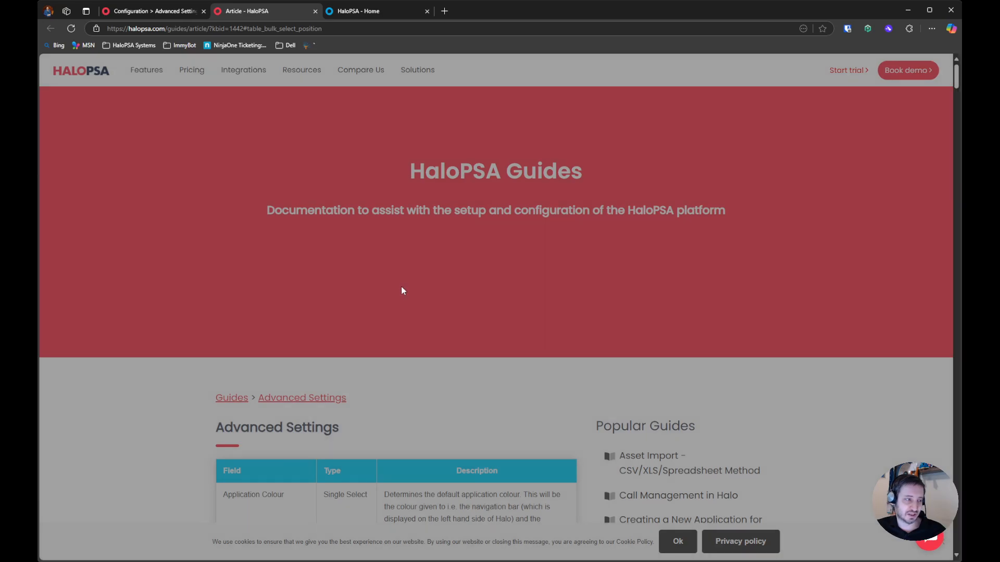
pyautogui.scroll(-20, 341, 282)
pyautogui.scroll(-3, 341, 281)
pyautogui.scroll(10, 339, 279)
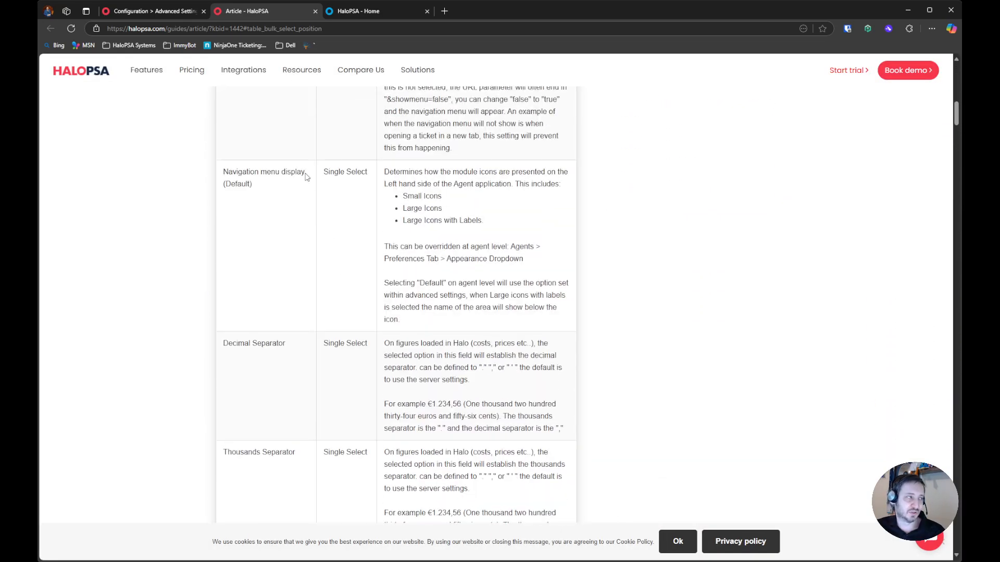
pyautogui.middleClick(268, 16)
pyautogui.middleClick(268, 16)
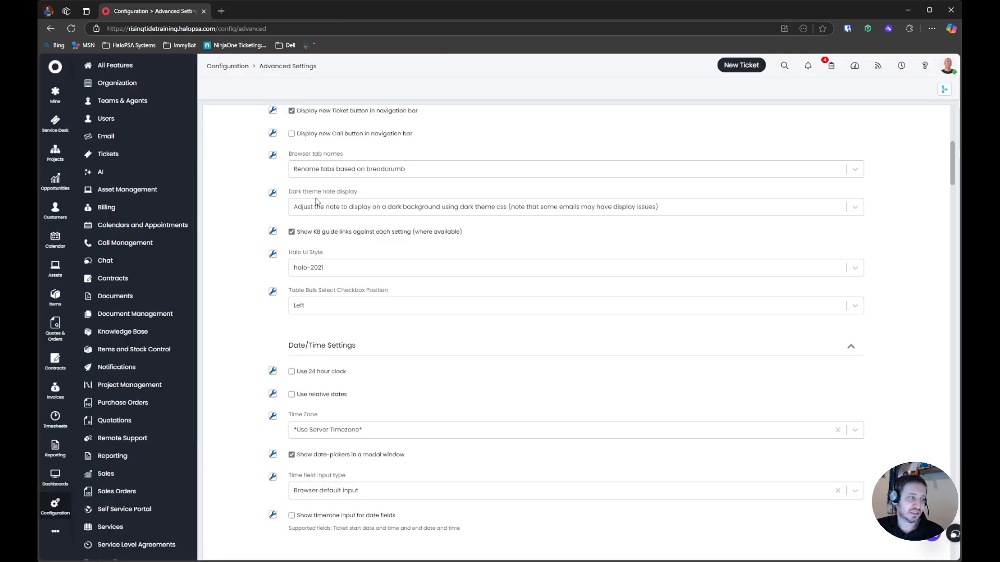
# Open the Halo UI Style guide, follow its link to the new HaloPSA website, and close that page
pyautogui.click(273, 253)
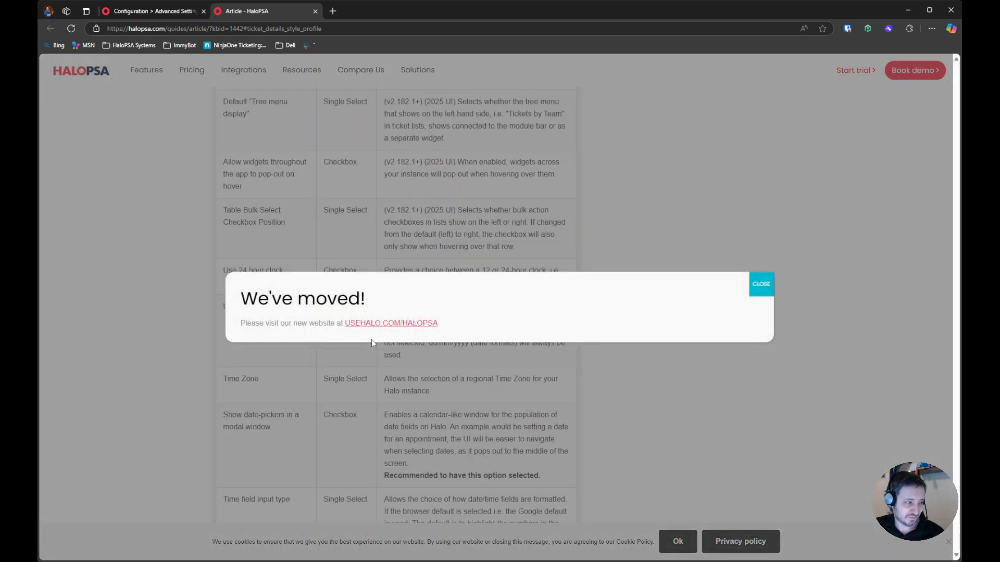
pyautogui.click(372, 324)
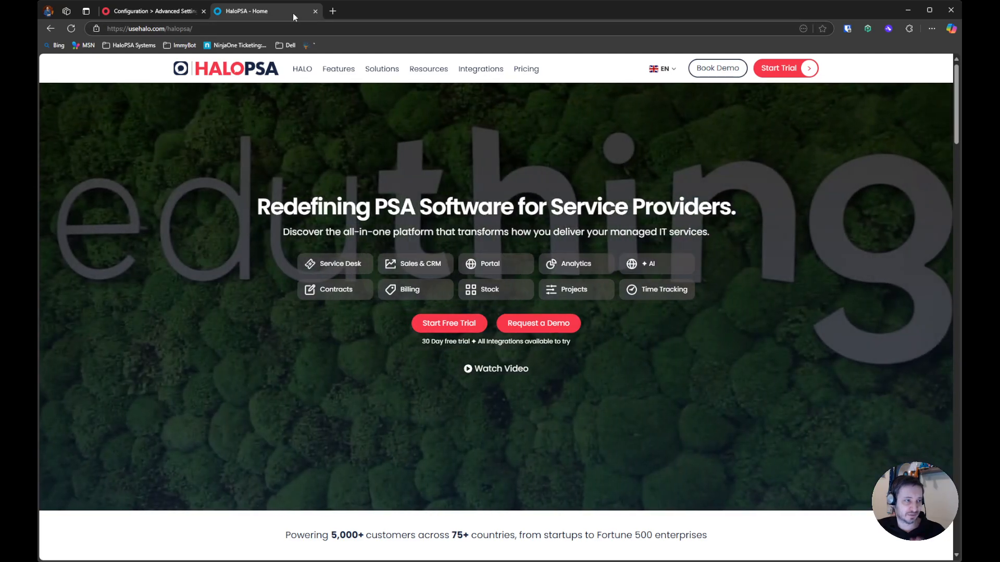
pyautogui.middleClick(292, 12)
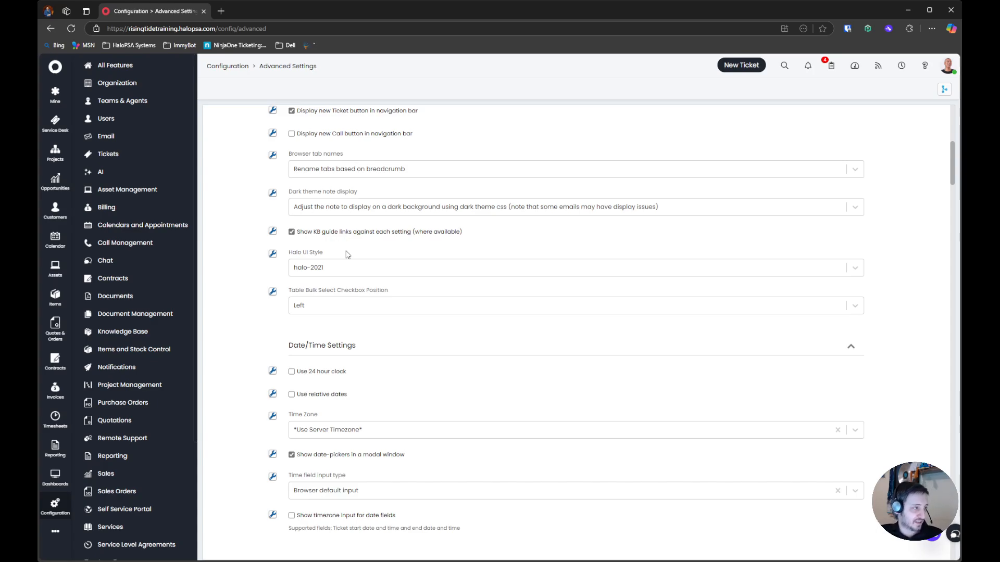
# Examine the available options for the attachment and image storage locations under Attachment Settings
pyautogui.scroll(2, 347, 254)
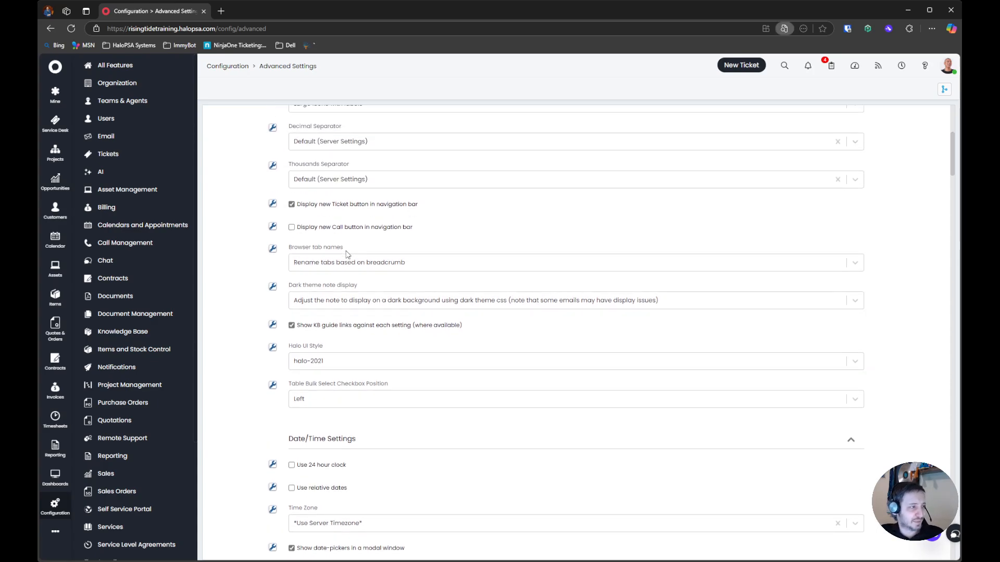
pyautogui.scroll(-20, 347, 254)
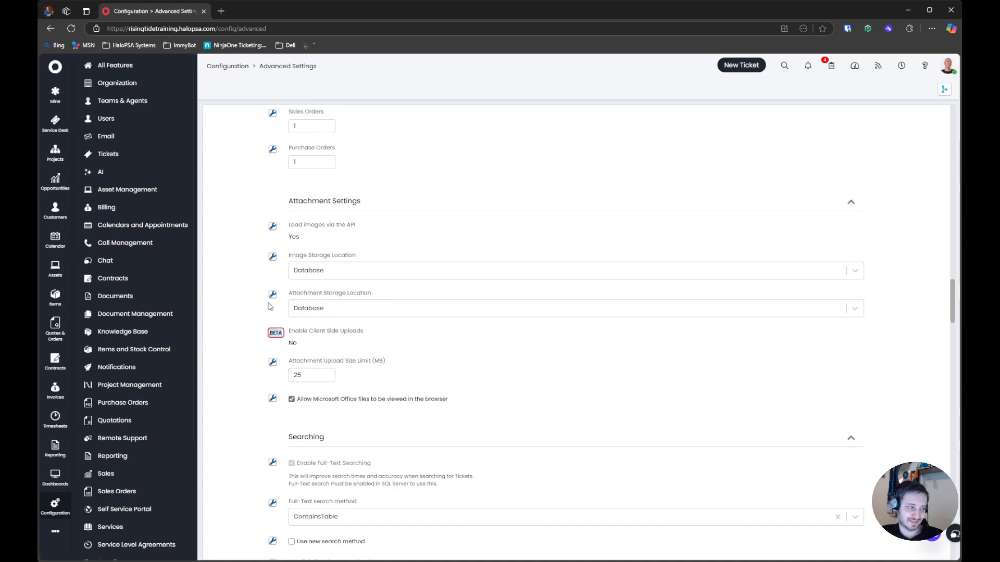
pyautogui.click(312, 309)
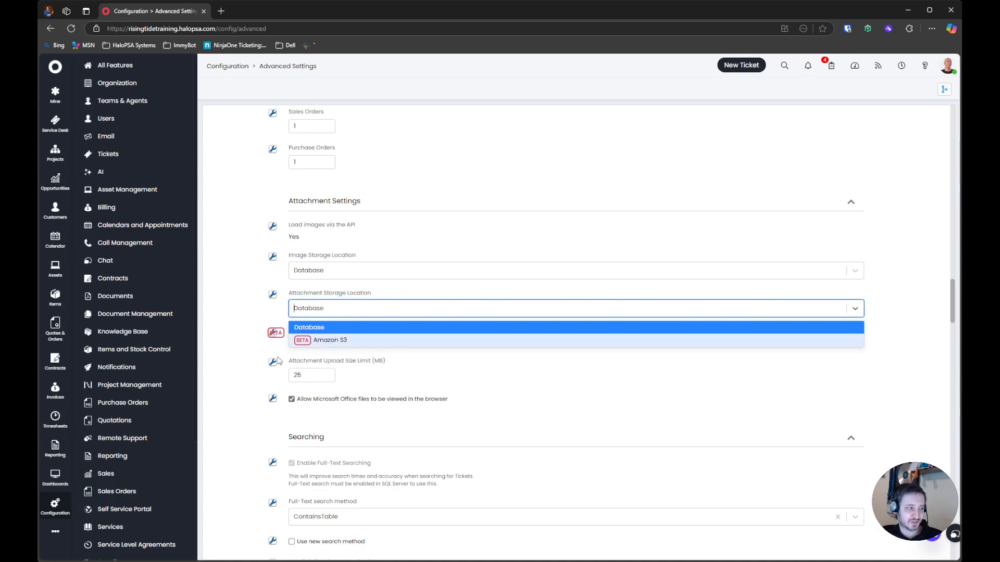
pyautogui.click(348, 271)
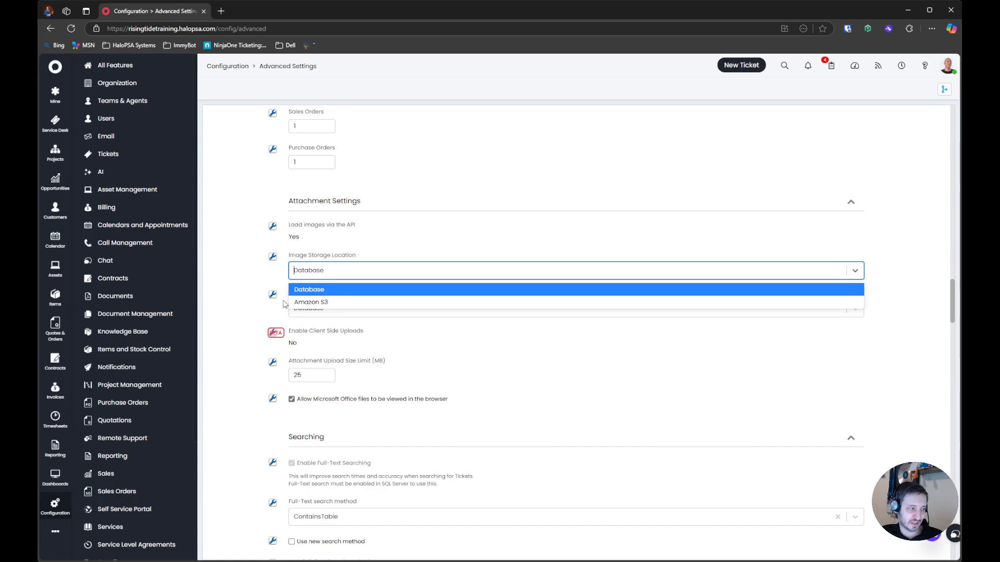
pyautogui.click(248, 278)
# Choose Database as the image storage location under Attachment Settings
pyautogui.click(358, 272)
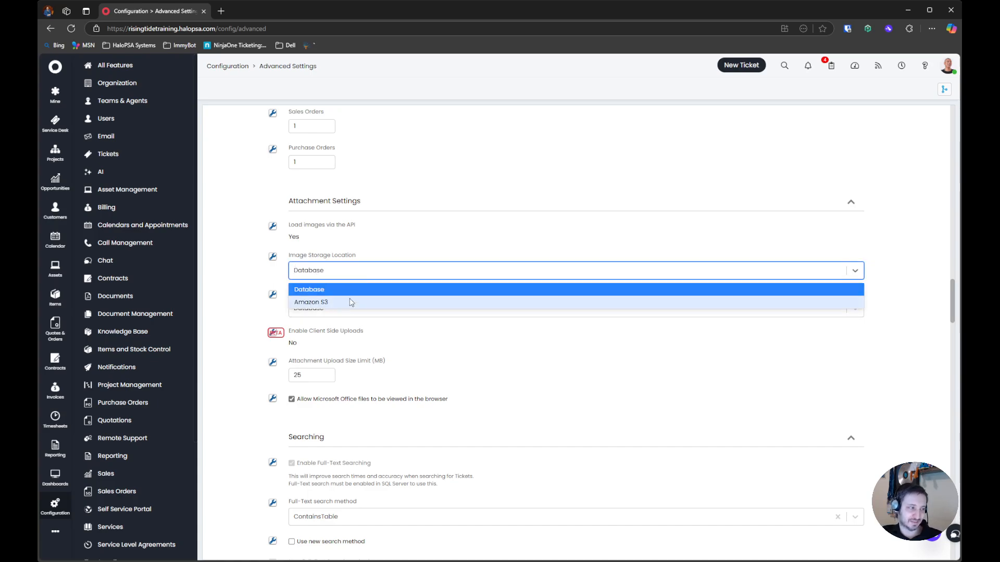
pyautogui.click(350, 301)
pyautogui.click(354, 285)
pyautogui.moveTo(283, 258); pyautogui.dragTo(368, 266)
pyautogui.click(336, 267)
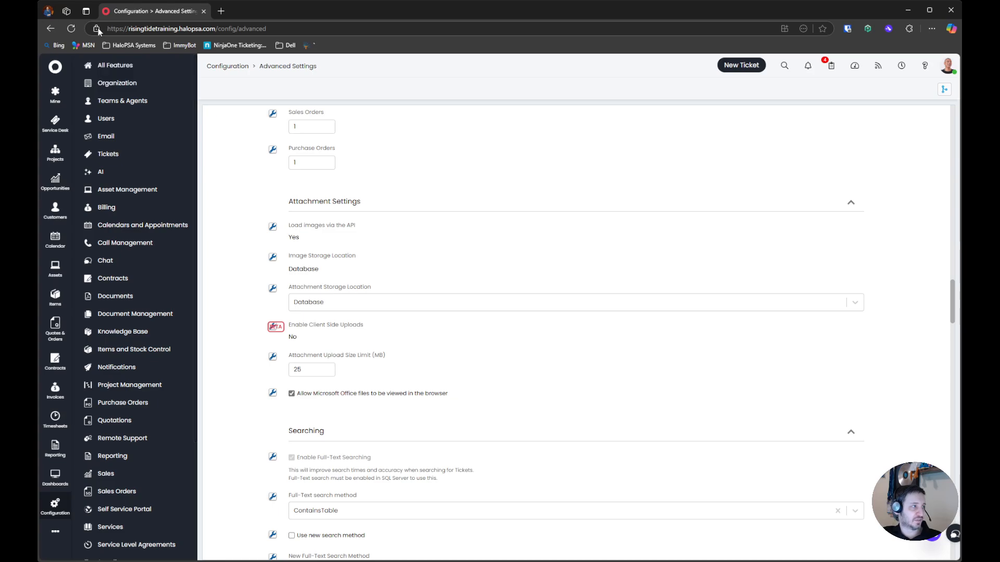
# Reload the Advanced Settings page and choose Amazon S3 as the attachment storage location under Attachment Settings
pyautogui.click(72, 32)
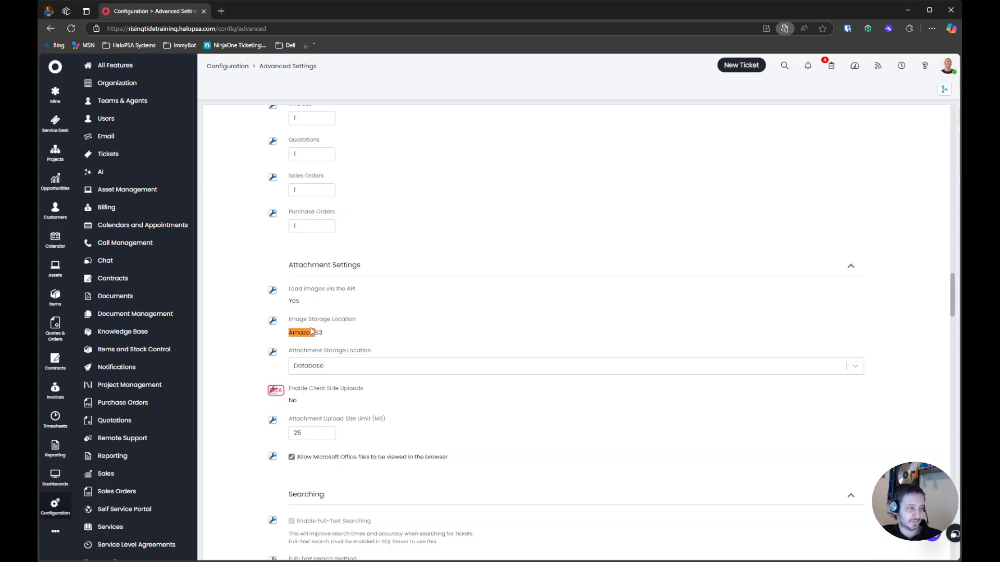
pyautogui.moveTo(289, 292); pyautogui.dragTo(360, 297)
pyautogui.click(360, 298)
pyautogui.click(319, 370)
pyautogui.click(336, 399)
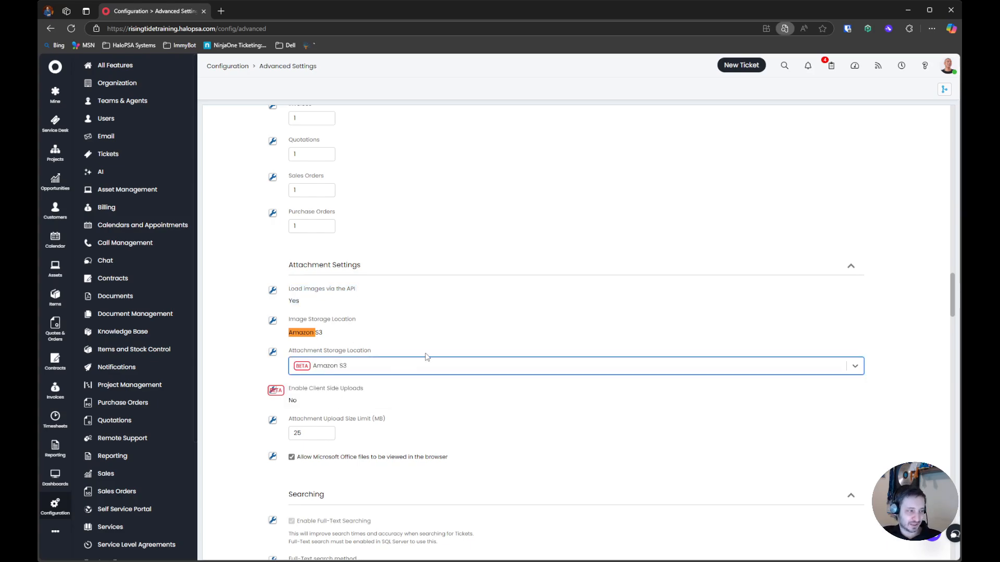
# Enable client side uploads under Attachment Settings, and briefly open and close the guide for the attachment storage location
pyautogui.click(292, 390)
pyautogui.click(271, 358)
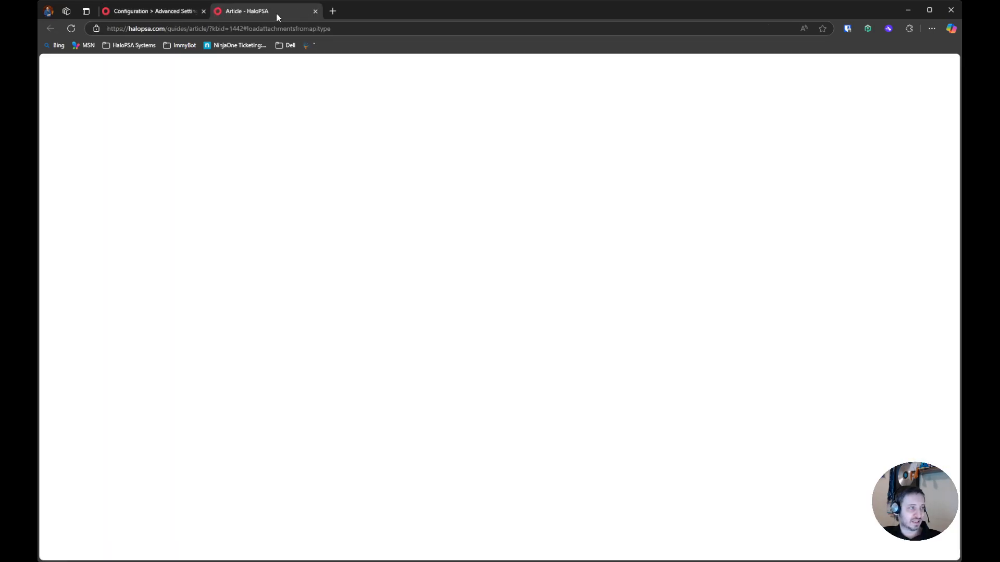
pyautogui.middleClick(276, 13)
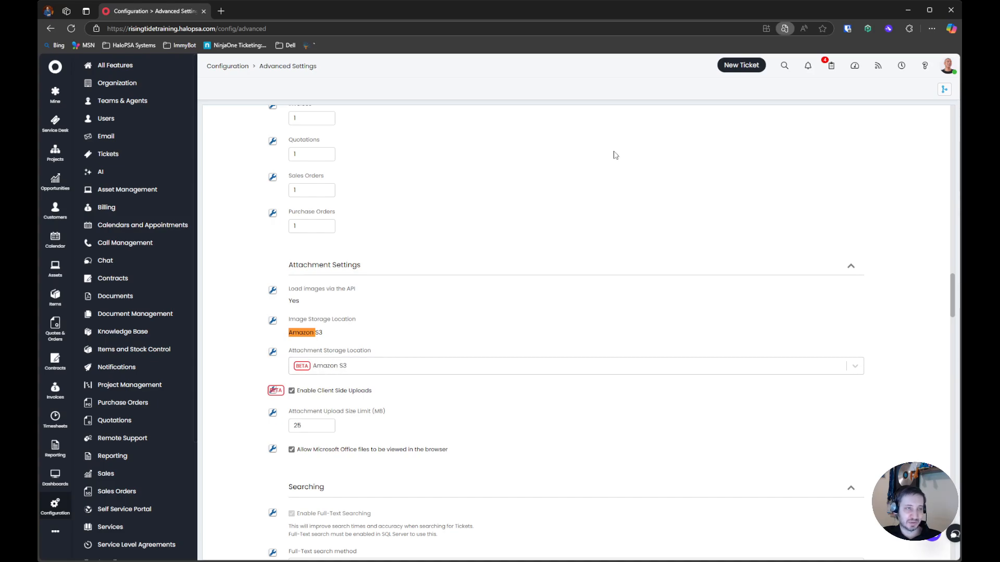
pyautogui.click(820, 51)
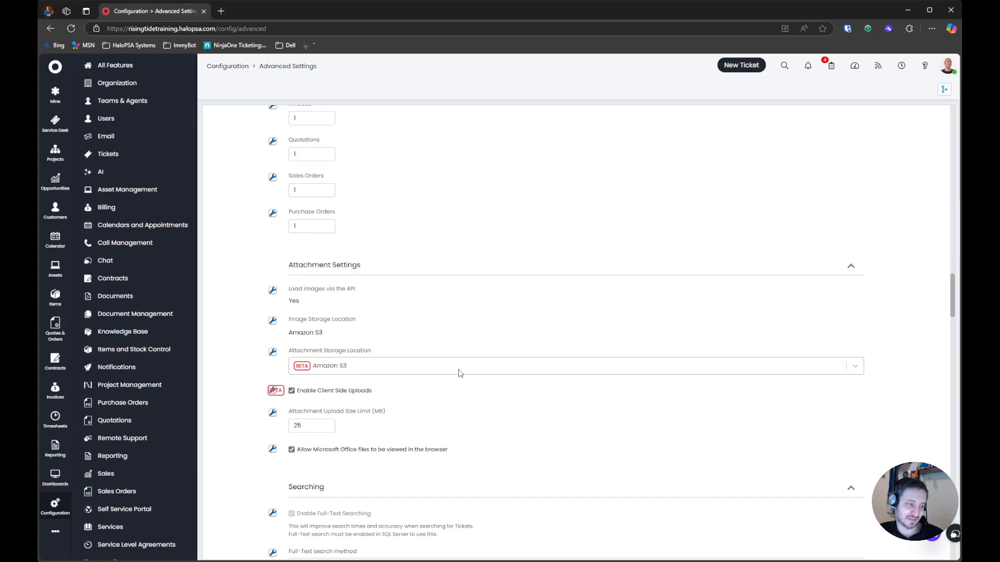
# Enable the new search method, full-text searching on opening notes and all action notes, and accent insensitive search under Searching
pyautogui.scroll(-5, 453, 371)
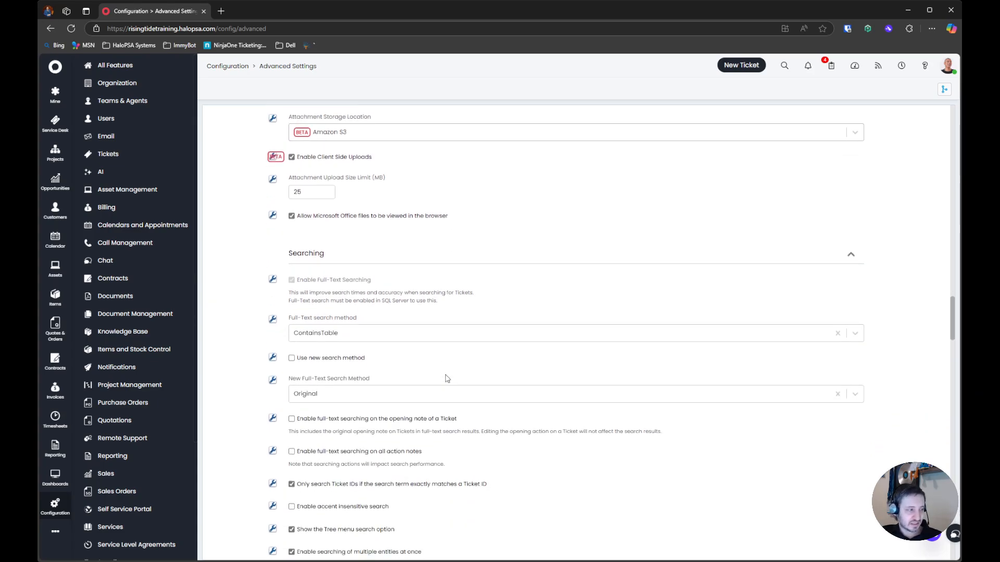
pyautogui.click(337, 359)
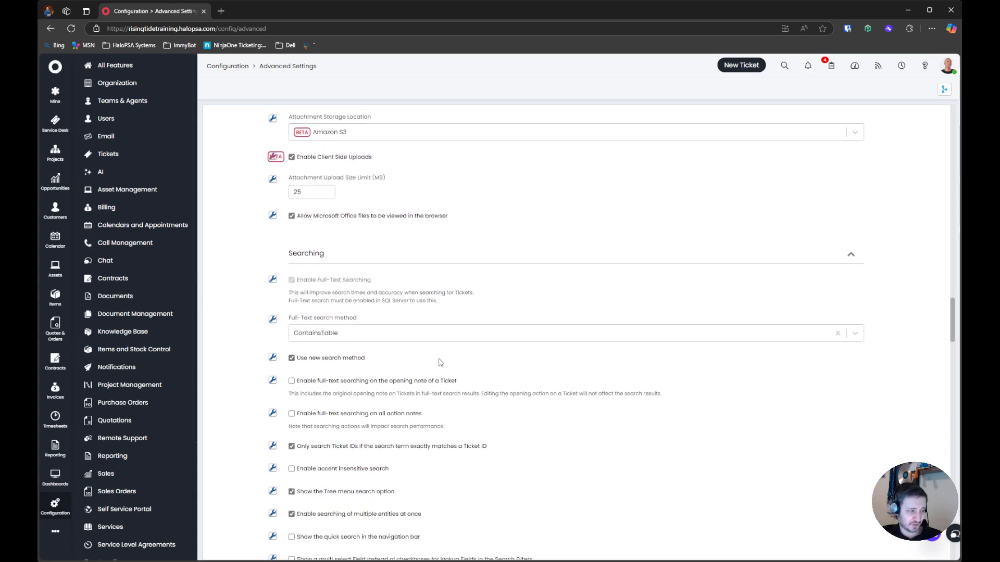
pyautogui.click(325, 384)
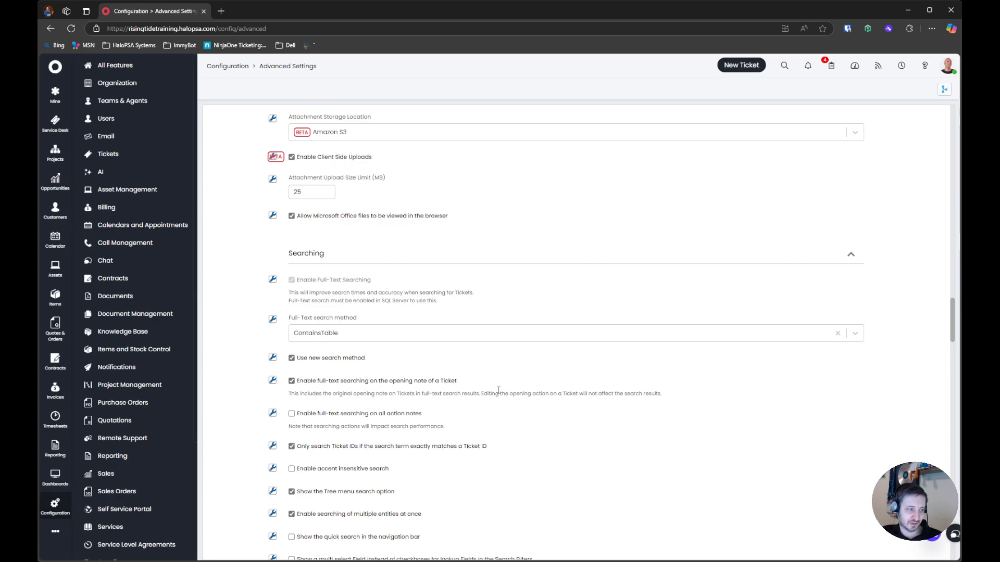
pyautogui.moveTo(495, 424); pyautogui.dragTo(281, 412)
pyautogui.scroll(-3, 389, 334)
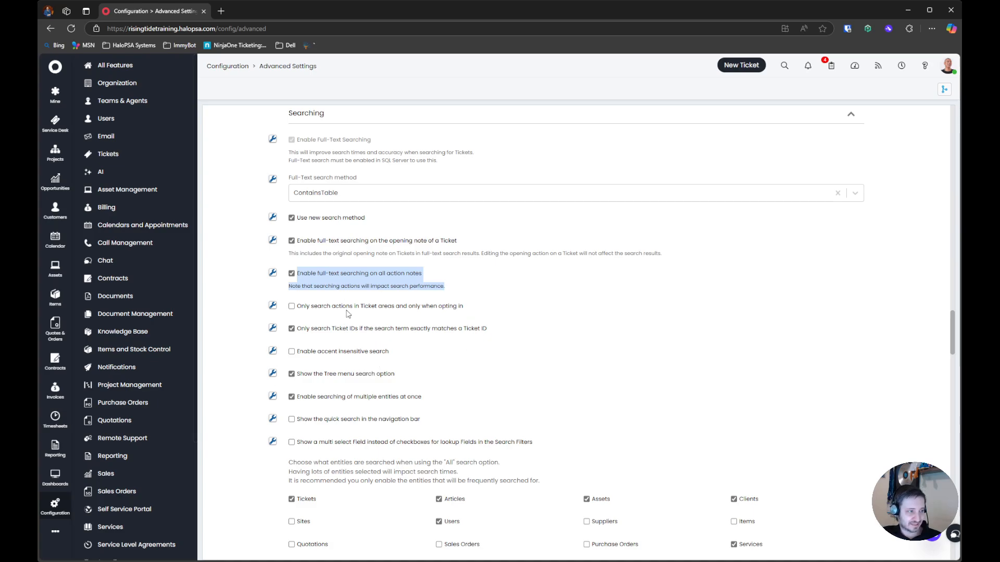
pyautogui.scroll(-1, 361, 399)
pyautogui.click(359, 306)
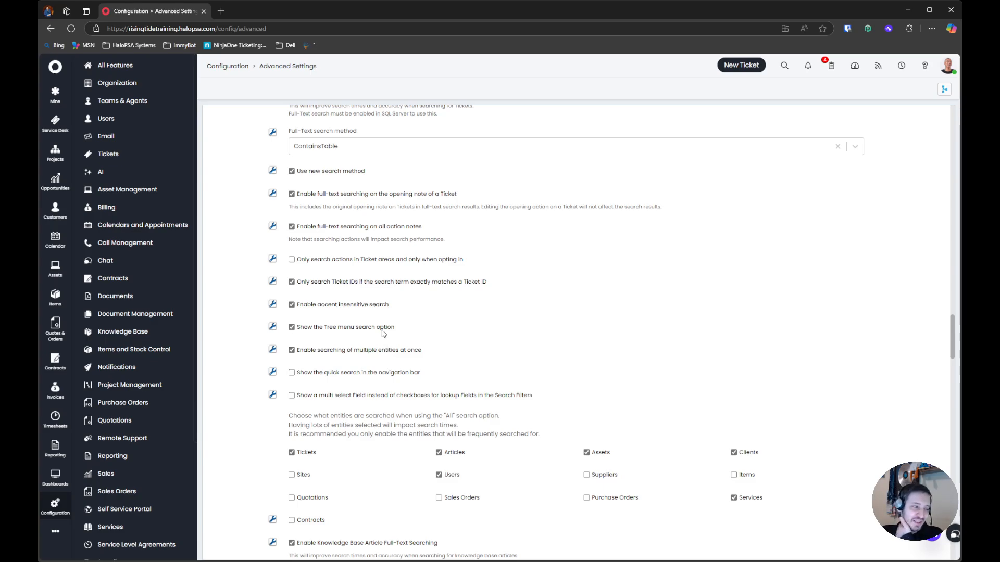
# Set the Halo UI Style to halo-2025 under Appearance and reload the page
pyautogui.scroll(5, 599, 377)
pyautogui.moveTo(243, 311); pyautogui.dragTo(293, 527)
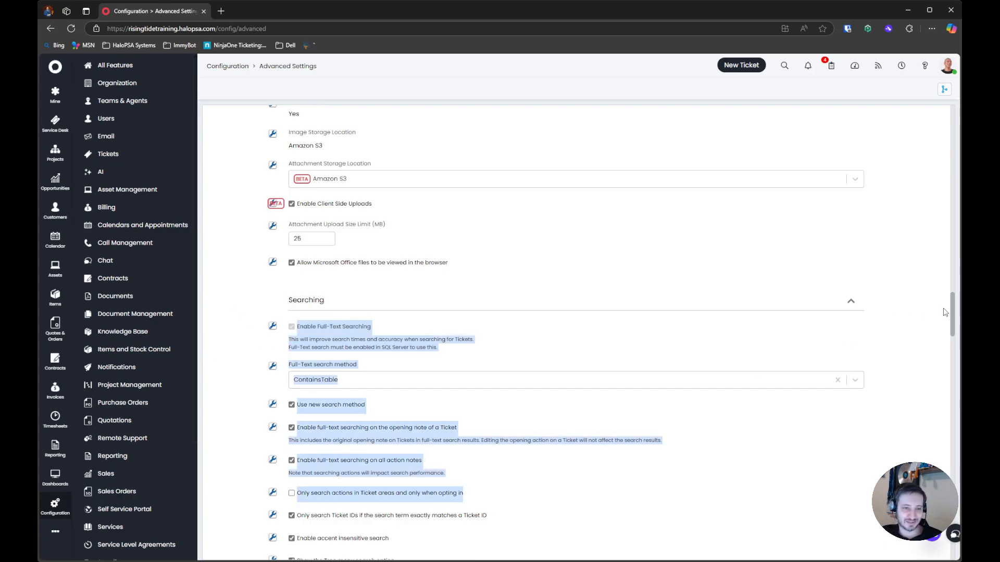
pyautogui.moveTo(953, 309); pyautogui.dragTo(953, 128)
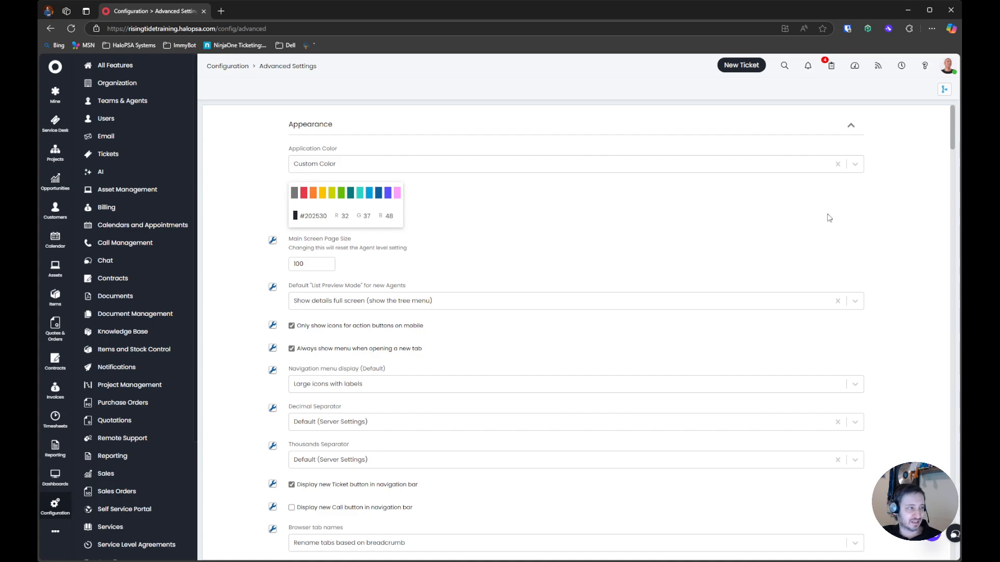
pyautogui.scroll(-2, 313, 356)
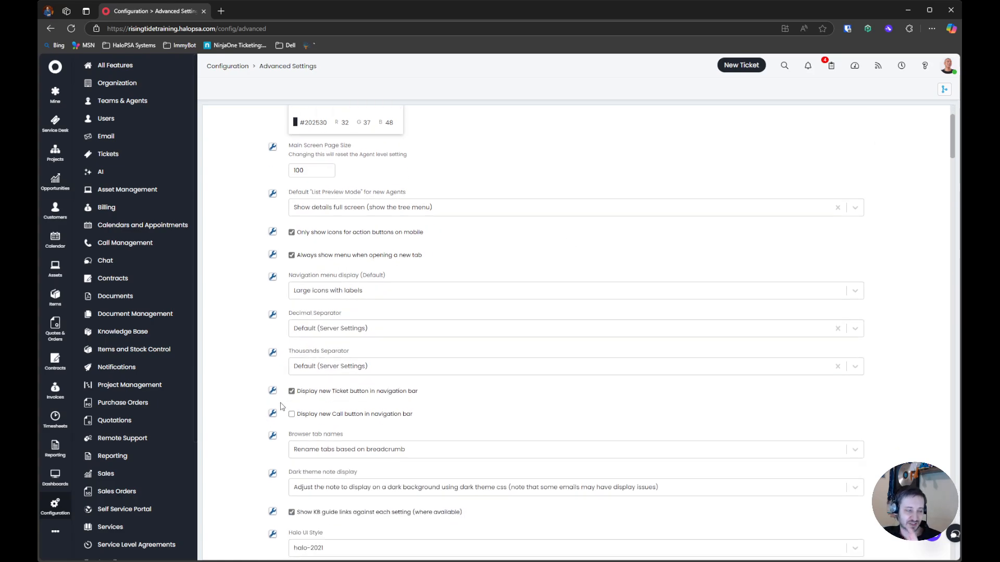
pyautogui.scroll(-3, 263, 439)
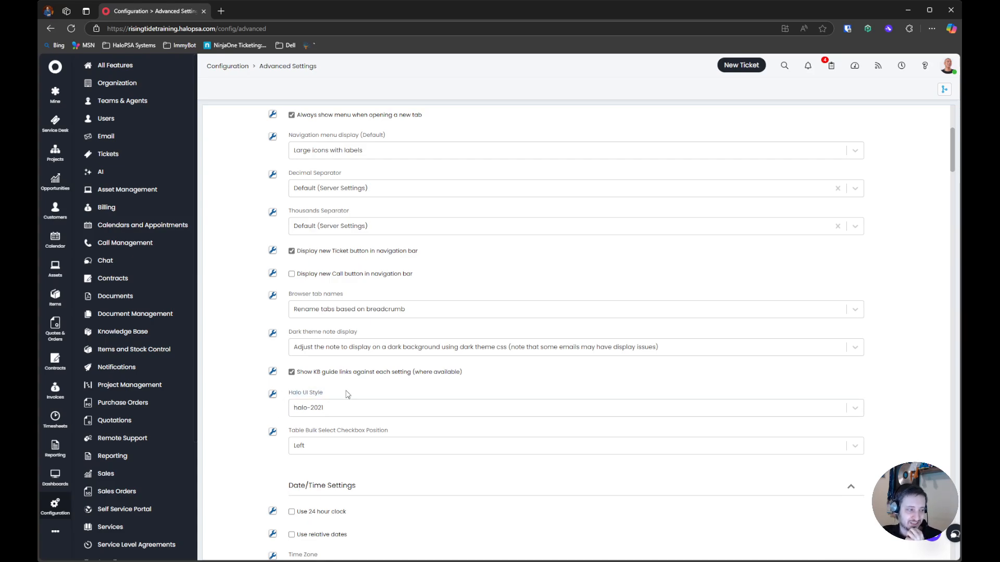
pyautogui.click(318, 407)
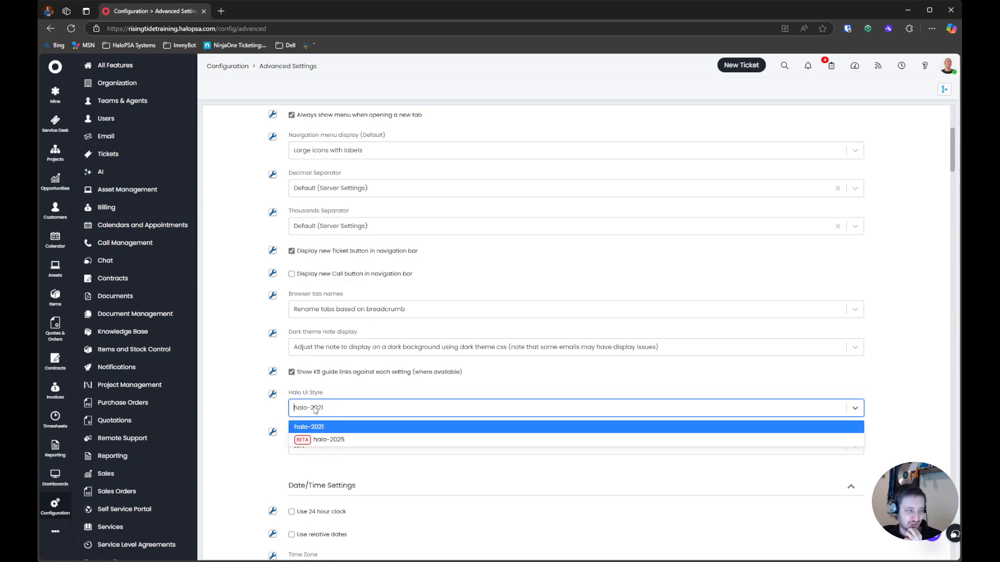
pyautogui.click(344, 442)
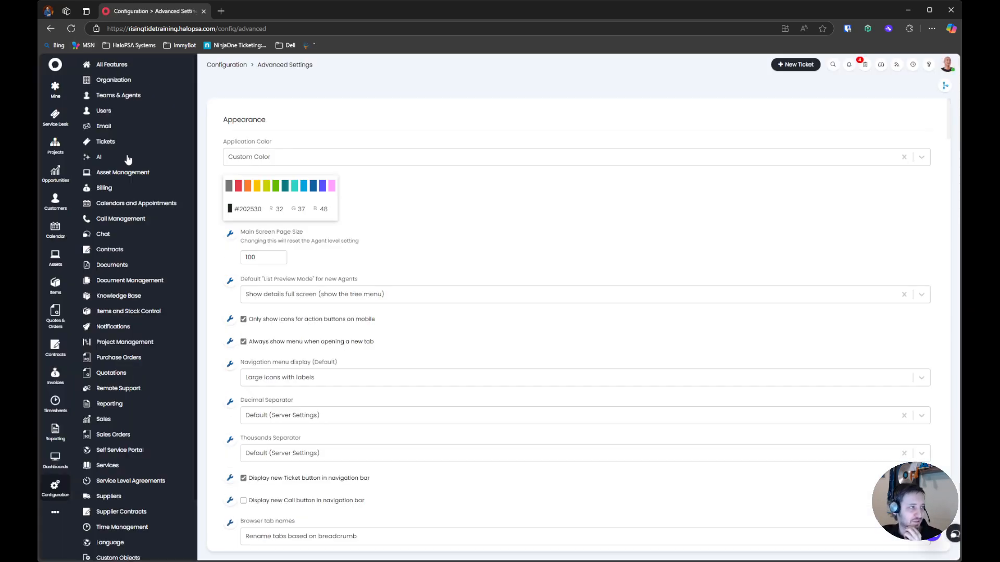
pyautogui.scroll(-1, 279, 242)
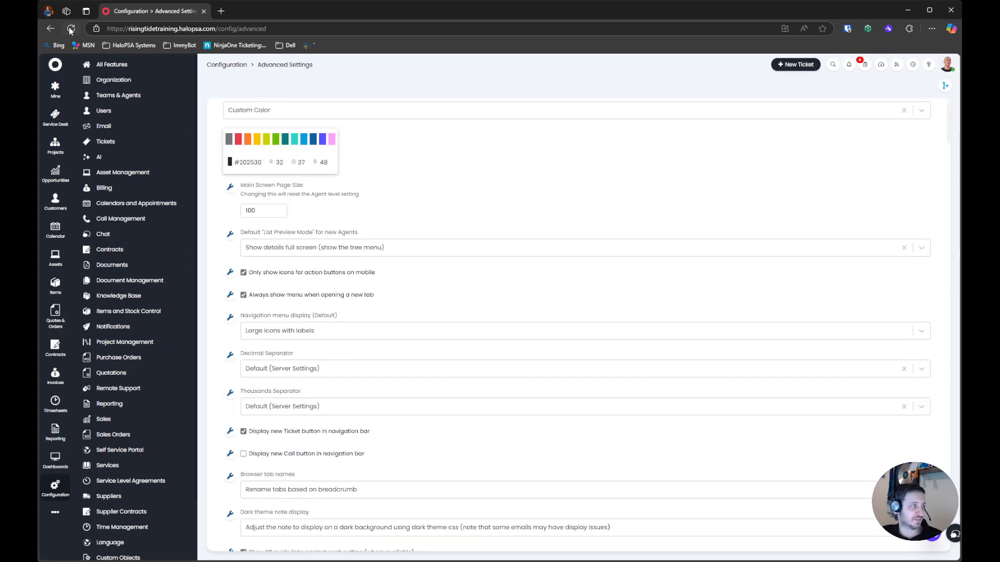
pyautogui.click(70, 28)
# Set the default tree menu display to show in a widget undocked from the navigation menu, and reload the page
pyautogui.scroll(-10, 295, 236)
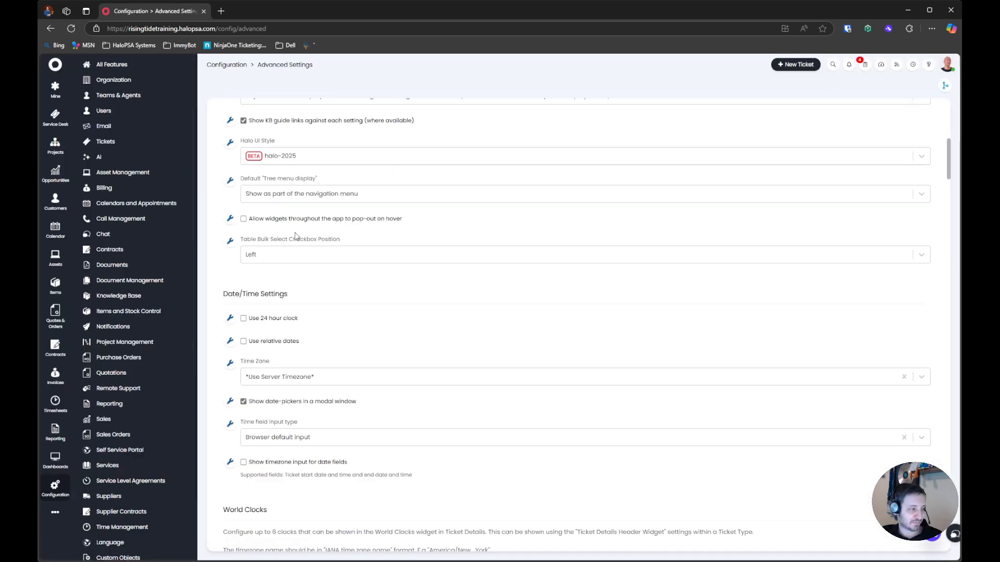
pyautogui.scroll(2, 298, 241)
pyautogui.moveTo(237, 202); pyautogui.dragTo(441, 230)
pyautogui.click(260, 241)
pyautogui.moveTo(370, 236); pyautogui.dragTo(268, 236)
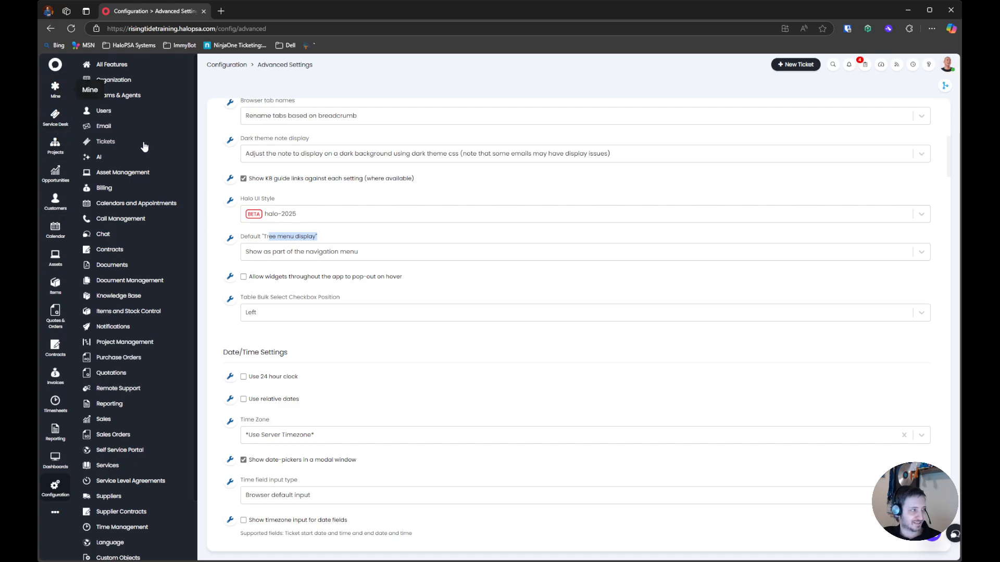
pyautogui.click(307, 254)
pyautogui.click(313, 285)
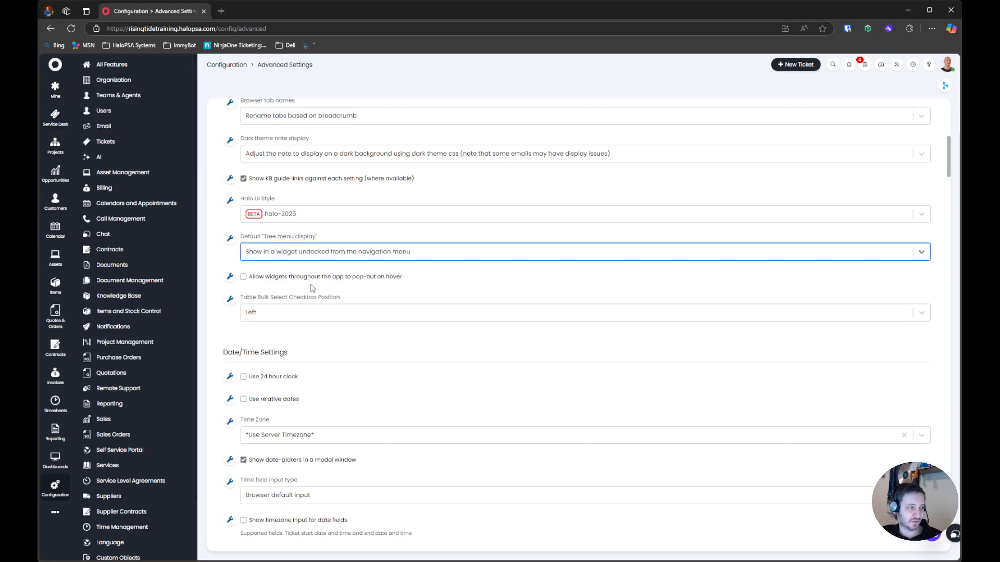
pyautogui.click(414, 216)
pyautogui.click(473, 203)
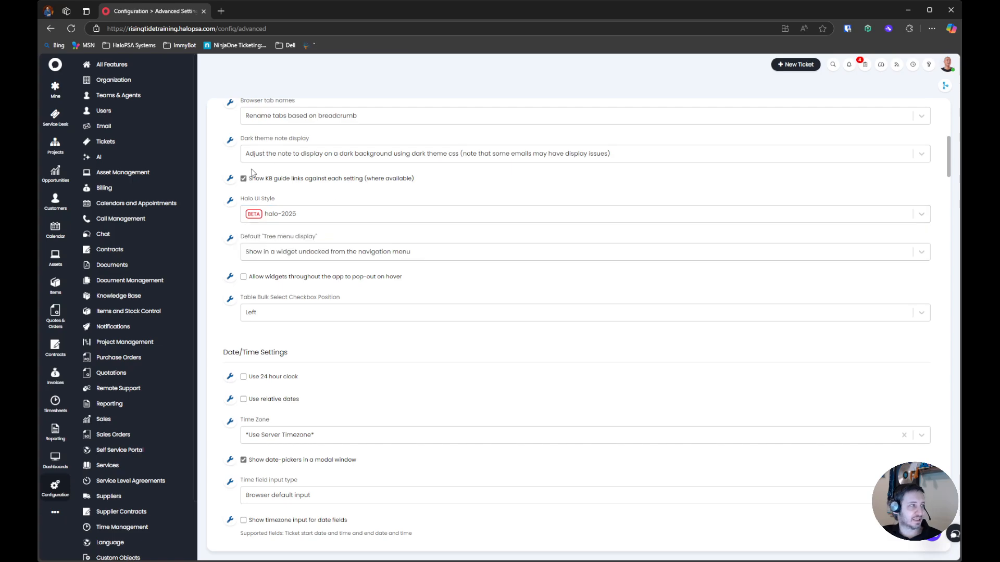
pyautogui.click(73, 30)
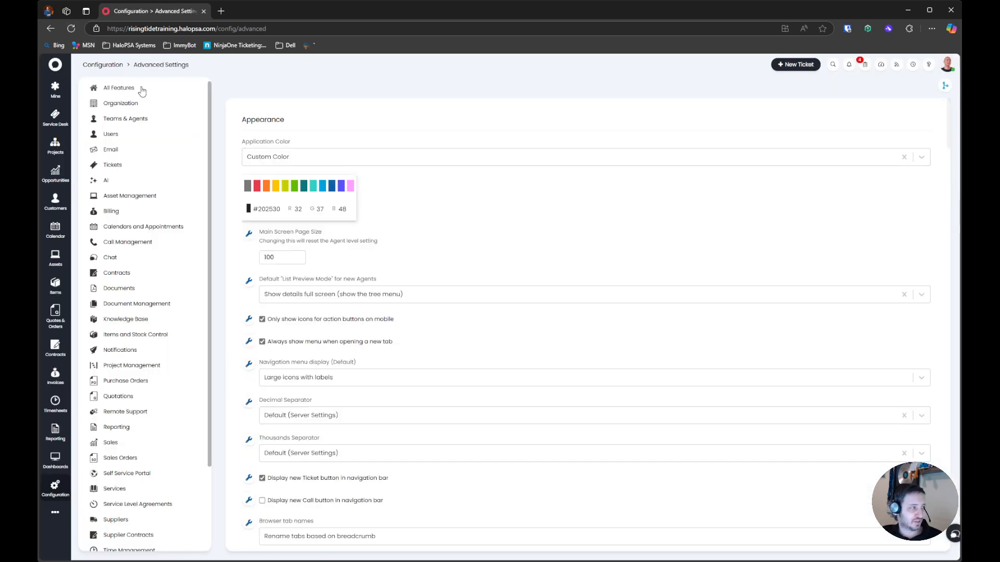
# Examine the undocked configuration menu, the breadcrumb and the layout of the Advanced Settings page in the new UI style
pyautogui.scroll(-1, 108, 264)
pyautogui.scroll(1, 108, 265)
pyautogui.scroll(-2, 108, 271)
pyautogui.scroll(2, 108, 270)
pyautogui.moveTo(81, 68); pyautogui.dragTo(221, 66)
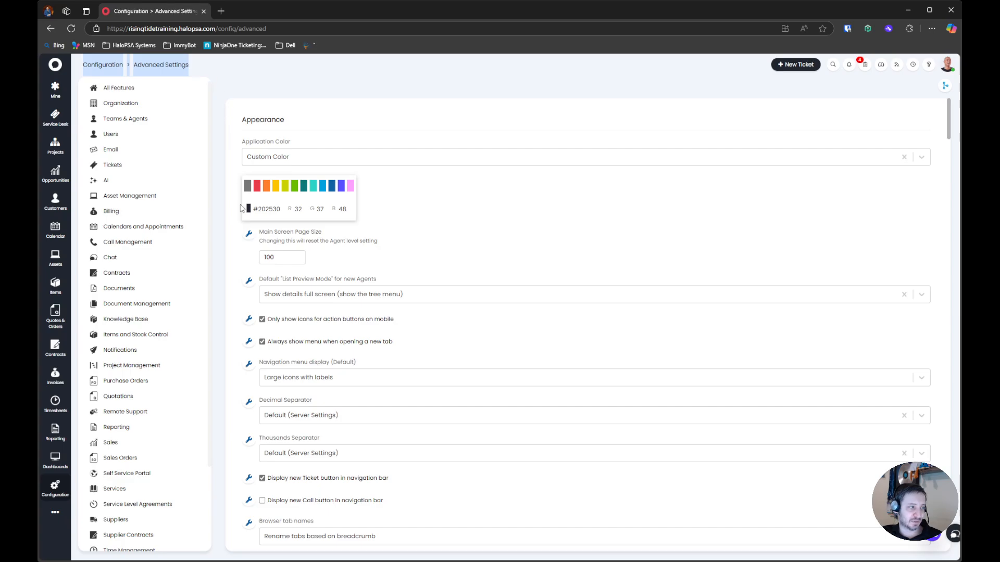
pyautogui.scroll(-15, 243, 206)
pyautogui.scroll(-1, 239, 216)
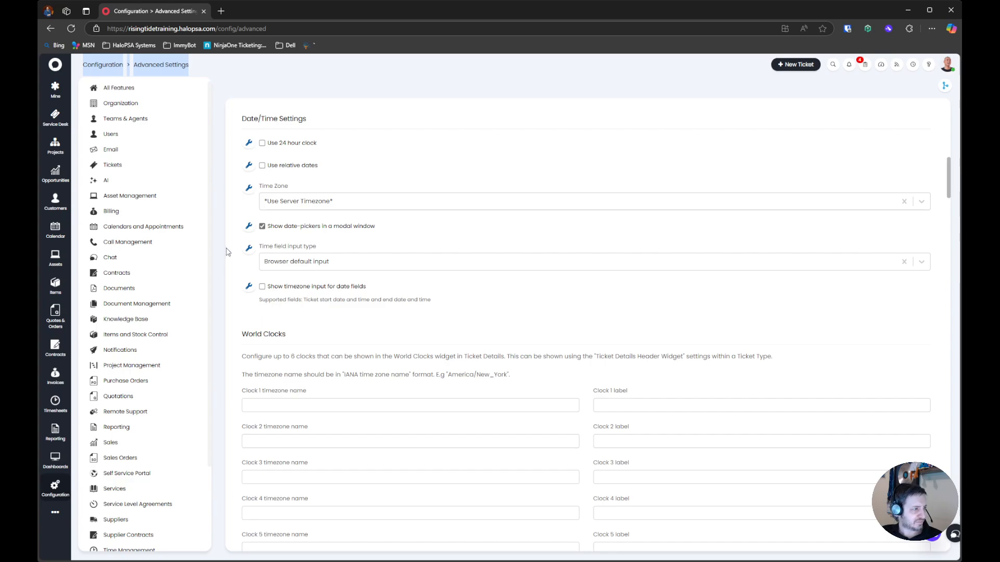
pyautogui.scroll(-3, 226, 252)
pyautogui.scroll(8, 226, 252)
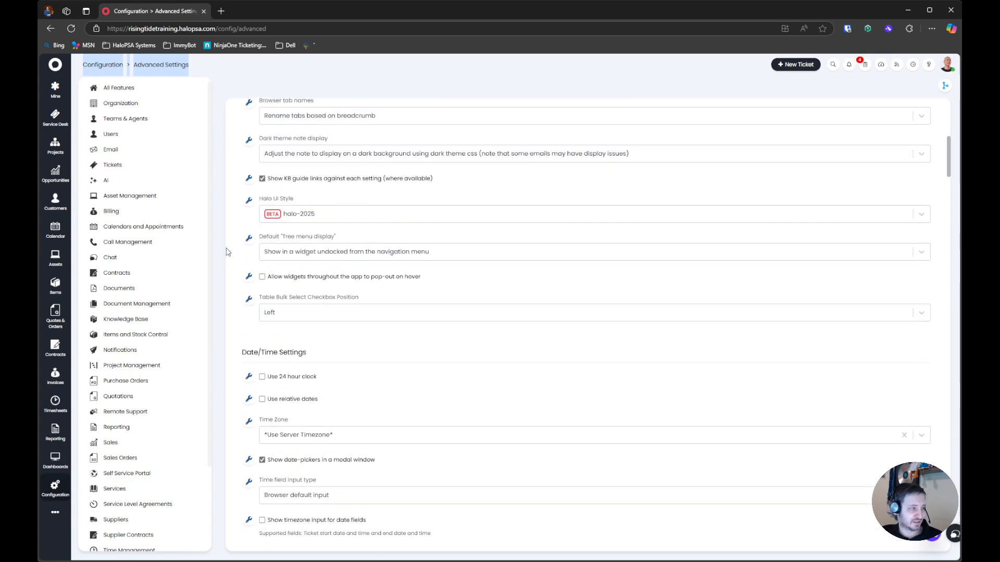
# Examine the available options for the Table Bulk Select Checkbox Position under Appearance
pyautogui.moveTo(230, 298); pyautogui.dragTo(376, 298)
pyautogui.click(341, 313)
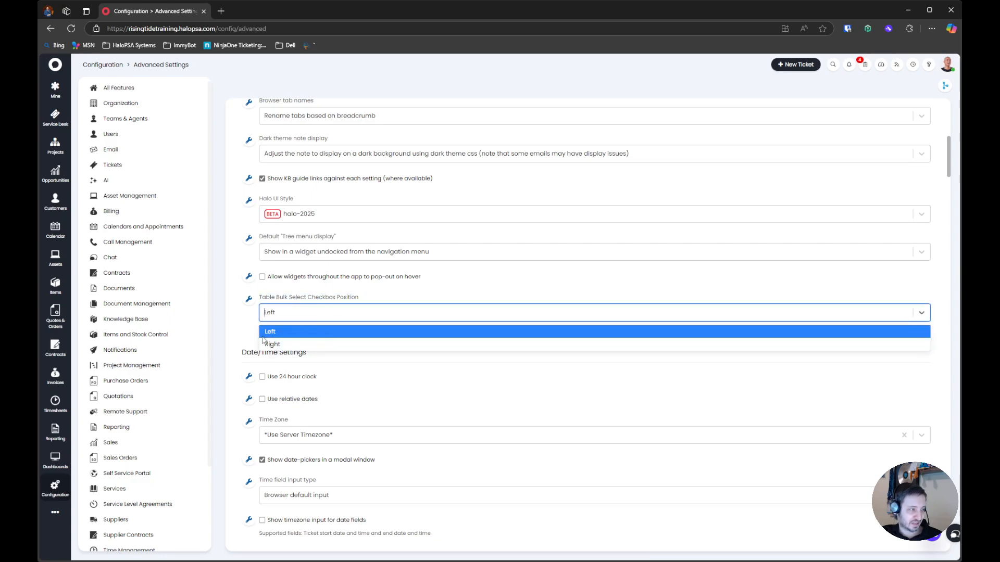
pyautogui.click(322, 297)
pyautogui.moveTo(271, 297); pyautogui.dragTo(355, 298)
pyautogui.click(355, 297)
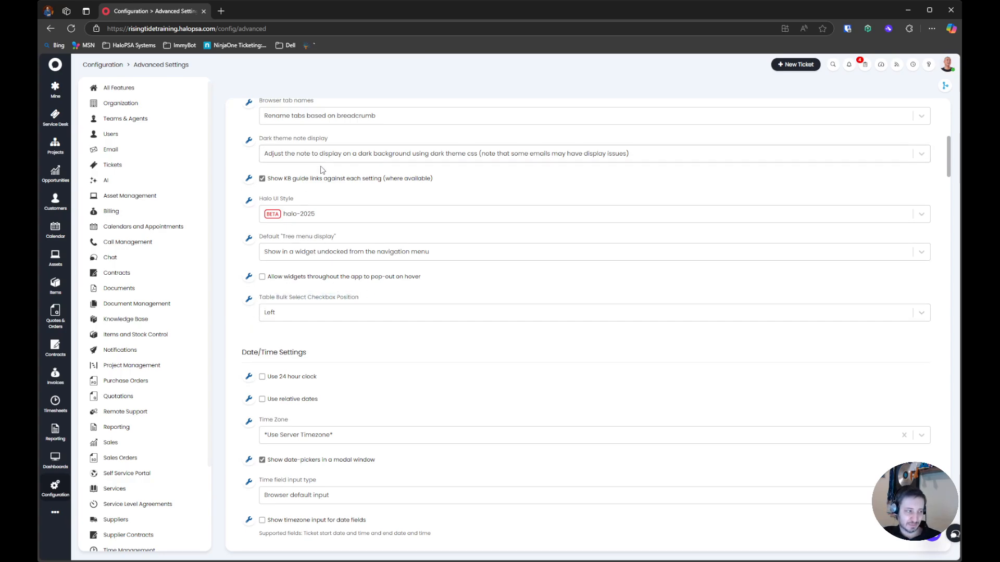
# Try allowing widgets throughout the app to pop out on hover, and switch the option back off
pyautogui.moveTo(466, 271); pyautogui.dragTo(507, 285)
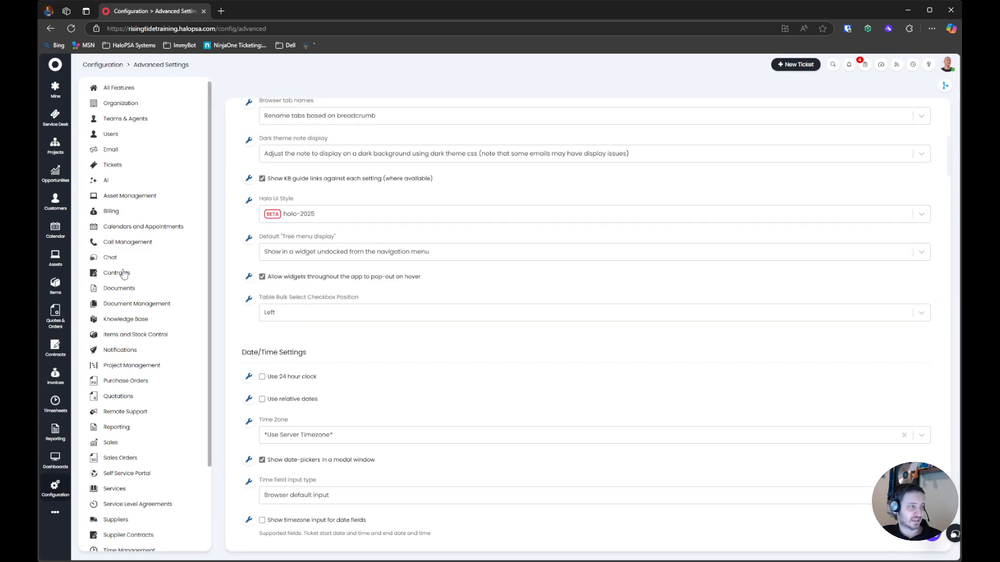
pyautogui.click(363, 279)
# Read the World Clocks description for the number of clocks, where they are shown and the timezone name format
pyautogui.scroll(-1, 370, 368)
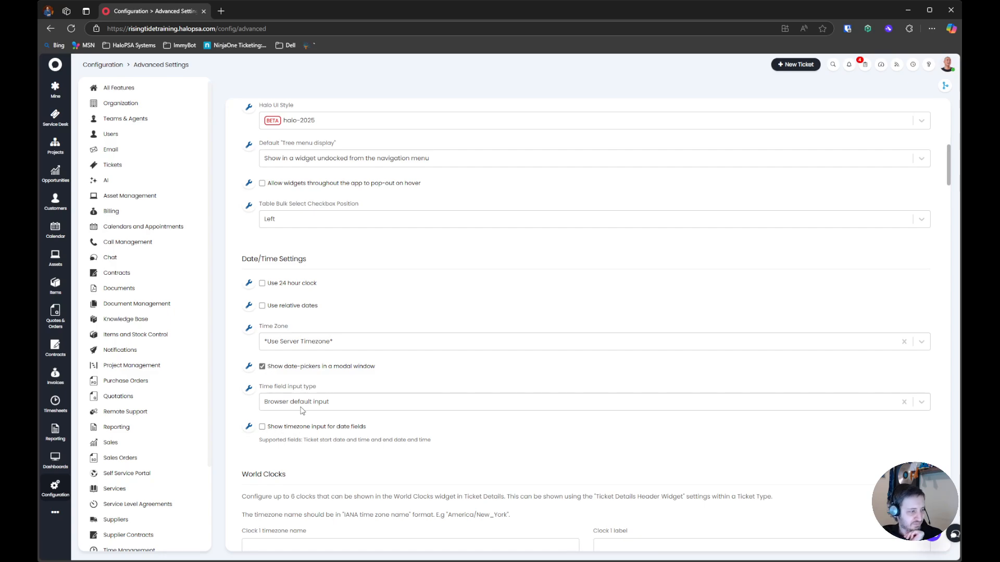
pyautogui.scroll(-2, 292, 390)
pyautogui.click(530, 346)
pyautogui.click(333, 344)
pyautogui.moveTo(262, 356); pyautogui.dragTo(676, 359)
pyautogui.moveTo(246, 357); pyautogui.dragTo(357, 359)
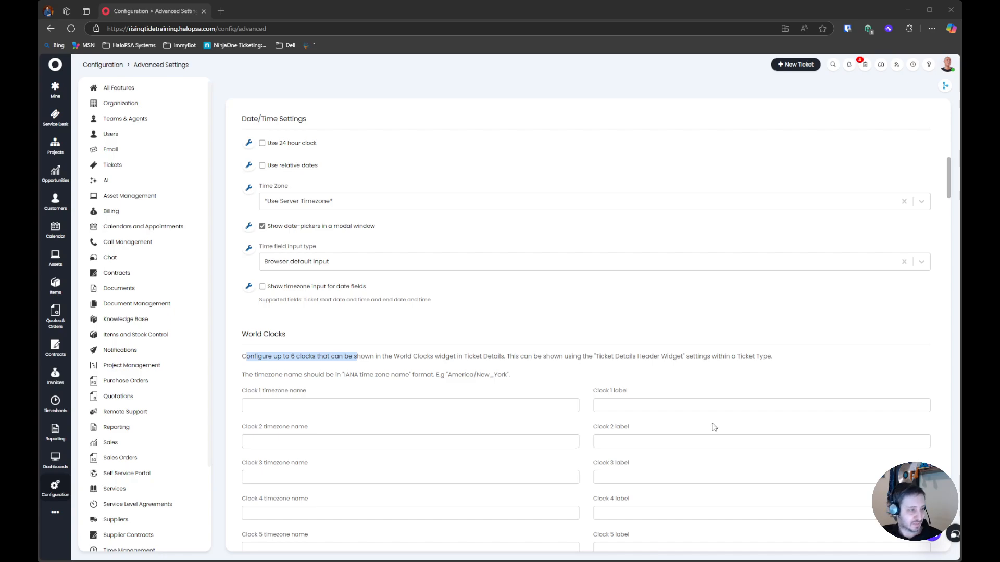
# Enter Australia/Sydney, Pacific/Auckland and Europe/London as the timezone names of world clocks 1, 2 and 3
pyautogui.click(556, 404)
pyautogui.write('Australia/Sydney')
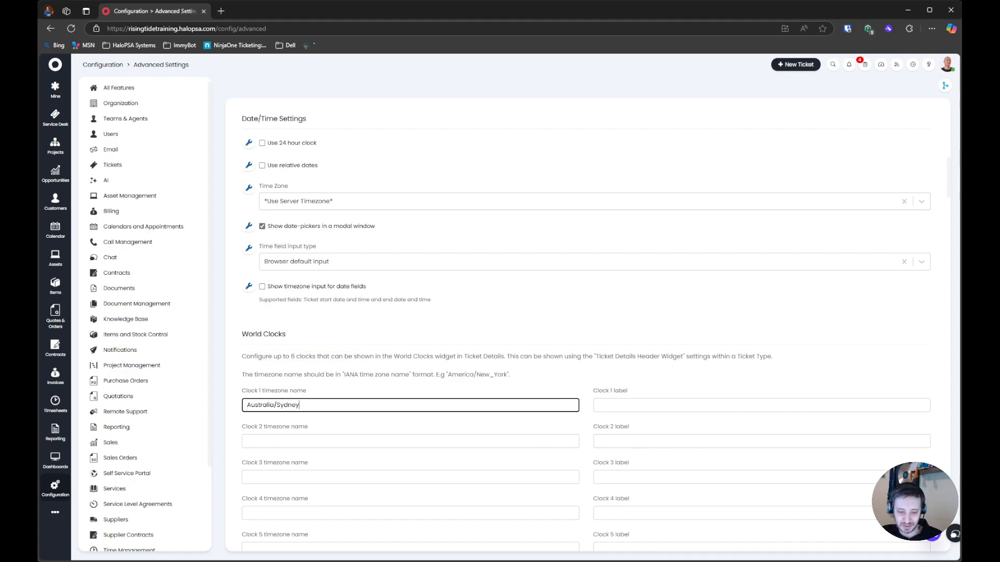
pyautogui.hotkey('alt', 'Tab')
pyautogui.click(469, 441)
pyautogui.write('Pacific/Auckland')
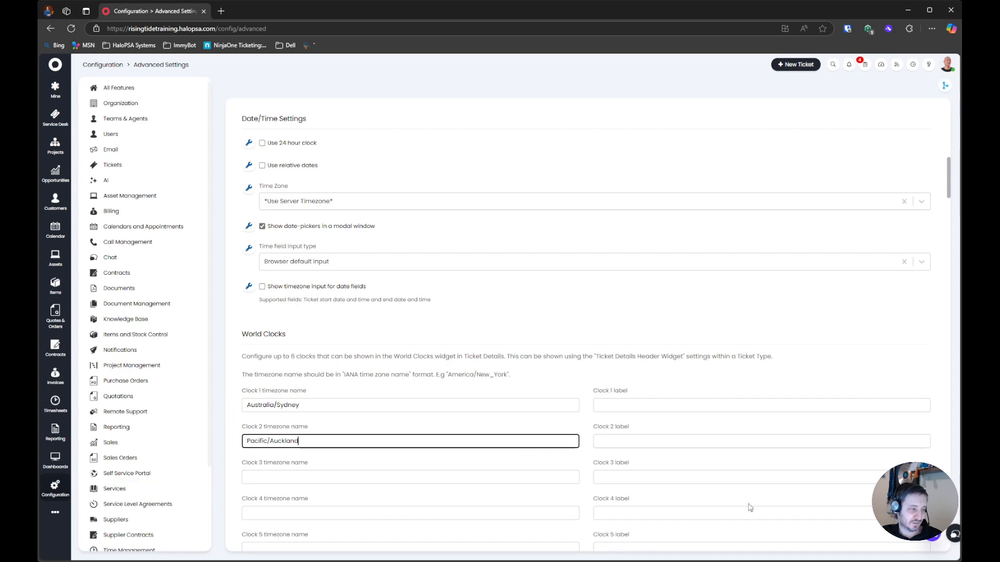
pyautogui.hotkey('alt', 'Tab')
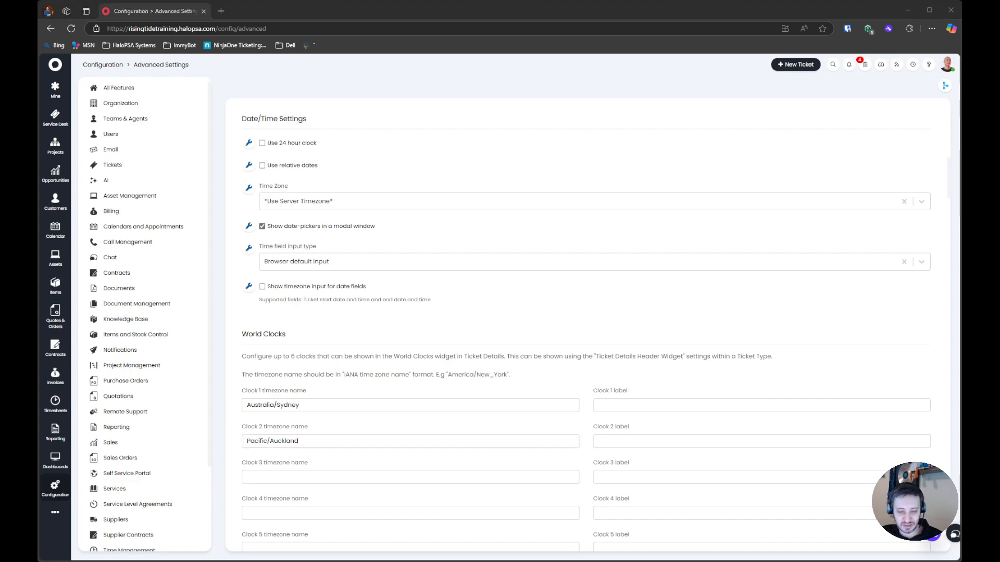
pyautogui.click(436, 476)
pyautogui.write('Europe/London')
# Copy the label for world clock 1 from the other window and enter it as Australia (Sydney)
pyautogui.click(661, 406)
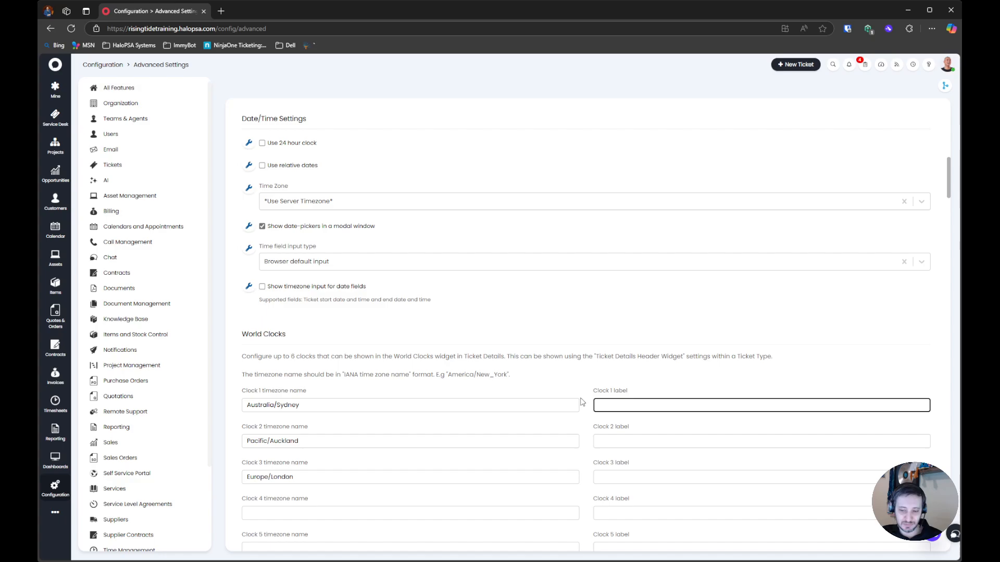
pyautogui.hotkey('alt', 'Tab')
pyautogui.hotkey('alt', 'Tab')
pyautogui.write('Australia (Sydney)')
pyautogui.hotkey('alt', 'Tab')
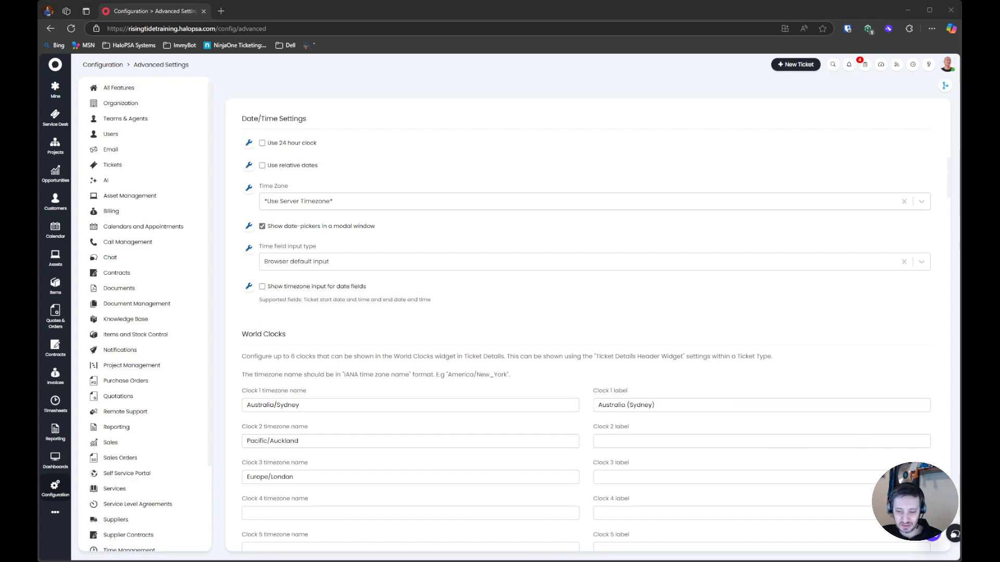
# Set the labels of world clocks 2 and 3 to New Zealand (Auckland) and Europe (London)
pyautogui.click(628, 440)
pyautogui.write('New Zealand (Auckland)')
pyautogui.hotkey('alt', 'Tab')
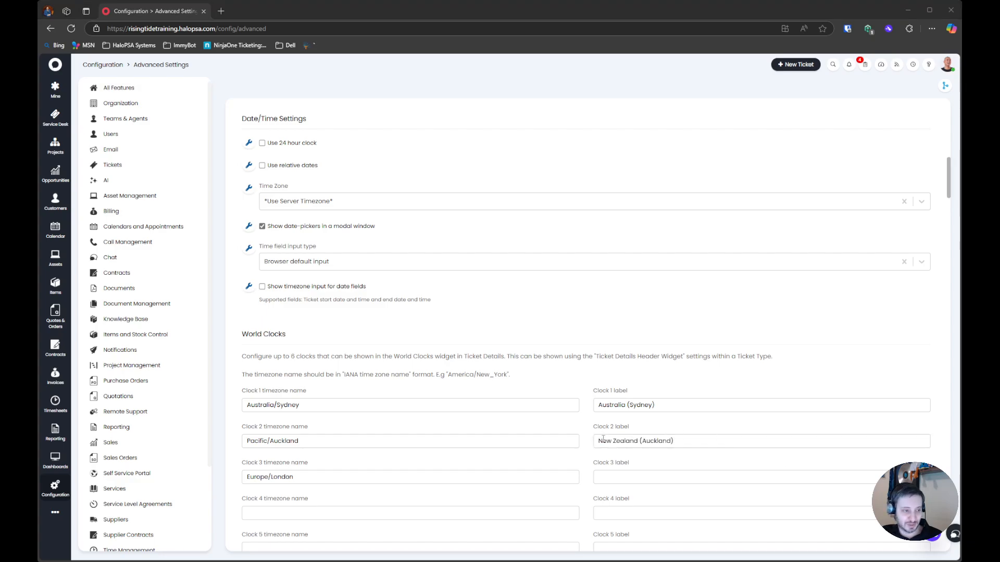
pyautogui.click(667, 472)
pyautogui.write('Europe (London)')
pyautogui.scroll(-5, 580, 330)
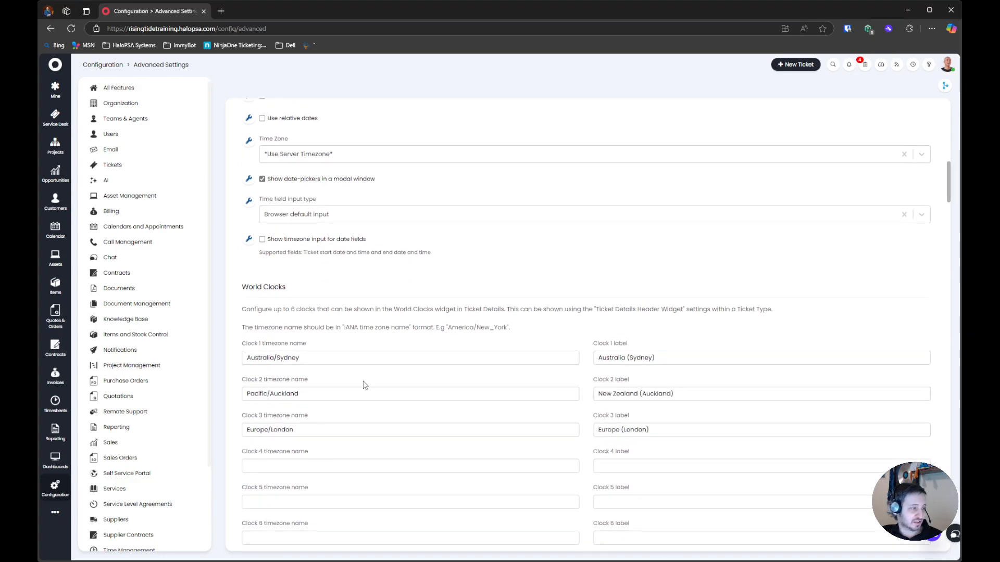
# Open your own 1st Line Support ticket in a new browser tab and the "Issues with Outlook?" ticket in another
pyautogui.middleClick(55, 116)
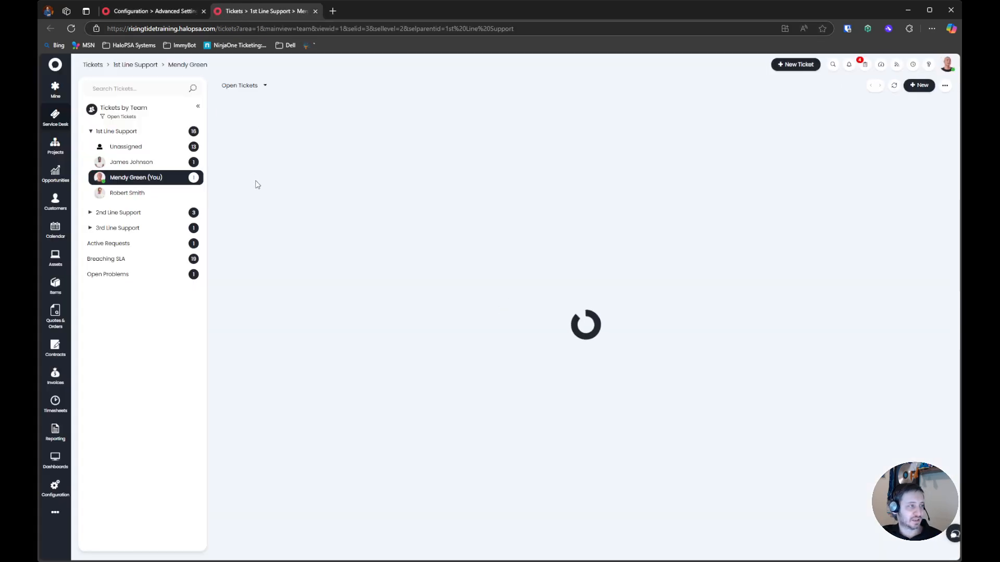
pyautogui.click(330, 135)
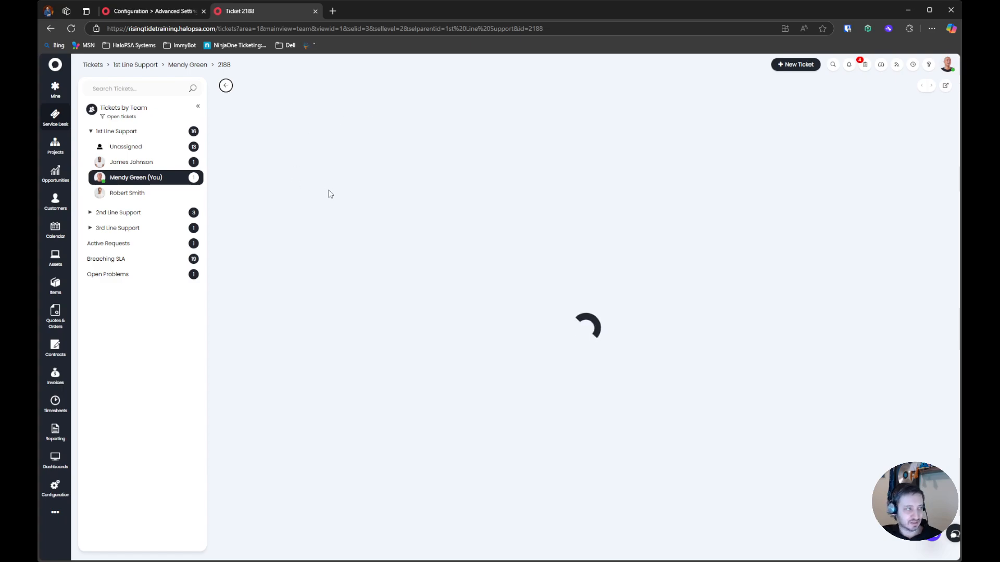
pyautogui.middleClick(197, 66)
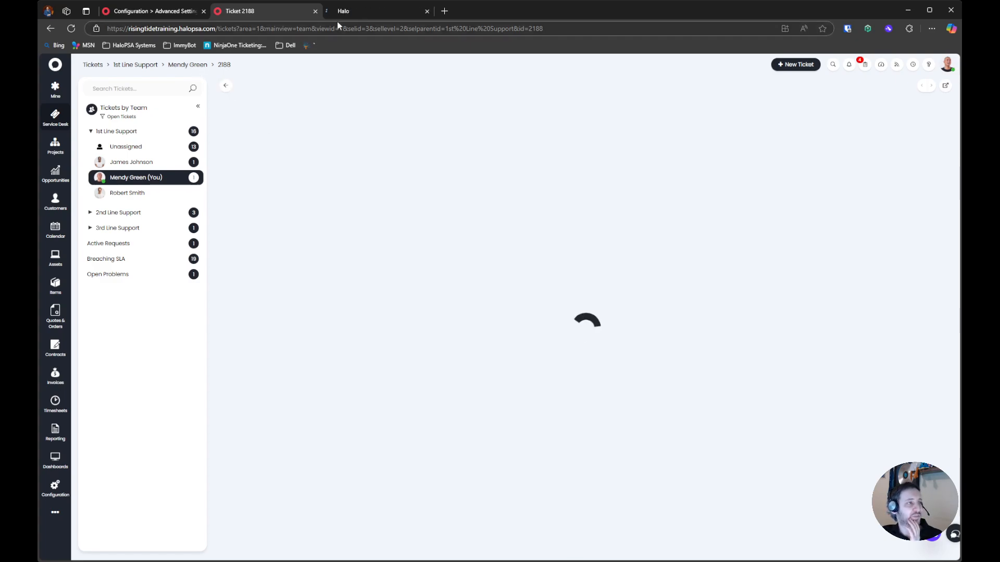
pyautogui.click(375, 12)
pyautogui.click(151, 162)
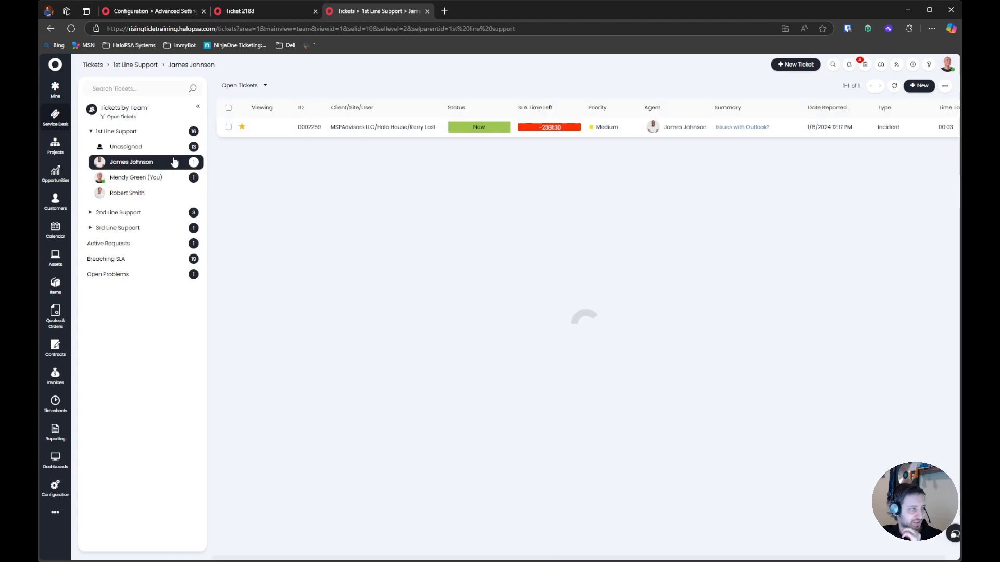
pyautogui.click(334, 127)
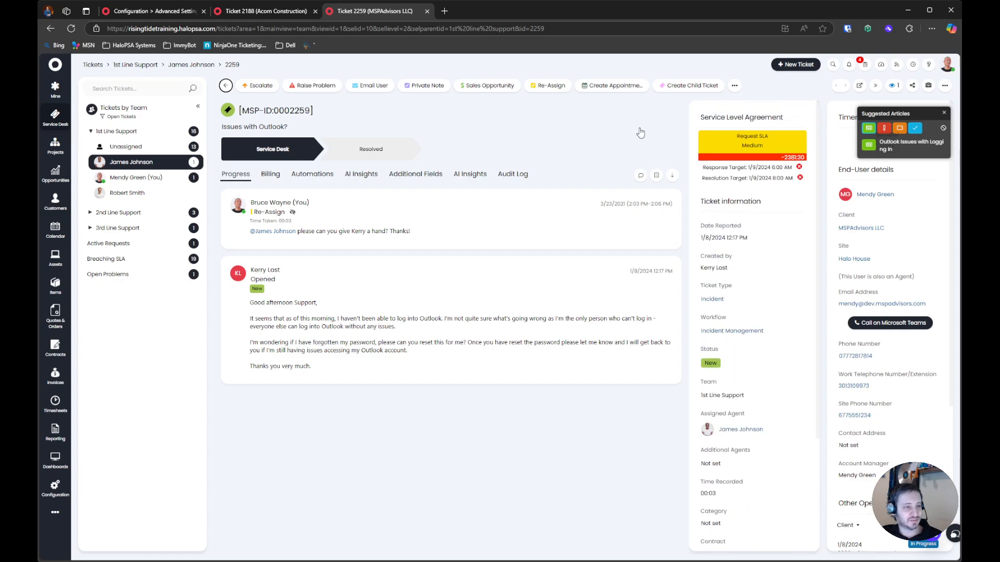
# From the "Cannot log into Outlook online" ticket, open the Incident ticket type's configuration and start editing its Forms settings
pyautogui.click(276, 9)
pyautogui.scroll(-1, 572, 249)
pyautogui.scroll(1, 577, 272)
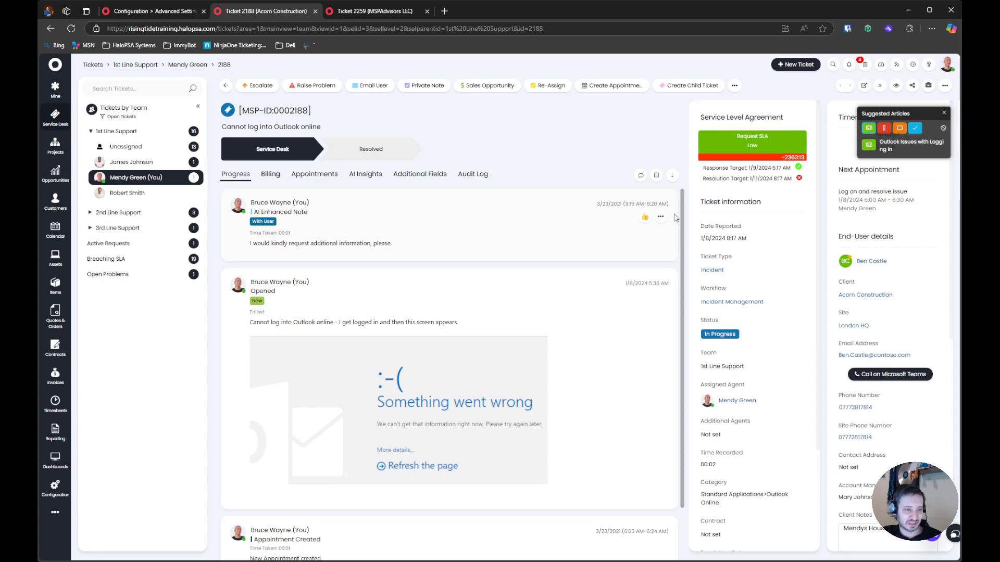
pyautogui.scroll(-1, 676, 217)
pyautogui.scroll(1, 616, 261)
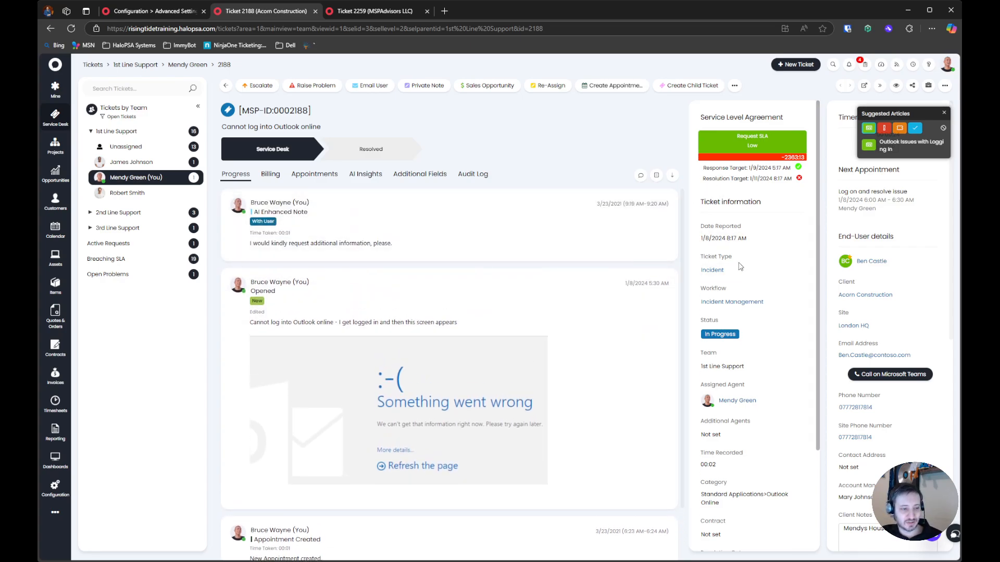
pyautogui.click(721, 273)
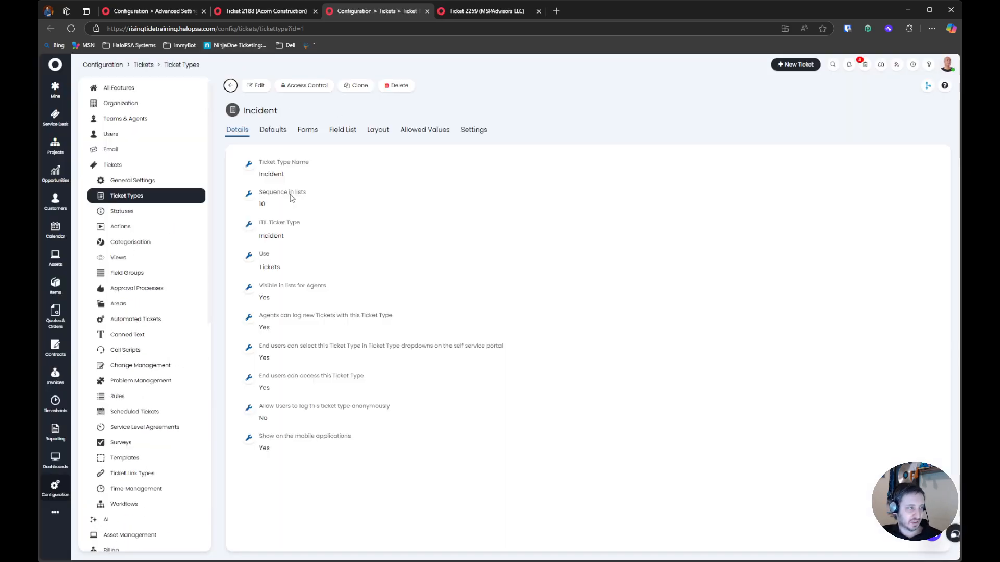
pyautogui.click(308, 130)
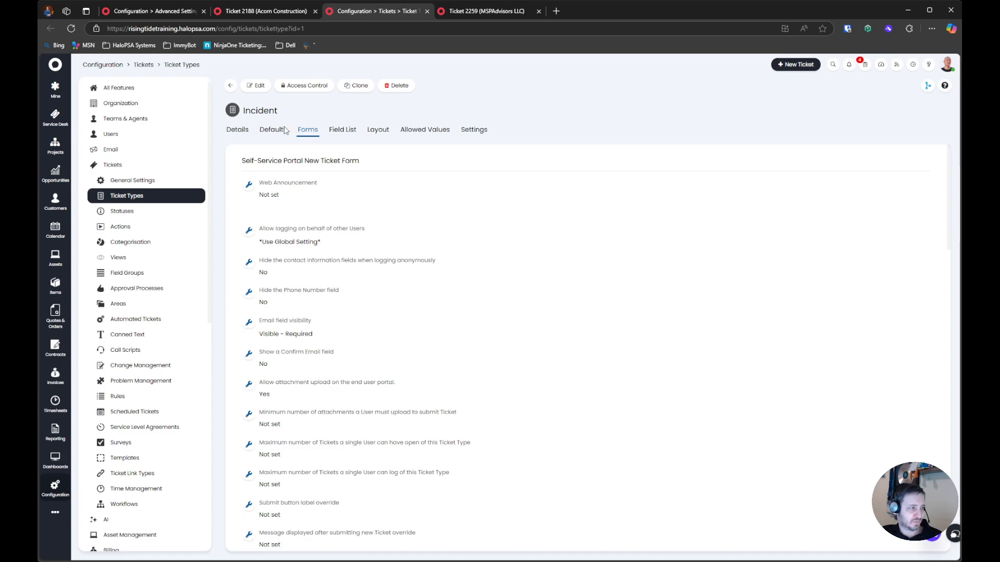
pyautogui.click(256, 88)
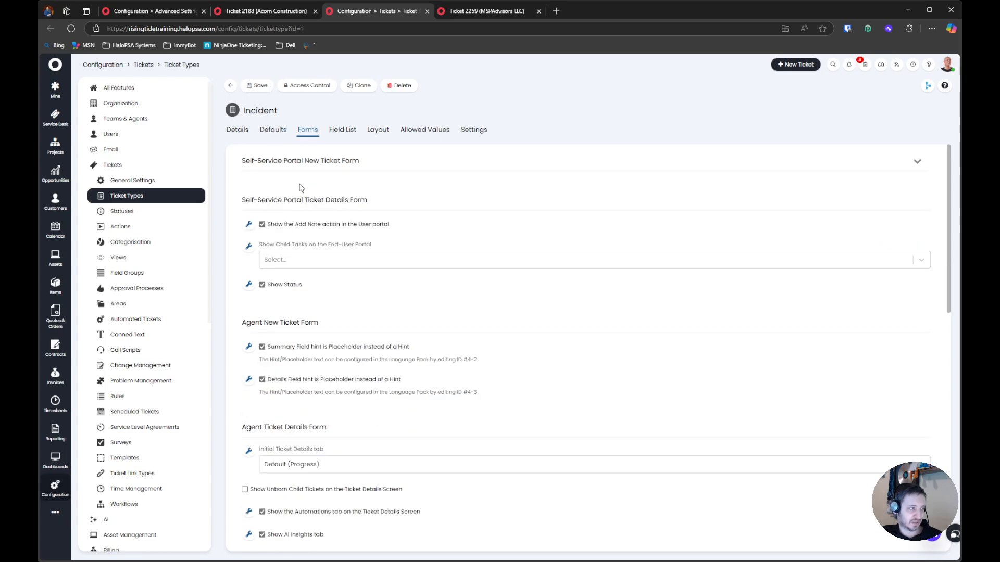
# Set the Incident ticket type's Ticket Details Header Widget 1 to World Clocks and Header Widget 2 to SLA Information
pyautogui.click(290, 241)
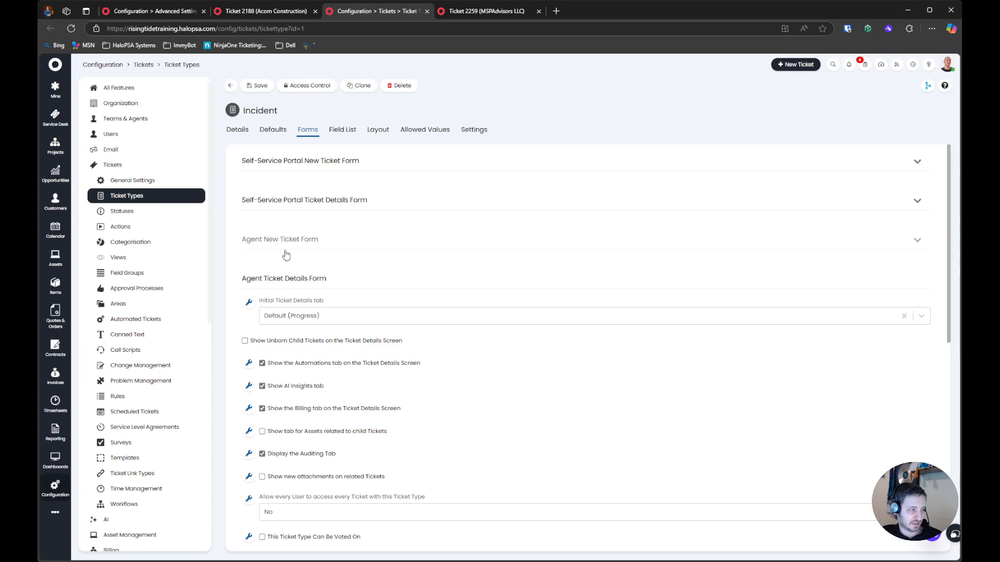
pyautogui.scroll(-6, 281, 365)
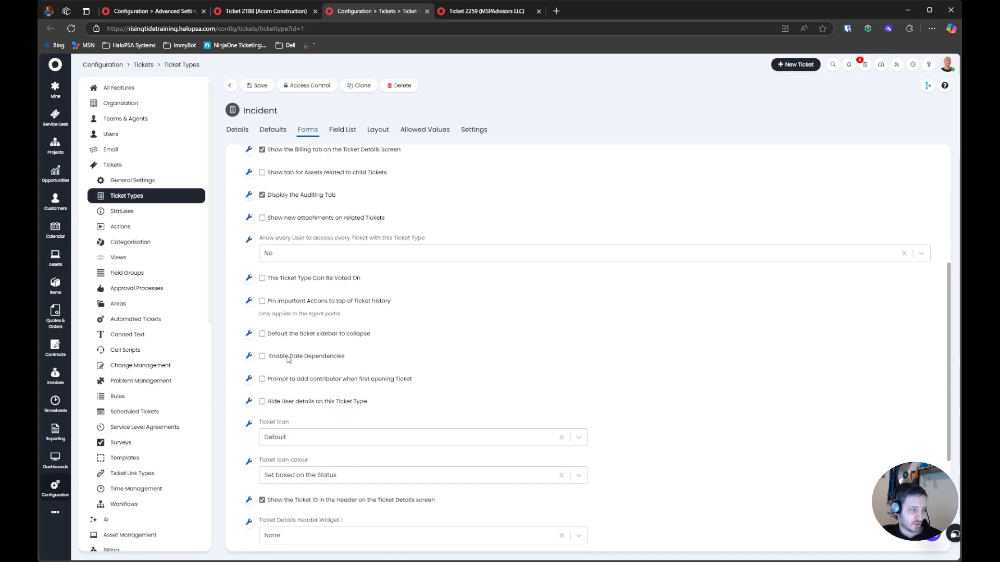
pyautogui.scroll(-2, 263, 404)
pyautogui.moveTo(260, 360); pyautogui.dragTo(399, 365)
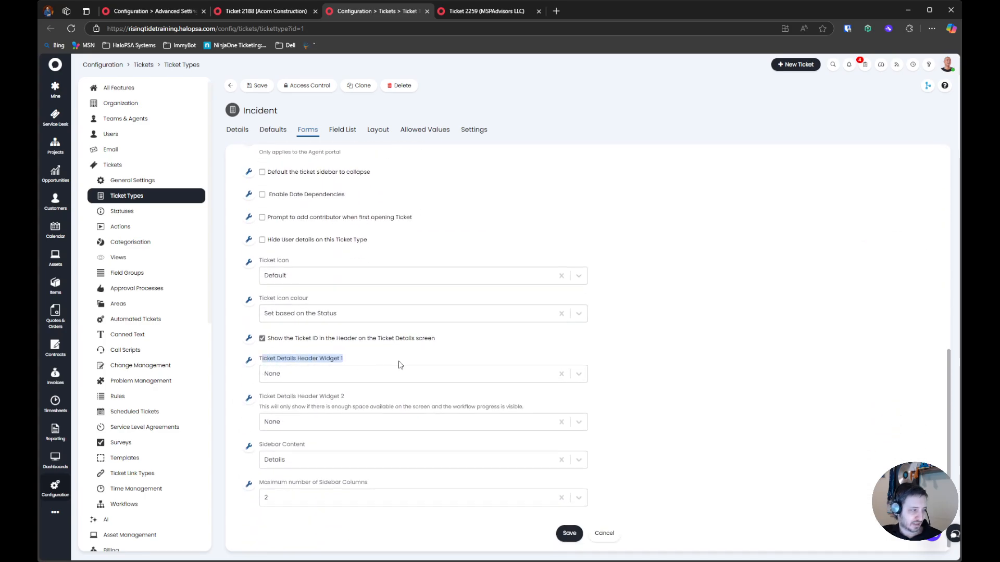
pyautogui.moveTo(267, 397); pyautogui.dragTo(416, 405)
pyautogui.click(331, 373)
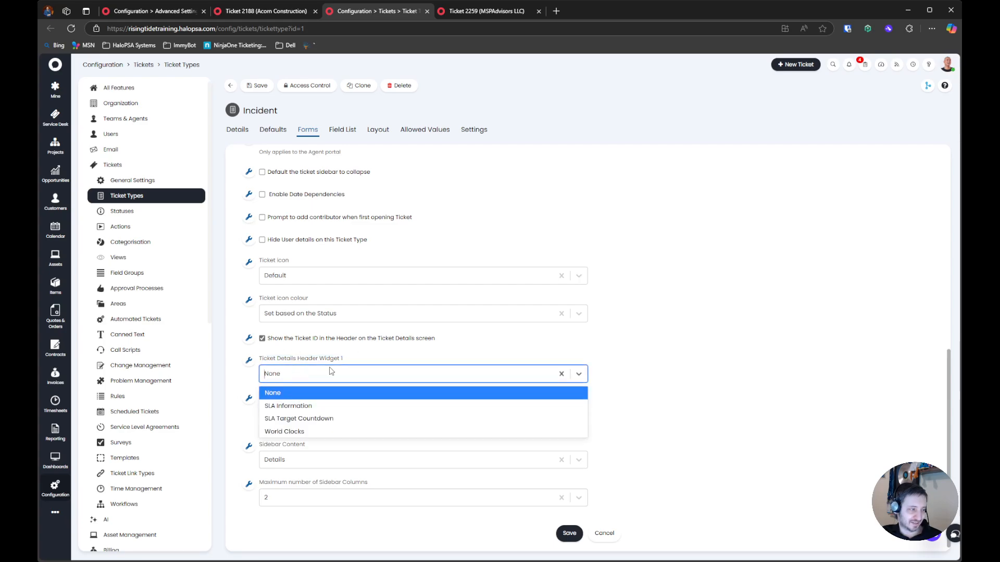
pyautogui.click(337, 431)
pyautogui.click(344, 421)
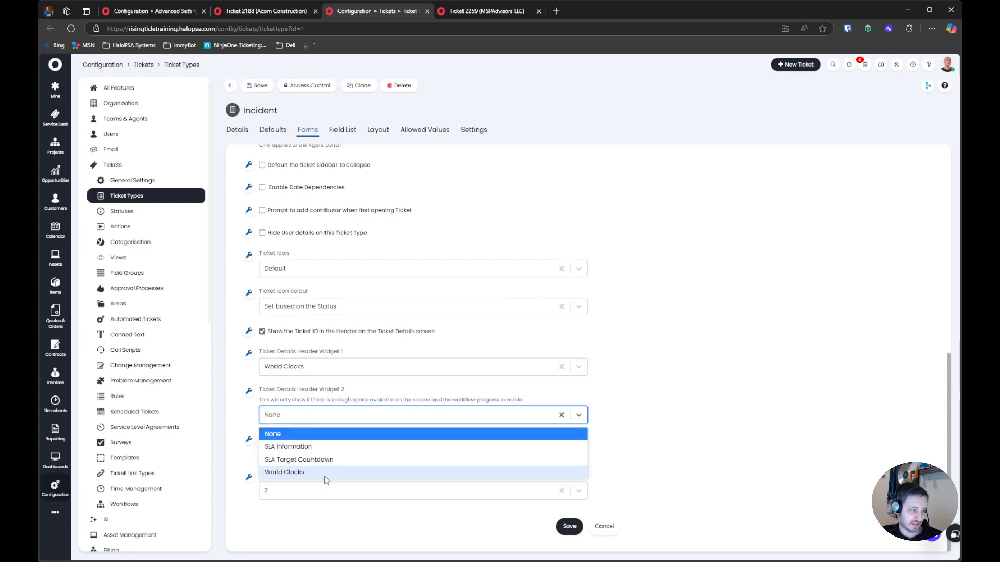
pyautogui.click(342, 449)
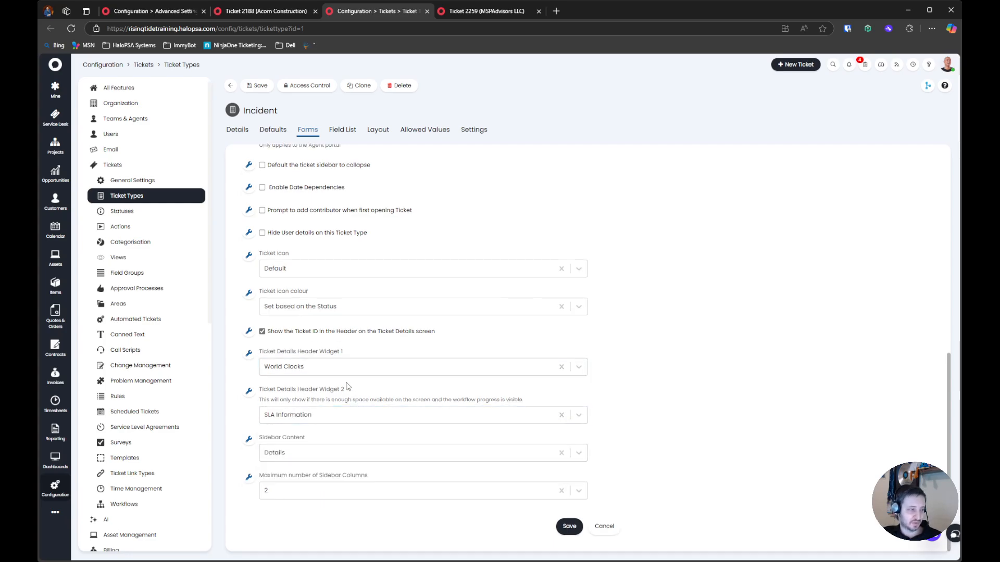
# Check the Sidebar Content options and the maximum number of sidebar columns, then save the Incident ticket type
pyautogui.click(269, 453)
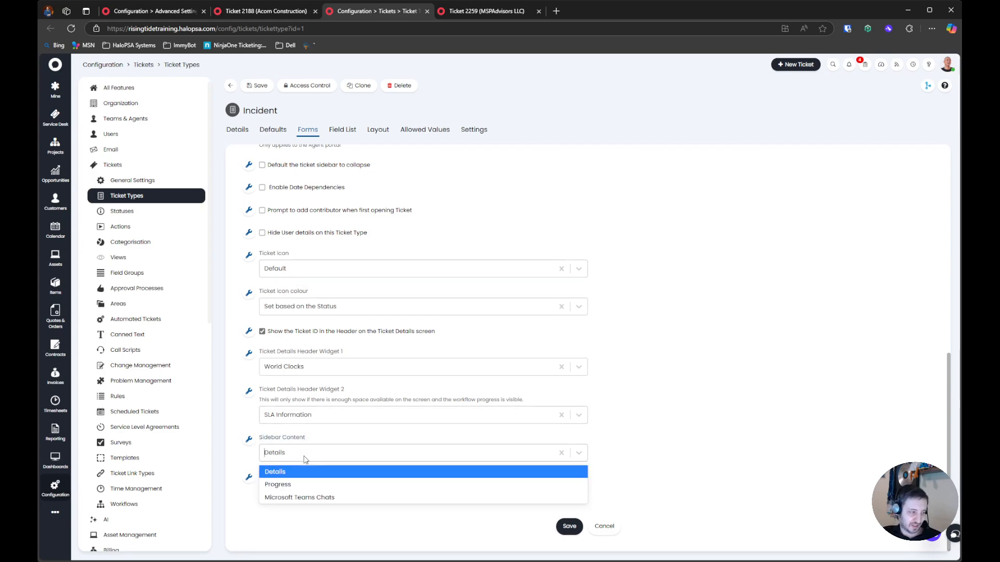
pyautogui.click(333, 485)
pyautogui.click(331, 490)
pyautogui.click(332, 505)
pyautogui.moveTo(293, 512); pyautogui.dragTo(397, 514)
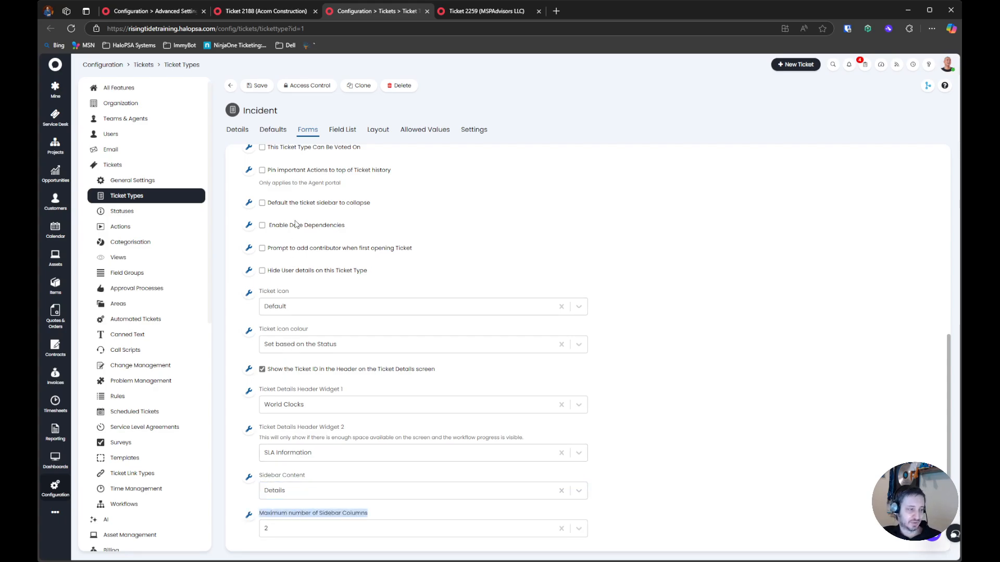
pyautogui.click(267, 89)
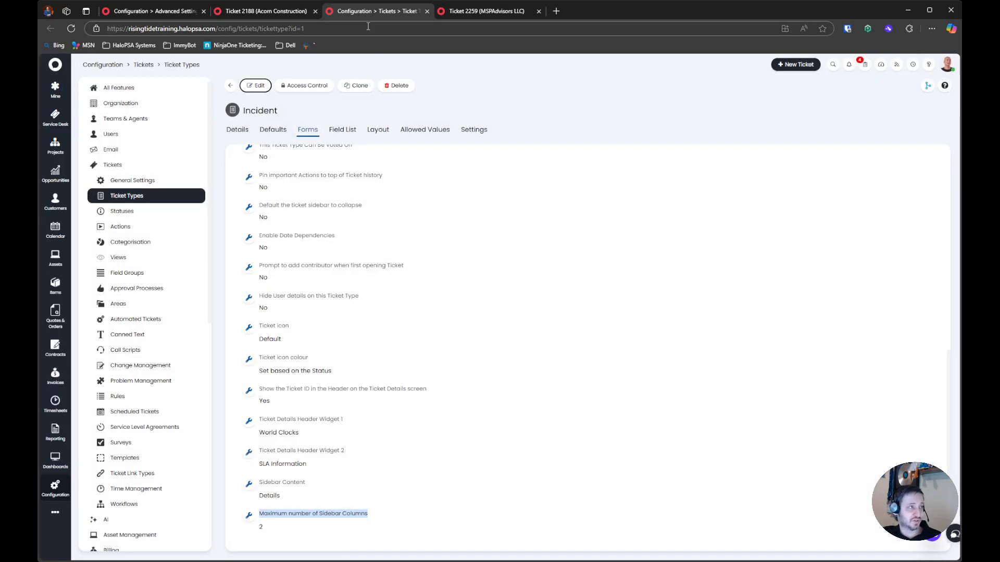
# Reload both open Outlook tickets to examine the header widgets on their details screens
pyautogui.click(248, 11)
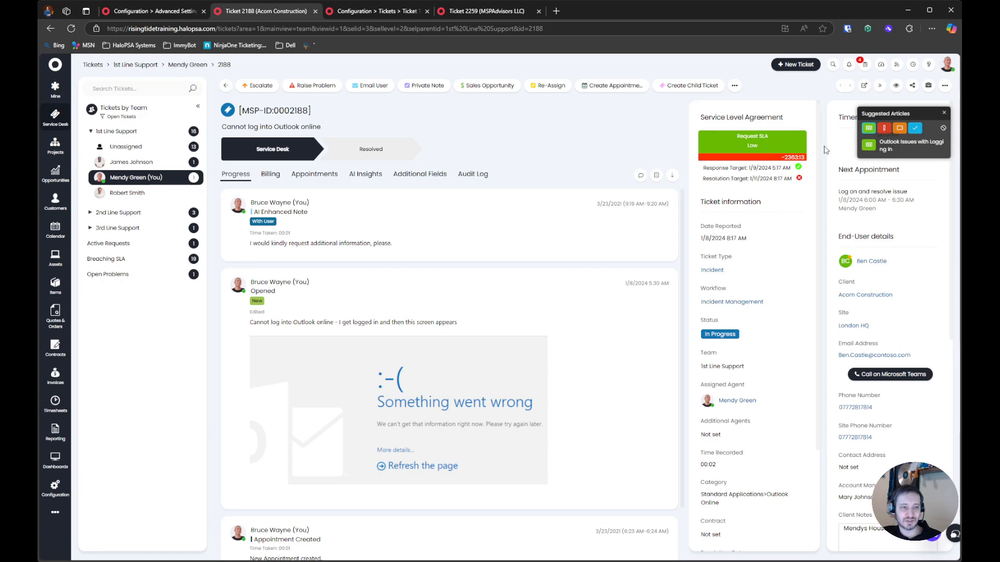
pyautogui.click(944, 113)
pyautogui.press('F5')
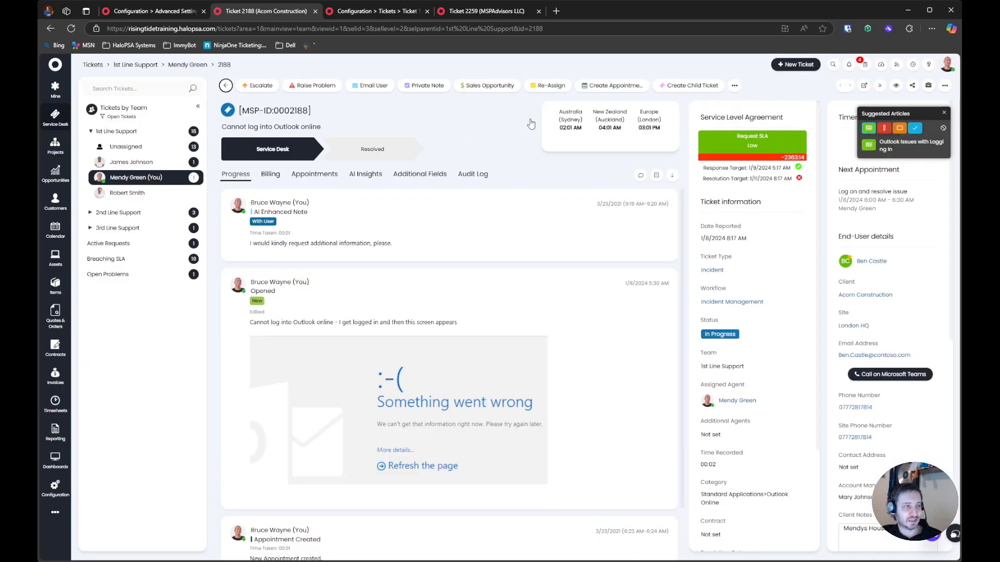
pyautogui.moveTo(553, 109); pyautogui.dragTo(679, 151)
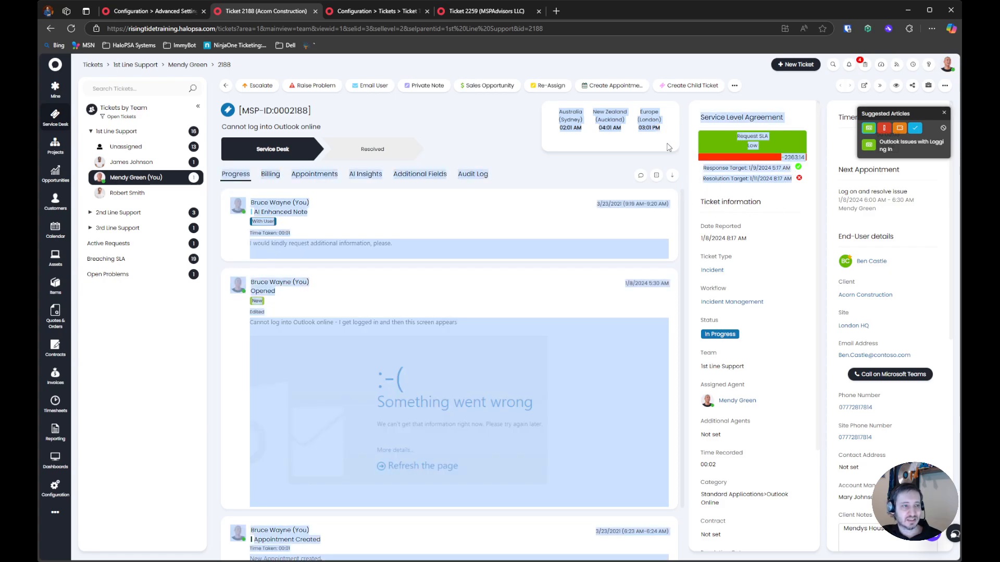
pyautogui.click(679, 151)
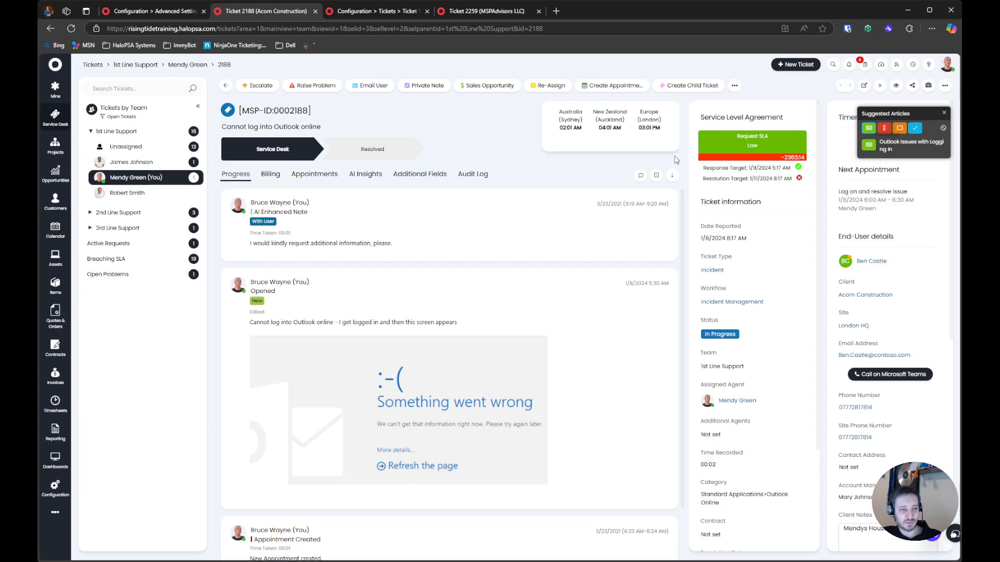
pyautogui.click(477, 13)
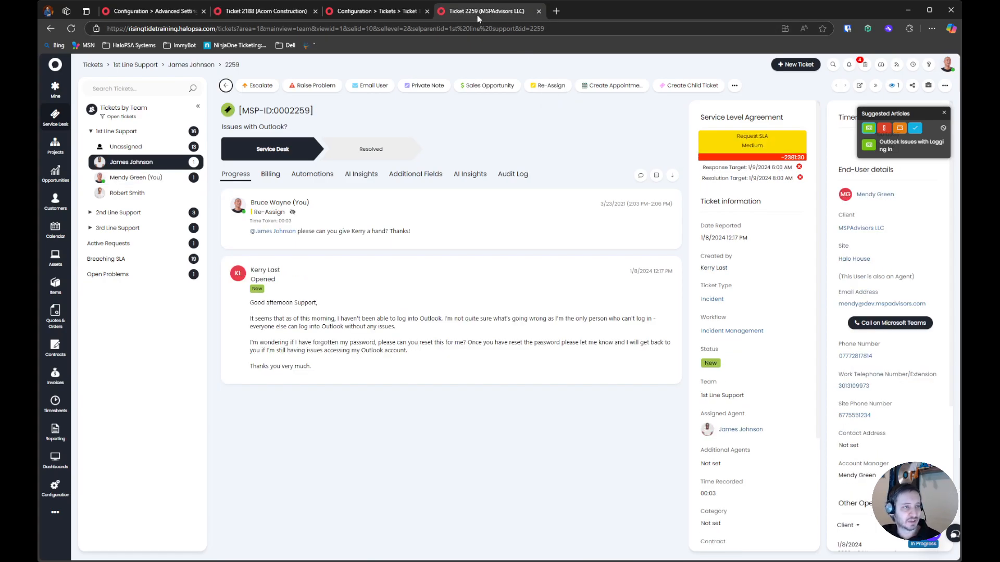
pyautogui.click(70, 28)
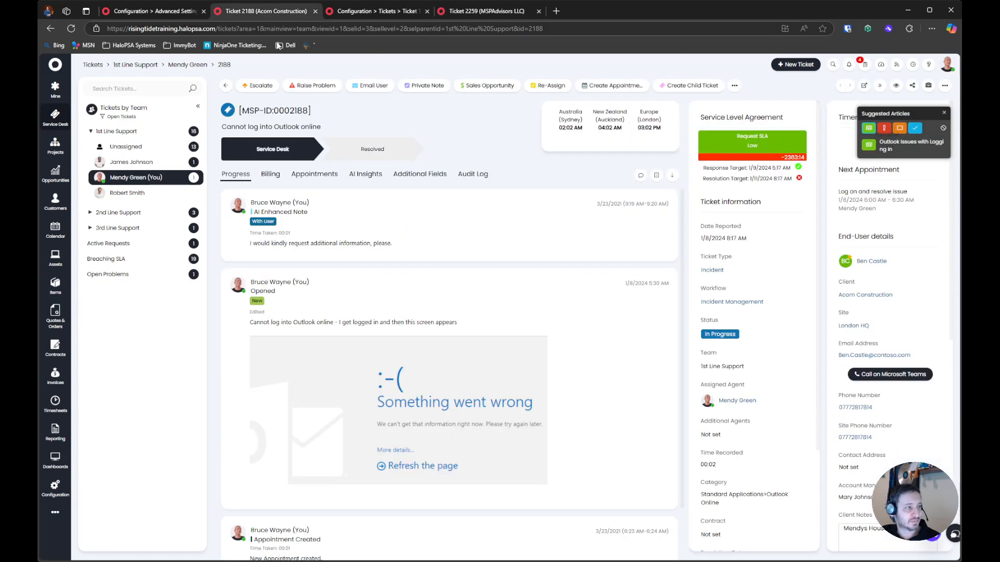
# Set the Incident ticket type's Ticket Details Header Widget 2 to None and save the change
pyautogui.click(363, 11)
pyautogui.click(256, 86)
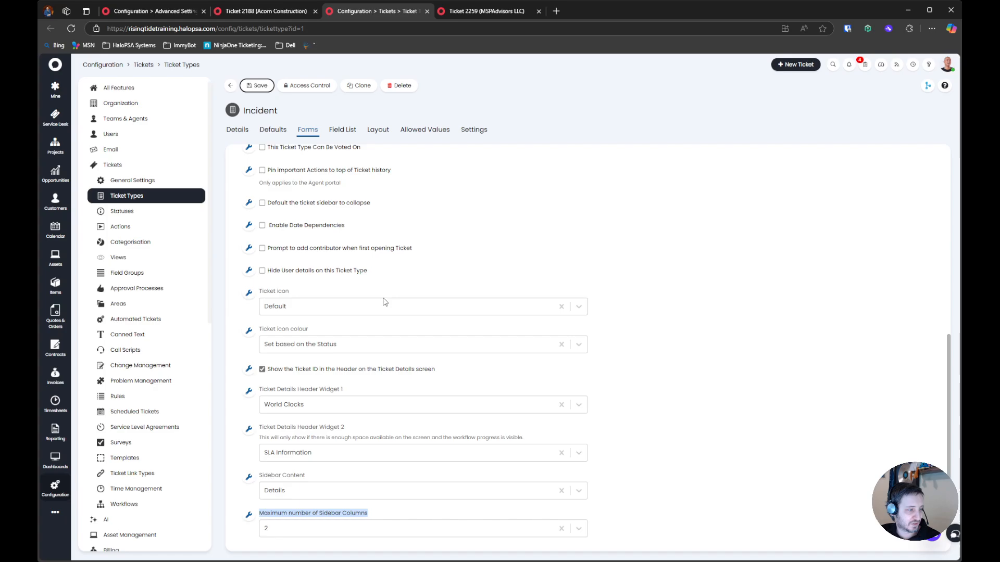
pyautogui.click(318, 412)
pyautogui.click(313, 427)
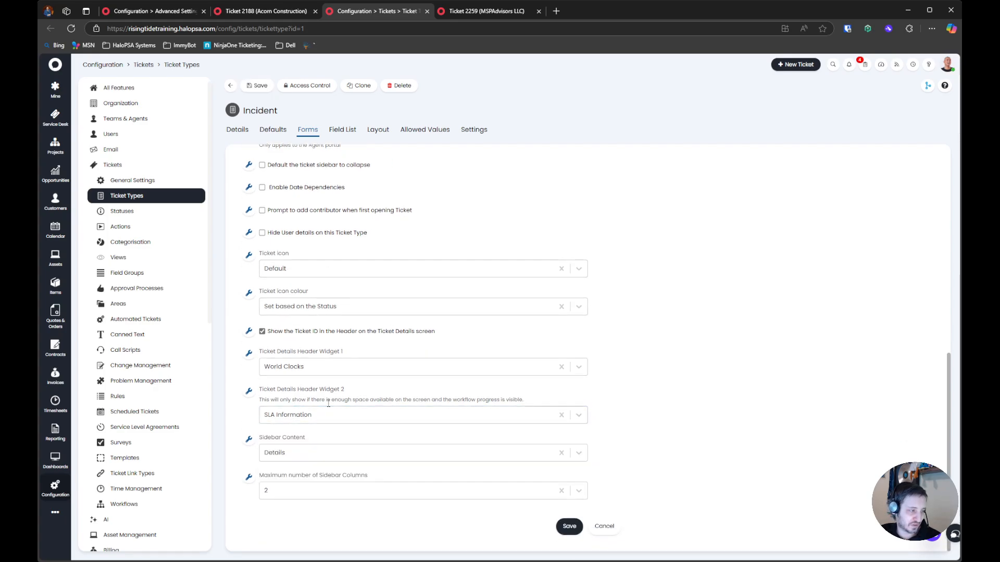
pyautogui.click(330, 416)
pyautogui.click(332, 433)
pyautogui.moveTo(345, 400); pyautogui.dragTo(341, 400)
pyautogui.click(256, 87)
# Reload the "Issues with Outlook?" ticket, compare its header with the other Outlook ticket's, and return to the Incident ticket type
pyautogui.click(460, 11)
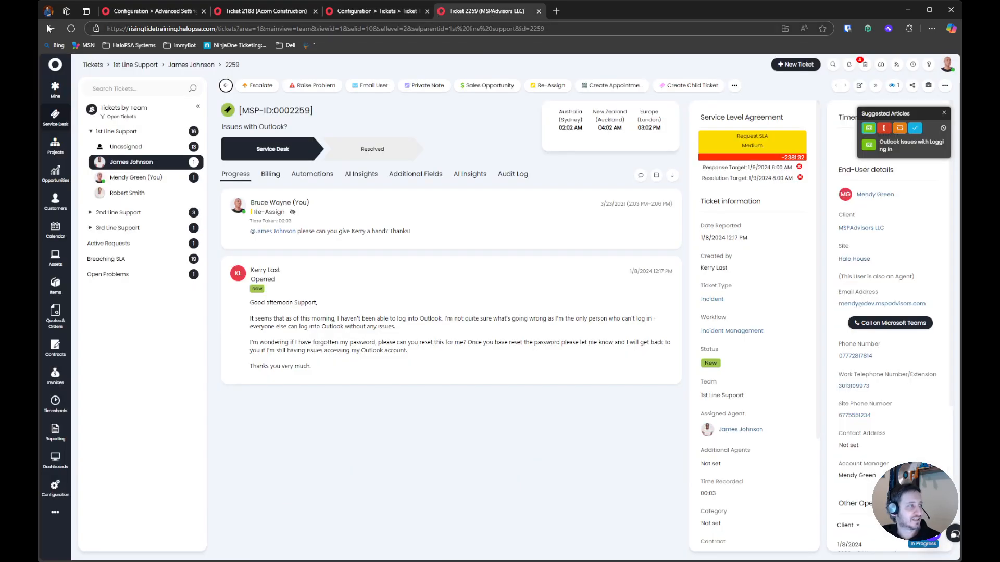
pyautogui.click(71, 29)
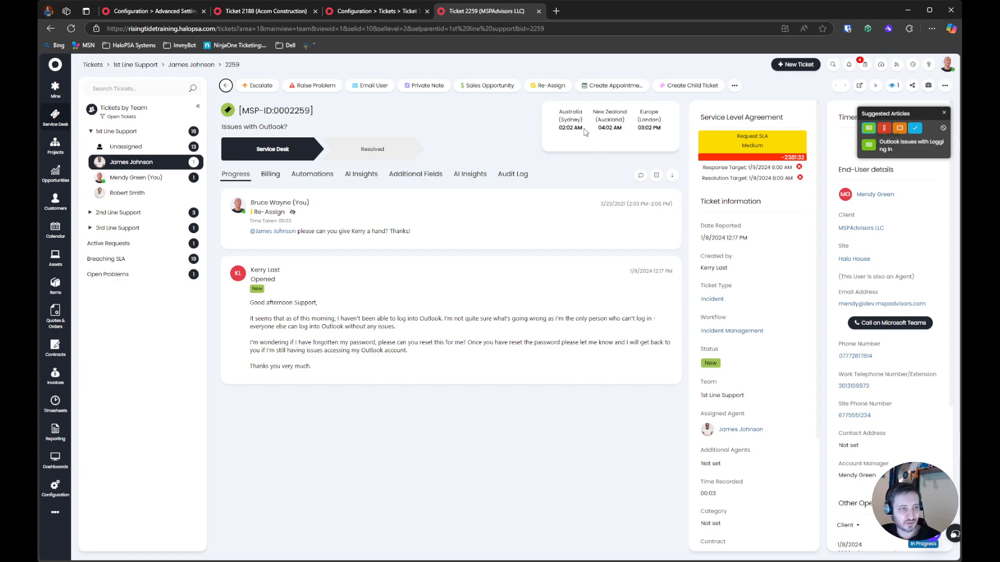
pyautogui.click(283, 12)
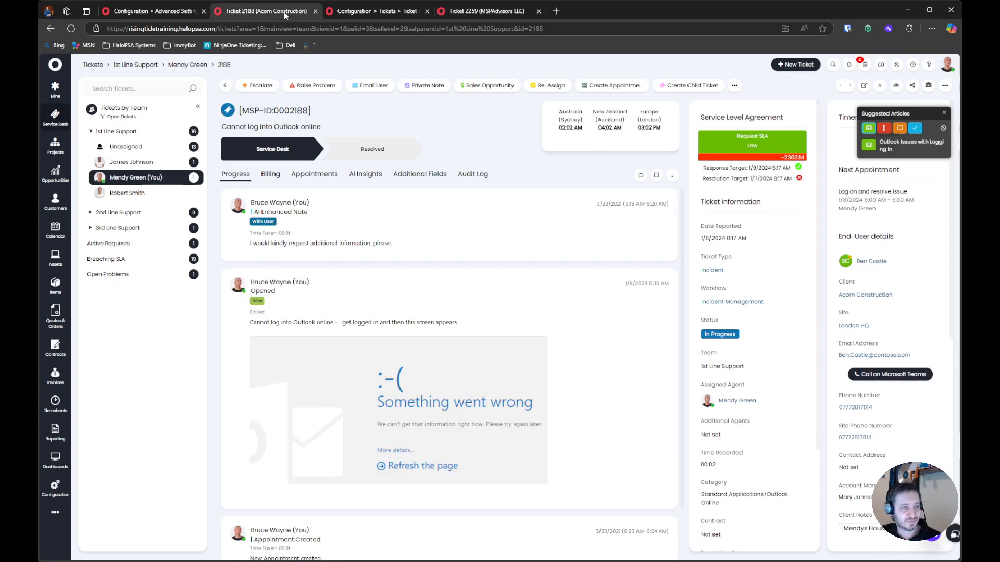
pyautogui.click(479, 14)
pyautogui.click(268, 15)
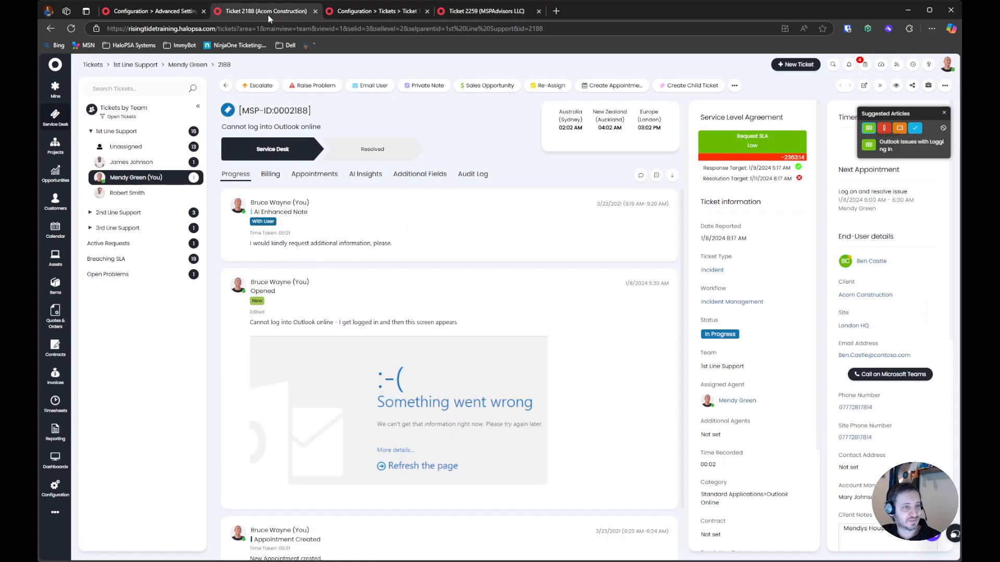
pyautogui.click(453, 16)
pyautogui.click(286, 15)
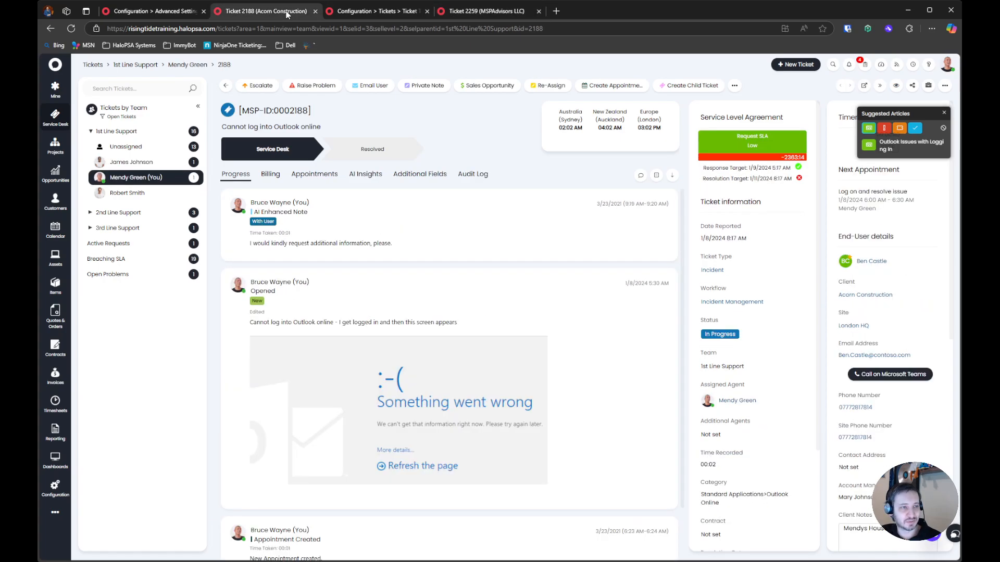
pyautogui.click(459, 15)
pyautogui.click(372, 15)
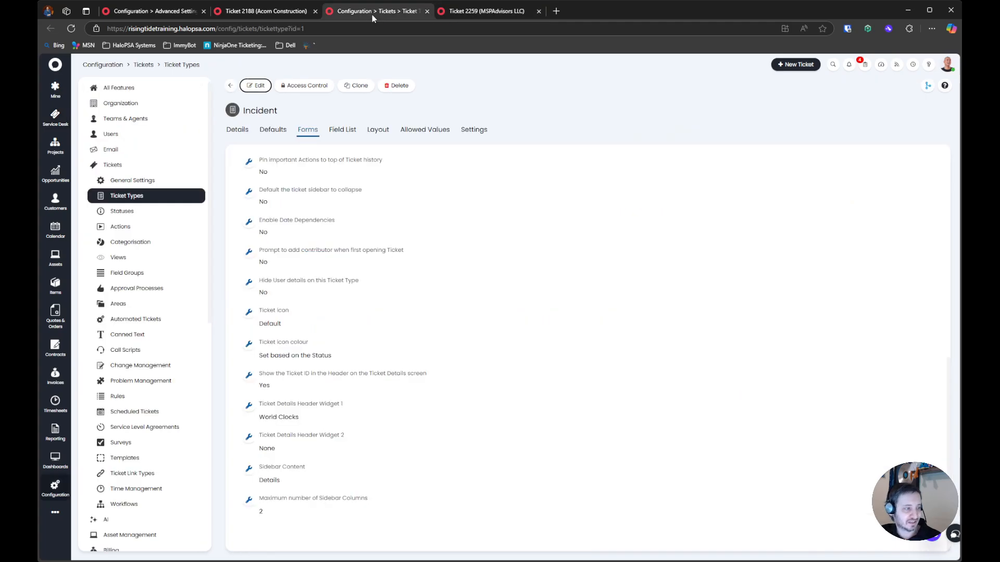
# Set the Incident ticket type's Ticket Details Header Widget 2 to World Clocks and Widget 1 to SLA Information, then save
pyautogui.click(255, 86)
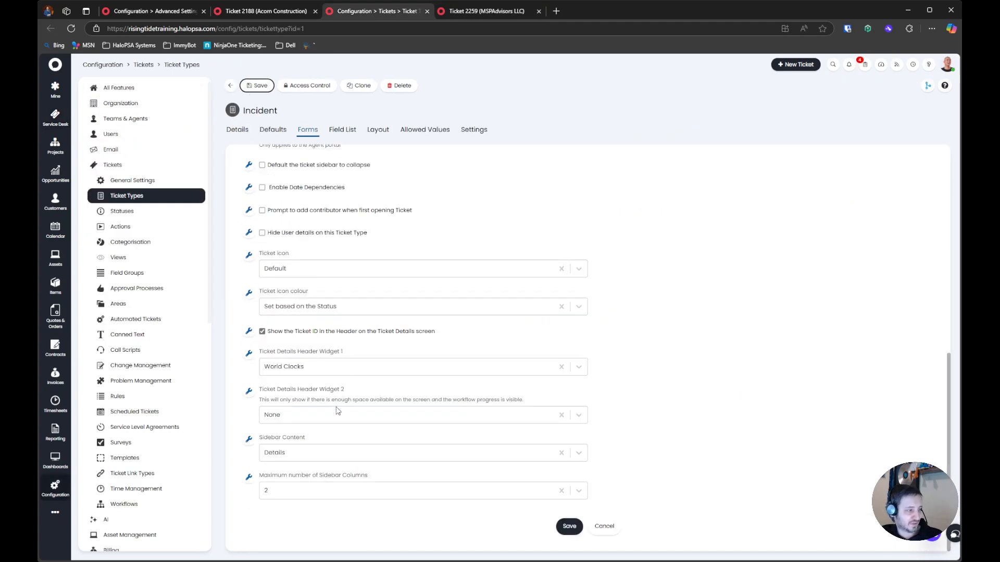
pyautogui.click(336, 417)
pyautogui.click(335, 473)
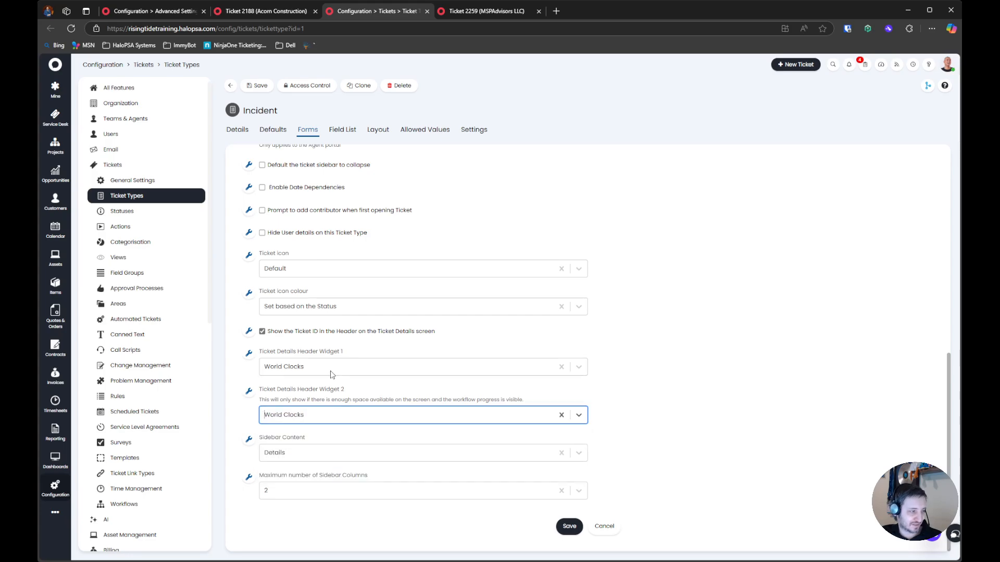
pyautogui.click(331, 370)
pyautogui.click(330, 397)
pyautogui.click(257, 86)
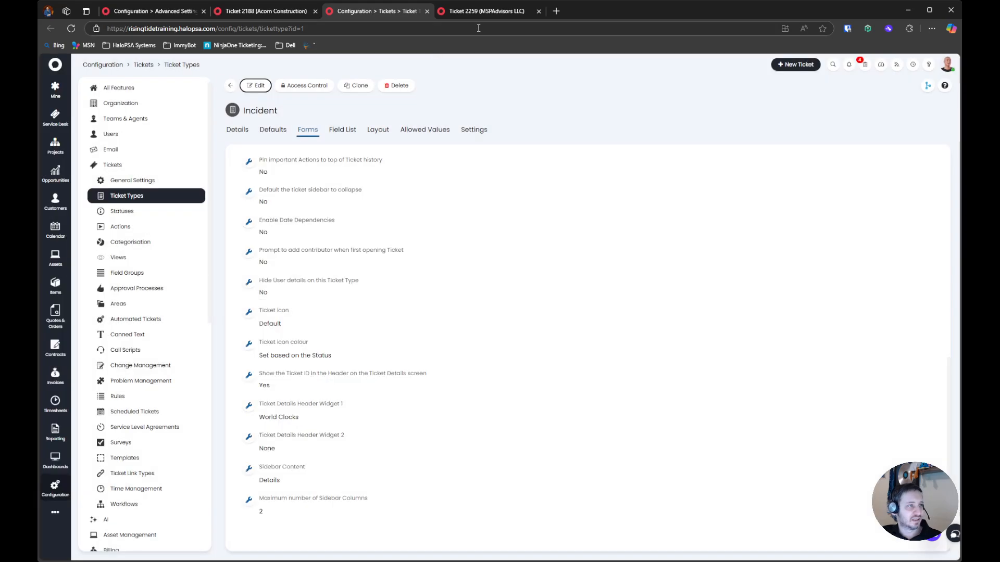
# Reload the "Issues with Outlook?" ticket and check where the SLA information and World Clocks are placed
pyautogui.click(526, 11)
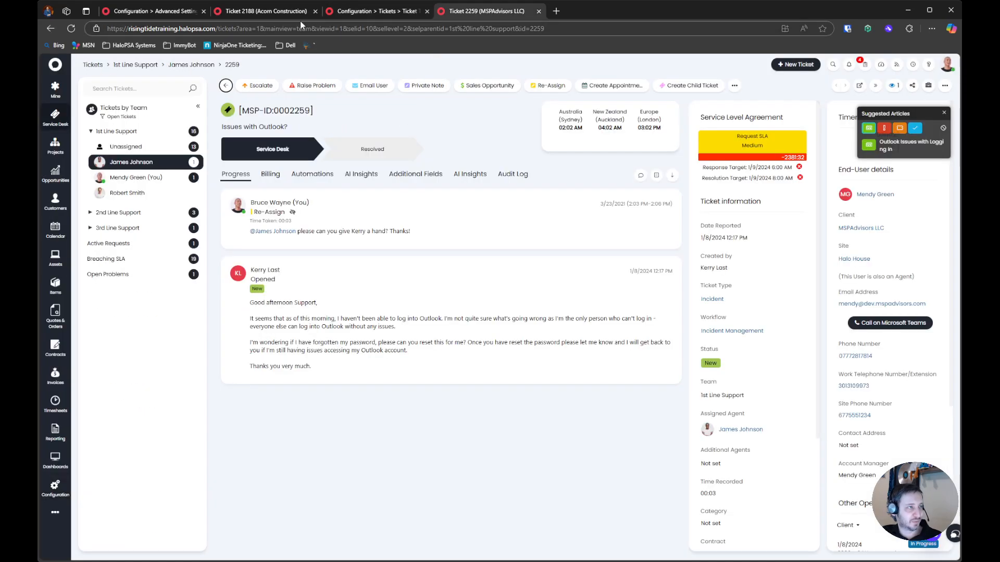
pyautogui.click(70, 31)
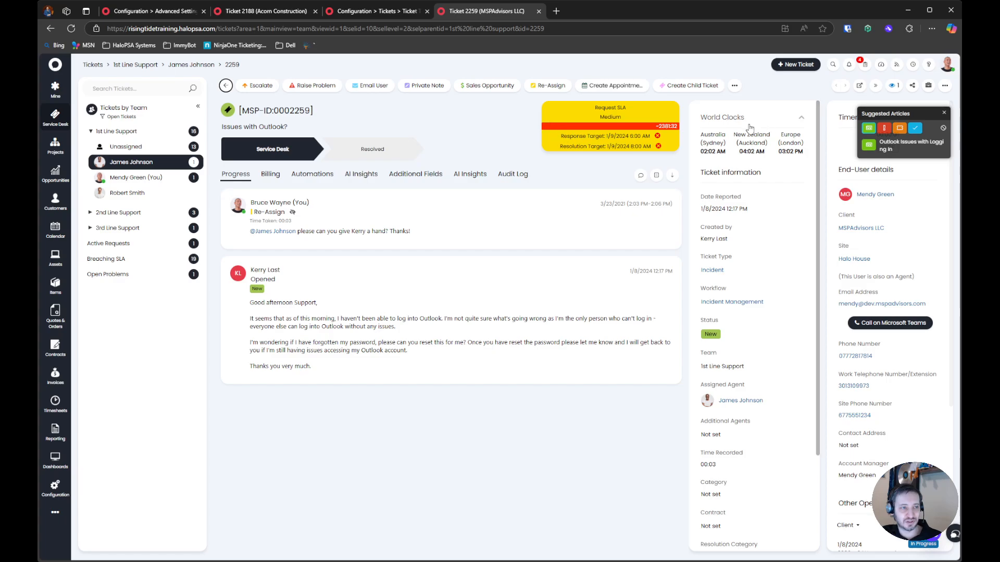
pyautogui.scroll(-3, 713, 143)
pyautogui.scroll(3, 713, 143)
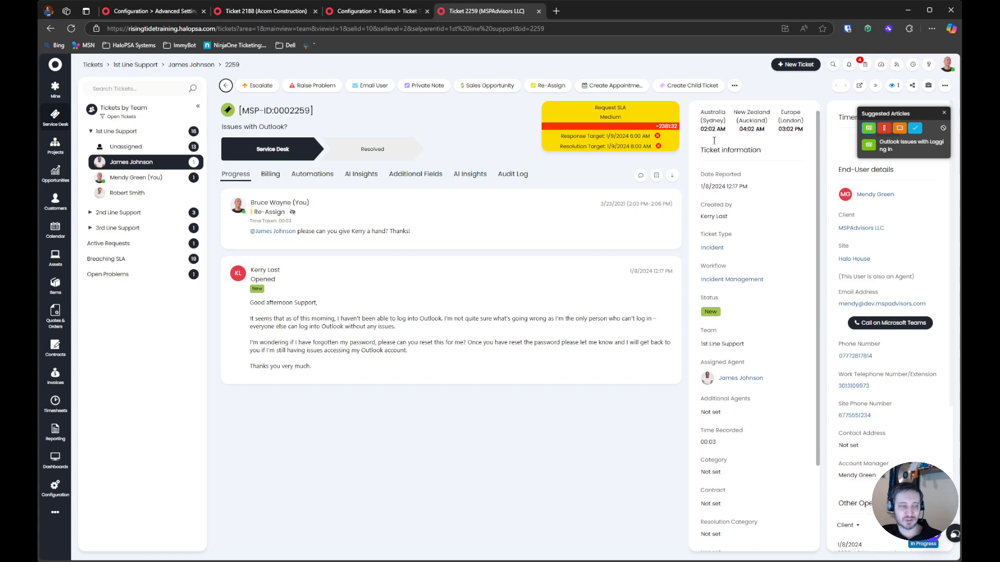
# Return to the Incident ticket type, set Ticket Details Header Widget 2 to None and save the change
pyautogui.click(379, 11)
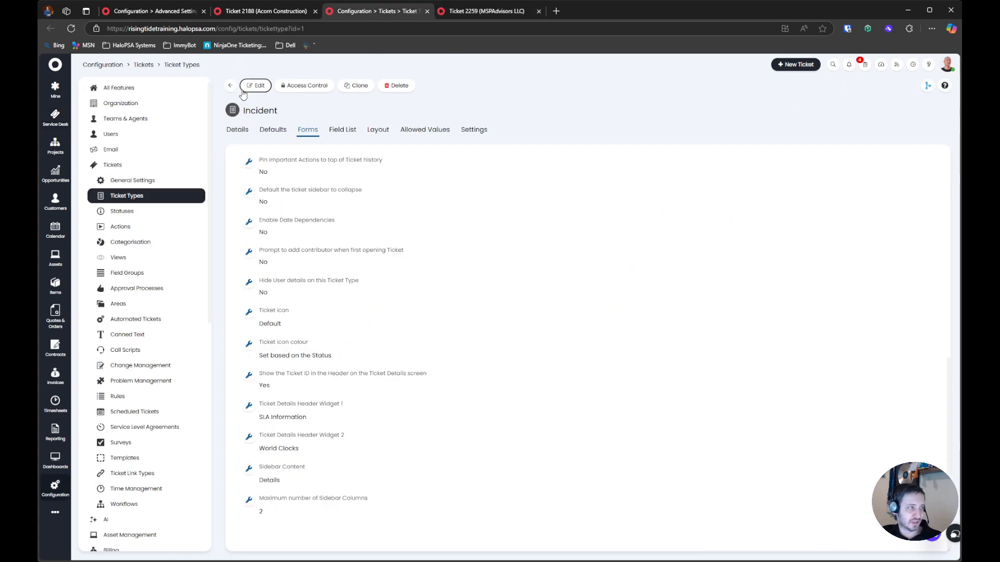
pyautogui.scroll(-10, 342, 404)
pyautogui.click(318, 452)
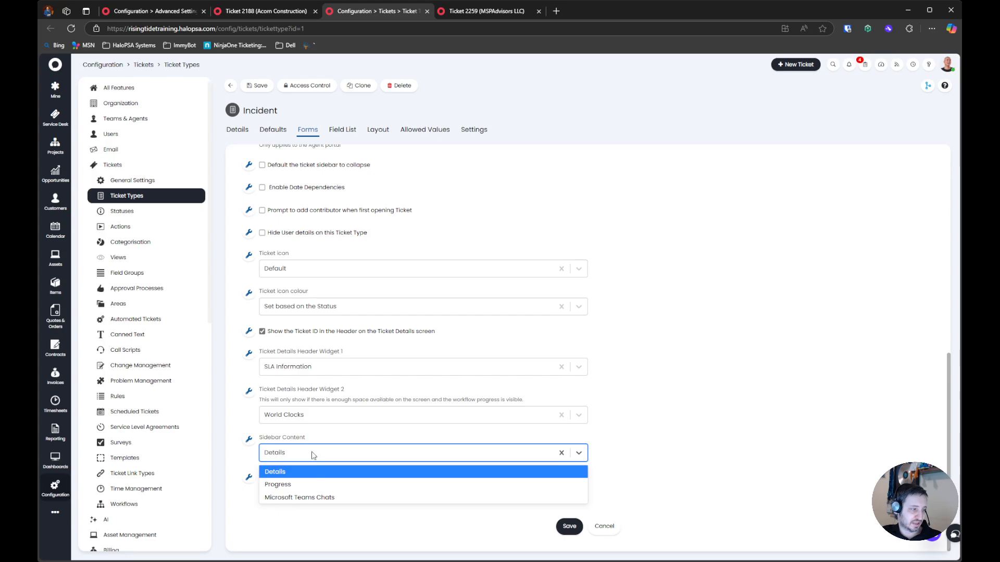
pyautogui.click(314, 454)
pyautogui.click(316, 415)
pyautogui.click(315, 434)
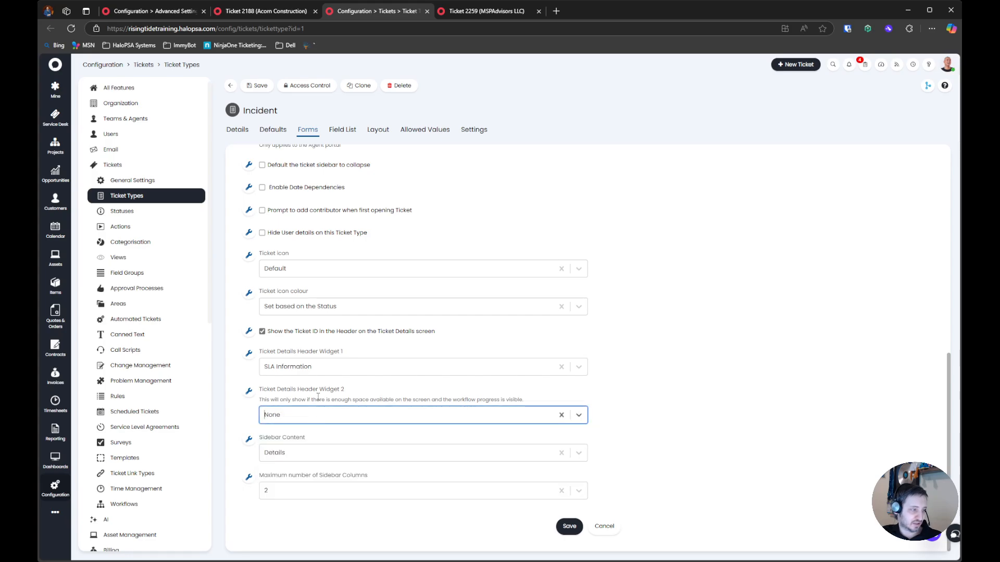
pyautogui.click(255, 86)
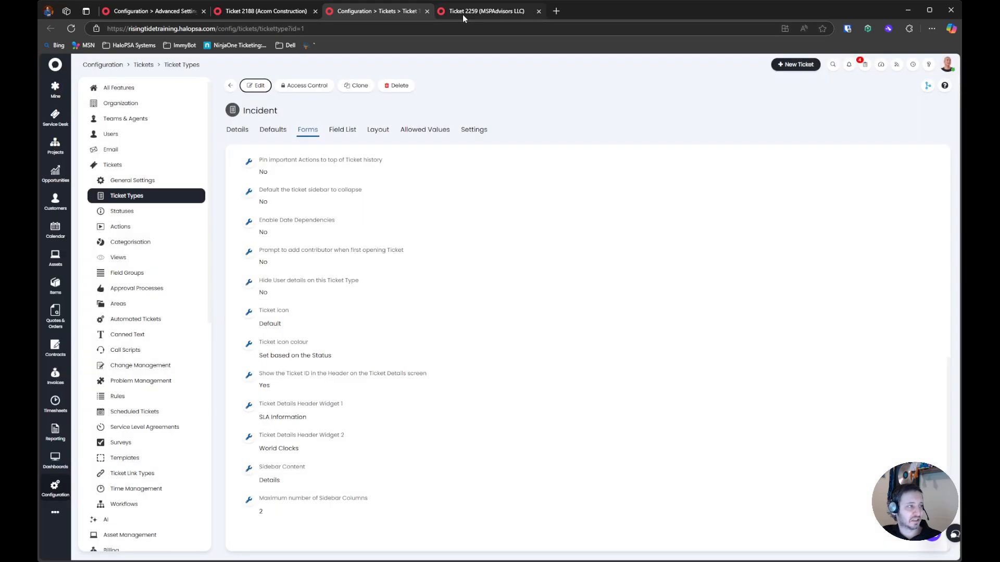
# Reload the "Issues with Outlook?" ticket and compare its header and sidebar with the "Cannot log into Outlook online" ticket
pyautogui.click(462, 12)
pyautogui.click(70, 28)
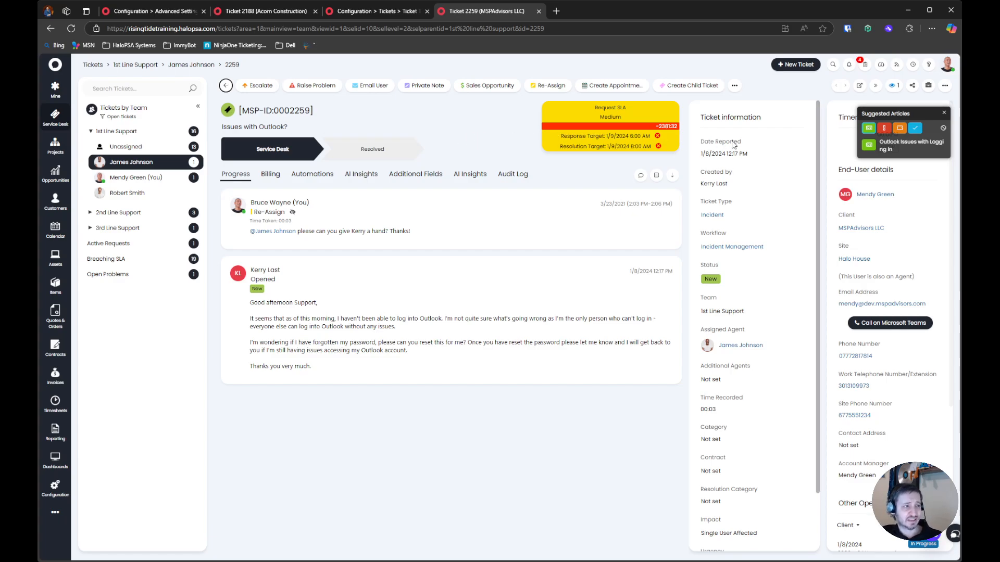
pyautogui.click(320, 12)
pyautogui.click(310, 11)
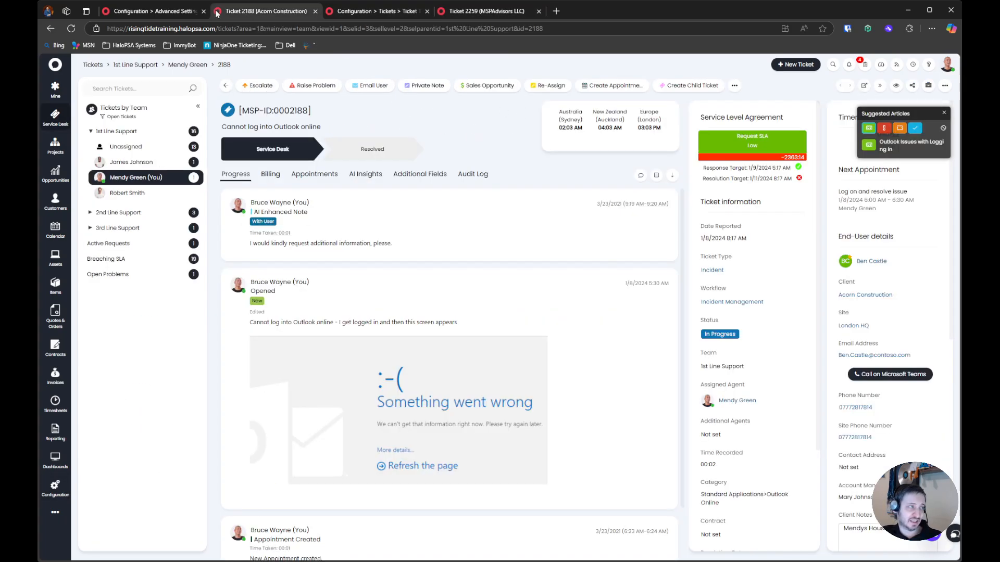
# Go to the Email configuration's mailbox setup and open the MSPAdvisors Support mailbox
pyautogui.click(162, 14)
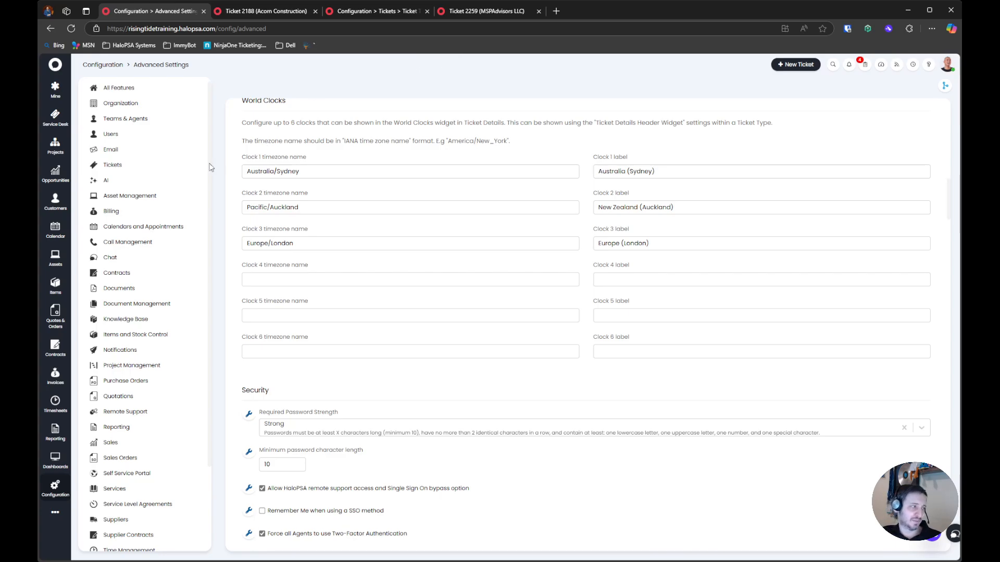
pyautogui.click(109, 150)
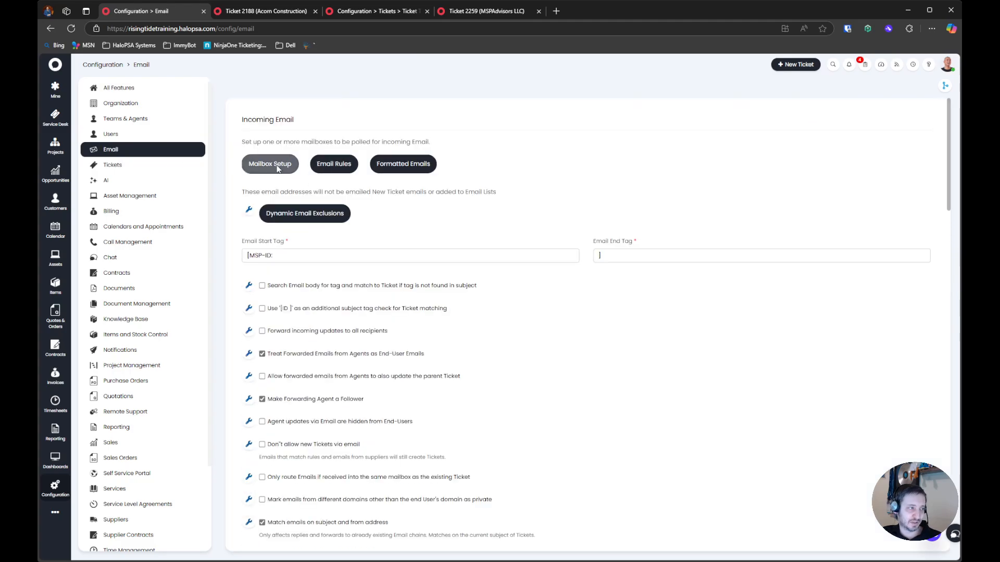
pyautogui.click(269, 163)
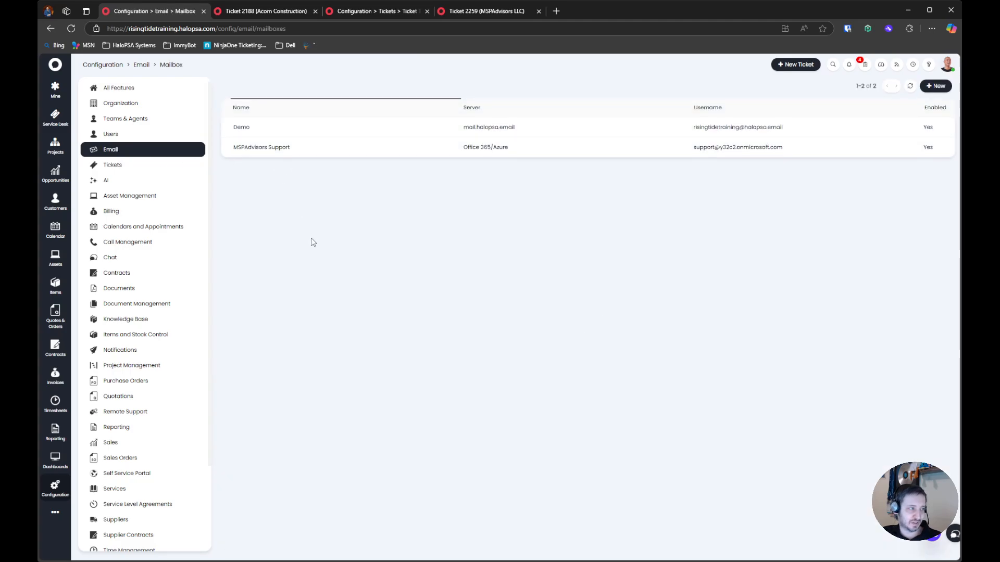
pyautogui.click(413, 148)
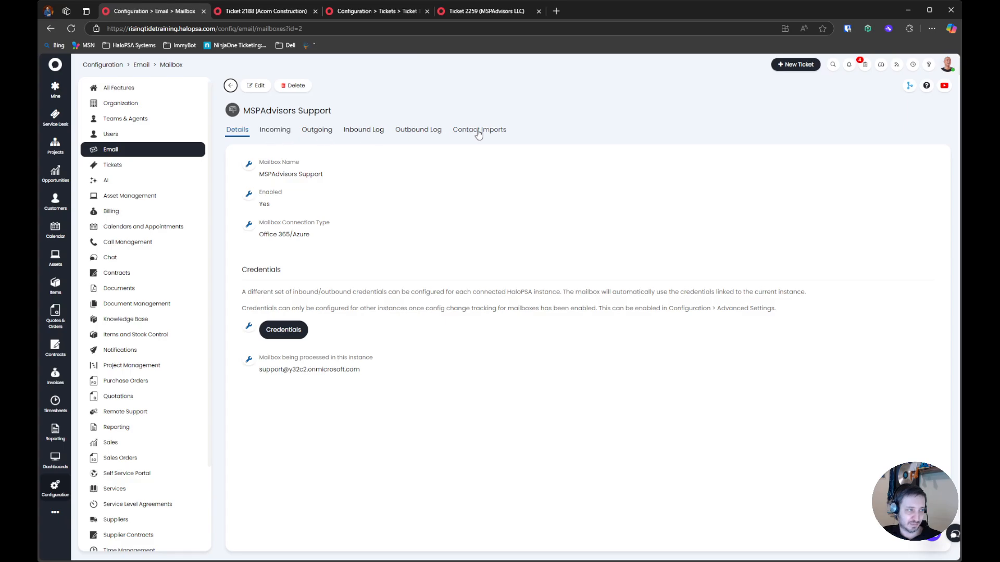
# Review the MSPAdvisors Support mailbox's incoming settings, its Credentials section and the mailbox processed in this instance
pyautogui.click(274, 136)
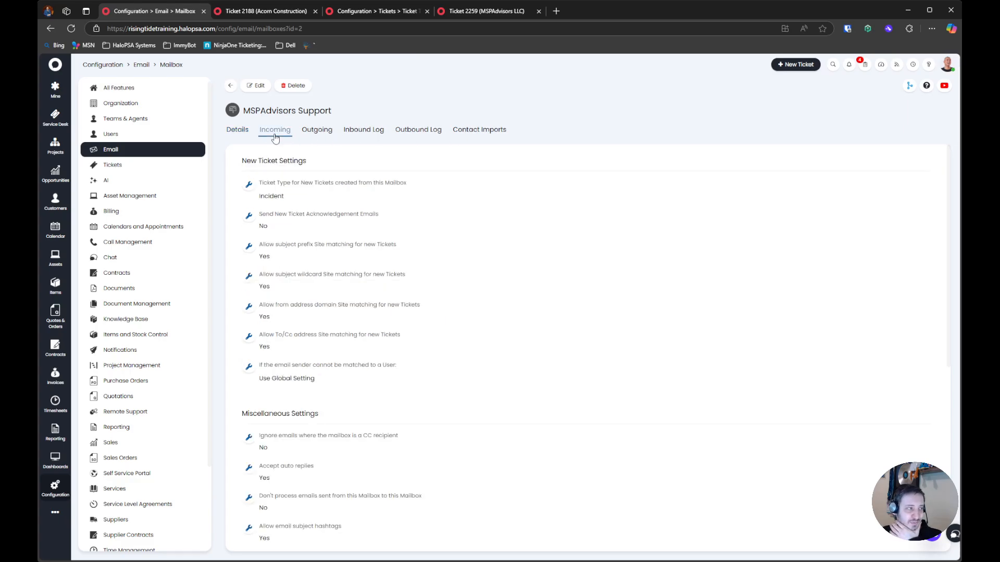
pyautogui.click(237, 130)
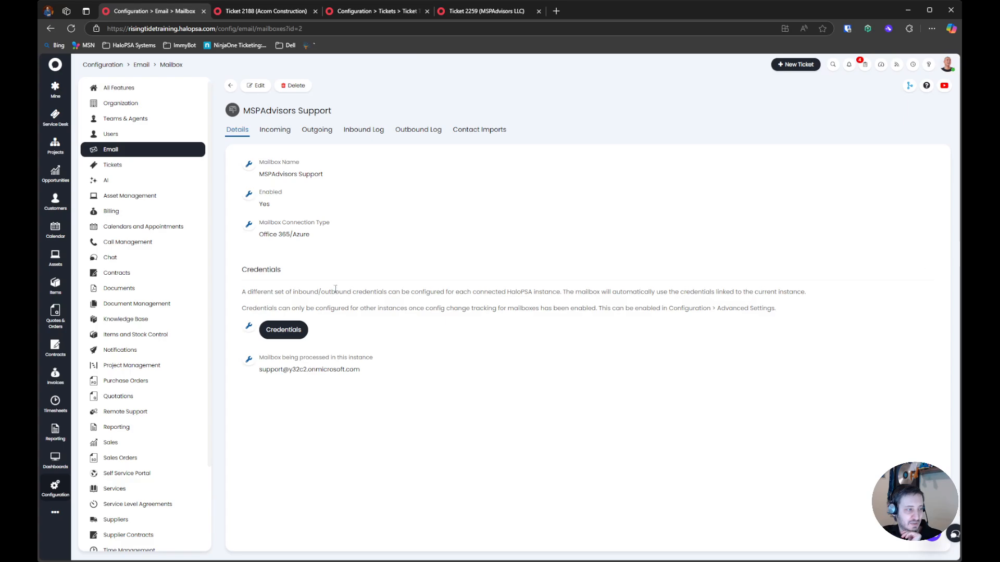
pyautogui.moveTo(289, 369); pyautogui.dragTo(365, 372)
pyautogui.click(366, 374)
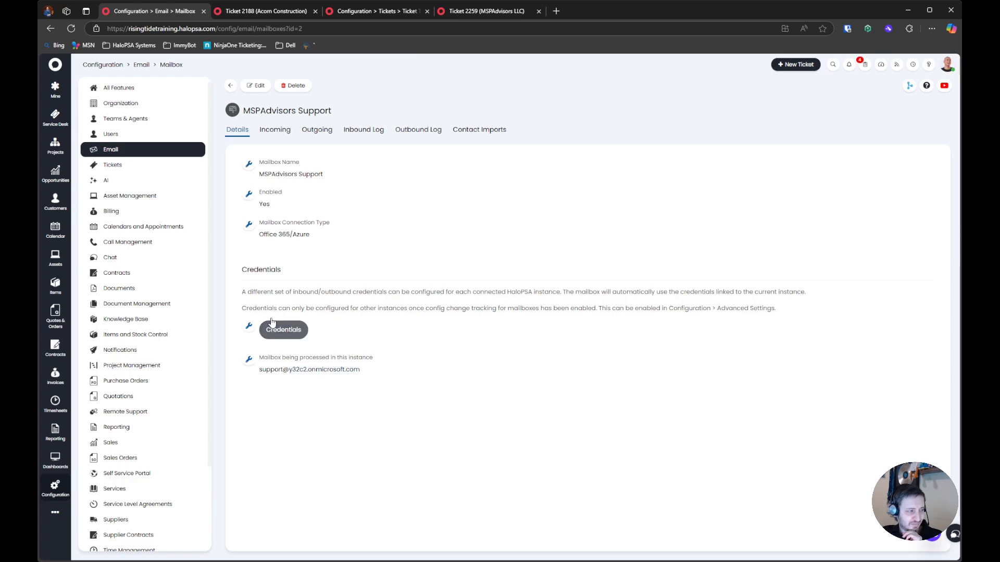
pyautogui.moveTo(239, 271); pyautogui.dragTo(429, 350)
pyautogui.click(440, 380)
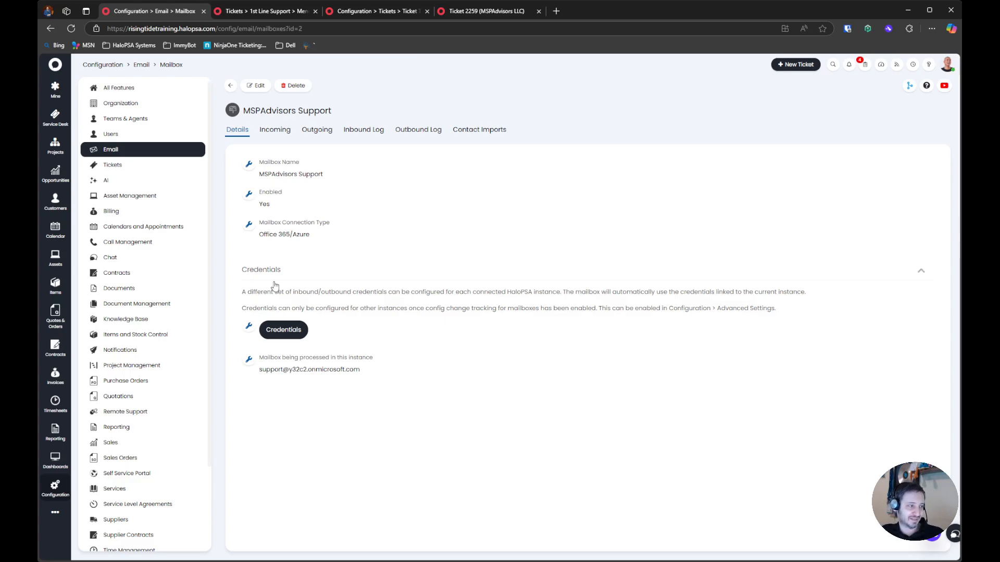
# Open the mailbox's credentials, examine the incoming and Azure application fields of a new credential, and close it without saving
pyautogui.click(286, 330)
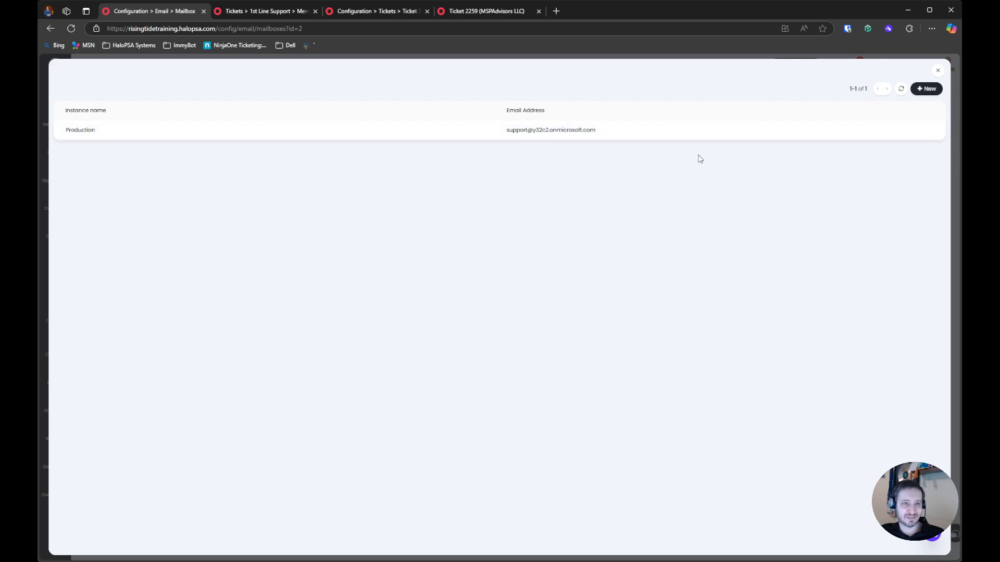
pyautogui.click(923, 89)
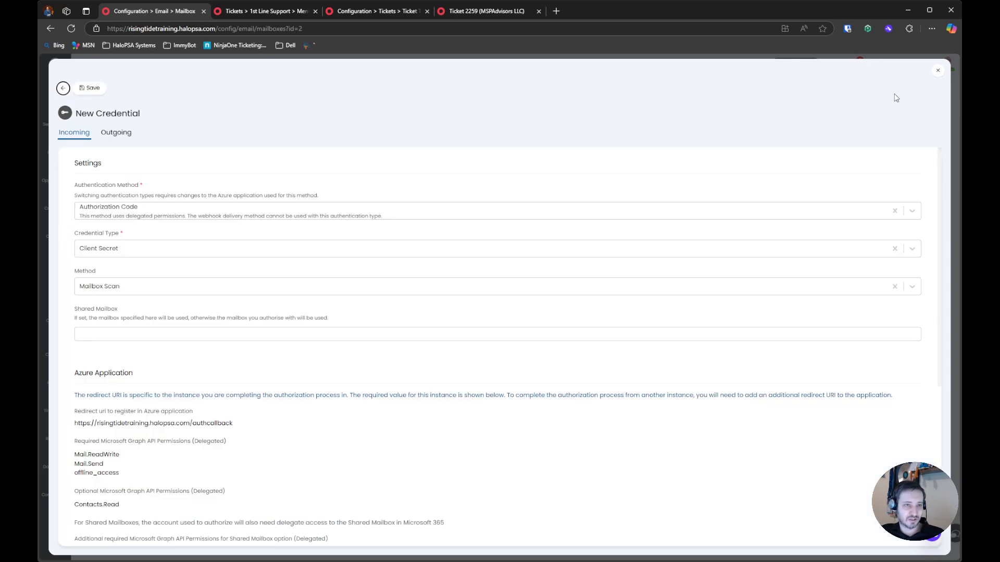
pyautogui.scroll(-5, 101, 301)
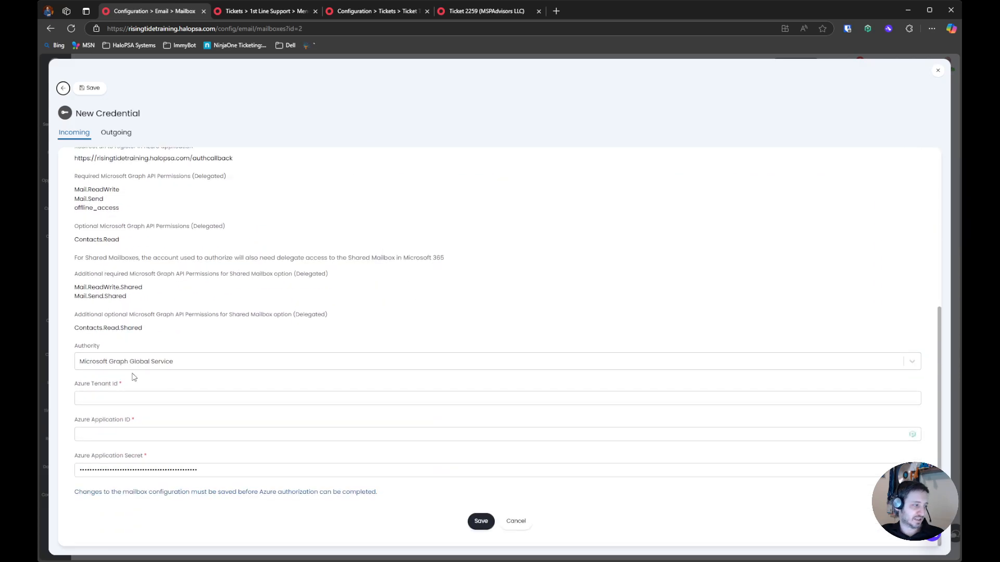
pyautogui.scroll(3, 141, 411)
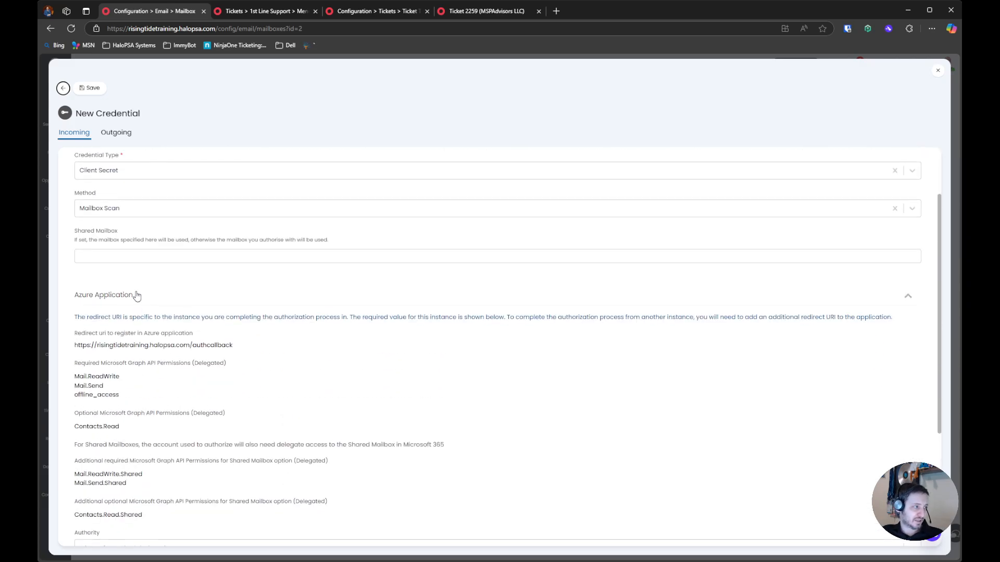
pyautogui.scroll(1, 129, 223)
pyautogui.scroll(-3, 142, 295)
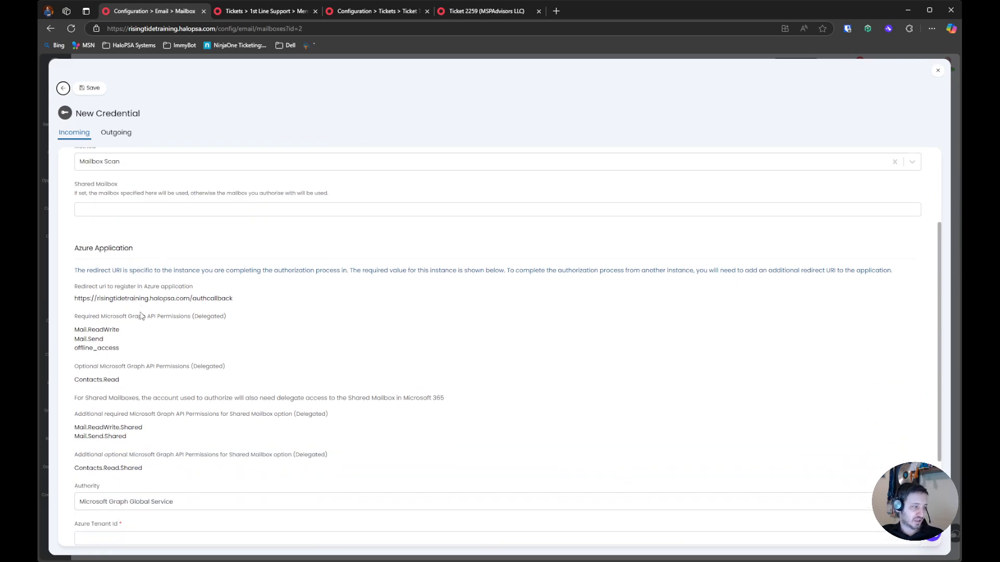
pyautogui.click(937, 71)
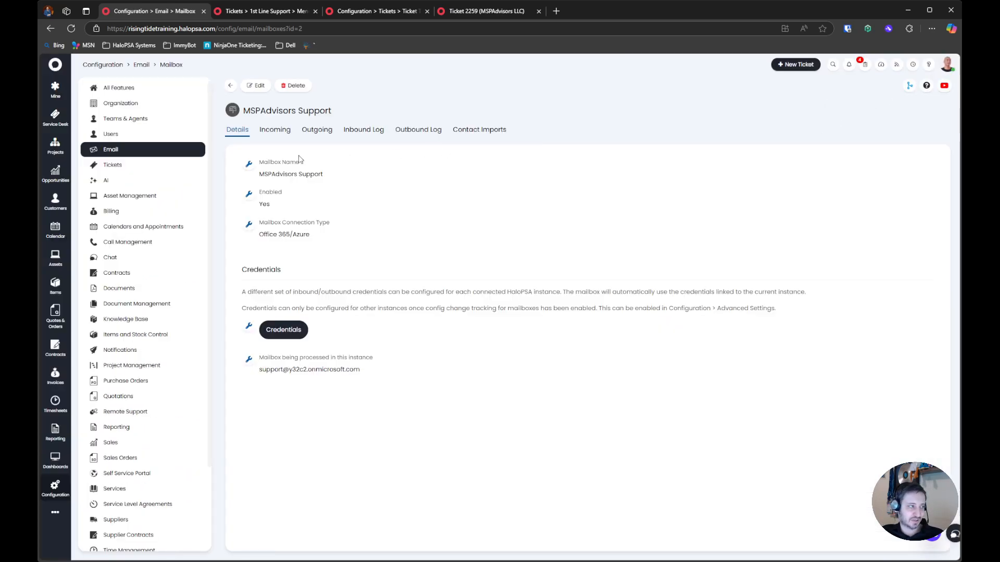
# Check the mailbox's per-instance credentials list again and reread the Credentials explanation on its details
pyautogui.click(290, 328)
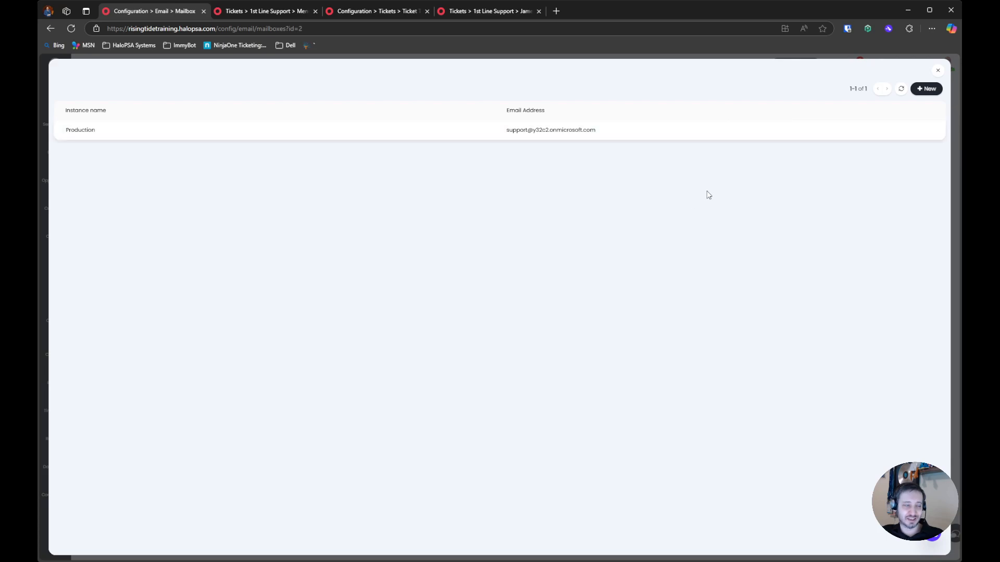
pyautogui.click(937, 70)
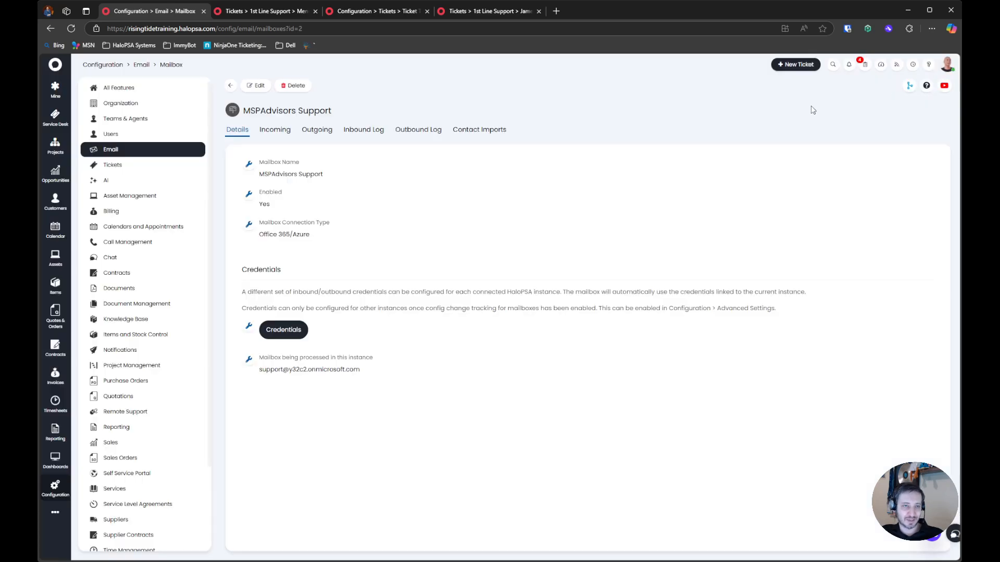
pyautogui.moveTo(234, 156); pyautogui.dragTo(489, 366)
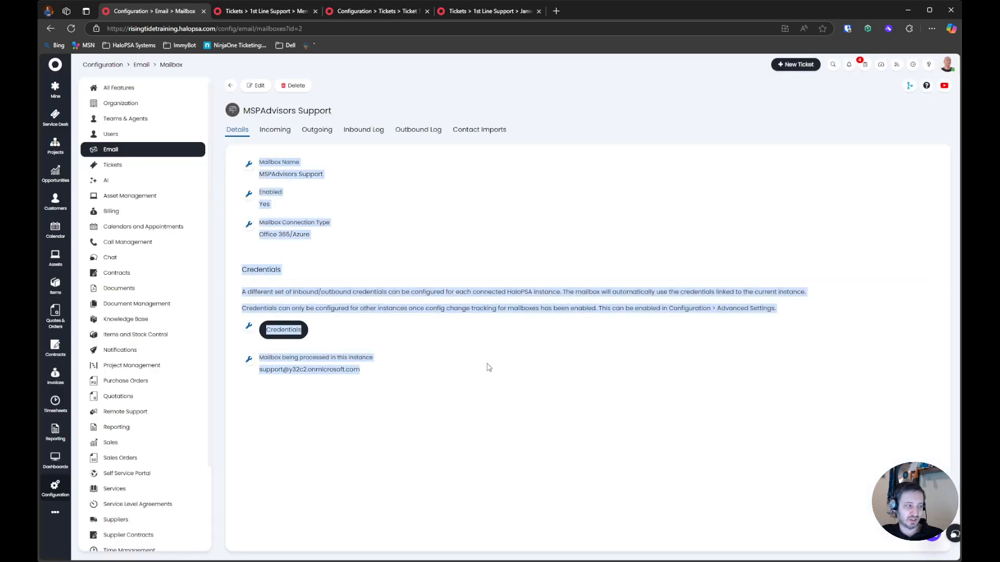
pyautogui.click(489, 367)
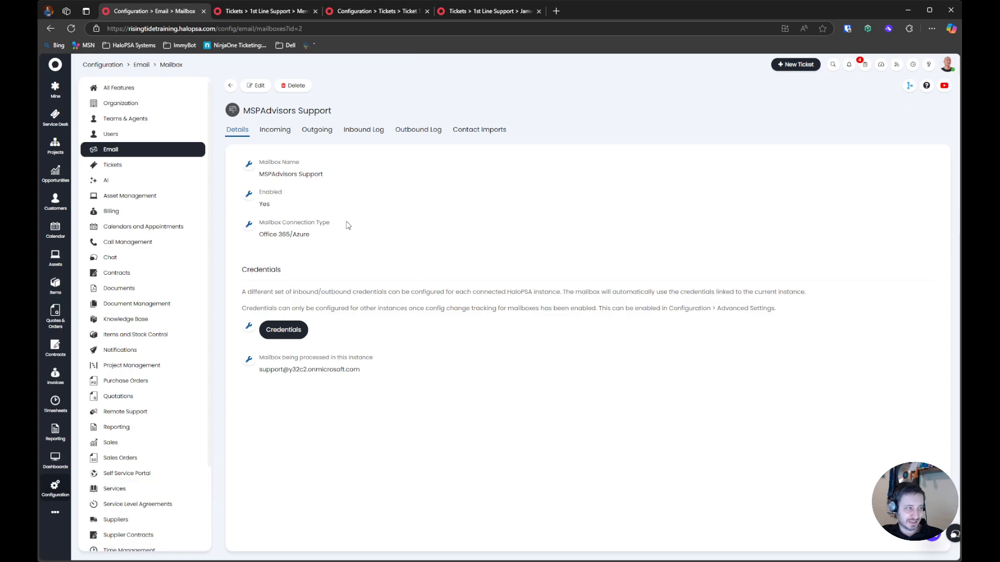
pyautogui.click(281, 330)
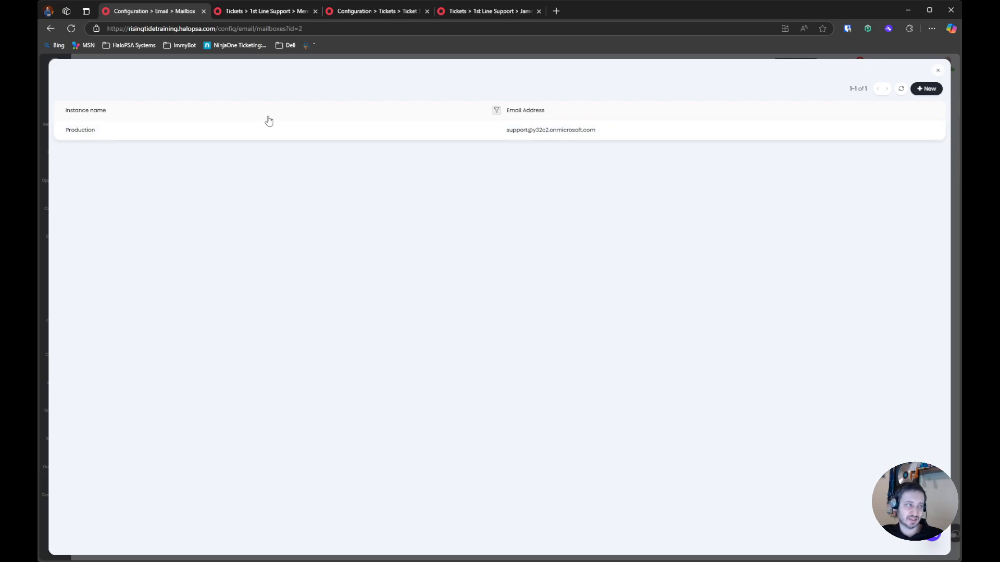
pyautogui.click(938, 71)
pyautogui.moveTo(241, 293); pyautogui.dragTo(516, 363)
pyautogui.click(499, 347)
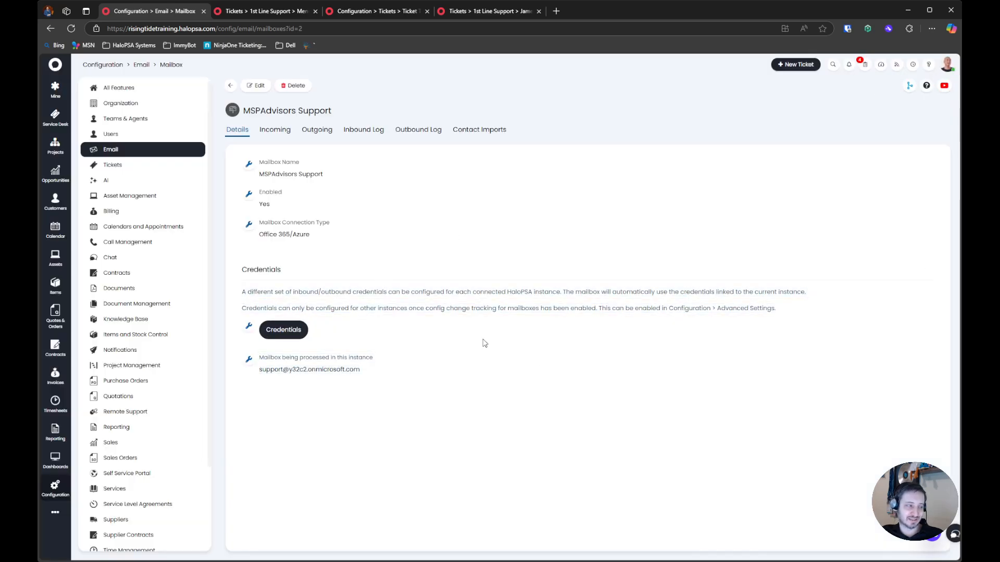
# Look through the mailbox's Incoming and Outgoing settings and return to its Details
pyautogui.click(279, 130)
pyautogui.click(316, 130)
pyautogui.click(275, 130)
pyautogui.click(238, 131)
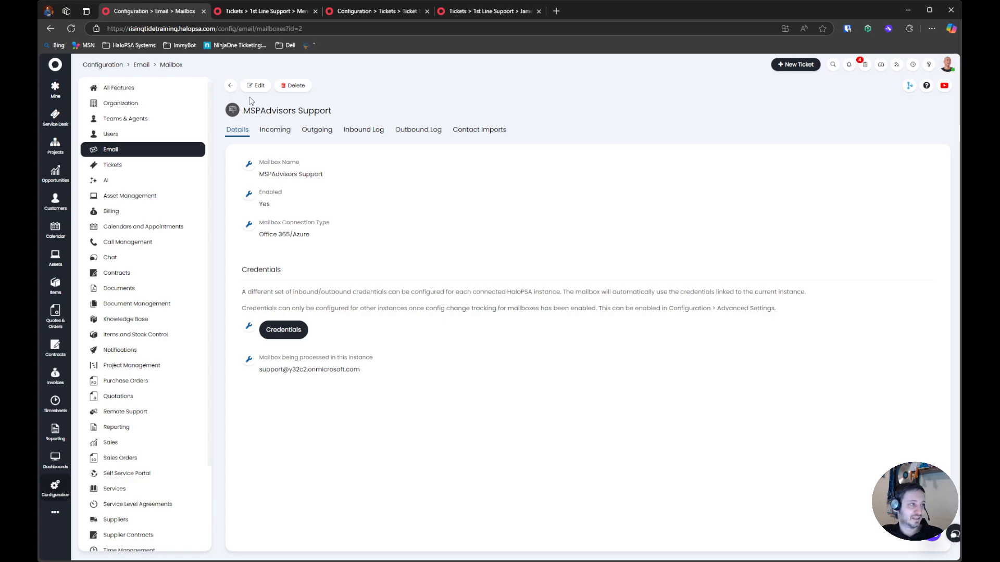
# Open Configuration in a new browser tab, find Webhooks and start a new webhook
pyautogui.middleClick(112, 65)
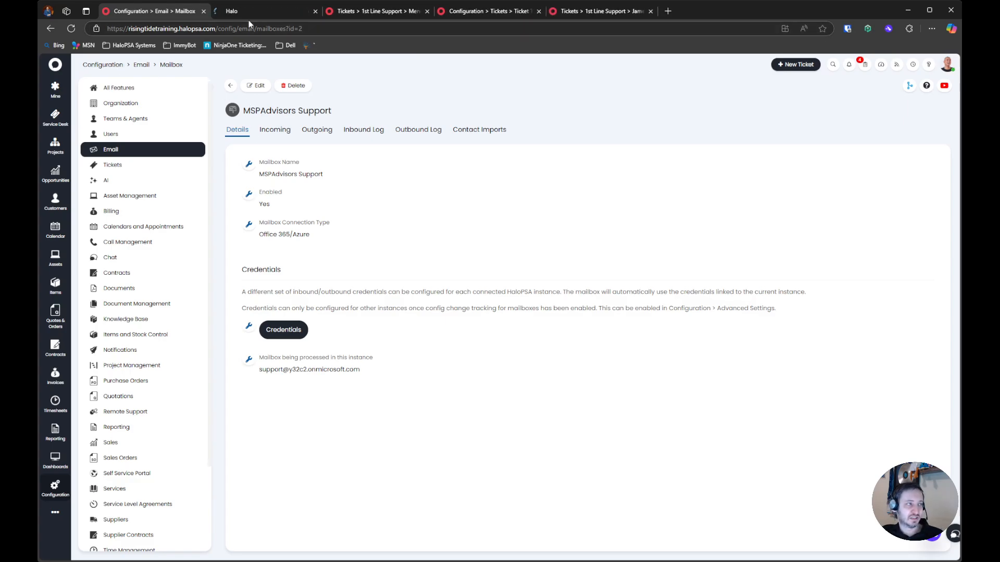
pyautogui.click(266, 13)
pyautogui.write('webh')
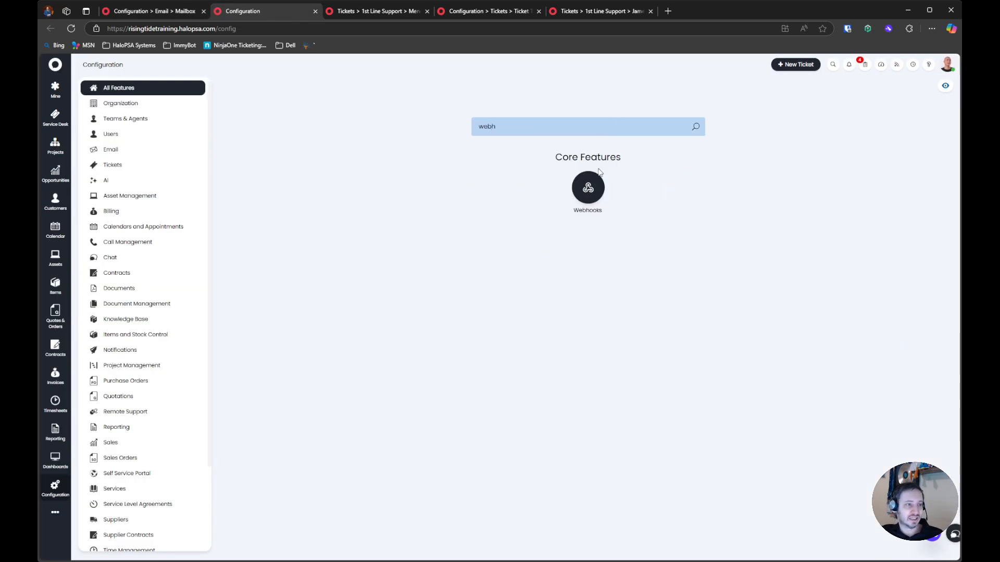
pyautogui.click(588, 188)
pyautogui.click(915, 85)
# Review the new webhook's version, notes, log retention, payload, batching and event options, and leave it without saving
pyautogui.scroll(-6, 281, 320)
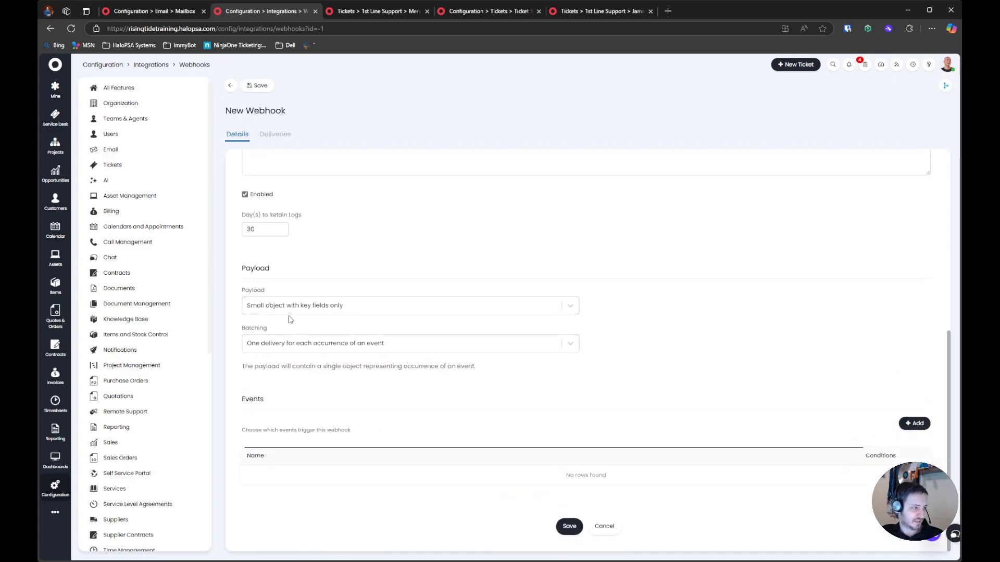
pyautogui.scroll(5, 293, 337)
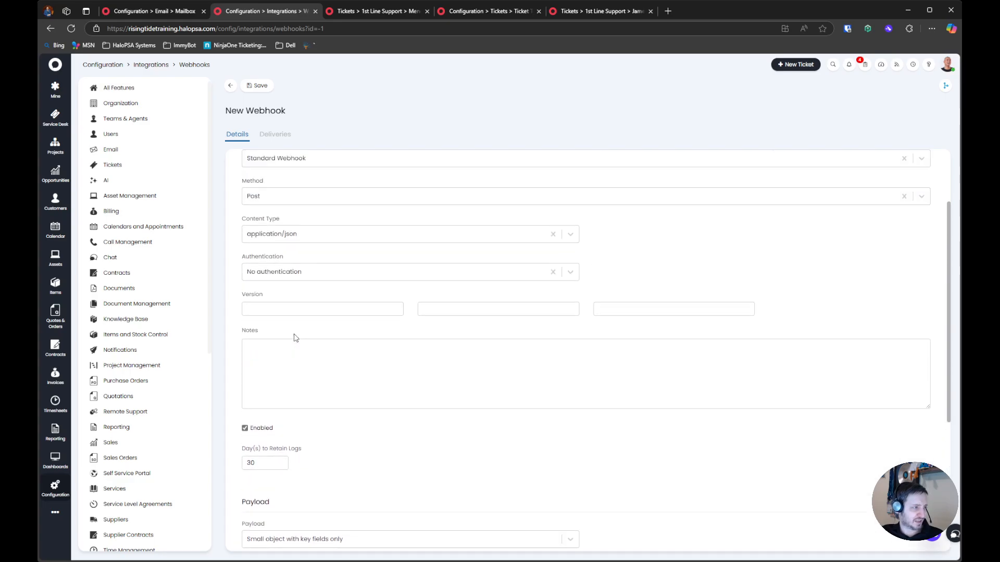
pyautogui.scroll(1, 294, 338)
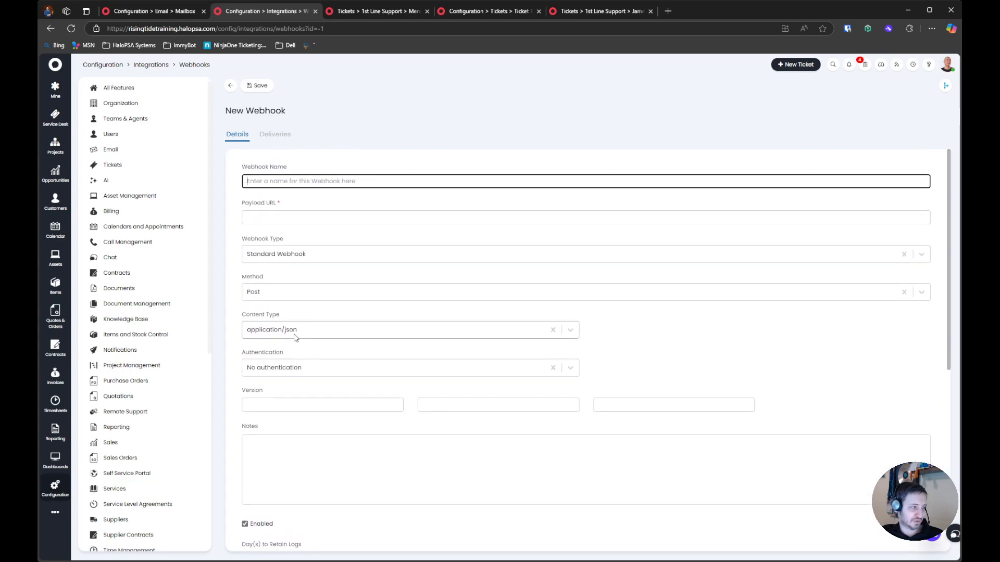
pyautogui.scroll(-7, 294, 337)
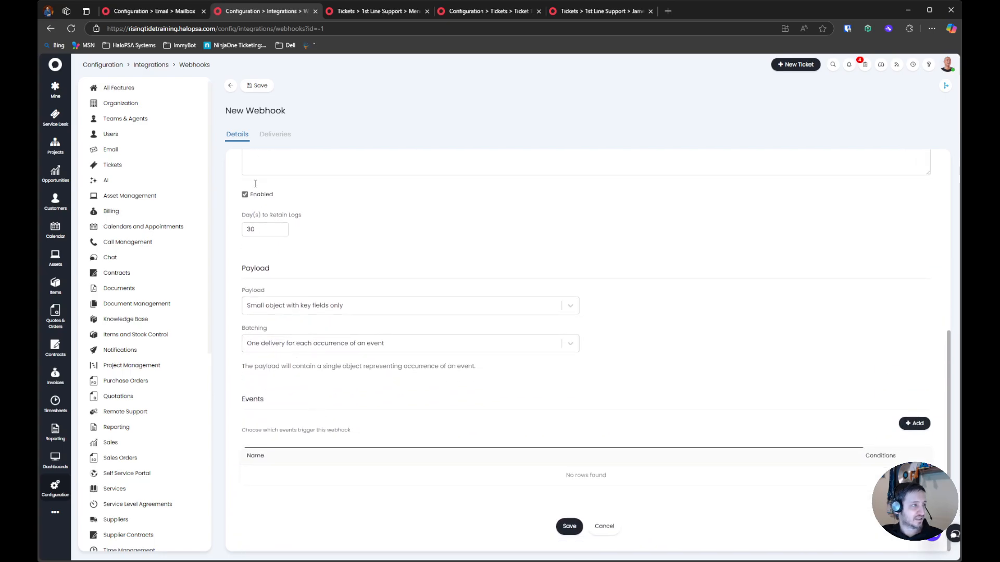
pyautogui.scroll(5, 261, 159)
pyautogui.click(230, 86)
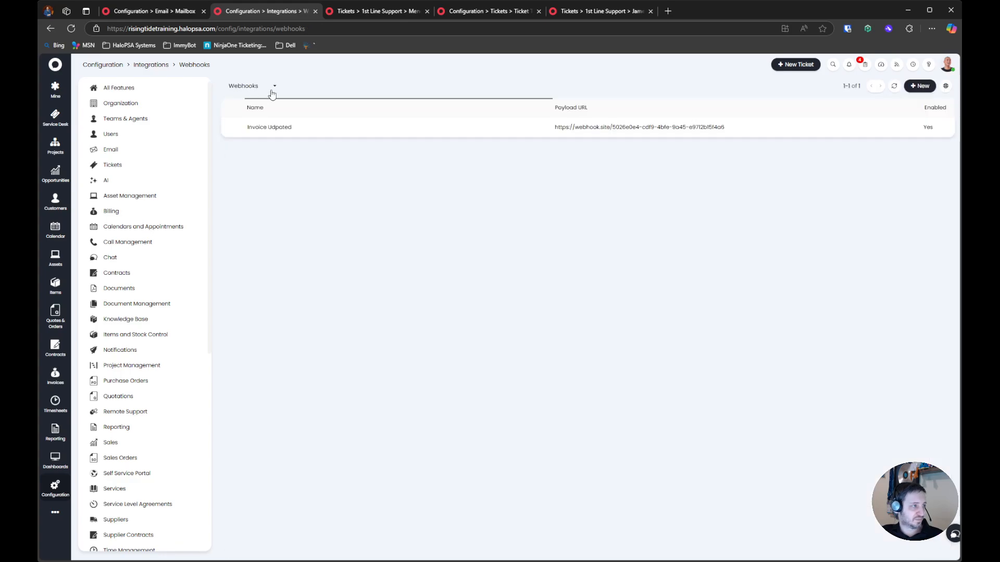
# Search the integrations for "runbo", open the Integration Runbooks under Custom Integrations and start a new runbook
pyautogui.click(151, 66)
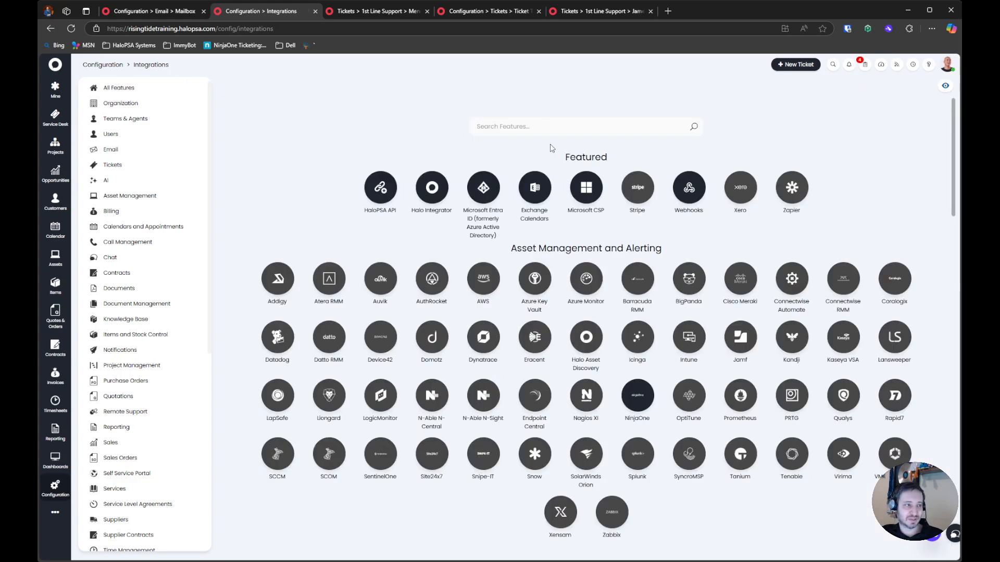
pyautogui.click(548, 122)
pyautogui.write('runbo')
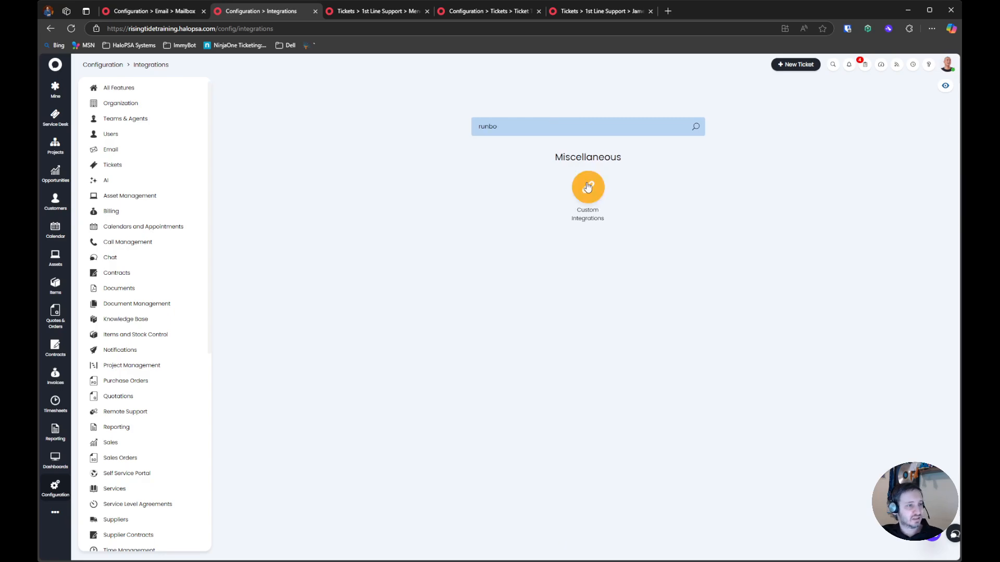
pyautogui.click(587, 187)
pyautogui.click(258, 252)
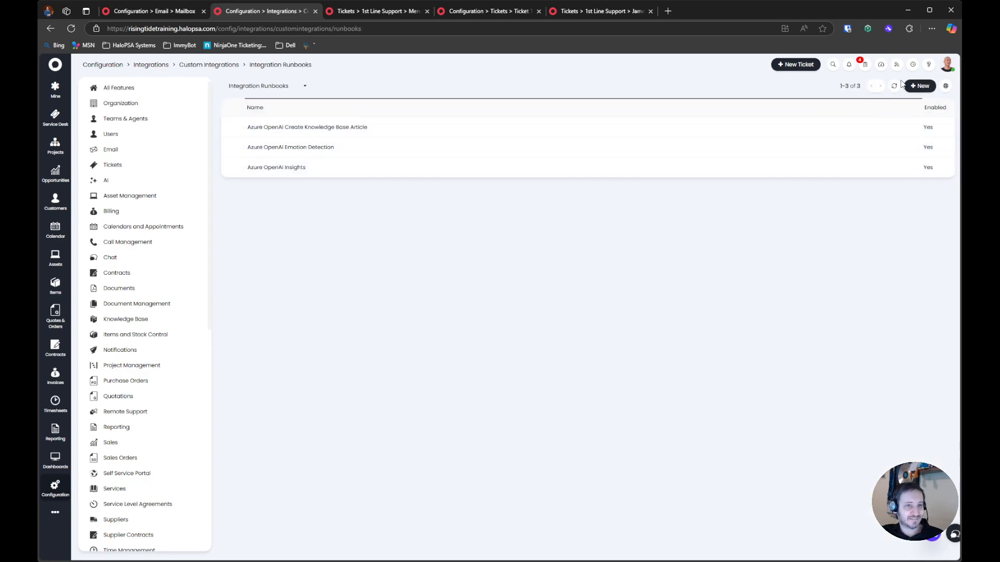
pyautogui.click(919, 86)
# Review the new runbook's details, including log retention, the failure notification option and its runbook-level variables
pyautogui.scroll(-2, 312, 365)
pyautogui.moveTo(235, 366); pyautogui.dragTo(357, 387)
pyautogui.click(359, 383)
pyautogui.click(371, 350)
pyautogui.scroll(-3, 372, 353)
pyautogui.scroll(-10, 372, 354)
pyautogui.scroll(15, 365, 336)
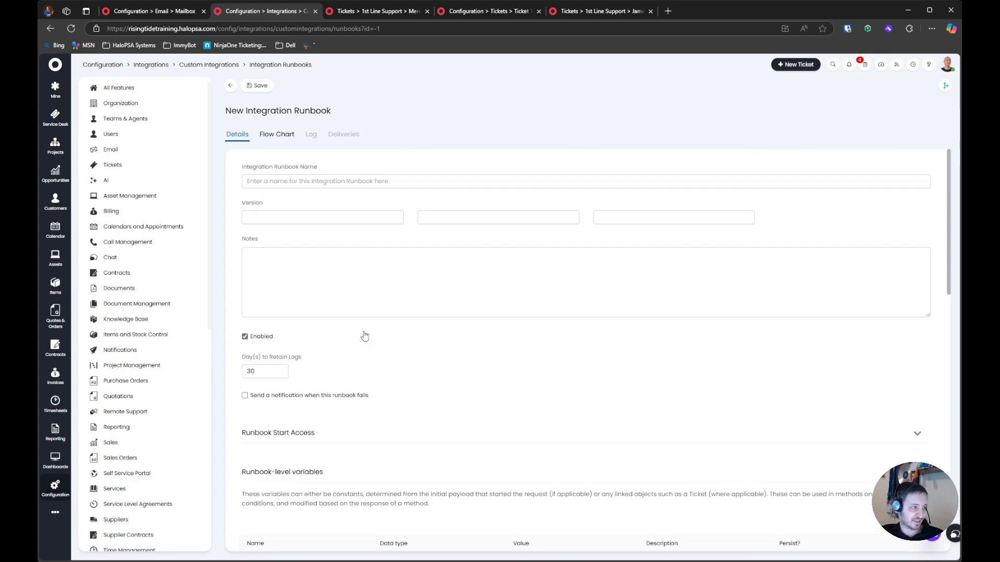
pyautogui.scroll(-6, 364, 336)
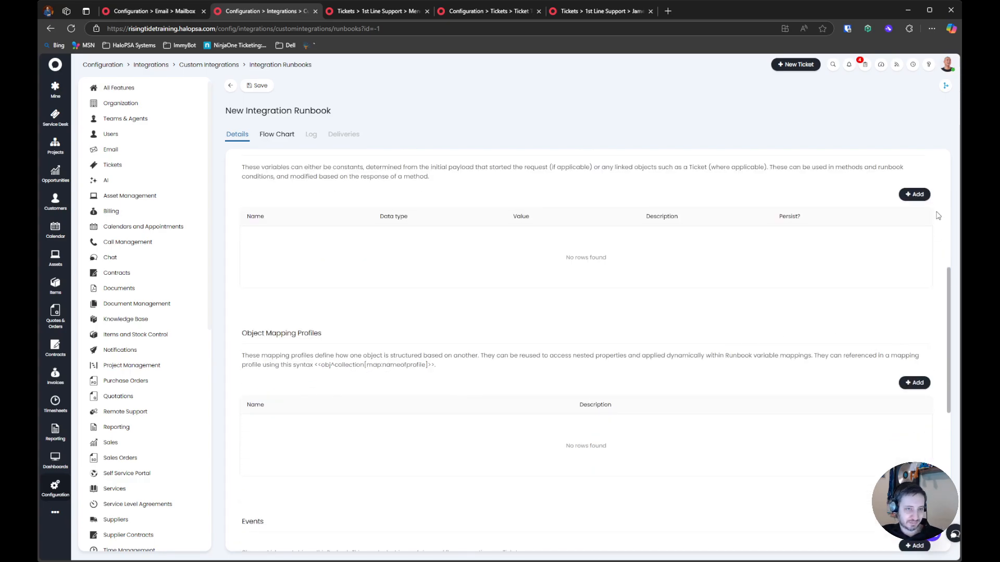
# Open a new runbook-level variable, check its value syntax and Extra Value Processing choices, and close it without saving
pyautogui.click(914, 194)
pyautogui.click(495, 311)
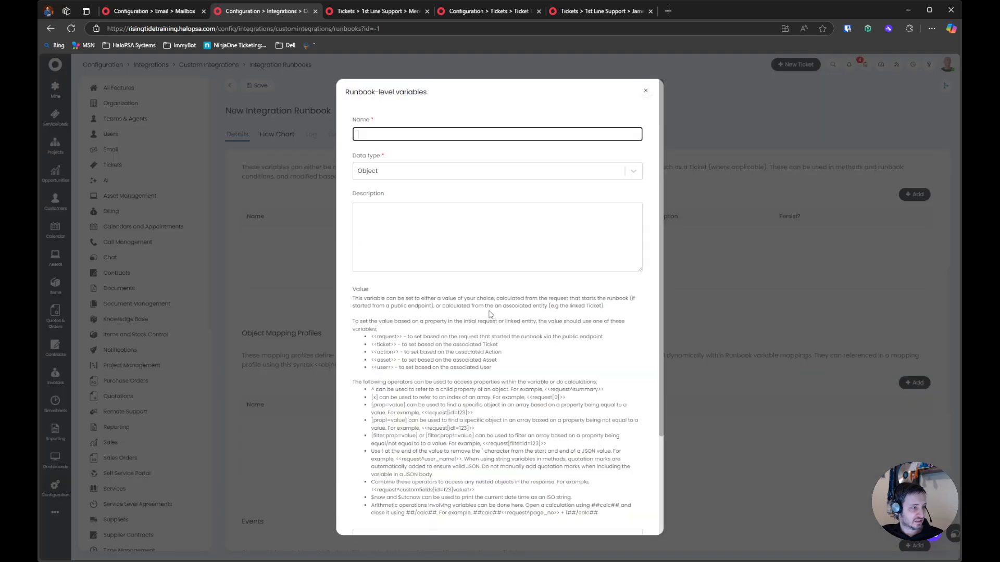
pyautogui.scroll(-3, 481, 296)
pyautogui.click(497, 446)
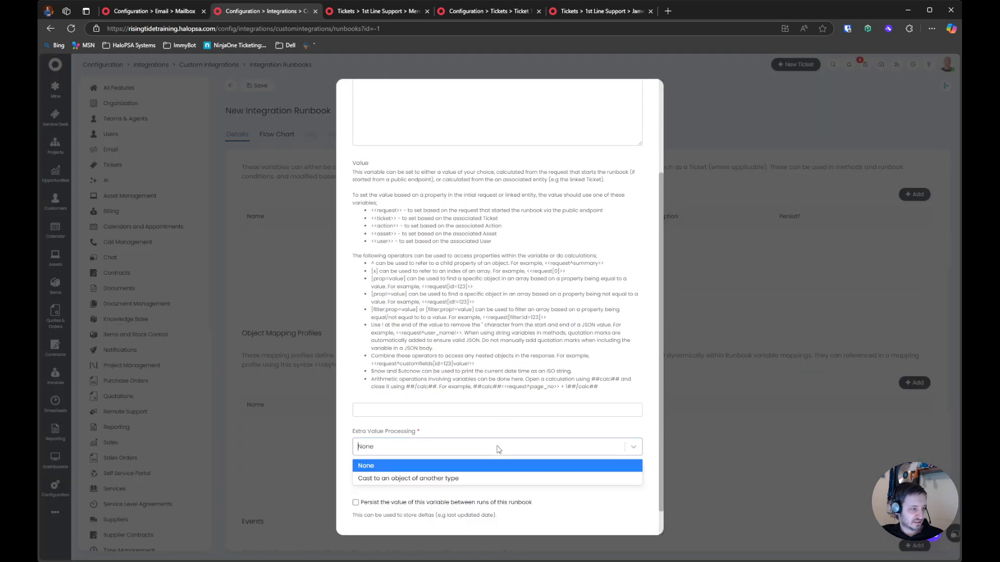
pyautogui.click(496, 437)
pyautogui.click(515, 515)
# Examine the runbook's Object Mapping Profiles and Events sections, and leave the new runbook without saving
pyautogui.scroll(-3, 493, 460)
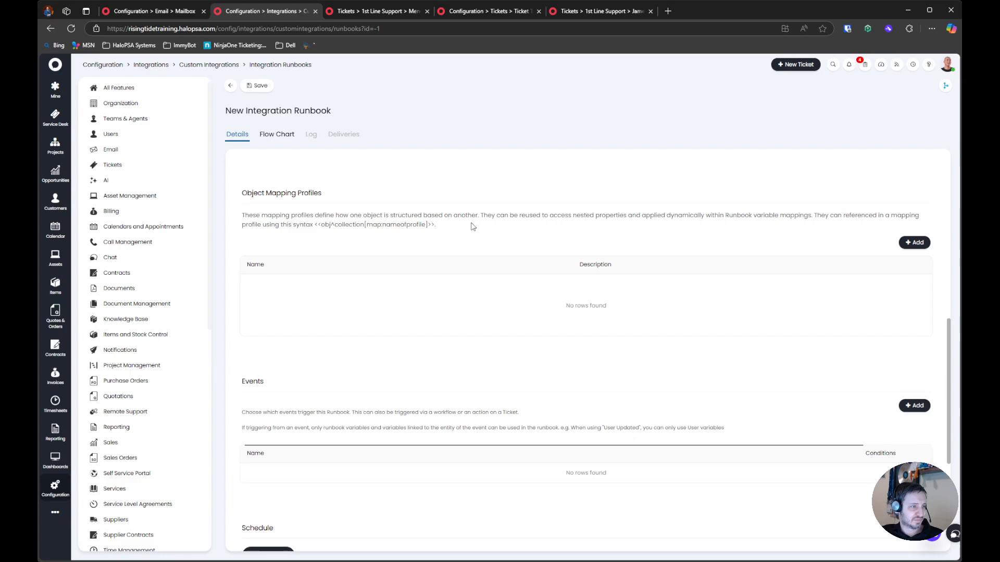
pyautogui.scroll(5, 472, 226)
pyautogui.scroll(-5, 472, 227)
pyautogui.scroll(3, 473, 227)
pyautogui.scroll(3, 473, 226)
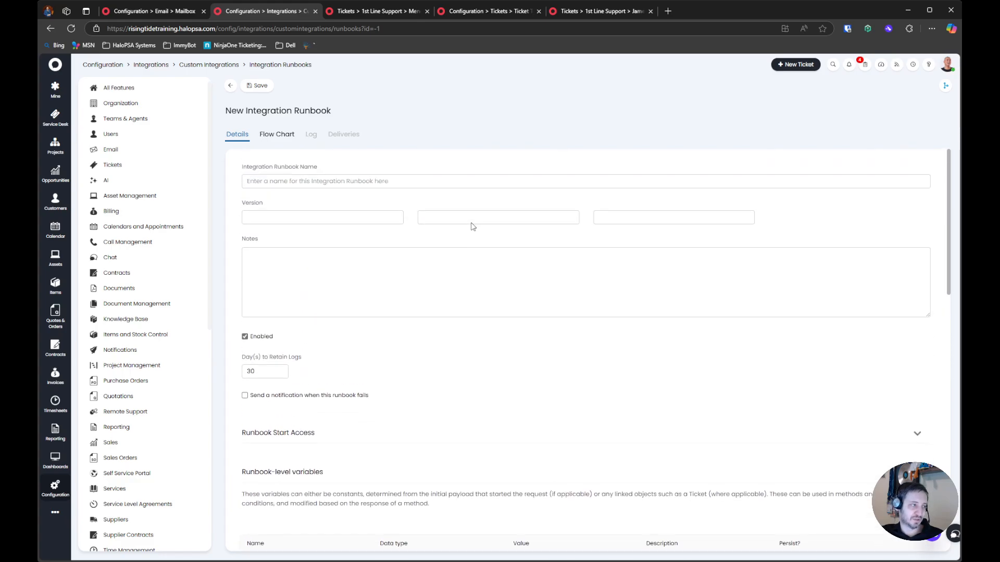
pyautogui.click(230, 86)
# Return to the main Configuration page, open the Email settings and look through the incoming and outgoing options
pyautogui.click(221, 66)
pyautogui.click(151, 64)
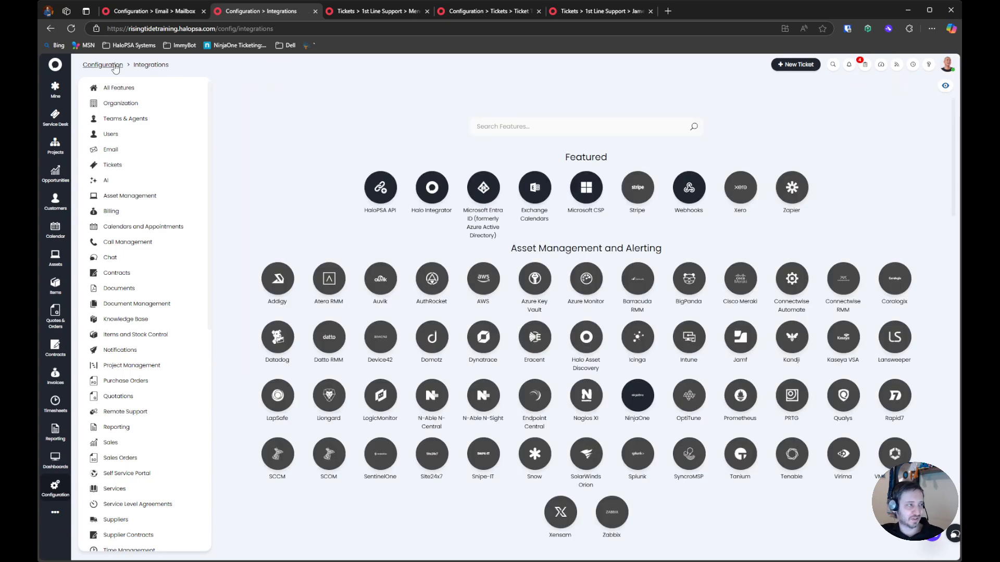
pyautogui.click(102, 64)
pyautogui.click(639, 188)
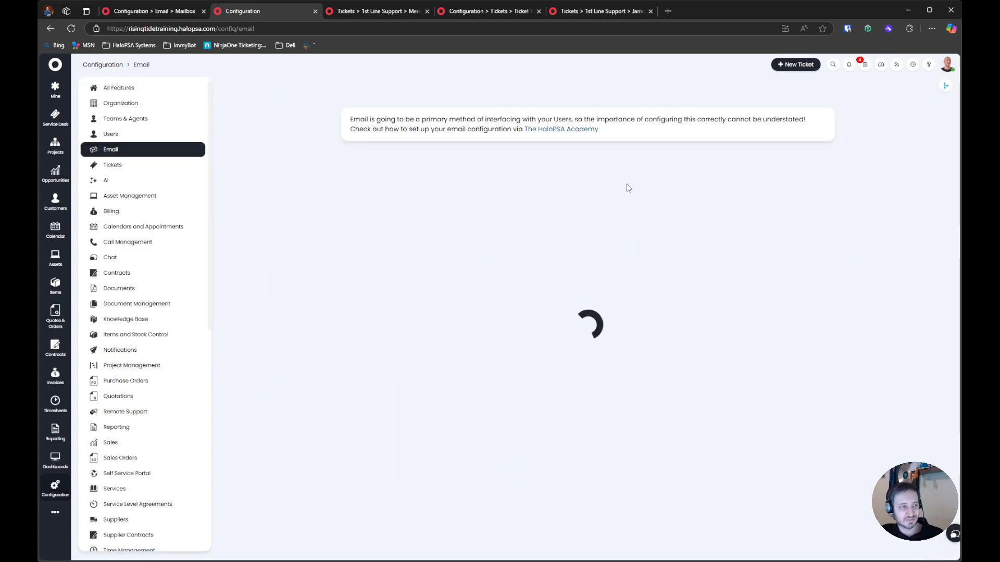
pyautogui.moveTo(250, 252); pyautogui.dragTo(638, 453)
pyautogui.scroll(-3, 620, 440)
pyautogui.scroll(-10, 621, 440)
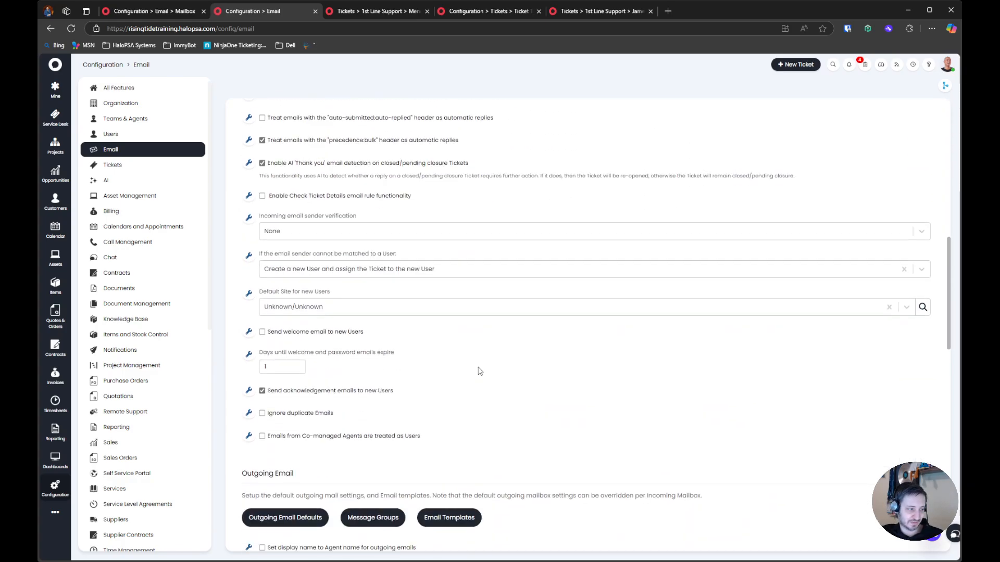
pyautogui.scroll(-5, 325, 323)
pyautogui.scroll(6, 324, 327)
pyautogui.scroll(2, 324, 327)
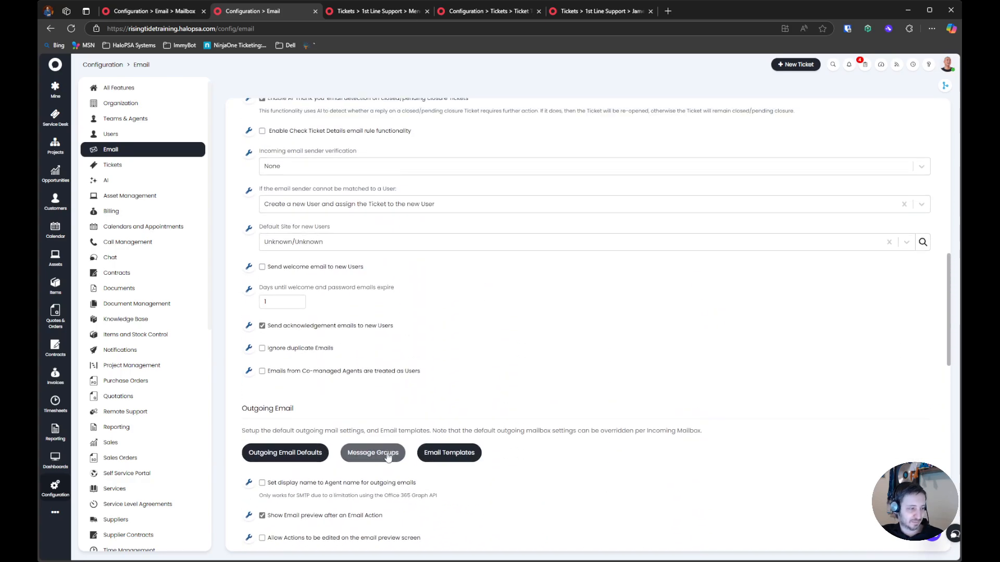
# Open the email templates, view the New Ticket Logged standard message and return to the template list
pyautogui.click(447, 453)
pyautogui.click(266, 86)
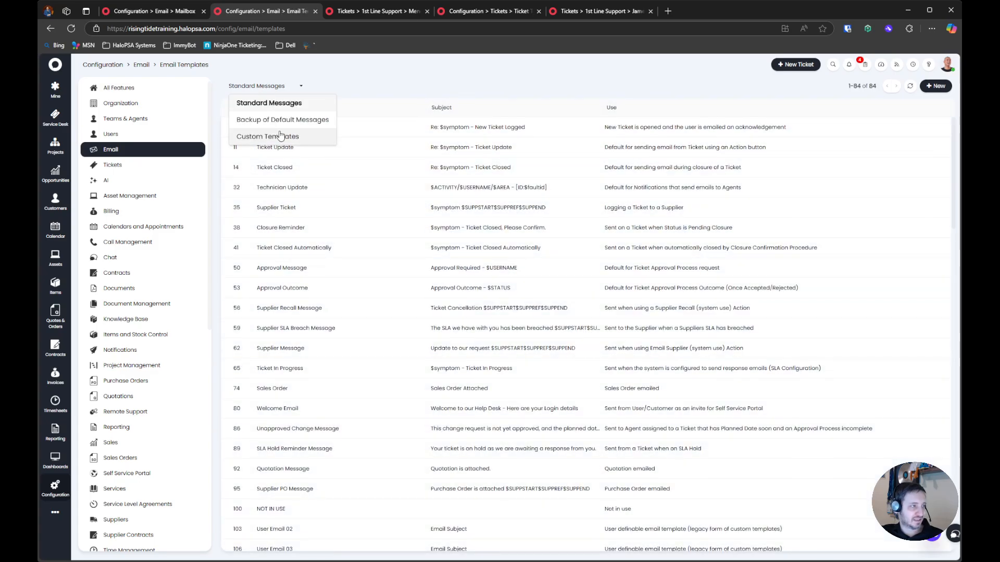
pyautogui.click(343, 111)
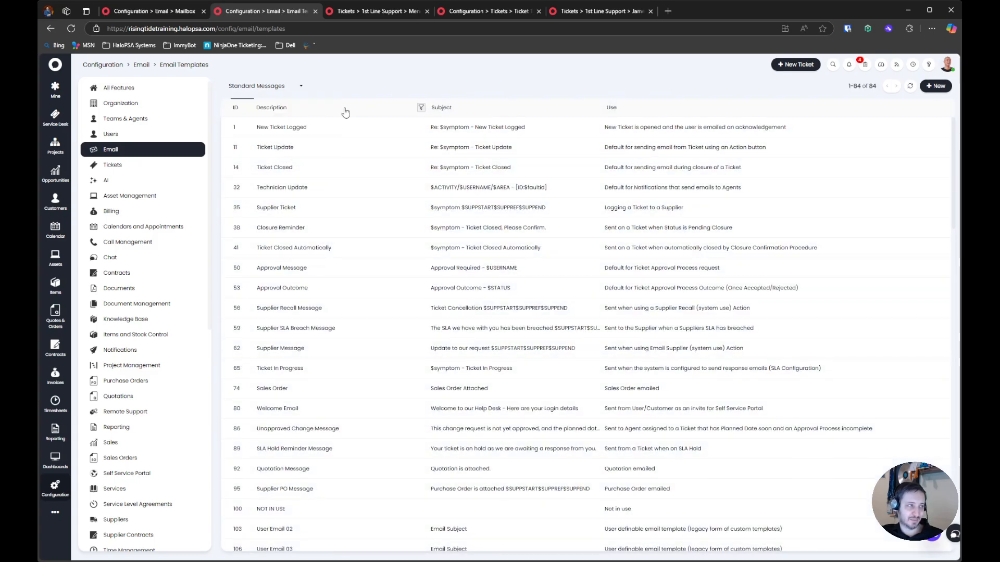
pyautogui.click(359, 127)
pyautogui.scroll(-1, 383, 296)
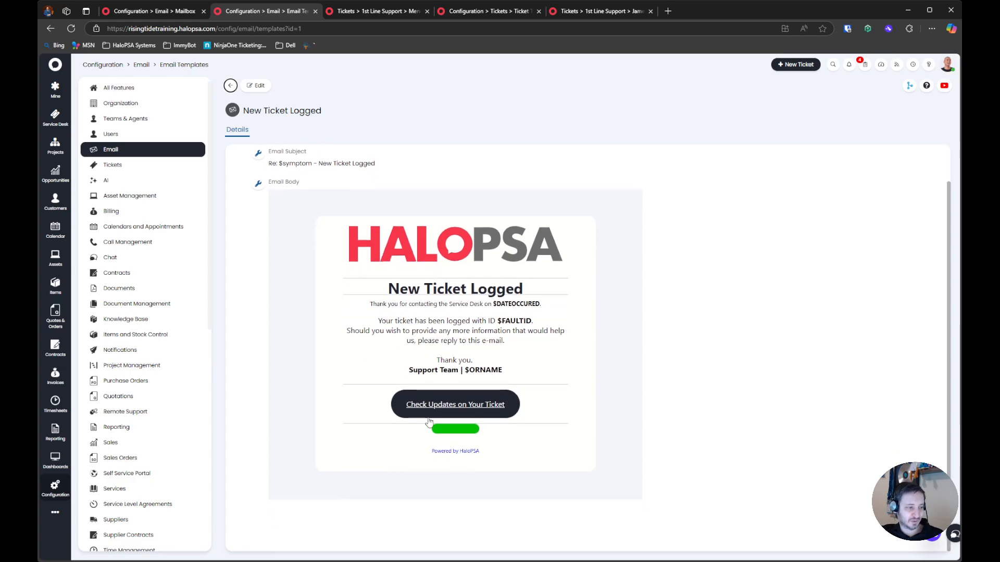
pyautogui.click(230, 86)
# Check the Custom Templates list and switch back to Standard Messages
pyautogui.click(256, 86)
pyautogui.click(283, 139)
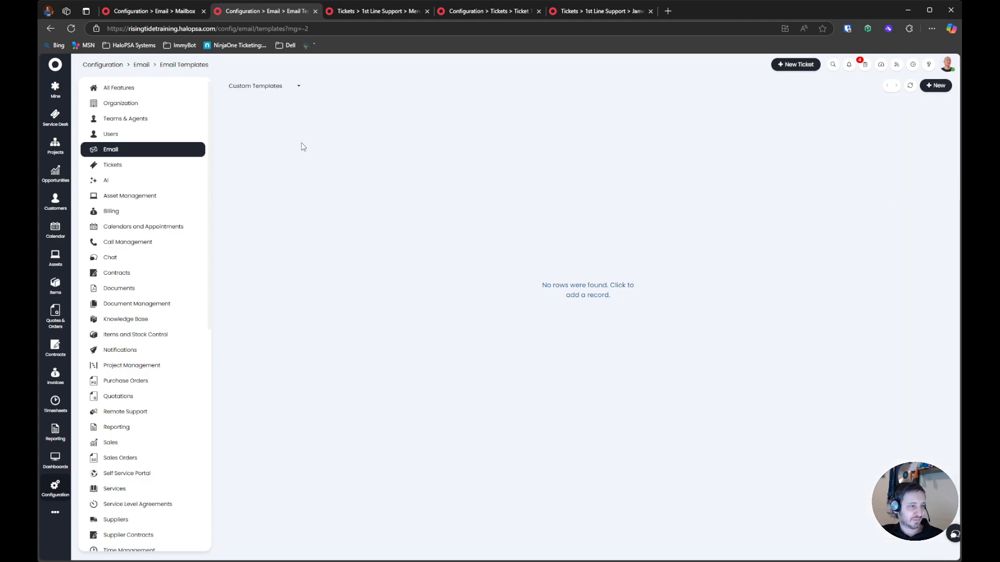
pyautogui.click(273, 90)
pyautogui.click(272, 104)
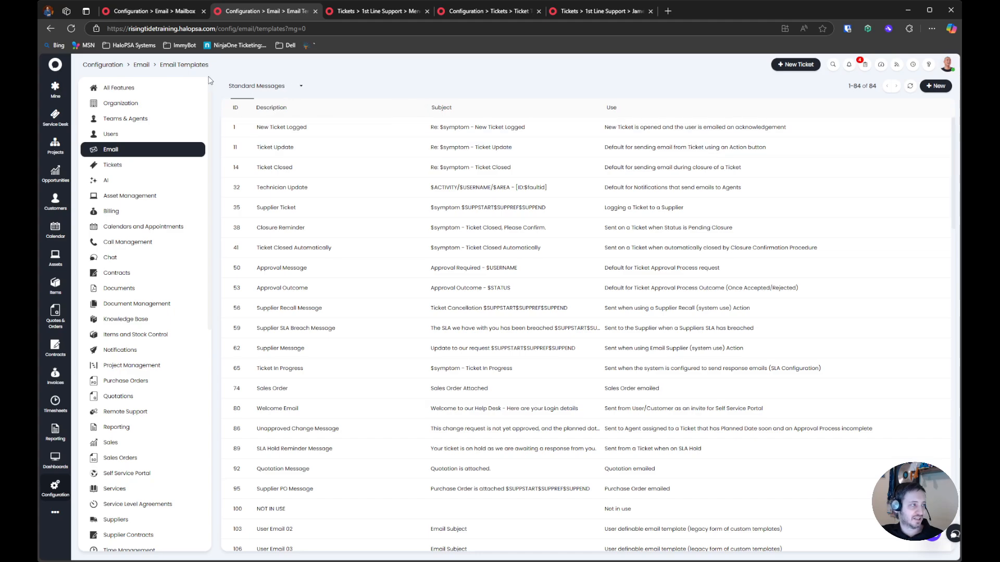
# Go back to the Email settings and examine the outgoing options, including setting the display name to the agent name
pyautogui.click(158, 153)
pyautogui.scroll(-12, 302, 323)
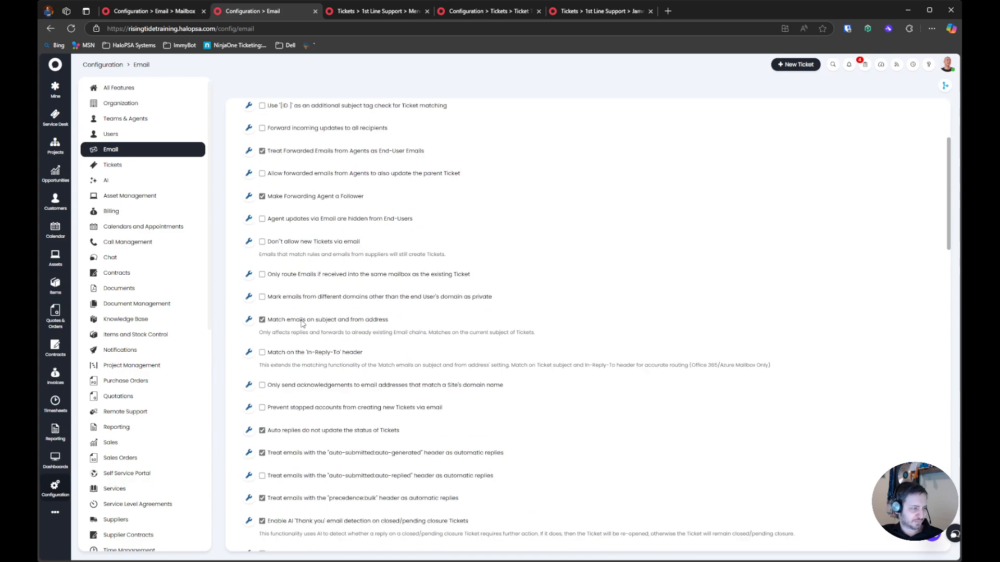
pyautogui.scroll(-4, 302, 324)
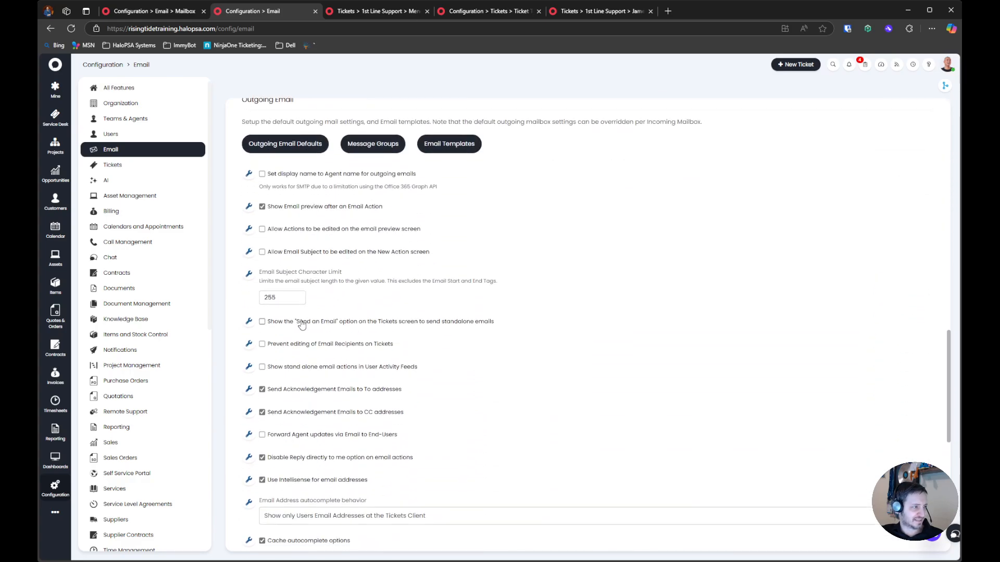
pyautogui.moveTo(500, 190); pyautogui.dragTo(246, 178)
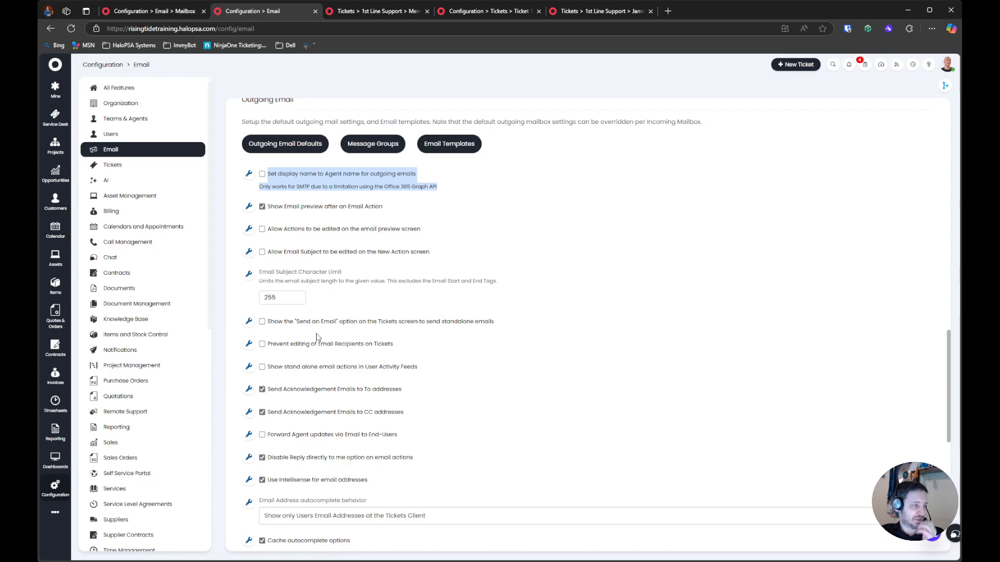
pyautogui.scroll(-2, 317, 312)
pyautogui.scroll(-2, 317, 338)
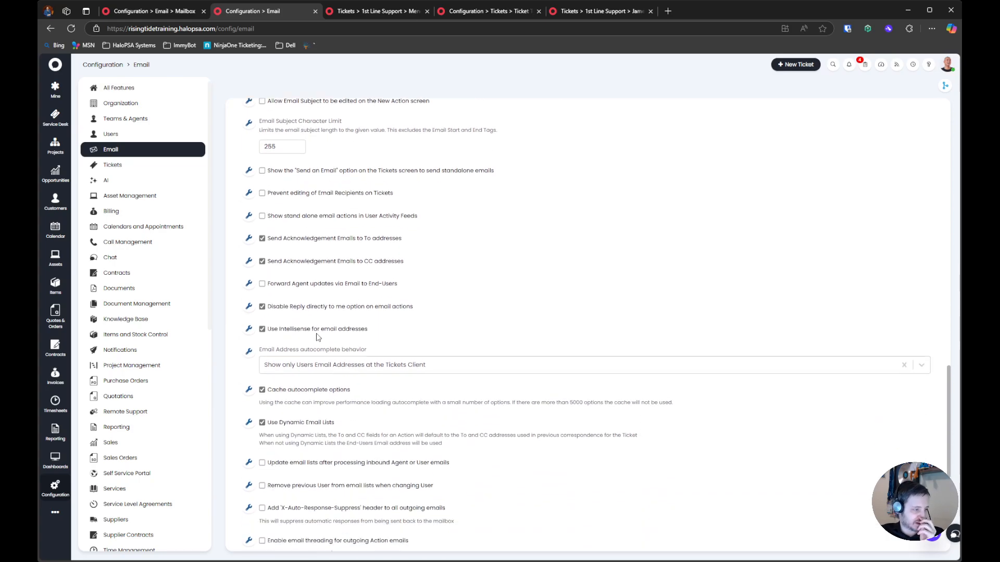
pyautogui.click(317, 336)
pyautogui.click(382, 312)
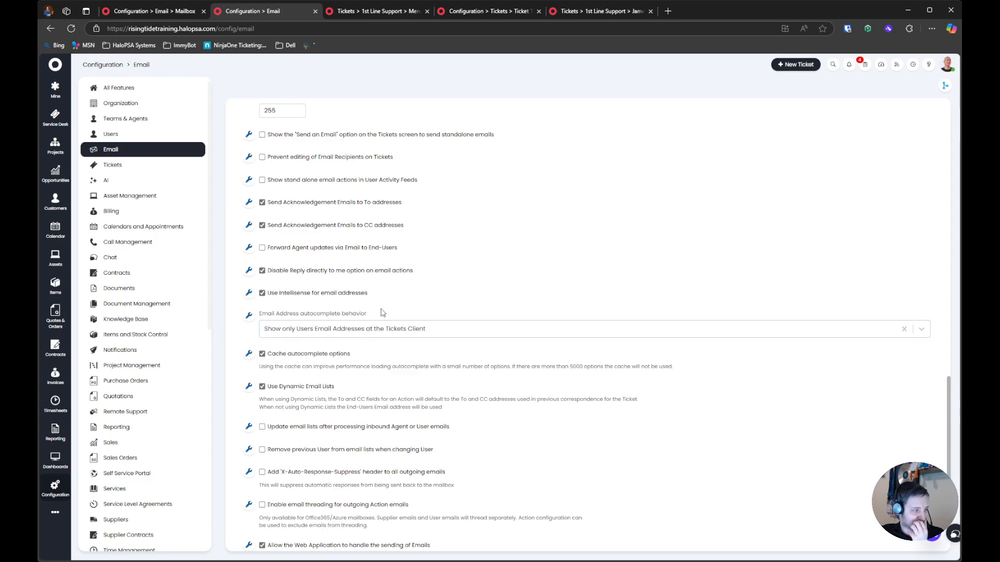
# Enable email threading for outgoing Action emails and read its explanation and the remaining outgoing settings
pyautogui.scroll(-2, 382, 312)
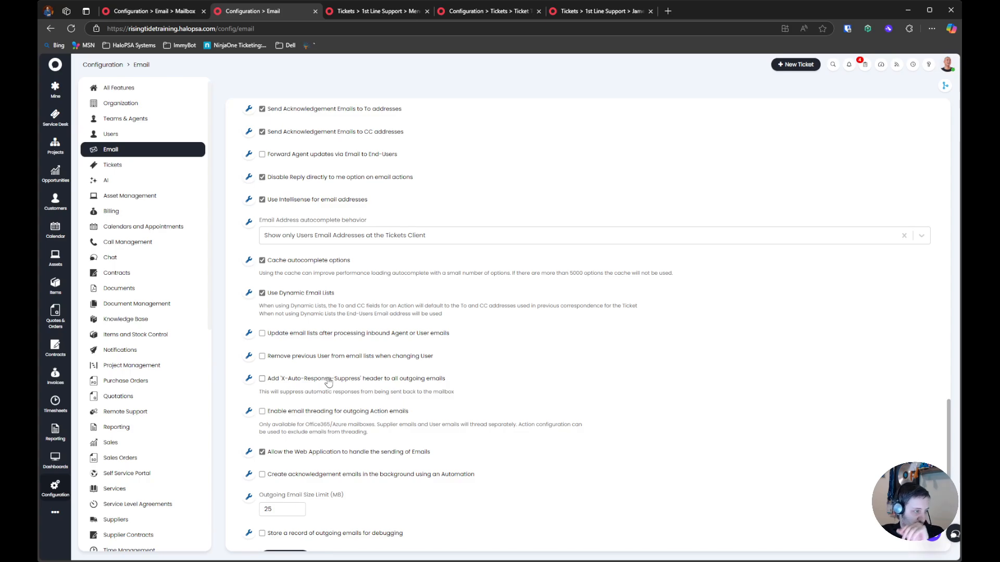
pyautogui.scroll(-3, 329, 383)
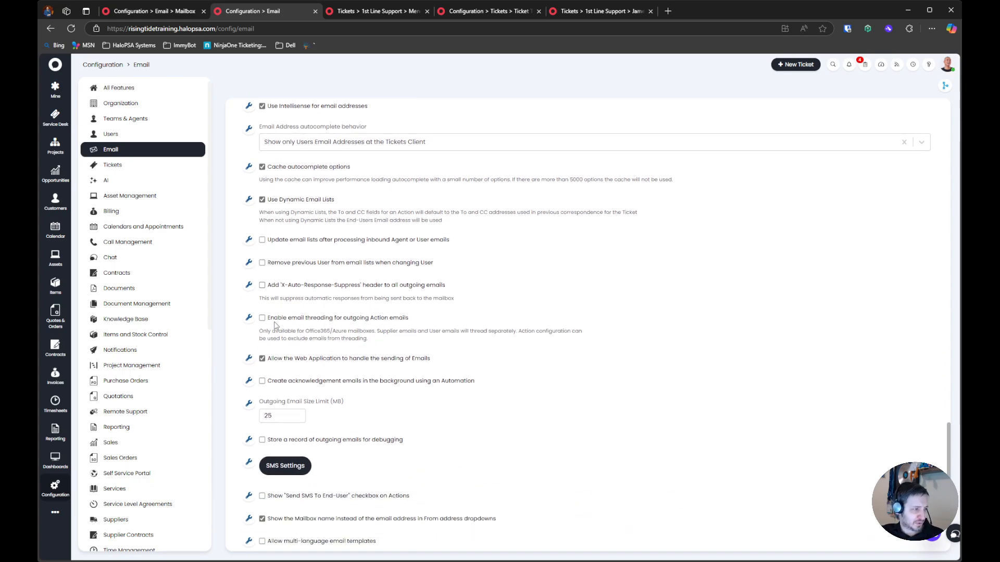
pyautogui.click(378, 317)
pyautogui.moveTo(255, 332); pyautogui.dragTo(451, 344)
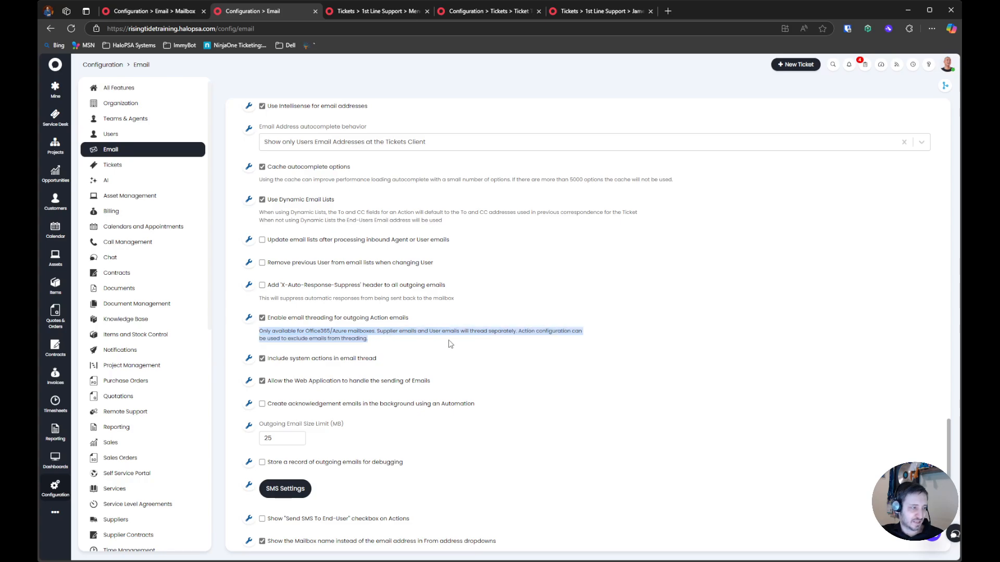
pyautogui.click(393, 348)
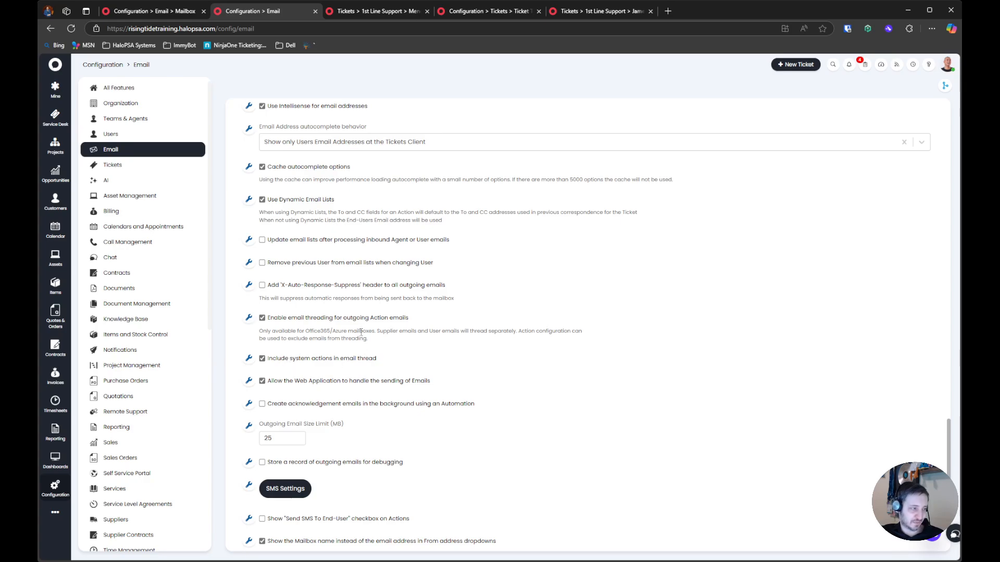
pyautogui.scroll(-2, 360, 333)
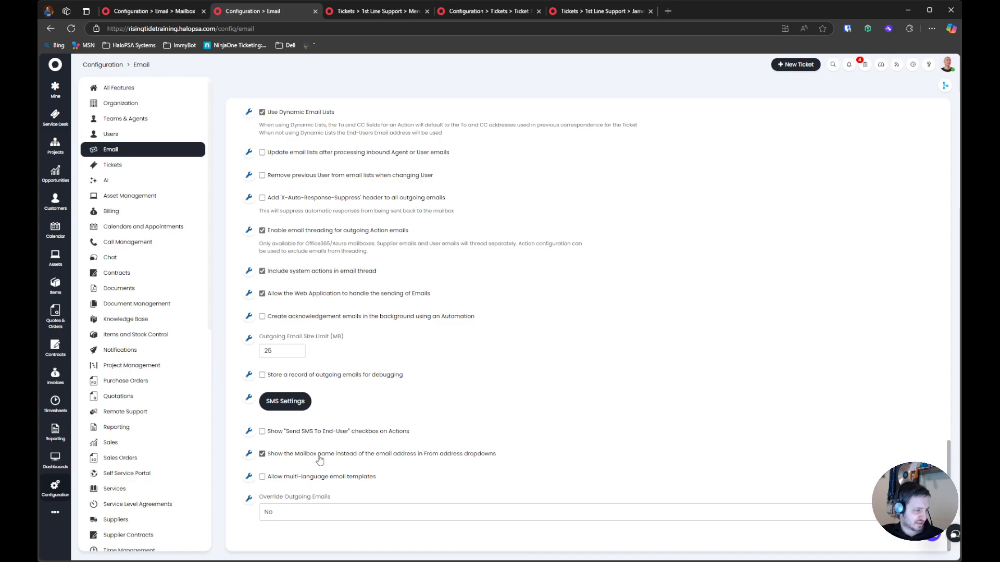
# Examine the available choices for overriding outgoing emails in the Email settings, leaving the selection at No
pyautogui.scroll(6, 320, 459)
pyautogui.scroll(-6, 320, 459)
pyautogui.click(363, 513)
pyautogui.click(363, 516)
pyautogui.click(364, 514)
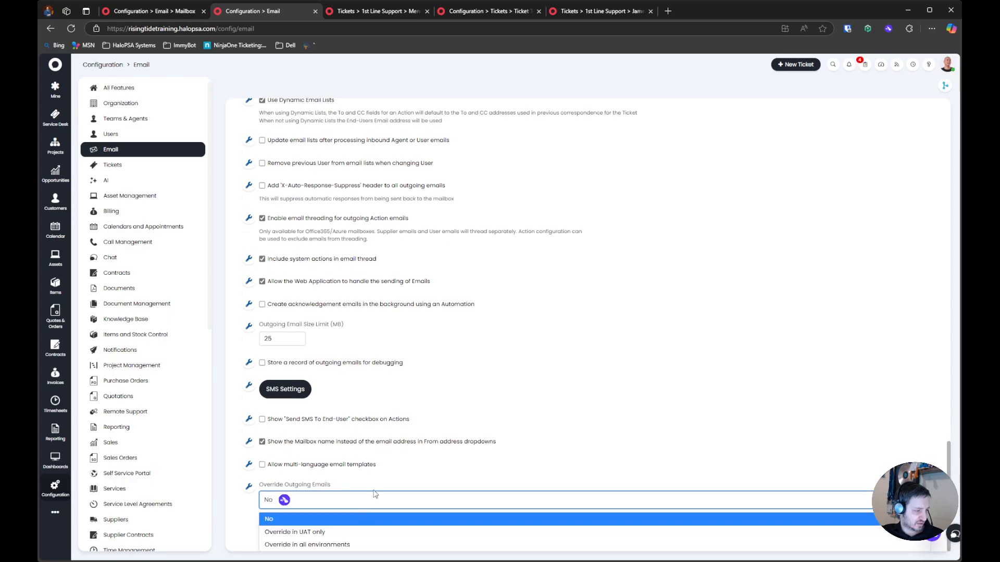
pyautogui.click(380, 507)
# Enable treating emails from co-managed agents as user emails in the incoming email settings
pyautogui.scroll(4, 382, 484)
pyautogui.scroll(4, 382, 484)
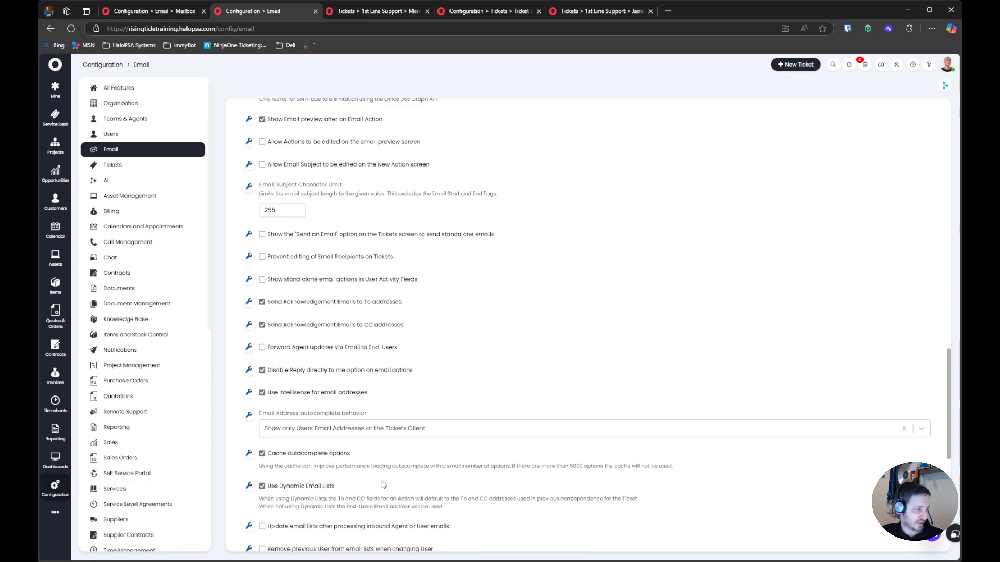
pyautogui.scroll(4, 383, 485)
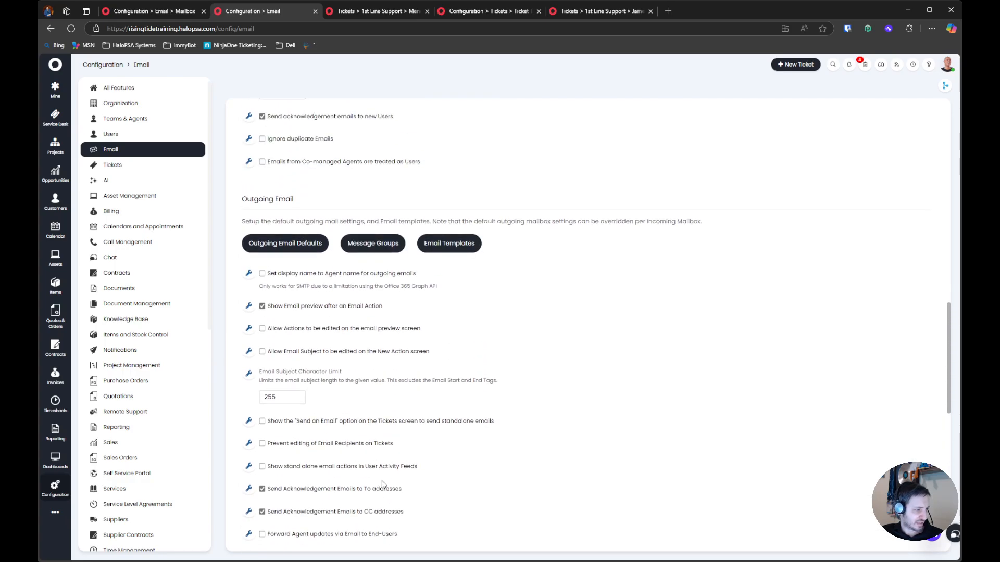
pyautogui.scroll(7, 383, 484)
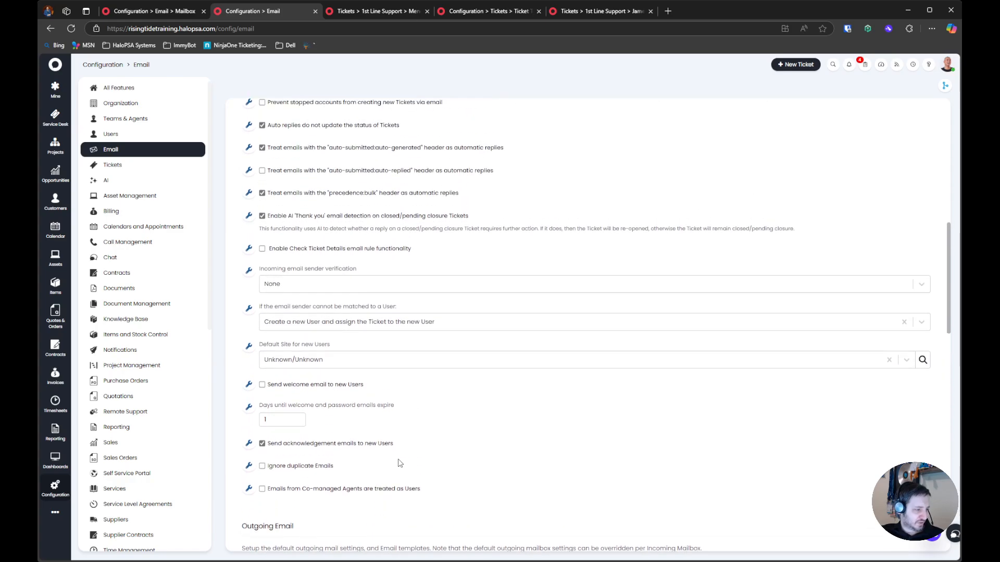
pyautogui.click(320, 489)
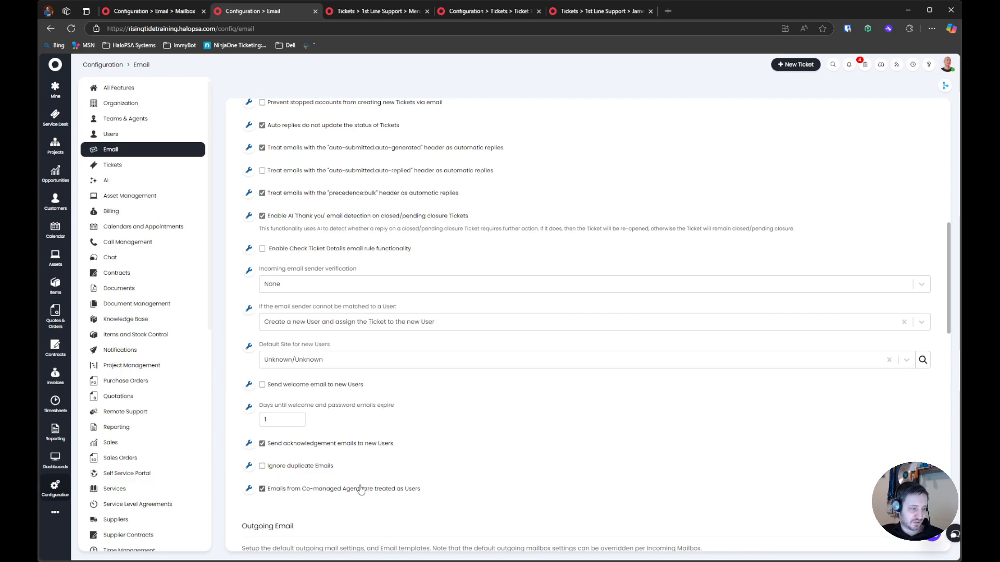
# Enable treating emails with the "auto-submitted:auto-replied" header as automatic replies
pyautogui.scroll(1, 323, 481)
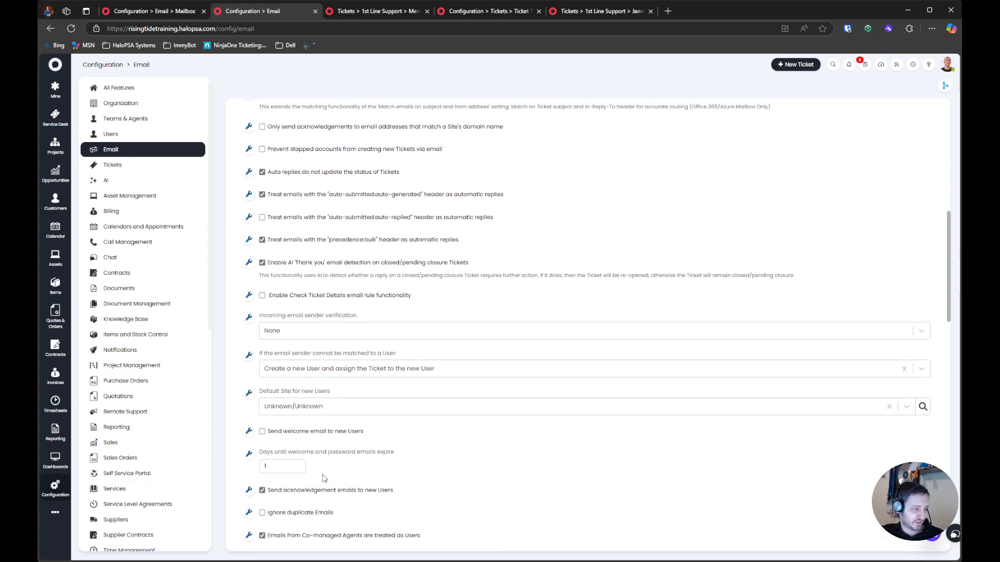
pyautogui.scroll(1, 328, 490)
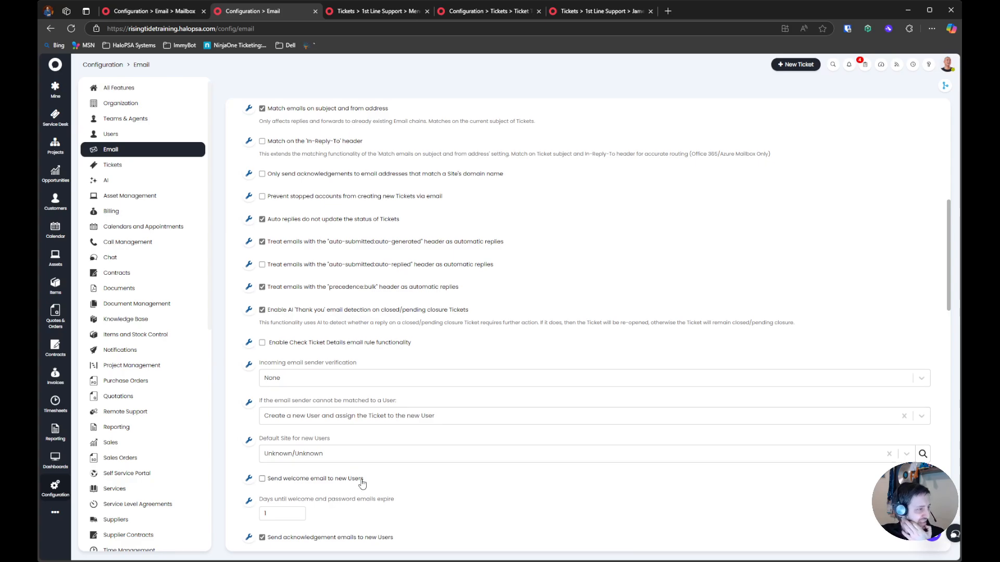
pyautogui.scroll(2, 363, 484)
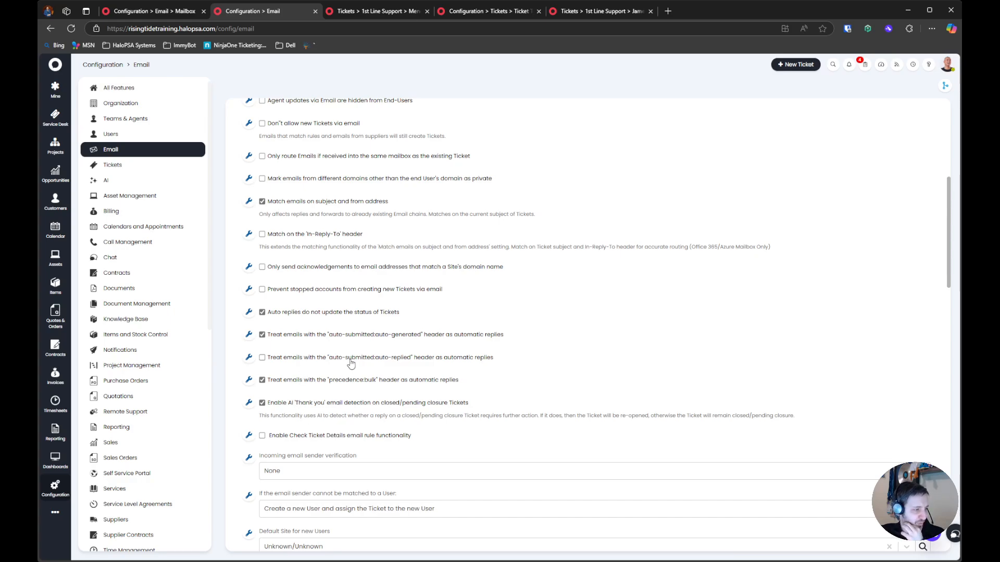
pyautogui.click(374, 365)
pyautogui.moveTo(566, 361); pyautogui.dragTo(534, 332)
pyautogui.click(535, 332)
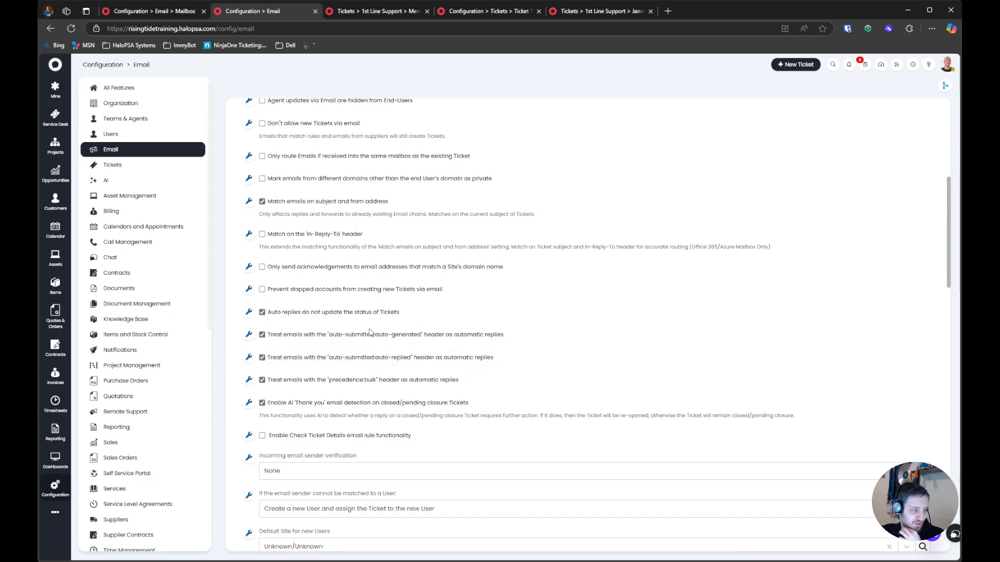
# Read the options for auto replies not updating ticket status and for AI 'Thank you' email detection
pyautogui.moveTo(437, 316); pyautogui.dragTo(264, 322)
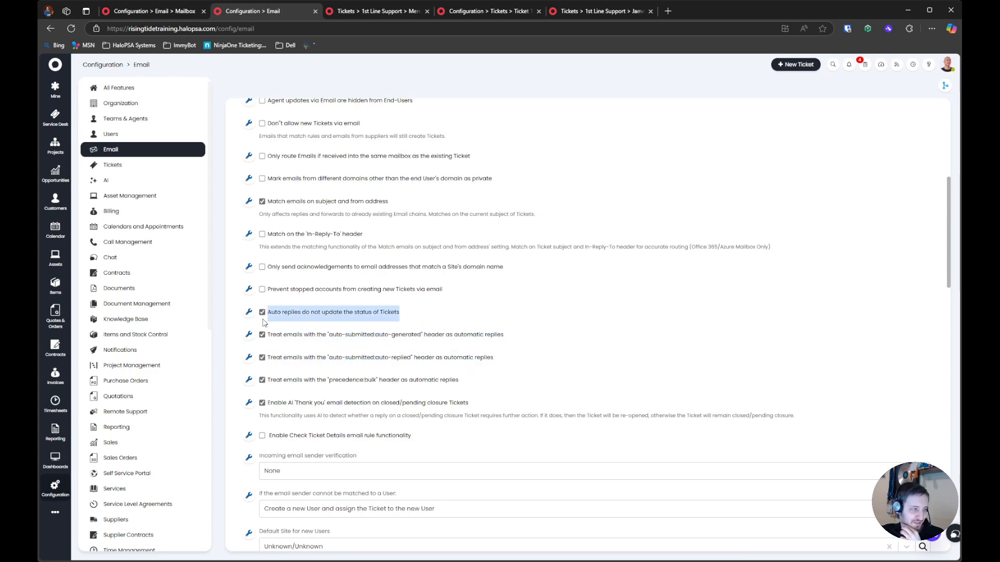
pyautogui.moveTo(457, 391); pyautogui.dragTo(276, 383)
pyautogui.moveTo(476, 404); pyautogui.dragTo(276, 399)
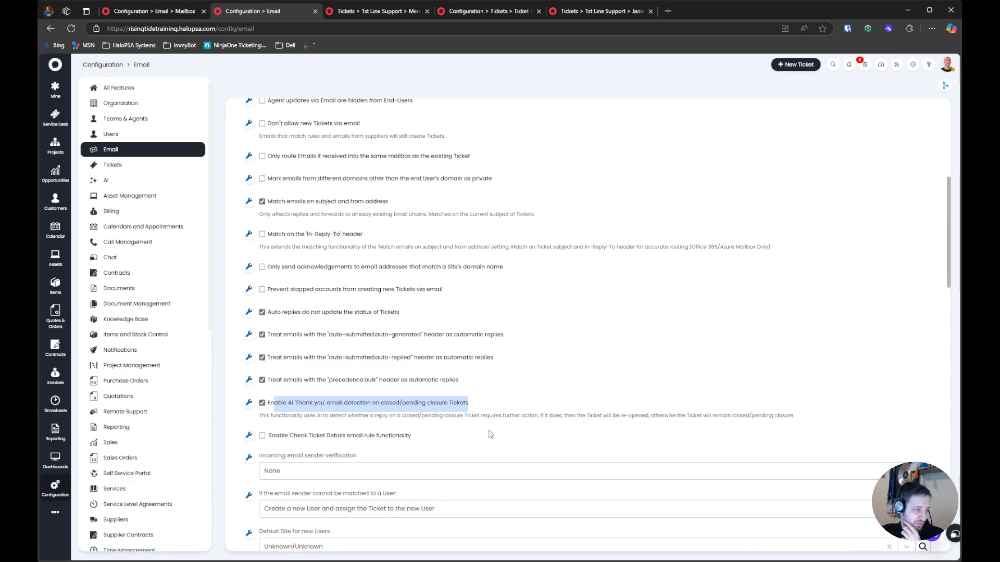
# Enable matching incoming emails on the 'In-Reply-To' header and read its explanation
pyautogui.scroll(1, 465, 436)
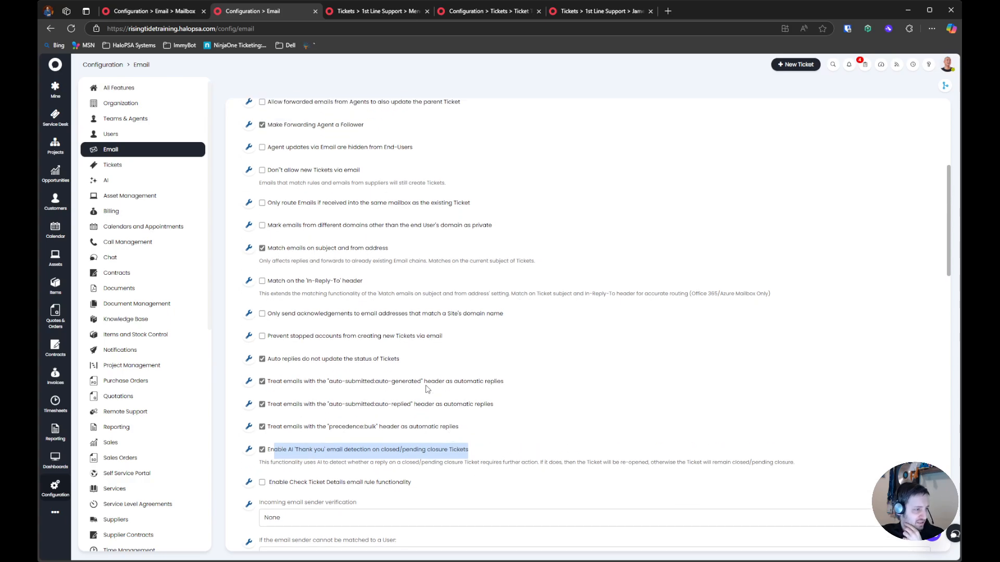
pyautogui.scroll(1, 307, 317)
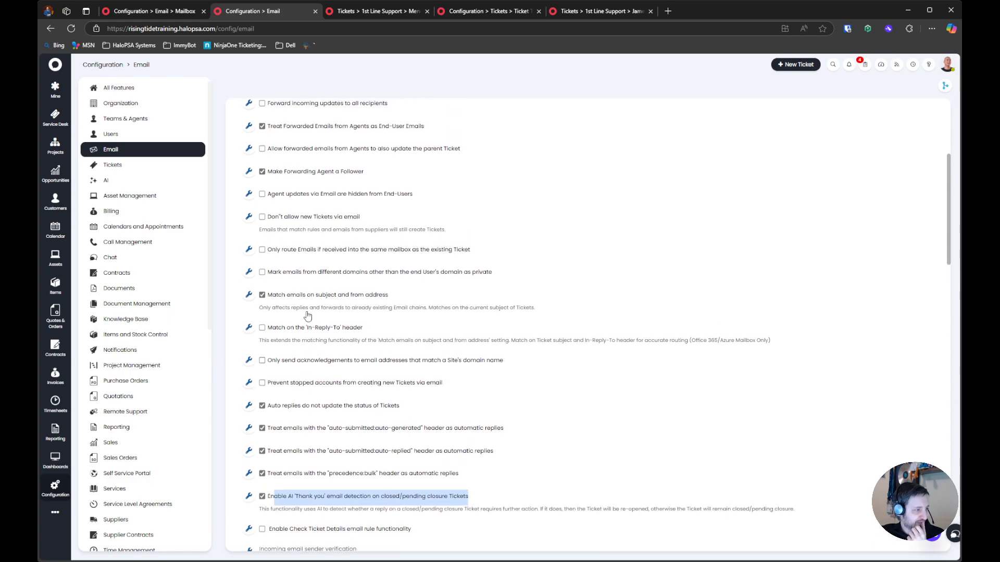
pyautogui.moveTo(281, 349); pyautogui.dragTo(521, 349)
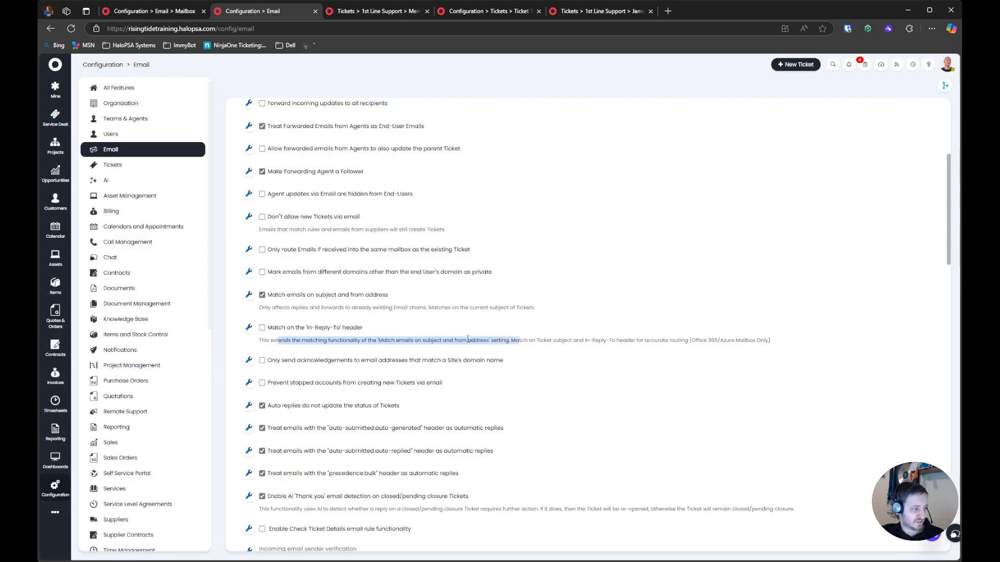
pyautogui.click(263, 328)
pyautogui.moveTo(388, 342); pyautogui.dragTo(781, 351)
pyautogui.tripleClick(715, 348)
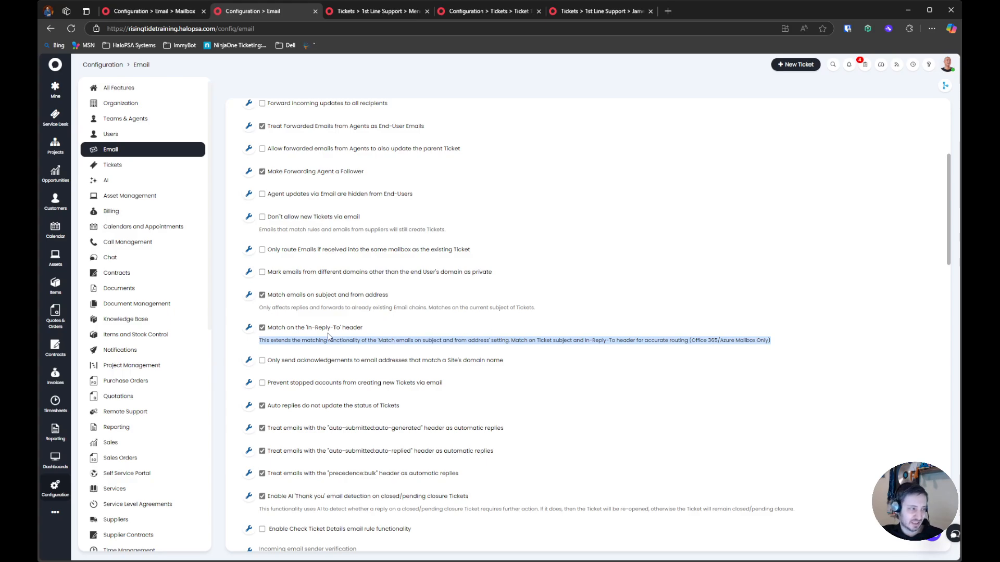
# Compare the explanations of matching on subject and from address with matching on the 'In-Reply-To' header
pyautogui.moveTo(580, 295); pyautogui.dragTo(285, 301)
pyautogui.moveTo(586, 311); pyautogui.dragTo(245, 298)
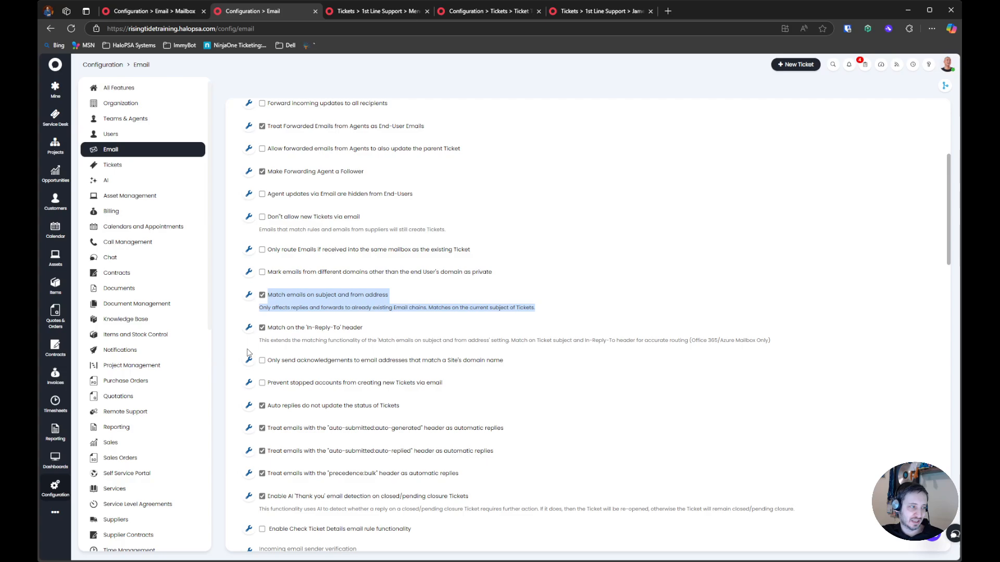
pyautogui.moveTo(398, 332); pyautogui.dragTo(319, 331)
pyautogui.moveTo(260, 341); pyautogui.dragTo(777, 341)
pyautogui.click(778, 341)
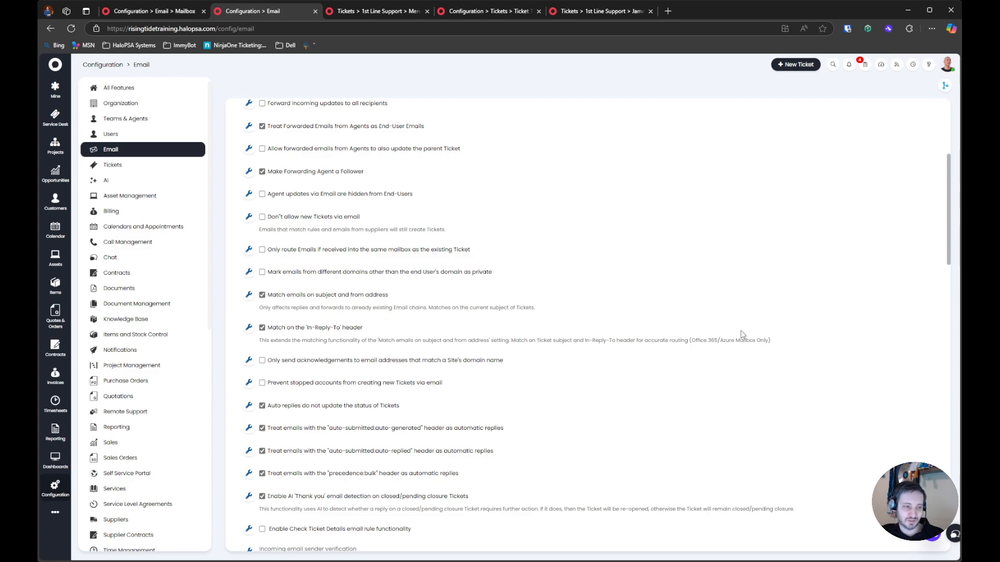
pyautogui.moveTo(778, 341); pyautogui.dragTo(259, 331)
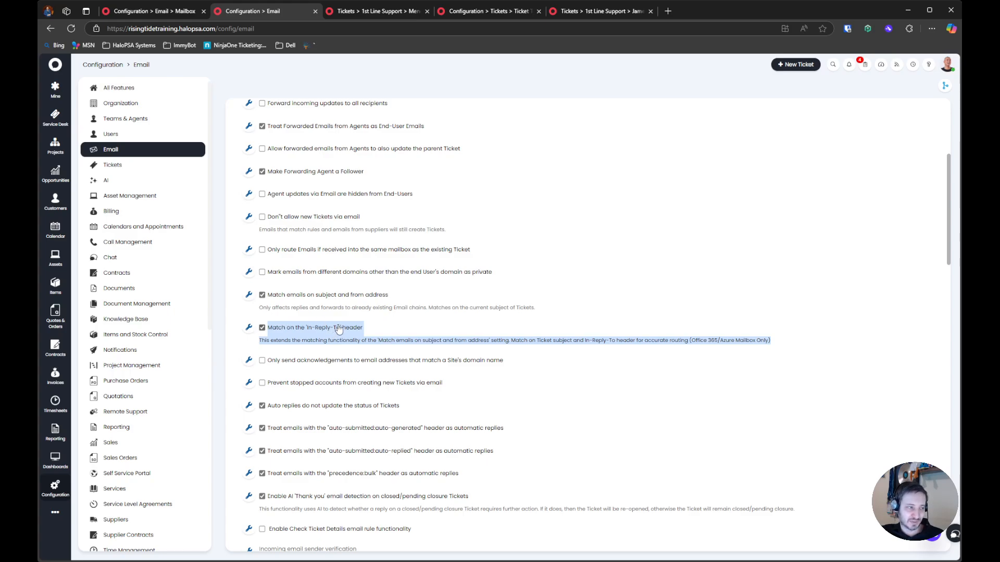
# Open the MSPAdvisors Support mailbox from the incoming email mailbox setup
pyautogui.scroll(1, 336, 331)
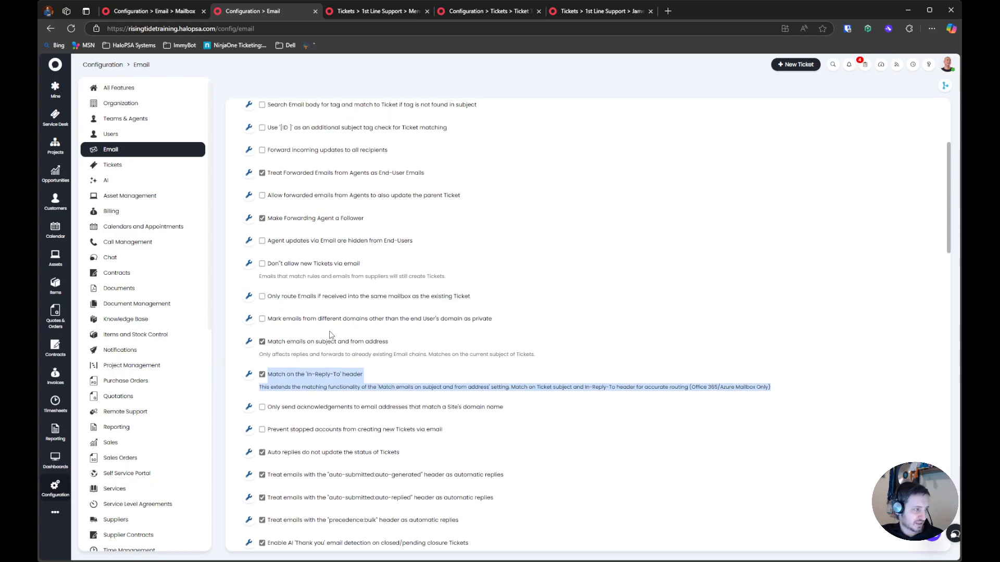
pyautogui.scroll(2, 330, 334)
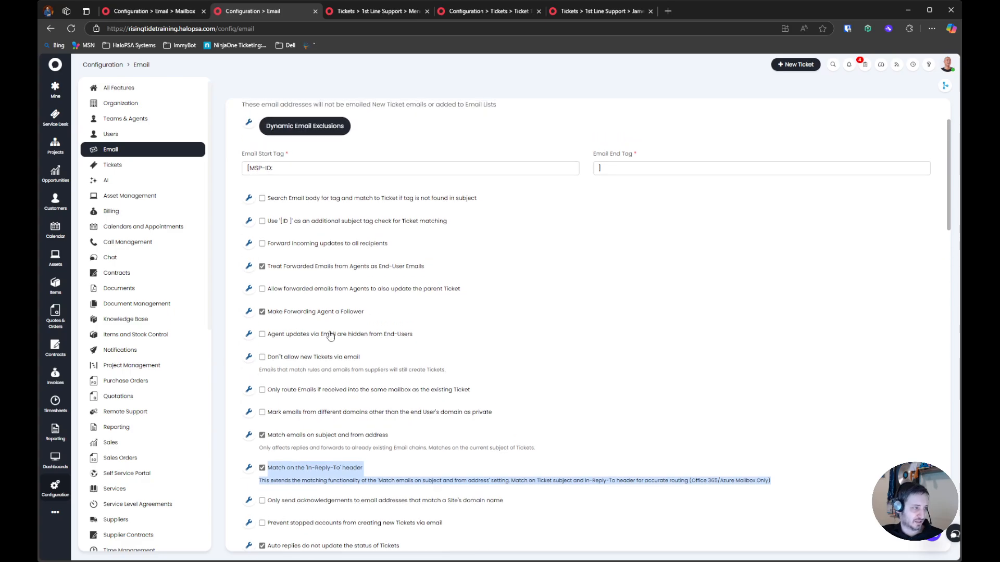
pyautogui.scroll(1, 329, 336)
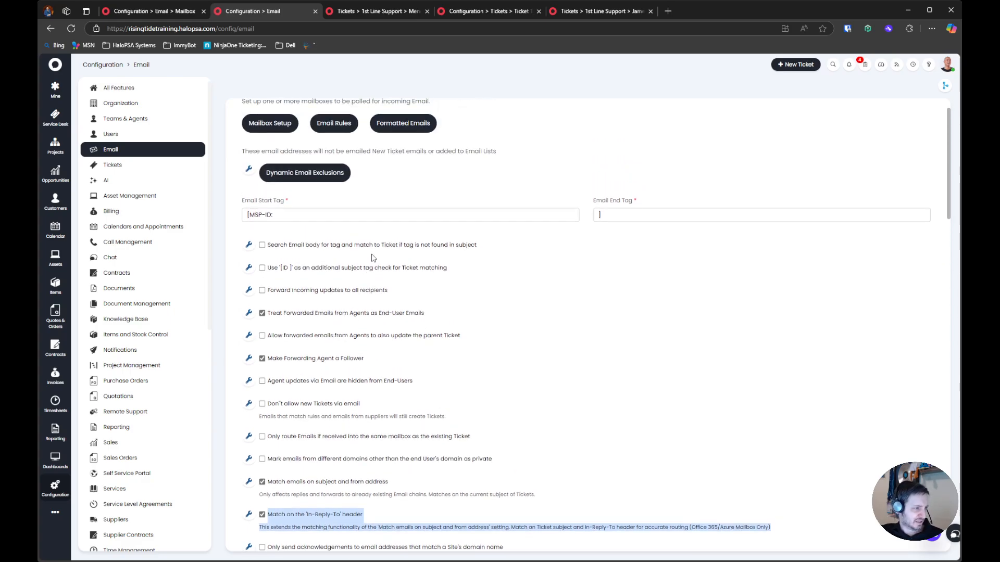
pyautogui.scroll(1, 380, 345)
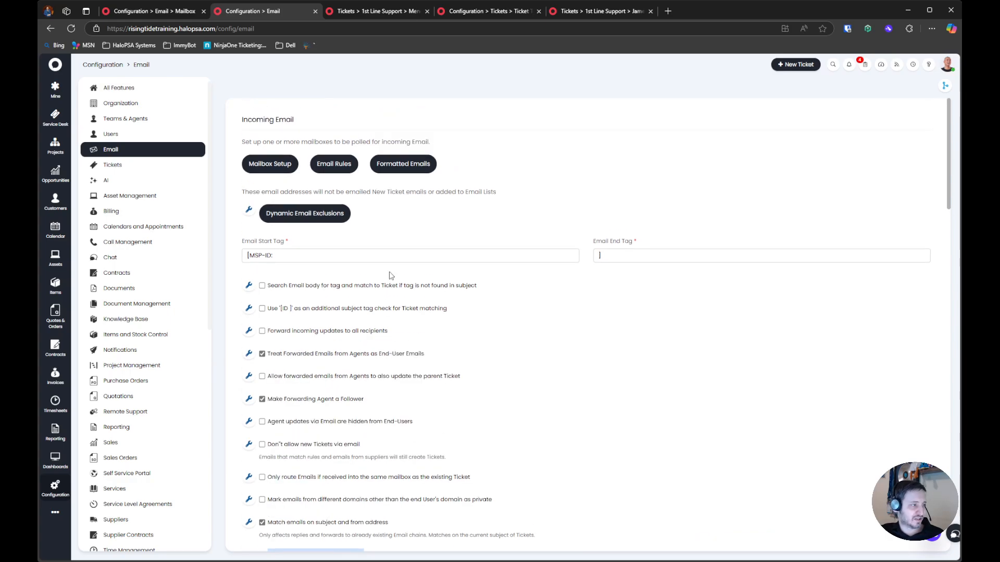
pyautogui.click(282, 177)
pyautogui.click(320, 148)
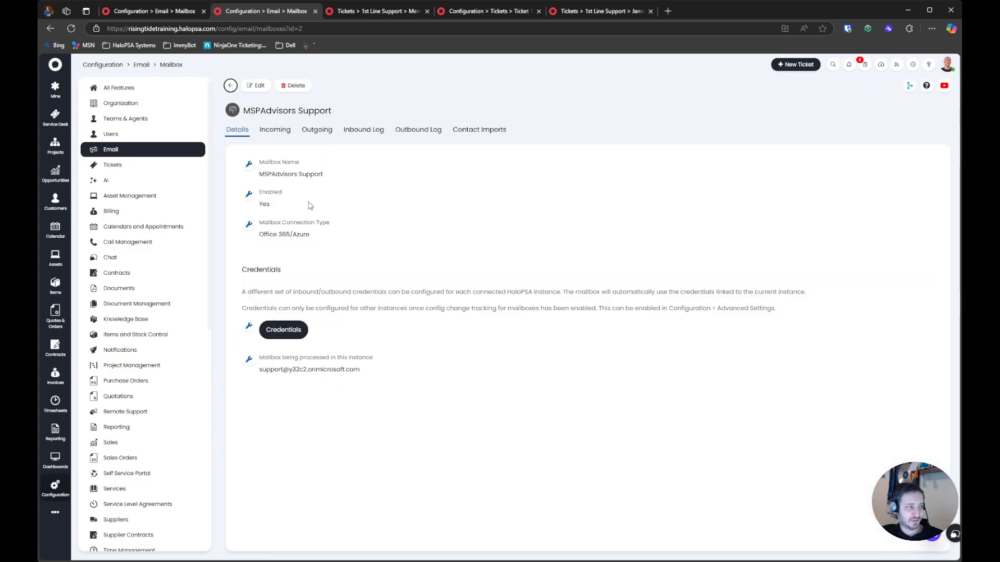
# Enable "Don't process emails sent from this Mailbox to this Mailbox" in the mailbox's incoming settings and save the mailbox
pyautogui.click(275, 130)
pyautogui.scroll(-3, 273, 208)
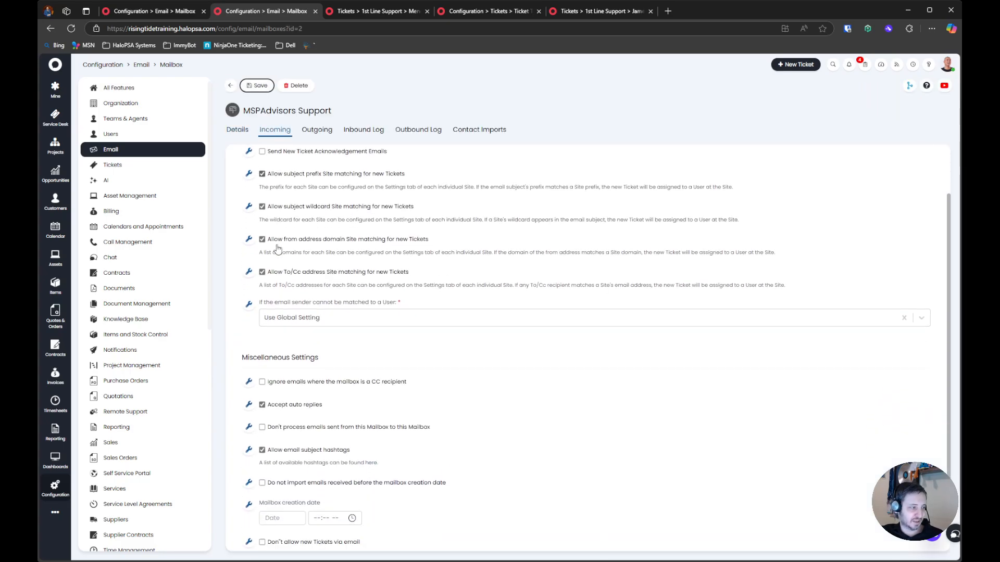
pyautogui.moveTo(433, 331); pyautogui.dragTo(266, 331)
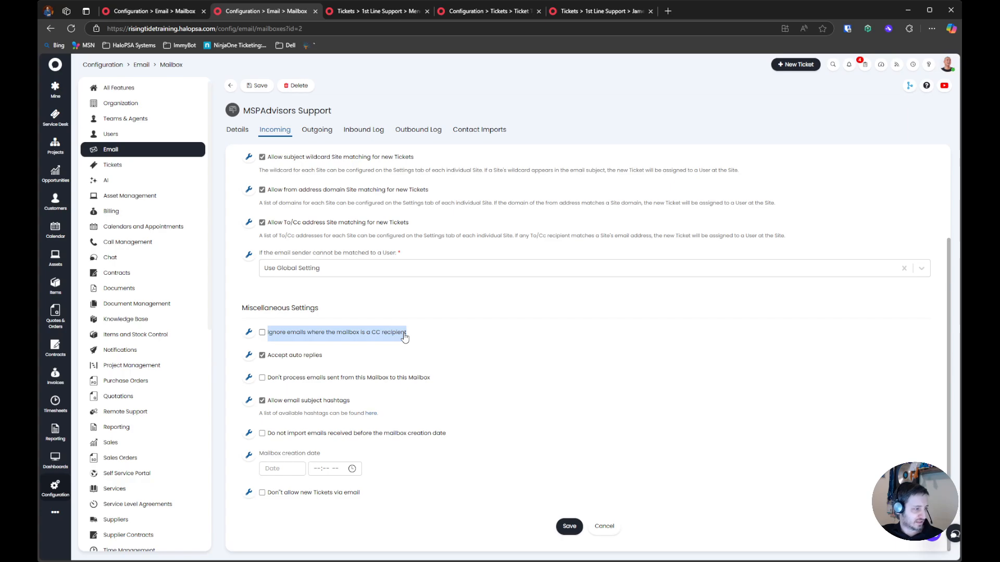
pyautogui.moveTo(268, 378)
pyautogui.mouseDown()
pyautogui.moveTo(455, 376)
pyautogui.moveTo(275, 376)
pyautogui.mouseUp()
pyautogui.click(268, 377)
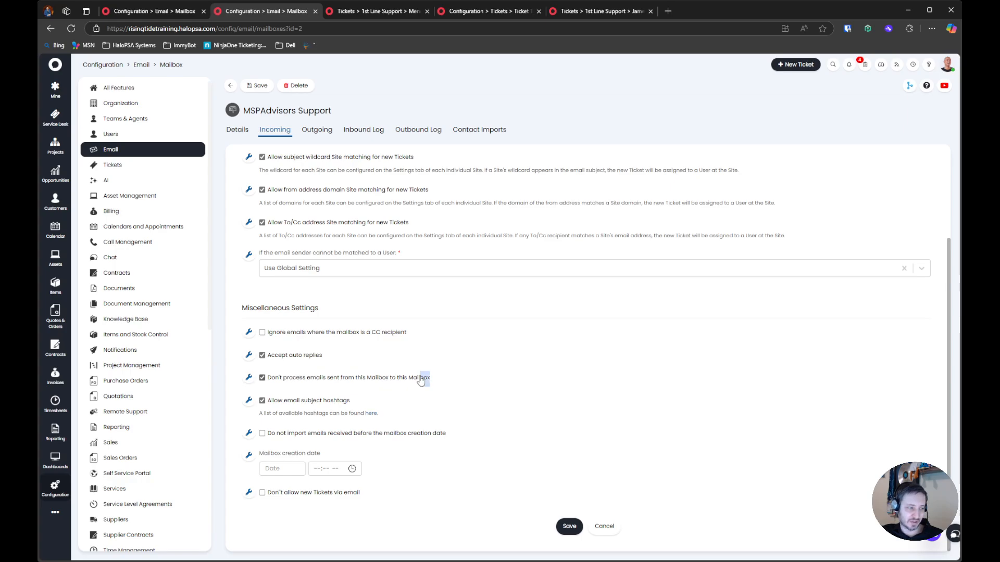
pyautogui.moveTo(437, 379); pyautogui.dragTo(265, 376)
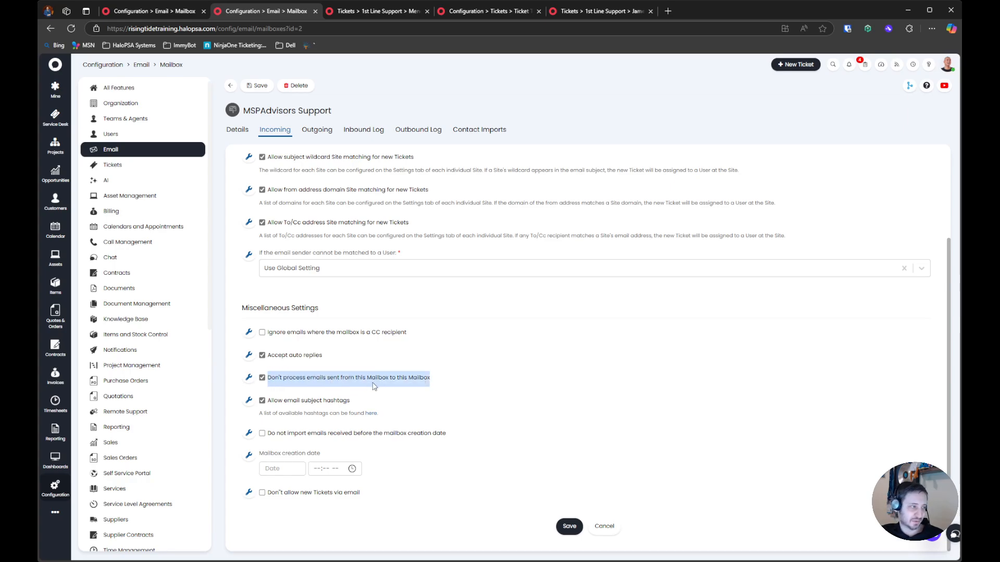
pyautogui.scroll(2, 375, 387)
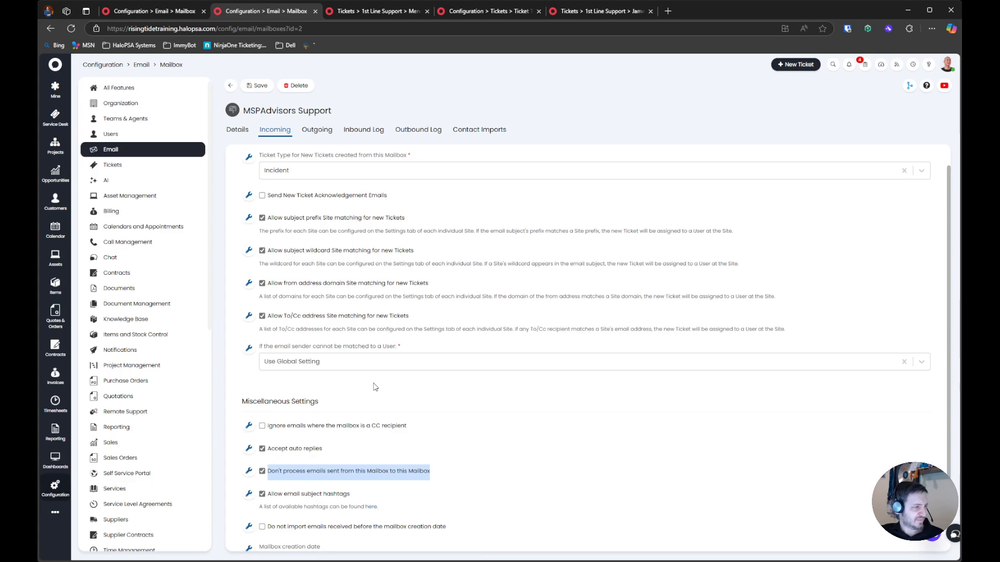
pyautogui.scroll(1, 374, 387)
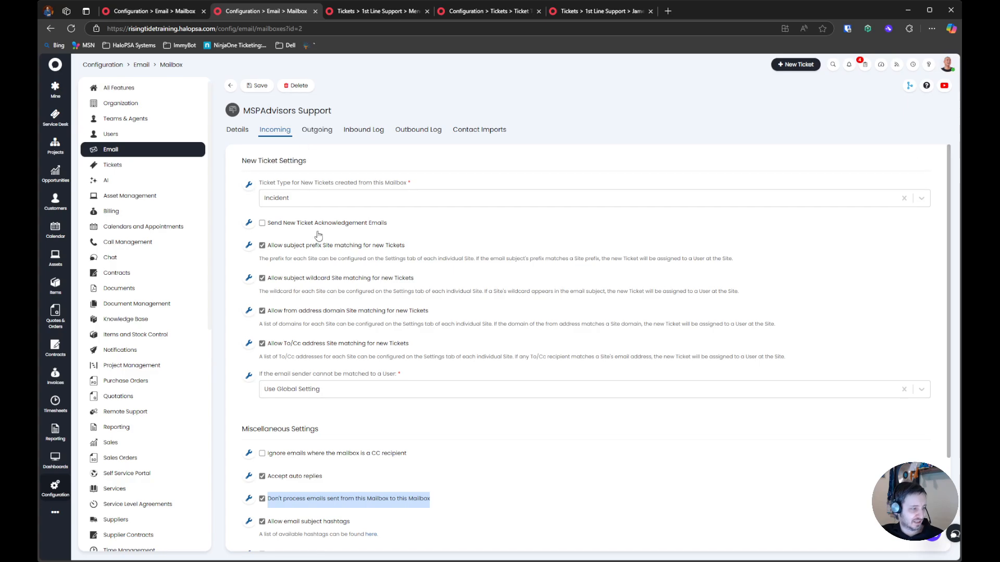
pyautogui.scroll(-3, 322, 246)
pyautogui.scroll(3, 321, 246)
pyautogui.click(267, 90)
# View the mailbox's outgoing settings and outbound log, and read how its contacts can be imported as users
pyautogui.click(317, 130)
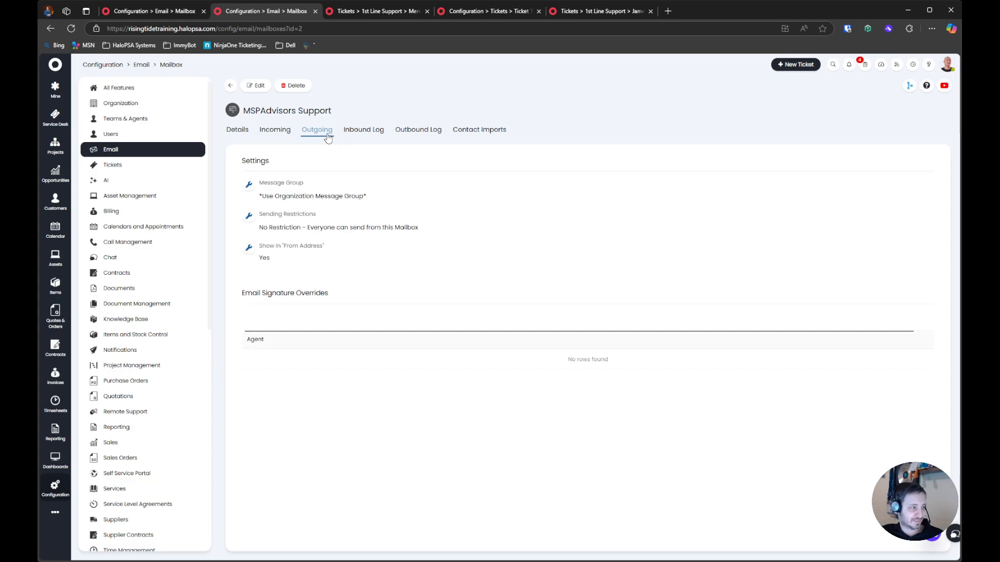
pyautogui.click(416, 130)
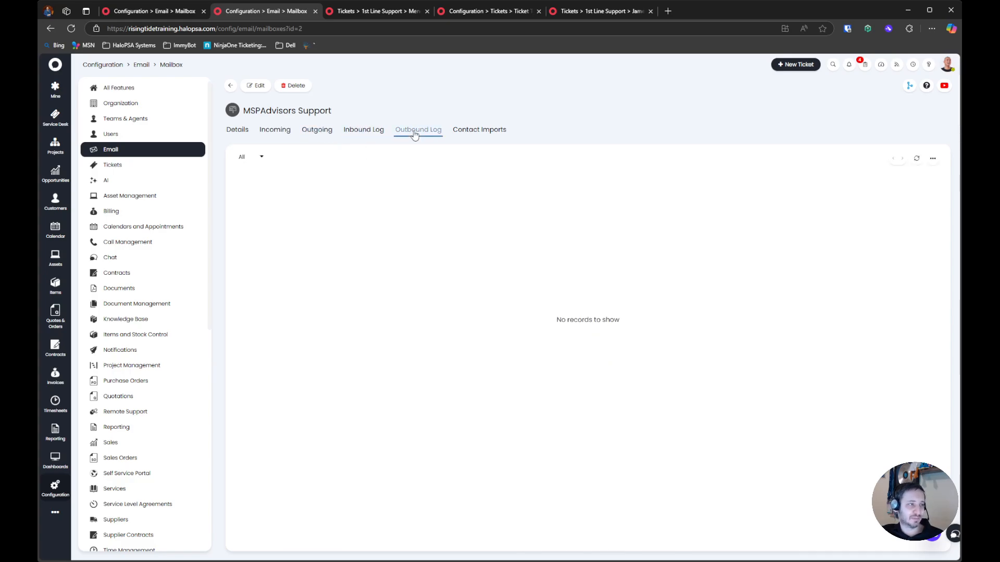
pyautogui.click(479, 130)
pyautogui.moveTo(242, 162); pyautogui.dragTo(715, 202)
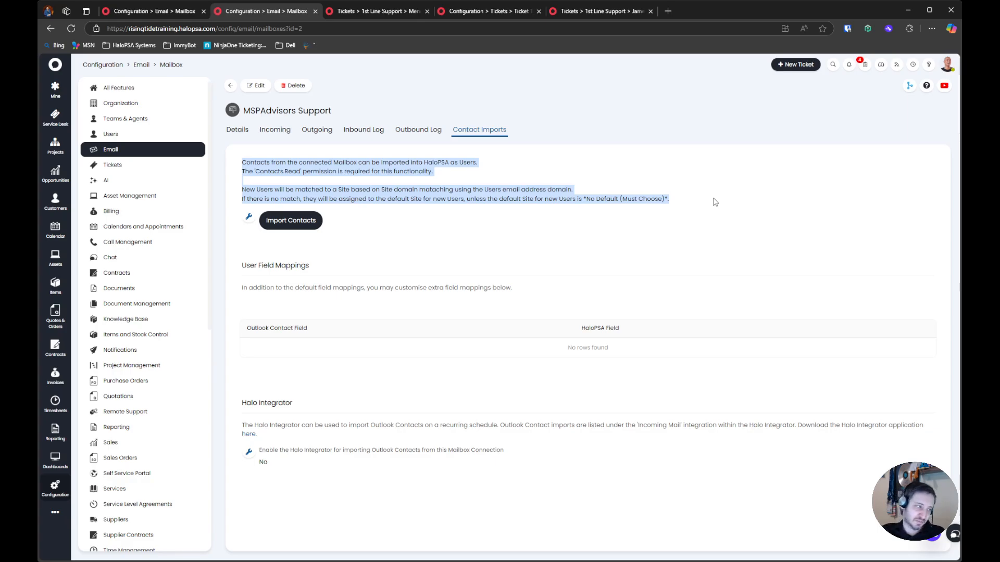
pyautogui.moveTo(672, 206); pyautogui.dragTo(250, 165)
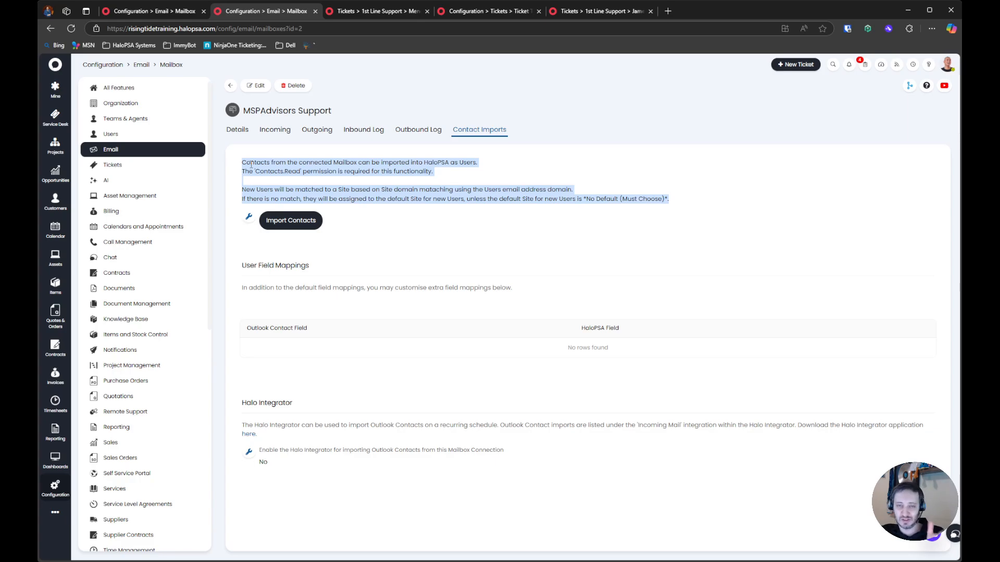
pyautogui.click(251, 166)
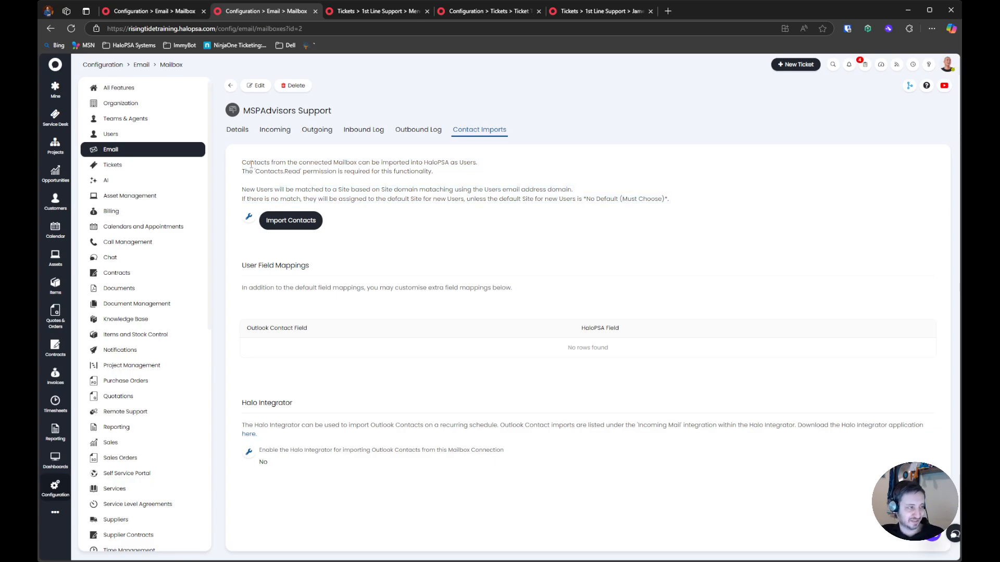
pyautogui.moveTo(239, 165); pyautogui.dragTo(675, 207)
pyautogui.click(670, 210)
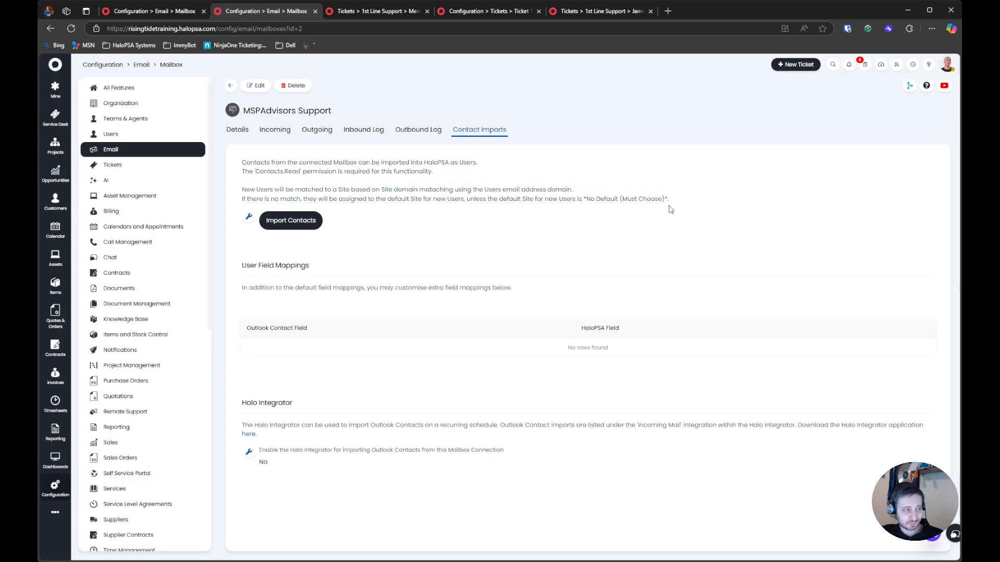
# Leave the mailbox configuration for the notification configuration, check its notification list and open its general settings
pyautogui.click(236, 129)
pyautogui.click(230, 85)
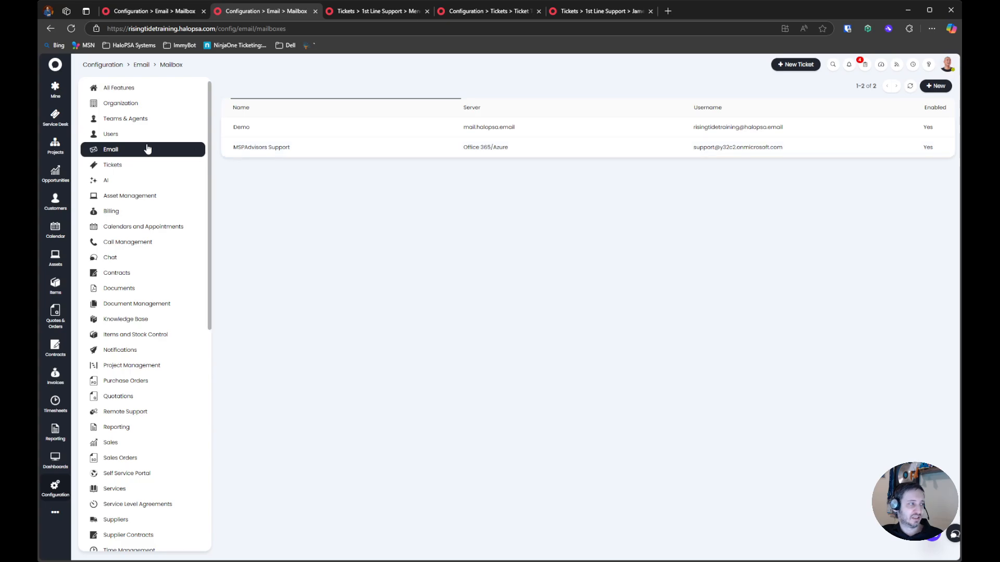
pyautogui.click(179, 150)
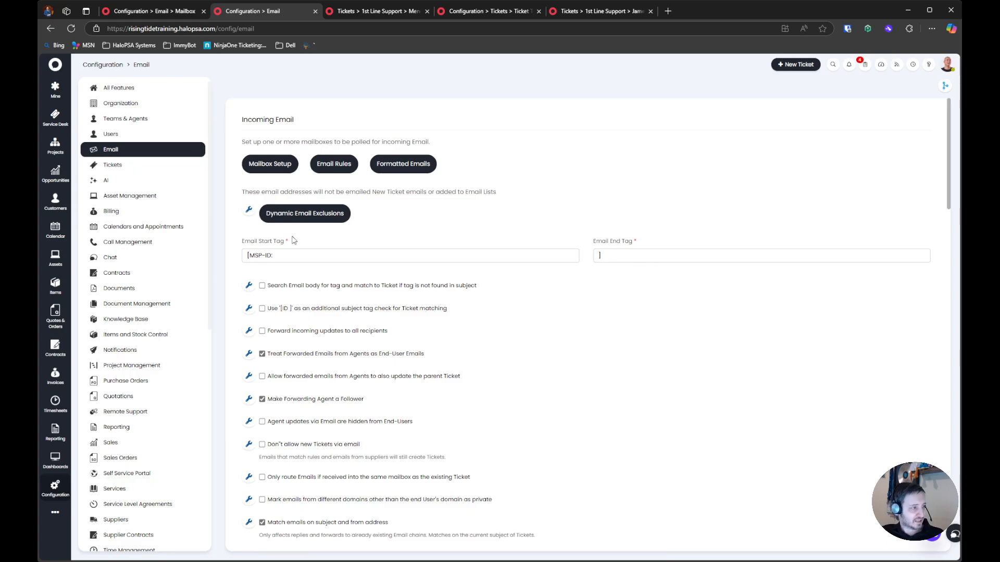
pyautogui.scroll(-3, 131, 265)
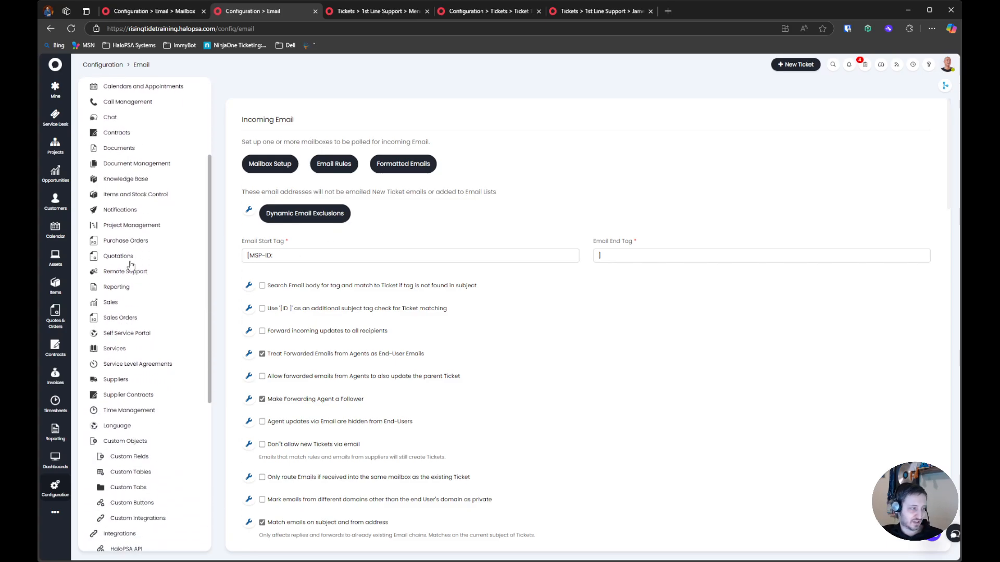
pyautogui.click(149, 211)
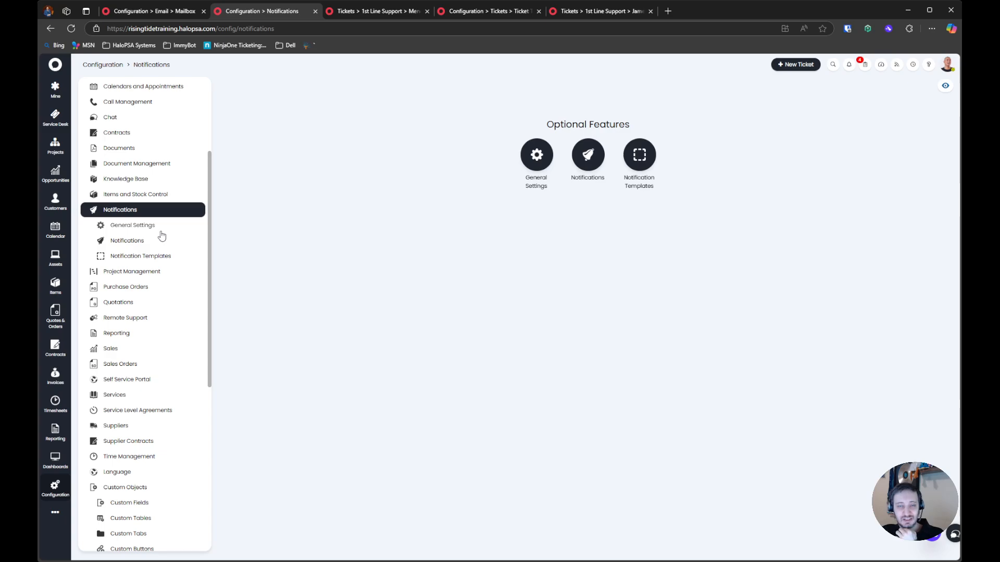
pyautogui.click(589, 159)
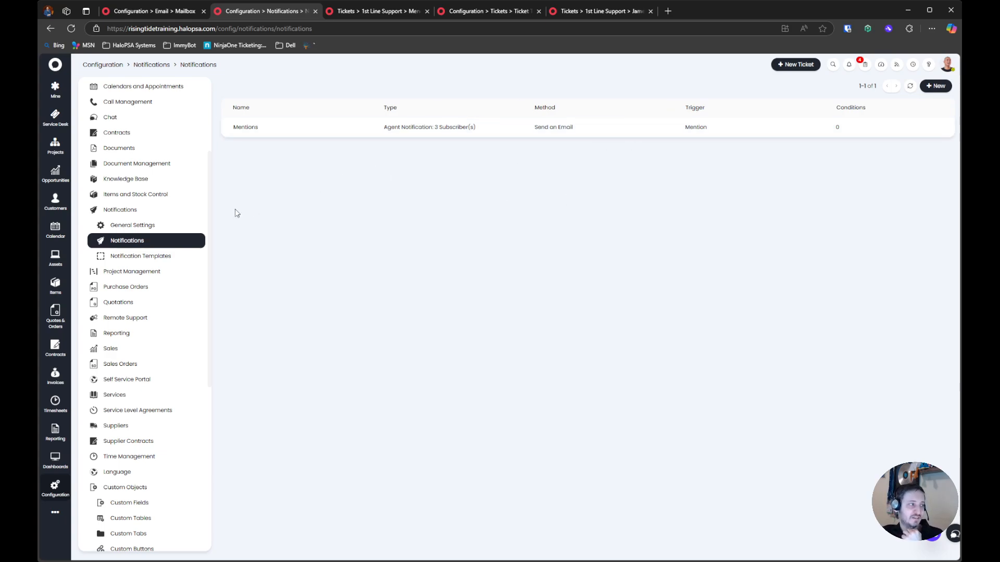
pyautogui.click(136, 225)
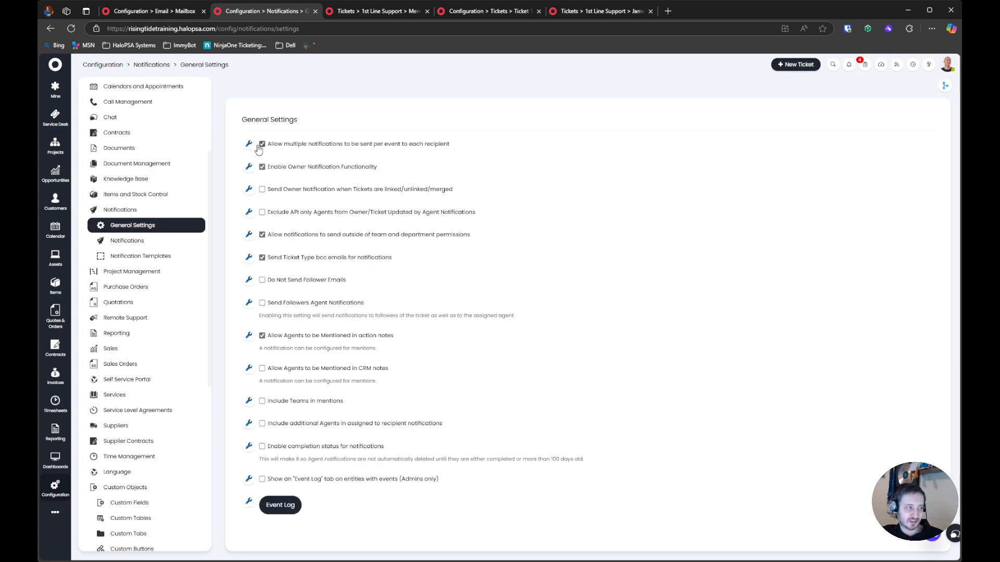
pyautogui.moveTo(234, 138); pyautogui.dragTo(667, 468)
pyautogui.click(562, 254)
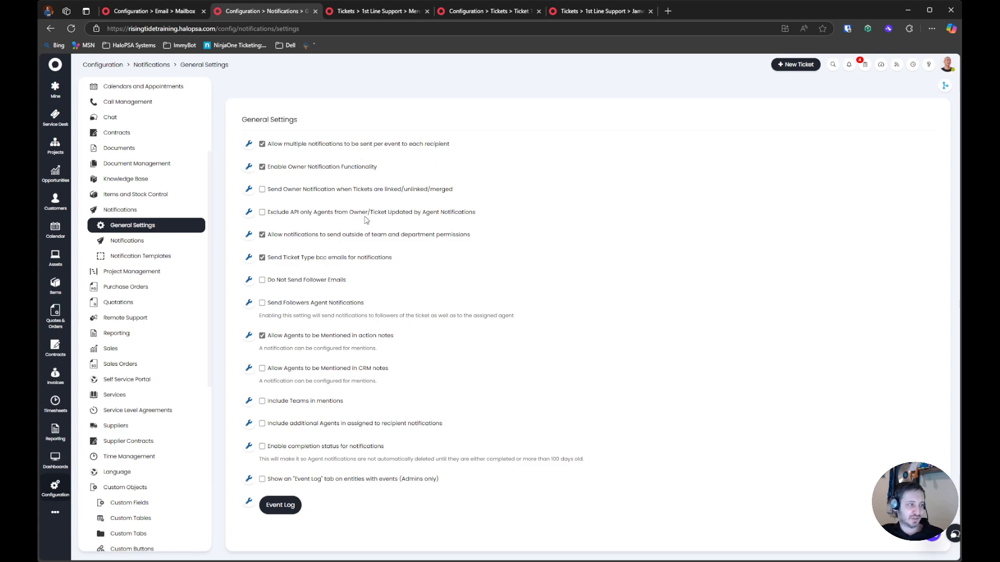
# Enable "Exclude API only Agents from Owner/Ticket Updated by Agent Notifications" in the general notification settings
pyautogui.click(384, 191)
pyautogui.click(304, 192)
pyautogui.click(315, 213)
pyautogui.moveTo(544, 214); pyautogui.dragTo(289, 225)
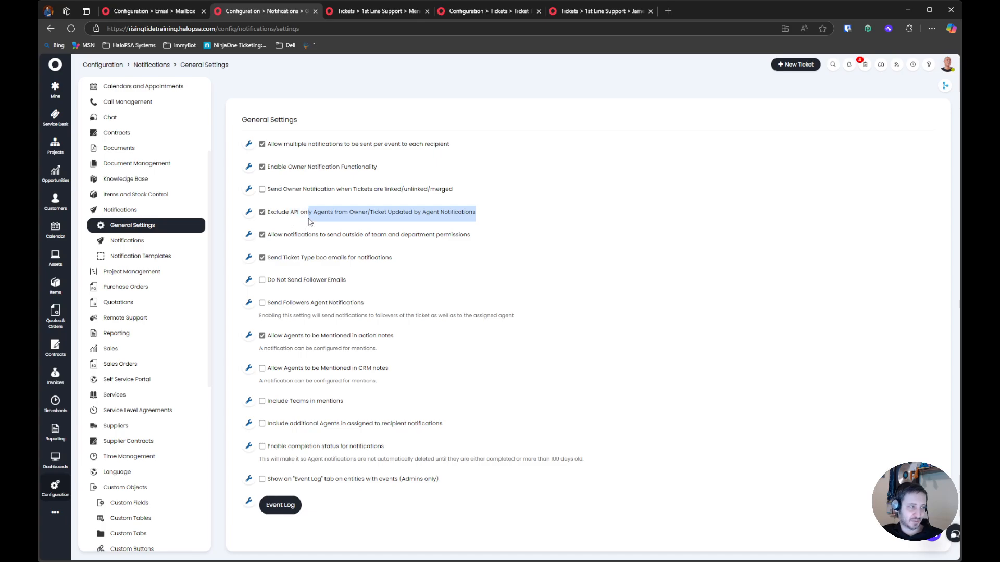
pyautogui.moveTo(517, 205); pyautogui.dragTo(504, 223)
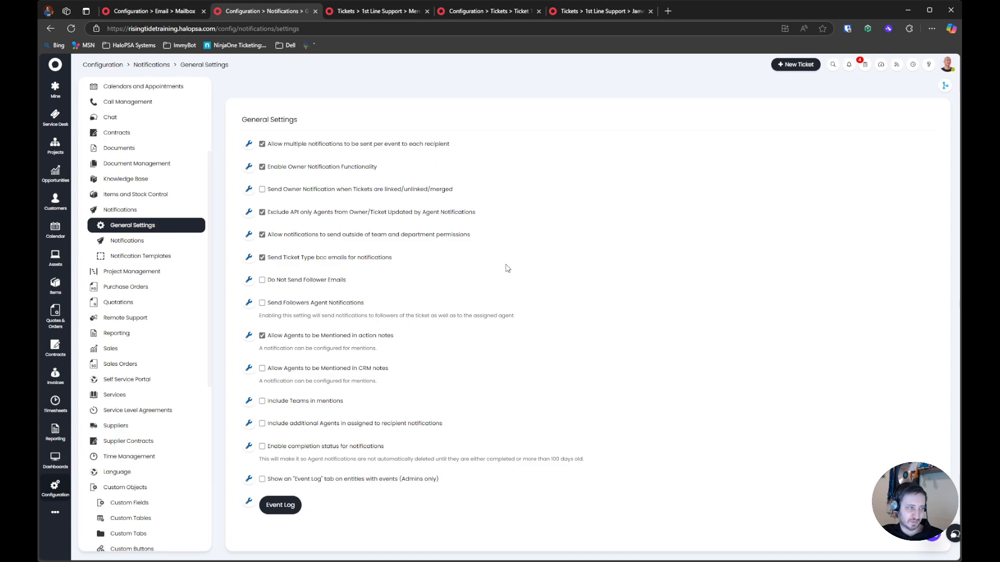
# Enable "Send Followers Agent Notifications" so that ticket followers are notified as well as the assigned agent
pyautogui.moveTo(360, 277); pyautogui.dragTo(255, 287)
pyautogui.moveTo(420, 303); pyautogui.dragTo(527, 312)
pyautogui.click(314, 309)
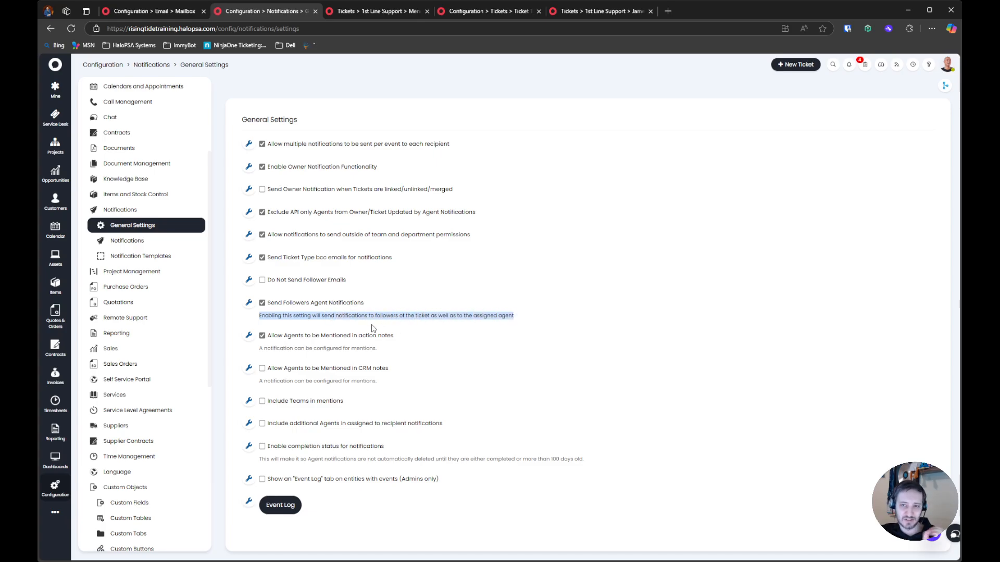
pyautogui.click(551, 319)
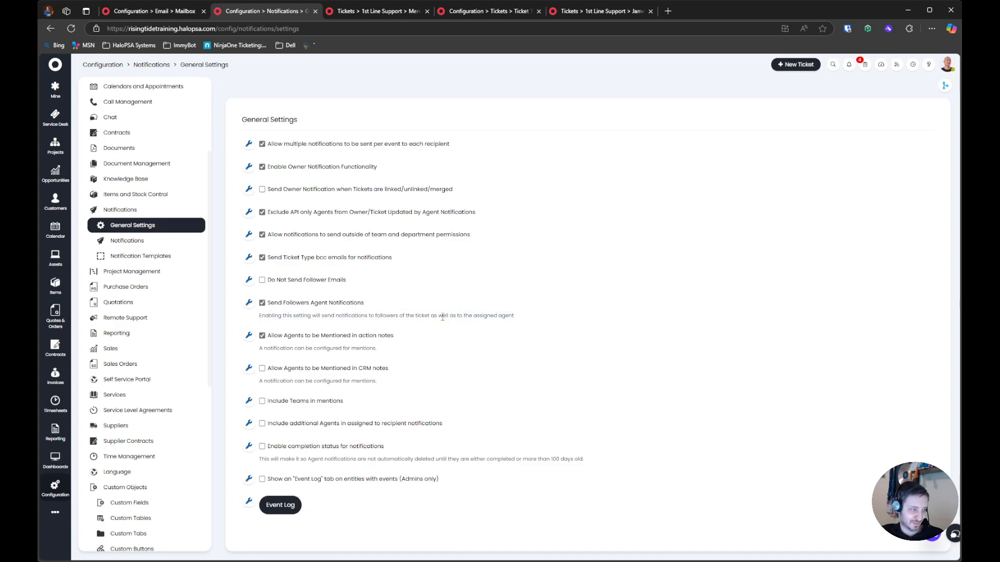
# Enable "Allow Agents to be Mentioned in CRM notes" and "Include Teams in mentions"
pyautogui.click(281, 370)
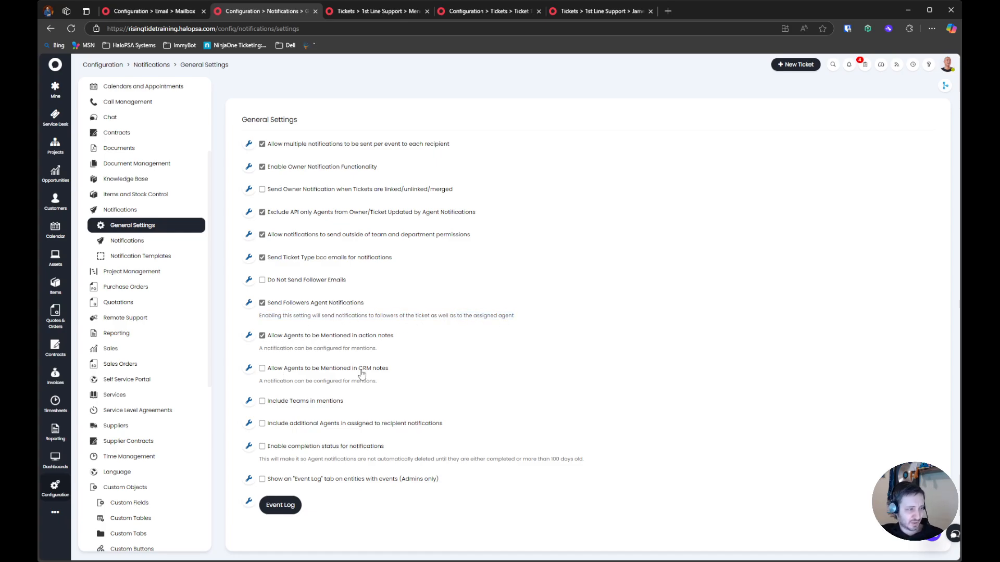
pyautogui.moveTo(408, 374); pyautogui.dragTo(245, 345)
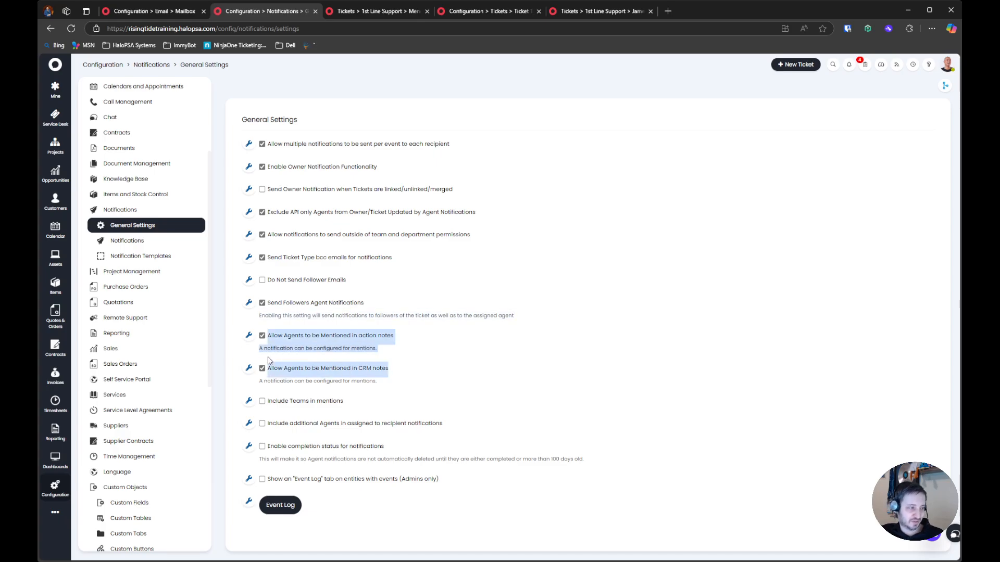
pyautogui.click(363, 401)
pyautogui.moveTo(380, 402); pyautogui.dragTo(255, 398)
pyautogui.click(381, 405)
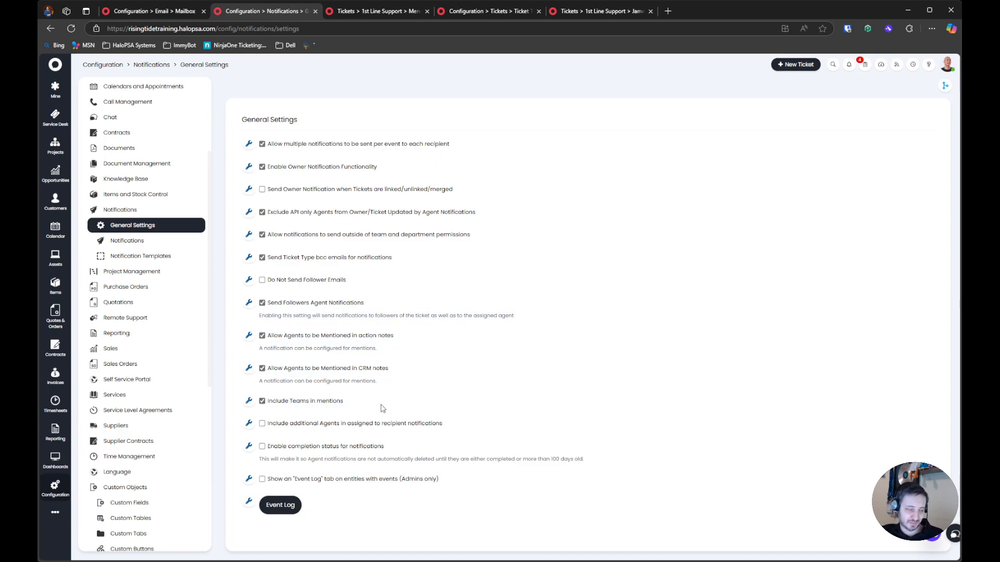
# Enable "Include additional Agents in assigned to recipient notifications"
pyautogui.moveTo(515, 435); pyautogui.dragTo(256, 396)
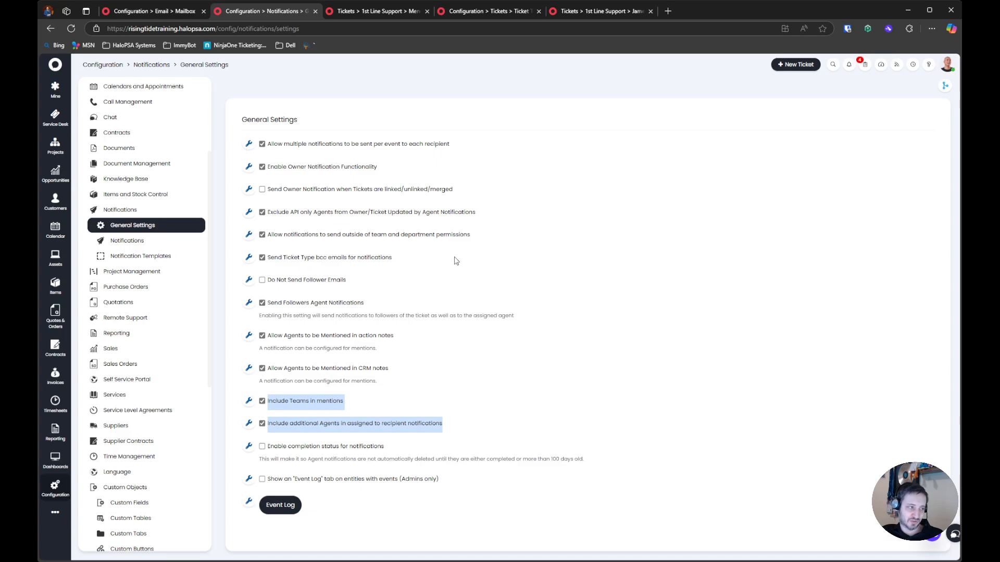
pyautogui.moveTo(387, 306)
pyautogui.mouseDown()
pyautogui.moveTo(291, 305)
pyautogui.moveTo(381, 316)
pyautogui.mouseUp()
pyautogui.moveTo(480, 426); pyautogui.dragTo(292, 431)
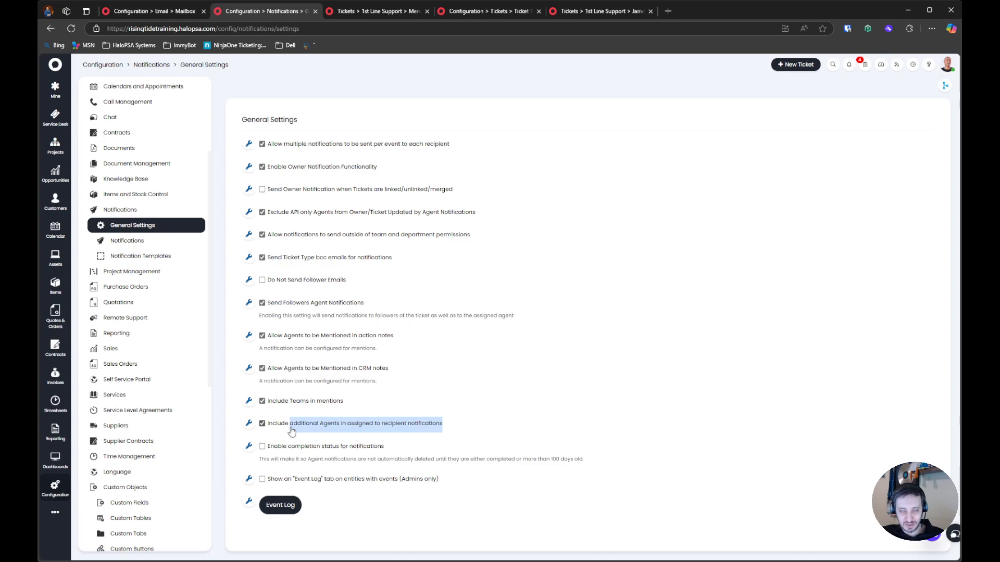
pyautogui.click(461, 435)
# Enable "Enable completion status for notifications" and view the agent's own notifications
pyautogui.moveTo(461, 434); pyautogui.dragTo(357, 449)
pyautogui.click(290, 448)
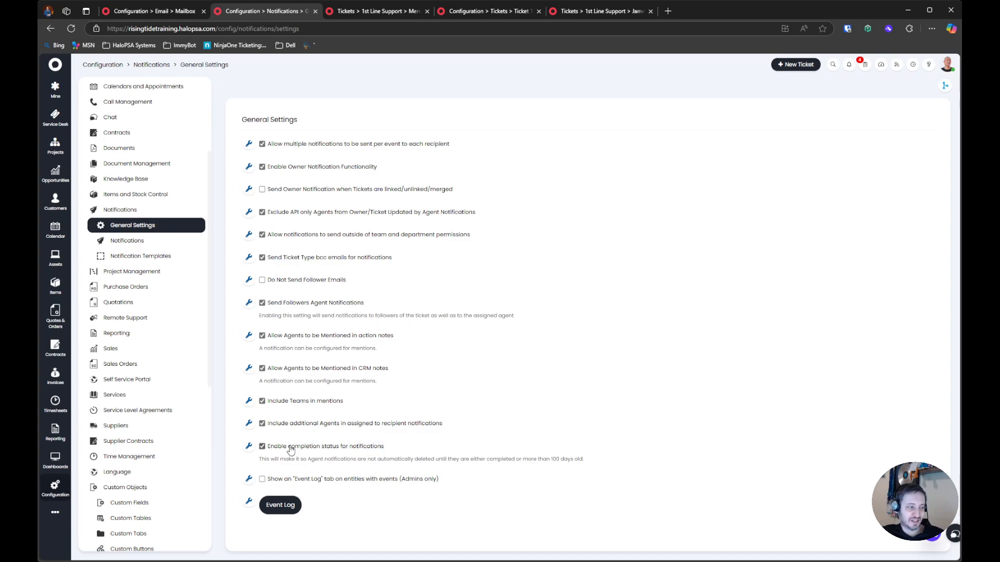
pyautogui.click(849, 66)
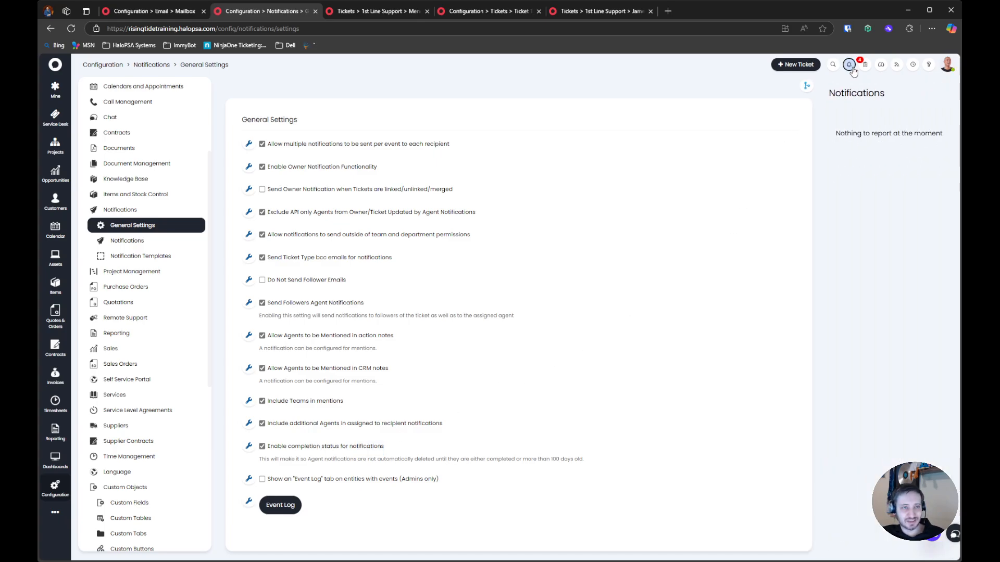
pyautogui.click(852, 68)
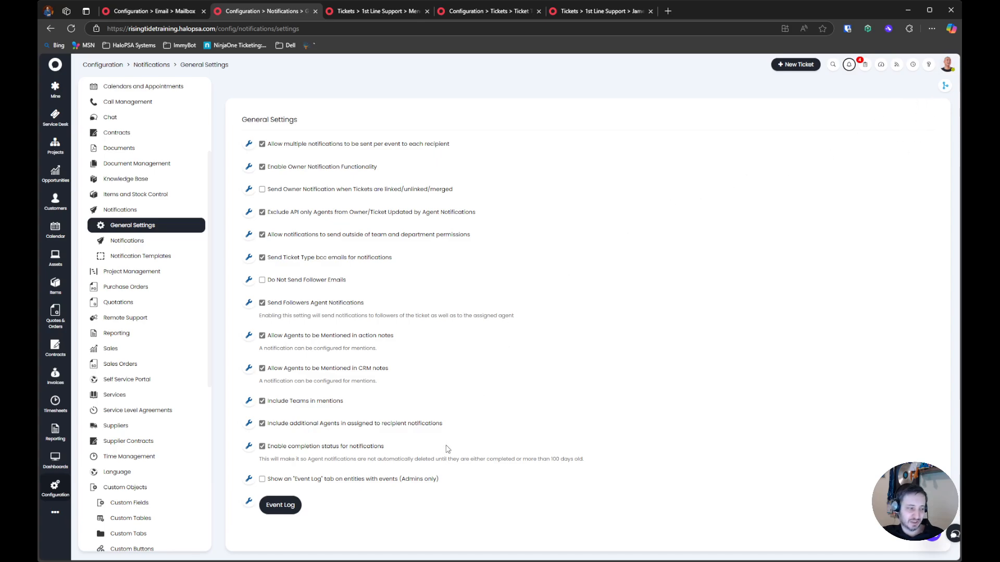
pyautogui.click(848, 64)
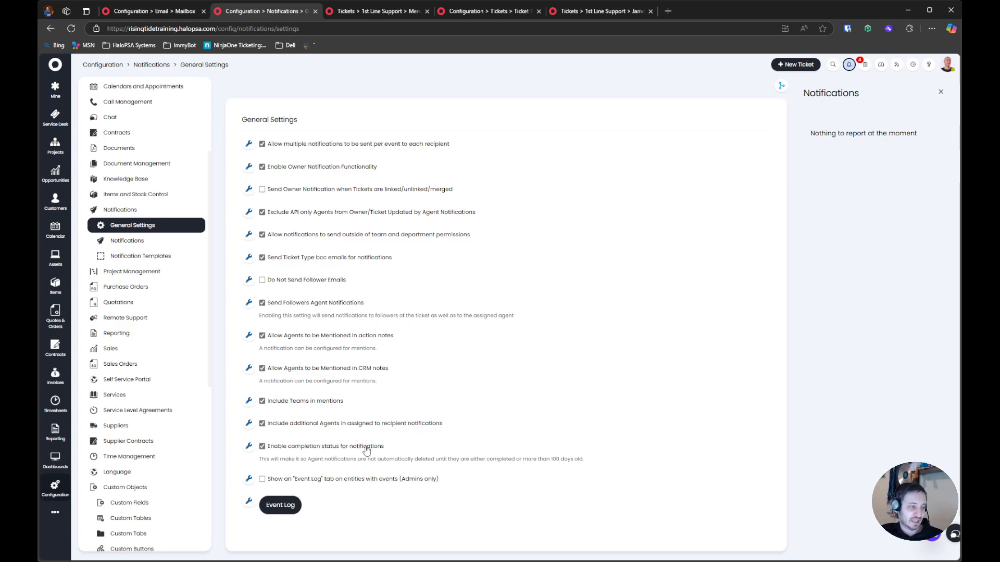
# Enable "Show an "Event Log" tab on entities with events (Admins only)" and close the agent's notifications
pyautogui.click(308, 482)
pyautogui.moveTo(462, 484); pyautogui.dragTo(260, 485)
pyautogui.click(523, 485)
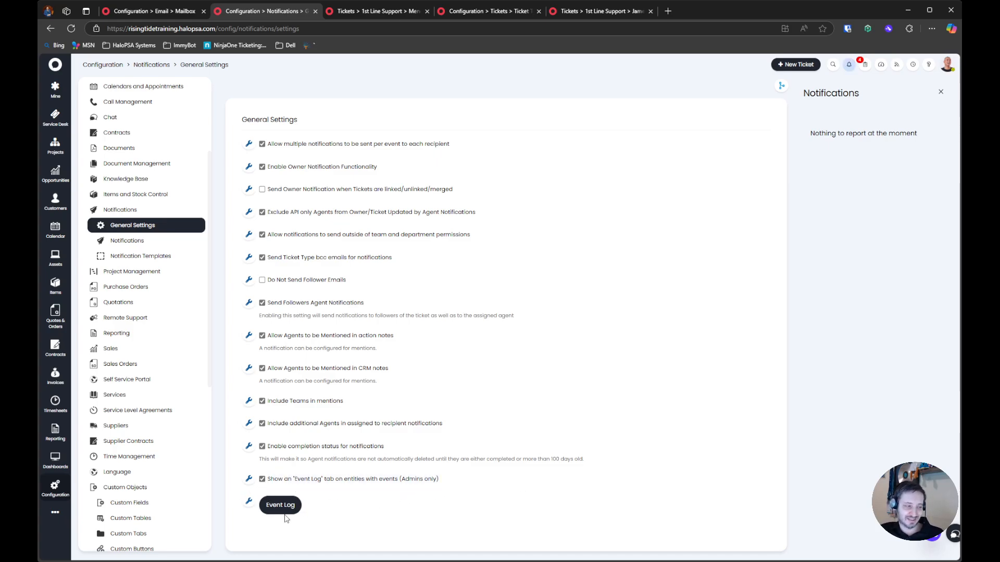
pyautogui.moveTo(470, 488); pyautogui.dragTo(276, 478)
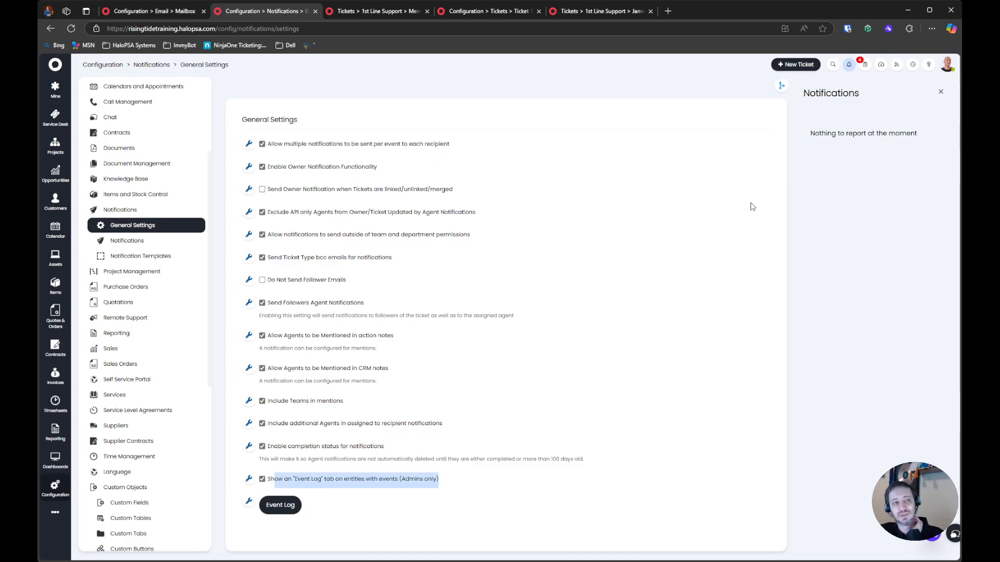
pyautogui.click(940, 92)
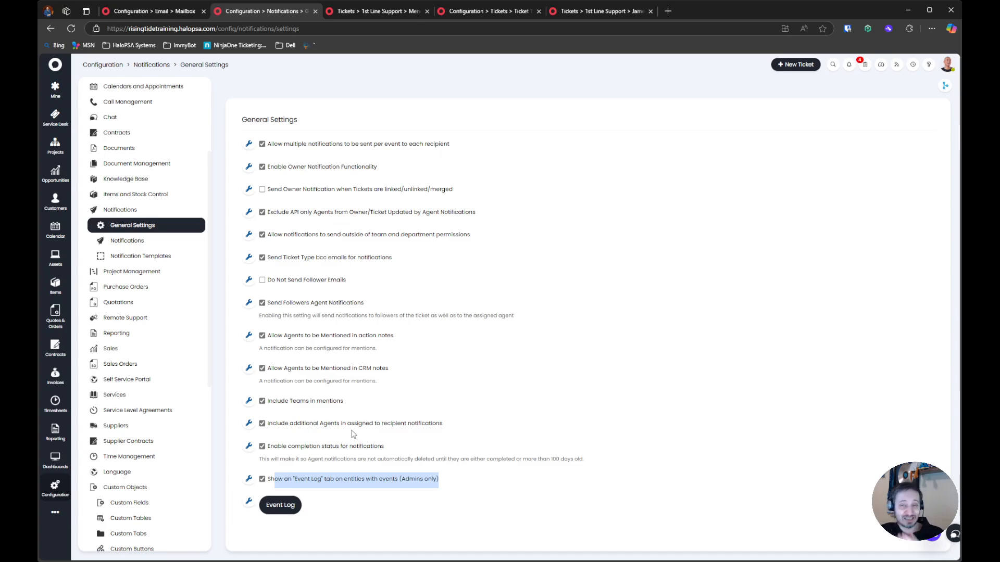
# Open the notification templates and look through the list of available templates
pyautogui.click(165, 256)
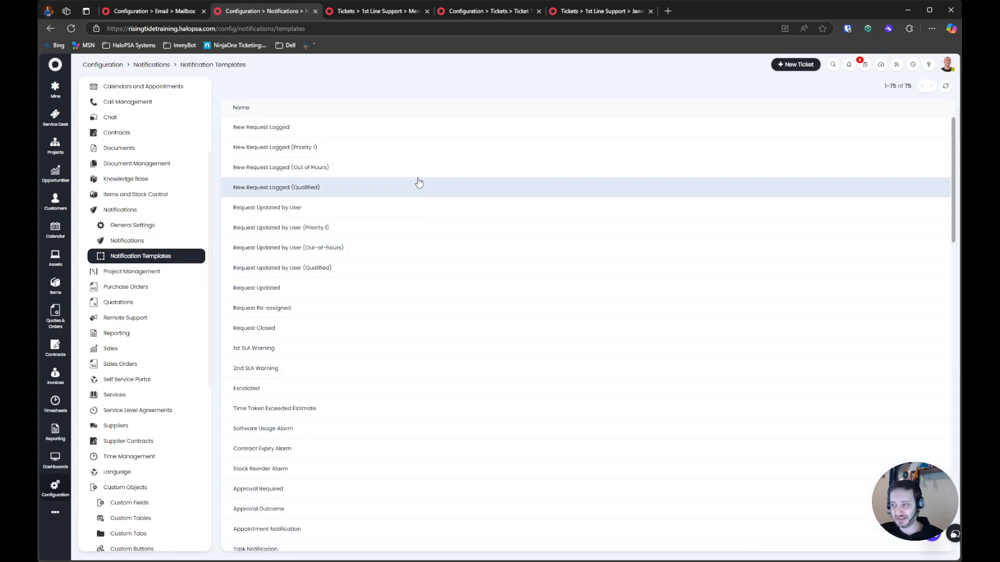
pyautogui.scroll(-5, 392, 208)
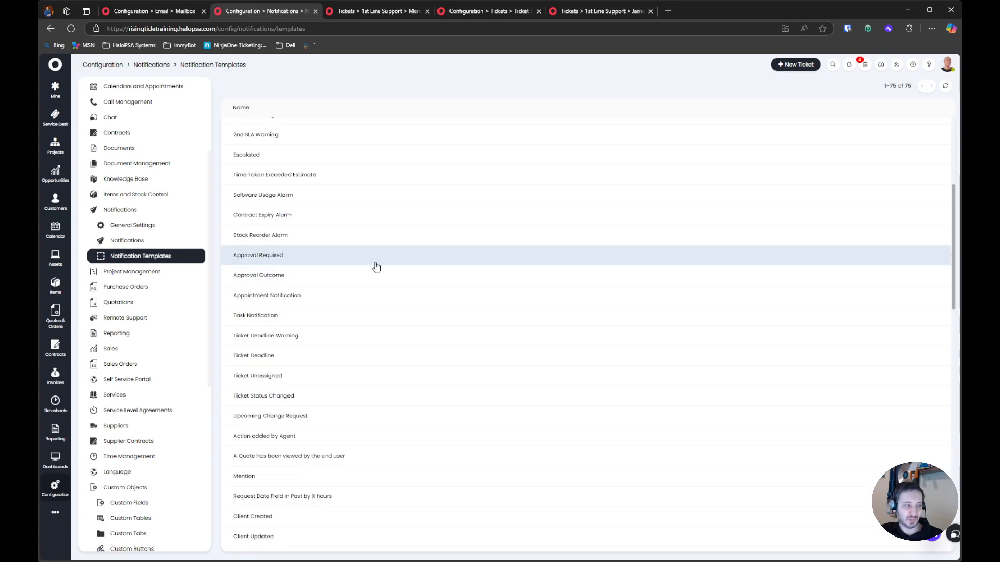
pyautogui.scroll(5, 376, 266)
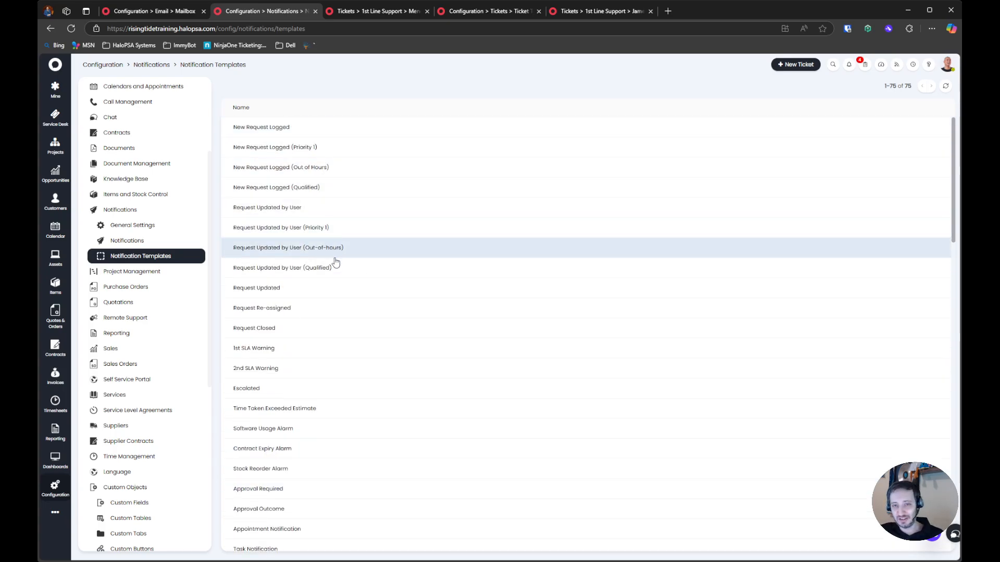
pyautogui.scroll(-3, 346, 304)
pyautogui.scroll(3, 328, 281)
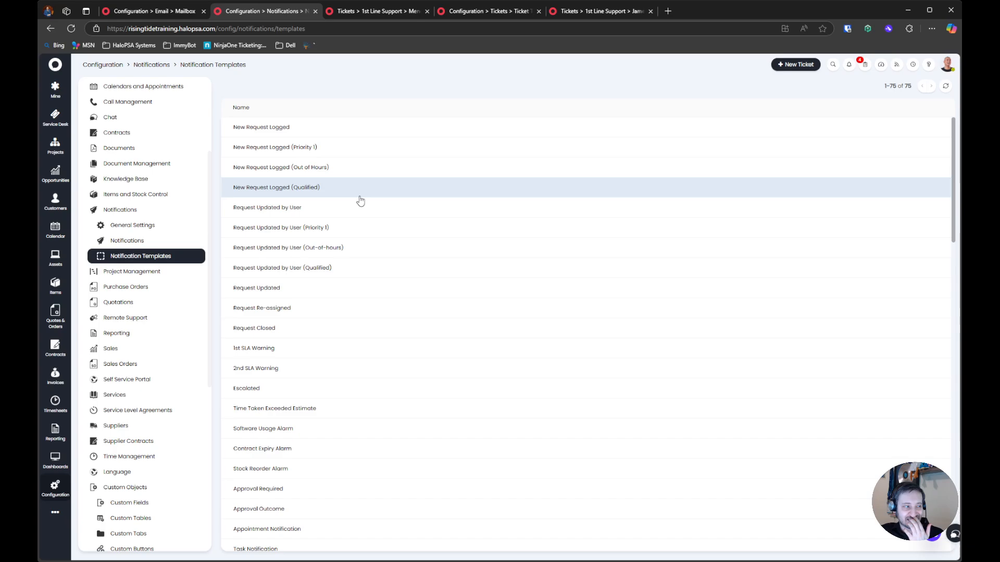
pyautogui.scroll(-1, 354, 273)
pyautogui.scroll(-10, 354, 273)
pyautogui.scroll(-7, 354, 272)
pyautogui.scroll(10, 353, 273)
pyautogui.scroll(8, 348, 270)
# Edit the New Request Logged template and insert "$SERIOUSNESS priority" before "request" in its message
pyautogui.click(328, 138)
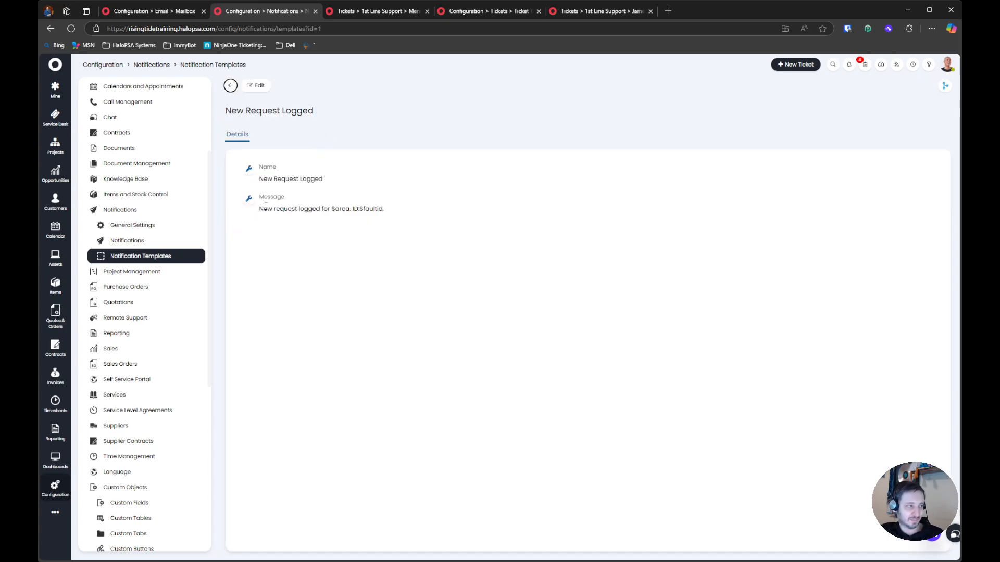
pyautogui.moveTo(258, 209); pyautogui.dragTo(424, 223)
pyautogui.click(257, 86)
pyautogui.click(499, 210)
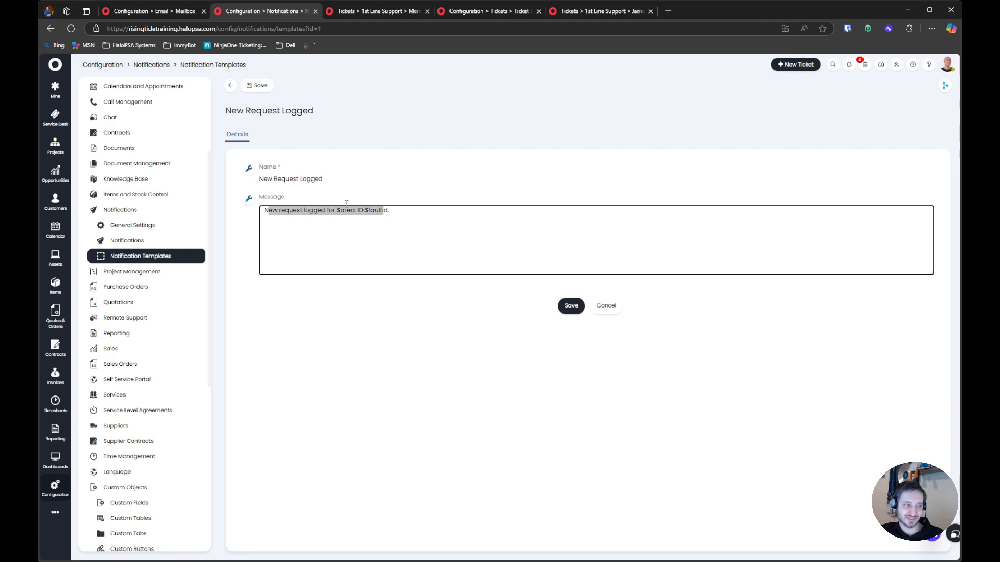
pyautogui.click(443, 225)
pyautogui.click(276, 210)
pyautogui.write('$R')
pyautogui.write('ERIOUSNESS')
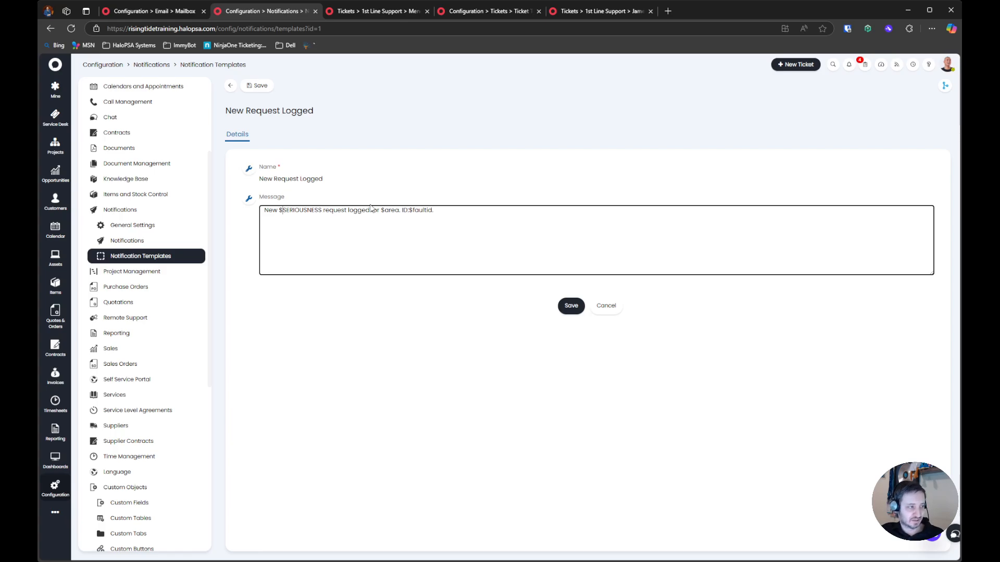
pyautogui.write('priority')
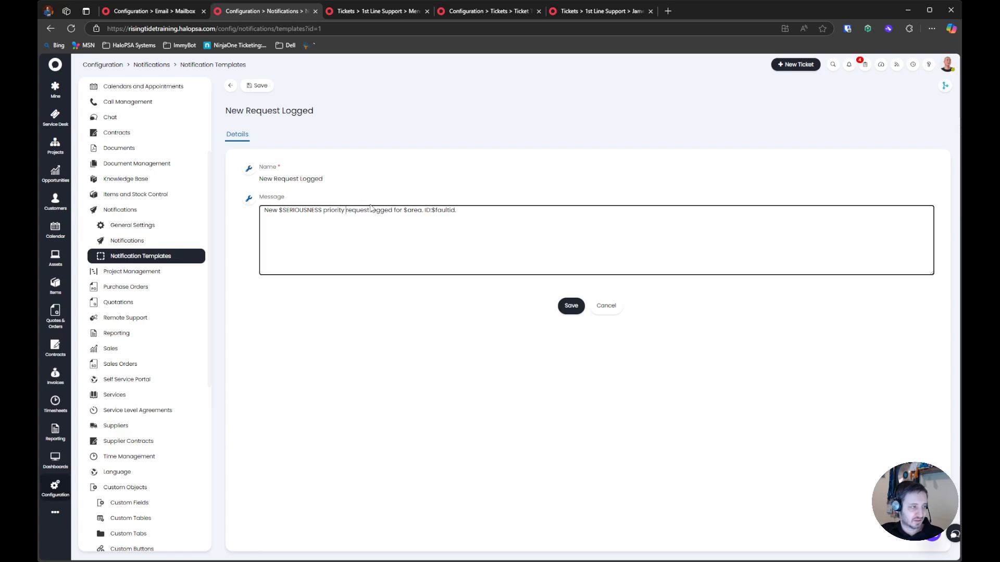
# Insert "has been" before "logged" and "under $USERNAME" after "$area" in the template's message
pyautogui.click(371, 210)
pyautogui.write('has ')
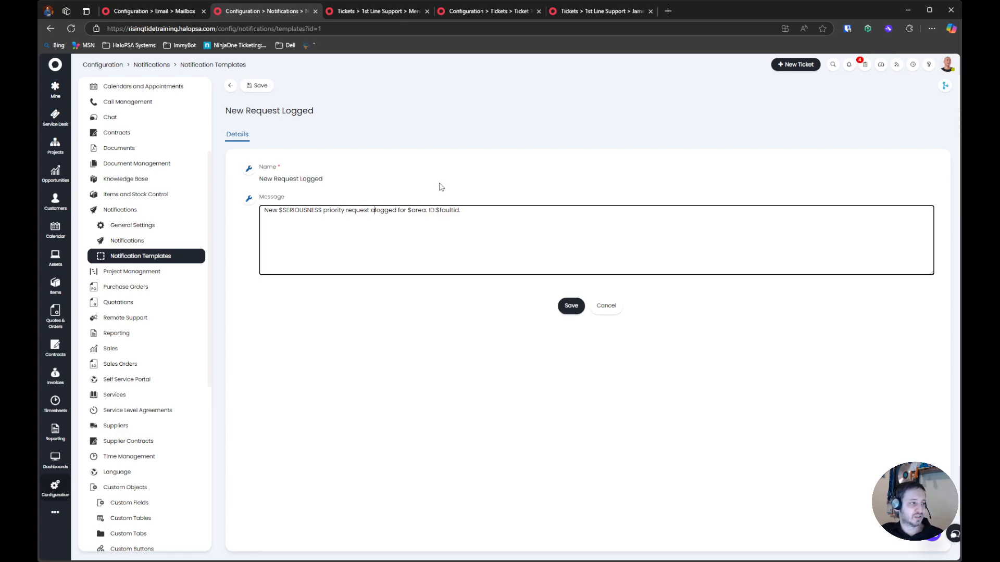
pyautogui.write('been ')
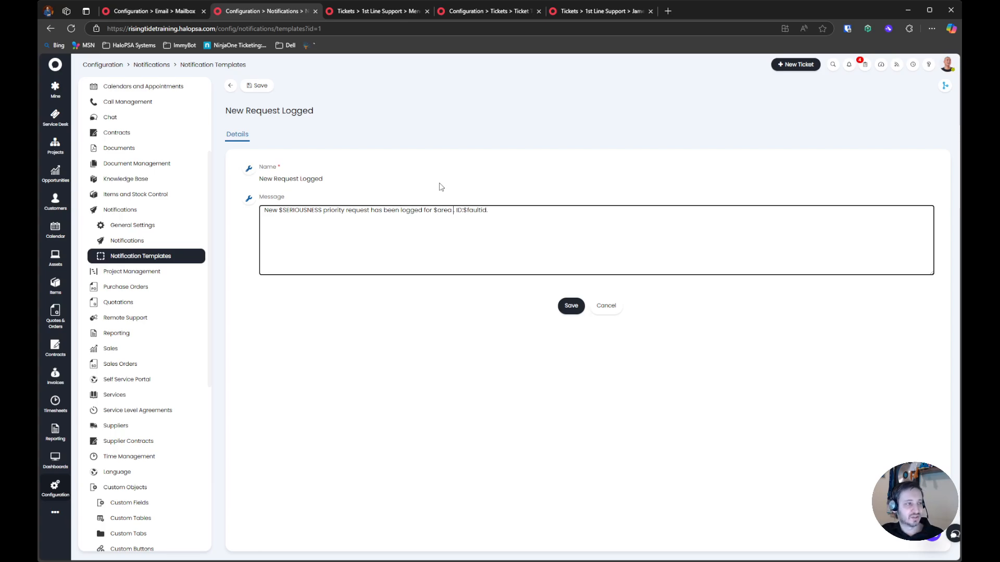
pyautogui.write(' under $ ')
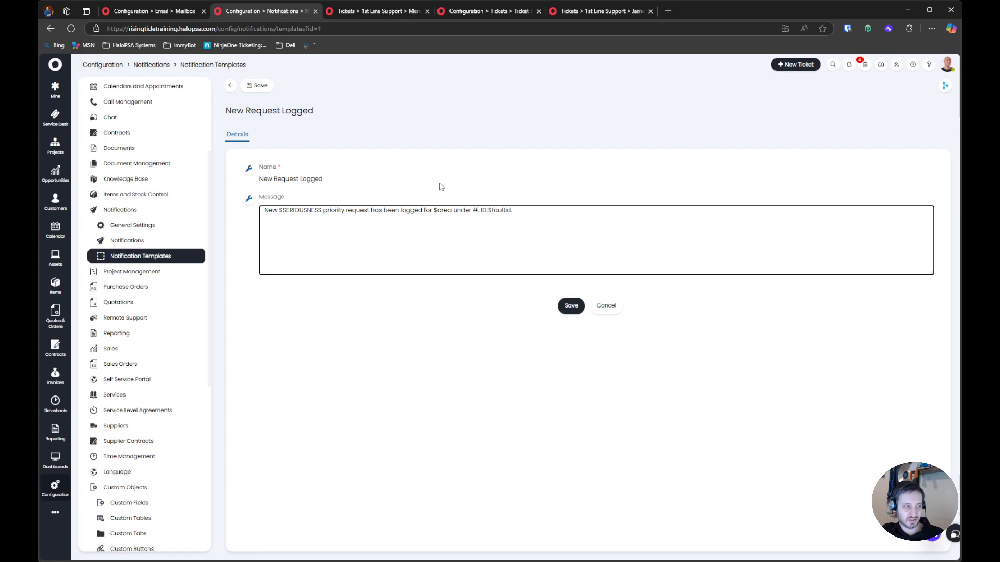
pyautogui.write('USE.')
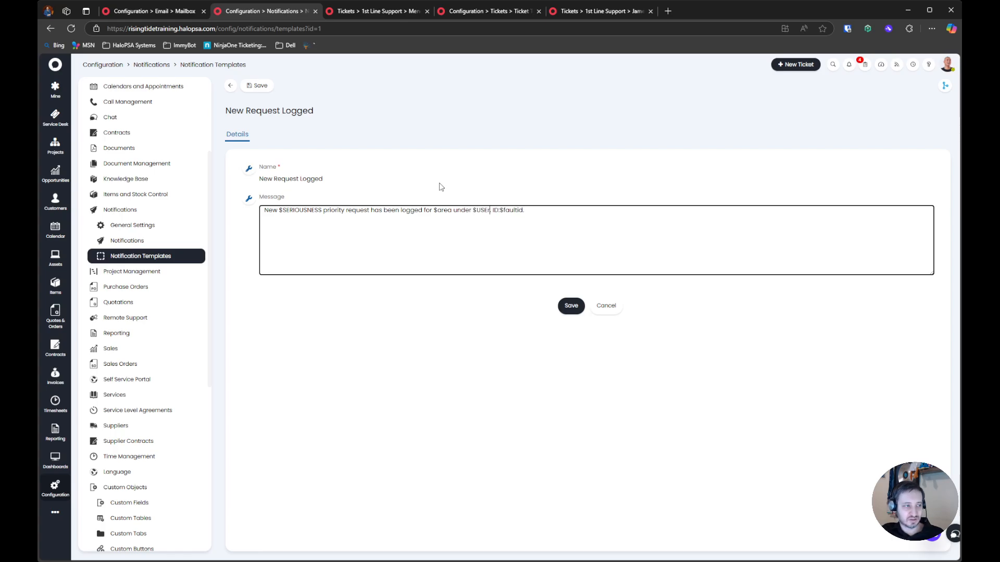
pyautogui.write('RNAME')
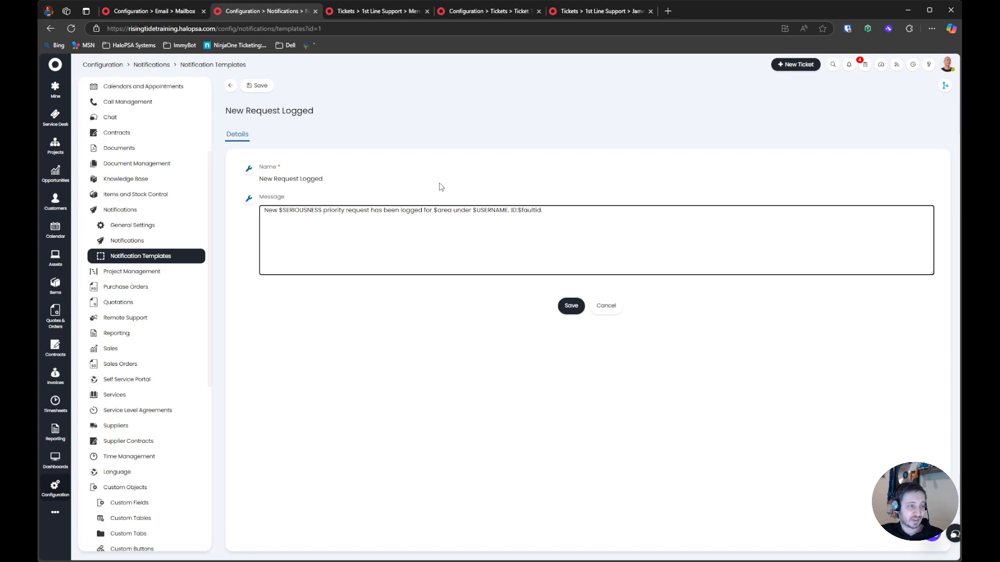
pyautogui.moveTo(511, 209); pyautogui.dragTo(588, 207)
pyautogui.click(544, 215)
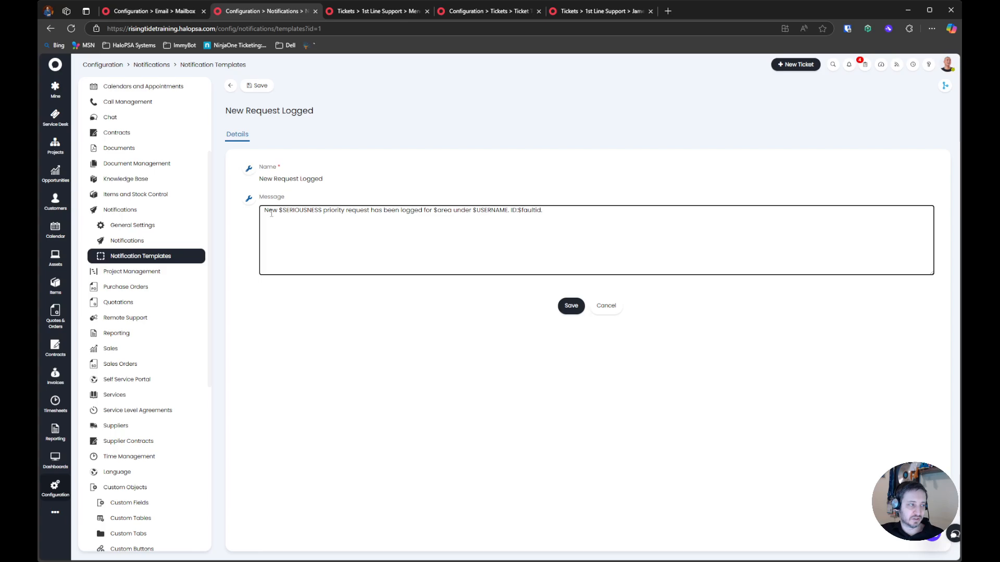
# Add ", with subject of $SYMPTOM." after "$USERNAME" in the message and save the New Request Logged template
pyautogui.click(512, 210)
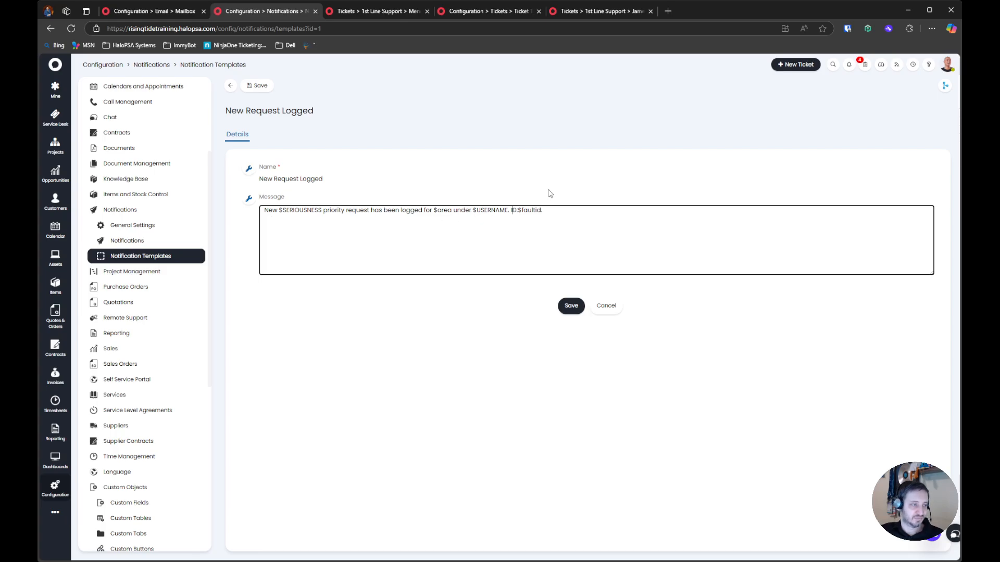
pyautogui.write(', with sub')
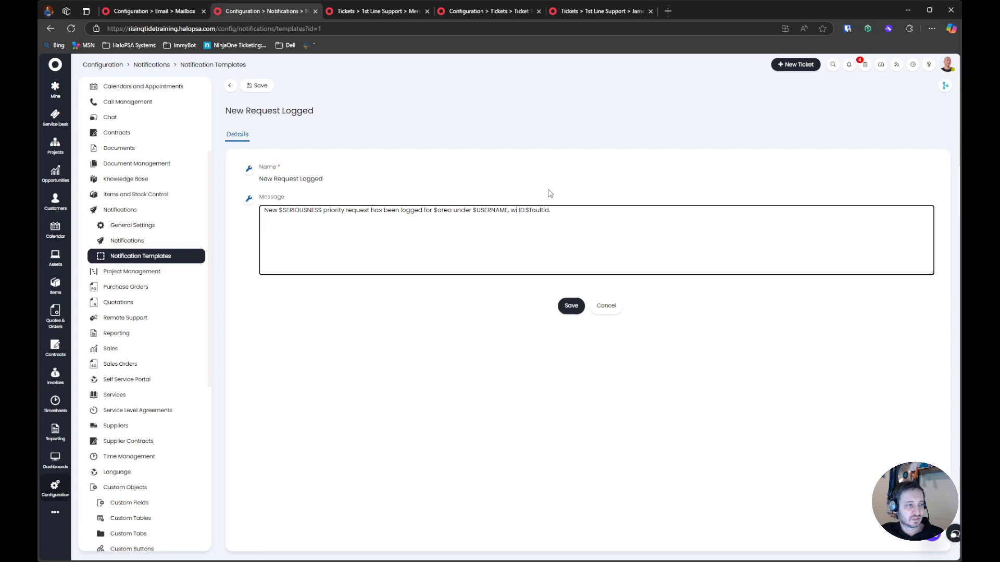
pyautogui.write('ject of $SYMPTOM')
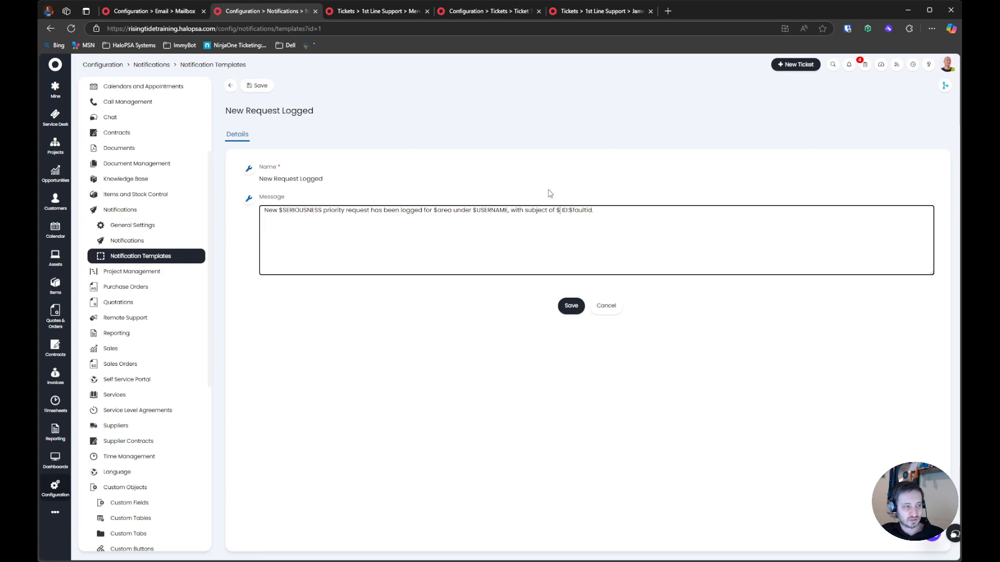
pyautogui.write(',')
pyautogui.moveTo(632, 210); pyautogui.dragTo(259, 204)
pyautogui.click(580, 304)
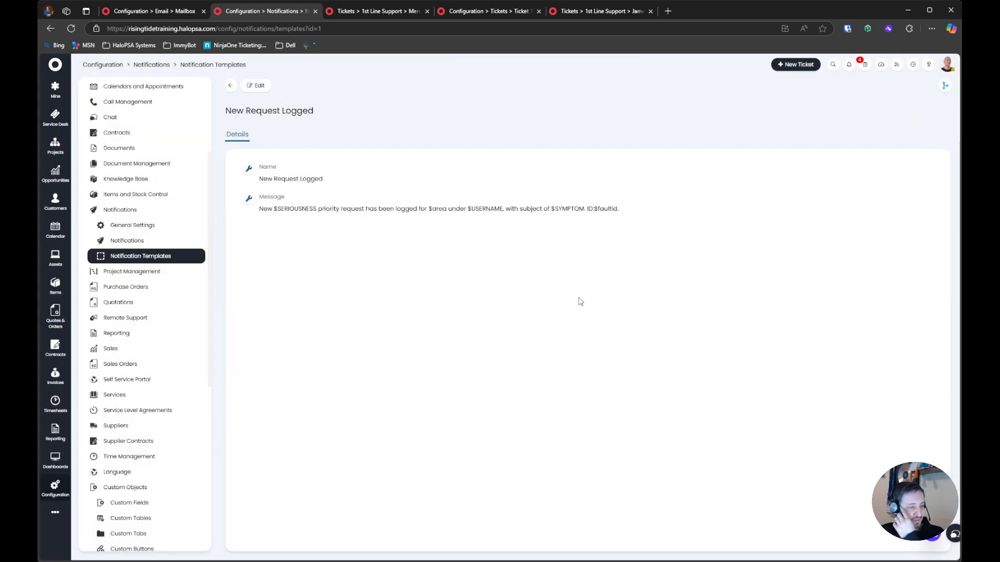
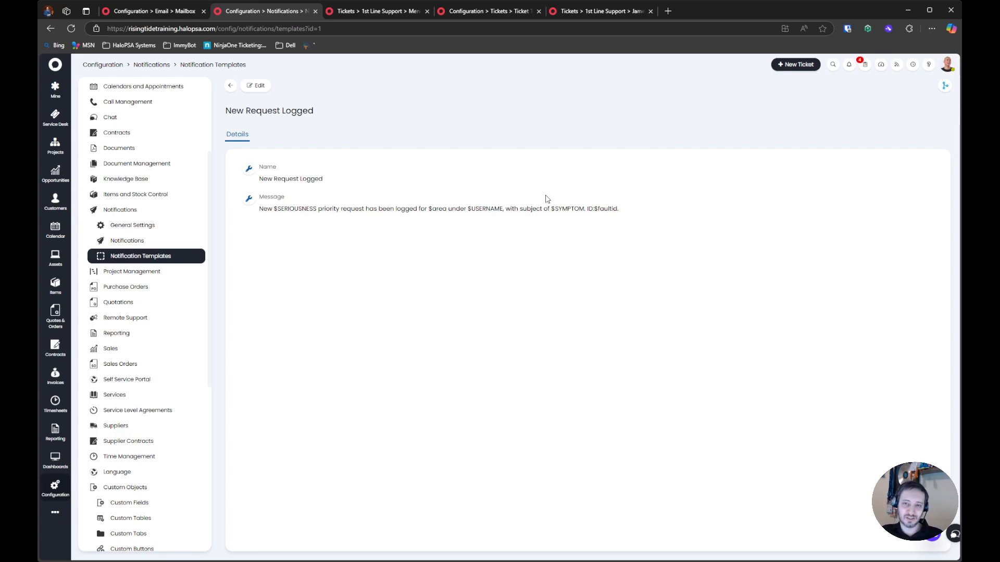
# Edit the Request Updated by User notification template and replace the $username variable in its message with $actionwho
pyautogui.tripleClick(552, 234)
pyautogui.click(486, 230)
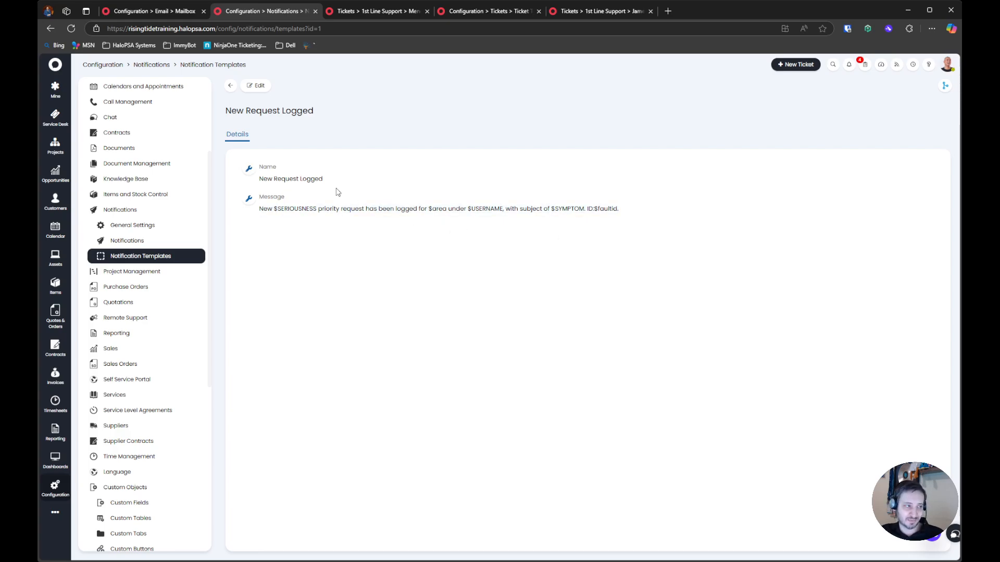
pyautogui.click(231, 85)
pyautogui.click(319, 211)
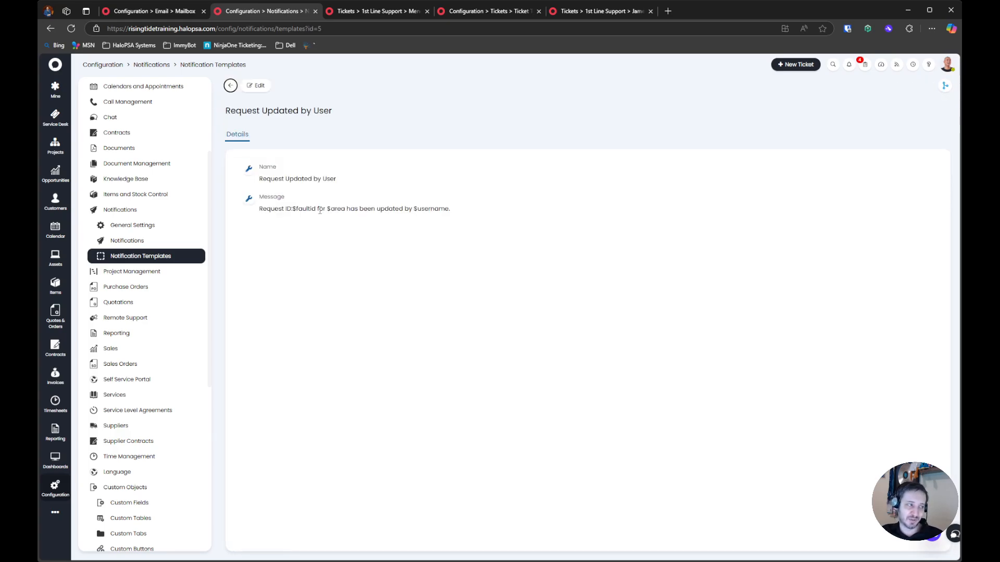
pyautogui.click(257, 85)
pyautogui.moveTo(499, 211); pyautogui.dragTo(407, 211)
pyautogui.click(391, 217)
pyautogui.moveTo(500, 210); pyautogui.dragTo(520, 211)
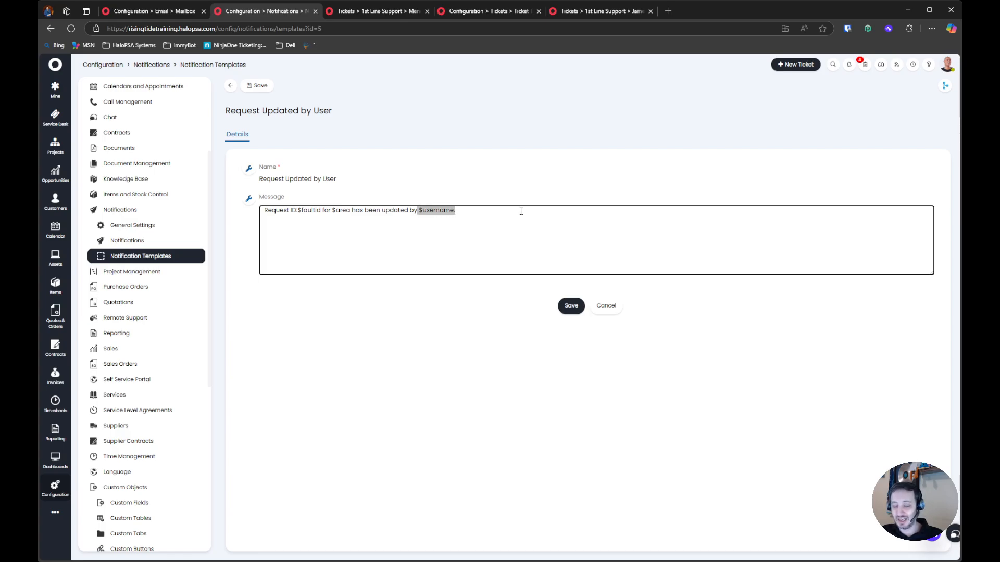
pyautogui.click(470, 213)
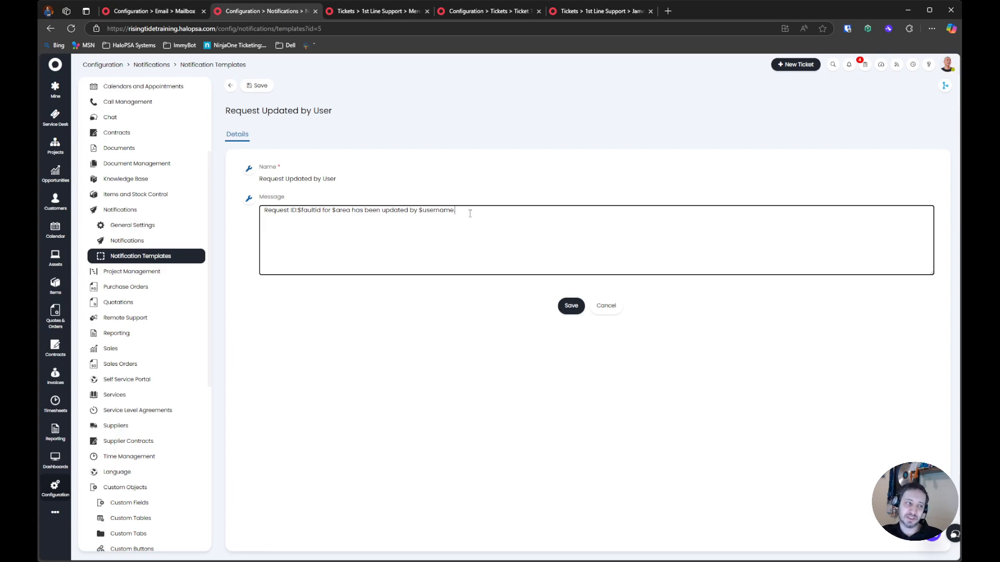
pyautogui.doubleClick(444, 211)
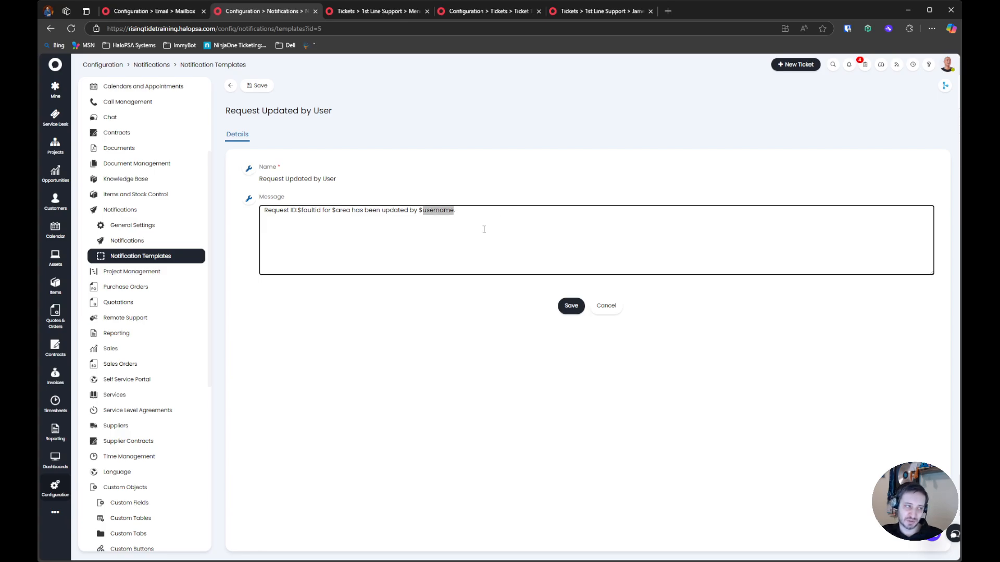
pyautogui.write('actionwho')
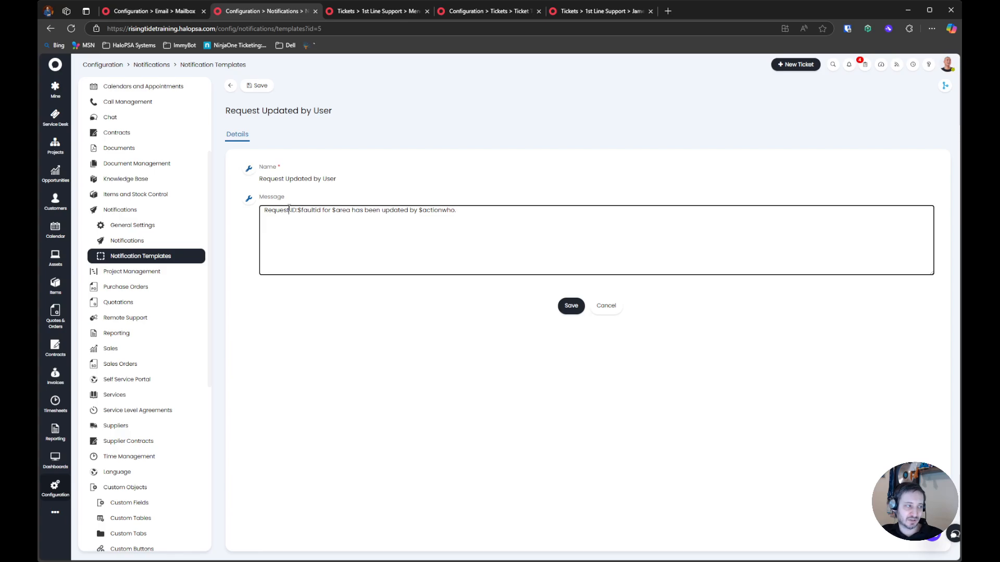
# Insert $SYMPTOM in double quotes between "Request" and "ID:$faultid" in the message and save the Request Updated by User template
pyautogui.write('"$SYMPT')
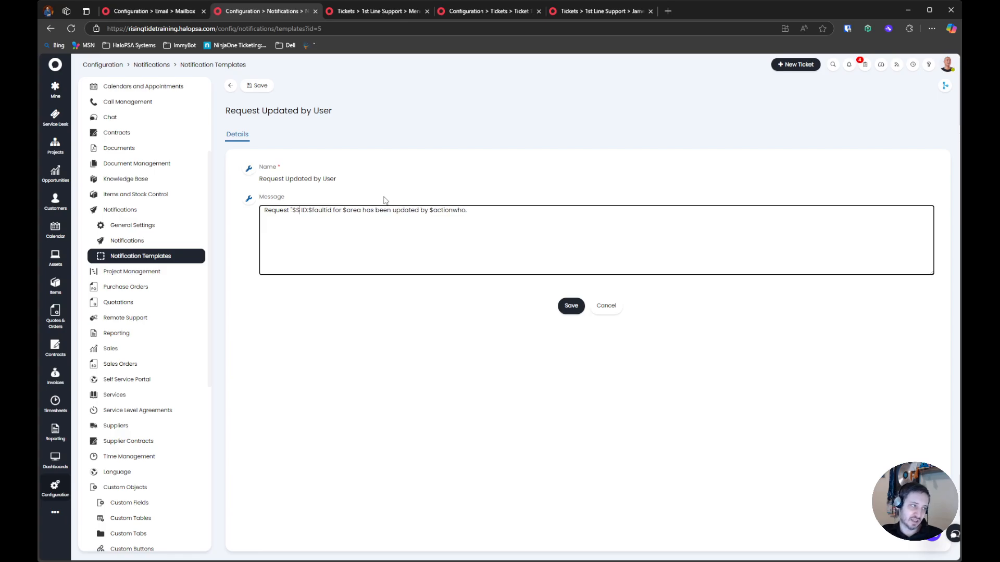
pyautogui.write('OM"')
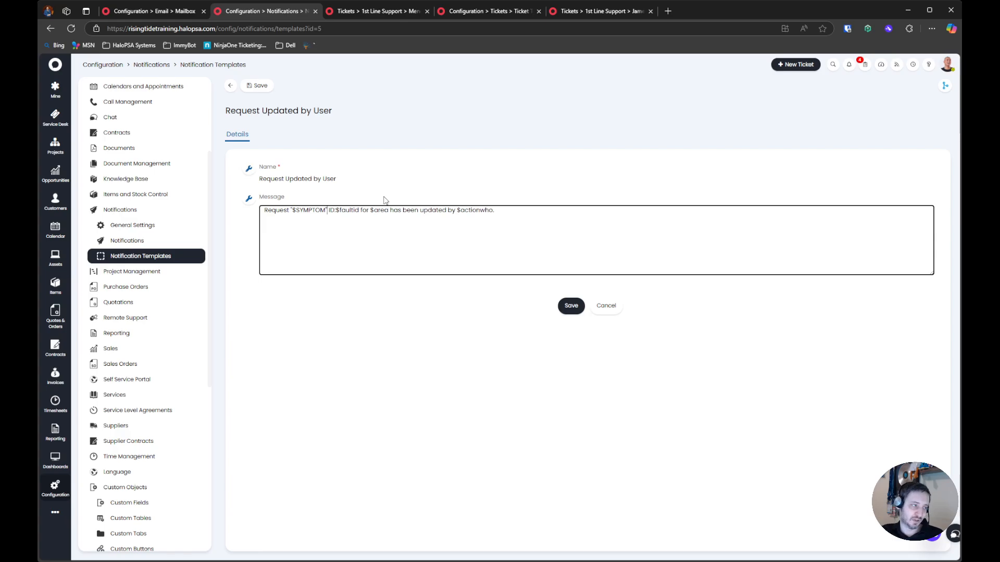
pyautogui.click(503, 219)
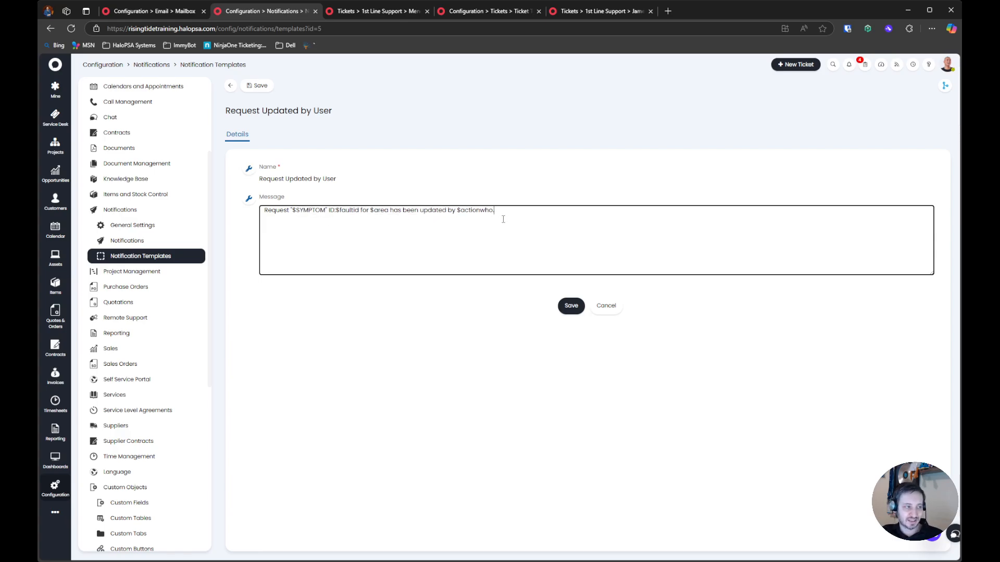
pyautogui.click(562, 305)
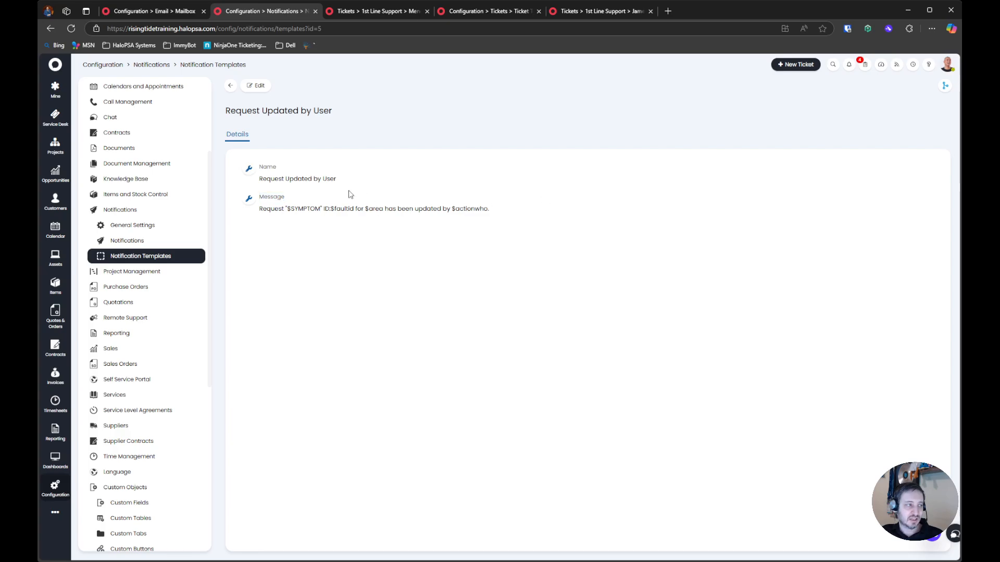
# Review the message of the New Request Logged notification template and return to the template list
pyautogui.click(230, 85)
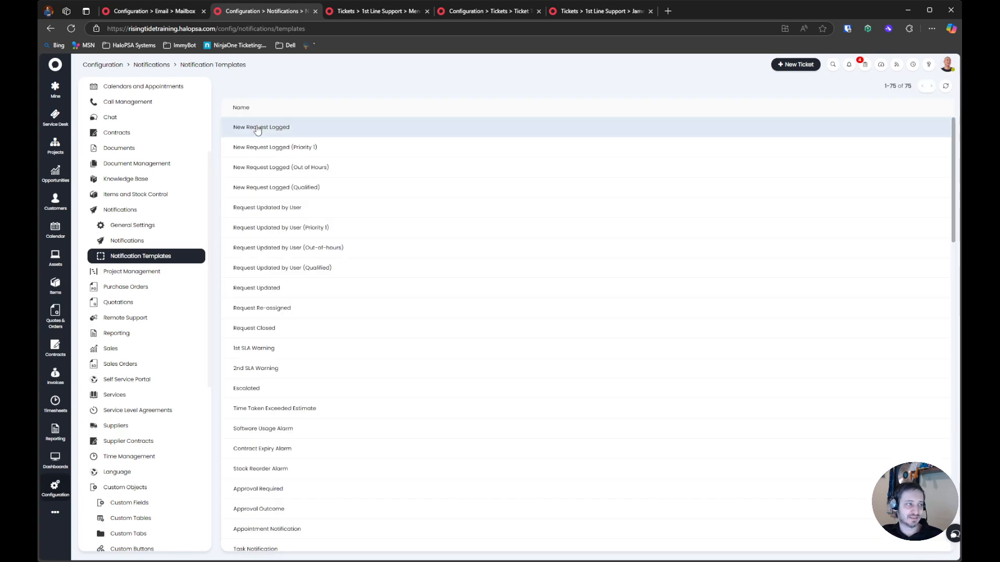
pyautogui.click(304, 130)
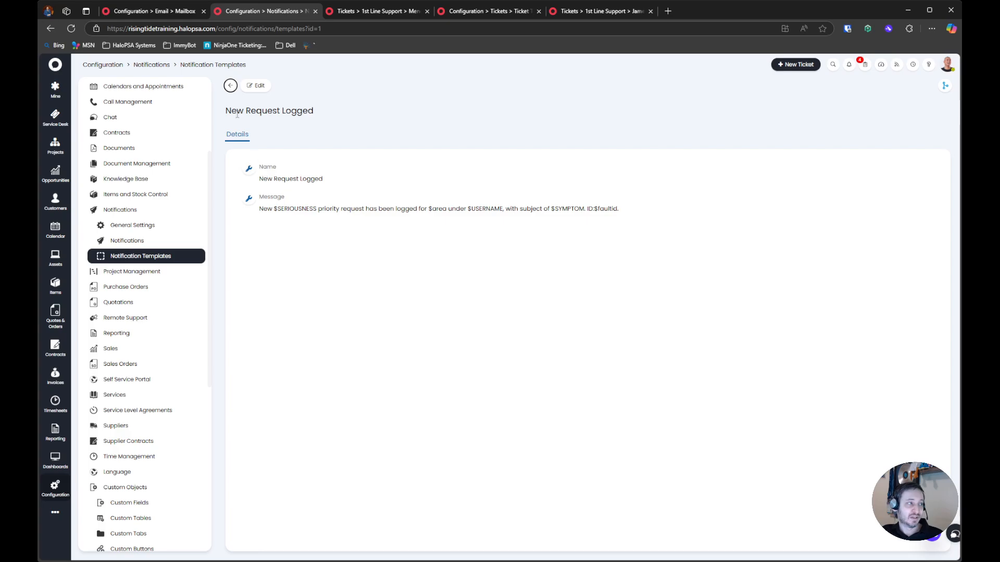
pyautogui.click(230, 85)
# Open the Email configuration in a new browser tab and go to its email templates
pyautogui.scroll(3, 138, 213)
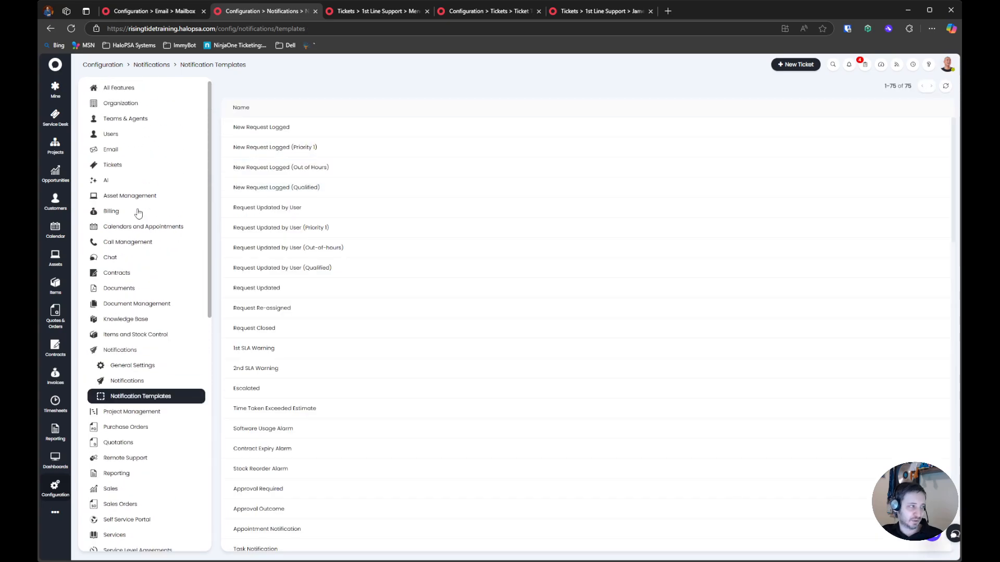
pyautogui.middleClick(135, 151)
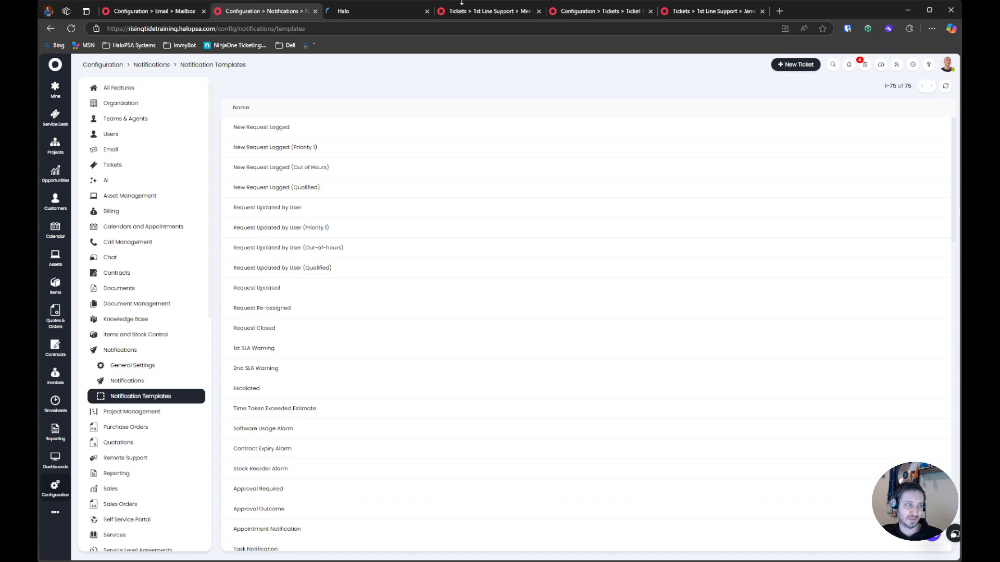
pyautogui.click(379, 12)
pyautogui.scroll(-15, 586, 388)
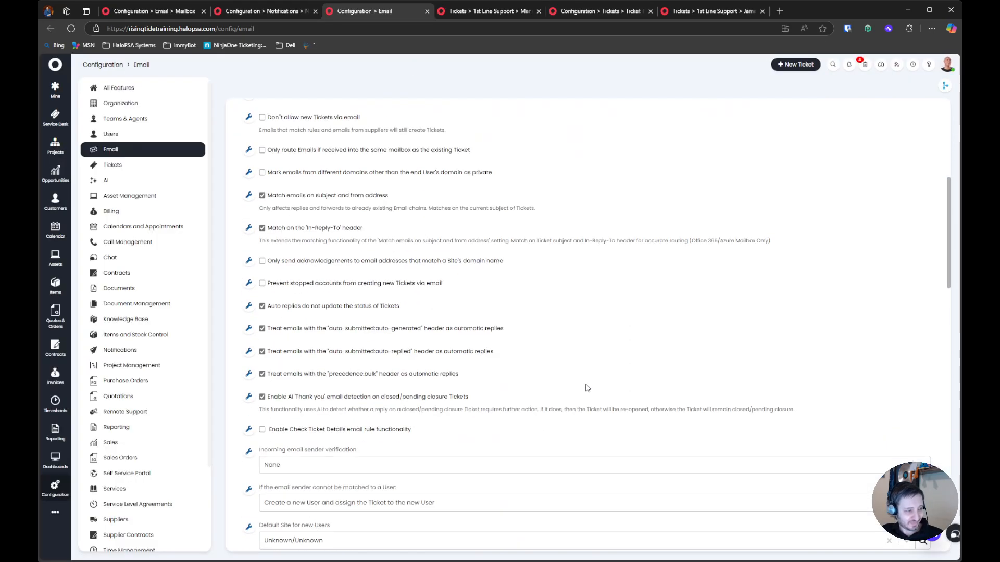
pyautogui.click(461, 471)
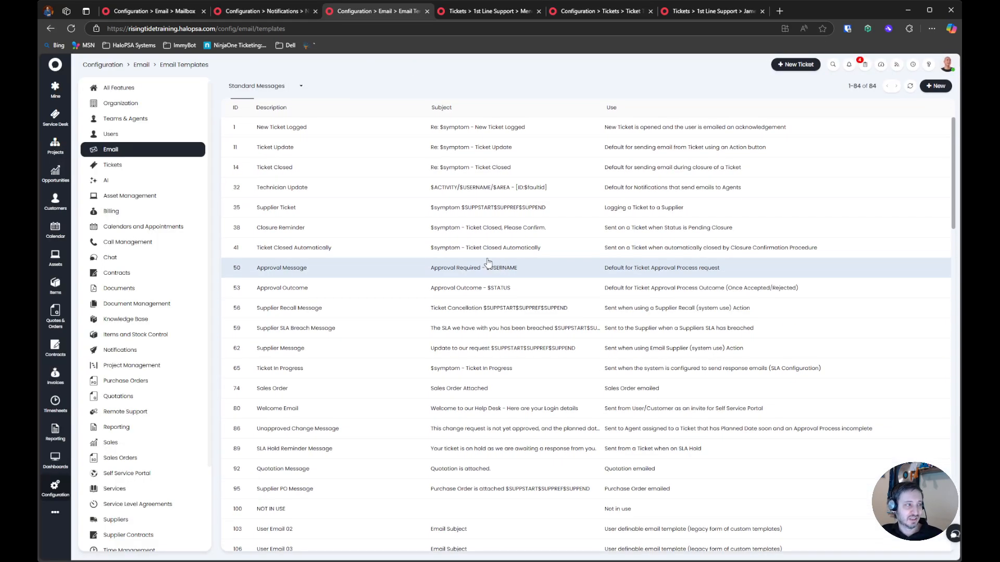
# Open the Ticket Update email template for editing and follow its link to the list of available variables
pyautogui.click(391, 147)
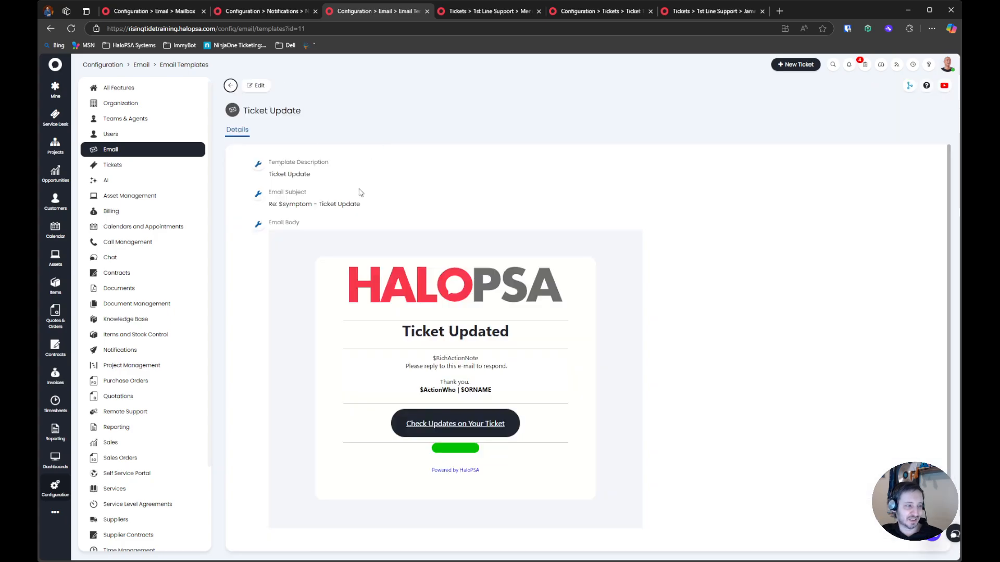
pyautogui.click(261, 86)
pyautogui.click(260, 87)
pyautogui.moveTo(255, 185); pyautogui.dragTo(529, 207)
pyautogui.click(255, 86)
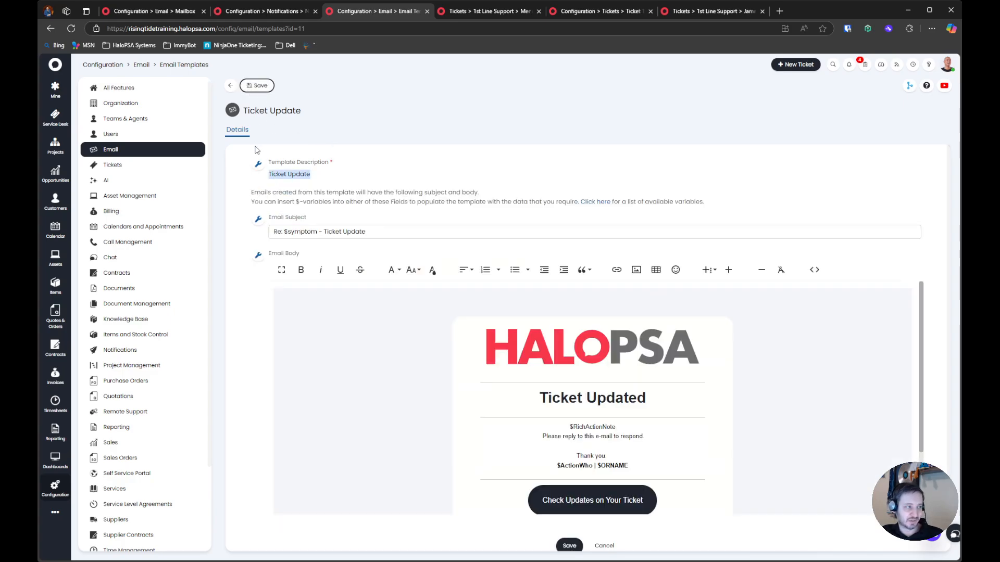
pyautogui.click(310, 189)
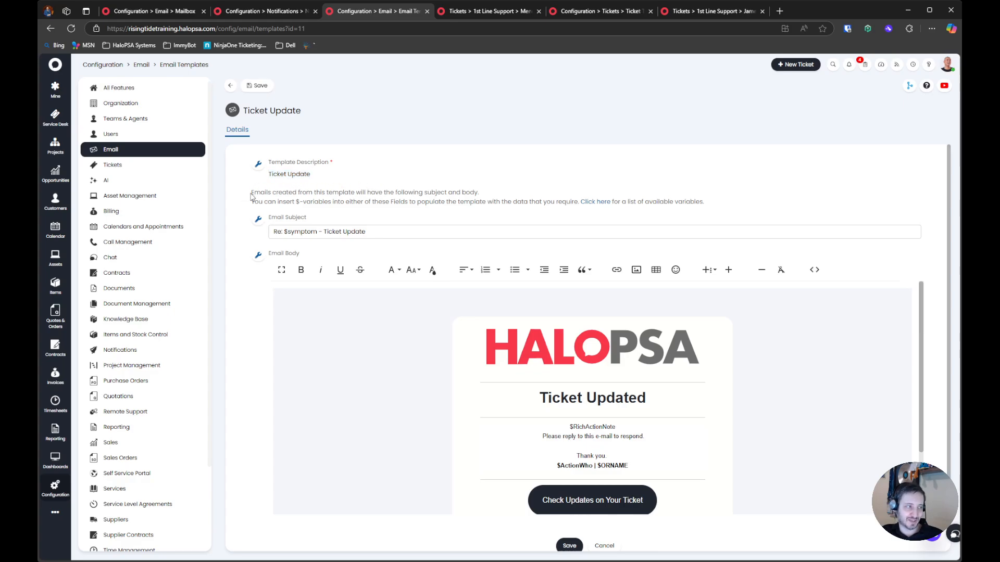
pyautogui.moveTo(260, 192); pyautogui.dragTo(480, 193)
pyautogui.moveTo(247, 203); pyautogui.dragTo(572, 204)
pyautogui.click(599, 203)
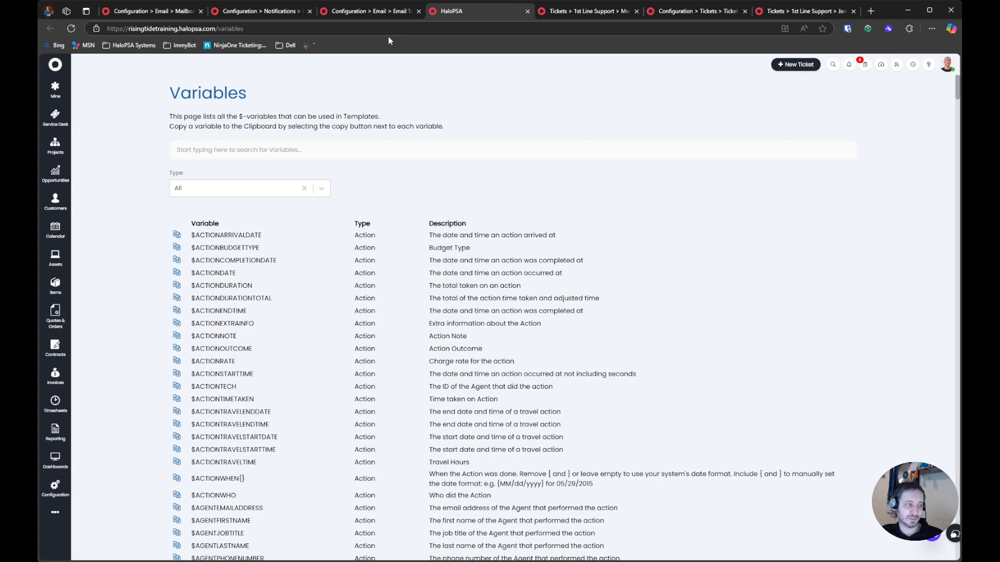
# Look through the type filter options on the Variables page without choosing one
pyautogui.moveTo(138, 173); pyautogui.dragTo(264, 180)
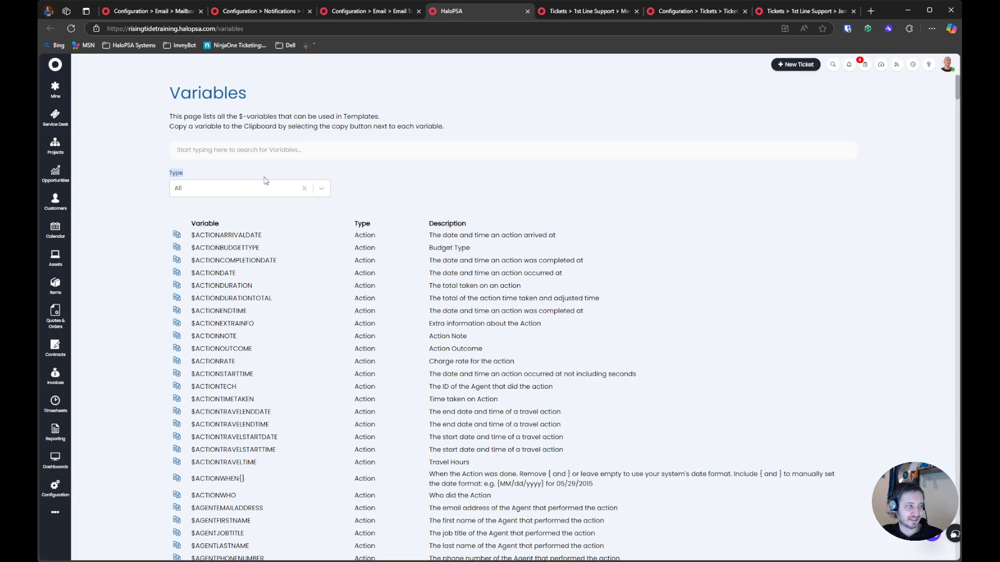
pyautogui.click(322, 189)
pyautogui.scroll(-5, 224, 244)
pyautogui.scroll(5, 224, 251)
pyautogui.scroll(-6, 223, 251)
pyautogui.click(399, 176)
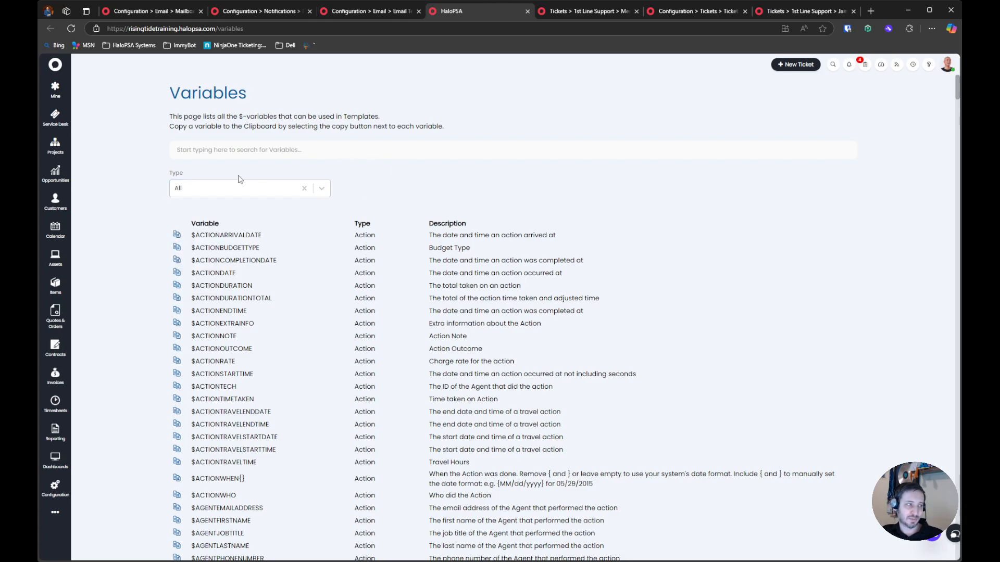
# Filter the variables by the Quotations type, set the filter back to All and look over the full list
pyautogui.click(224, 187)
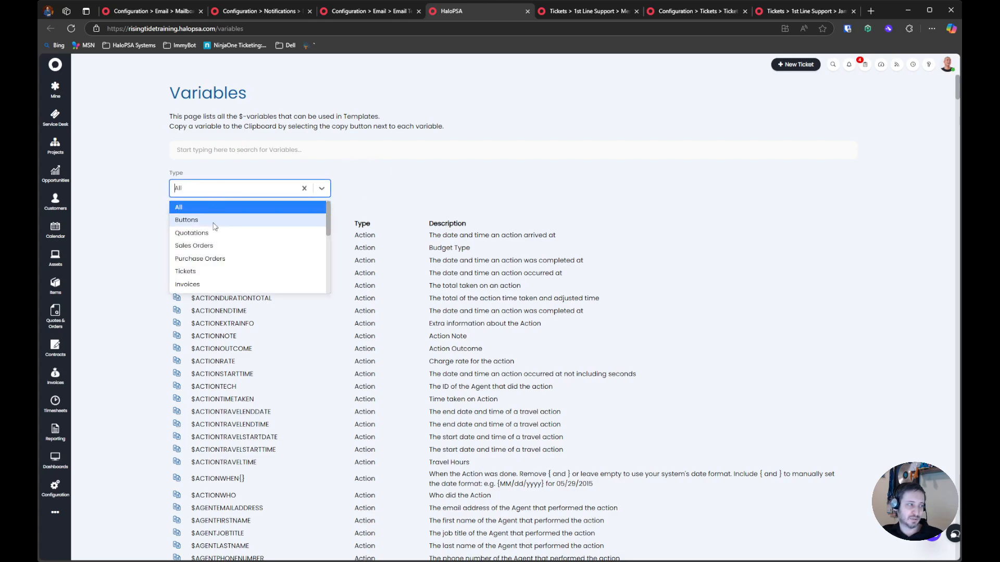
pyautogui.click(253, 233)
pyautogui.click(251, 186)
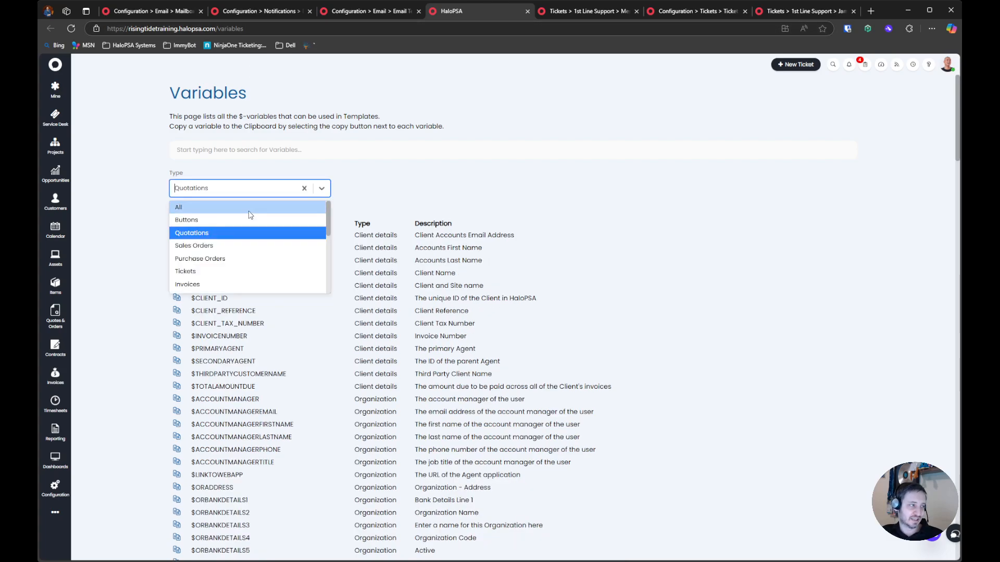
pyautogui.click(250, 211)
pyautogui.click(254, 193)
pyautogui.click(386, 194)
pyautogui.scroll(-2, 312, 231)
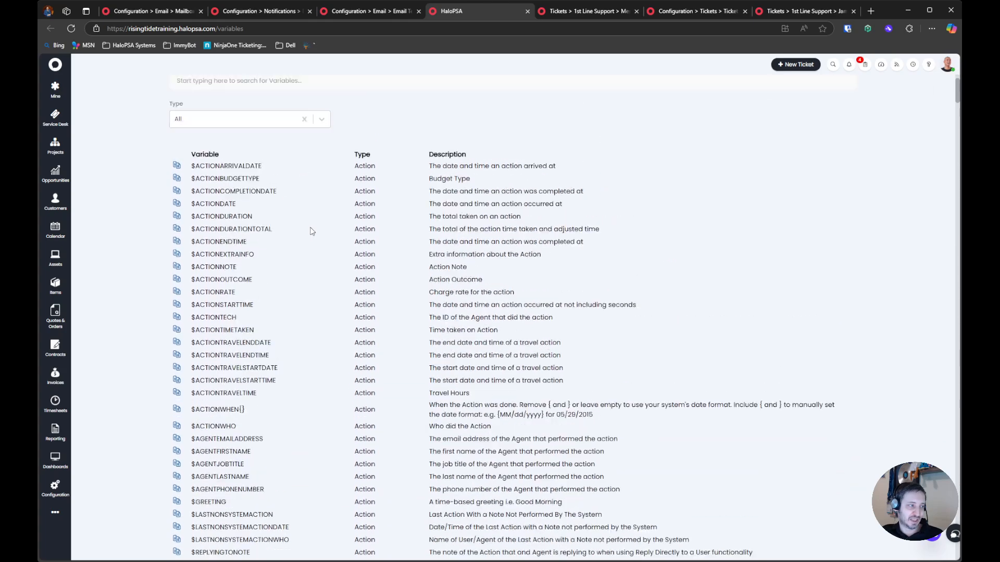
pyautogui.scroll(2, 310, 230)
# Search the variables for "serious" and examine the description of $SERIOUSNESS2
pyautogui.click(303, 149)
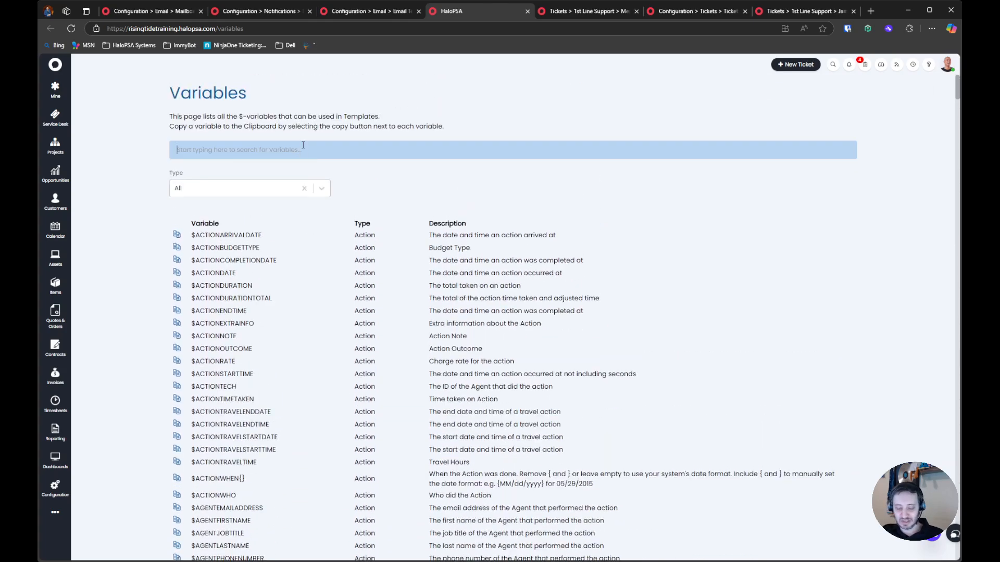
pyautogui.write('serious')
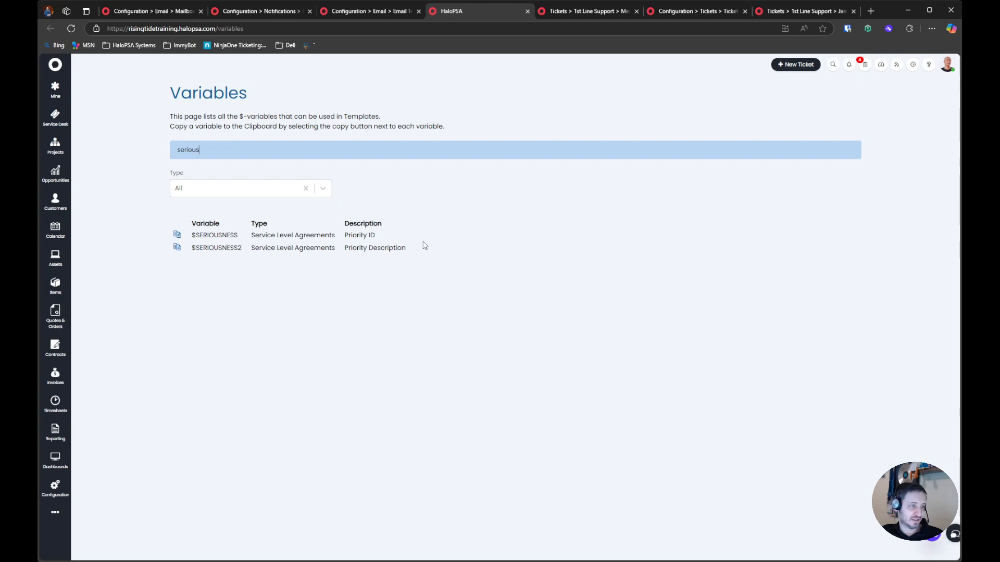
pyautogui.moveTo(409, 248); pyautogui.dragTo(345, 250)
pyautogui.click(227, 247)
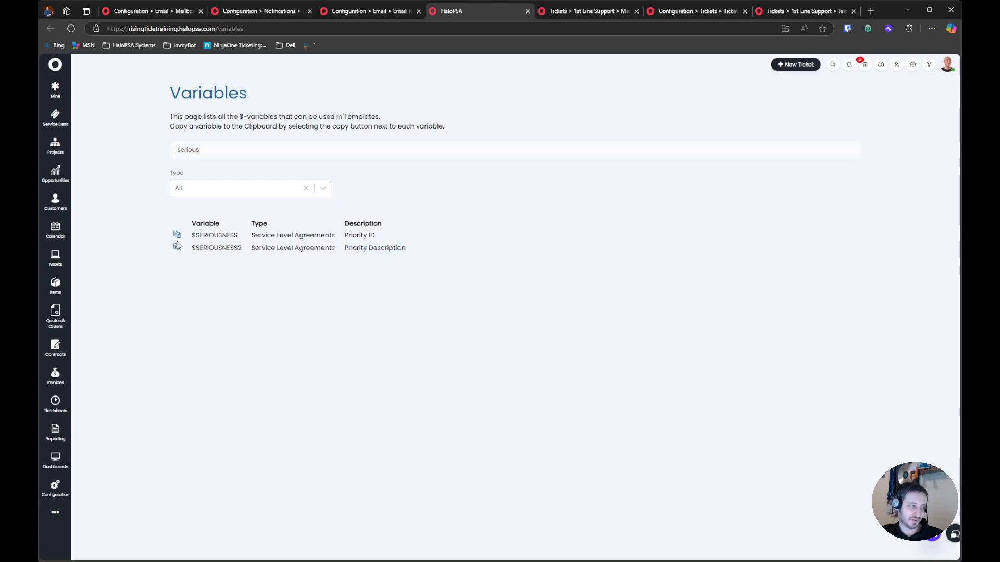
# Search the variables for "symptom" and compare the ticket summary, details, plain-text and parent ticket variants
pyautogui.click(253, 151)
pyautogui.hotkey('ctrl', 'a')
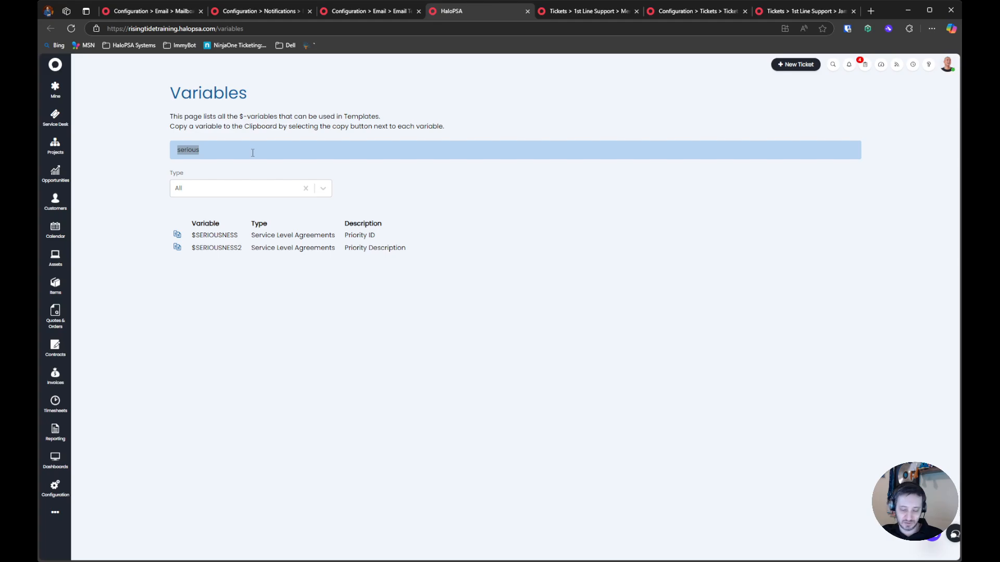
pyautogui.write('symptom')
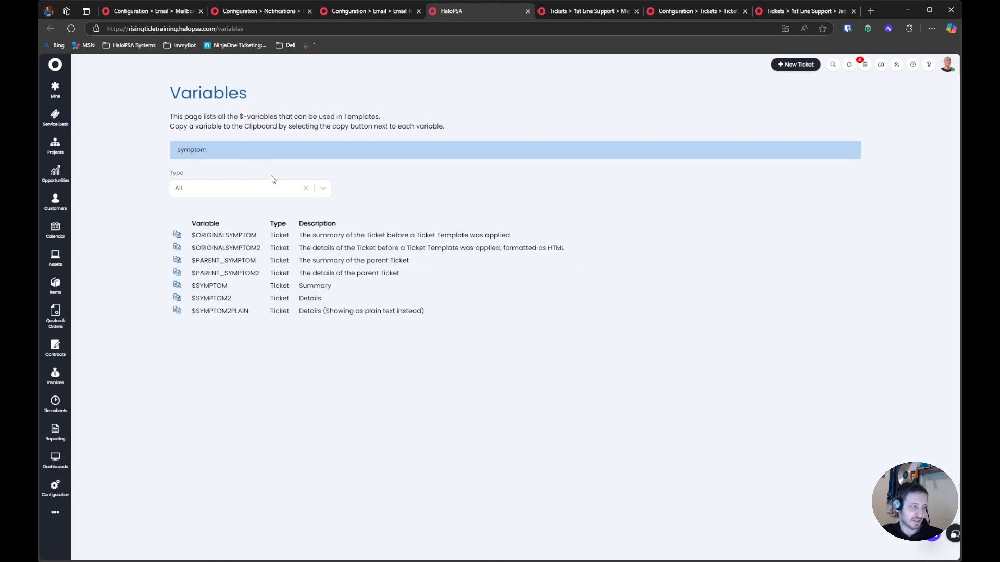
pyautogui.moveTo(337, 288); pyautogui.dragTo(193, 297)
pyautogui.moveTo(477, 311); pyautogui.dragTo(204, 310)
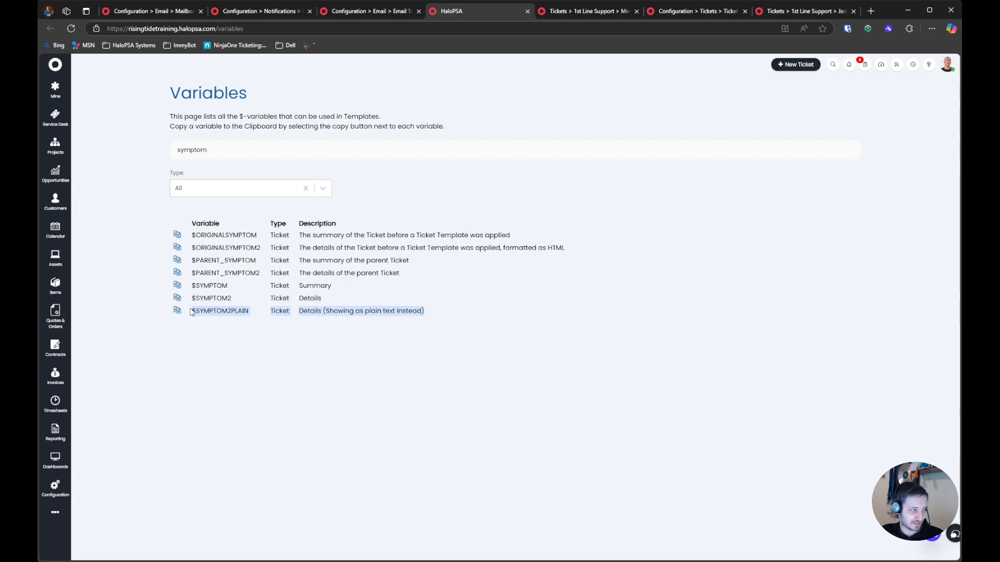
pyautogui.moveTo(523, 237); pyautogui.dragTo(417, 320)
pyautogui.click(321, 297)
pyautogui.moveTo(194, 260); pyautogui.dragTo(427, 282)
pyautogui.click(427, 282)
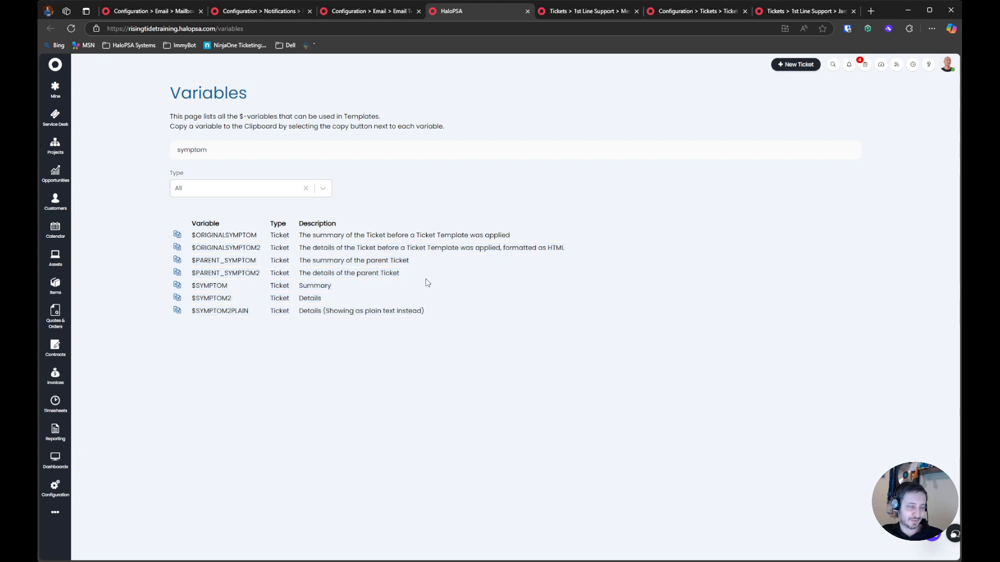
pyautogui.moveTo(448, 319); pyautogui.dragTo(170, 230)
pyautogui.click(442, 289)
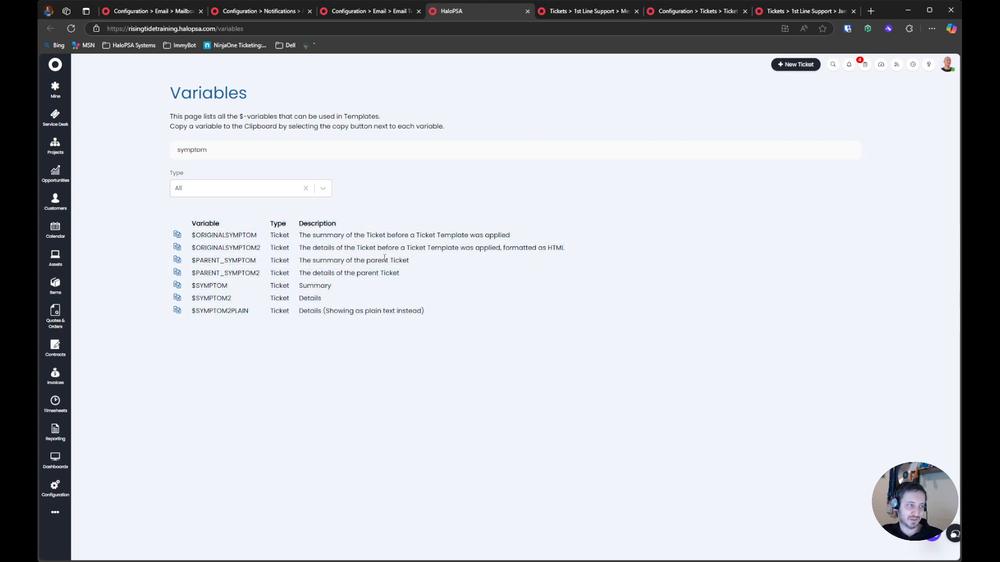
# Clear the variable search, go through the type filter options and look over the list from Action to User details variables
pyautogui.click(266, 149)
pyautogui.hotkey('ctrl', 'a')
pyautogui.press('BackSpace')
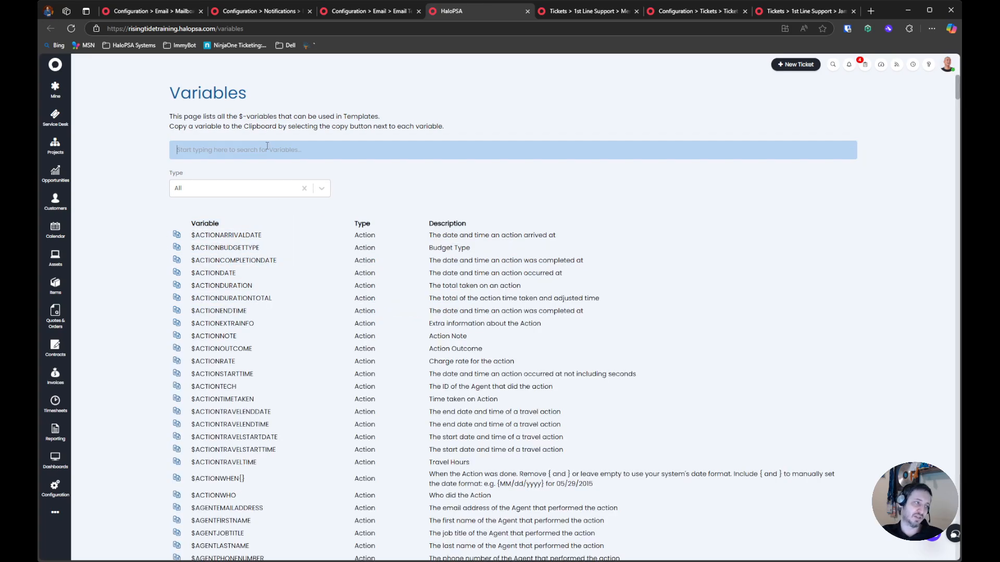
pyautogui.click(261, 187)
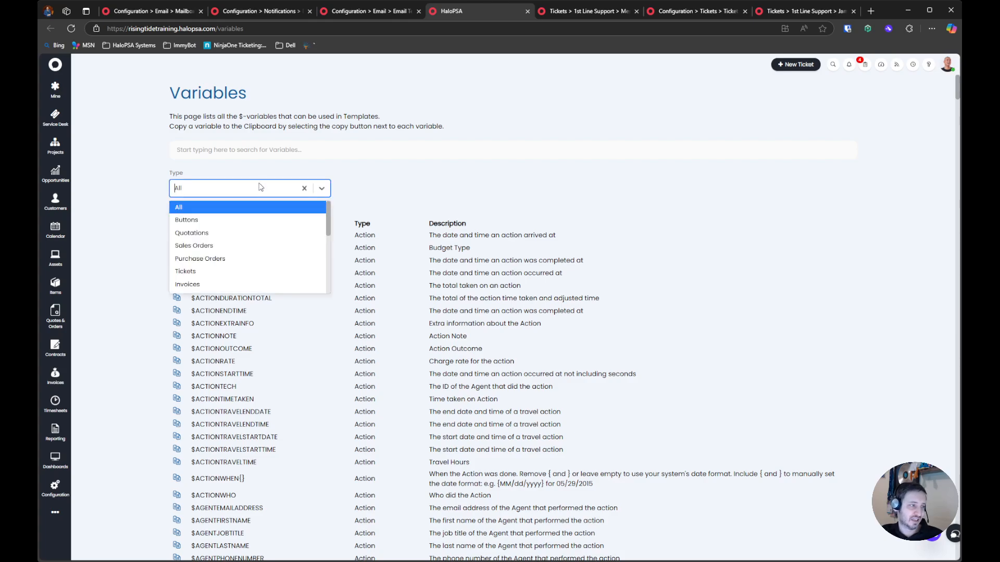
pyautogui.scroll(-1, 233, 244)
pyautogui.click(233, 243)
pyautogui.scroll(-10, 331, 296)
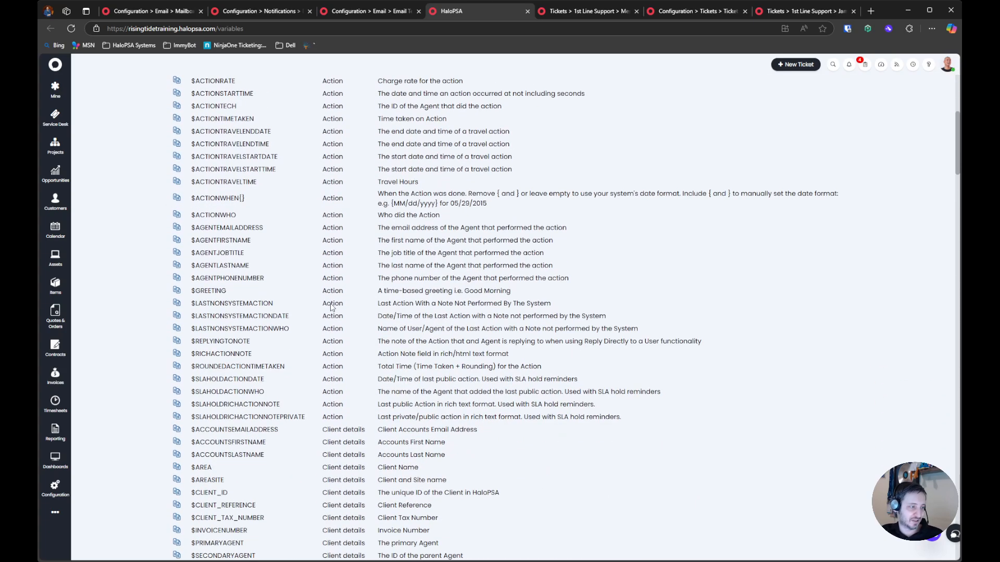
pyautogui.scroll(-15, 331, 297)
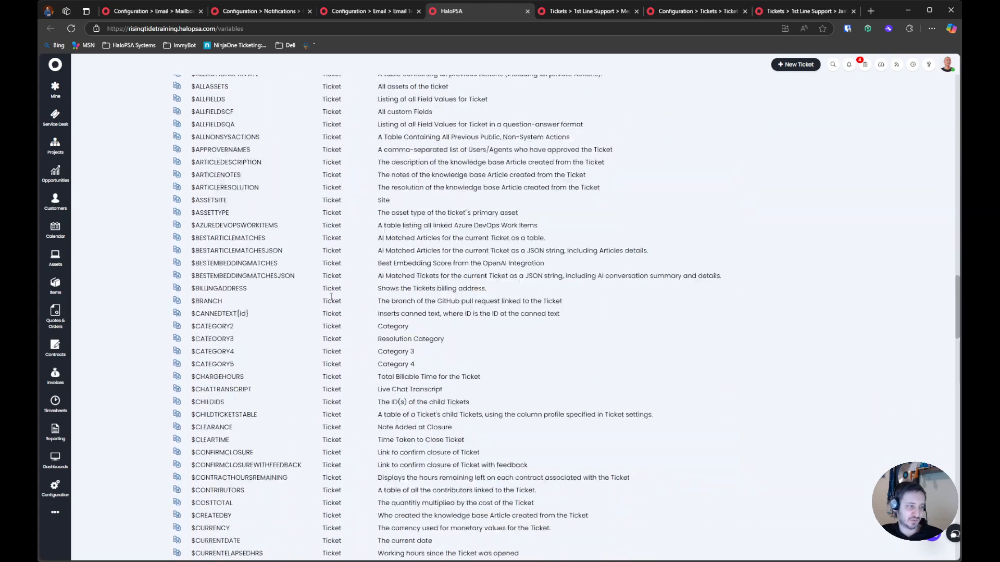
pyautogui.scroll(-15, 331, 297)
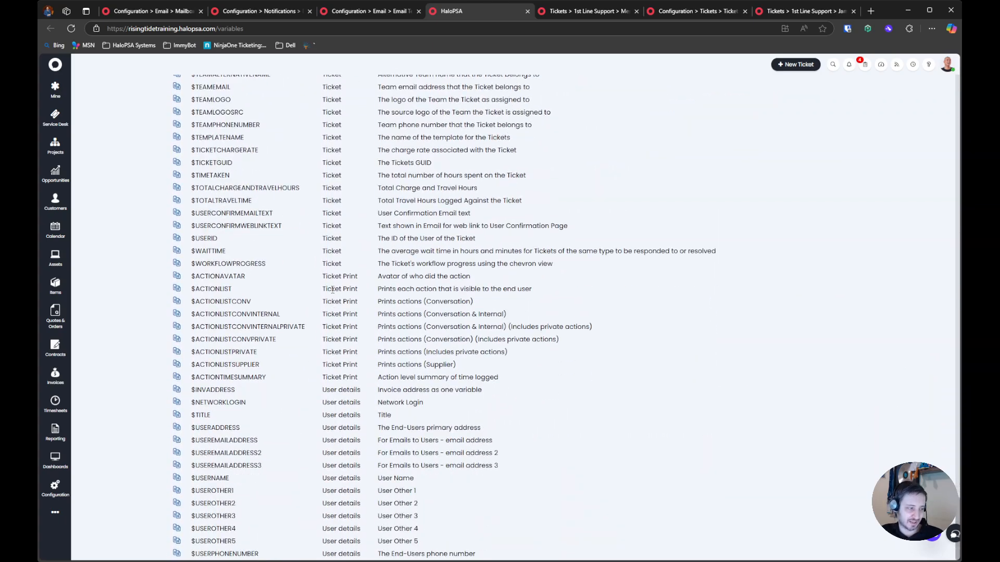
pyautogui.scroll(15, 333, 288)
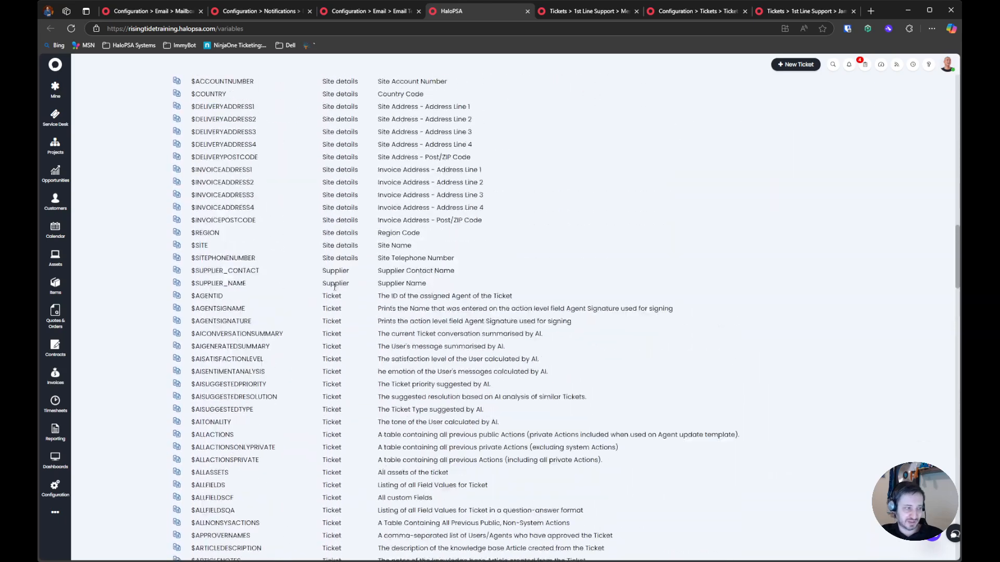
pyautogui.scroll(15, 332, 286)
# Leave the Ticket Update email template without saving and return to the notification templates list
pyautogui.click(367, 11)
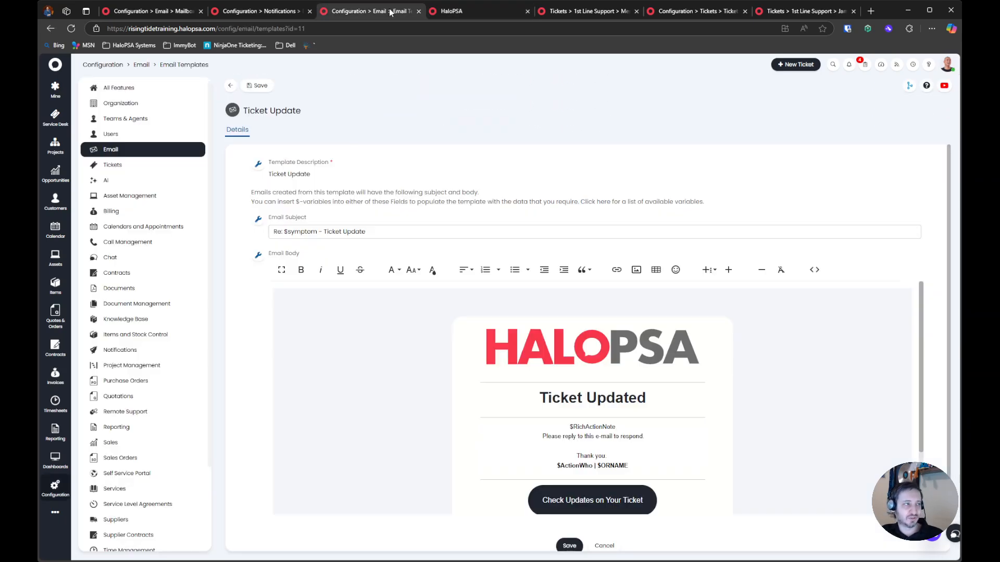
pyautogui.click(230, 85)
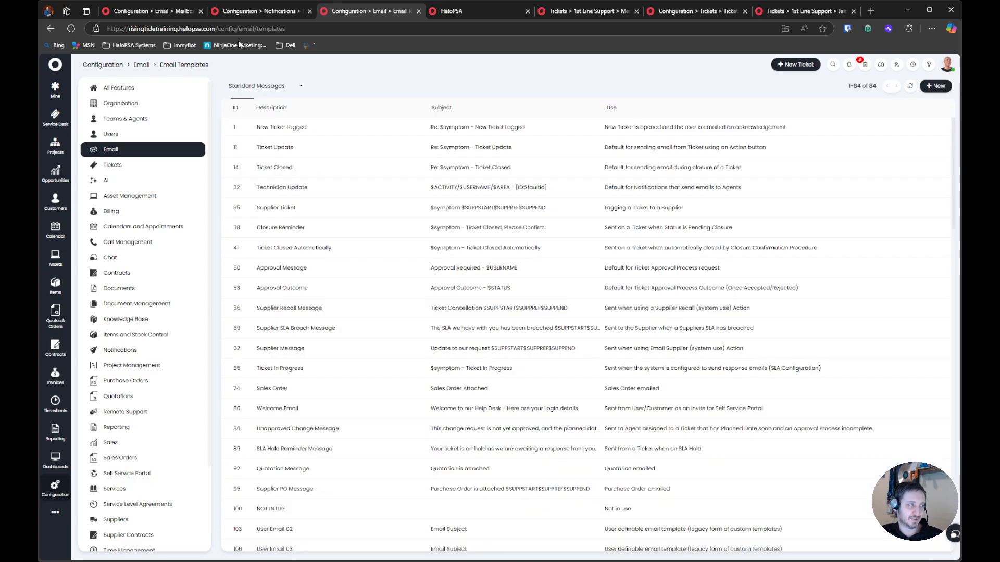
pyautogui.click(250, 11)
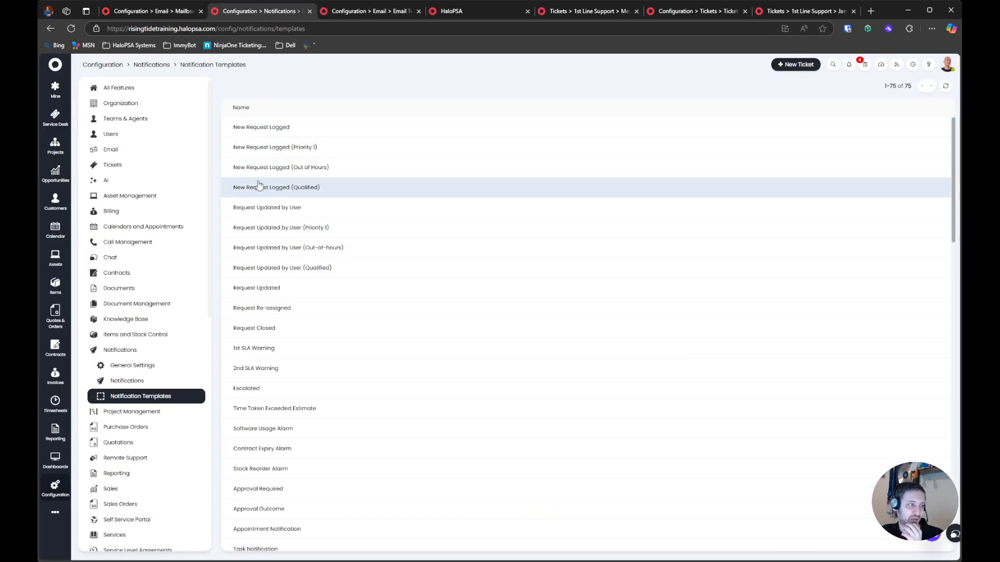
# In the New Request Logged notification template, replace $SERIOUSNESS with $SERIOUSNESS2 in the message and save it
pyautogui.click(283, 128)
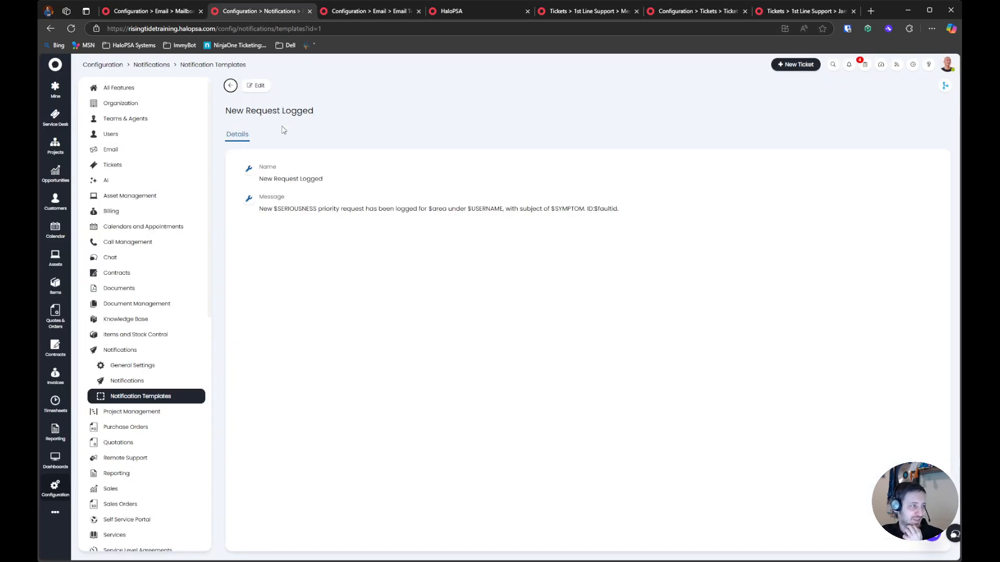
pyautogui.click(256, 85)
pyautogui.click(323, 209)
pyautogui.write('2')
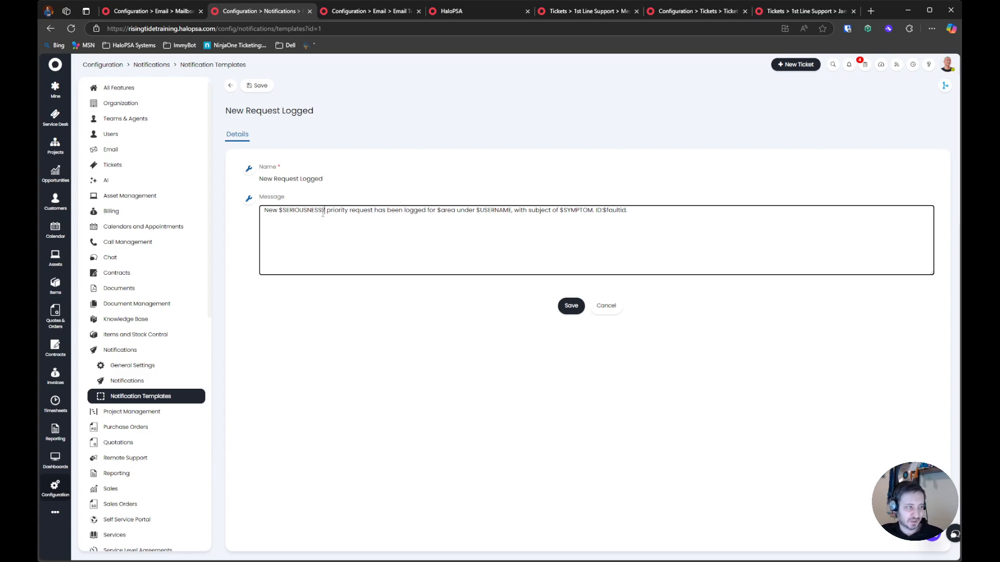
pyautogui.moveTo(450, 211); pyautogui.dragTo(546, 212)
pyautogui.click(624, 234)
pyautogui.click(570, 306)
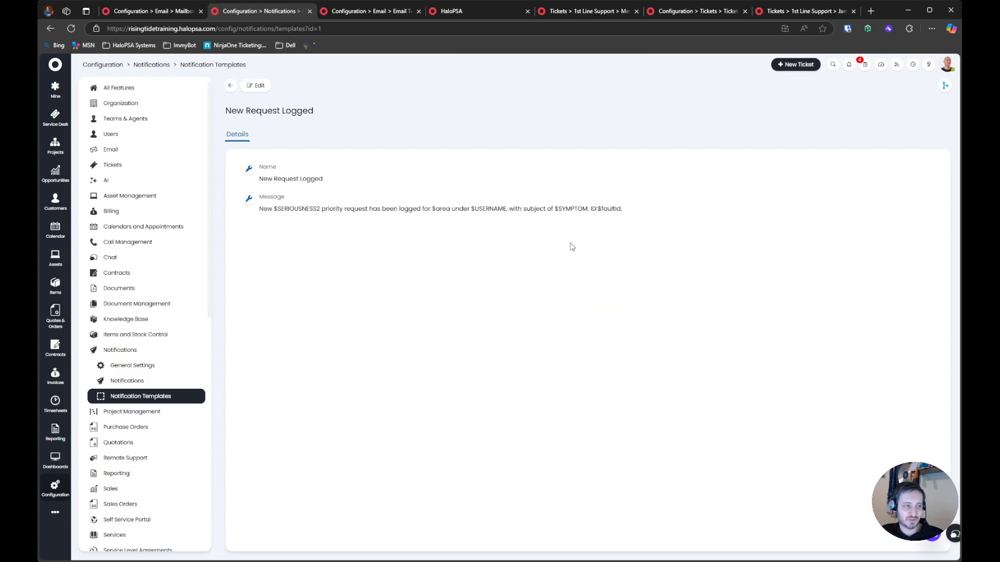
pyautogui.moveTo(636, 216); pyautogui.dragTo(571, 210)
pyautogui.click(657, 210)
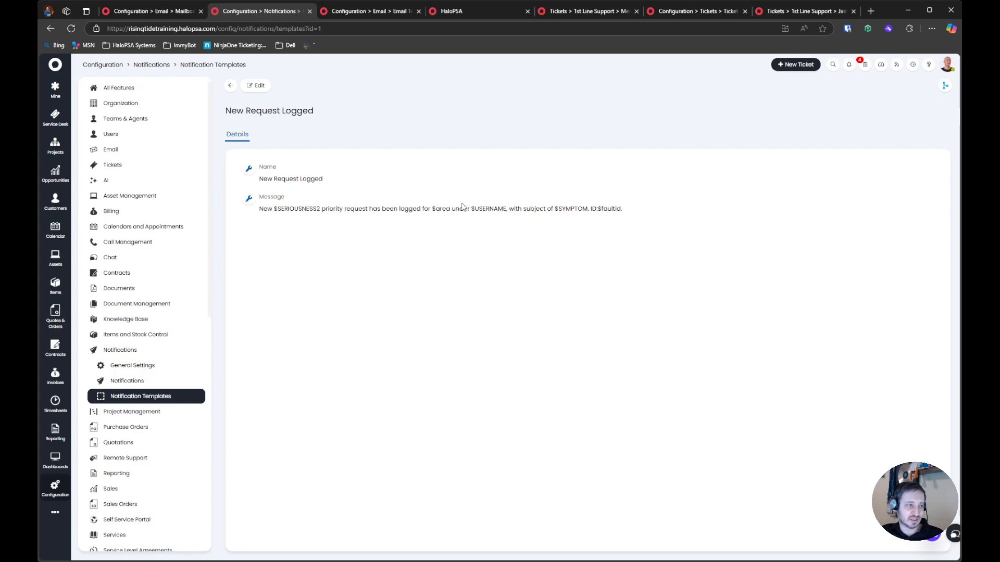
# Return to the notification templates list and look over the other available templates
pyautogui.click(230, 85)
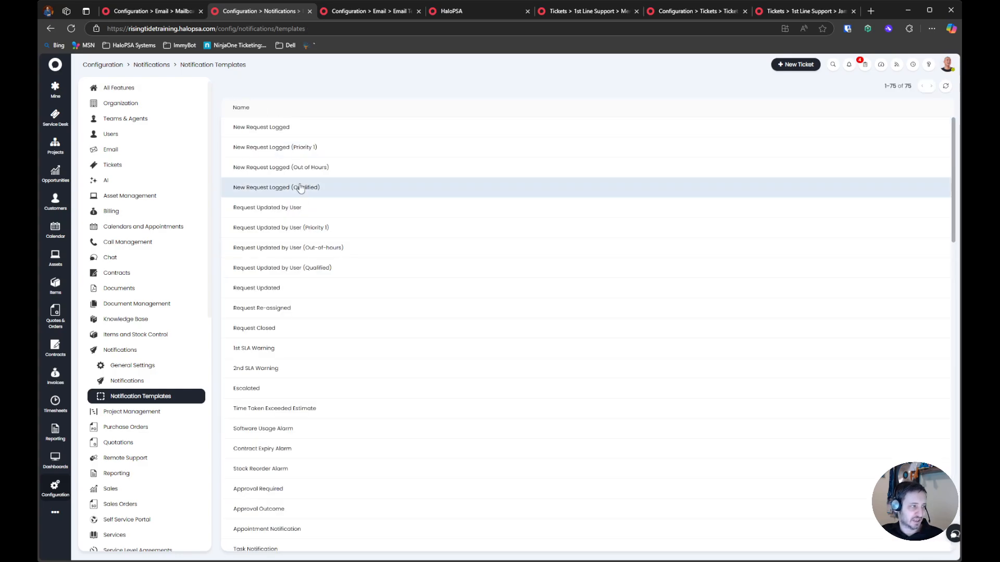
pyautogui.scroll(-4, 314, 336)
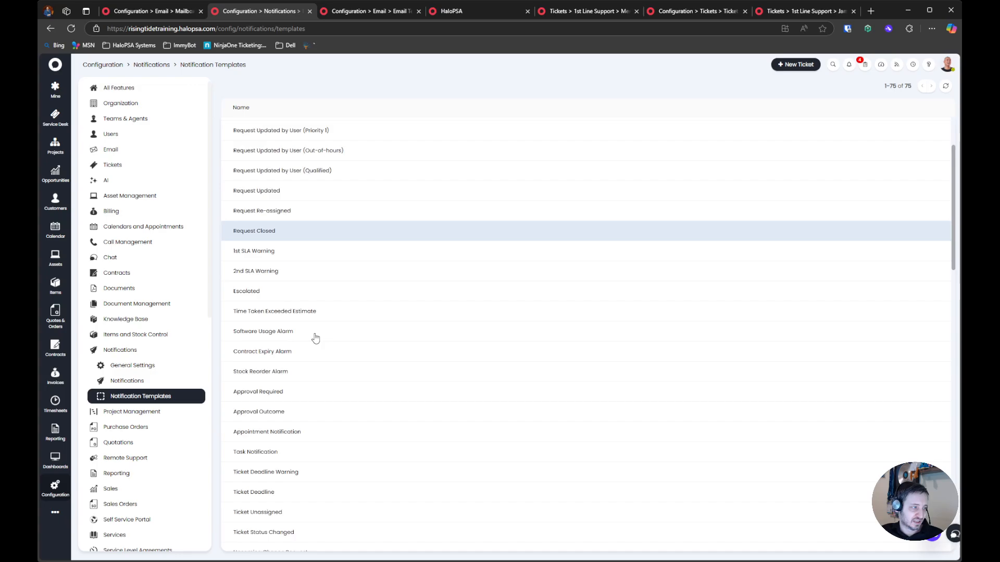
pyautogui.scroll(4, 314, 339)
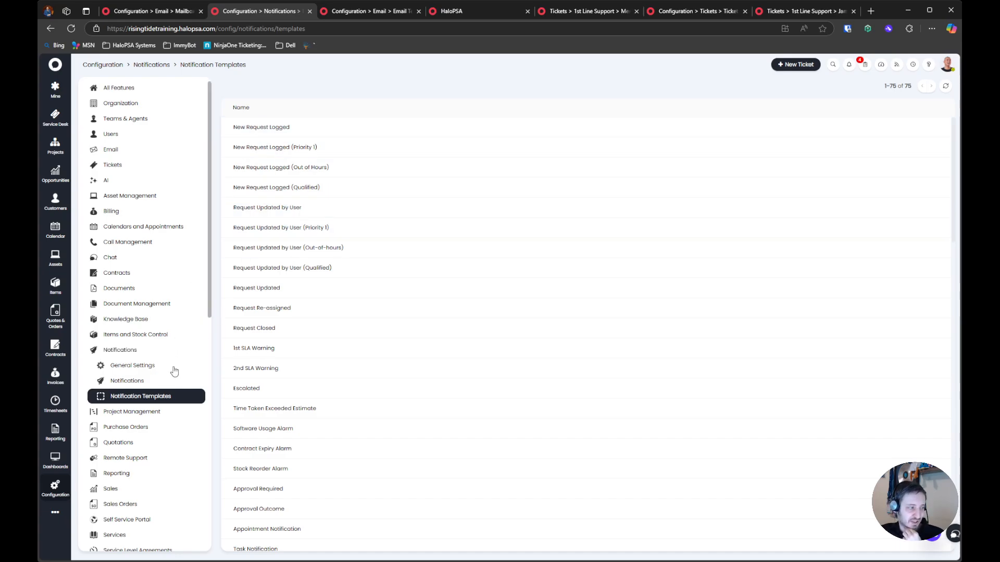
# Start a new notification and choose Agent Notification as its type
pyautogui.click(171, 383)
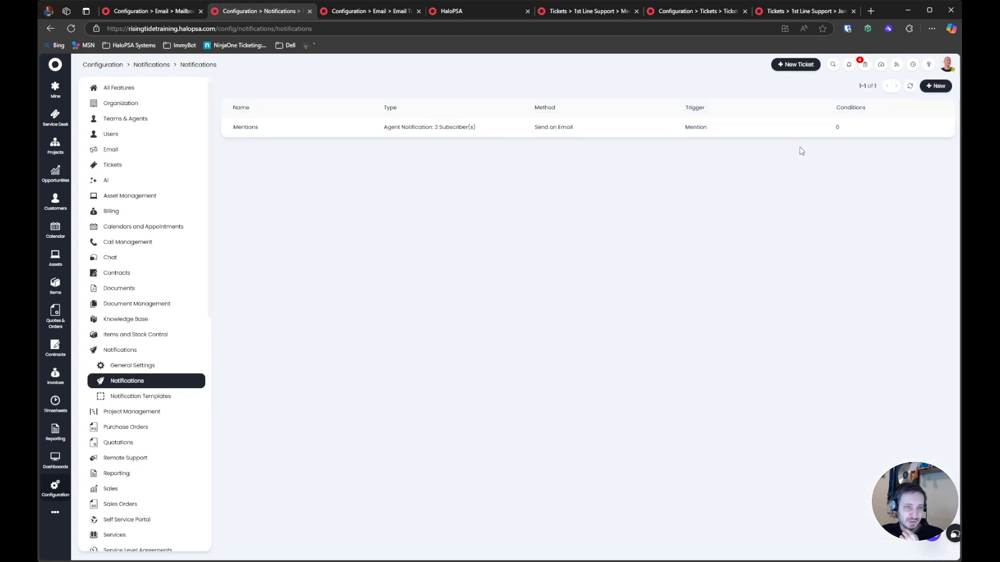
pyautogui.click(935, 86)
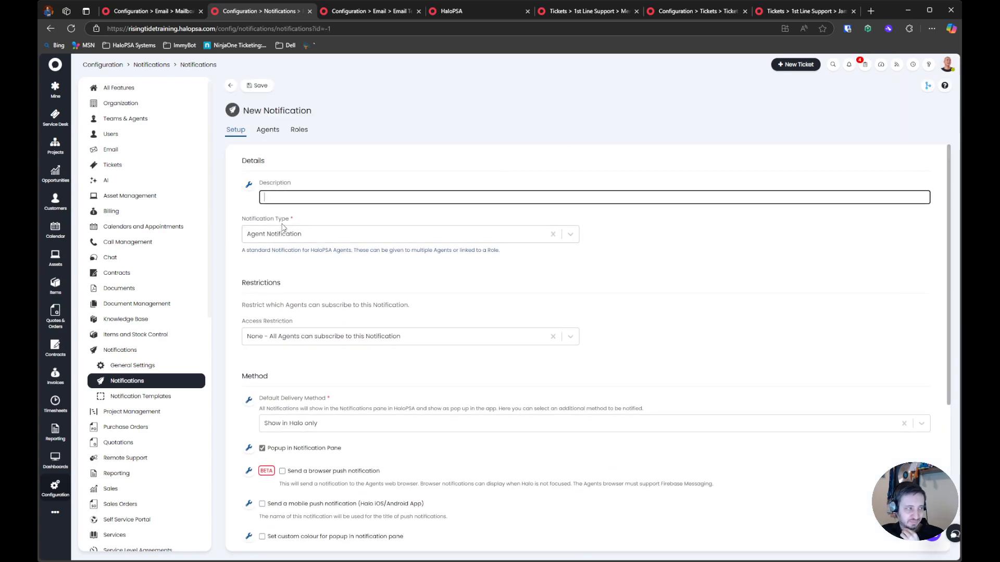
pyautogui.moveTo(238, 224); pyautogui.dragTo(338, 220)
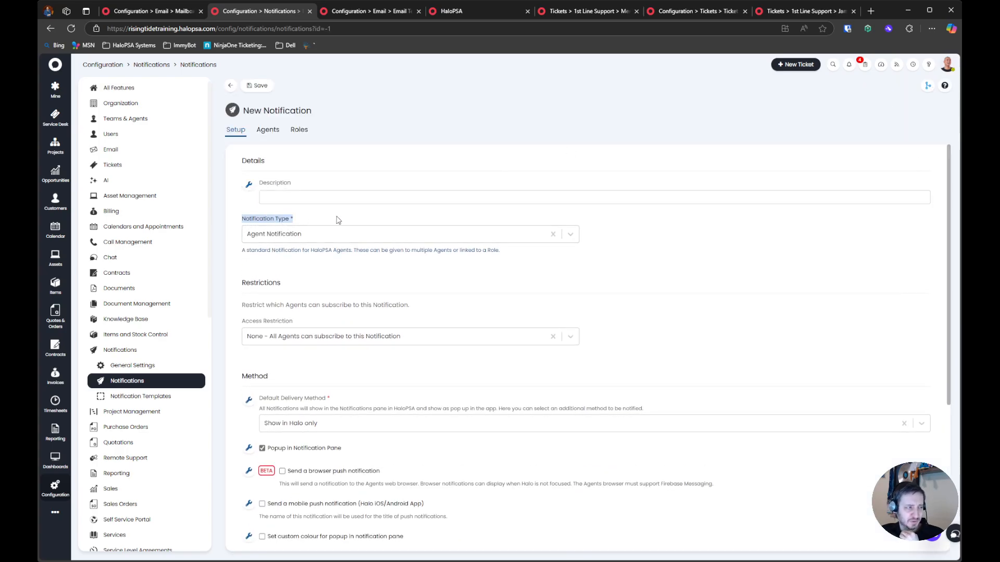
pyautogui.click(279, 241)
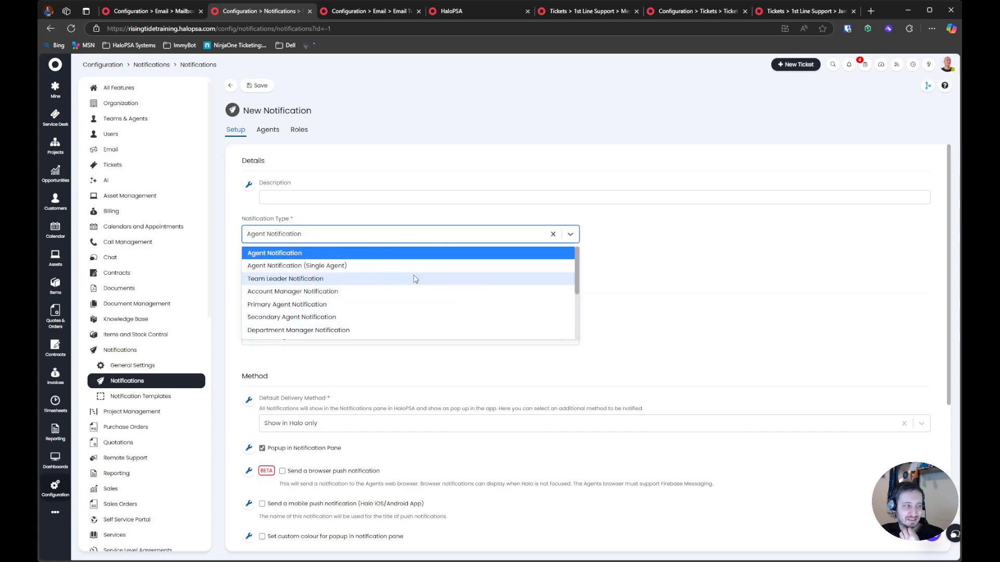
pyautogui.click(326, 252)
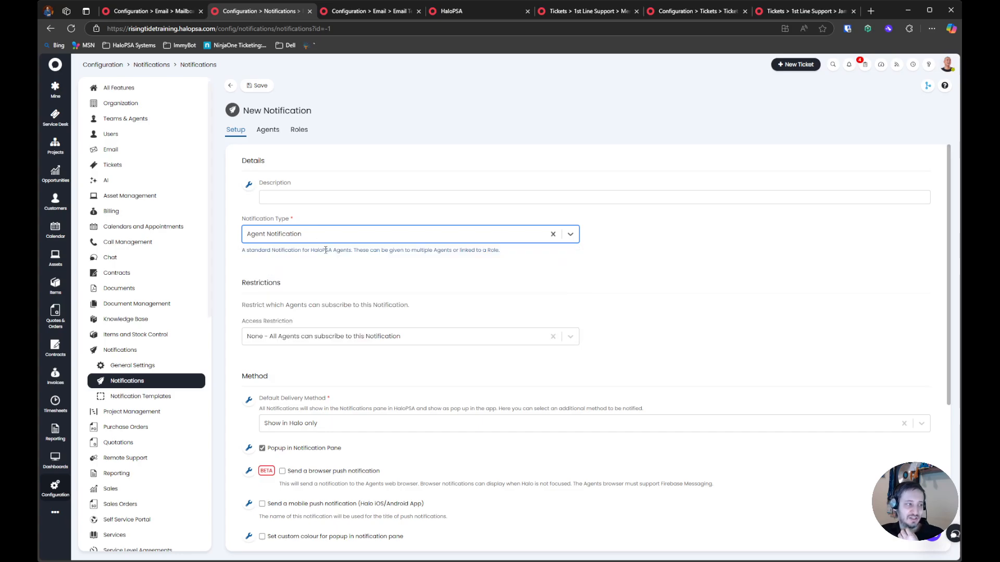
pyautogui.click(328, 250)
# Set the new notification's description to "New Ticket Created"
pyautogui.click(347, 195)
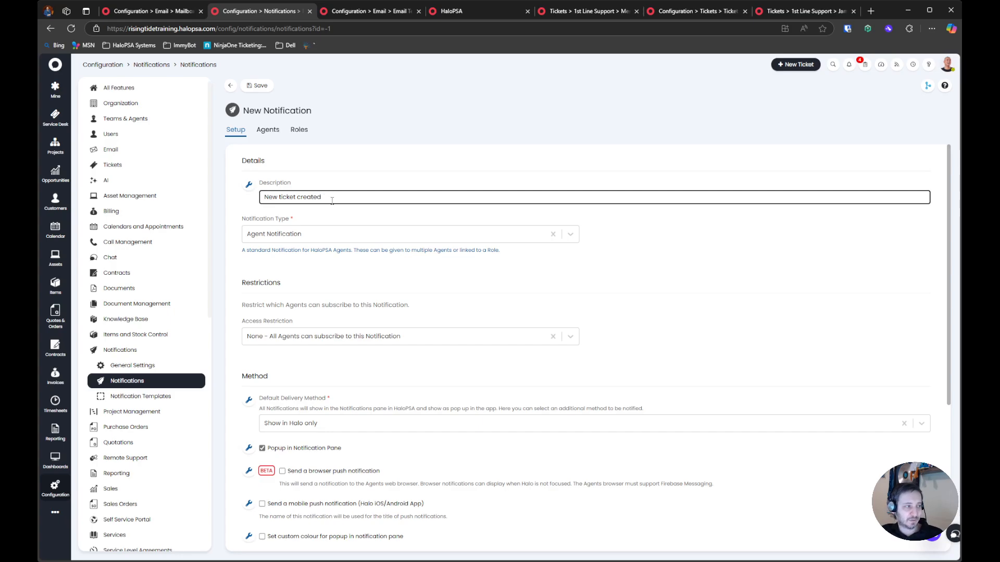
pyautogui.tripleClick(361, 200)
pyautogui.click(351, 200)
pyautogui.doubleClick(304, 198)
pyautogui.write('Created')
pyautogui.click(305, 217)
pyautogui.click(282, 199)
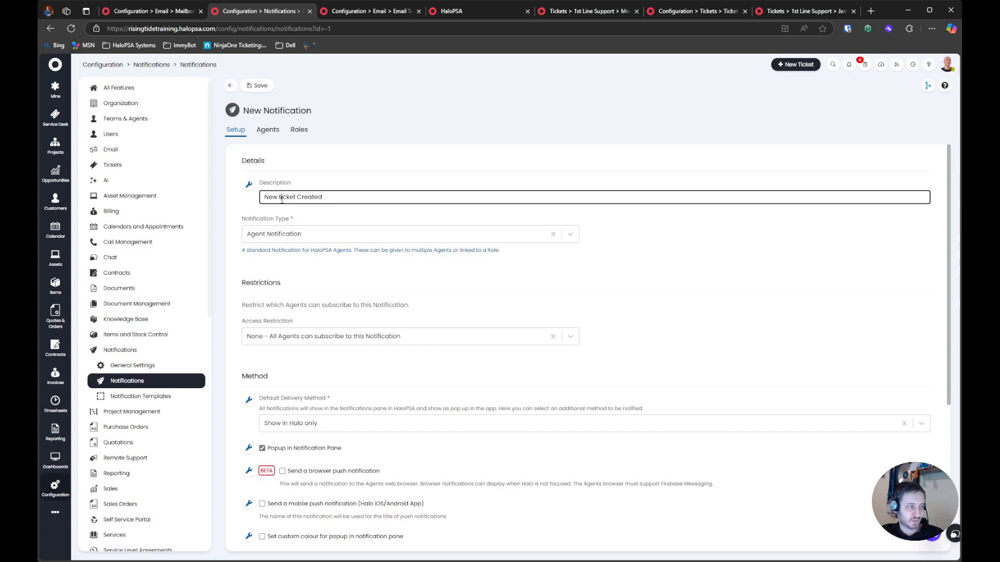
pyautogui.press('BackSpace')
pyautogui.write('T')
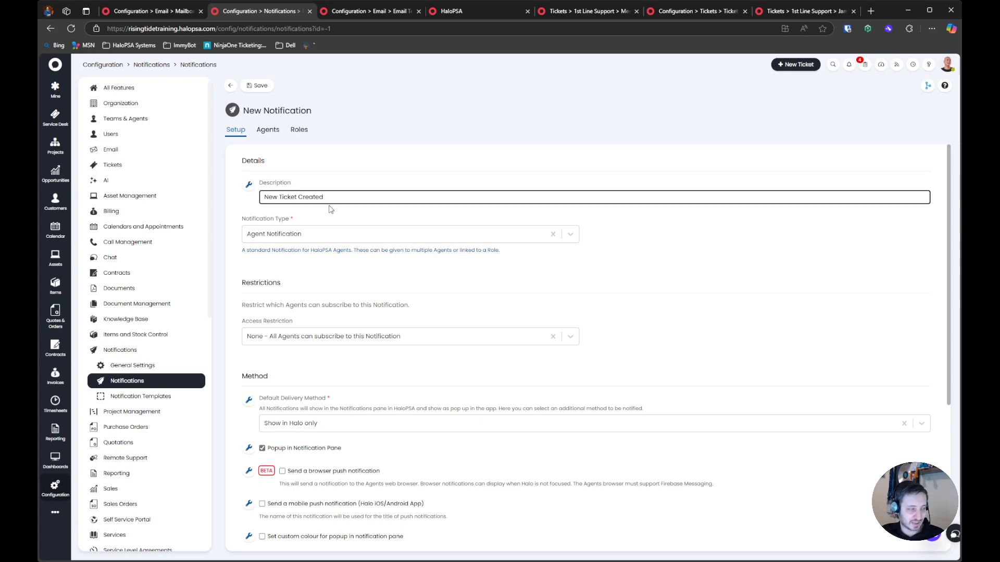
# Examine the notification type explanation and the access restriction options without changing the restriction
pyautogui.moveTo(243, 250); pyautogui.dragTo(325, 251)
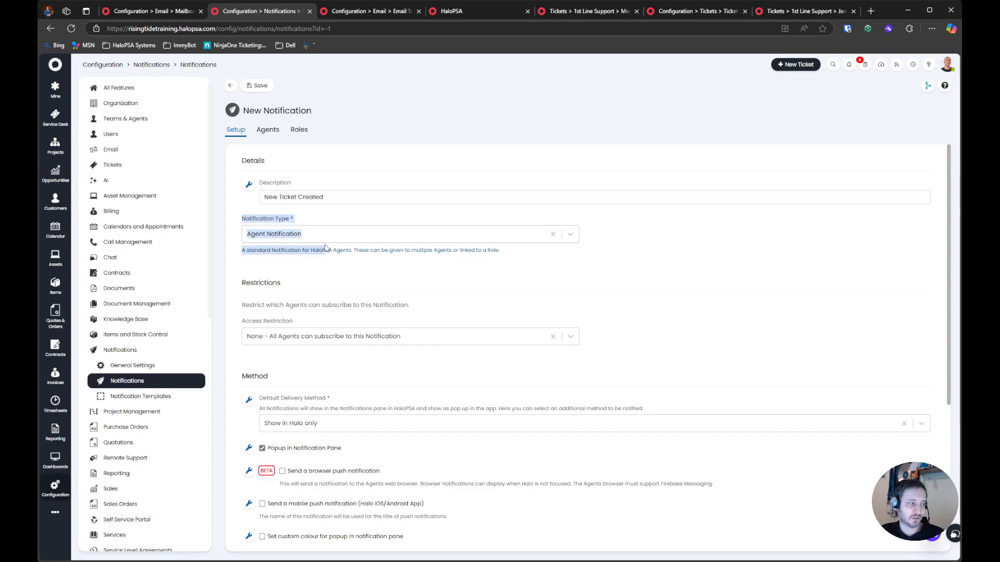
pyautogui.scroll(-2, 315, 230)
pyautogui.moveTo(241, 209); pyautogui.dragTo(466, 243)
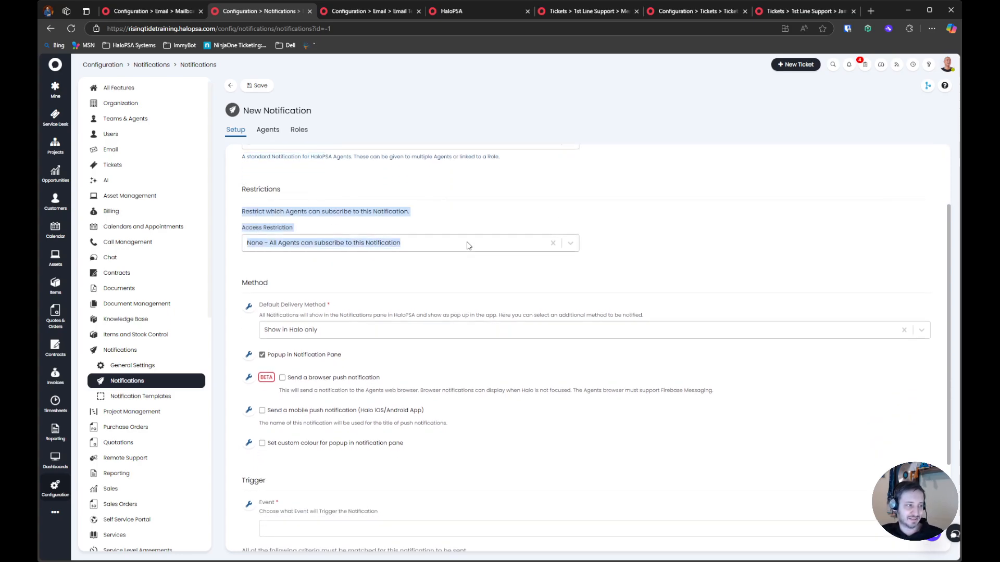
pyautogui.click(436, 242)
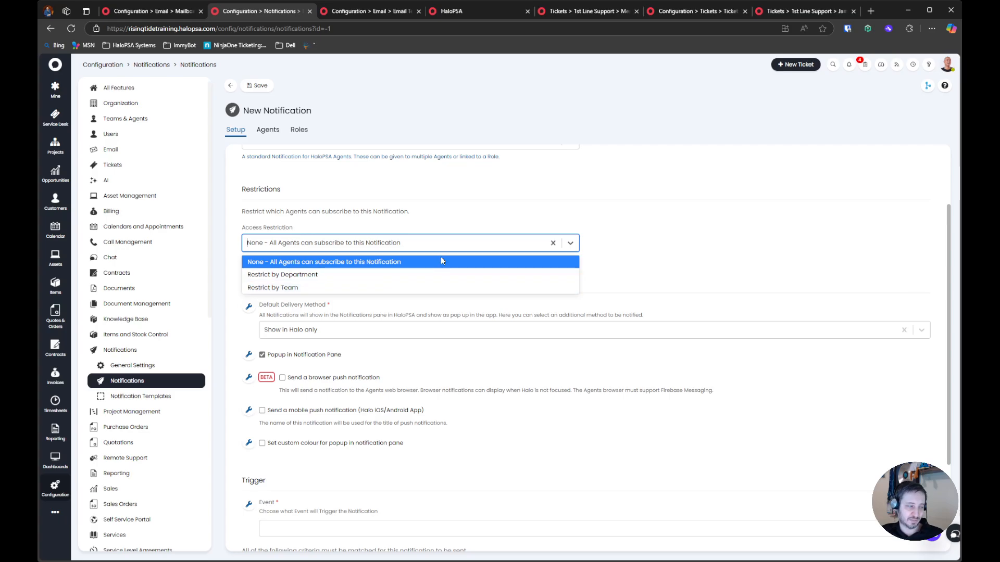
pyautogui.click(652, 243)
# Set the notification's default delivery method to Send an Email
pyautogui.scroll(-1, 308, 249)
pyautogui.moveTo(260, 257); pyautogui.dragTo(665, 267)
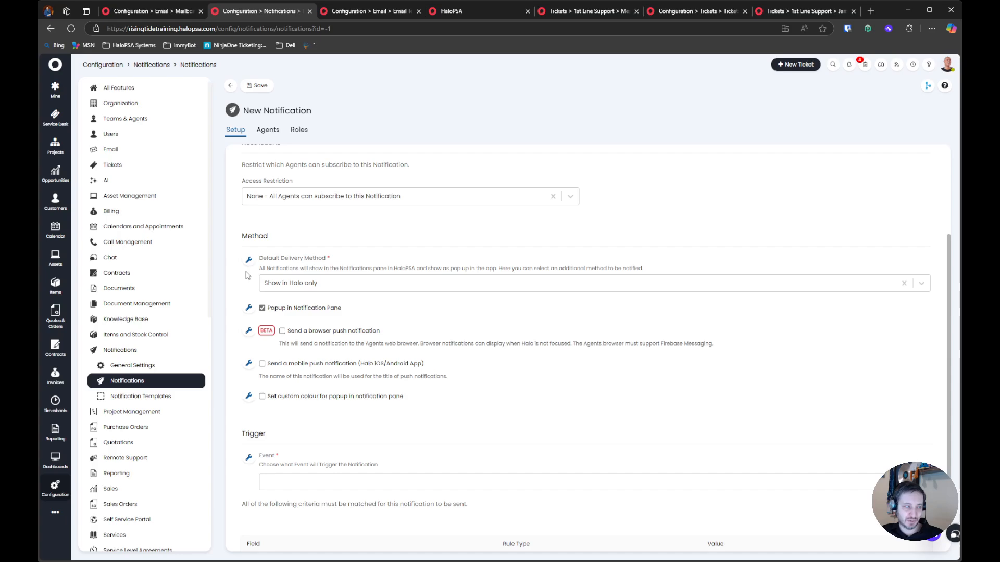
pyautogui.click(331, 284)
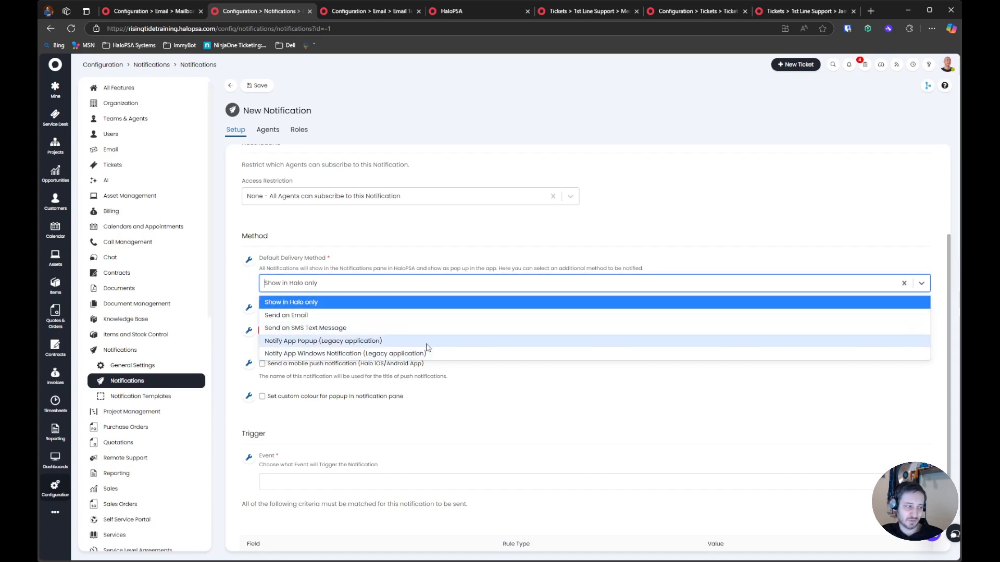
pyautogui.click(321, 314)
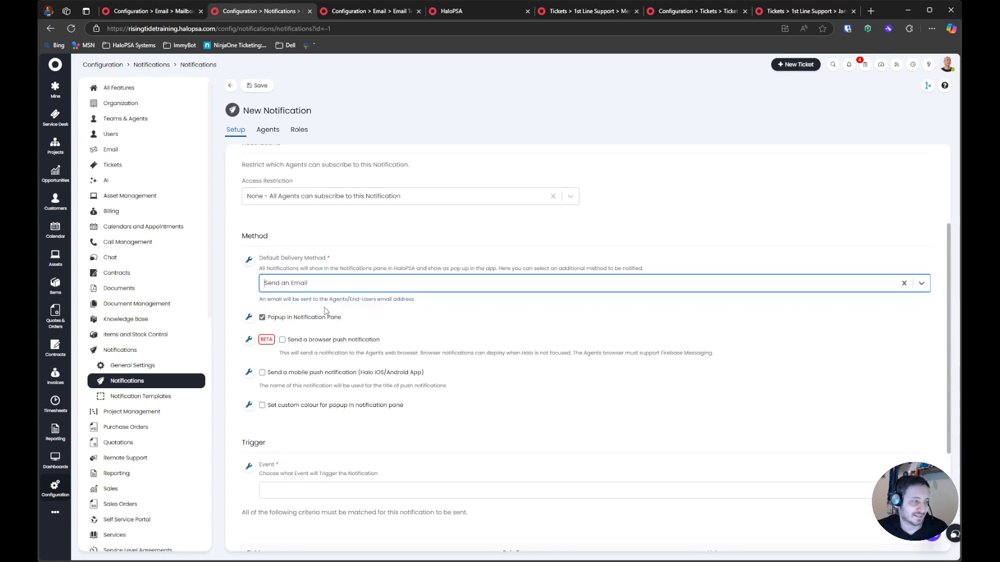
# Review the Popup in Notification Pane option and check where the notification pane is opened
pyautogui.click(282, 319)
pyautogui.tripleClick(319, 320)
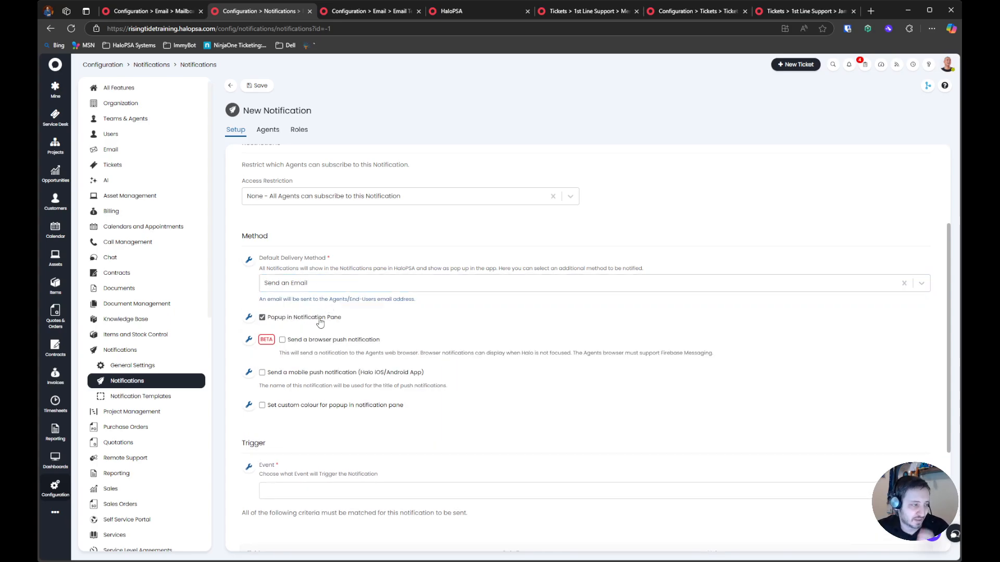
pyautogui.click(849, 66)
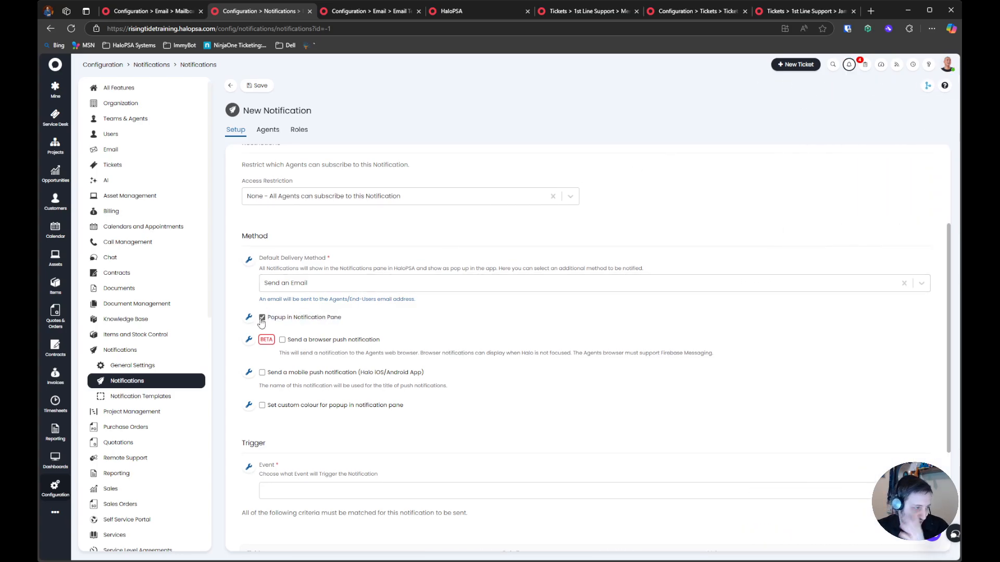
pyautogui.moveTo(359, 321); pyautogui.dragTo(258, 317)
pyautogui.click(396, 310)
# Enable the beta browser push notification for the new notification and review the mobile push notification option
pyautogui.click(282, 340)
pyautogui.moveTo(279, 344); pyautogui.dragTo(427, 345)
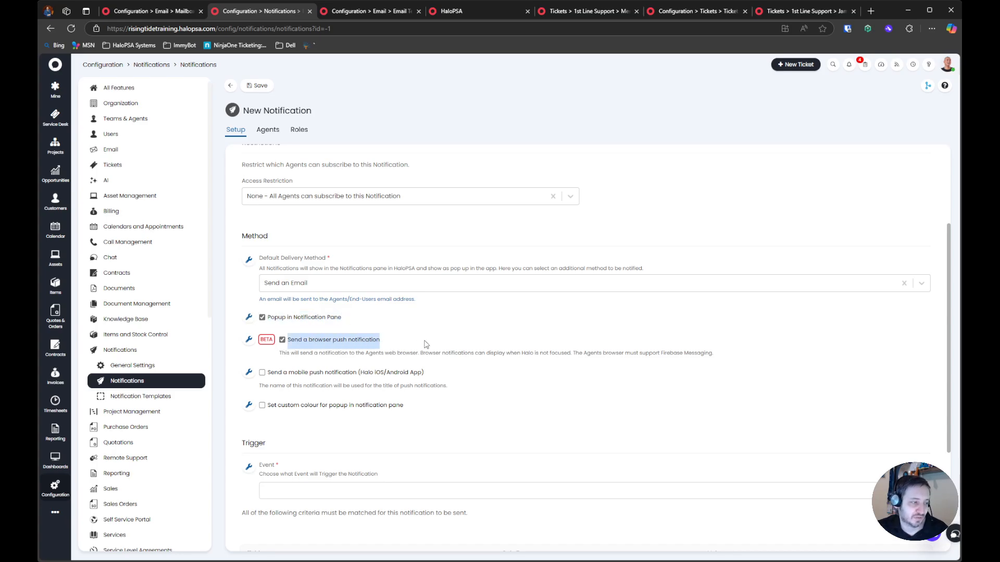
pyautogui.doubleClick(266, 339)
pyautogui.click(266, 340)
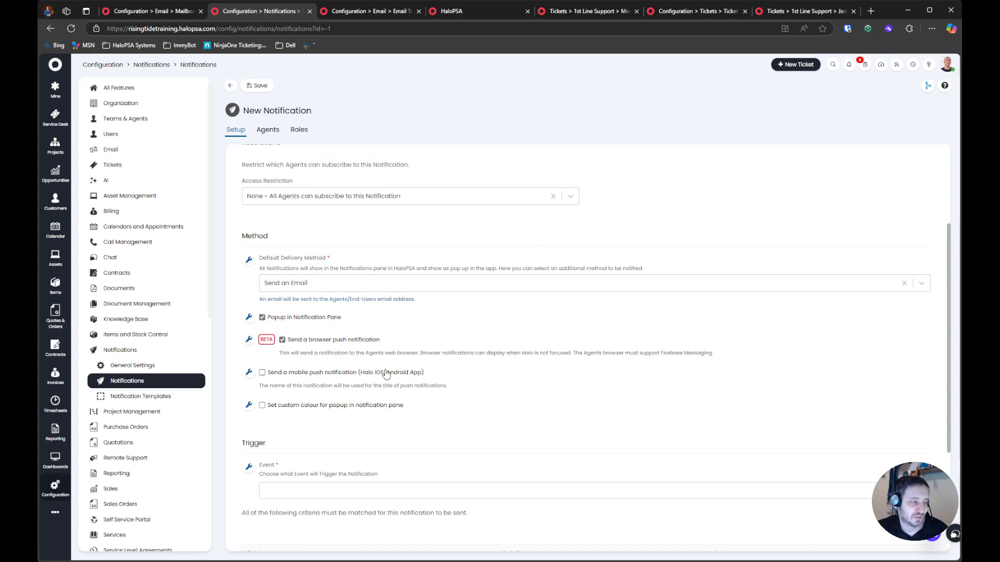
pyautogui.moveTo(510, 386); pyautogui.dragTo(314, 379)
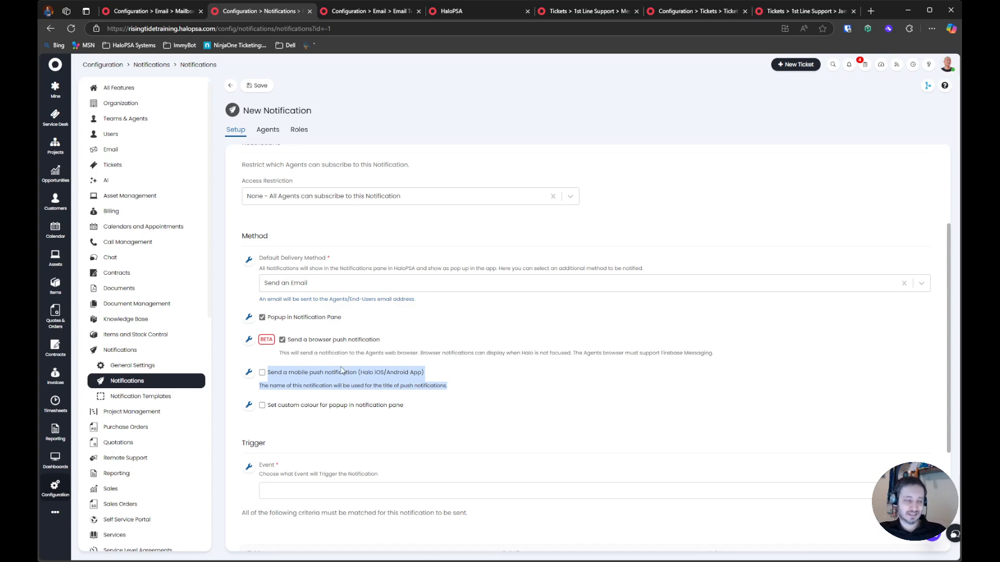
# Enable a custom colour for the popup in the notification pane and set it to turquoise #2BD3C6
pyautogui.click(353, 405)
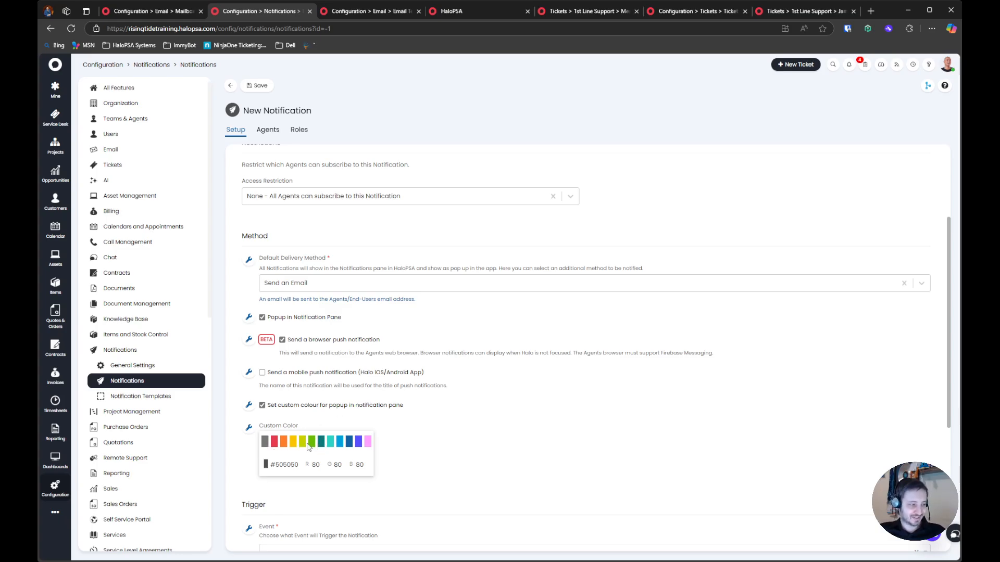
pyautogui.click(294, 446)
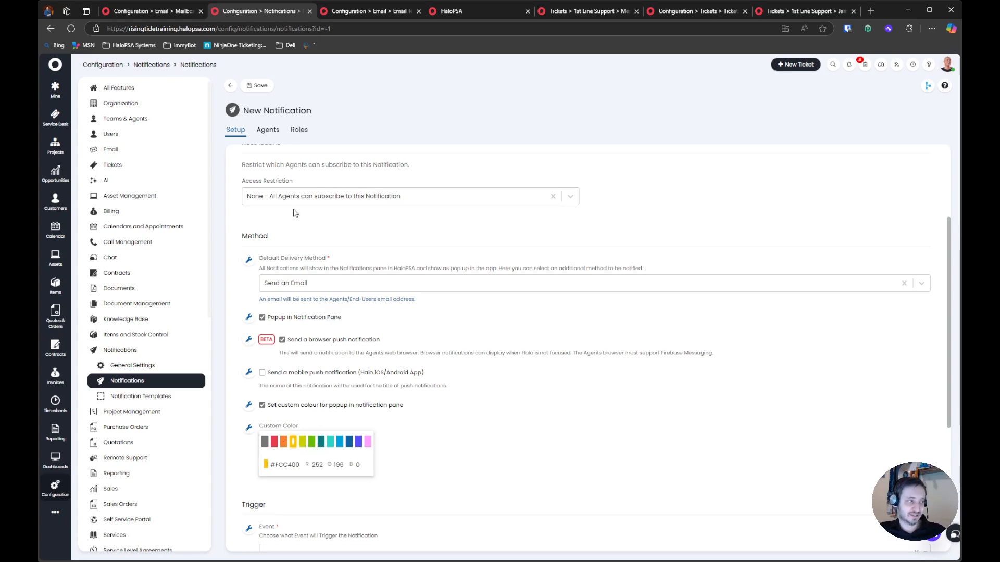
pyautogui.scroll(3, 286, 255)
pyautogui.scroll(-7, 267, 292)
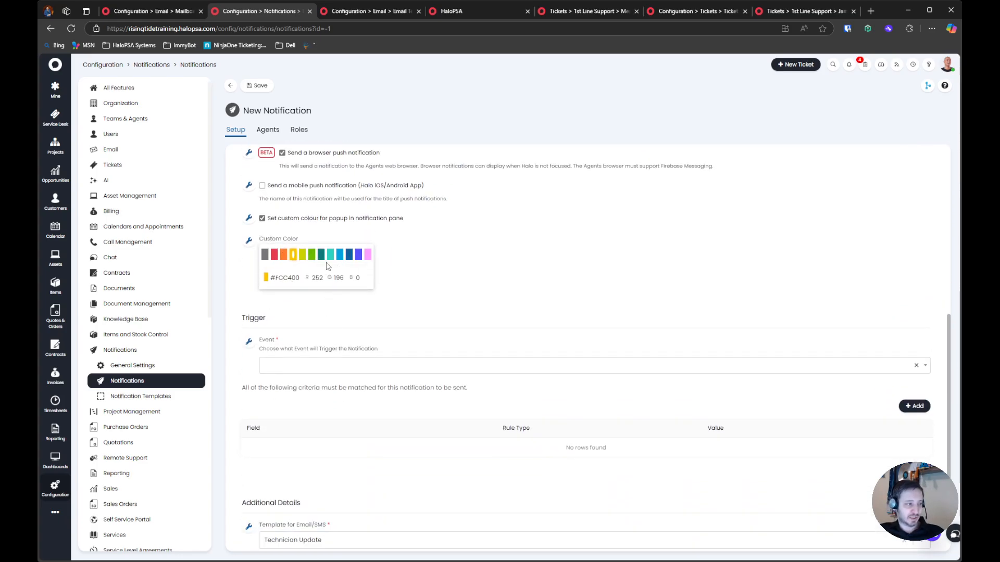
pyautogui.click(321, 255)
pyautogui.click(330, 258)
pyautogui.click(293, 256)
pyautogui.click(302, 255)
pyautogui.click(312, 256)
pyautogui.click(330, 258)
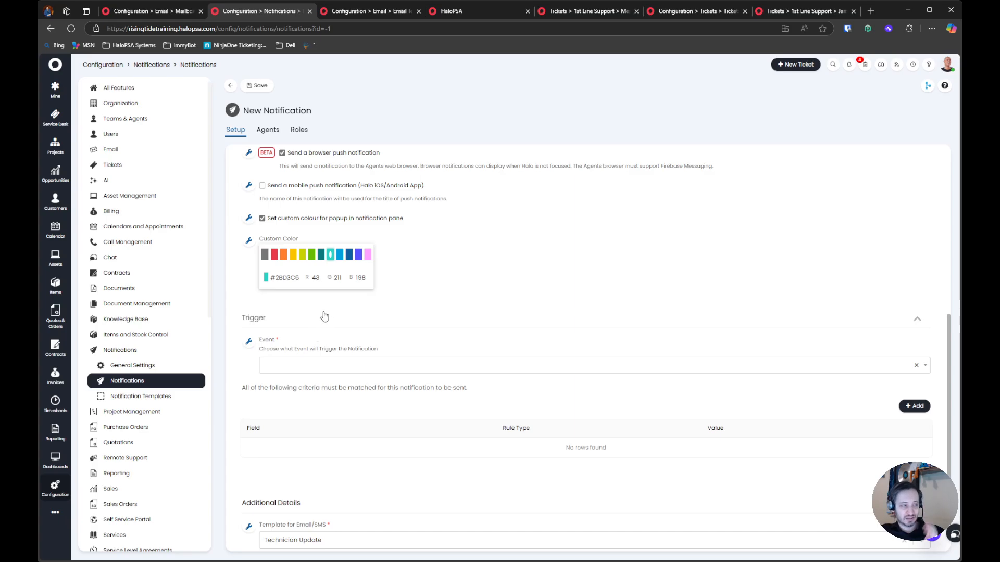
# Examine the Trigger section's Event field and the list of events that can trigger the notification
pyautogui.scroll(-1, 390, 322)
pyautogui.scroll(-1, 391, 323)
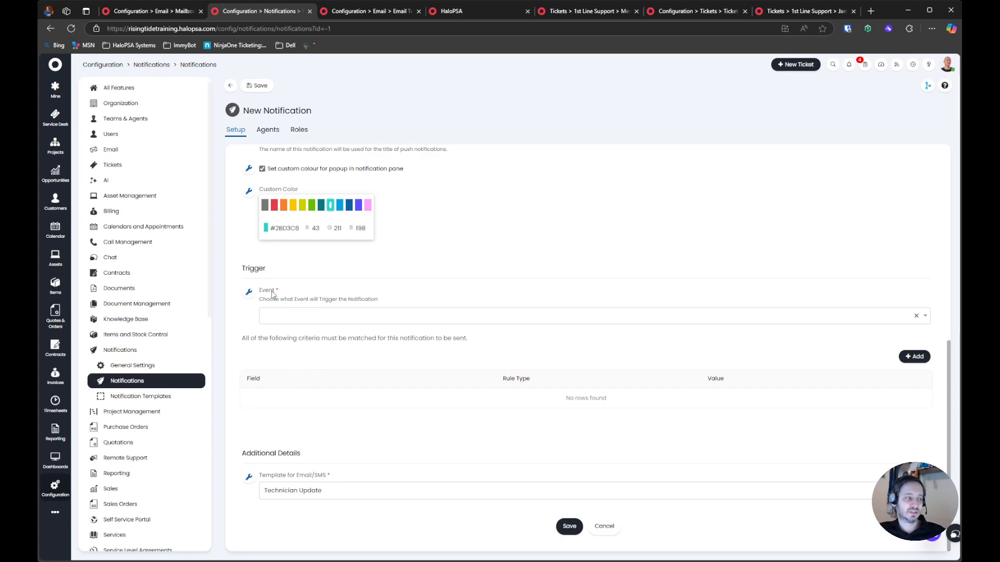
pyautogui.moveTo(259, 290); pyautogui.dragTo(430, 302)
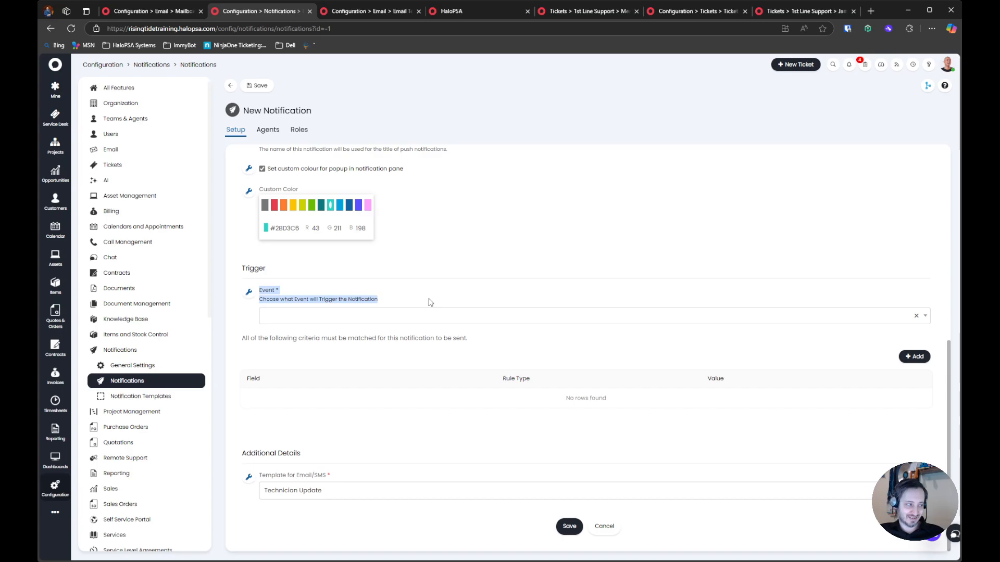
pyautogui.click(351, 299)
pyautogui.moveTo(259, 291); pyautogui.dragTo(432, 305)
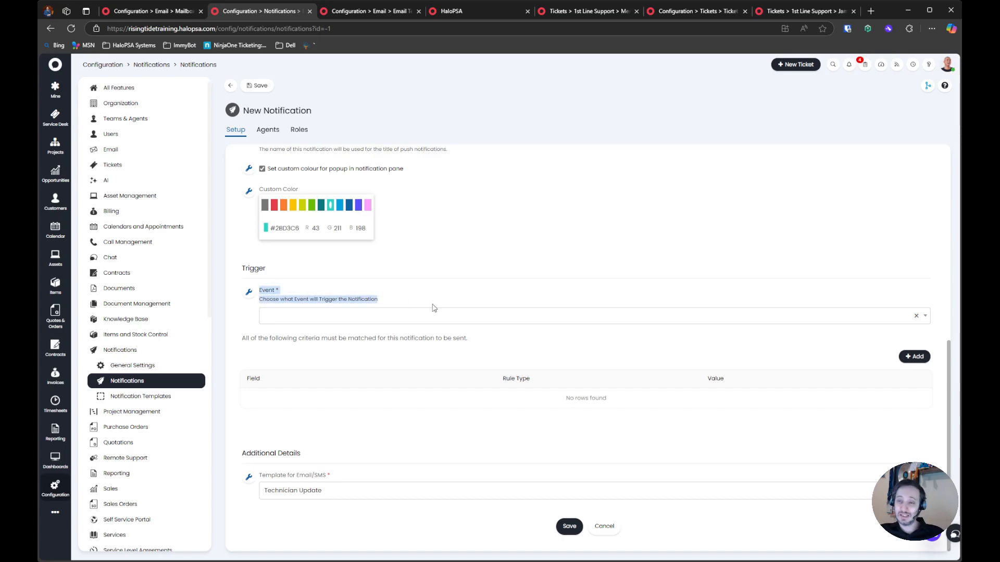
pyautogui.click(447, 319)
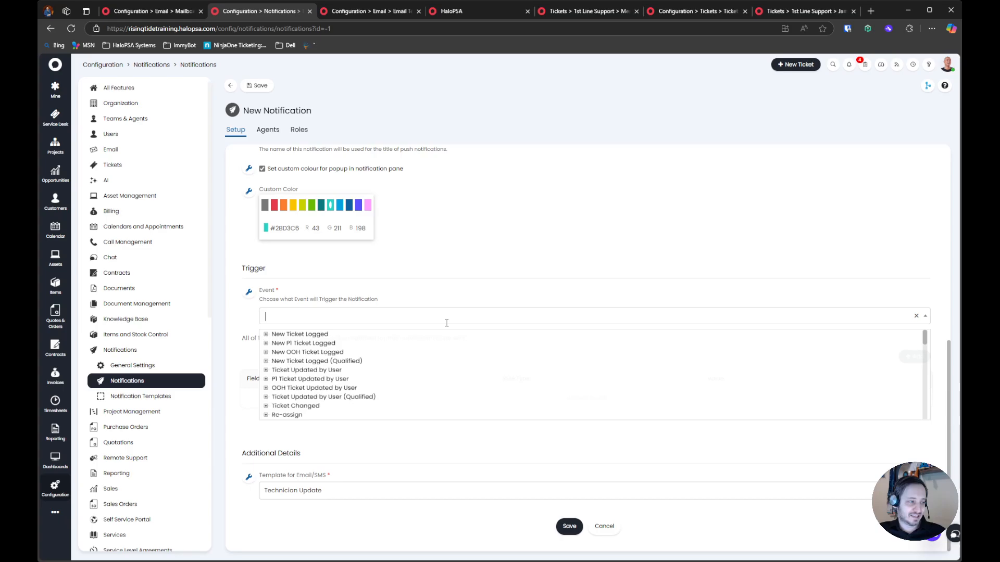
pyautogui.scroll(-1, 329, 357)
pyautogui.scroll(-5, 331, 348)
pyautogui.scroll(-6, 331, 348)
pyautogui.scroll(15, 330, 348)
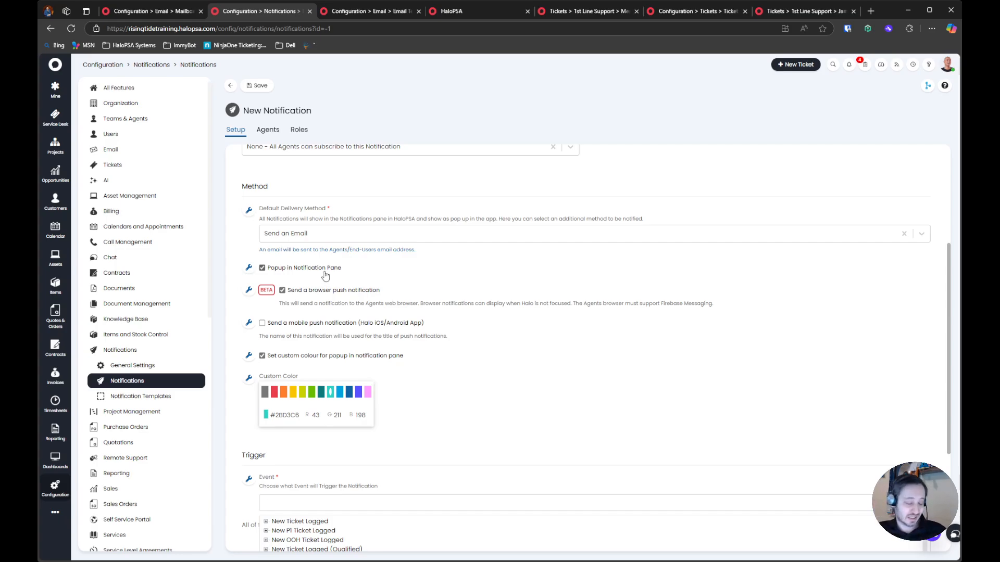
pyautogui.scroll(-4, 325, 276)
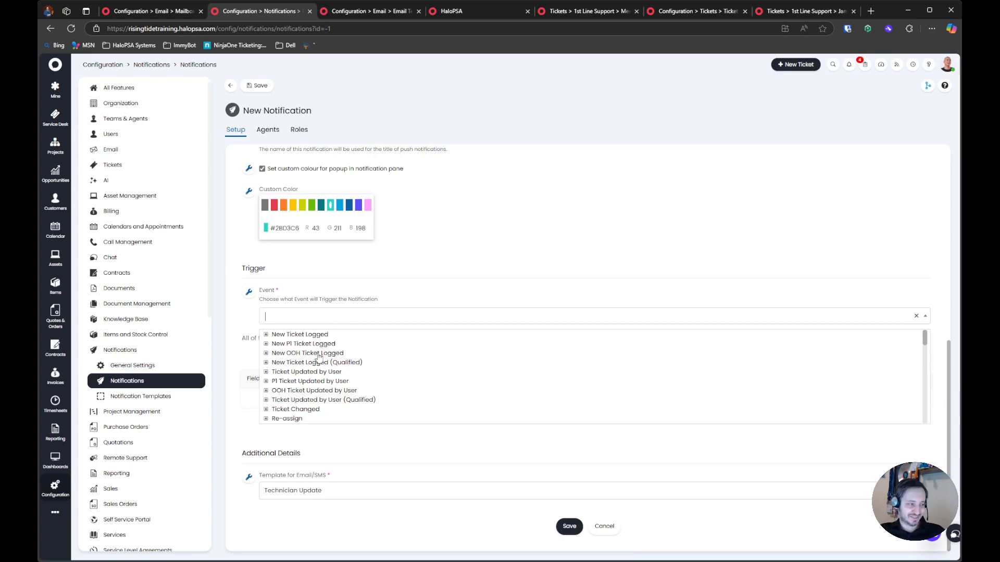
# Check the notification's description and set its trigger event to New Ticket Logged - Unassigned
pyautogui.scroll(8, 337, 354)
pyautogui.moveTo(324, 198); pyautogui.dragTo(241, 202)
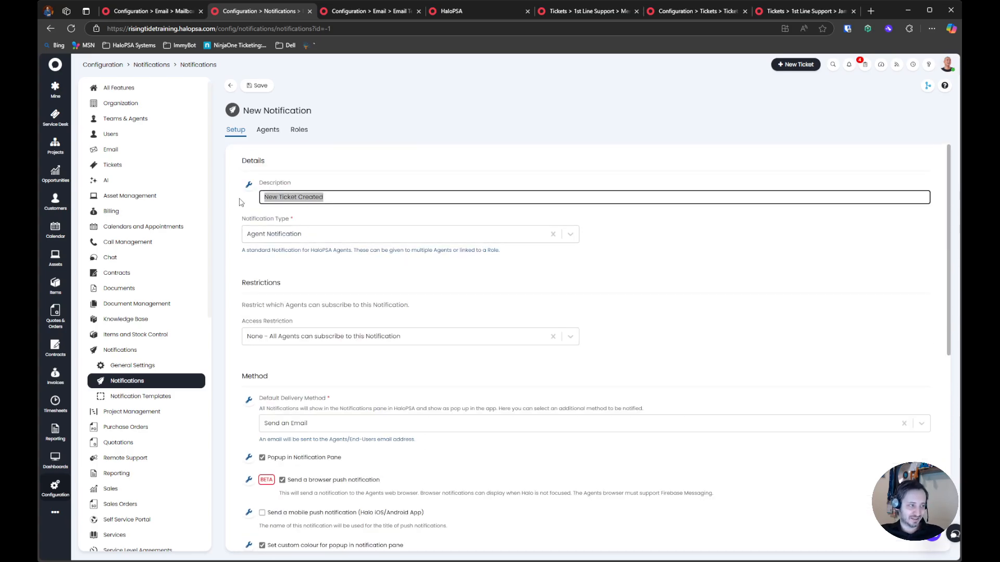
pyautogui.scroll(-8, 375, 336)
pyautogui.click(329, 320)
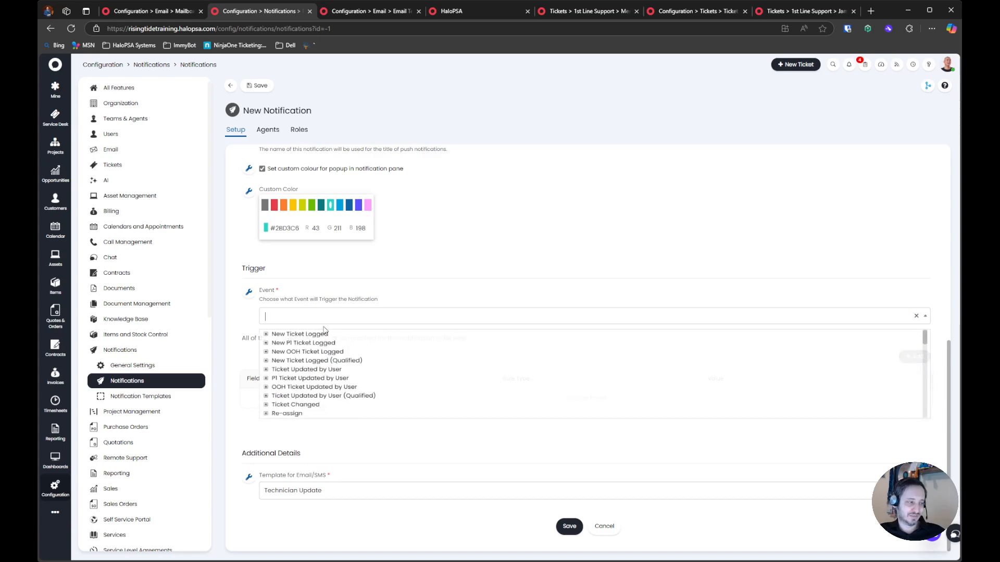
pyautogui.click(266, 334)
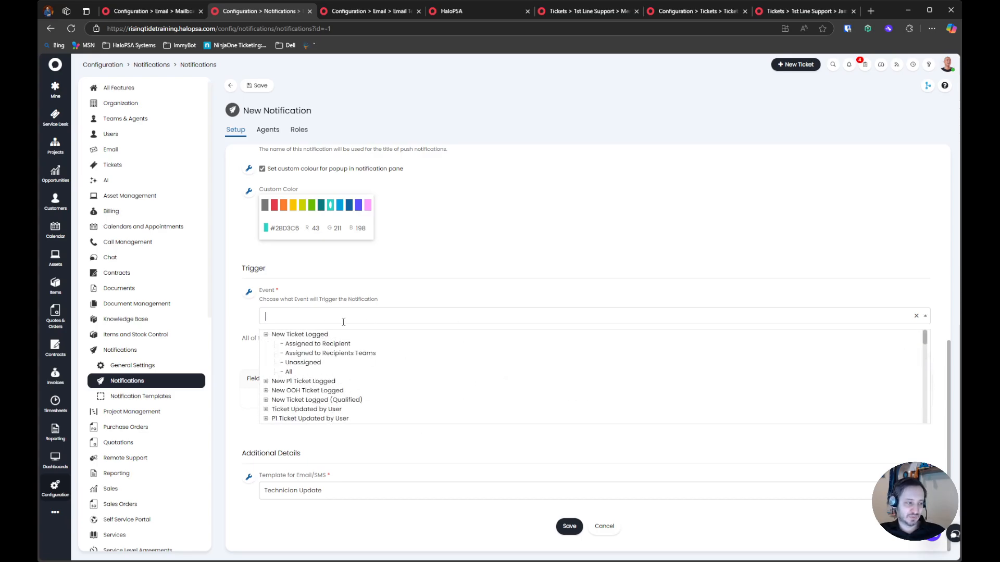
pyautogui.click(304, 364)
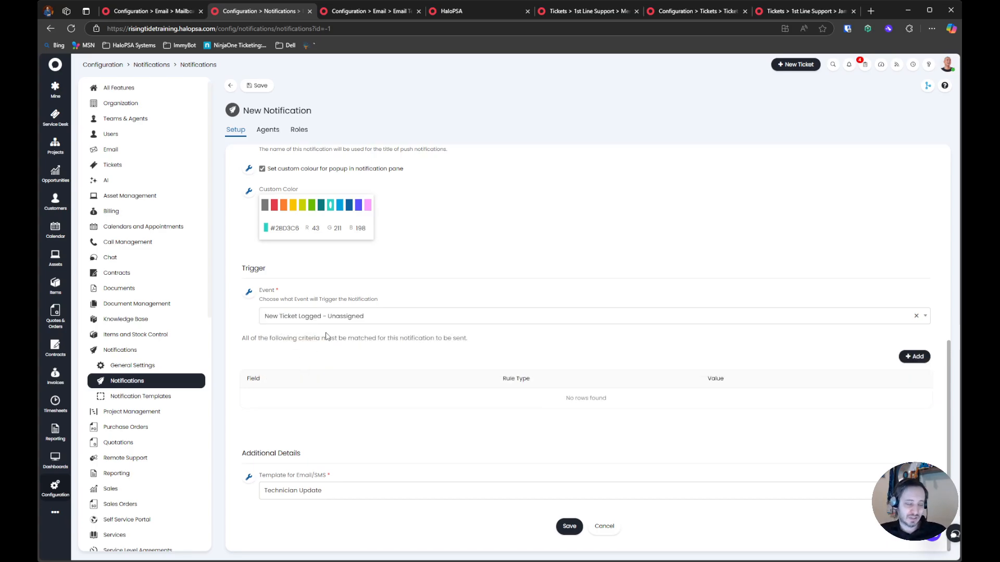
# Try the All and Assigned to Recipients Teams variants of the New Ticket Logged event and review the notification type
pyautogui.click(327, 319)
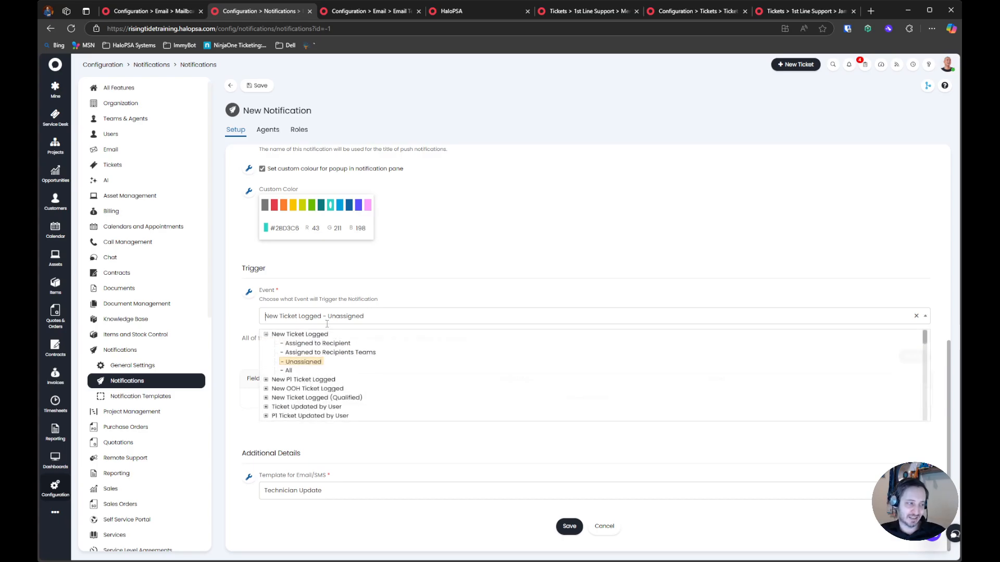
pyautogui.click(289, 373)
pyautogui.click(323, 316)
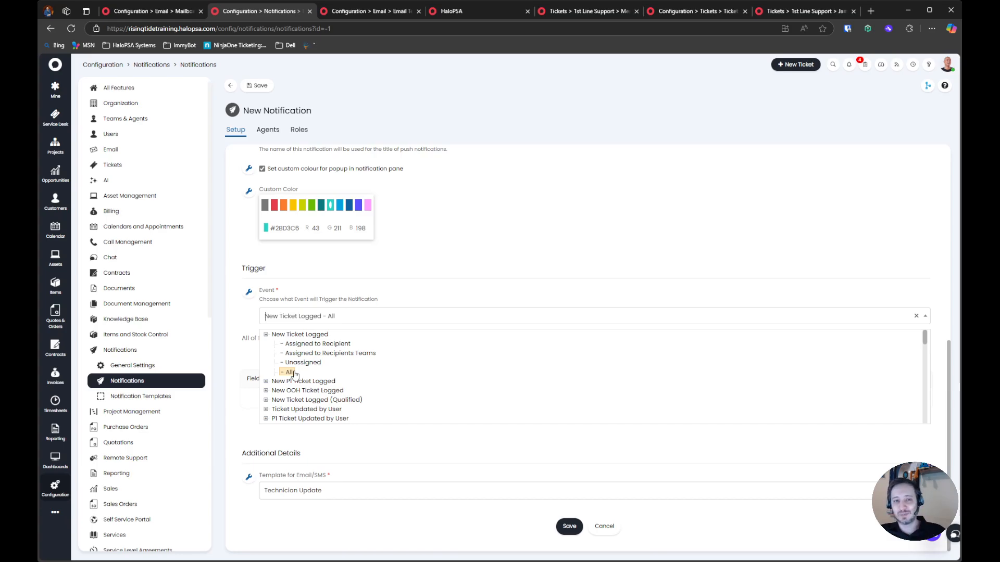
pyautogui.click(333, 354)
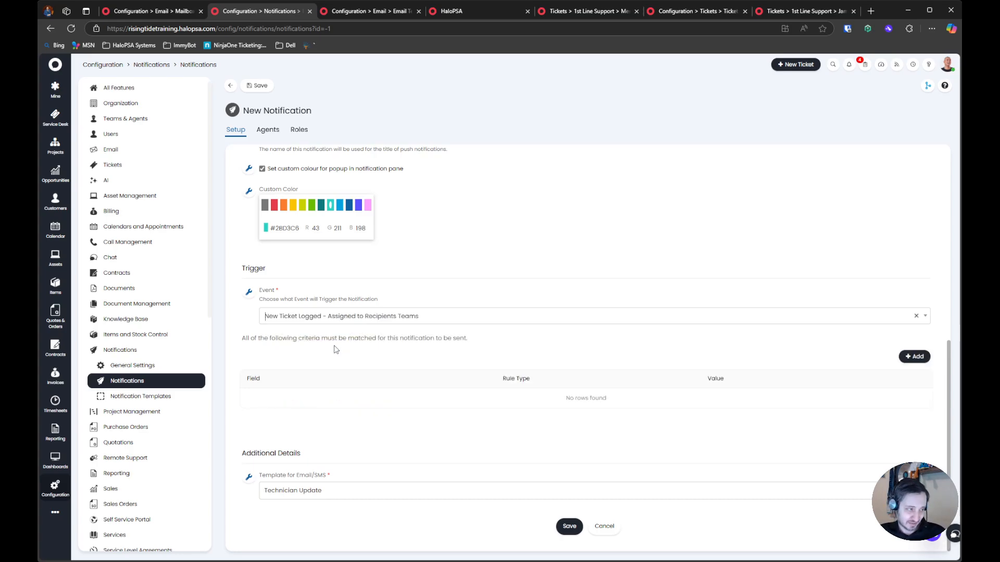
pyautogui.click(332, 316)
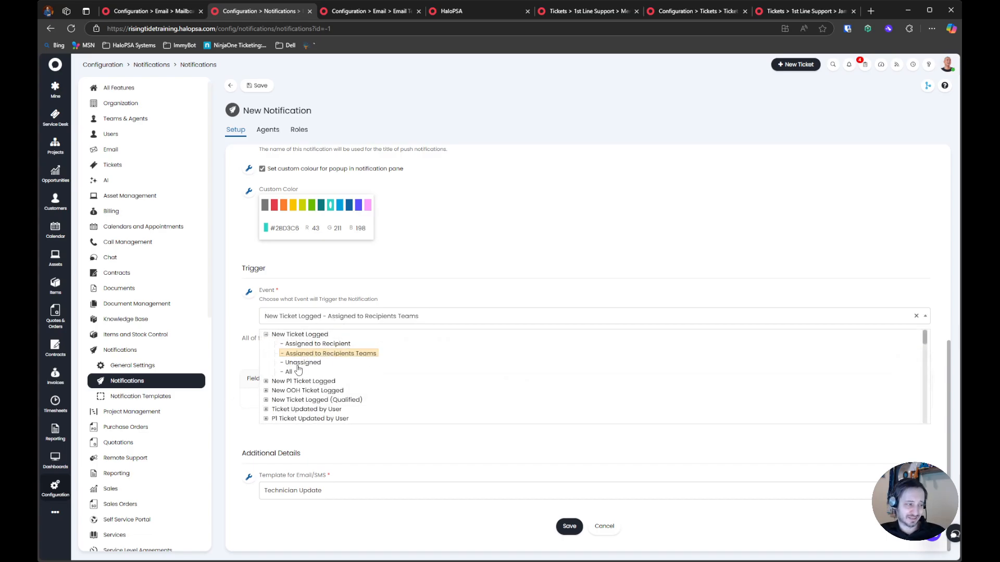
pyautogui.scroll(7, 298, 364)
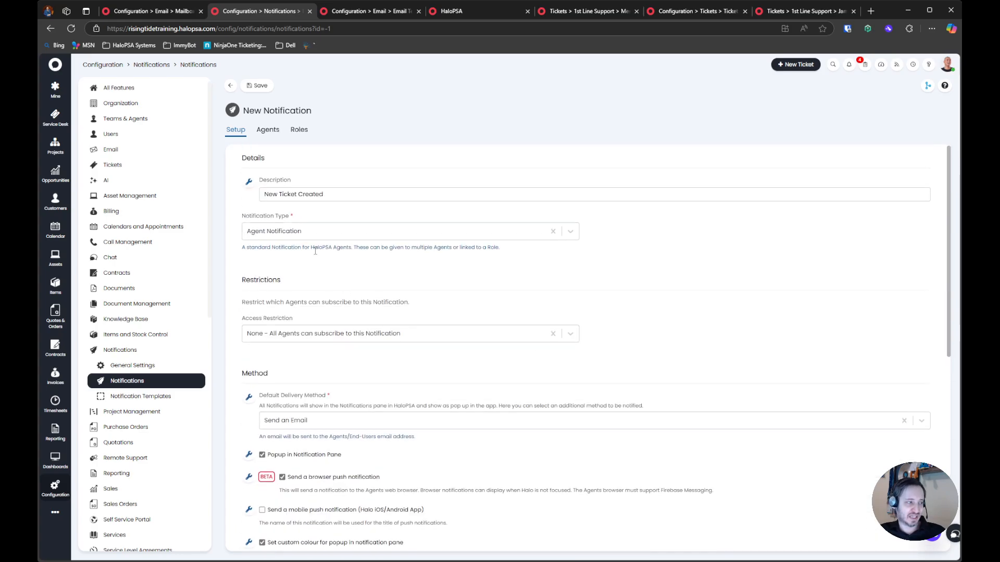
pyautogui.moveTo(233, 218); pyautogui.dragTo(338, 290)
pyautogui.scroll(-7, 333, 297)
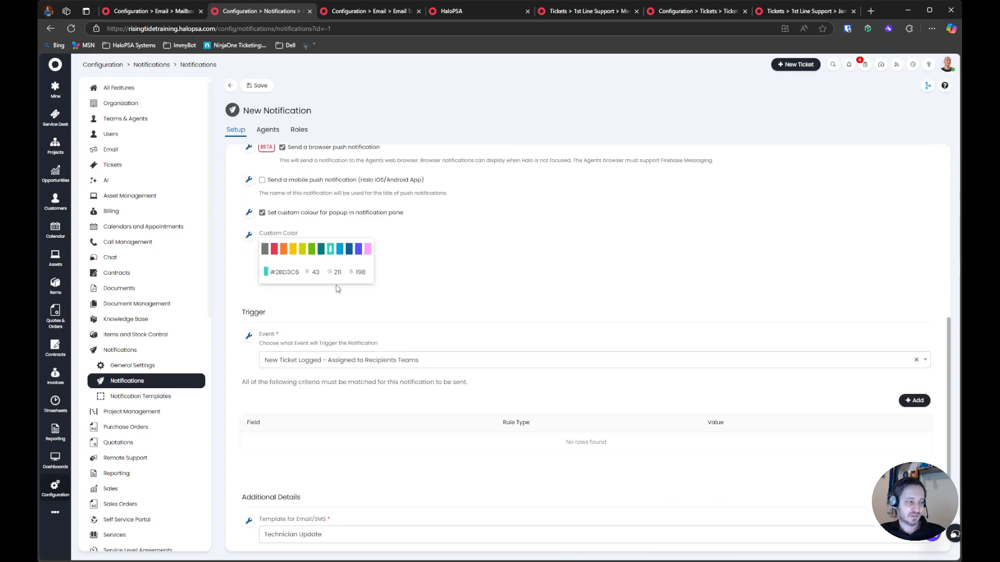
# Compare the P1 and Qualified new-ticket events and set the trigger event to New Ticket Logged - Unassigned
pyautogui.click(322, 312)
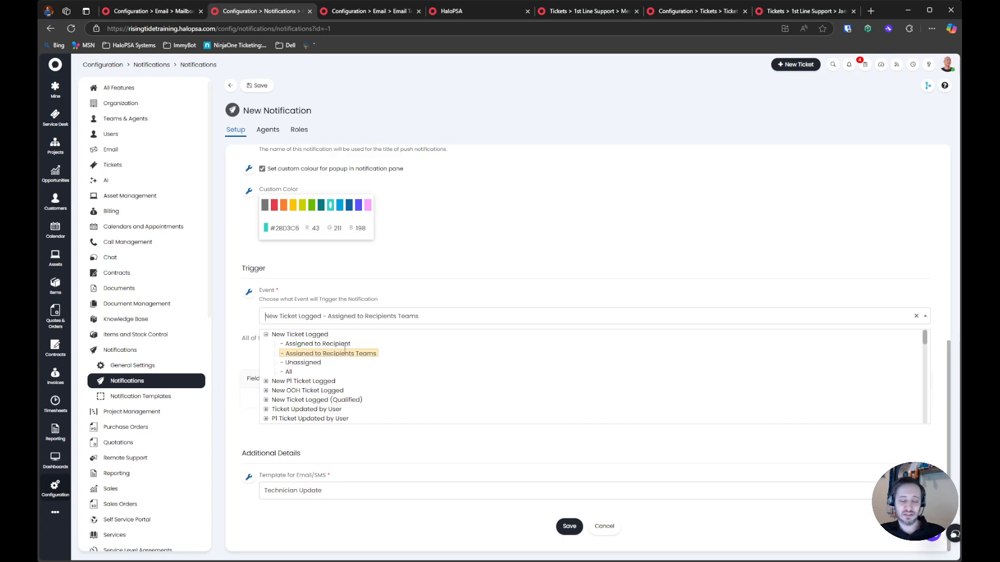
pyautogui.click(266, 382)
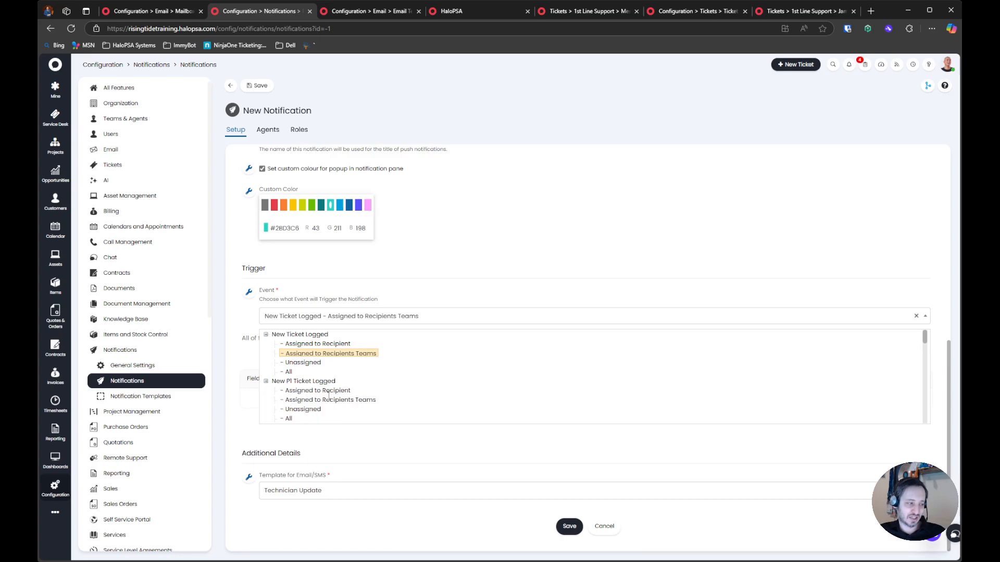
pyautogui.scroll(-1, 307, 409)
pyautogui.click(266, 391)
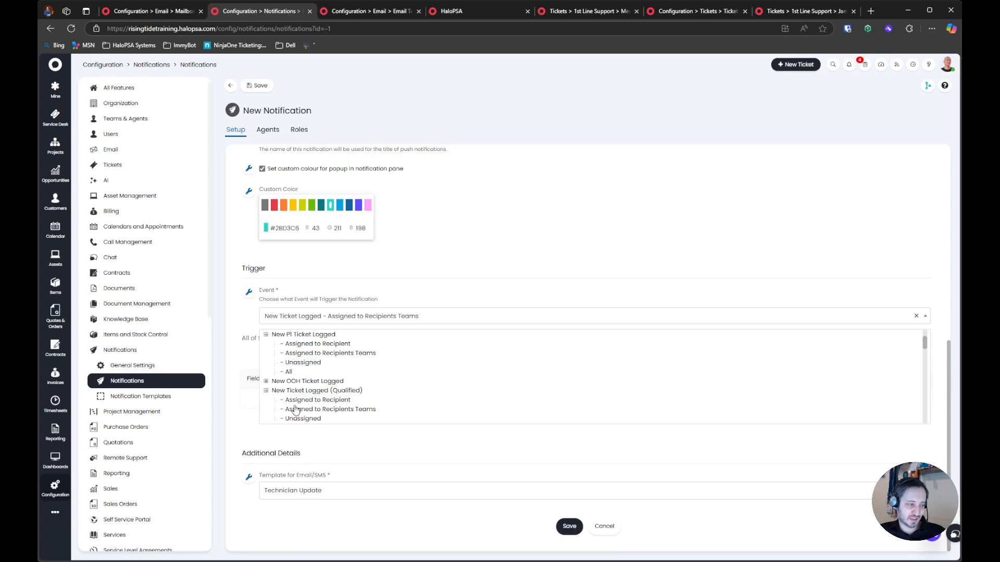
pyautogui.scroll(-1, 317, 420)
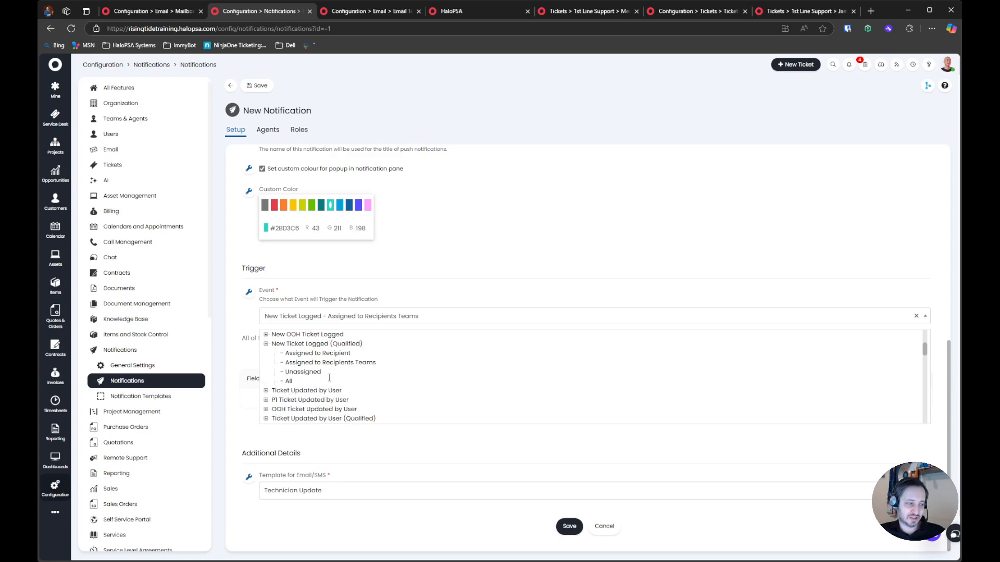
pyautogui.scroll(1, 329, 378)
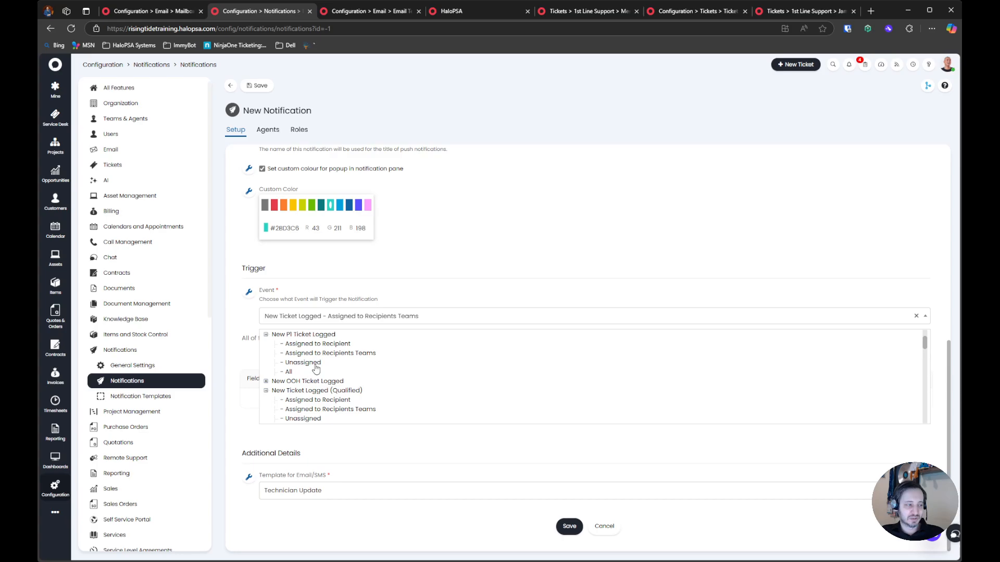
pyautogui.click(315, 364)
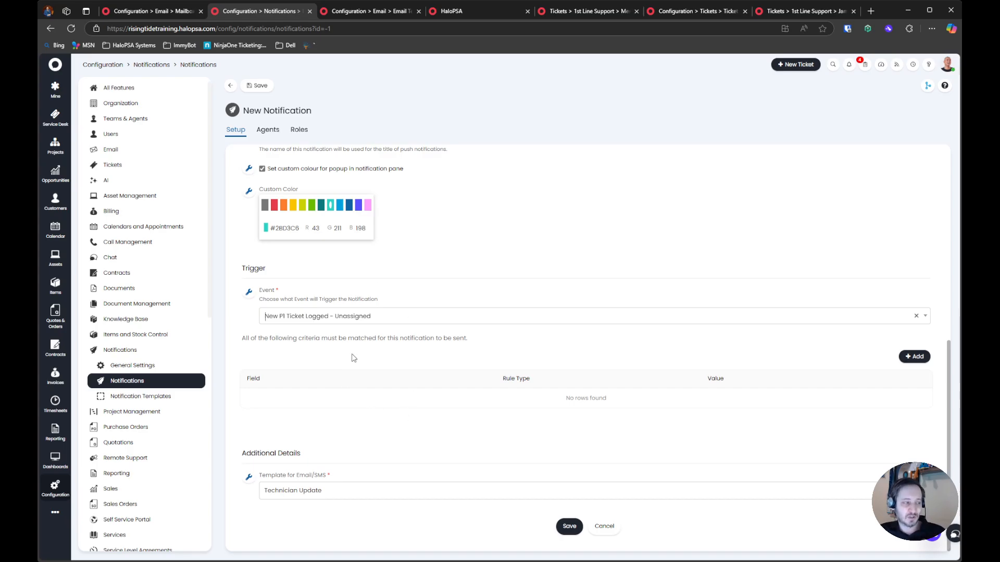
pyautogui.click(350, 318)
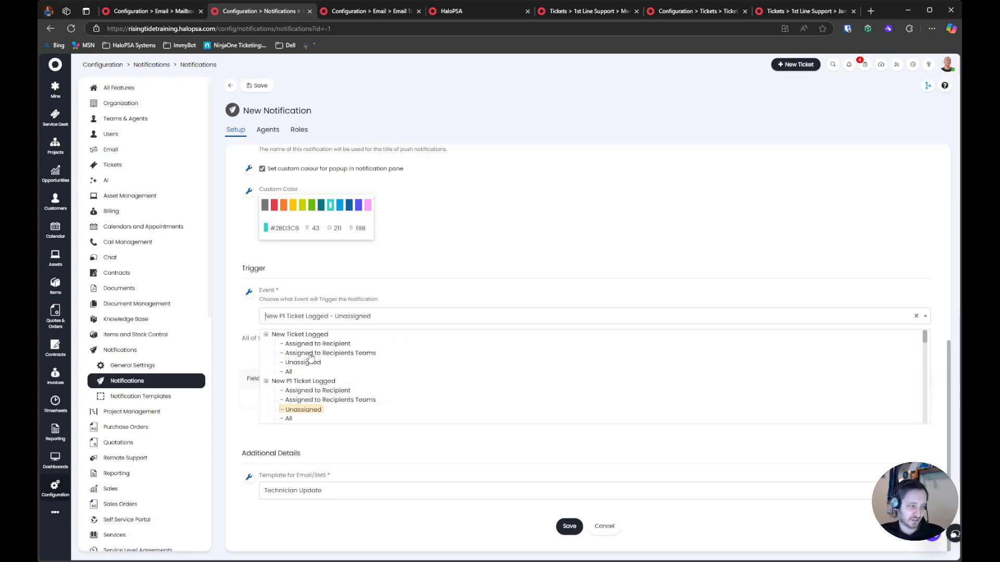
pyautogui.click(307, 363)
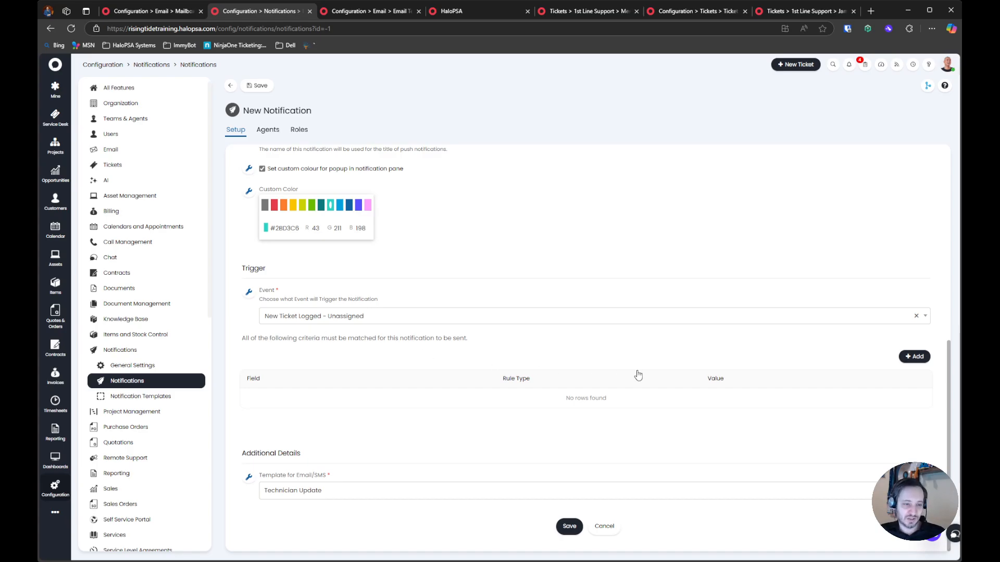
# Add a notification criterion requiring Team is equal to 1st Line Support
pyautogui.click(914, 357)
pyautogui.click(521, 311)
pyautogui.write('tea')
pyautogui.click(415, 328)
pyautogui.click(469, 323)
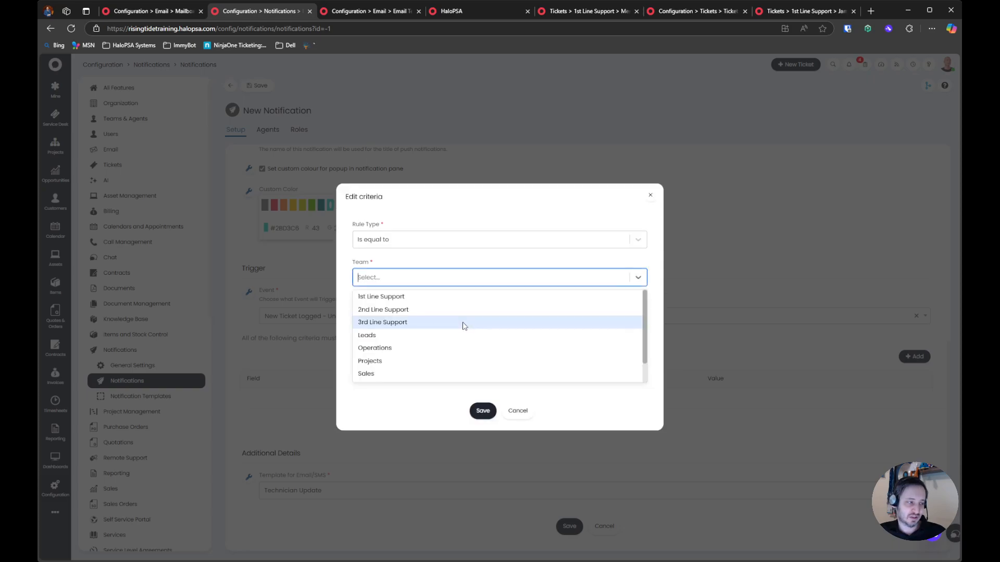
pyautogui.click(424, 300)
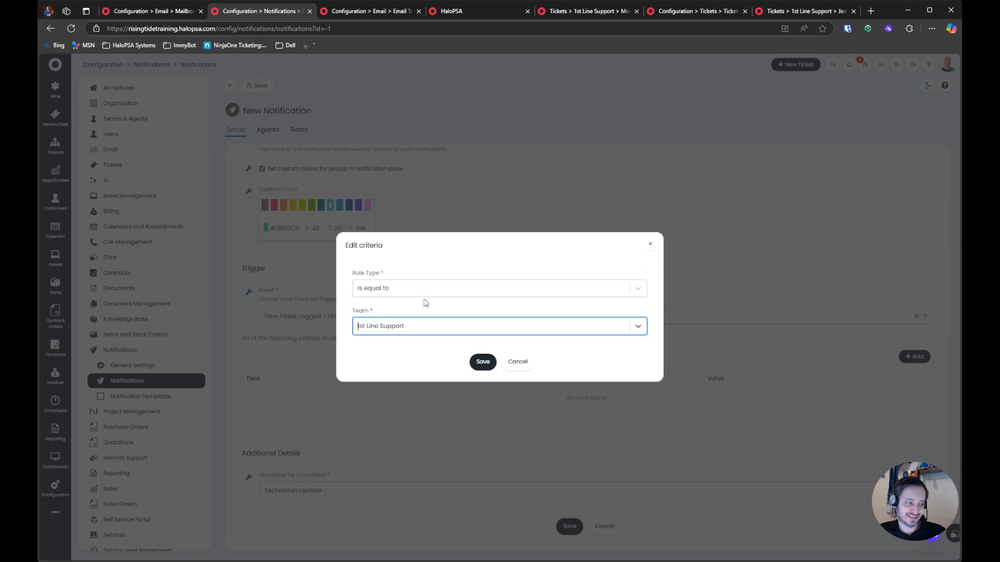
pyautogui.click(482, 362)
# Add an "Is not within working hours" criterion equal to Default Working Hours with the timezone (UTC-05:00) Eastern Time (US & Canada)
pyautogui.click(914, 357)
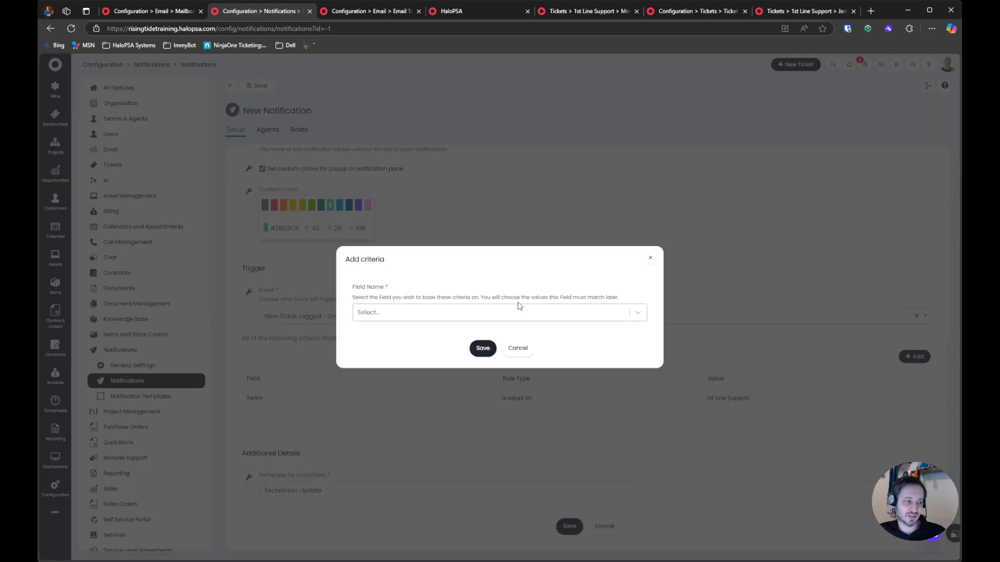
pyautogui.click(507, 308)
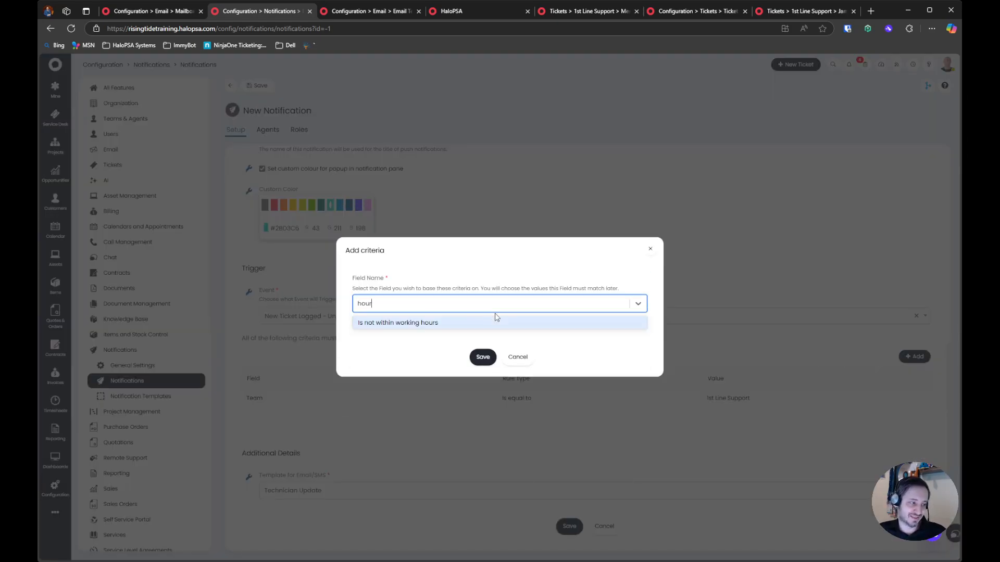
pyautogui.click(492, 322)
pyautogui.click(483, 356)
pyautogui.click(458, 305)
pyautogui.click(451, 323)
pyautogui.click(449, 312)
pyautogui.click(448, 312)
pyautogui.click(444, 350)
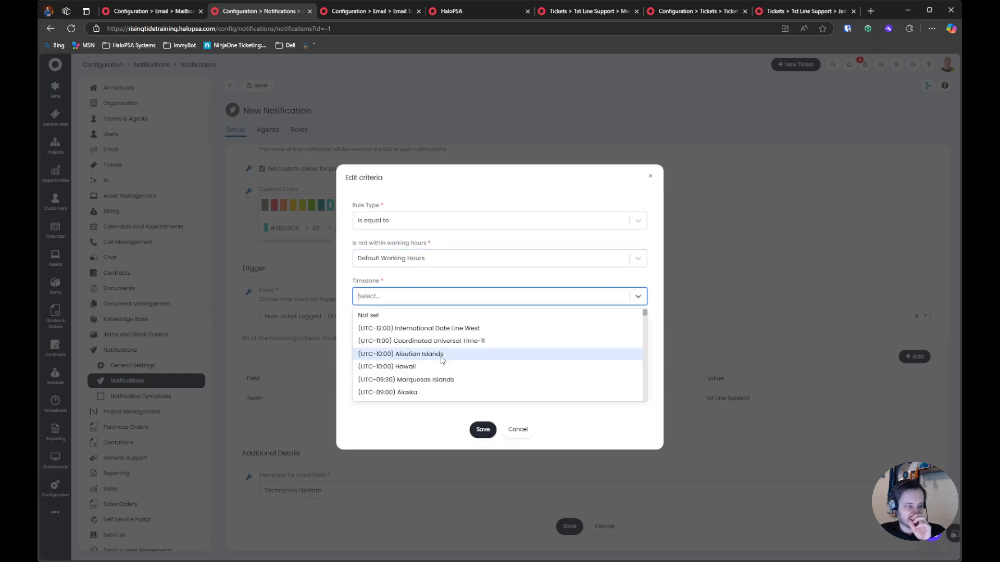
pyautogui.write('eastern time')
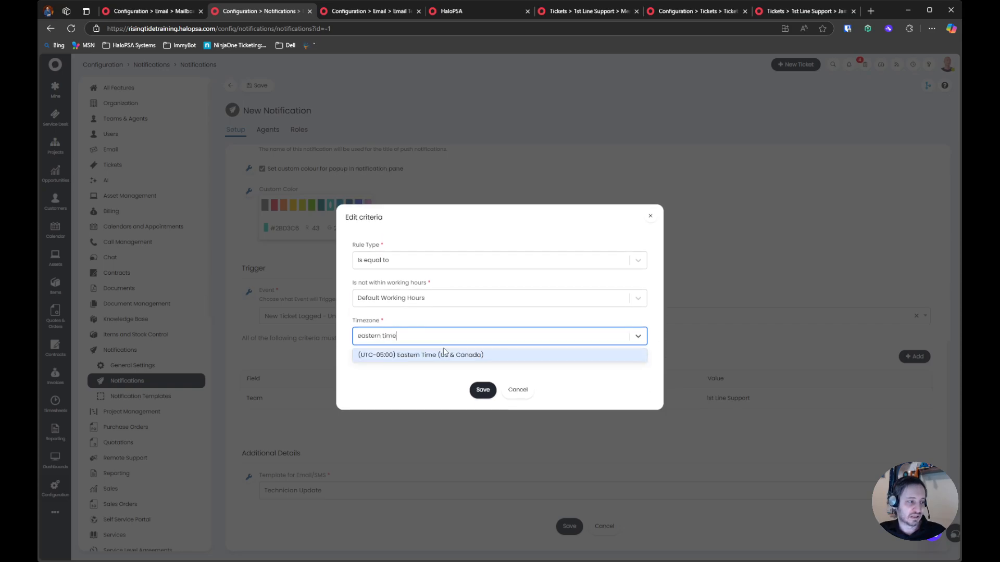
pyautogui.click(444, 353)
pyautogui.click(480, 380)
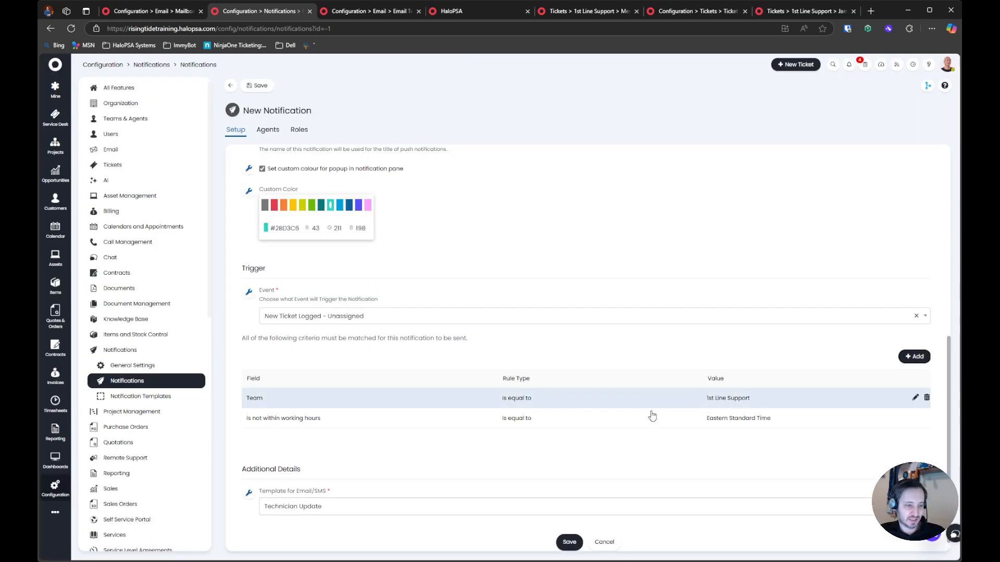
# Delete the Team and working-hours criteria from the new notification
pyautogui.click(926, 419)
pyautogui.click(926, 398)
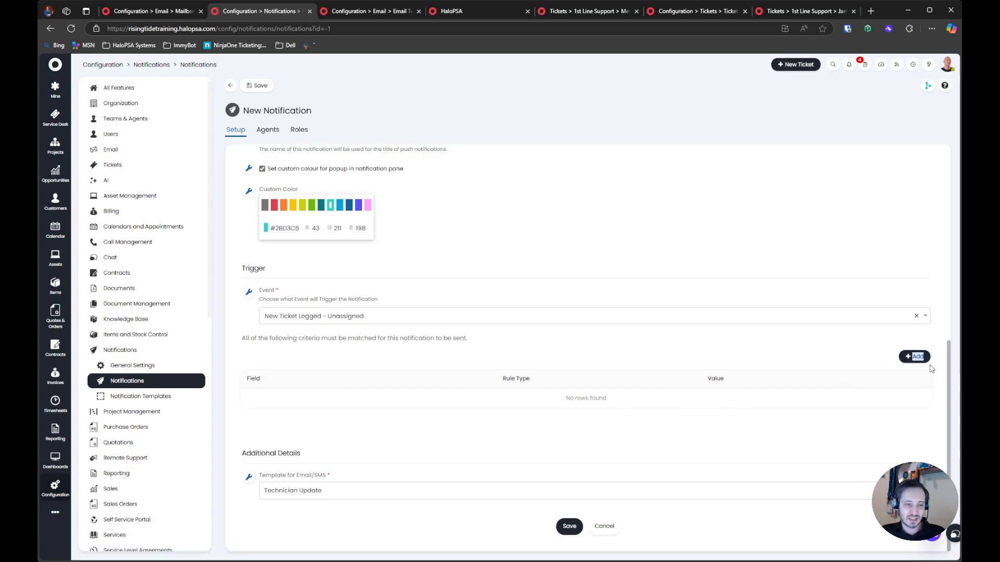
# Browse the fields available for notification criteria without adding a criterion
pyautogui.click(915, 356)
pyautogui.click(542, 313)
pyautogui.moveTo(641, 282); pyautogui.dragTo(644, 358)
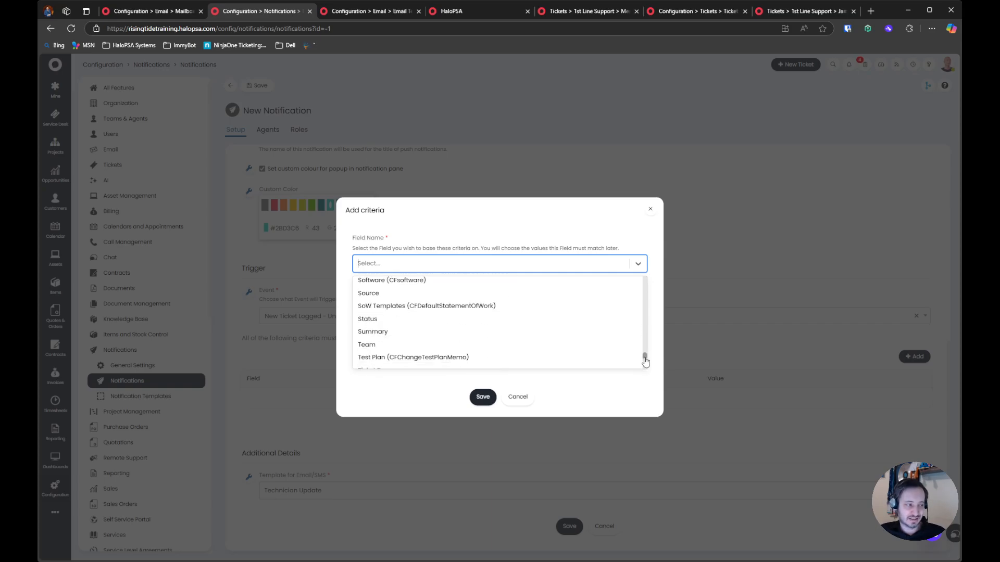
pyautogui.click(522, 397)
pyautogui.click(524, 358)
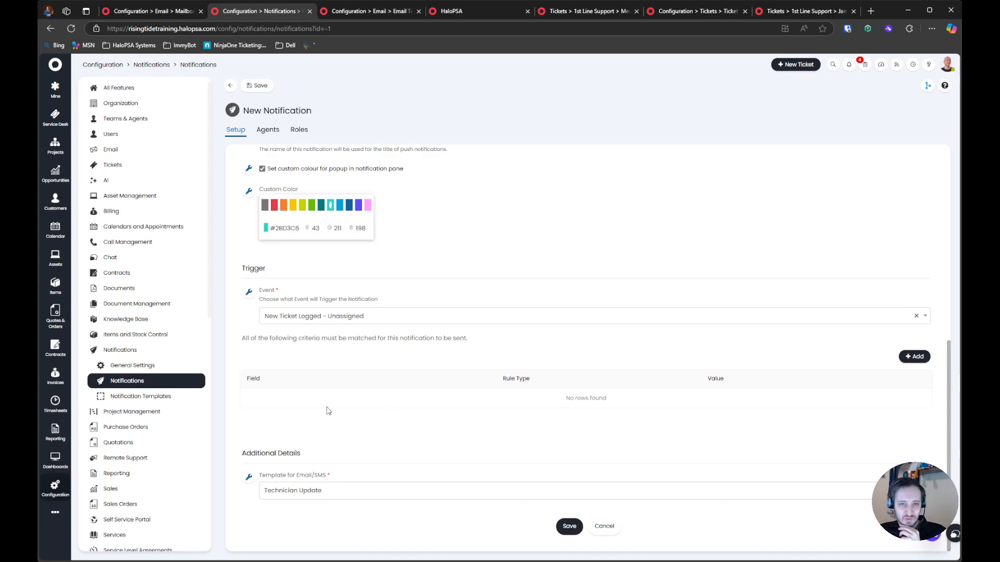
# Review the notification's trigger and its Template for Email/SMS setting, and save the notification
pyautogui.scroll(5, 327, 412)
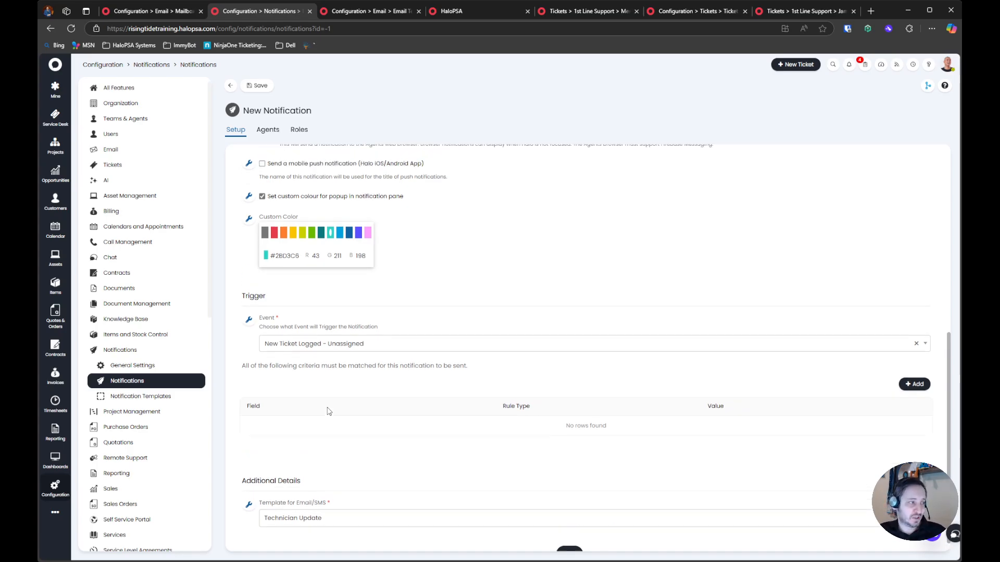
pyautogui.moveTo(248, 274); pyautogui.dragTo(385, 287)
pyautogui.scroll(-5, 358, 428)
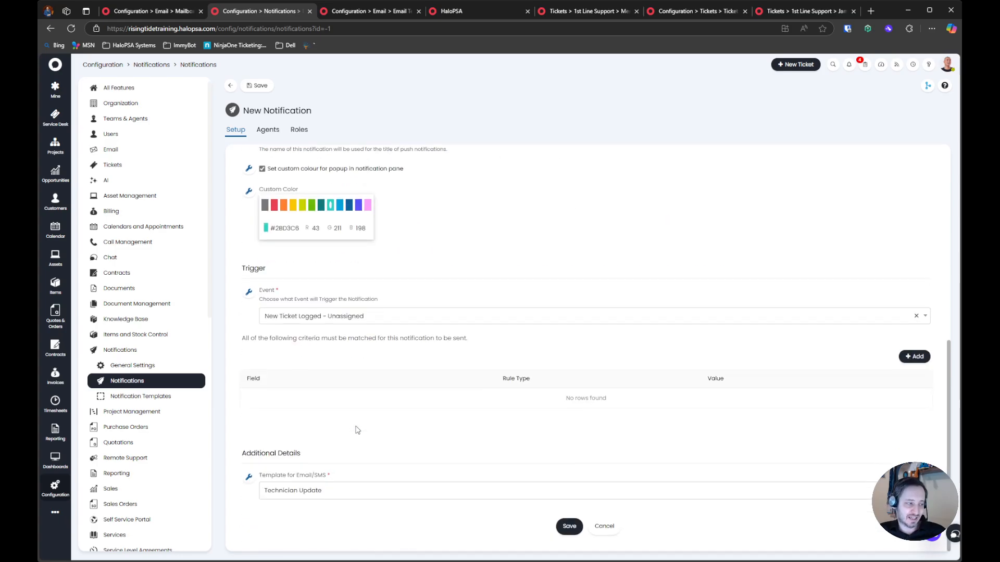
pyautogui.moveTo(257, 473); pyautogui.dragTo(415, 509)
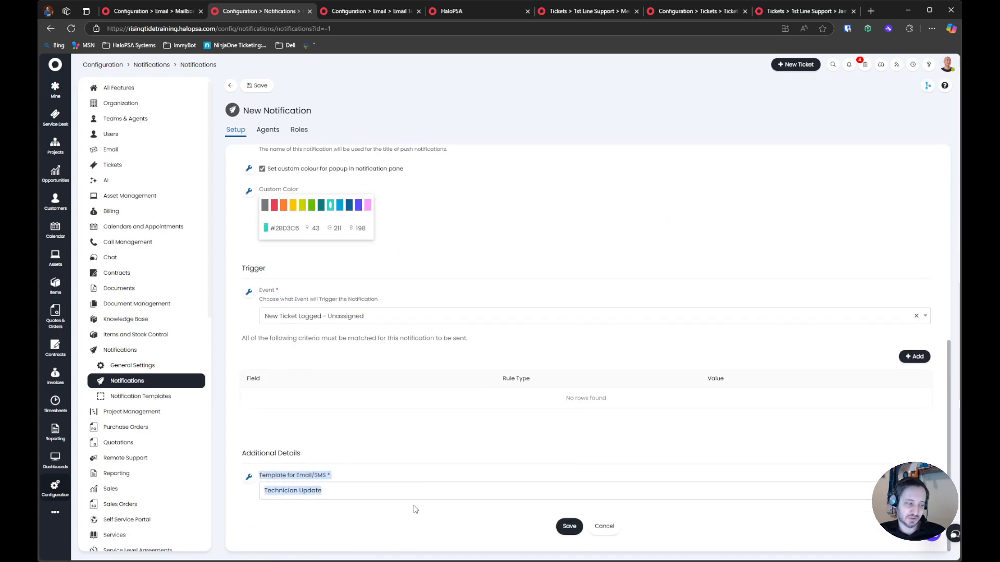
pyautogui.click(313, 489)
pyautogui.click(386, 498)
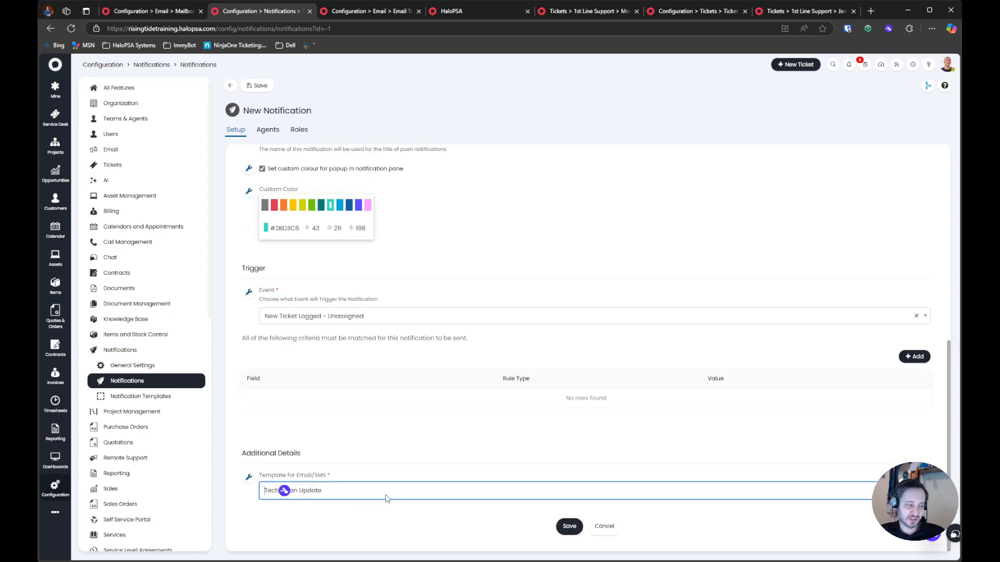
pyautogui.click(569, 526)
# Open the Technician Update email template and examine its subject and body variables, including $ACTIVITY
pyautogui.hotkey('ctrl', 'Tab')
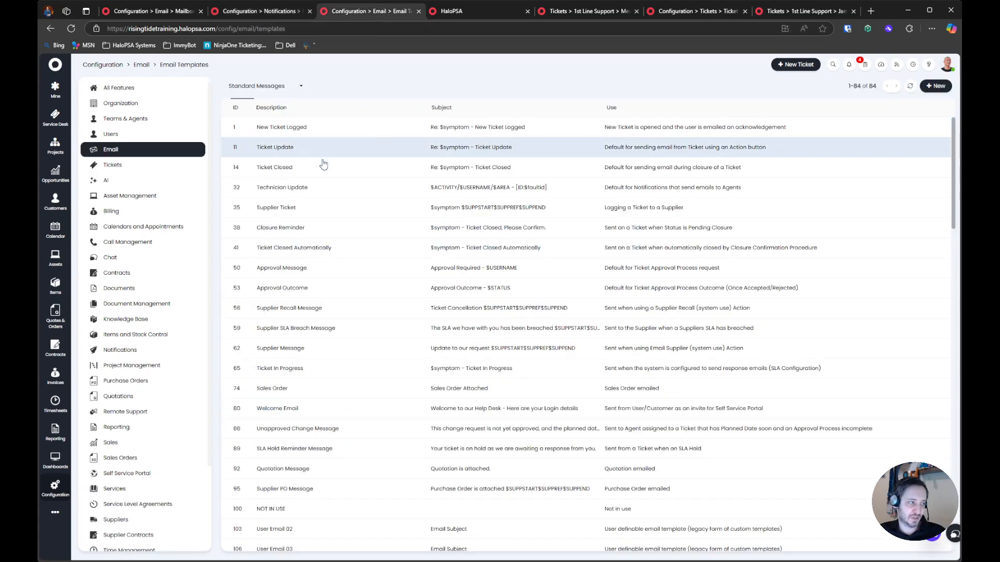
pyautogui.click(340, 188)
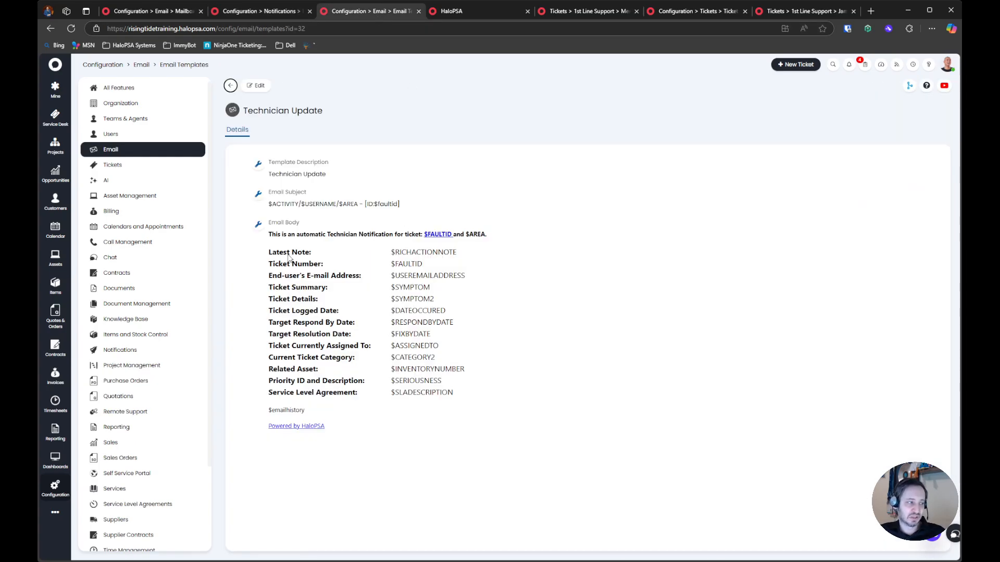
pyautogui.moveTo(249, 177); pyautogui.dragTo(555, 399)
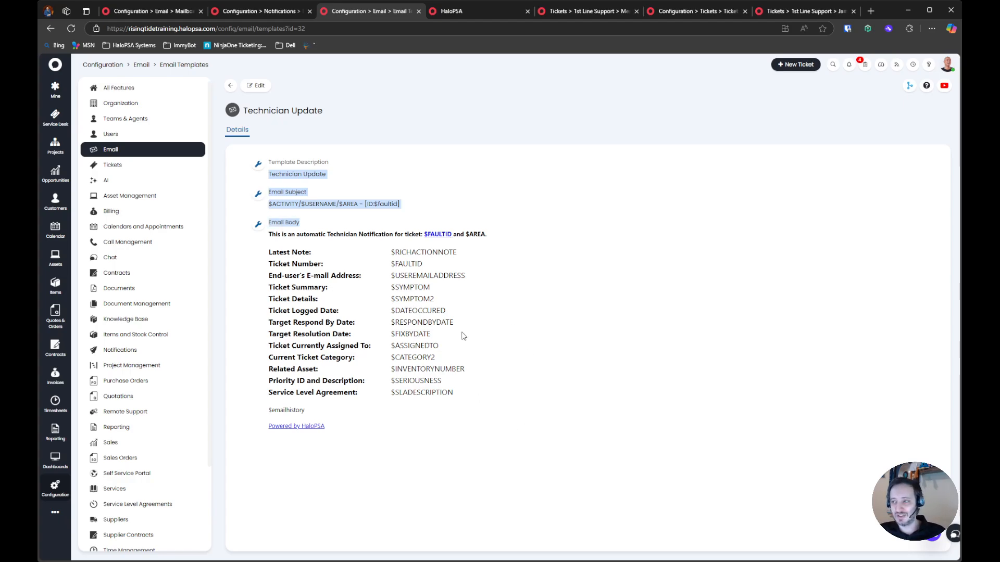
pyautogui.click(291, 202)
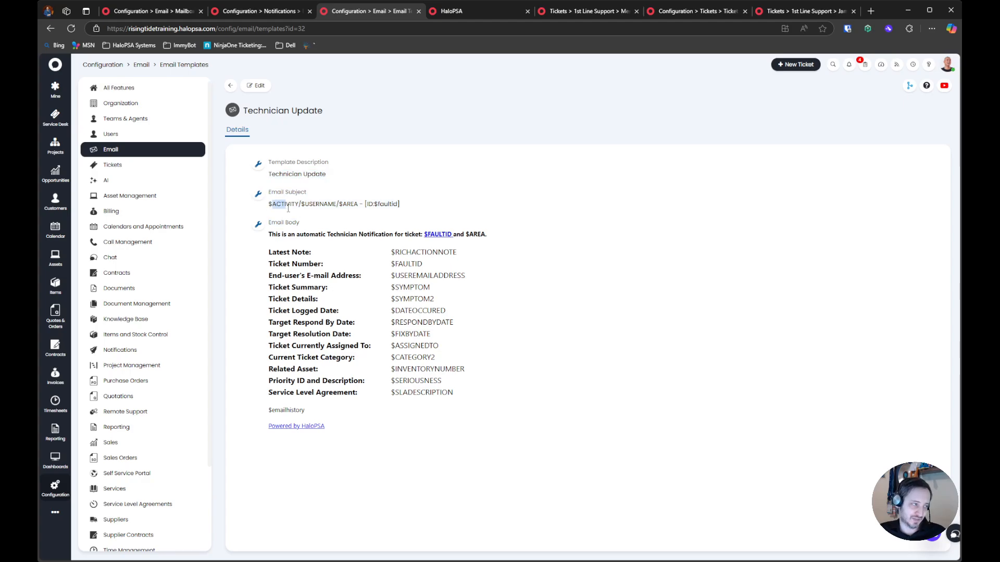
pyautogui.doubleClick(286, 204)
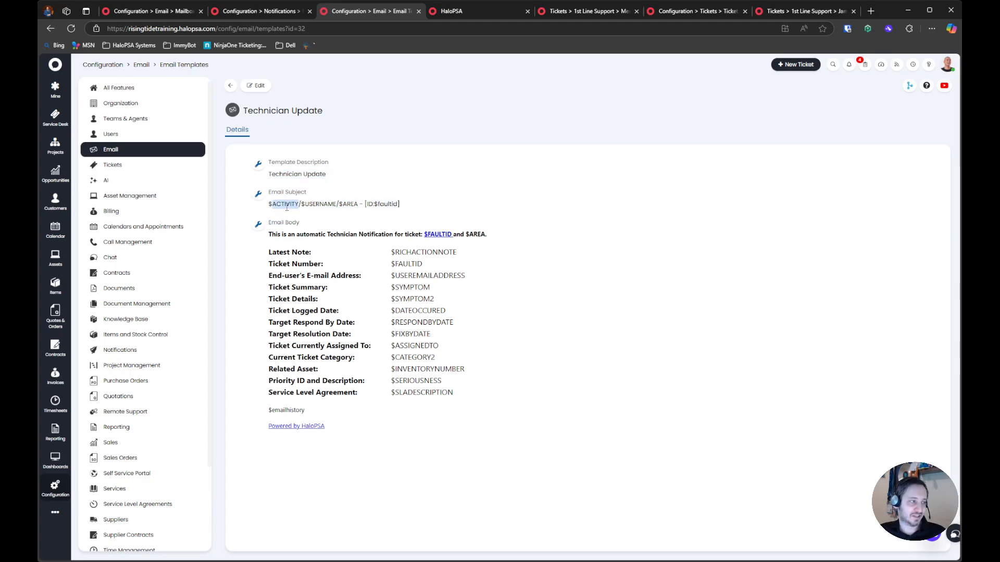
# Search the Variables page for "activity" within the Tickets type
pyautogui.click(488, 11)
pyautogui.click(375, 150)
pyautogui.write('a')
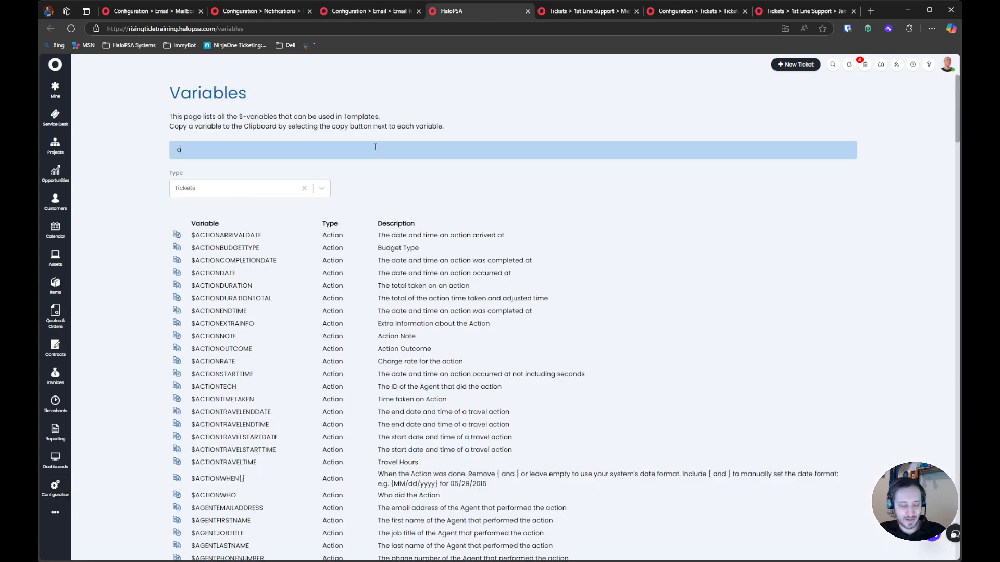
pyautogui.write('ctivit')
pyautogui.press('BackSpace')
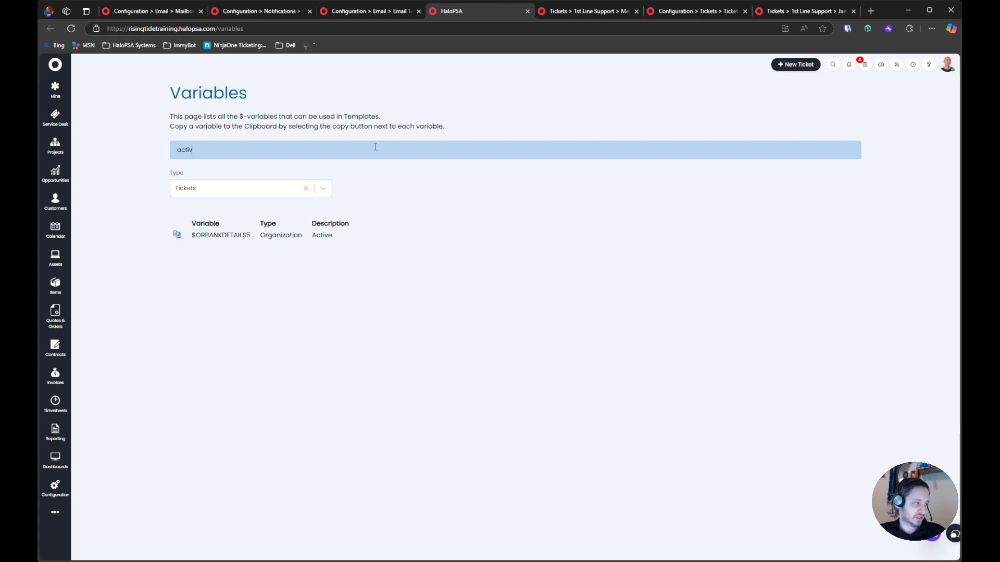
pyautogui.write('ity')
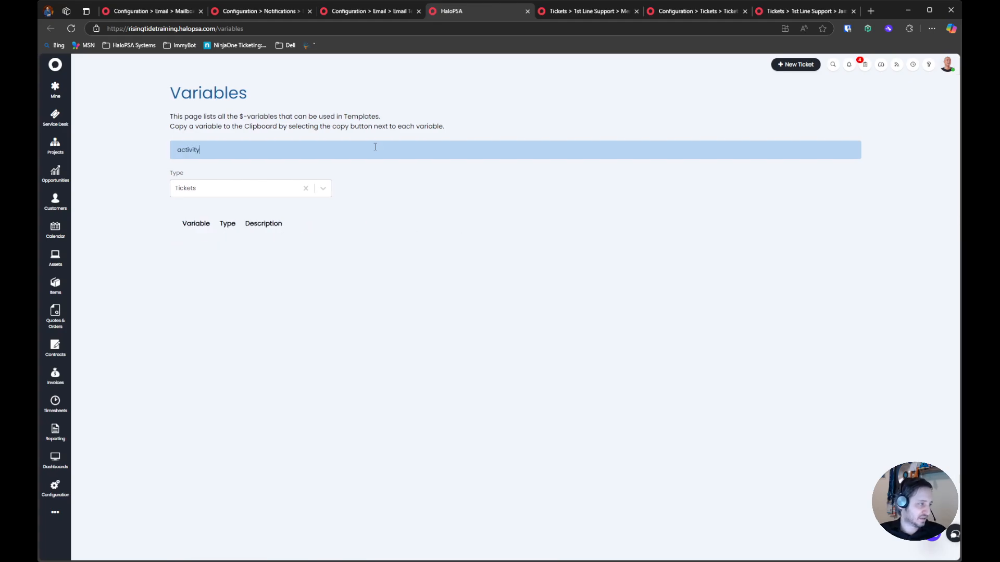
# Set the variable type to All for the "activity" search, and clear the search text
pyautogui.click(261, 188)
pyautogui.click(252, 216)
pyautogui.click(253, 196)
pyautogui.click(250, 218)
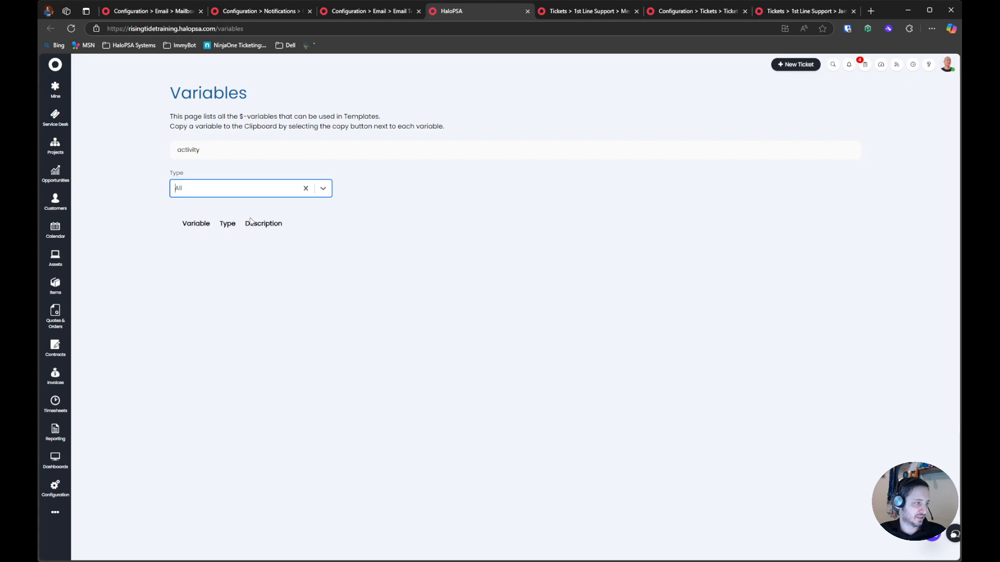
pyautogui.click(259, 151)
pyautogui.hotkey('ctrl', 'a')
pyautogui.press('BackSpace')
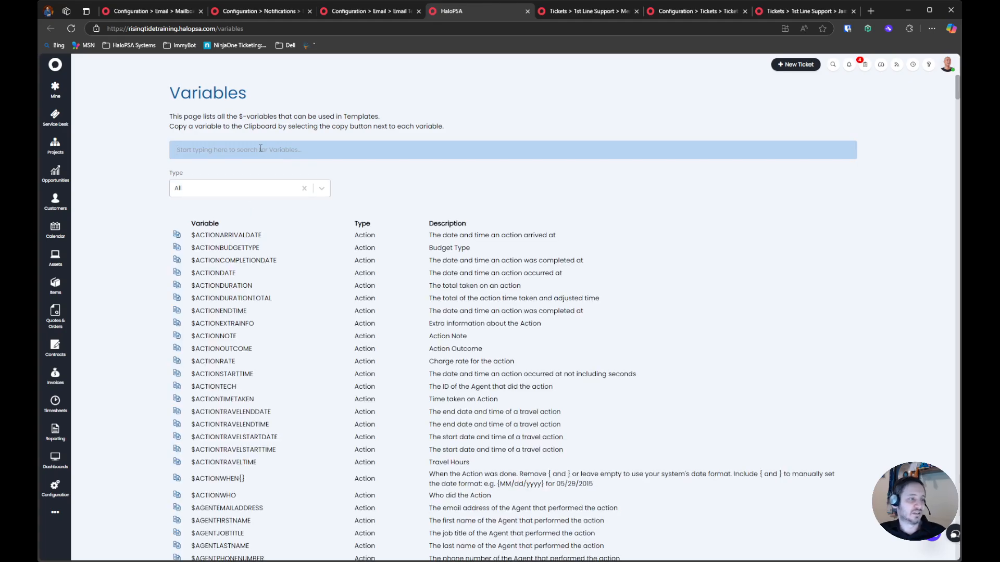
# Create a new email template under Custom Templates with the description "New Unassigned Ticket Logged"
pyautogui.click(393, 12)
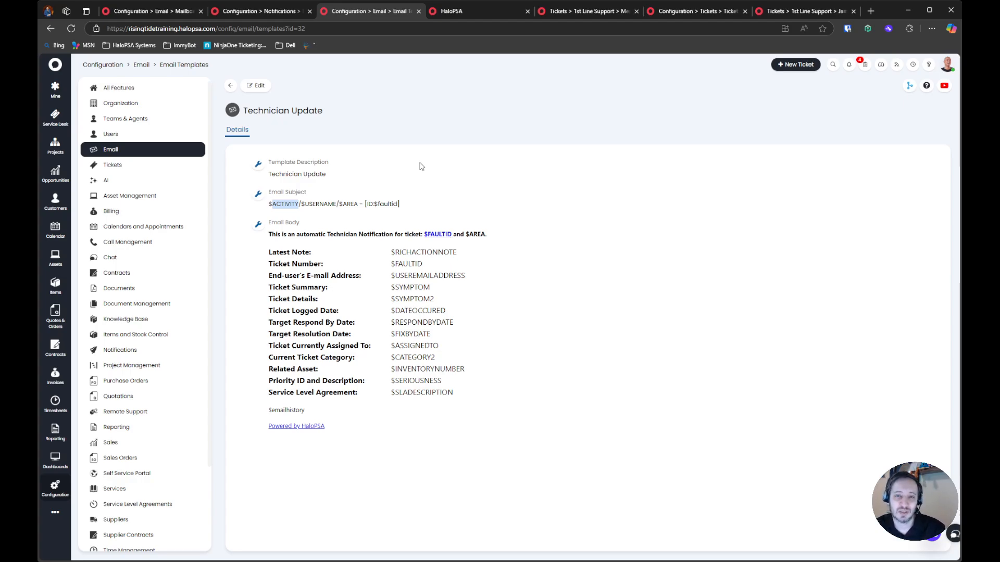
pyautogui.click(227, 87)
pyautogui.click(297, 87)
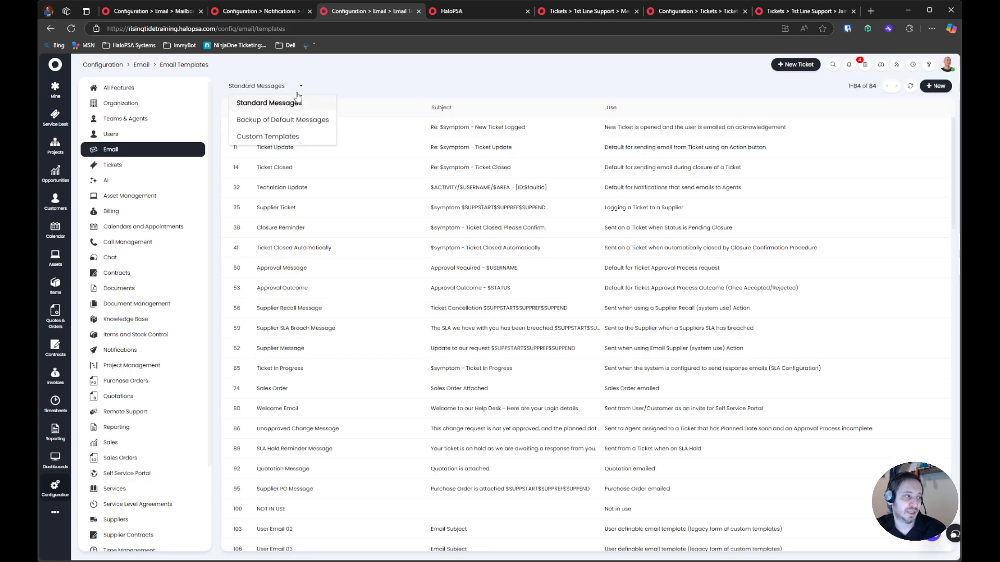
pyautogui.click(287, 137)
pyautogui.click(925, 86)
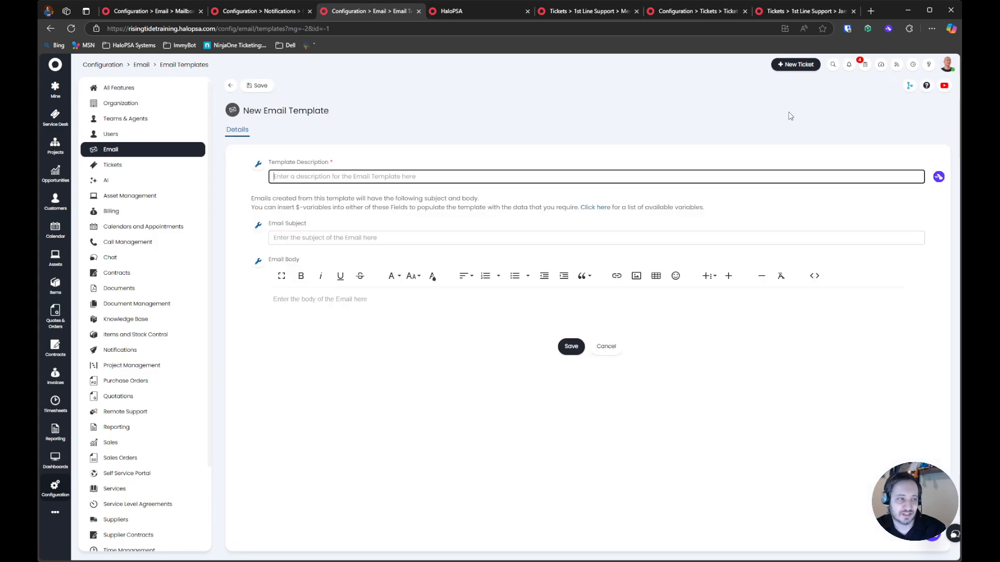
pyautogui.write('Ticket a')
pyautogui.hotkey('ctrl', 'a')
pyautogui.write('New Unassigned')
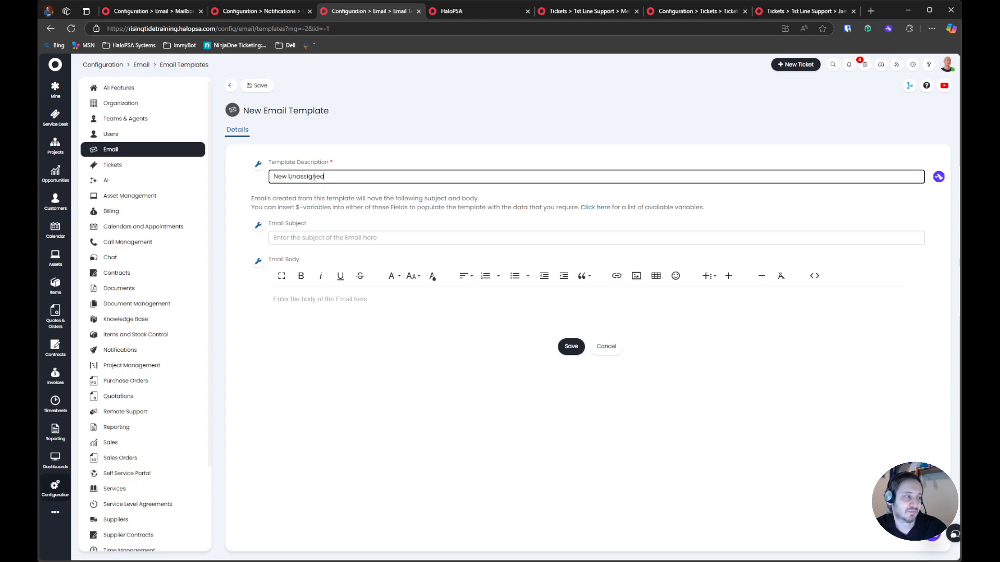
pyautogui.write(' Ticket Logssged')
pyautogui.press('Tab')
pyautogui.press('Tab')
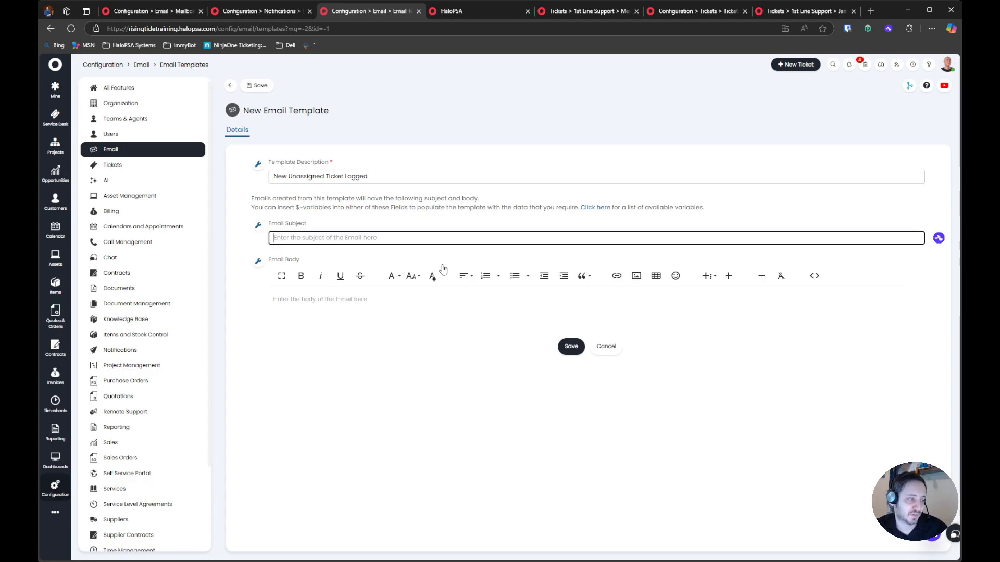
# Write "Please note a new ticket has been created that is unassigned." as the first line of the email body
pyautogui.click(406, 334)
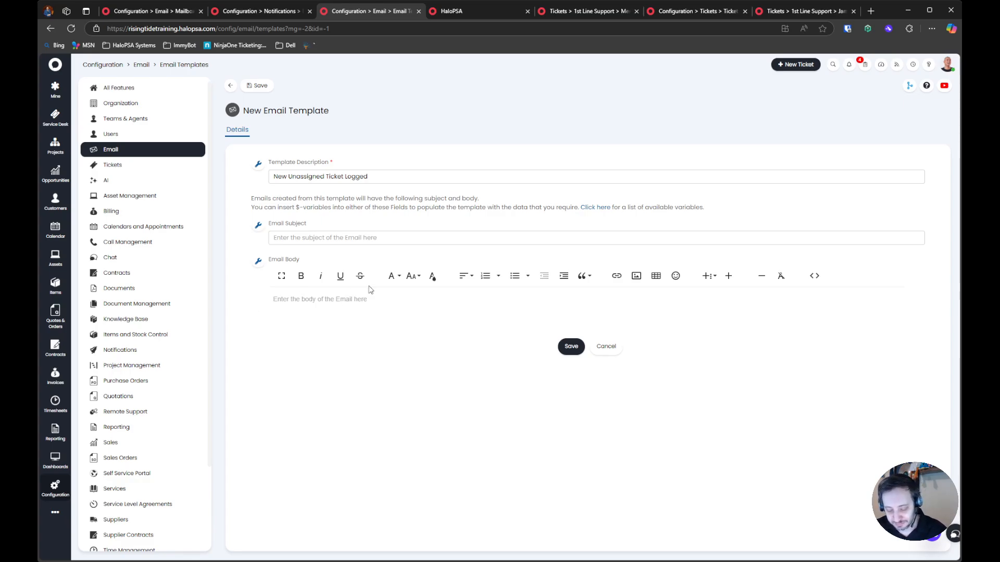
pyautogui.hotkey('ctrl', 'space')
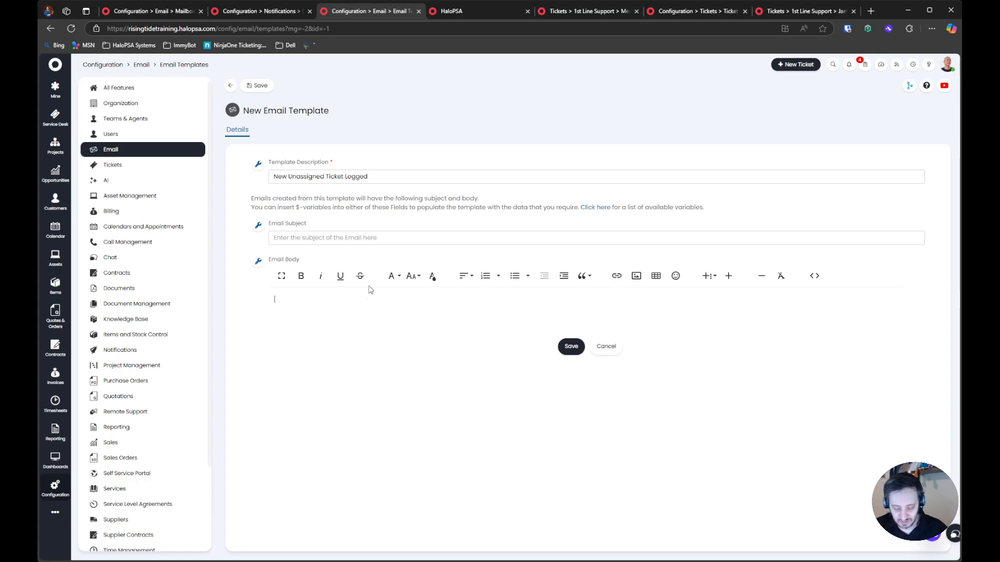
pyautogui.write('Please note a new ticket has bene crea')
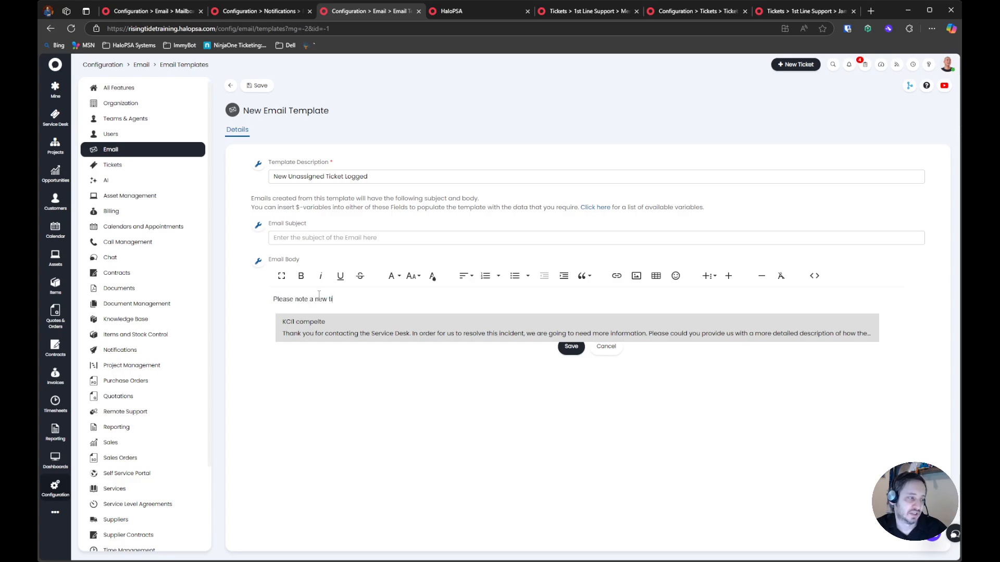
pyautogui.press('BackSpace')
pyautogui.press('BackSpace')
pyautogui.press('BackSpace')
pyautogui.press('BackSpace')
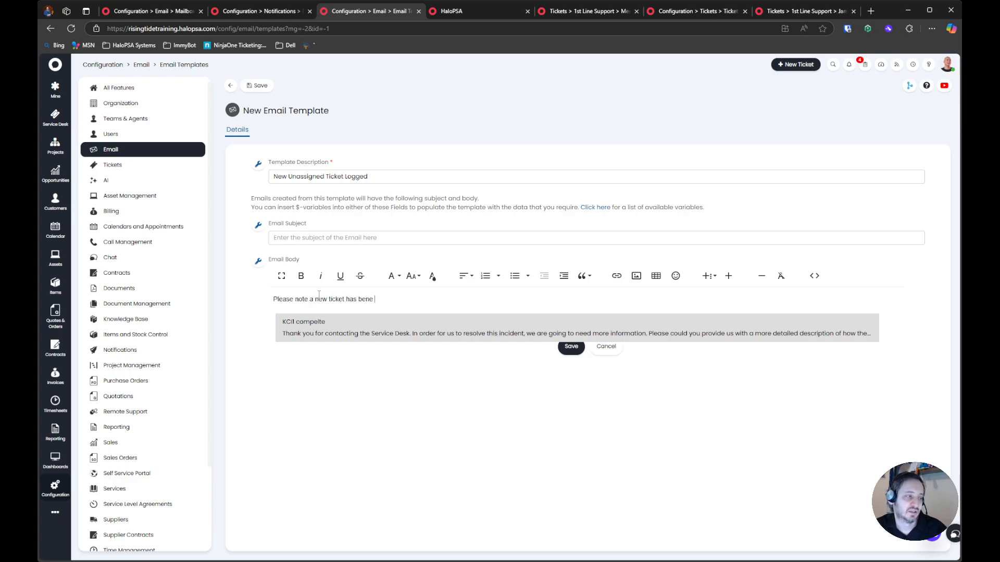
pyautogui.press('BackSpace')
pyautogui.write('en created that is unassigned.')
# Add the line "Please review and process the ticket accordingly." to the email body and save the template
pyautogui.press('Return')
pyautogui.write('Please review an')
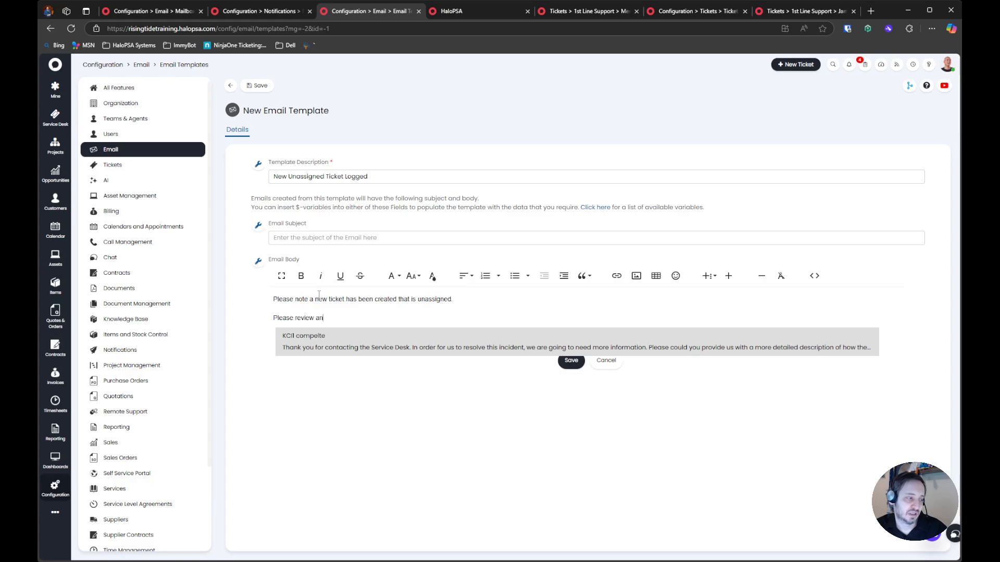
pyautogui.write('d process the ticket accordingly.')
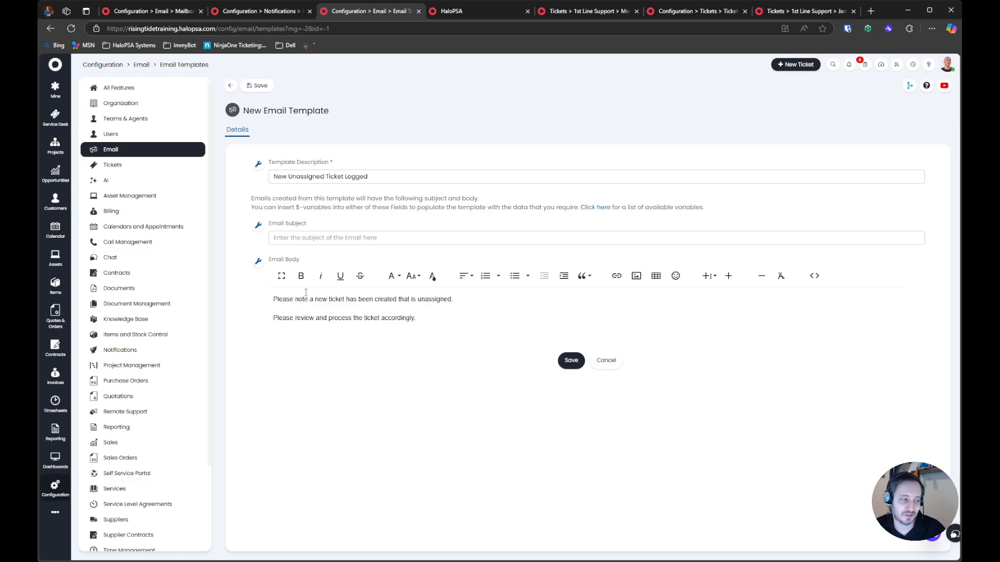
pyautogui.press('Return')
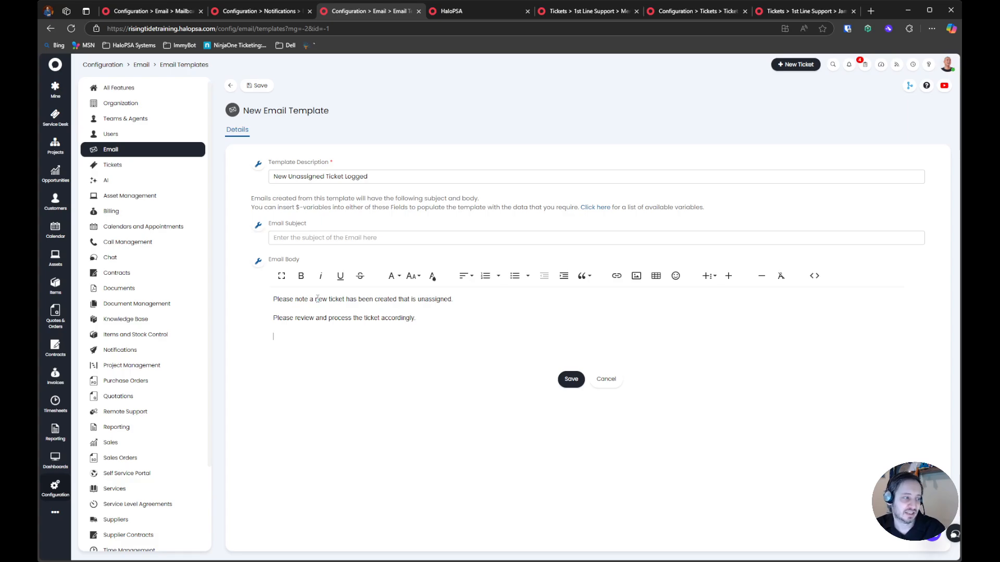
pyautogui.click(569, 376)
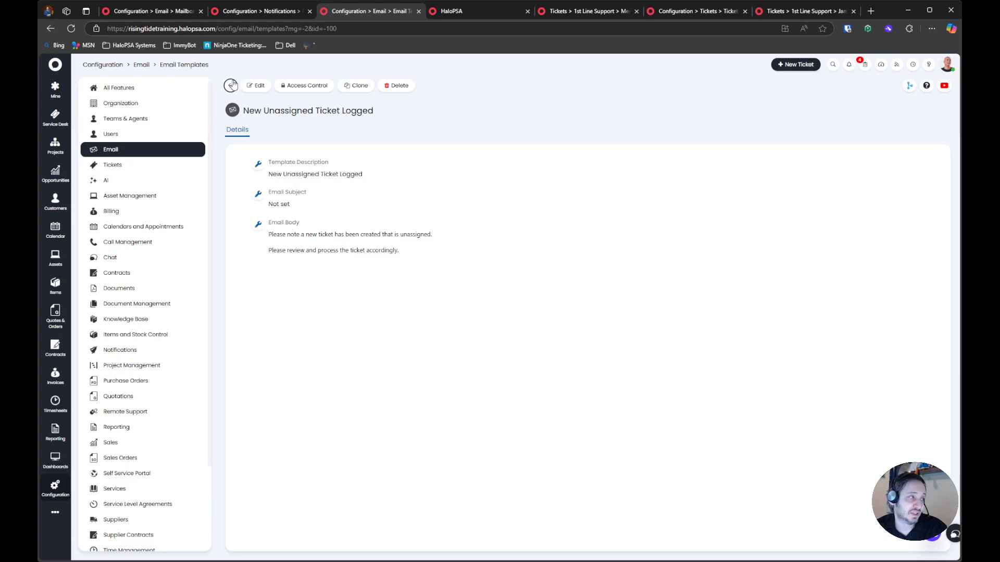
# Open the Technician Update standard email template for editing in a new browser tab and show its body as HTML code
pyautogui.middleClick(106, 149)
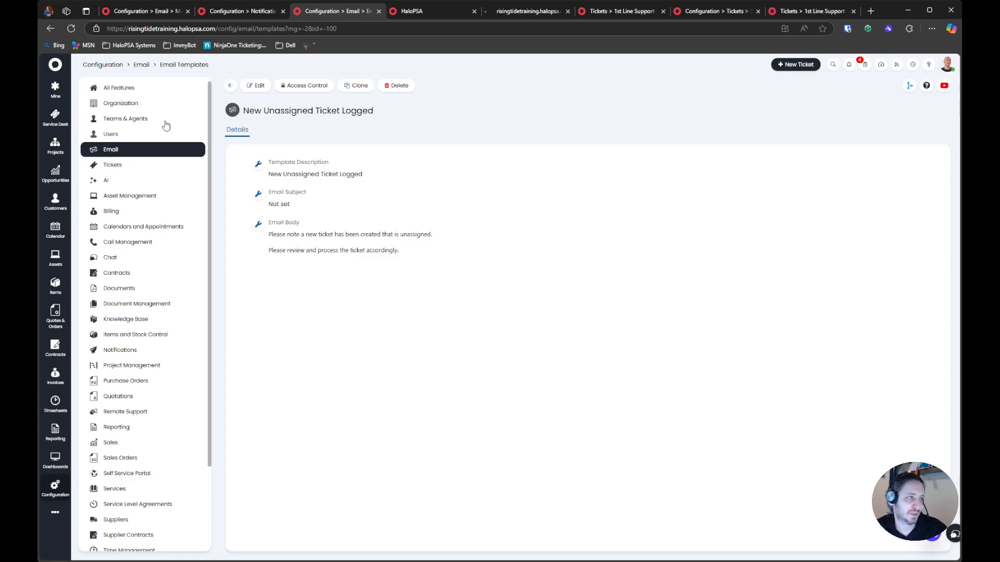
pyautogui.click(448, 11)
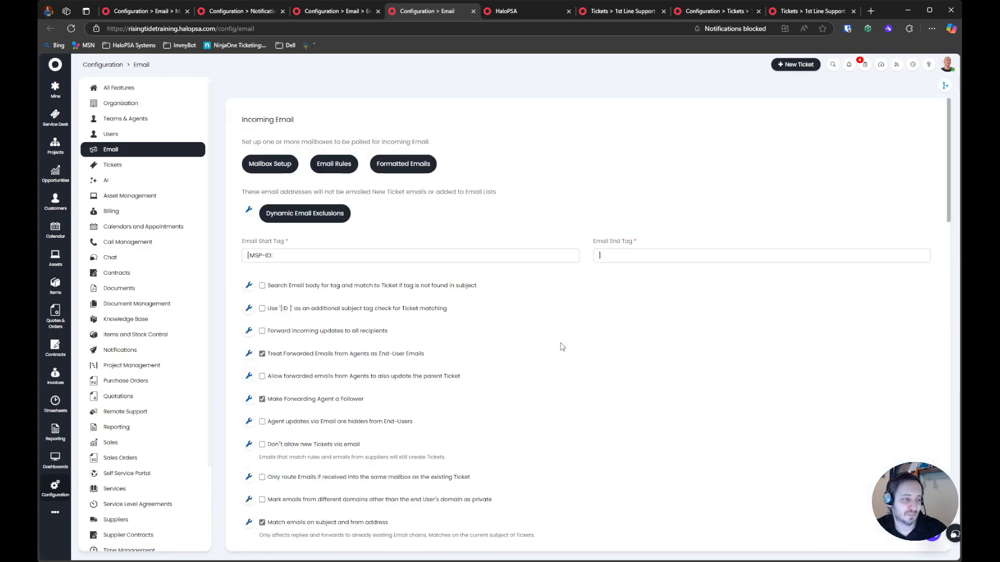
pyautogui.scroll(-10, 562, 346)
pyautogui.scroll(-5, 541, 384)
pyautogui.click(441, 283)
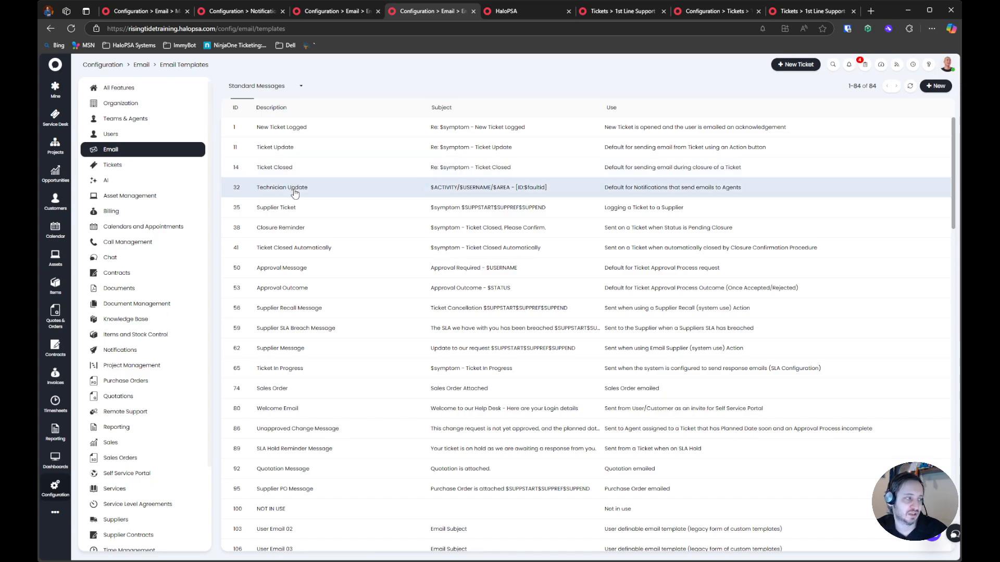
pyautogui.click(289, 187)
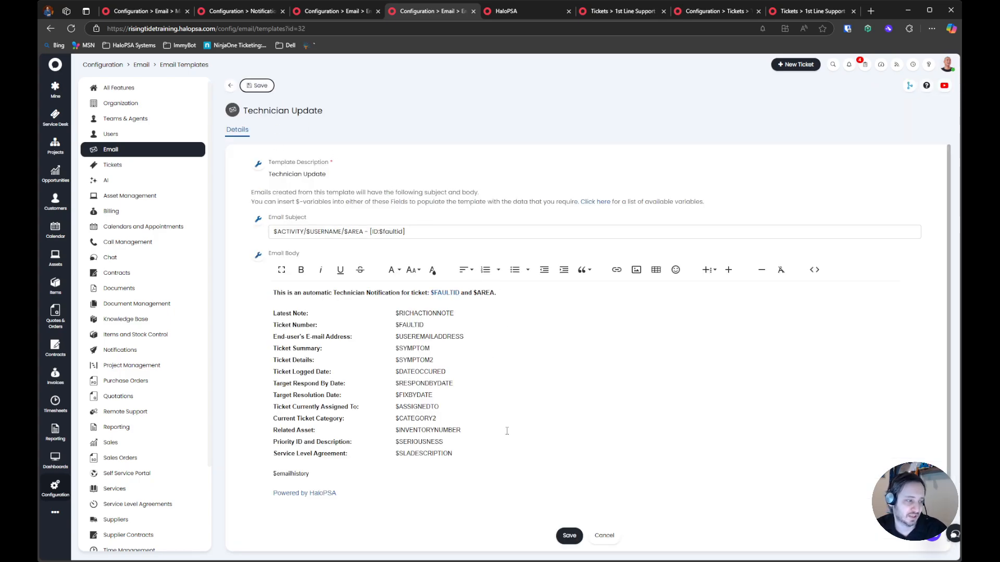
pyautogui.click(814, 270)
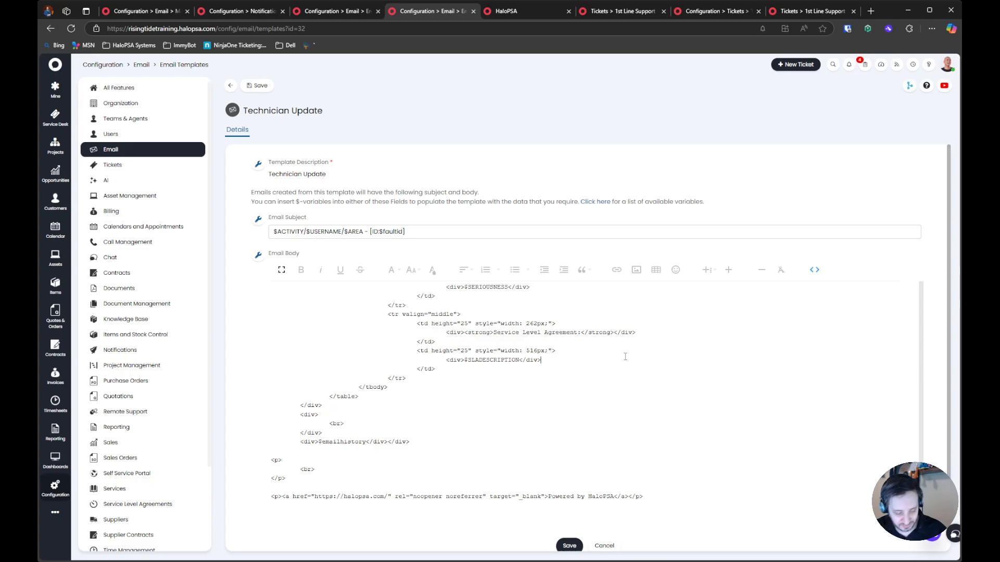
# Copy the Technician Update body's HTML and paste it below the existing lines in the New Unassigned Ticket Logged template's body
pyautogui.hotkey('ctrl', 'a')
pyautogui.hotkey('ctrl', 'c')
pyautogui.click(815, 269)
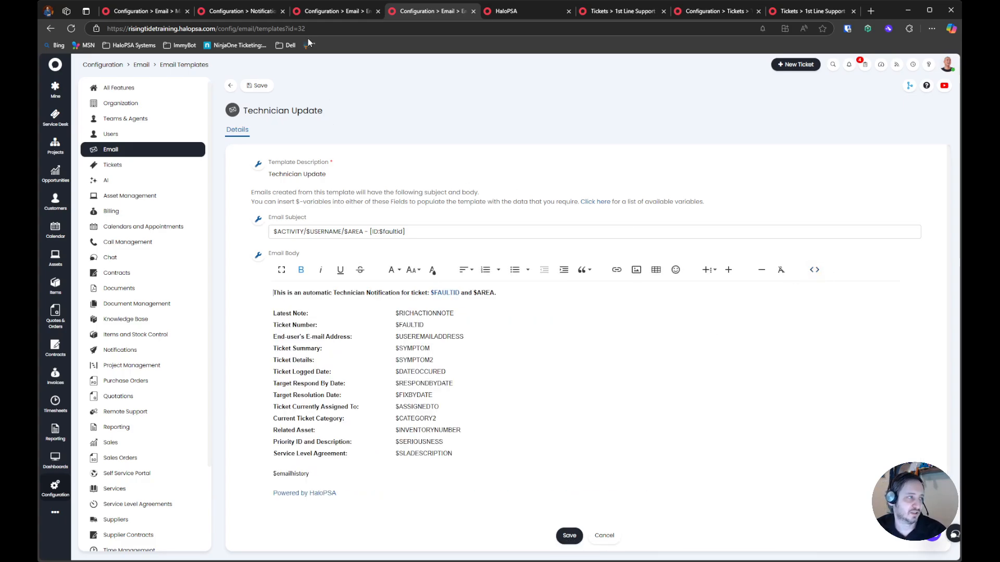
pyautogui.click(333, 11)
pyautogui.click(256, 85)
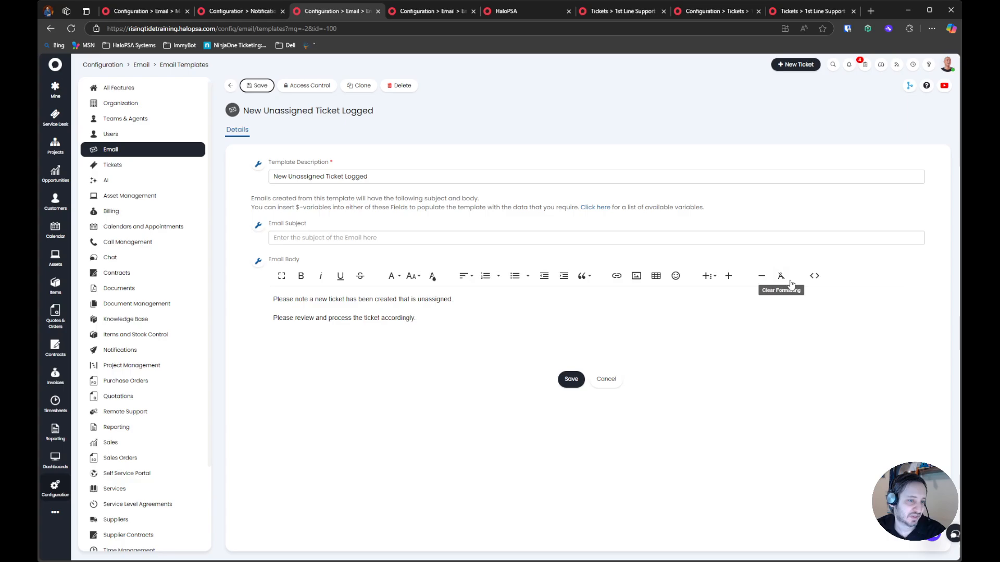
pyautogui.click(814, 275)
pyautogui.hotkey('ctrl', 'v')
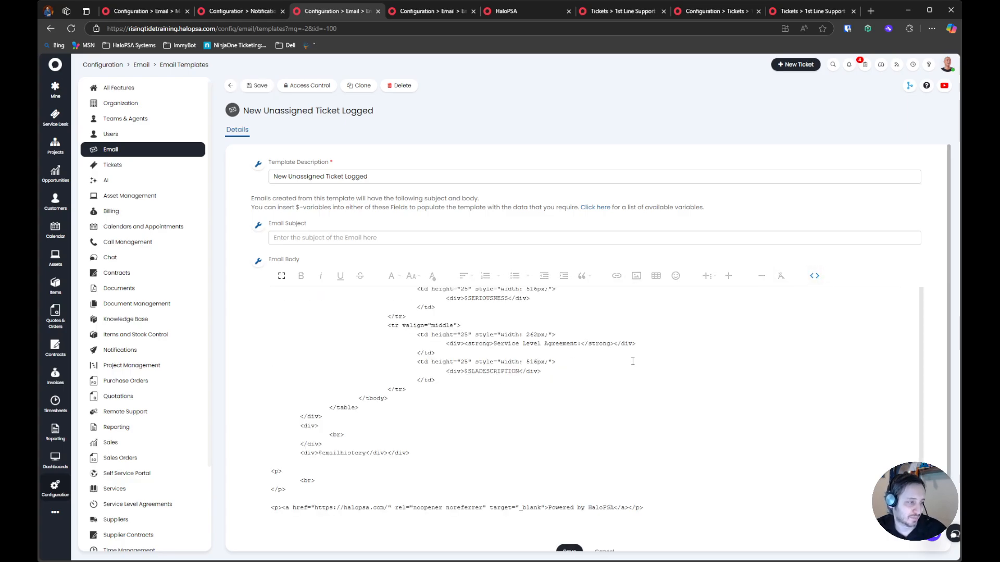
pyautogui.click(813, 276)
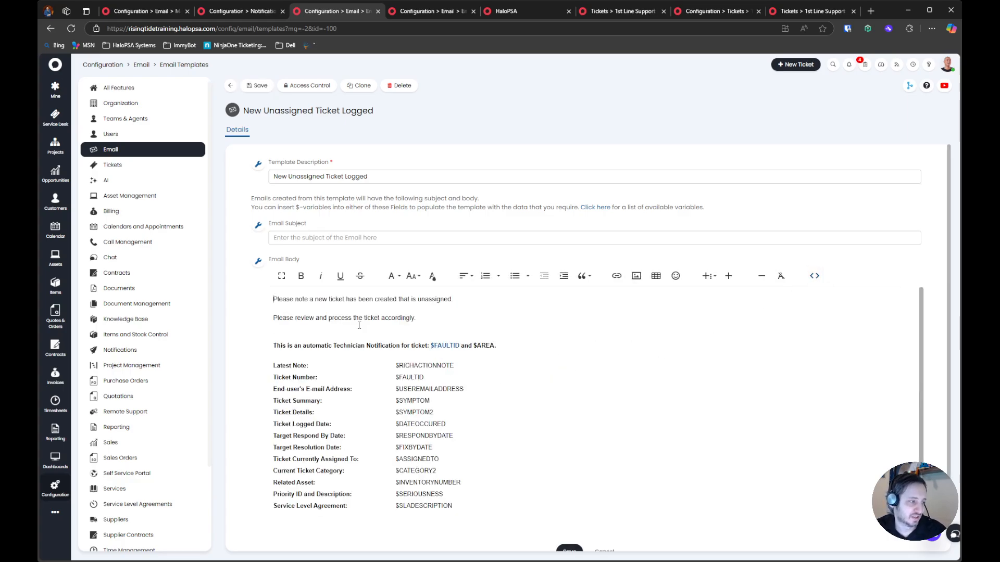
# Delete the "Powered by HaloPSA" link from the end of the New Unassigned Ticket Logged body and save the template
pyautogui.scroll(-1, 360, 325)
pyautogui.scroll(-1, 367, 355)
pyautogui.click(367, 483)
pyautogui.hotkey('shift', 'Home')
pyautogui.press('BackSpace')
pyautogui.press('BackSpace')
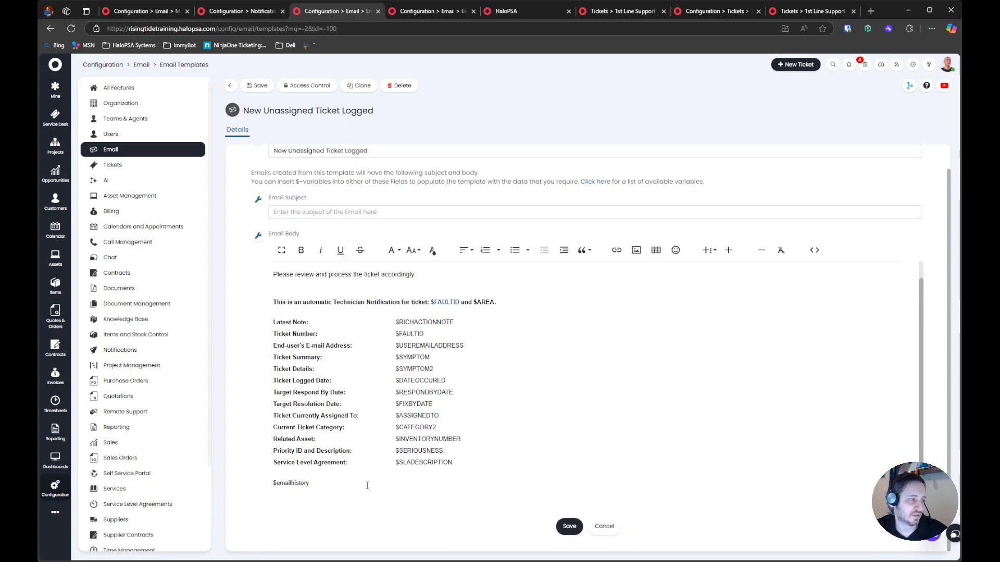
pyautogui.click(262, 87)
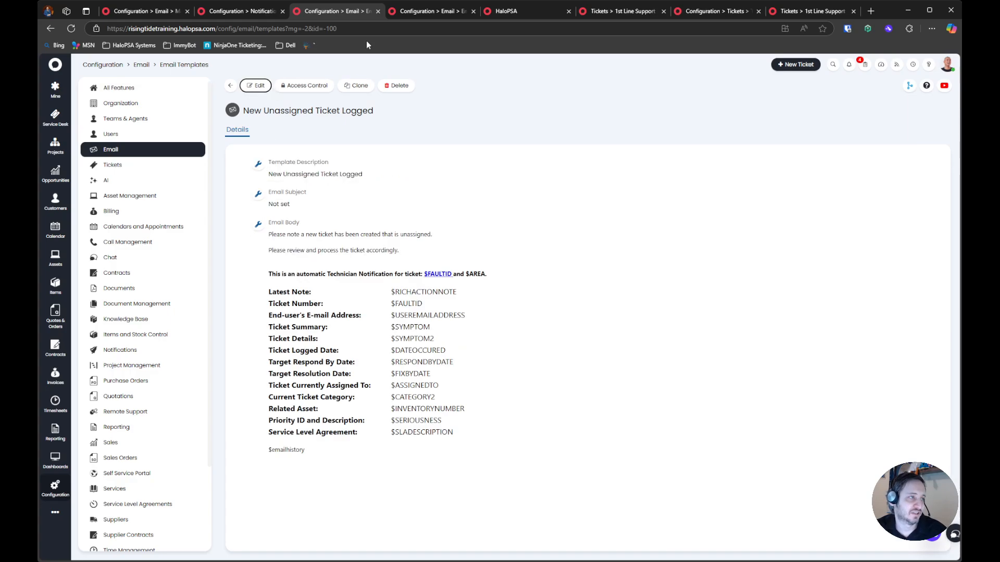
# Check the ID tag in the Technician Update subject against the Email Start Tag in the email configuration, opened in a new browser tab
pyautogui.click(450, 11)
pyautogui.tripleClick(369, 232)
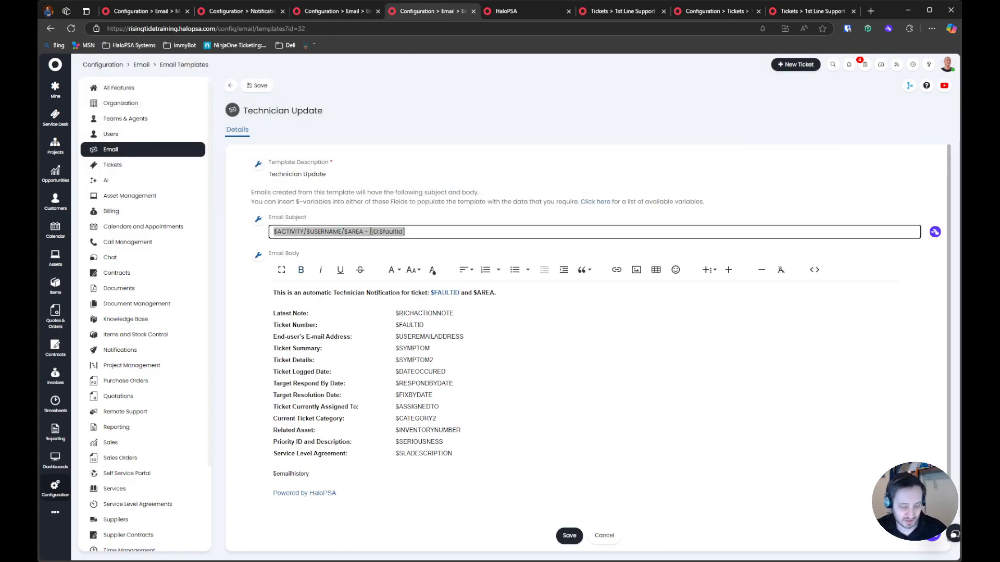
pyautogui.click(414, 231)
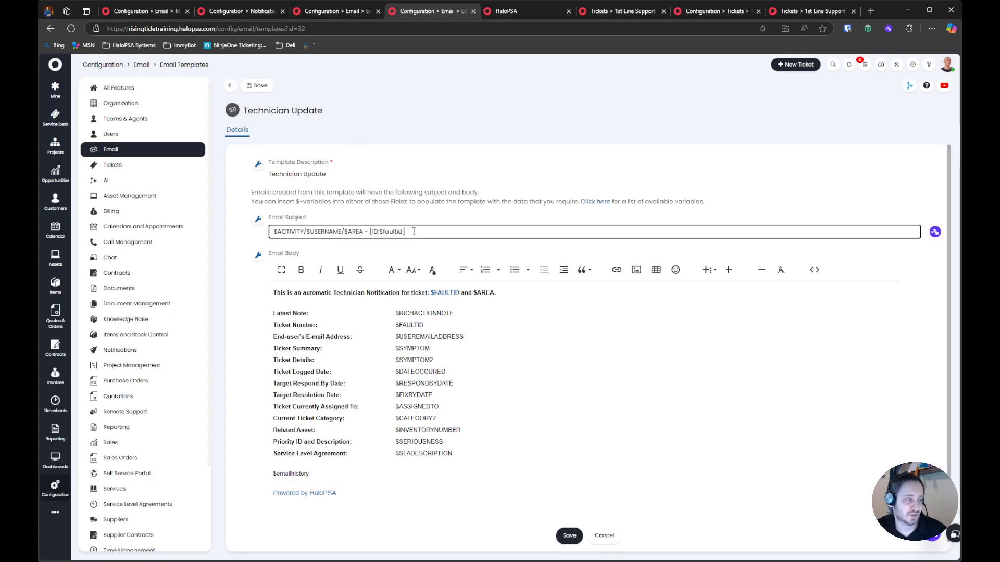
pyautogui.moveTo(370, 233); pyautogui.dragTo(430, 232)
pyautogui.click(380, 232)
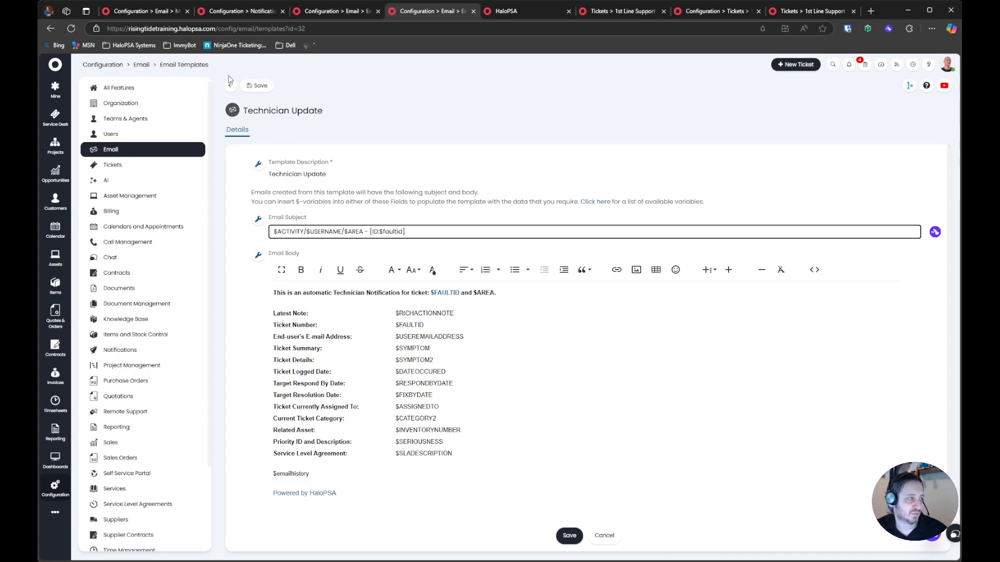
pyautogui.click(141, 65)
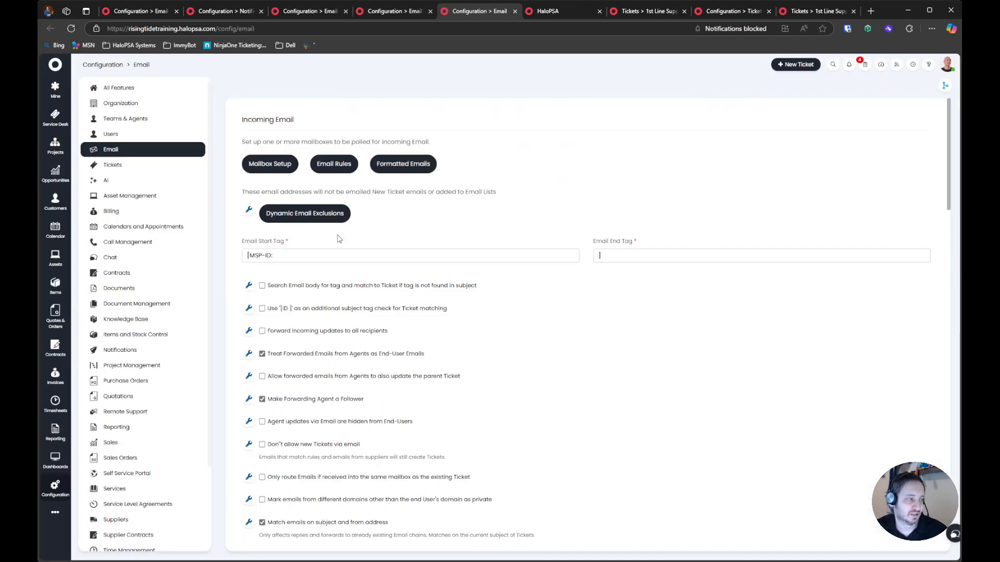
pyautogui.moveTo(288, 254); pyautogui.dragTo(245, 255)
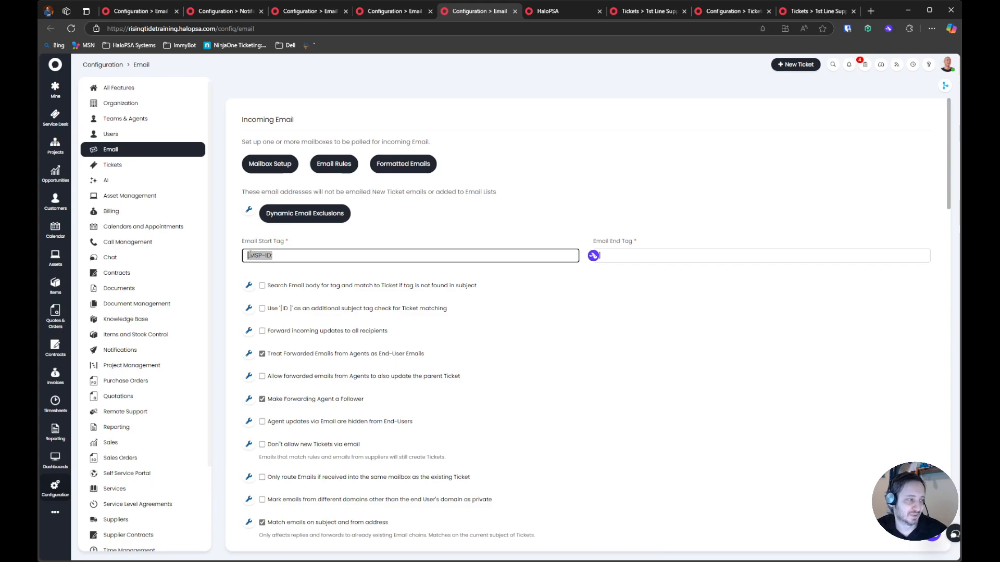
# Change the ID tag in the Technician Update email subject to [MSP-ID::$faultid]
pyautogui.click(408, 12)
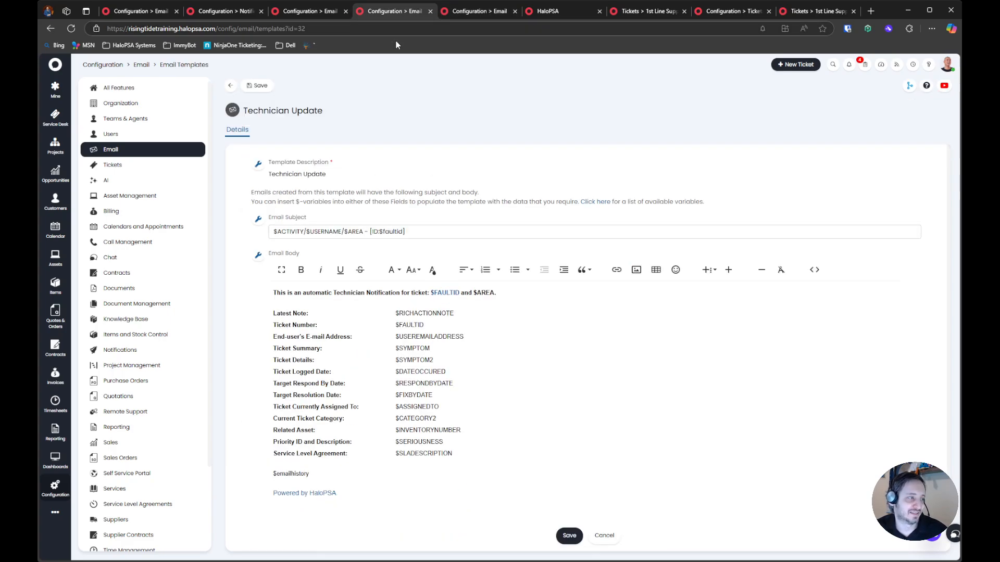
pyautogui.click(374, 232)
pyautogui.press('BackSpace')
pyautogui.press('BackSpace')
pyautogui.press('BackSpace')
pyautogui.write('[MSP-ID')
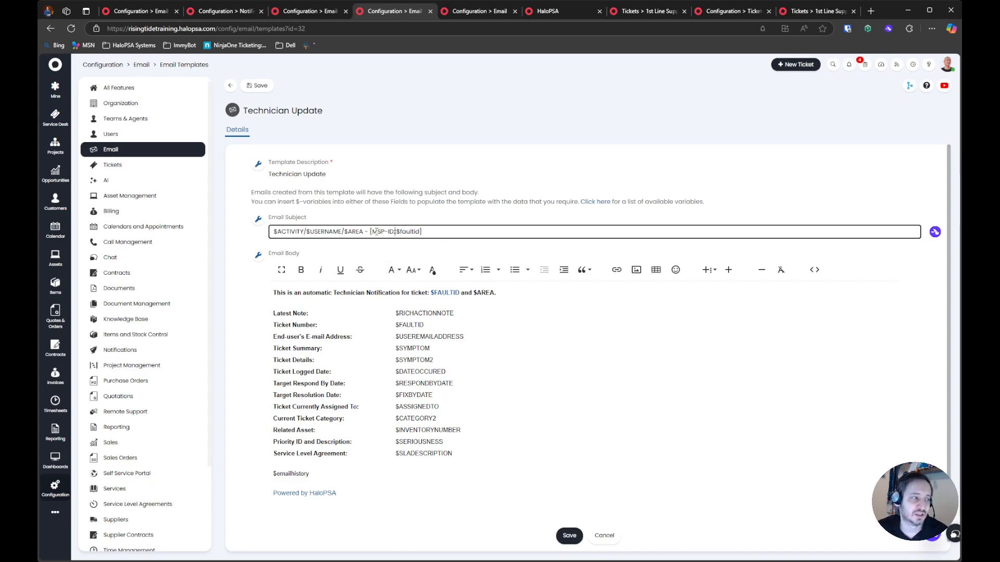
pyautogui.moveTo(370, 232); pyautogui.dragTo(450, 230)
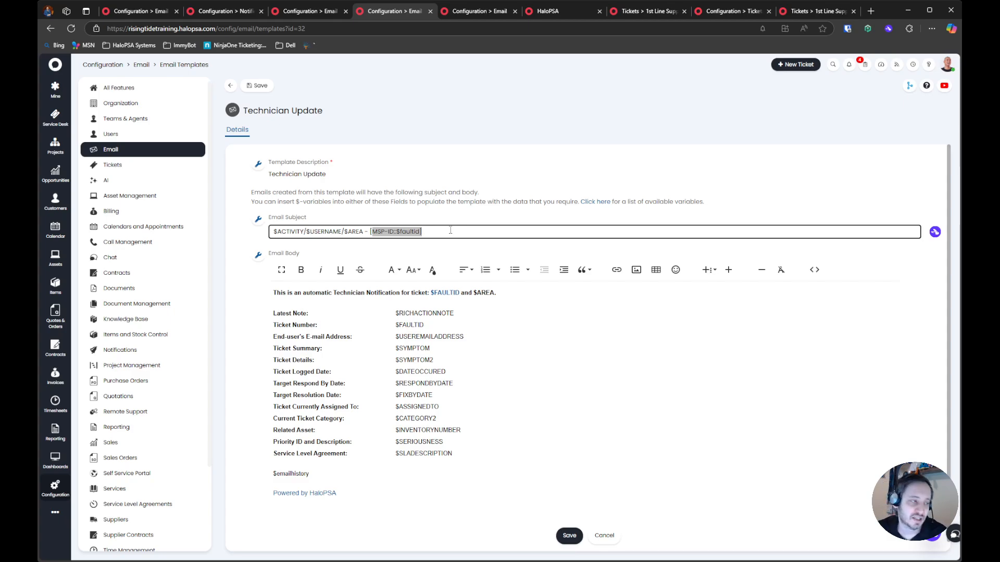
pyautogui.click(429, 230)
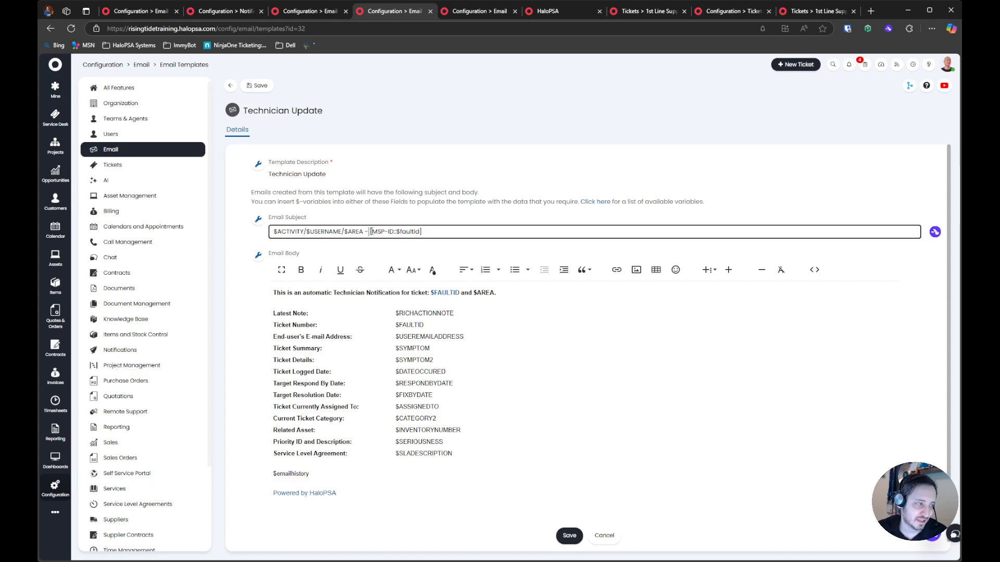
# Append $notag to the end of the Technician Update email subject and save the template
pyautogui.moveTo(368, 232); pyautogui.dragTo(470, 232)
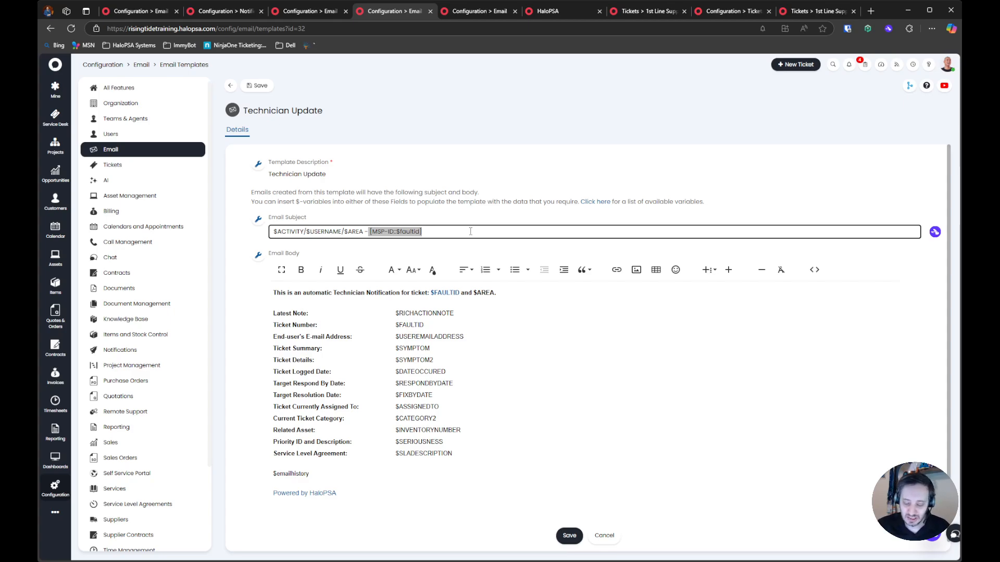
pyautogui.click(470, 231)
pyautogui.write('$notag')
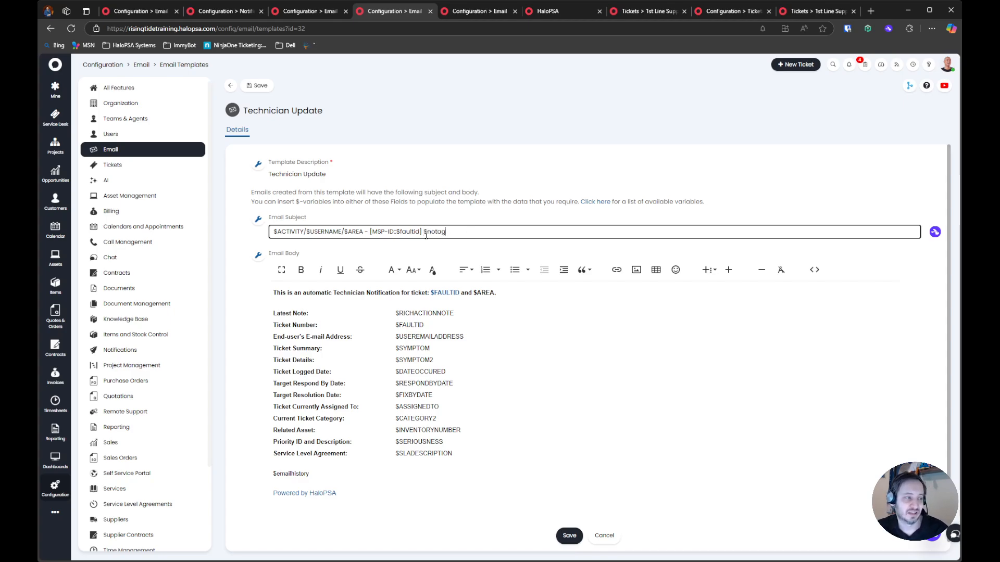
pyautogui.moveTo(423, 233); pyautogui.dragTo(472, 230)
pyautogui.click(470, 230)
pyautogui.click(268, 87)
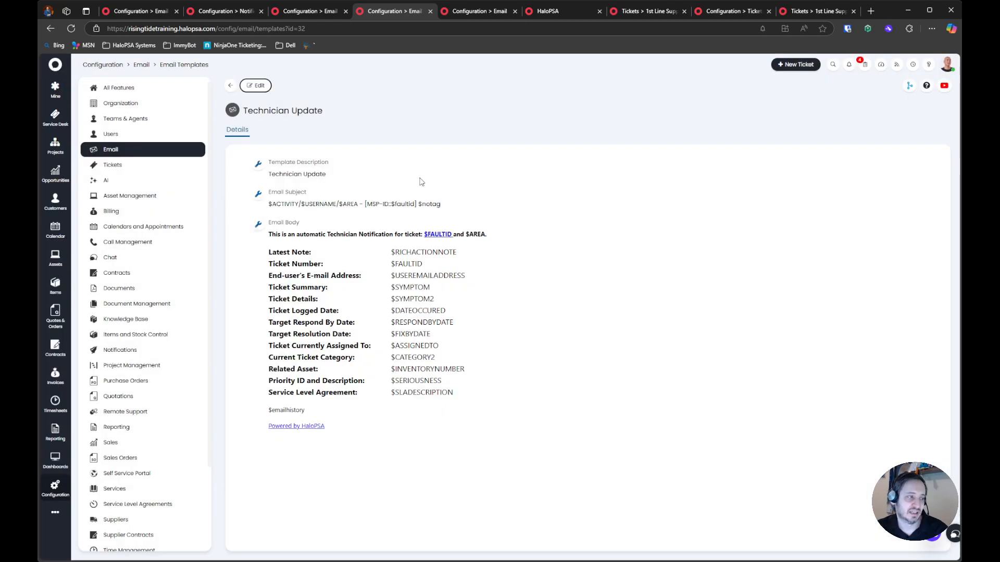
pyautogui.moveTo(365, 204); pyautogui.dragTo(460, 204)
pyautogui.click(460, 205)
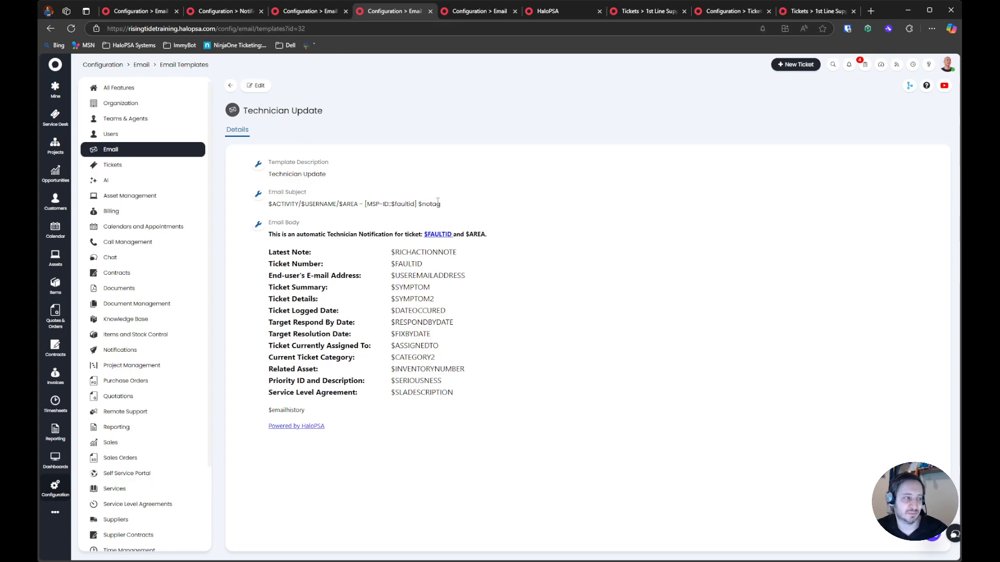
# Edit the New Unassigned Ticket Logged template and set its email subject to "New Unassigned Ticket - $AREA/$USERNAME/$SYMPTOM"
pyautogui.click(307, 11)
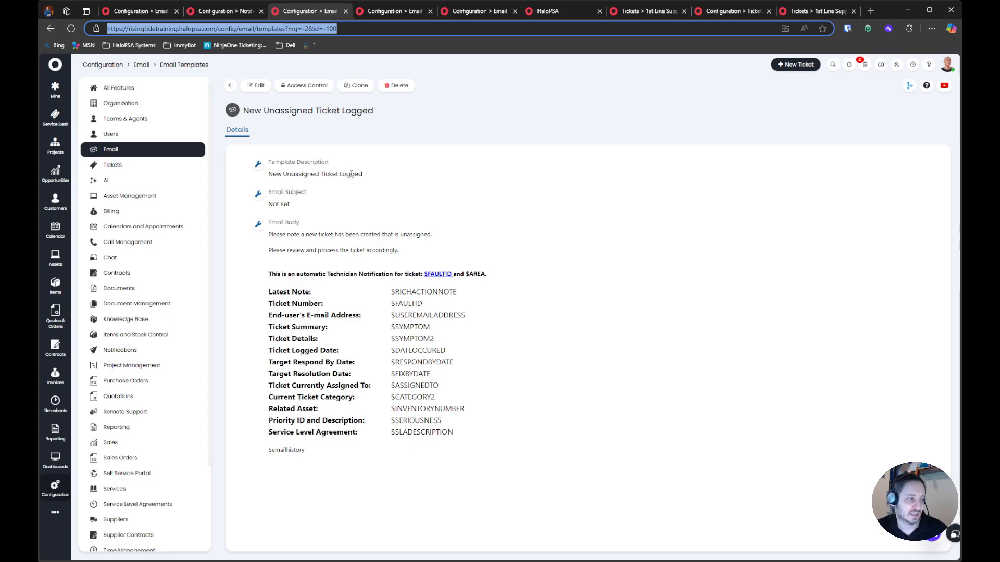
pyautogui.click(361, 14)
pyautogui.click(285, 17)
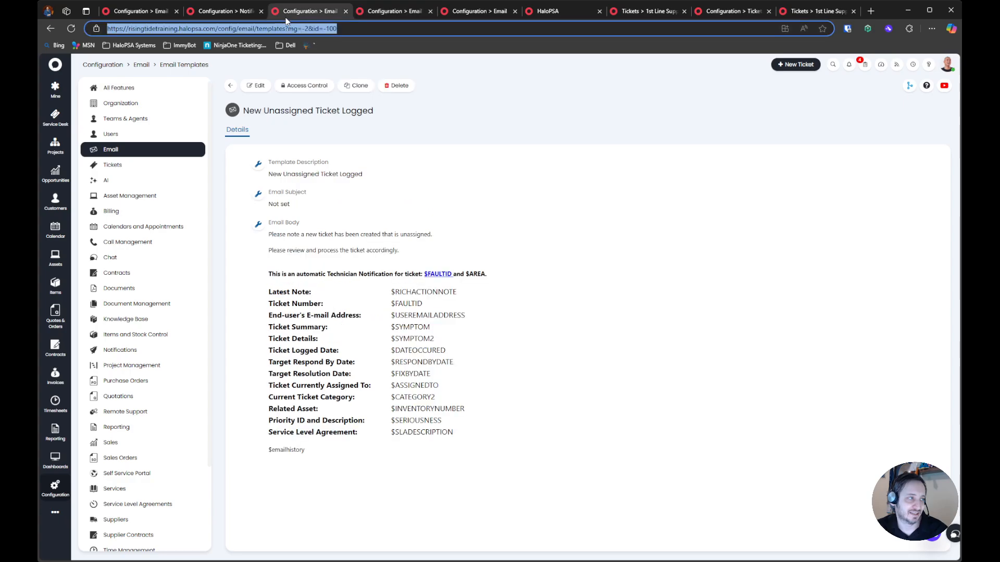
pyautogui.click(256, 86)
pyautogui.click(331, 238)
pyautogui.write('New Unassigned Ticket - $')
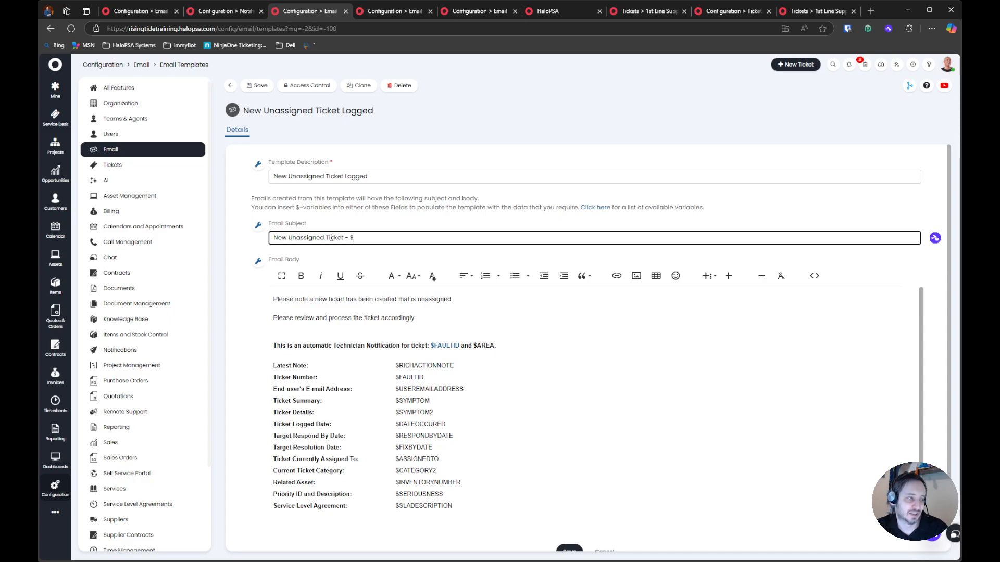
pyautogui.write('AREA/$USERNAME')
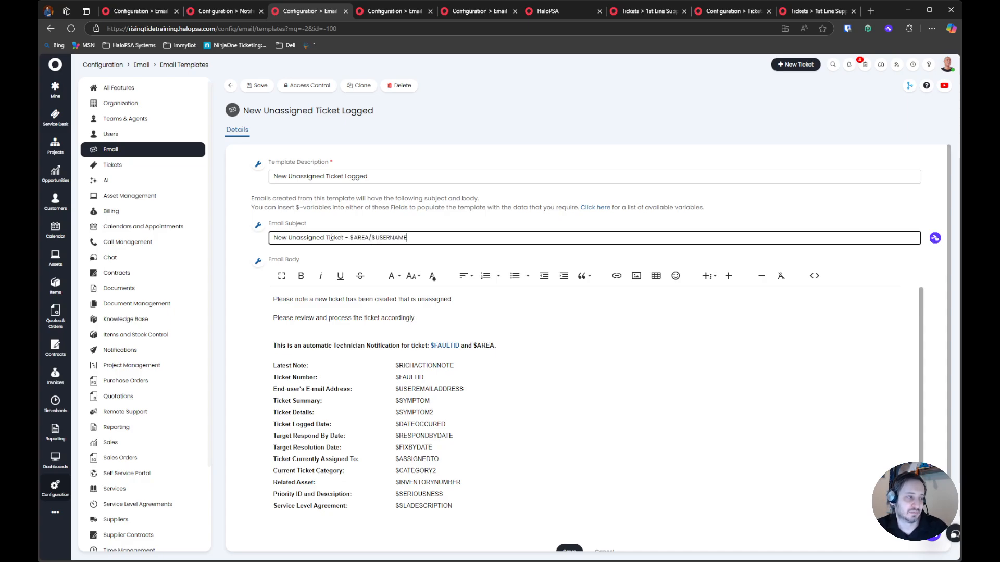
pyautogui.write('/SYMPTOM$SYMPTOM')
pyautogui.click(401, 12)
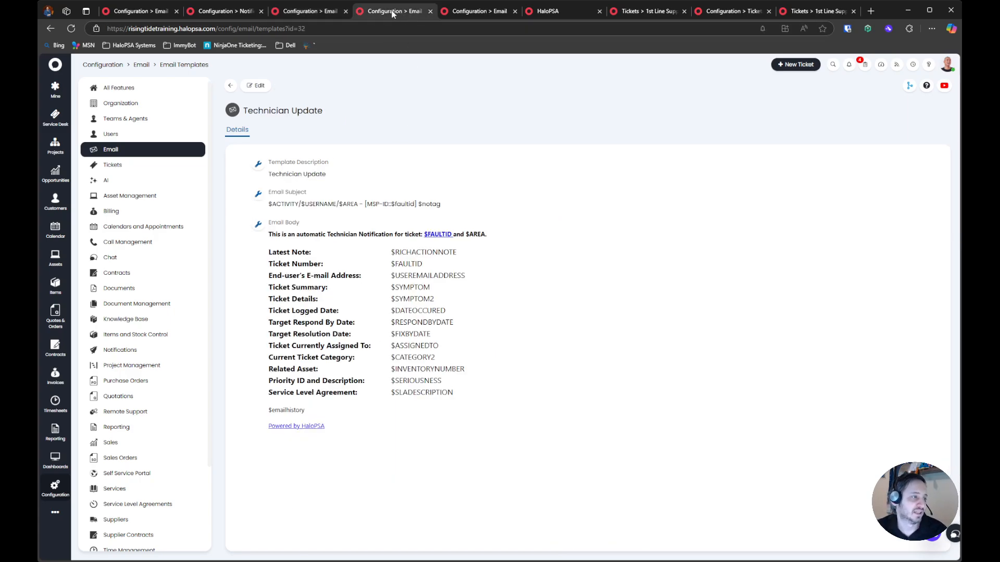
pyautogui.click(328, 9)
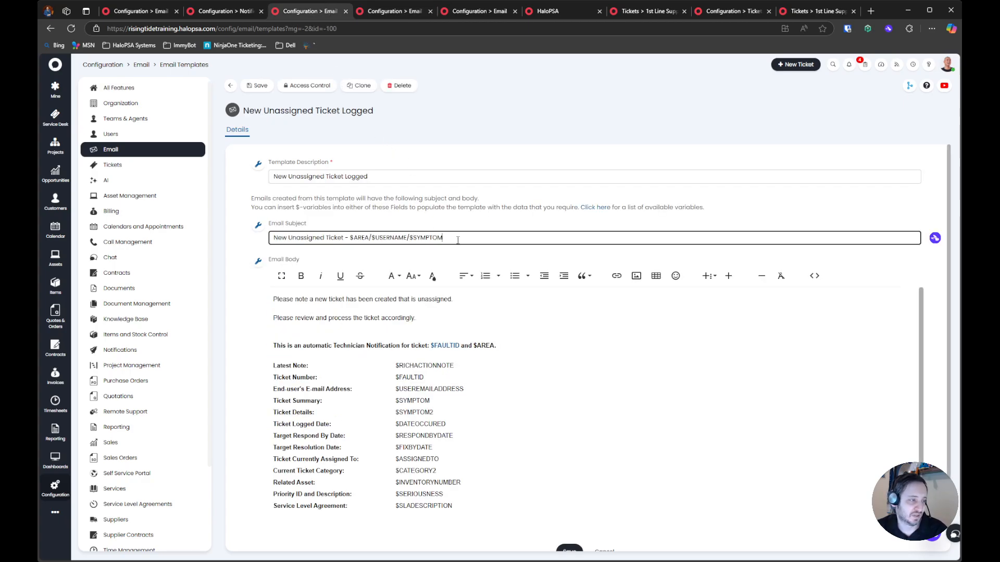
# Insert $SERIOUSNESS2 after "New" in the New Unassigned Ticket Logged email subject and save the template
pyautogui.click(288, 238)
pyautogui.write('$SERS')
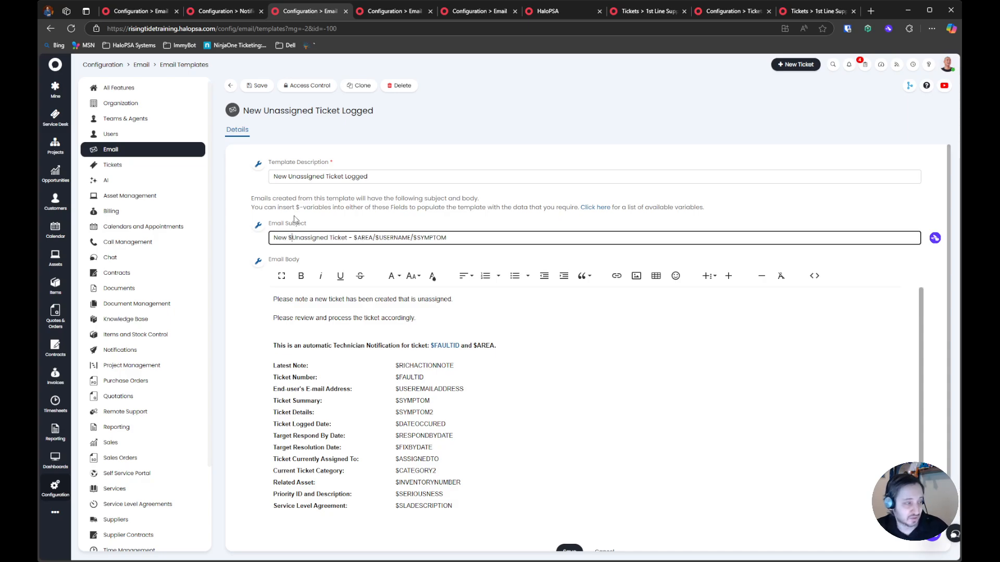
pyautogui.press('BackSpace')
pyautogui.write('IOUSNESS2')
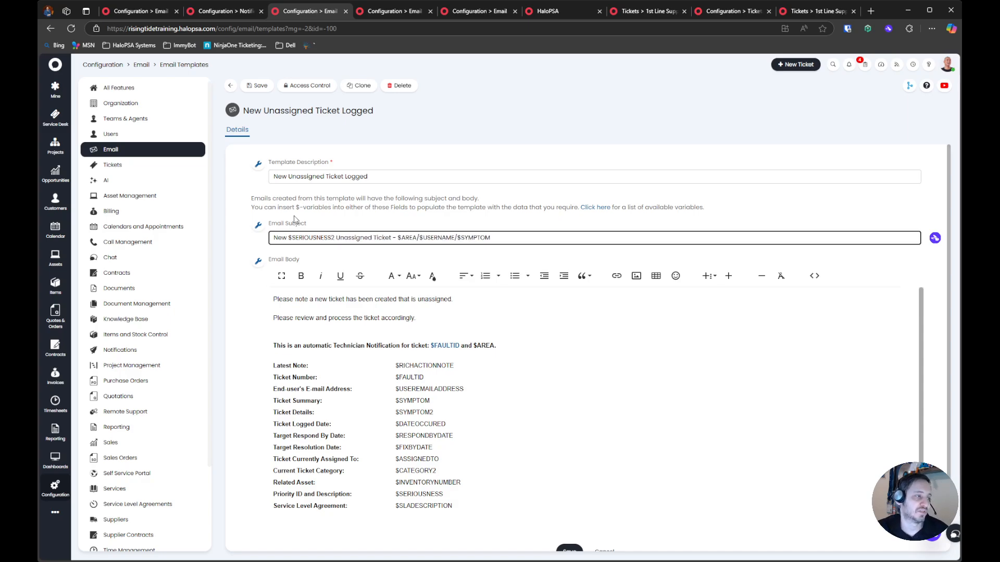
pyautogui.click(259, 86)
pyautogui.moveTo(283, 204); pyautogui.dragTo(360, 205)
pyautogui.click(387, 213)
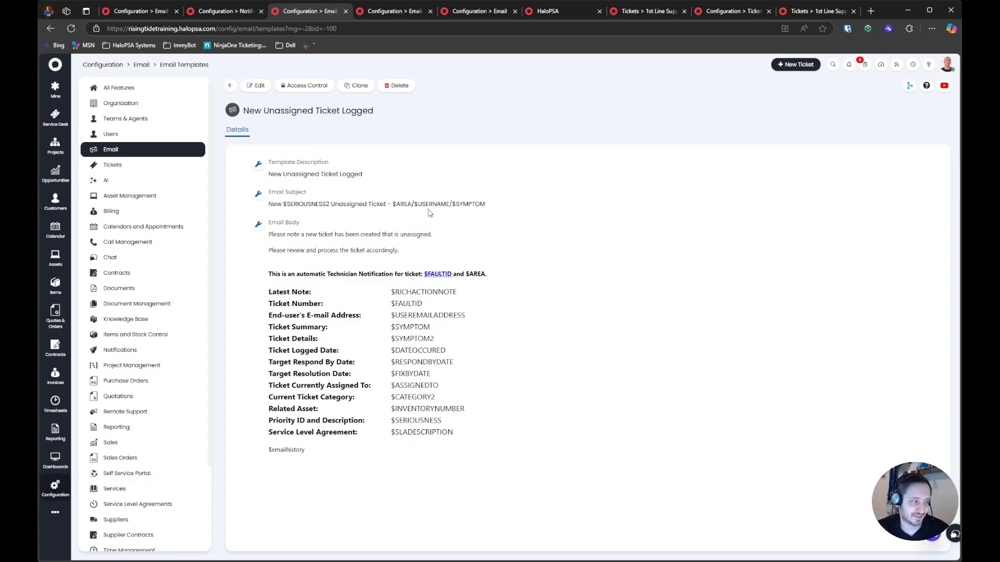
pyautogui.moveTo(533, 204); pyautogui.dragTo(405, 209)
pyautogui.click(404, 213)
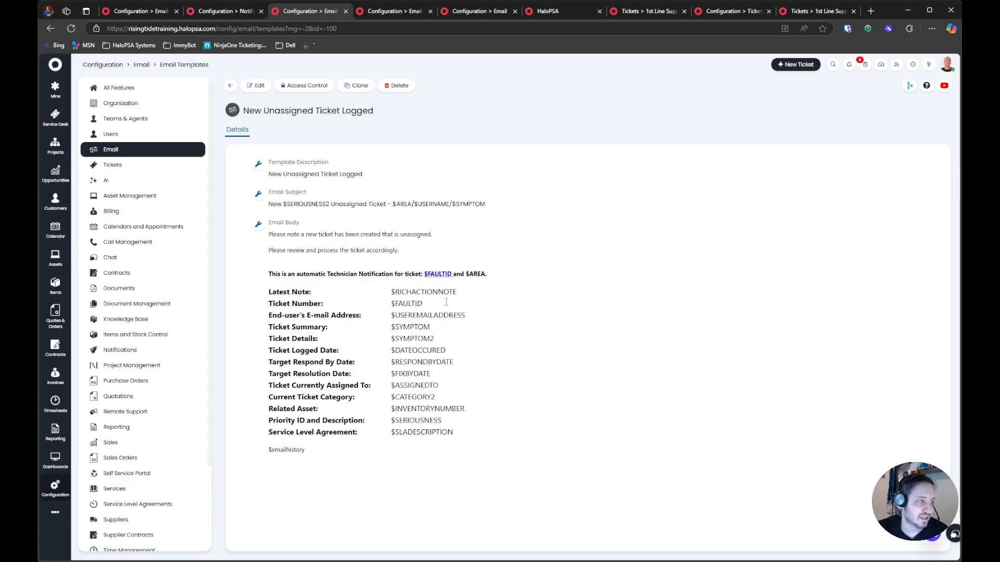
# Set the New Ticket Created notification's Email/SMS template to New Unassigned Ticket Logged and save the notification
pyautogui.doubleClick(276, 112)
pyautogui.tripleClick(276, 112)
pyautogui.hotkey('ctrl', 'c')
pyautogui.click(229, 11)
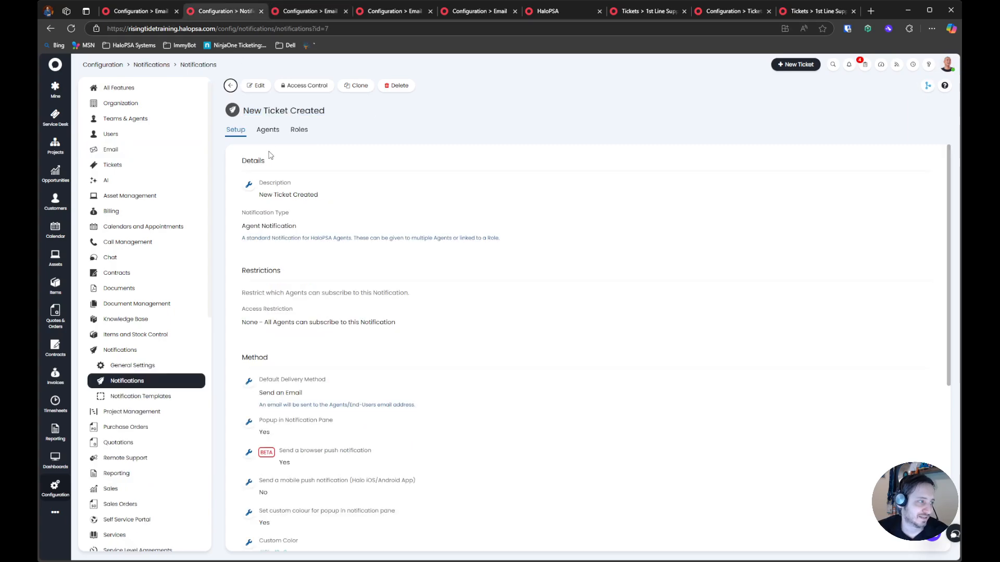
pyautogui.click(255, 86)
pyautogui.scroll(-7, 338, 468)
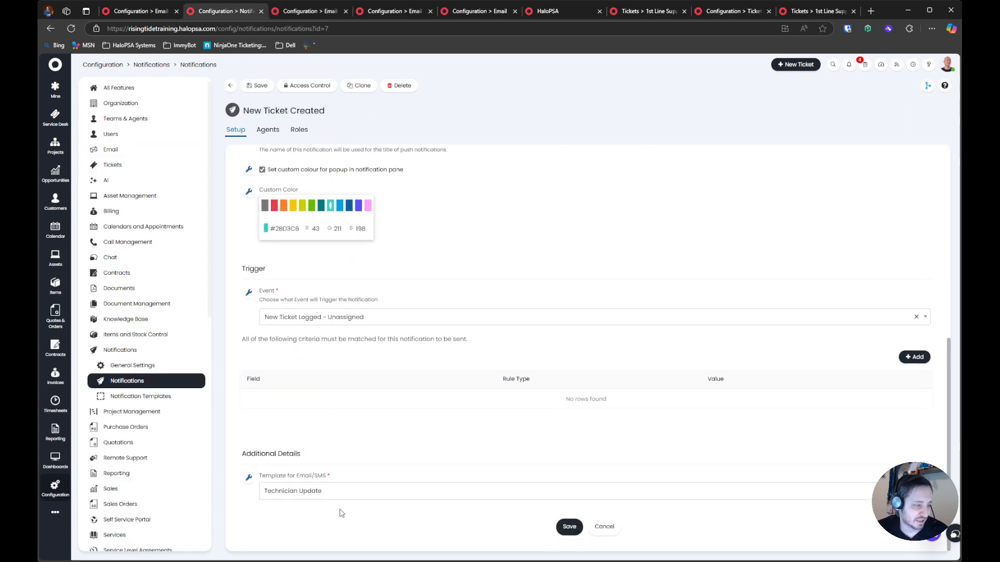
pyautogui.click(337, 501)
pyautogui.hotkey('ctrl', 'v')
pyautogui.click(350, 510)
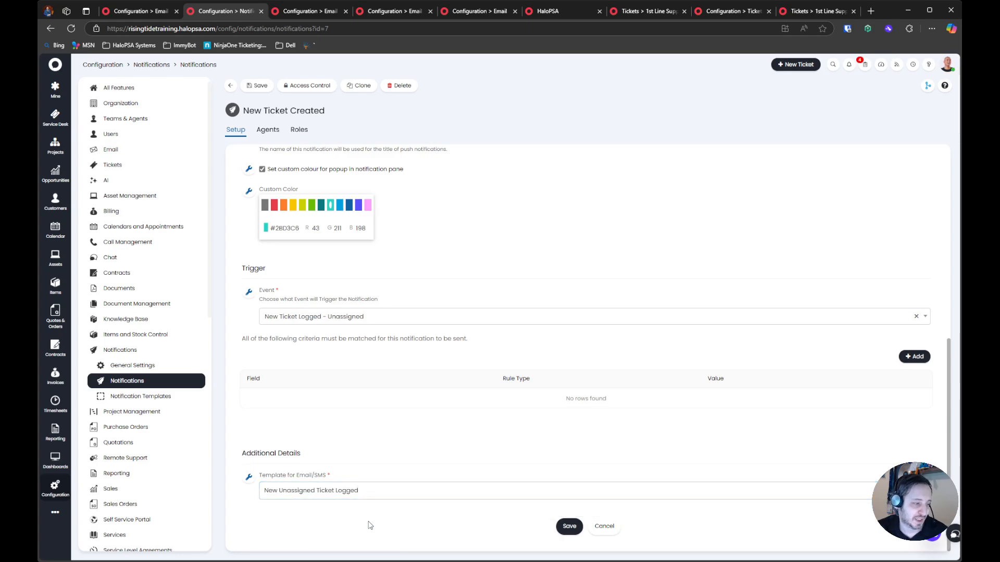
pyautogui.click(568, 526)
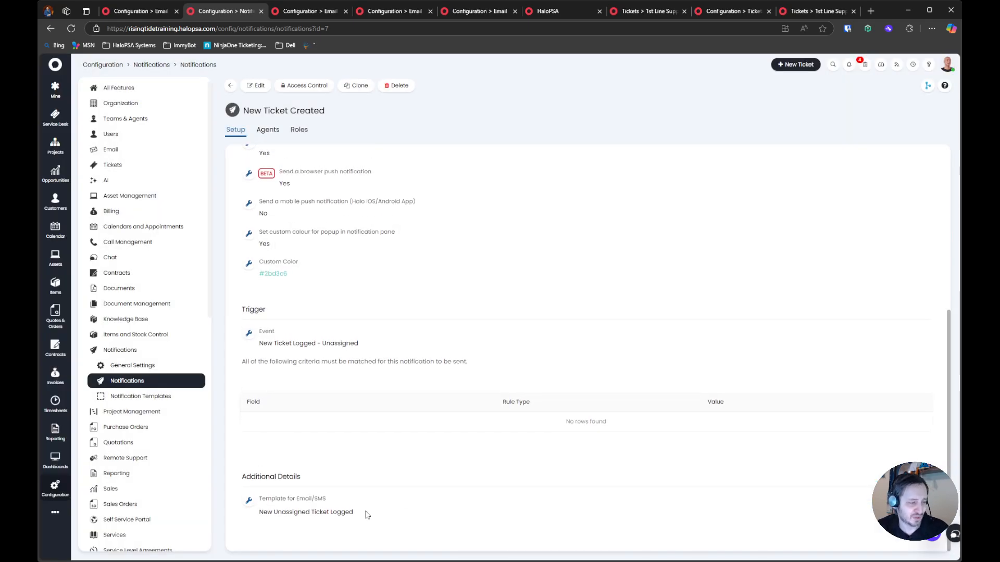
# Reopen the New Ticket Created notification for editing, browse the available Email/SMS templates, and save it with the current template
pyautogui.click(255, 86)
pyautogui.scroll(-3, 328, 375)
pyautogui.scroll(-5, 328, 375)
pyautogui.click(328, 485)
pyautogui.scroll(-3, 398, 497)
pyautogui.scroll(-5, 397, 497)
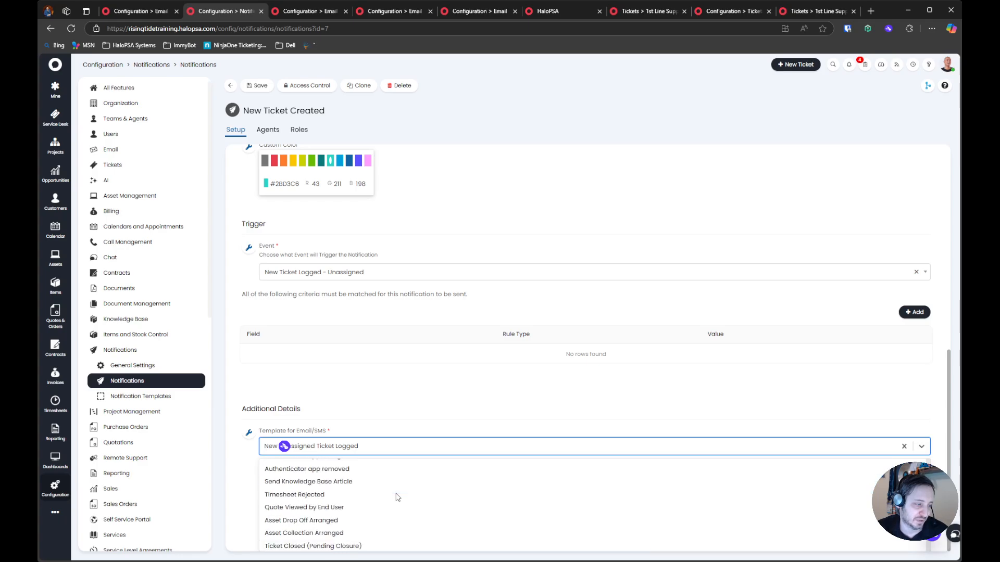
pyautogui.click(397, 495)
pyautogui.click(570, 526)
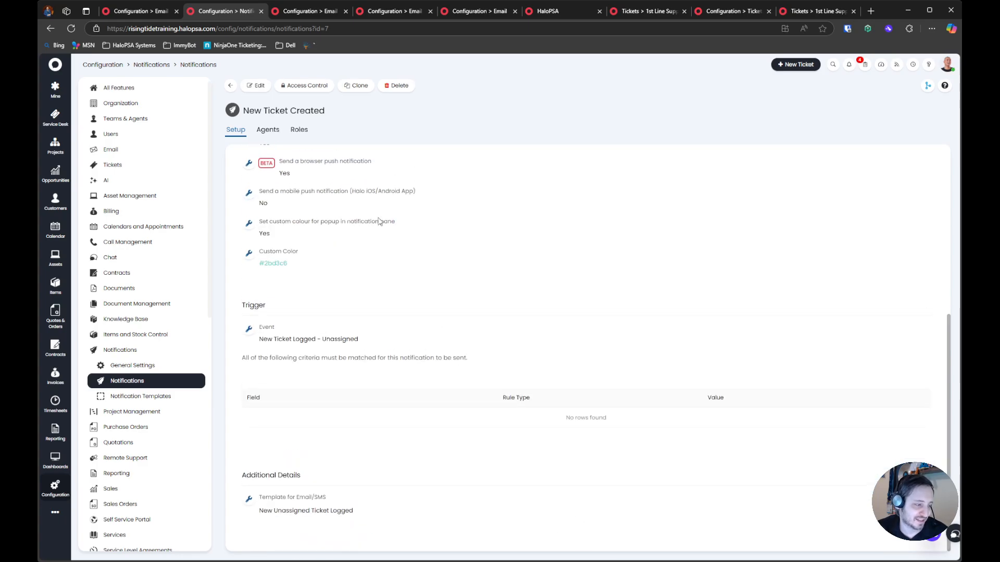
# Change the email template's description to "MSPA: New Unassigned Ticket Logged" and save the template
pyautogui.click(310, 11)
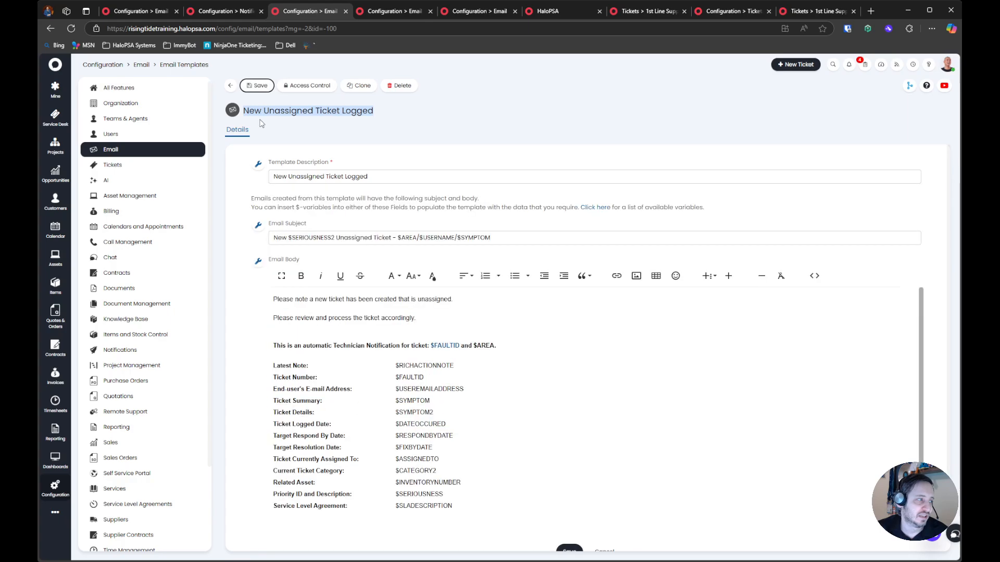
pyautogui.click(303, 172)
pyautogui.write('MSPA:')
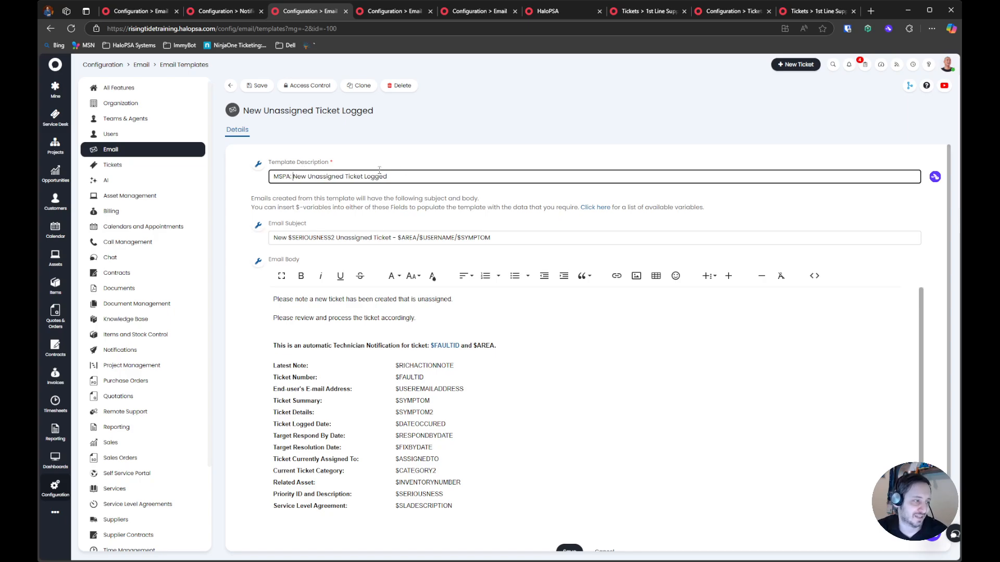
pyautogui.moveTo(291, 176); pyautogui.dragTo(234, 177)
pyautogui.doubleClick(280, 177)
pyautogui.write('CUSTOM')
pyautogui.hotkey('ctrl', 'z')
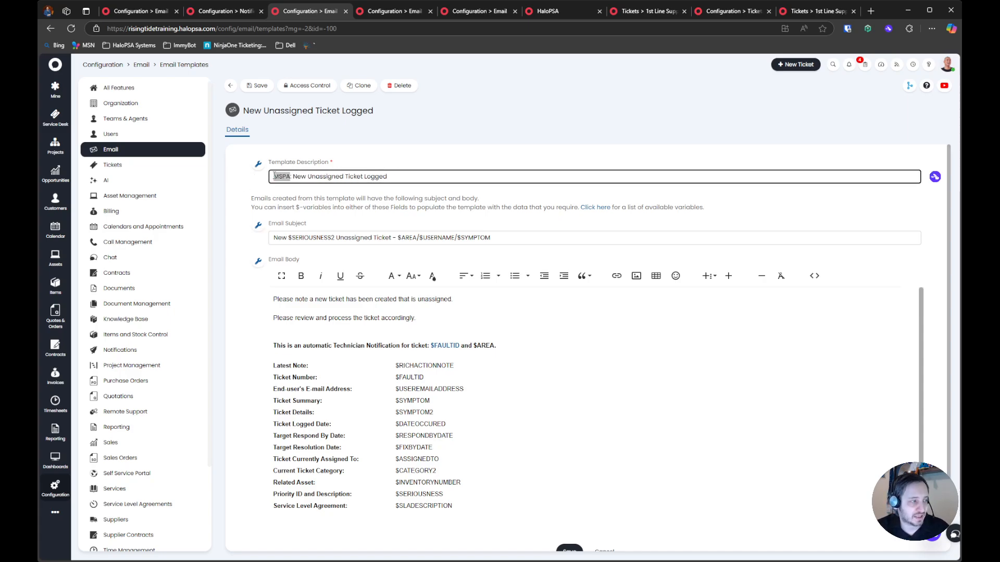
pyautogui.click(261, 86)
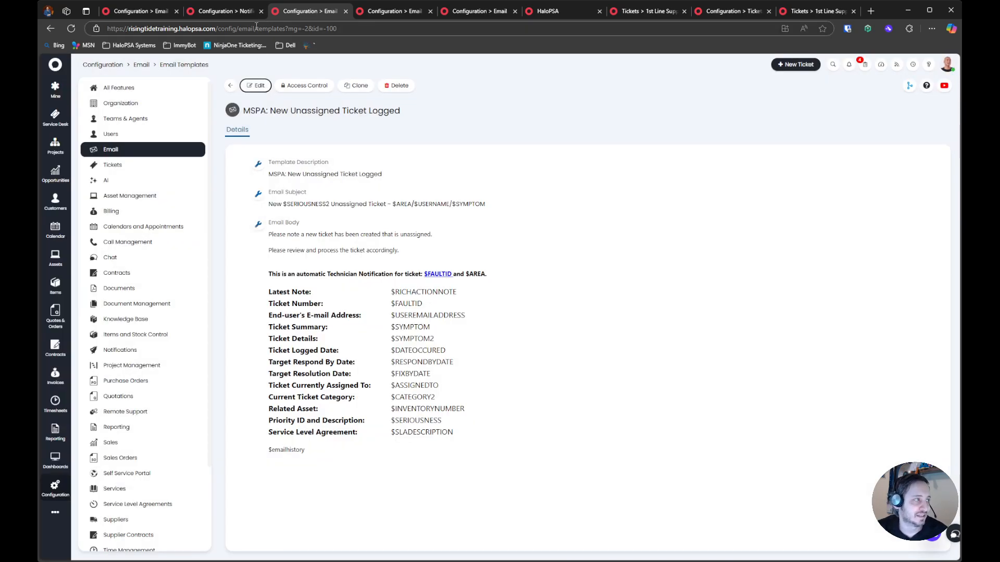
# Reload the New Ticket Created notification and check its Email/SMS template name
pyautogui.click(224, 11)
pyautogui.click(71, 29)
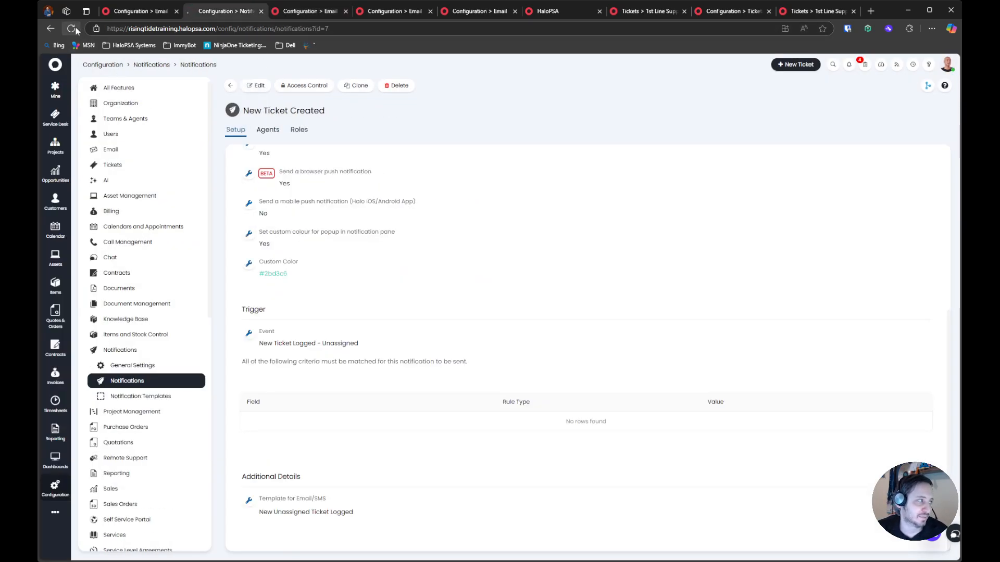
pyautogui.scroll(-4, 385, 452)
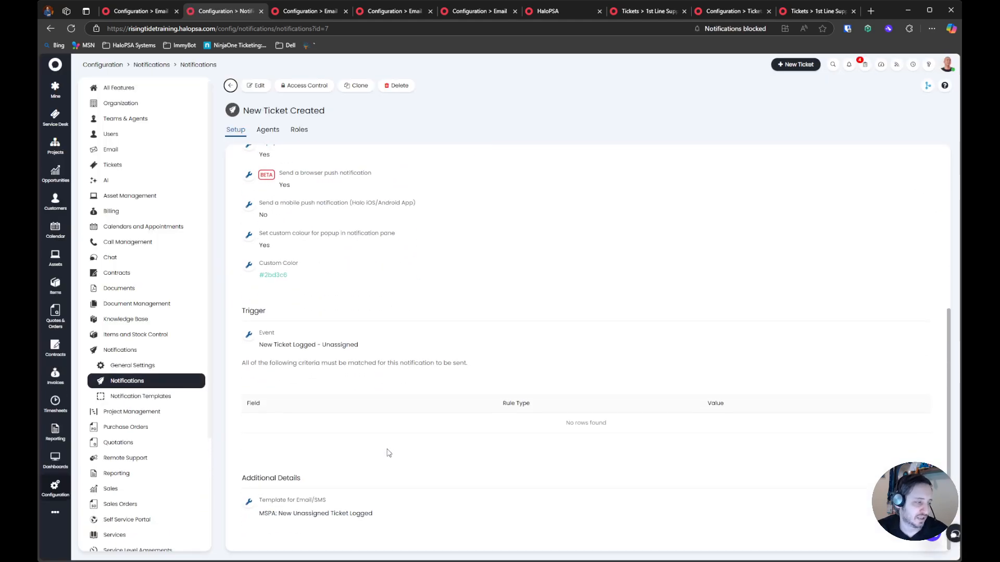
# Edit the New Ticket Created notification, browse its available Email/SMS templates, and cancel the edit
pyautogui.click(256, 86)
pyautogui.scroll(-3, 322, 417)
pyautogui.click(323, 453)
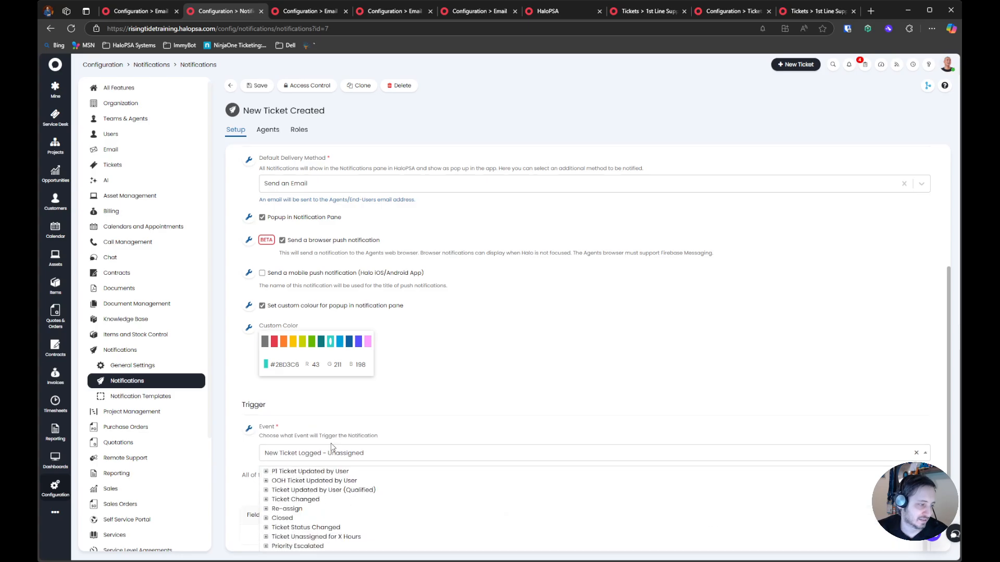
pyautogui.scroll(-3, 324, 508)
pyautogui.click(324, 487)
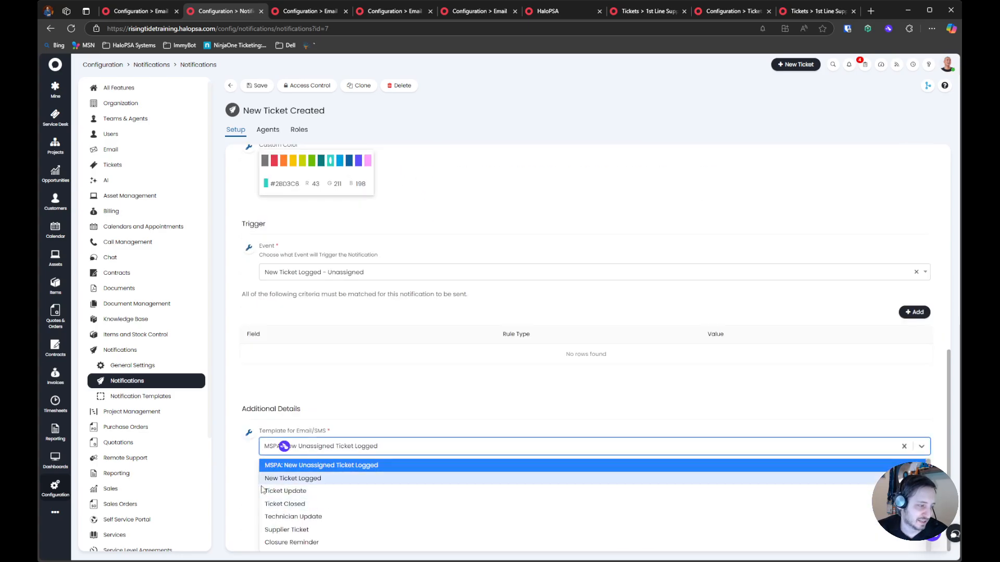
pyautogui.scroll(-5, 311, 501)
pyautogui.scroll(-10, 311, 501)
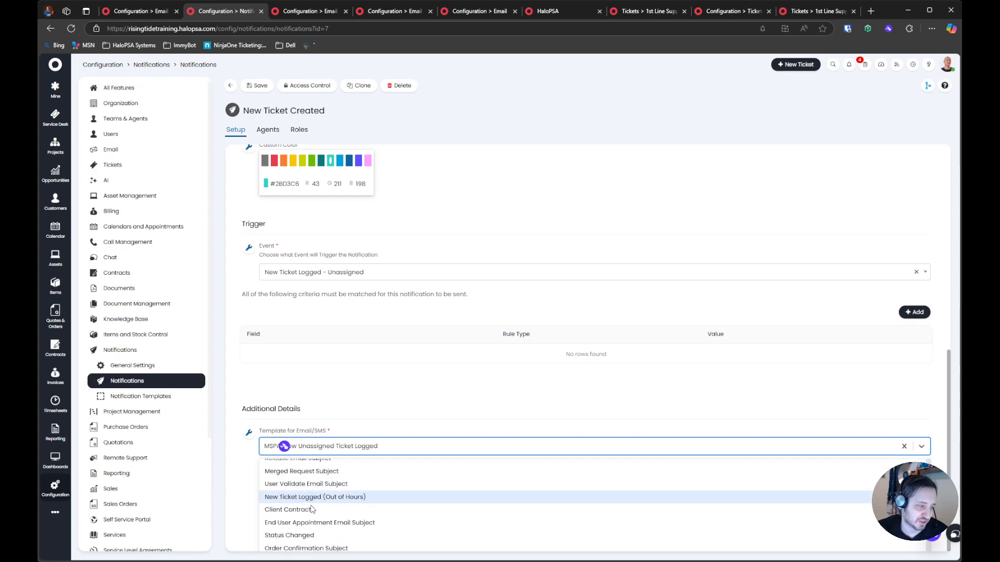
pyautogui.click(247, 465)
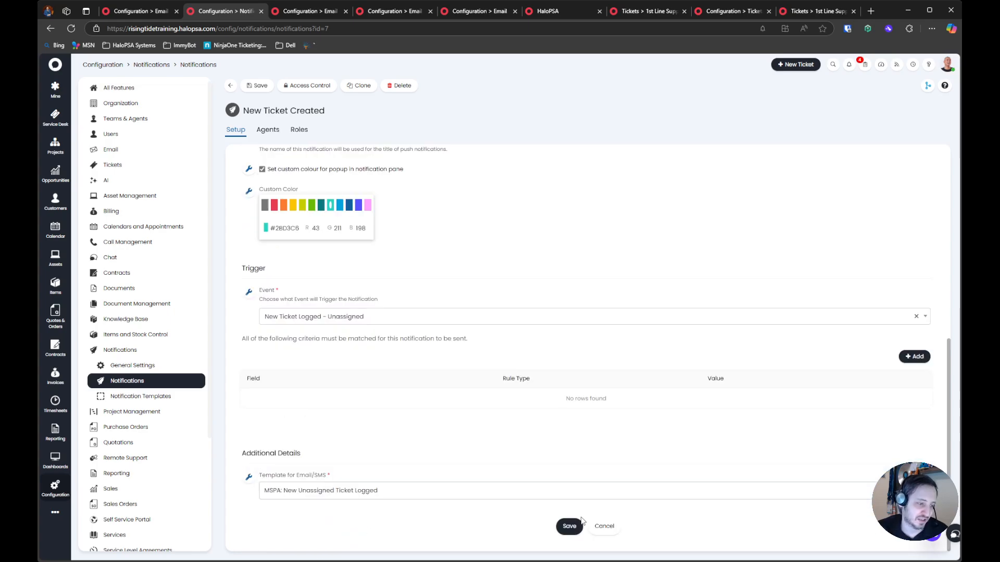
pyautogui.click(604, 526)
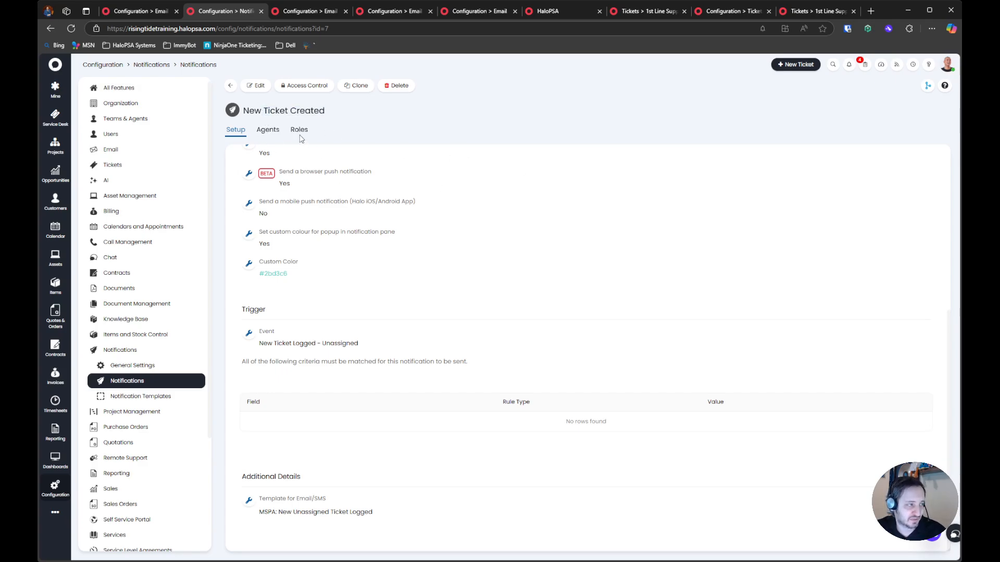
pyautogui.moveTo(263, 110); pyautogui.dragTo(361, 113)
pyautogui.click(361, 114)
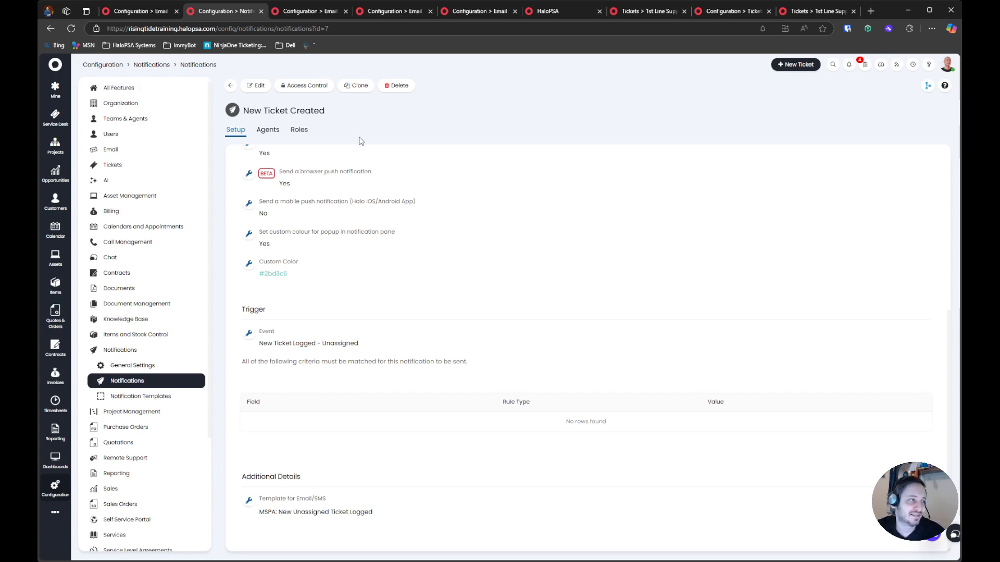
# Subscribe your own agent account to the New Ticket Created notification in its preferences and save
pyautogui.click(947, 64)
pyautogui.click(833, 160)
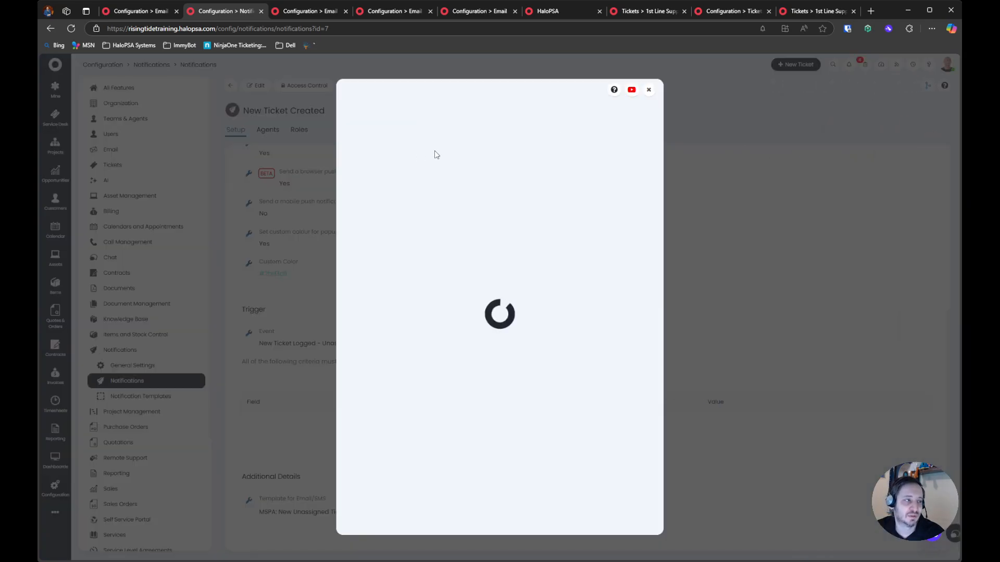
pyautogui.click(430, 148)
pyautogui.scroll(-5, 471, 280)
pyautogui.scroll(-2, 475, 279)
pyautogui.scroll(2, 475, 279)
pyautogui.scroll(-1, 475, 279)
pyautogui.click(401, 276)
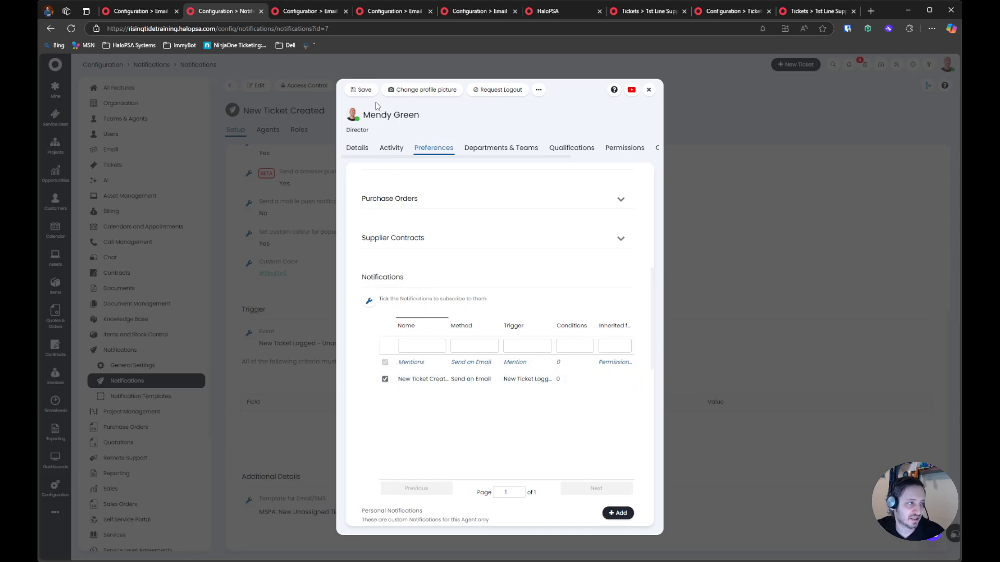
pyautogui.click(362, 90)
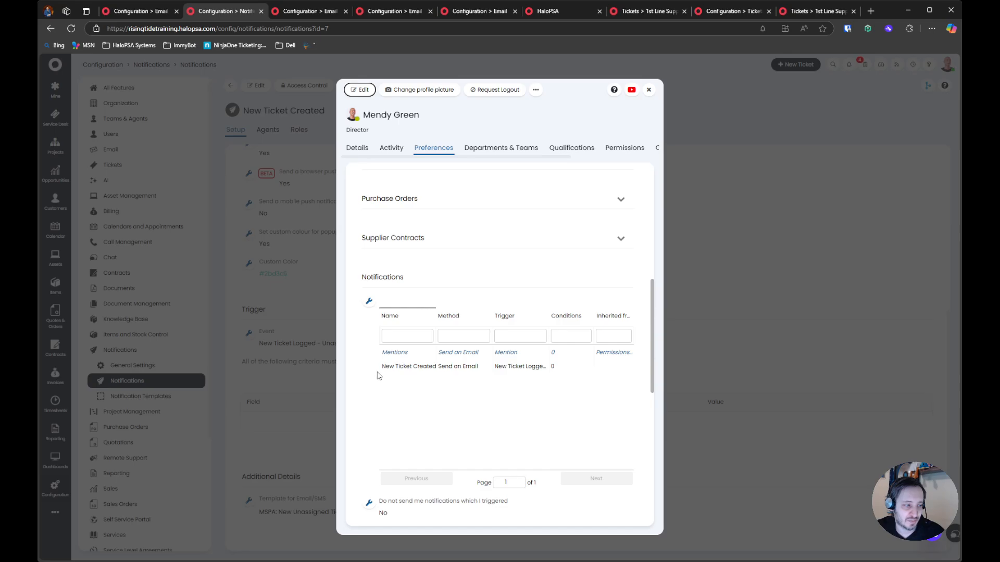
# View the New Ticket Created details from the agent preferences, close them, and check which agents are subscribed in the notification's configuration
pyautogui.click(565, 368)
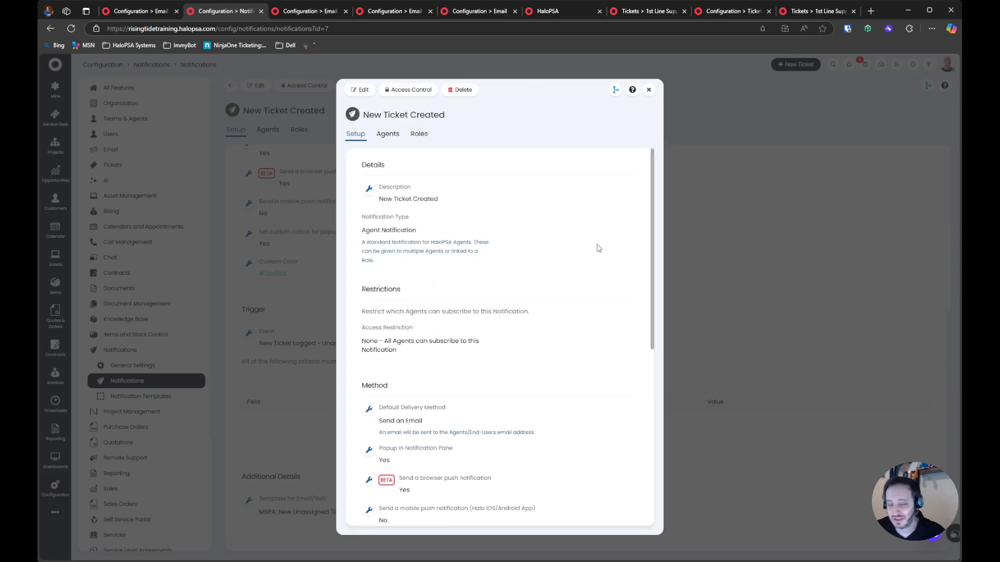
pyautogui.click(649, 89)
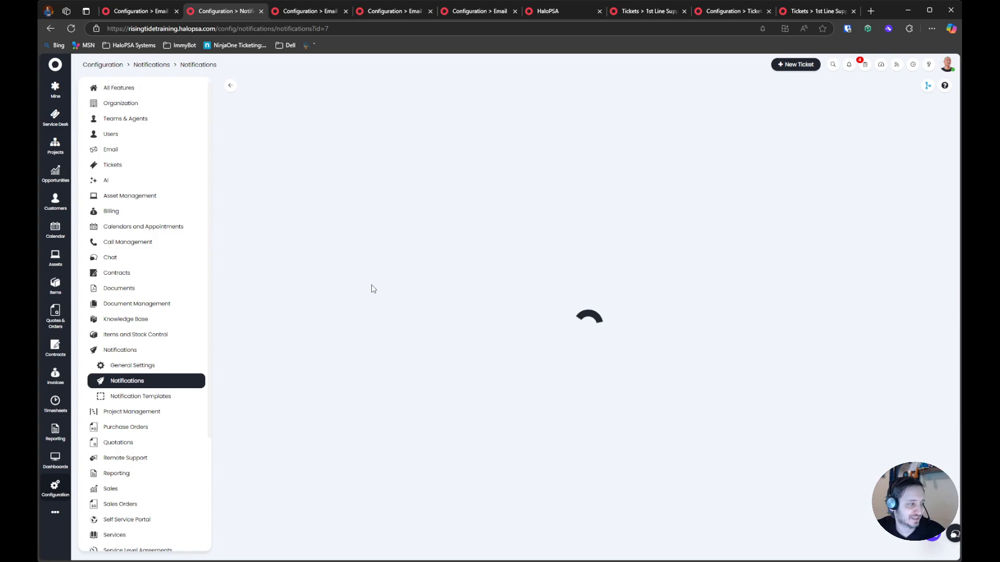
pyautogui.click(344, 150)
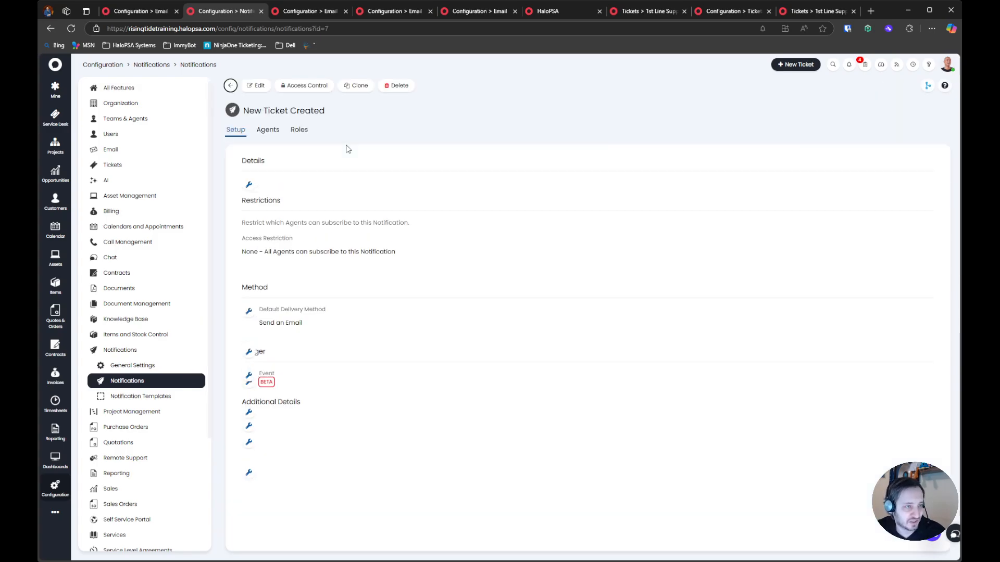
pyautogui.click(266, 132)
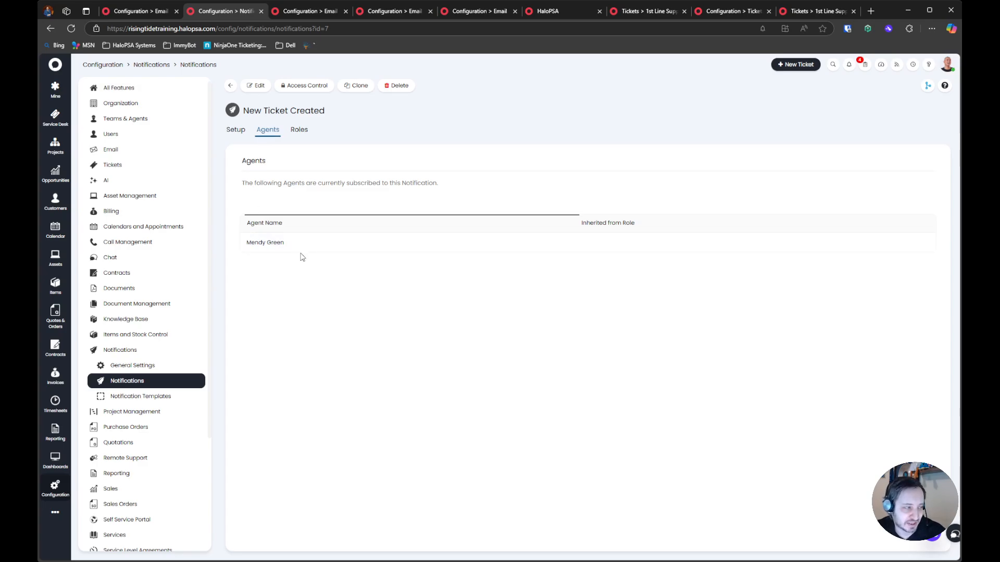
pyautogui.moveTo(273, 185); pyautogui.dragTo(433, 194)
pyautogui.click(433, 194)
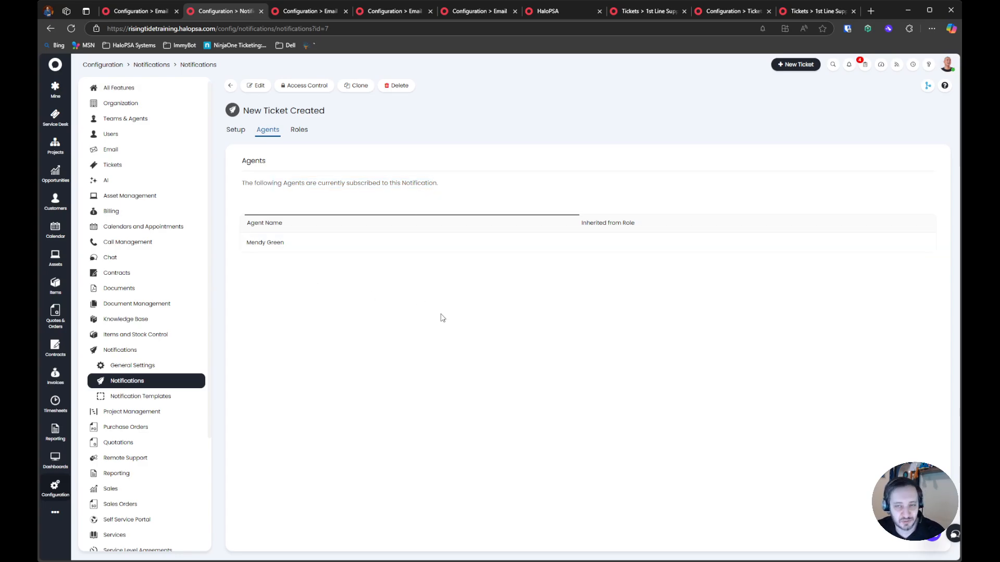
# Edit the New Ticket Created notification and add three more agents to its subscribers
pyautogui.click(257, 85)
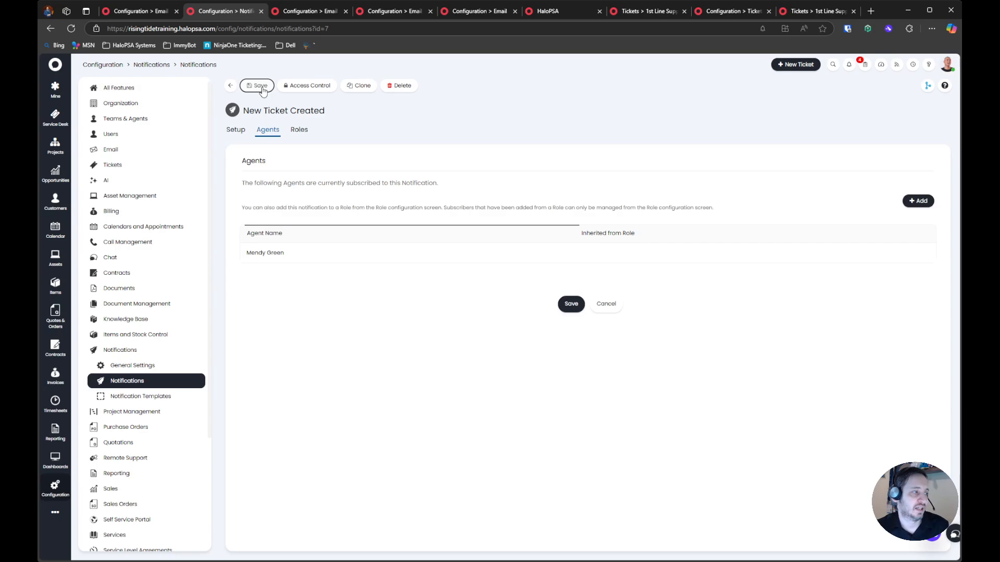
pyautogui.click(912, 201)
pyautogui.click(572, 303)
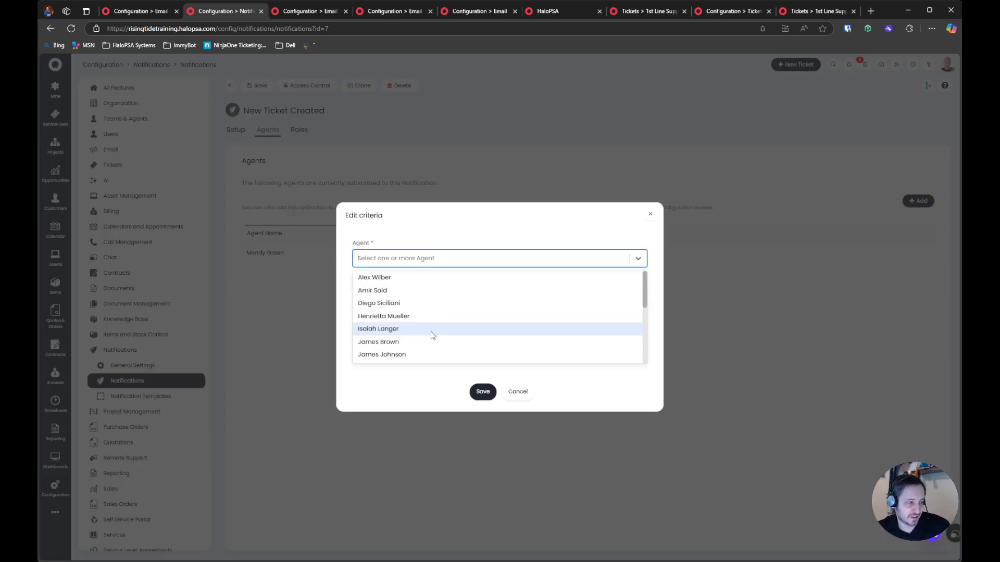
pyautogui.click(433, 330)
pyautogui.click(435, 339)
pyautogui.click(435, 340)
pyautogui.click(438, 374)
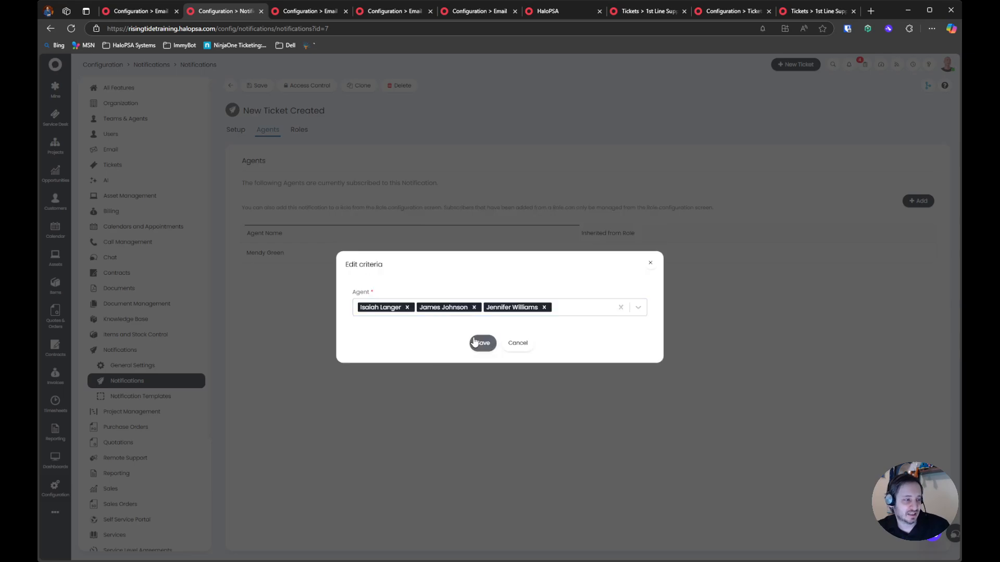
pyautogui.click(483, 391)
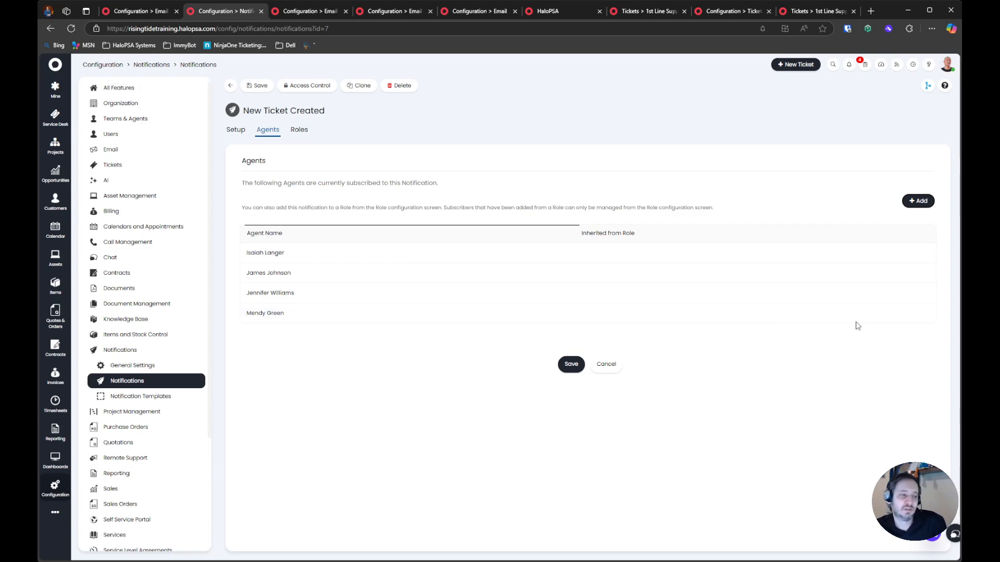
# Remove all subscribed agents from the New Ticket Created notification and save it
pyautogui.click(930, 312)
pyautogui.click(930, 293)
pyautogui.click(930, 274)
pyautogui.click(929, 253)
pyautogui.click(570, 303)
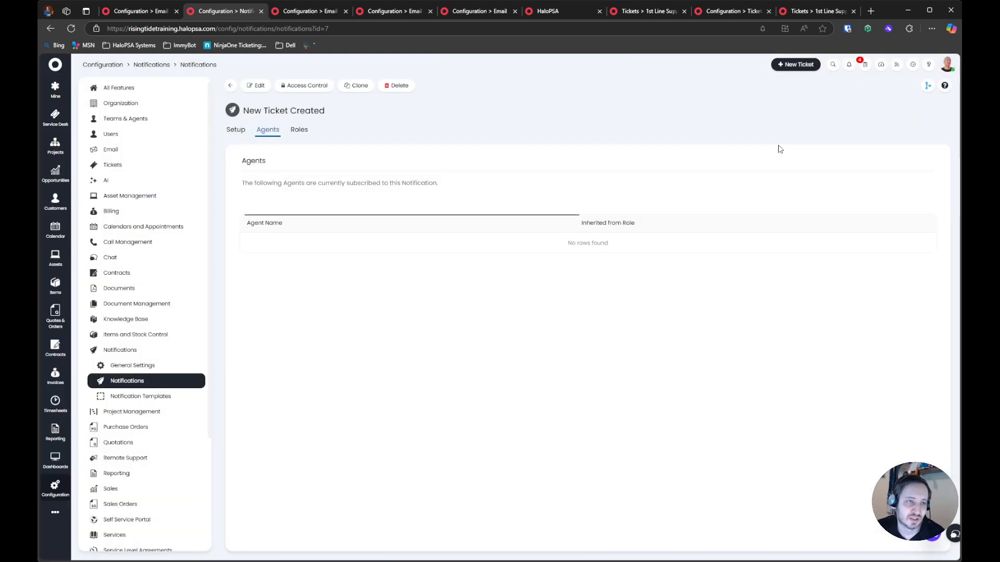
# Reopen your own account's preferences, check the New Ticket Created subscription under Notifications, and close the account
pyautogui.click(947, 64)
pyautogui.click(833, 162)
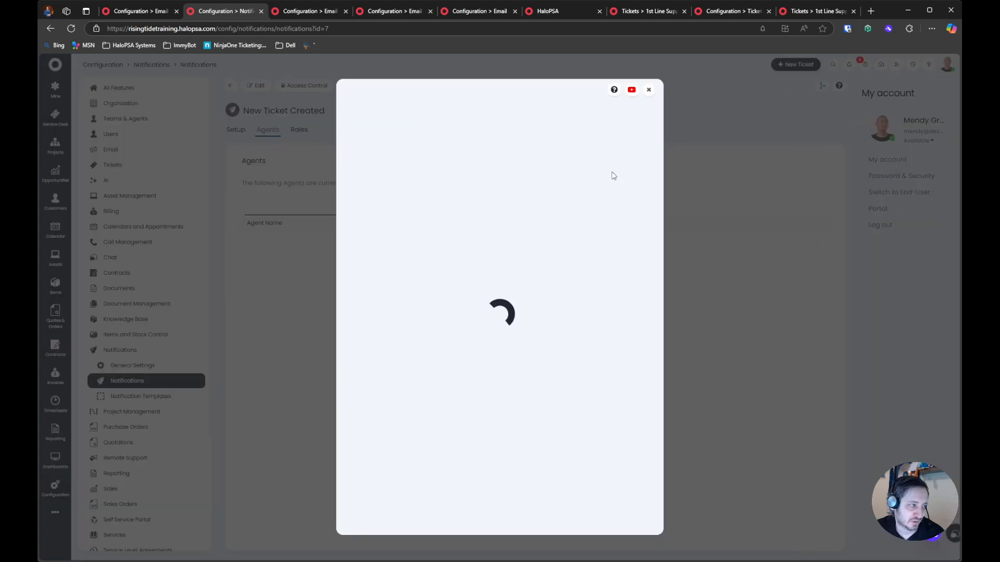
pyautogui.click(434, 148)
pyautogui.click(360, 90)
pyautogui.scroll(-5, 411, 346)
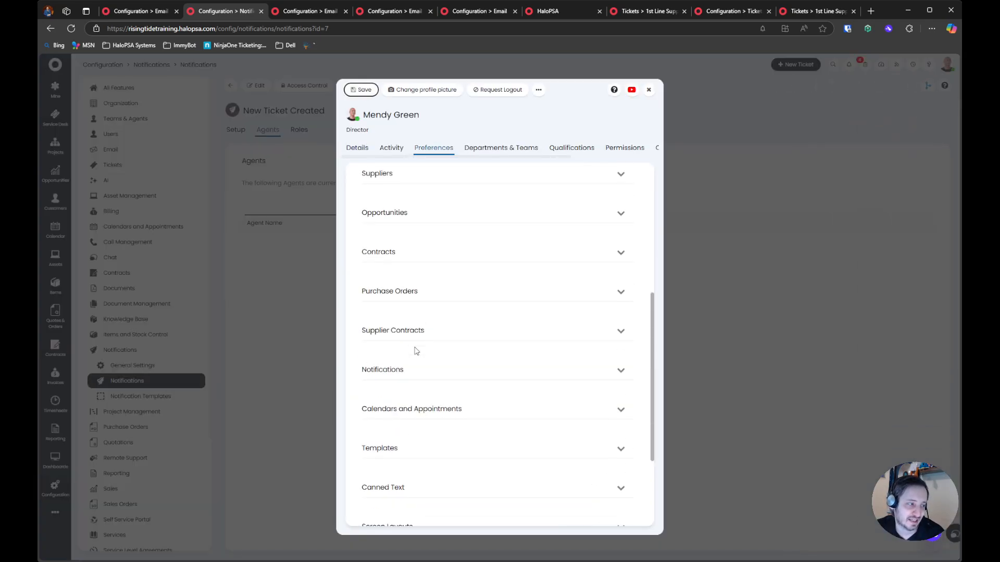
pyautogui.click(411, 368)
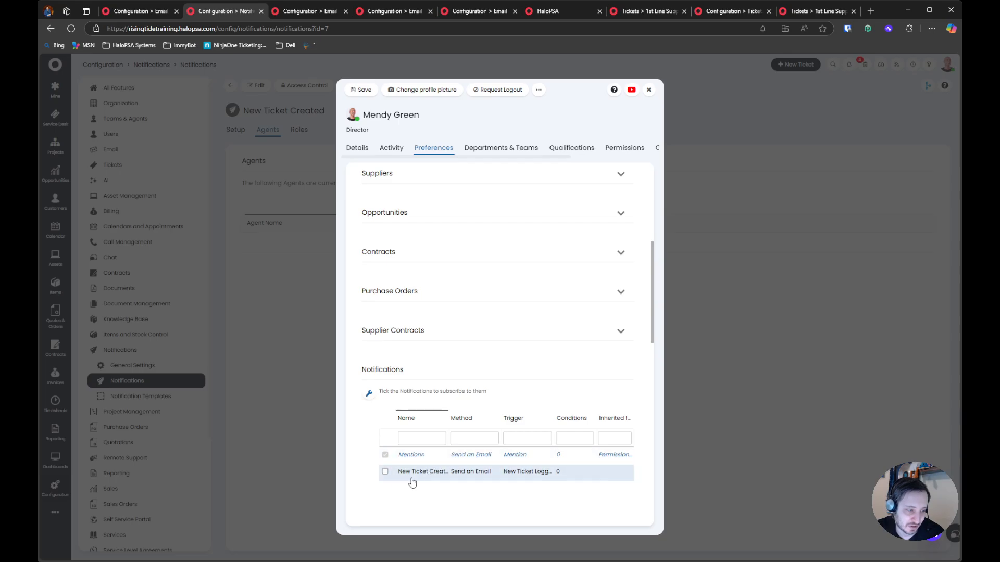
pyautogui.click(649, 91)
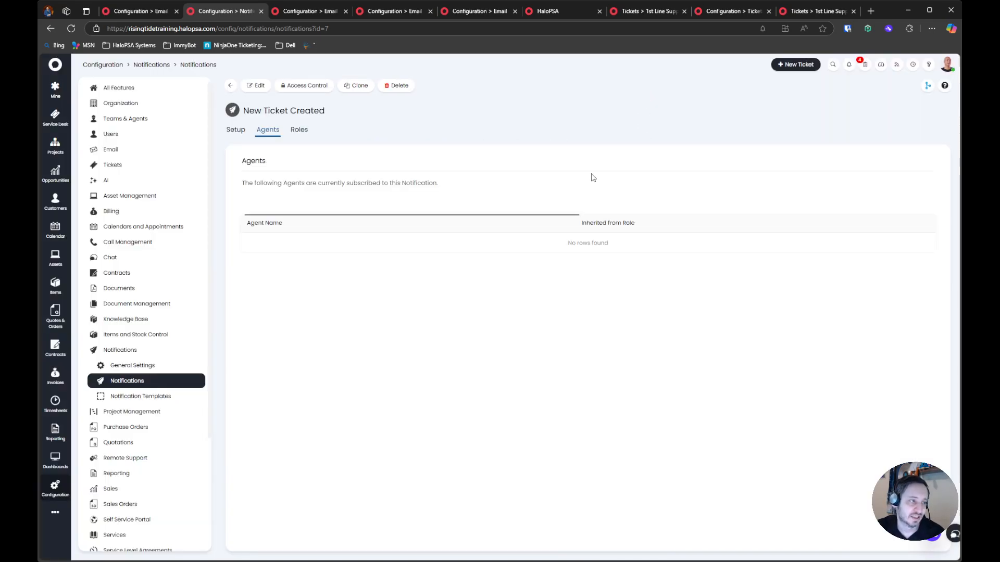
# Add the Permissions - Base role to the New Ticket Created notification's subscribed roles and save the notification
pyautogui.click(311, 136)
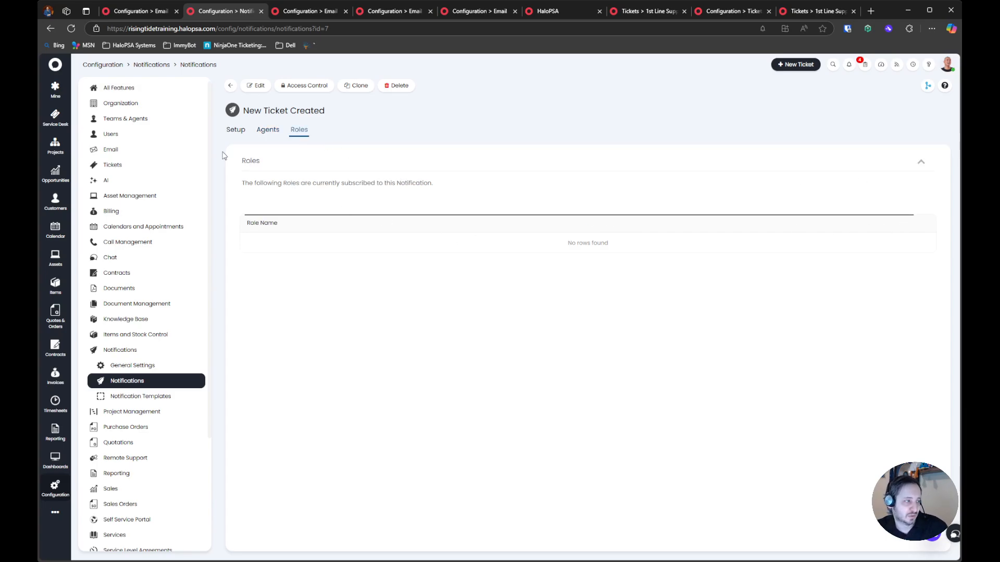
pyautogui.click(257, 86)
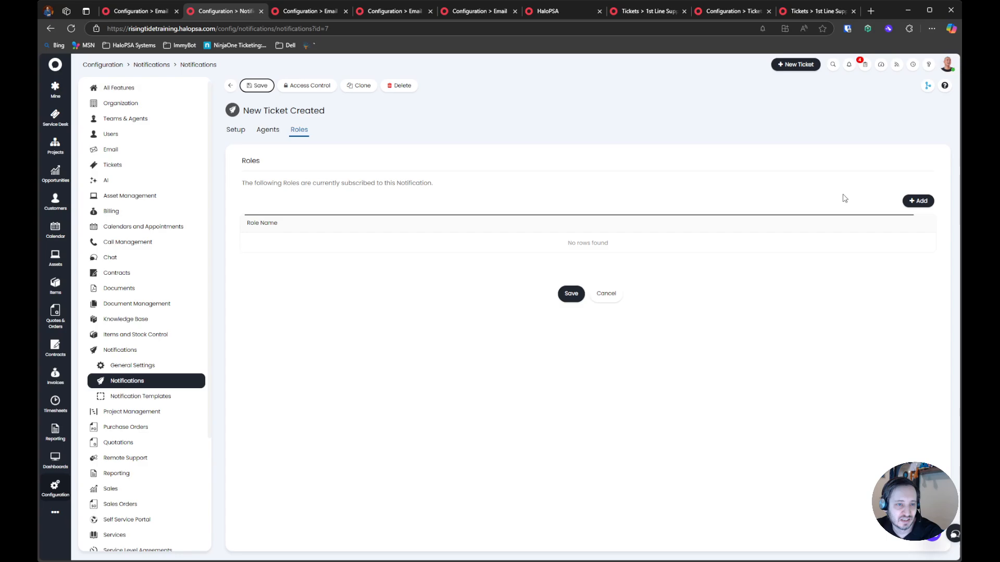
pyautogui.click(914, 200)
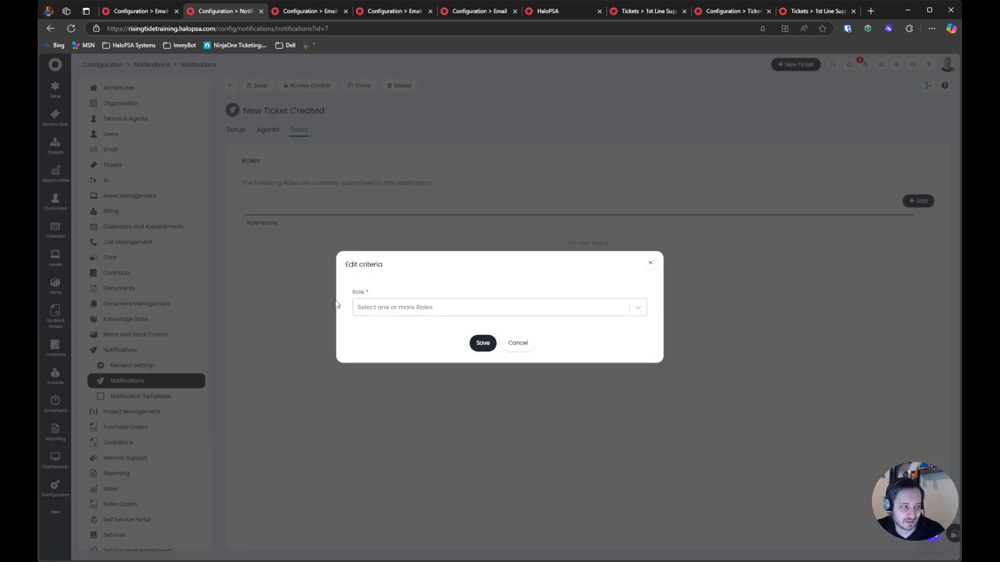
pyautogui.click(453, 307)
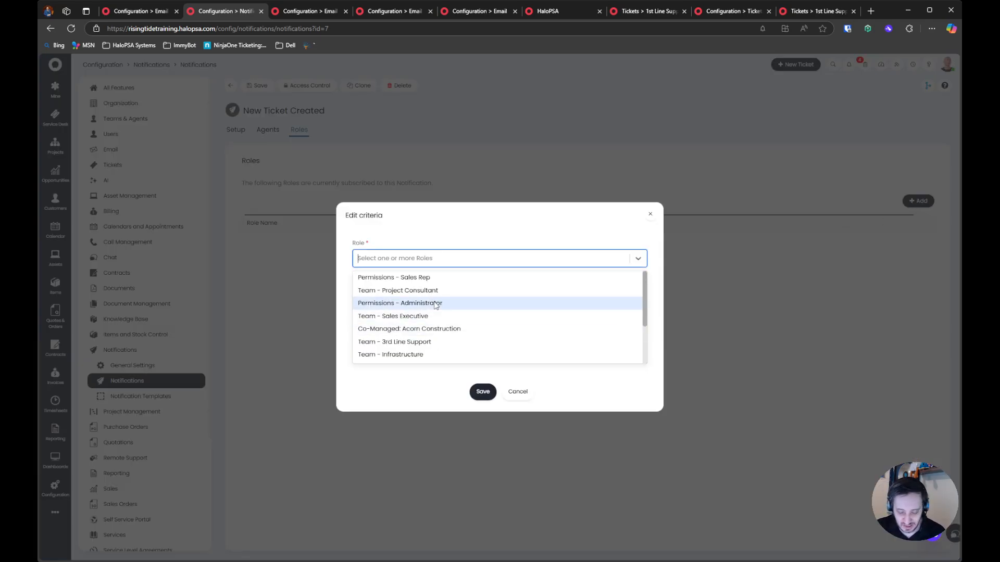
pyautogui.write('ba')
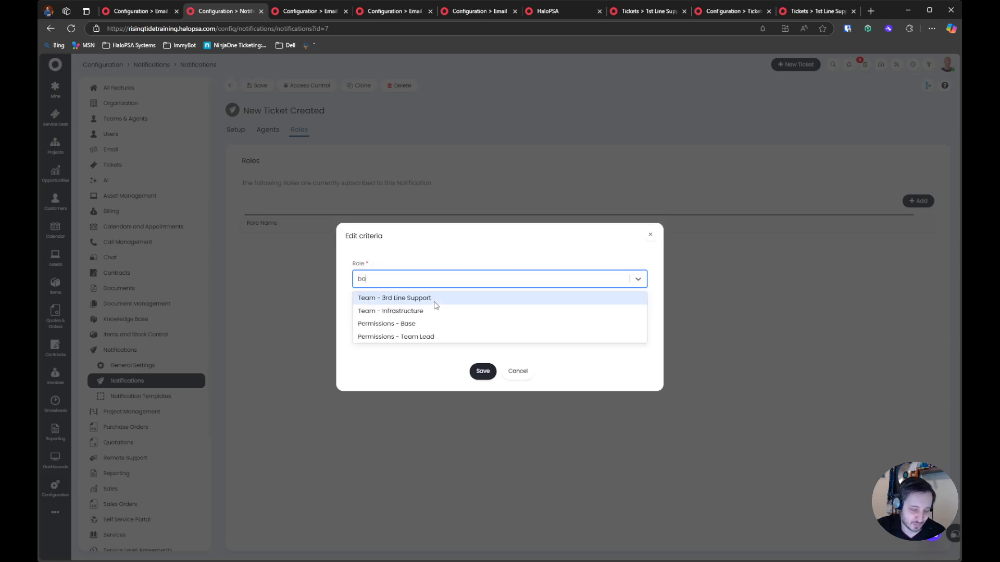
pyautogui.write('se')
pyautogui.click(458, 318)
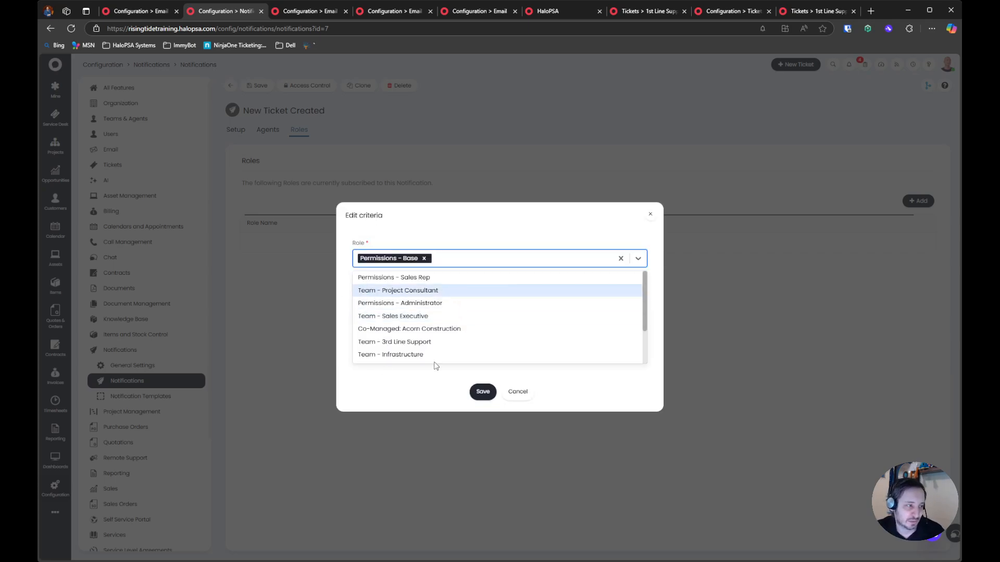
pyautogui.click(458, 251)
pyautogui.click(483, 352)
pyautogui.click(571, 293)
# Check which agents are subscribed to the New Ticket Created notification through the Permissions - Base role
pyautogui.click(276, 131)
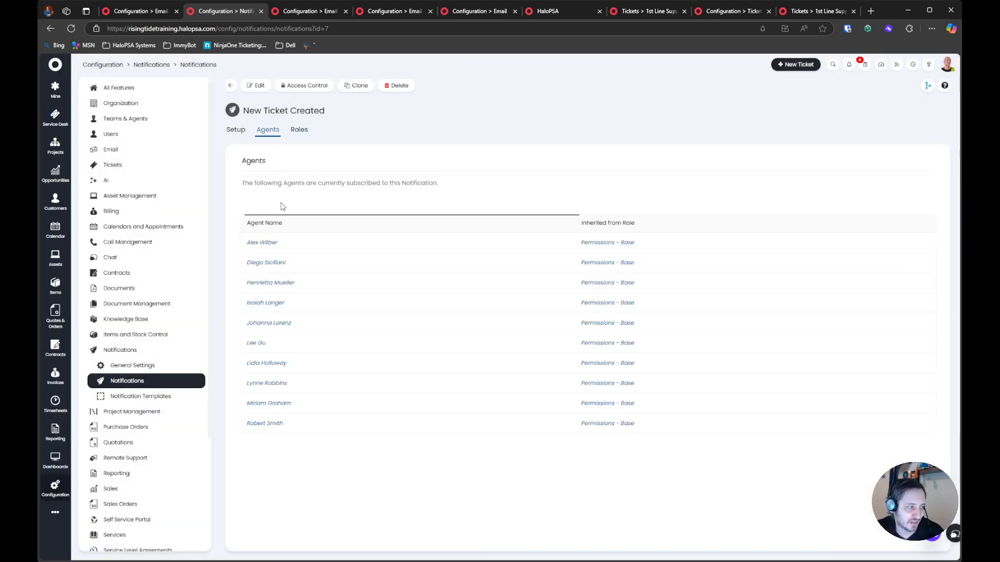
pyautogui.moveTo(261, 243); pyautogui.dragTo(347, 452)
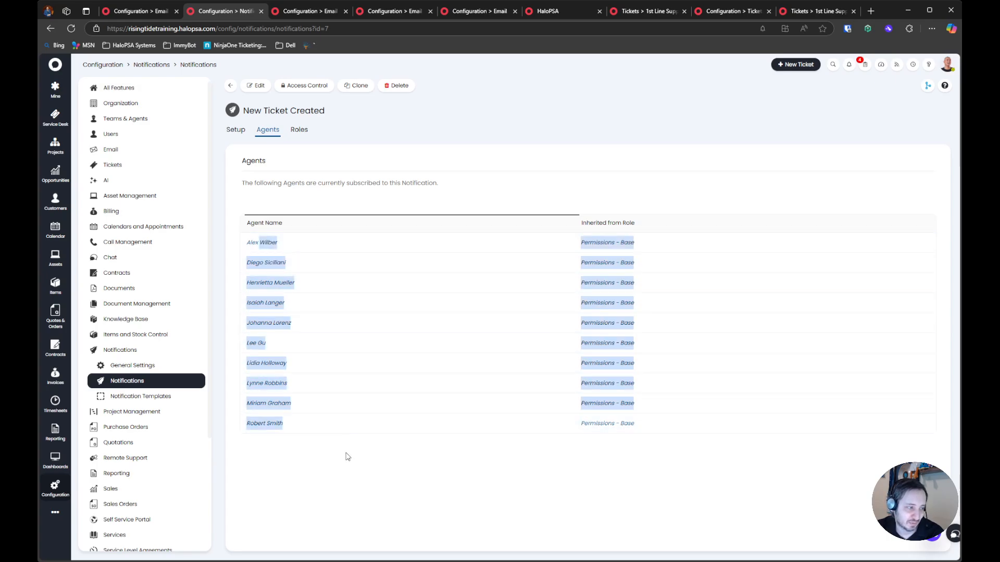
pyautogui.click(349, 458)
# Open your own account's preferences for editing, check the New Ticket Created subscription under Notifications, and close the account without saving
pyautogui.click(947, 64)
pyautogui.click(809, 163)
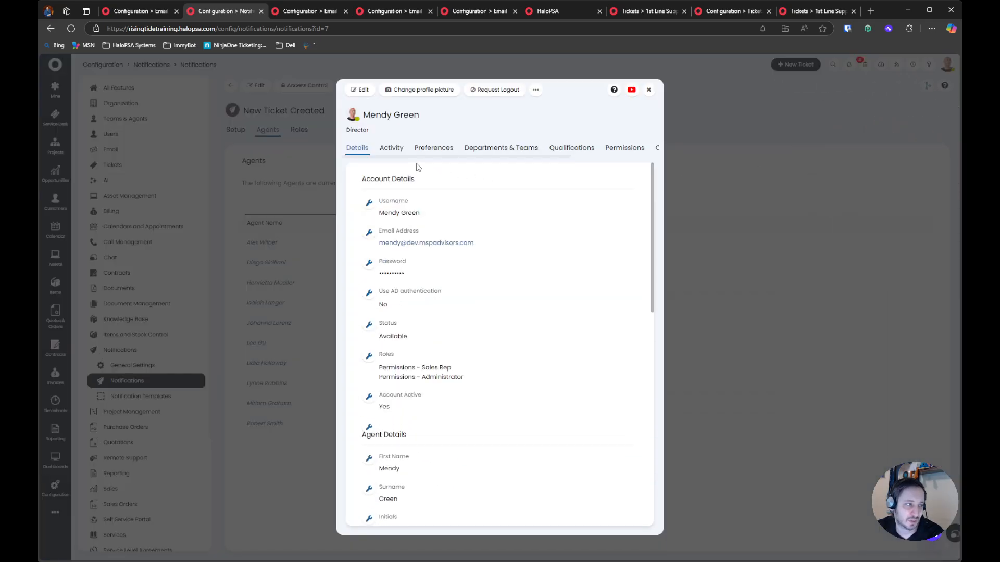
pyautogui.click(435, 148)
pyautogui.click(355, 90)
pyautogui.scroll(-5, 457, 297)
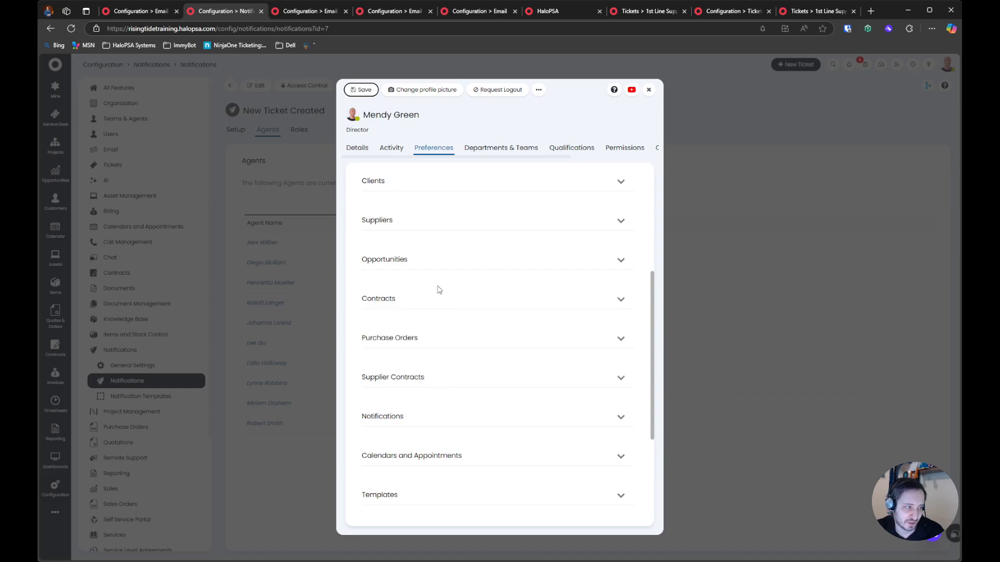
pyautogui.scroll(-4, 433, 375)
pyautogui.scroll(5, 432, 375)
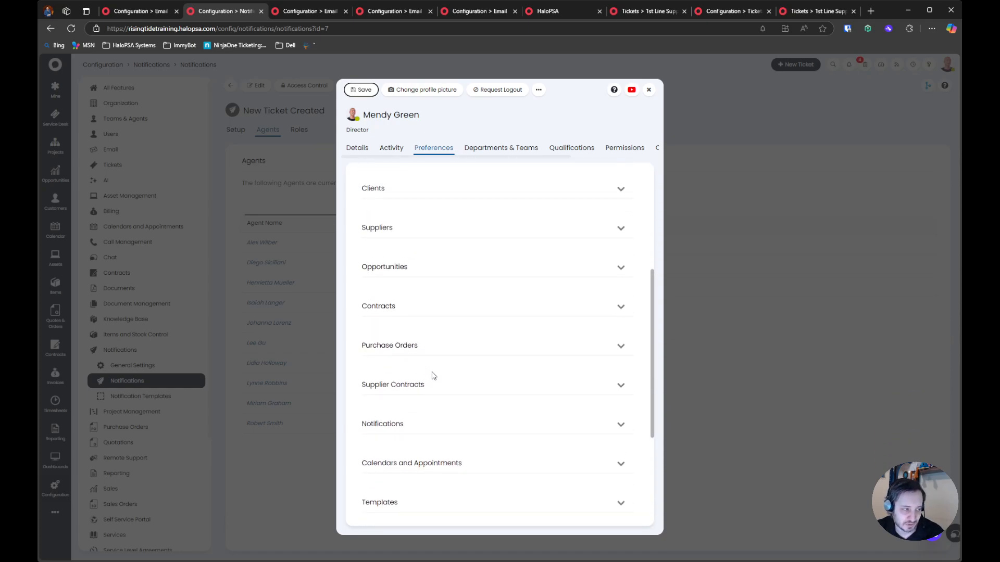
pyautogui.click(435, 464)
pyautogui.scroll(-3, 437, 420)
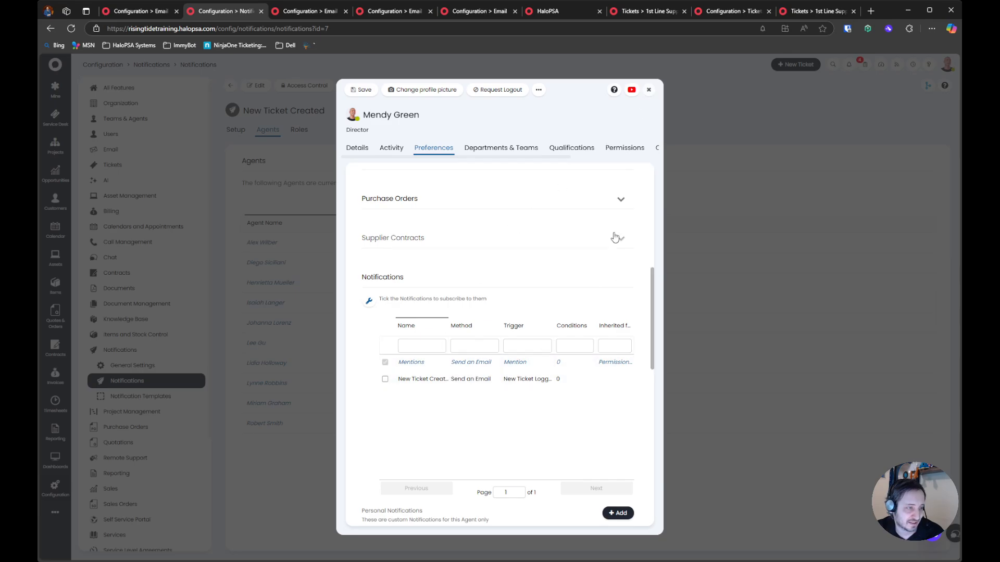
pyautogui.click(648, 90)
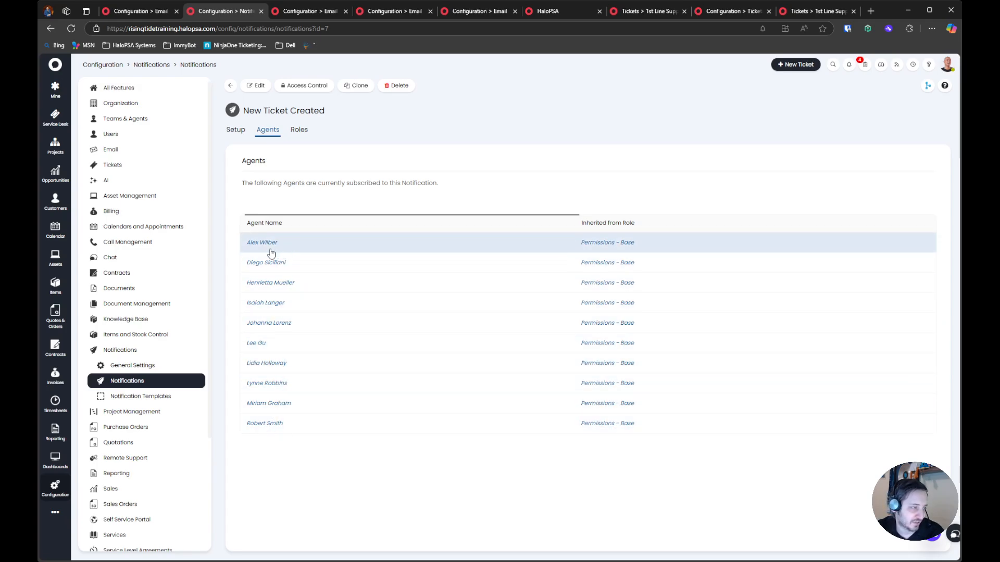
# Open the notifications configuration in a new browser tab and go to the Agents list under Teams & Agents
pyautogui.middleClick(198, 66)
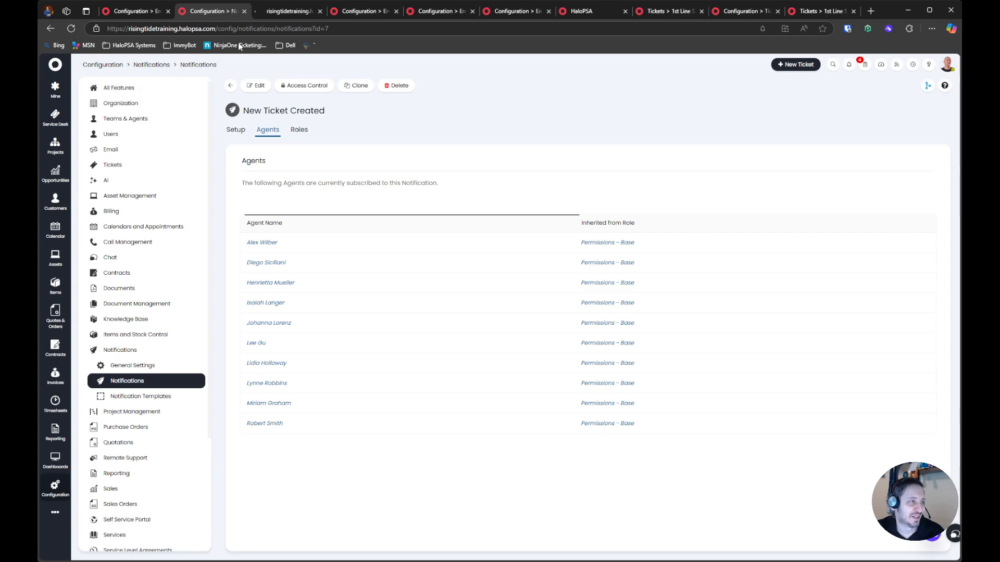
pyautogui.click(281, 11)
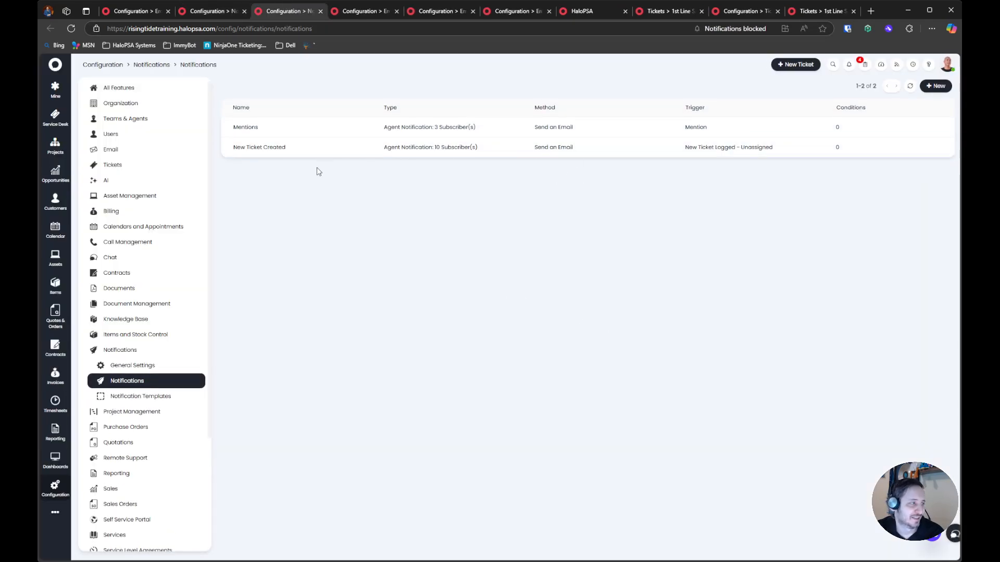
pyautogui.click(133, 119)
pyautogui.click(122, 165)
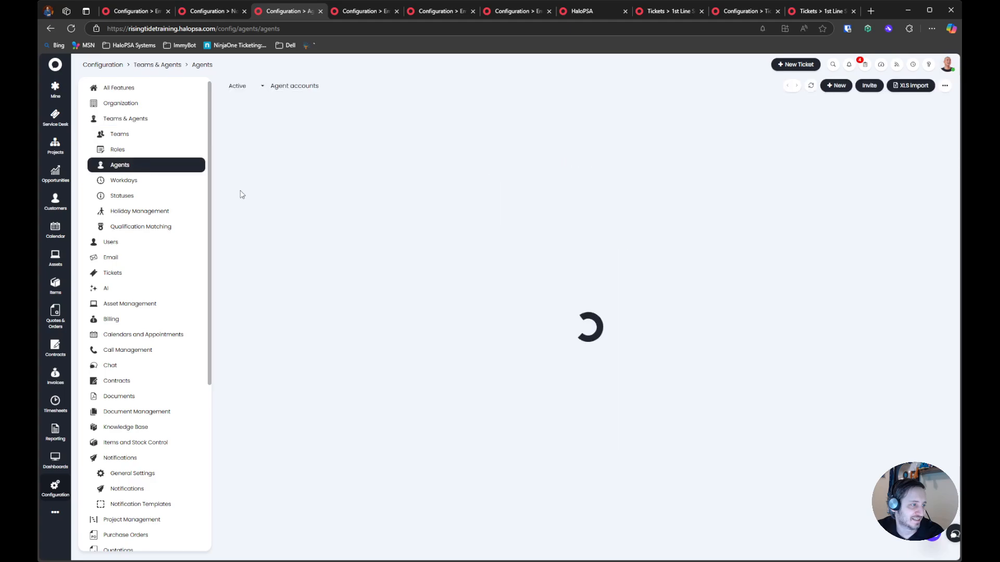
pyautogui.click(218, 11)
pyautogui.click(277, 12)
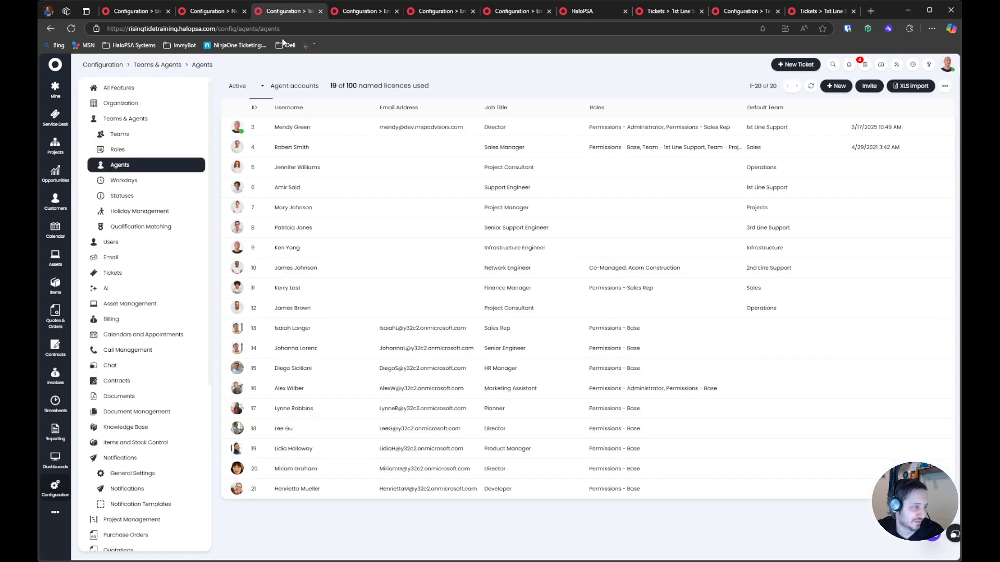
# Open the Developer agent with the Permissions - Base role, examine the New Ticket Created subscription in the notification preferences, and leave without saving
pyautogui.click(320, 488)
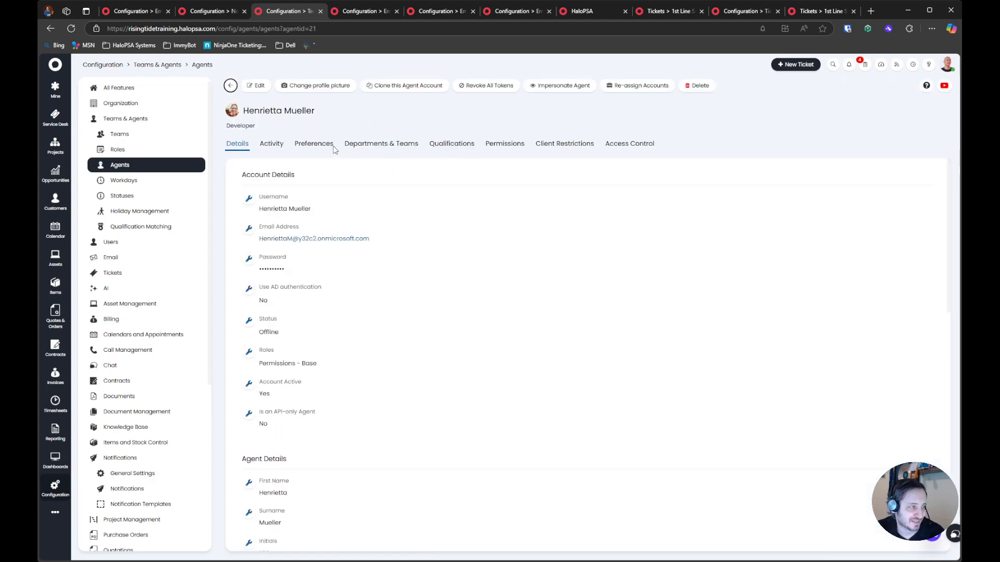
pyautogui.click(314, 143)
pyautogui.scroll(-5, 396, 289)
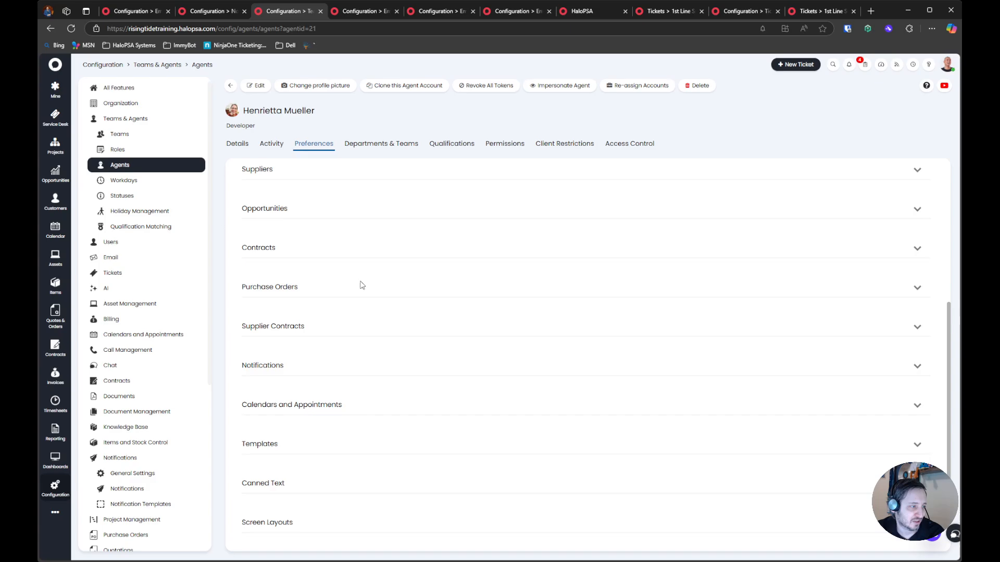
pyautogui.click(293, 371)
pyautogui.scroll(-2, 292, 367)
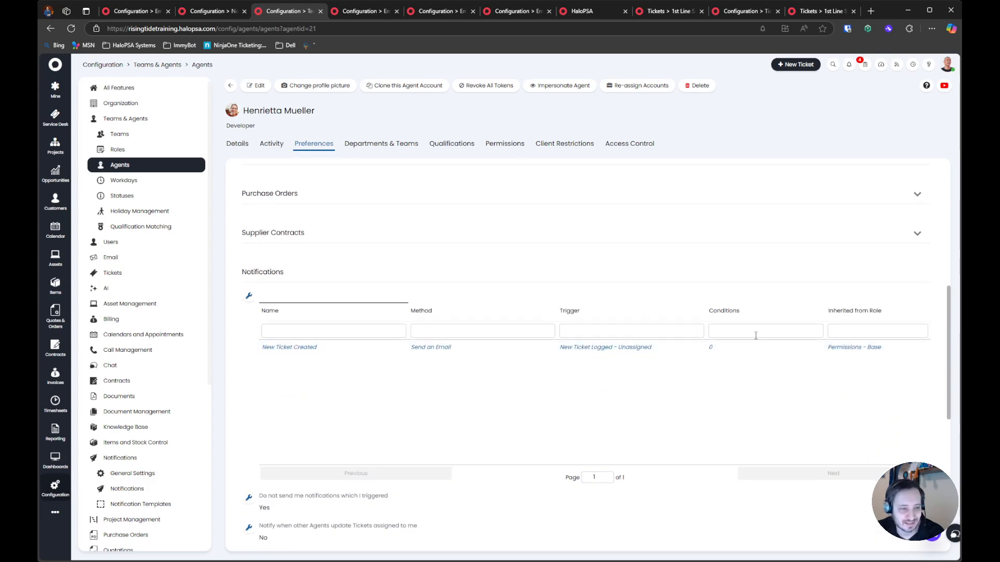
pyautogui.click(256, 86)
pyautogui.click(265, 375)
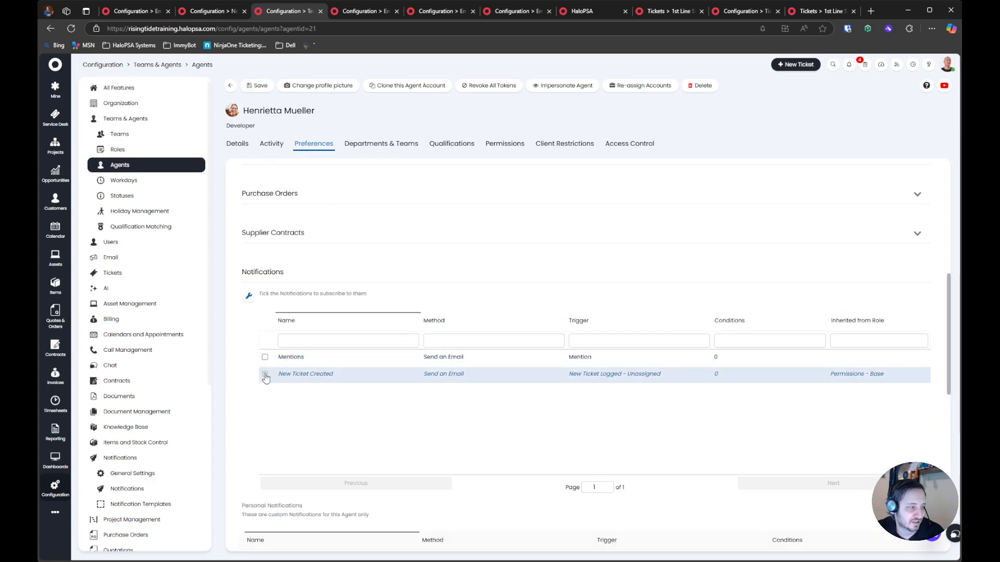
pyautogui.click(230, 86)
# Return to the New Ticket Created notification, remove the Permissions - Base role from its subscribed roles, and save it
pyautogui.click(201, 11)
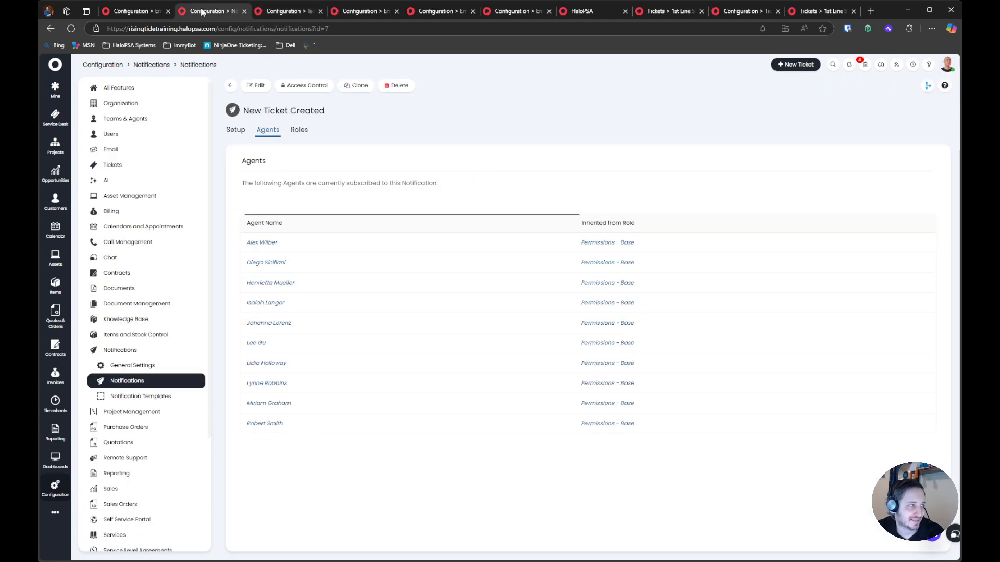
pyautogui.click(298, 131)
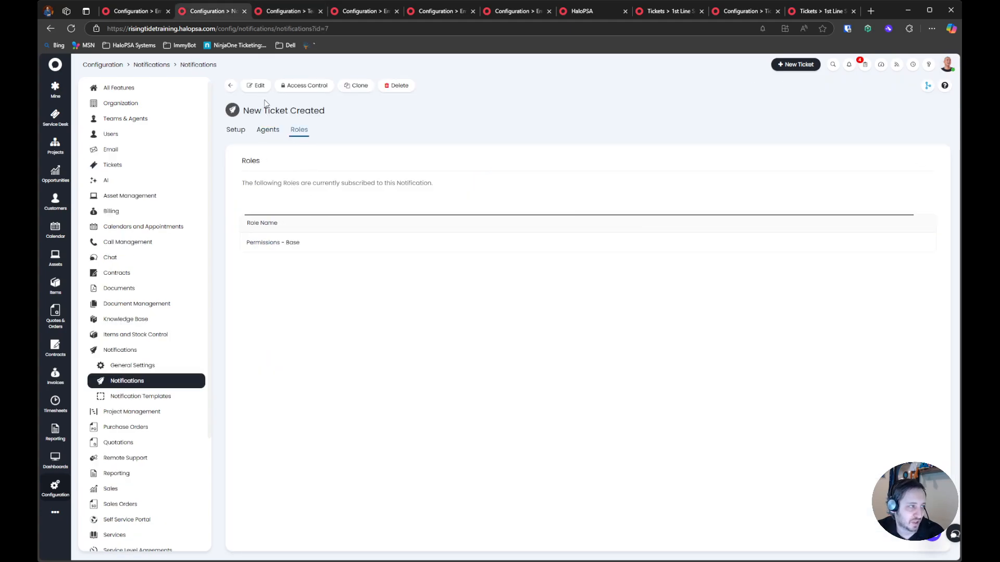
pyautogui.click(256, 86)
pyautogui.click(928, 244)
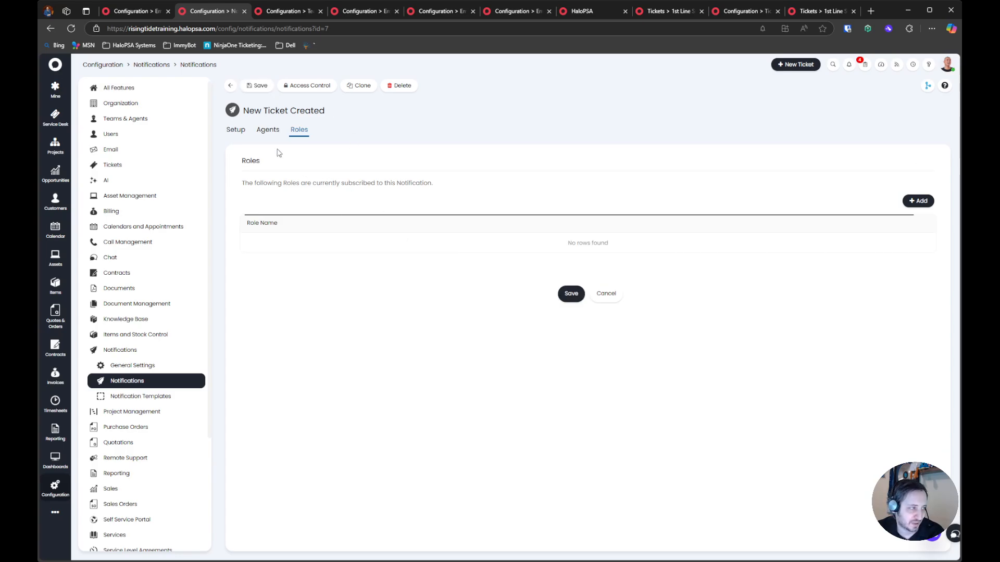
pyautogui.click(268, 132)
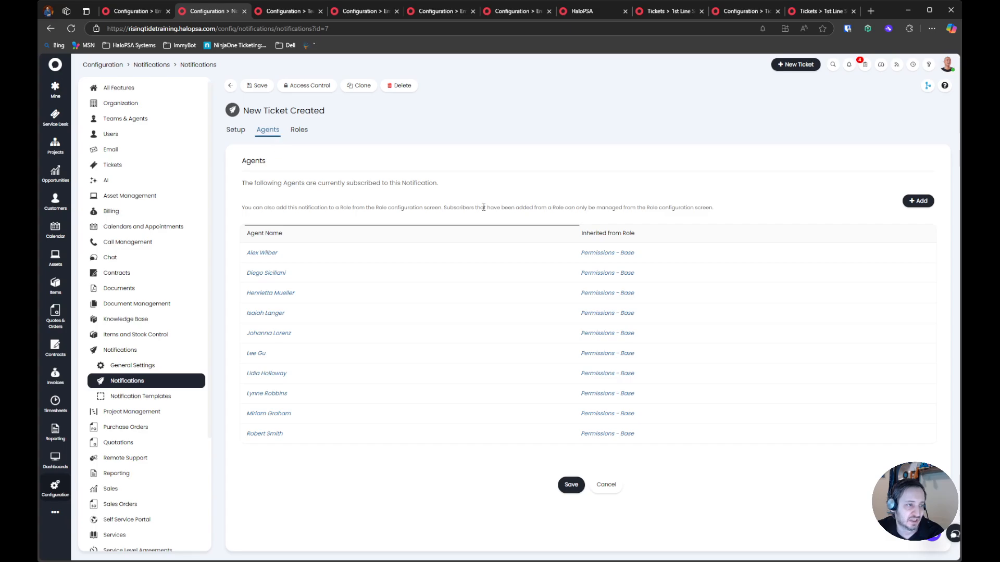
pyautogui.click(572, 486)
# Add your own agent account as a direct subscriber of the New Ticket Created notification and save it
pyautogui.click(256, 86)
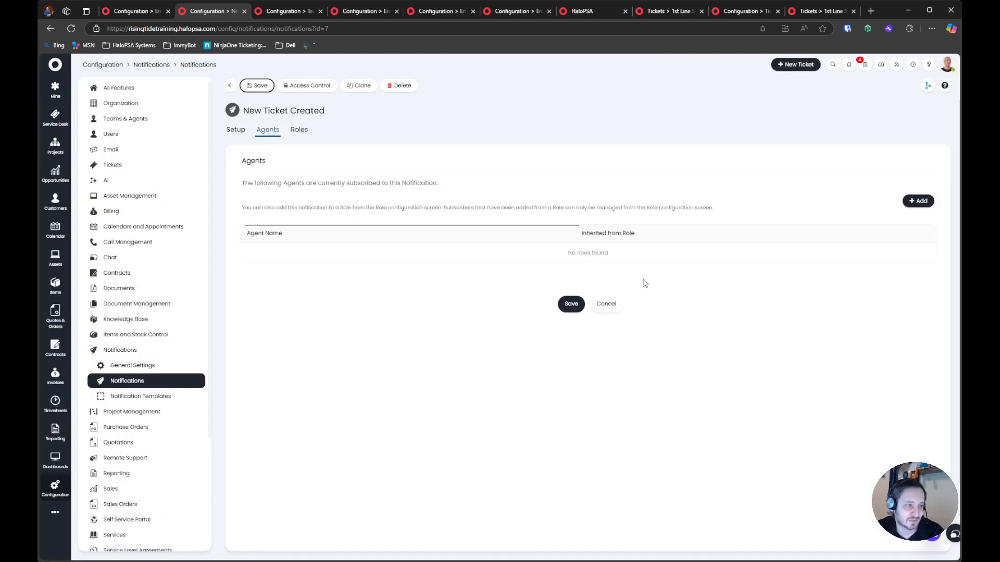
pyautogui.click(918, 201)
pyautogui.click(472, 307)
pyautogui.scroll(-3, 453, 325)
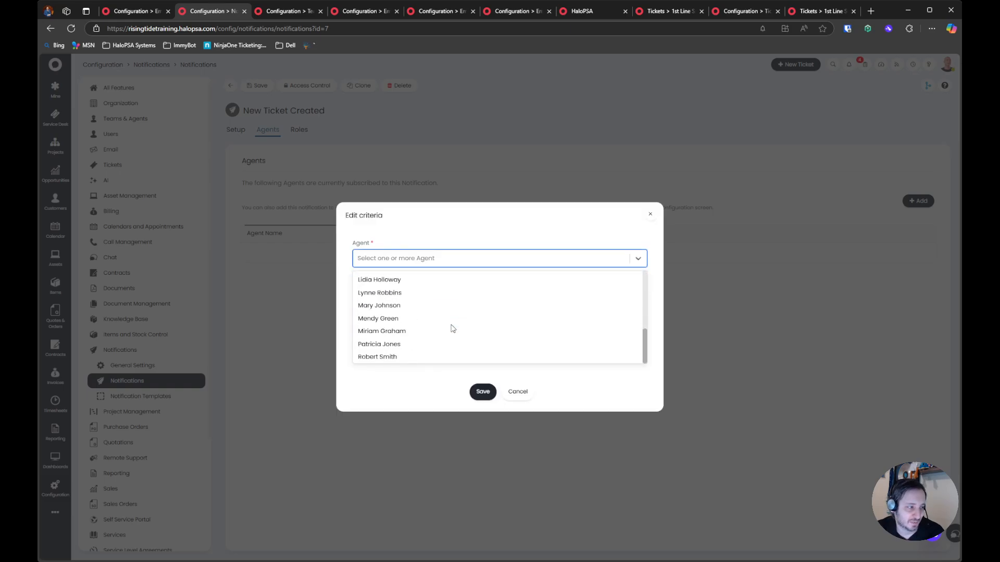
pyautogui.click(452, 327)
pyautogui.click(483, 392)
pyautogui.click(571, 302)
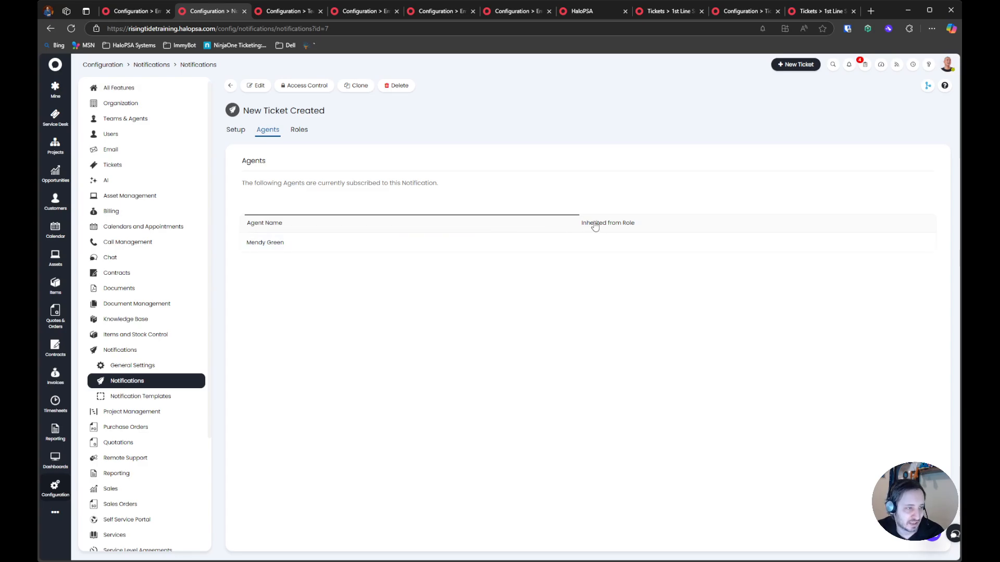
# Check the New Ticket Created subscription in your own account's notification preferences, close the account without saving, and return to the notifications list
pyautogui.click(946, 64)
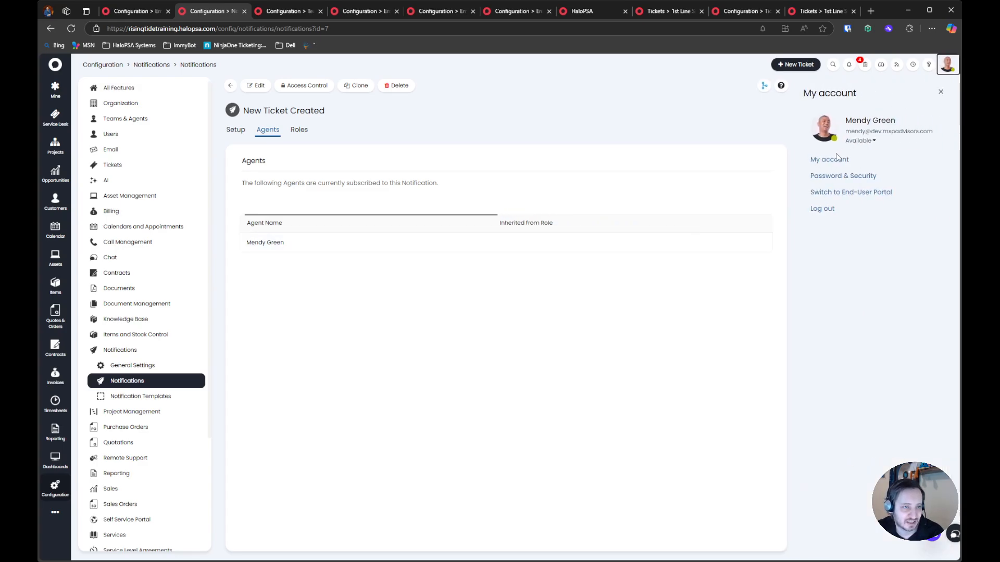
pyautogui.click(839, 155)
pyautogui.click(433, 147)
pyautogui.click(361, 90)
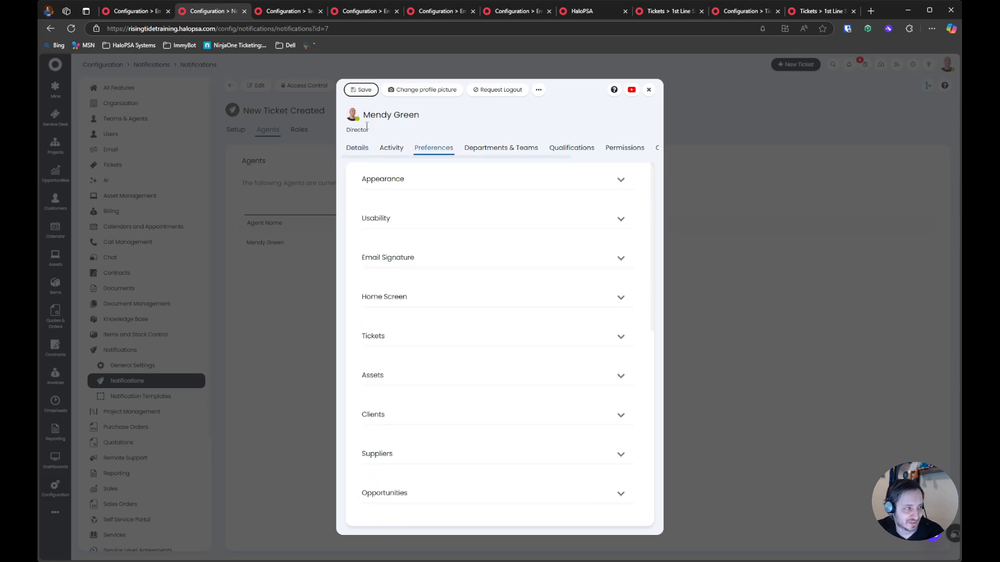
pyautogui.scroll(-5, 423, 315)
pyautogui.click(411, 416)
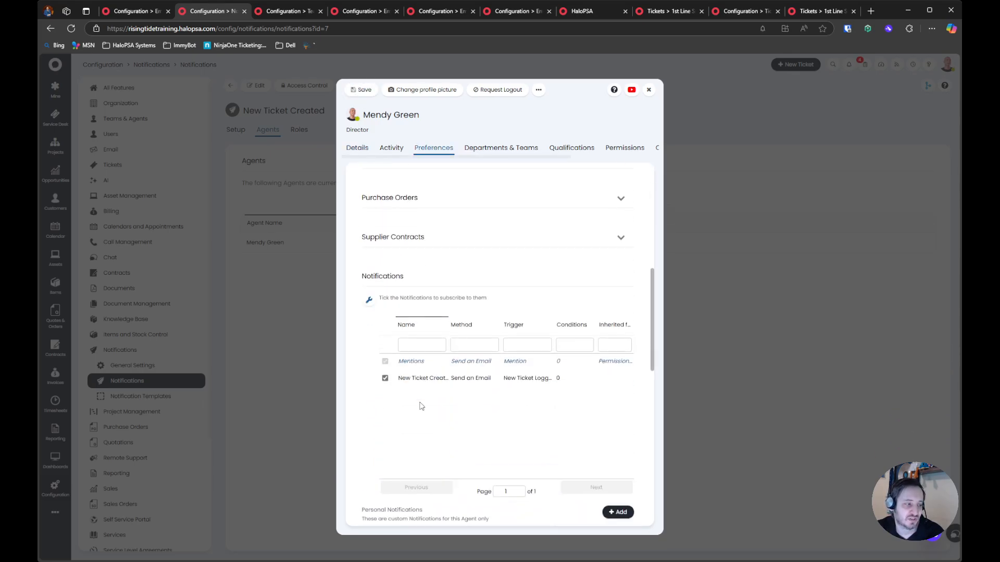
pyautogui.click(385, 378)
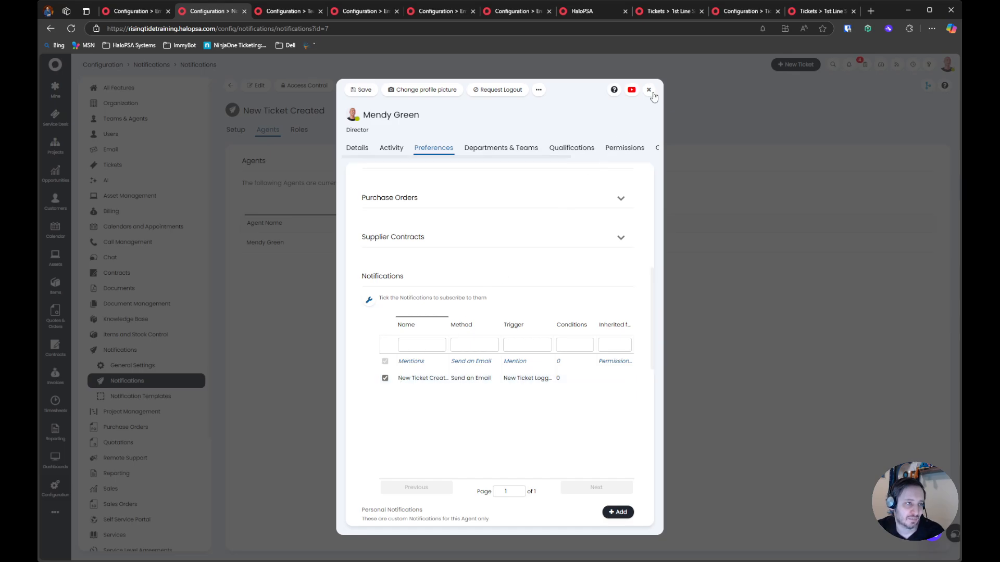
pyautogui.click(649, 89)
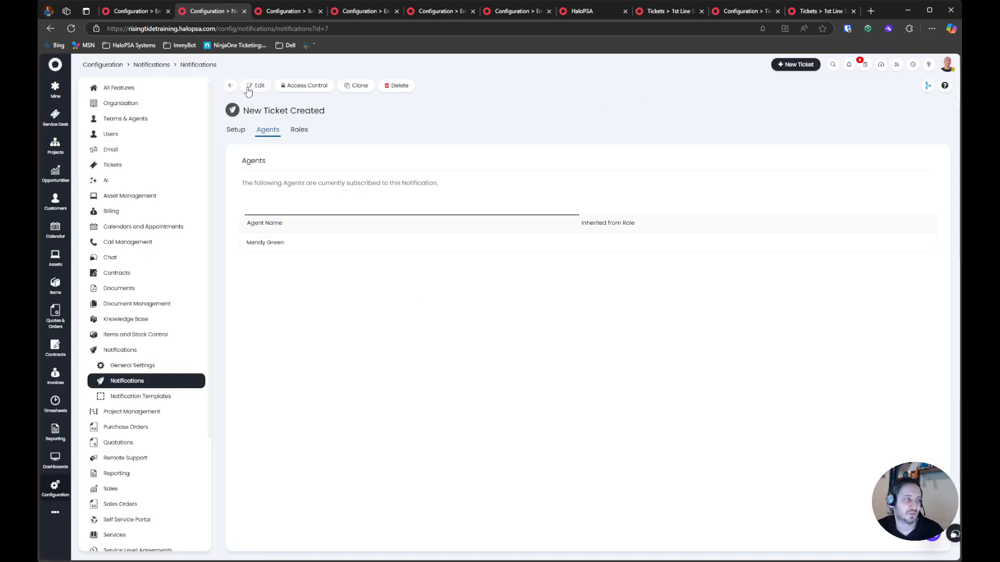
pyautogui.click(230, 85)
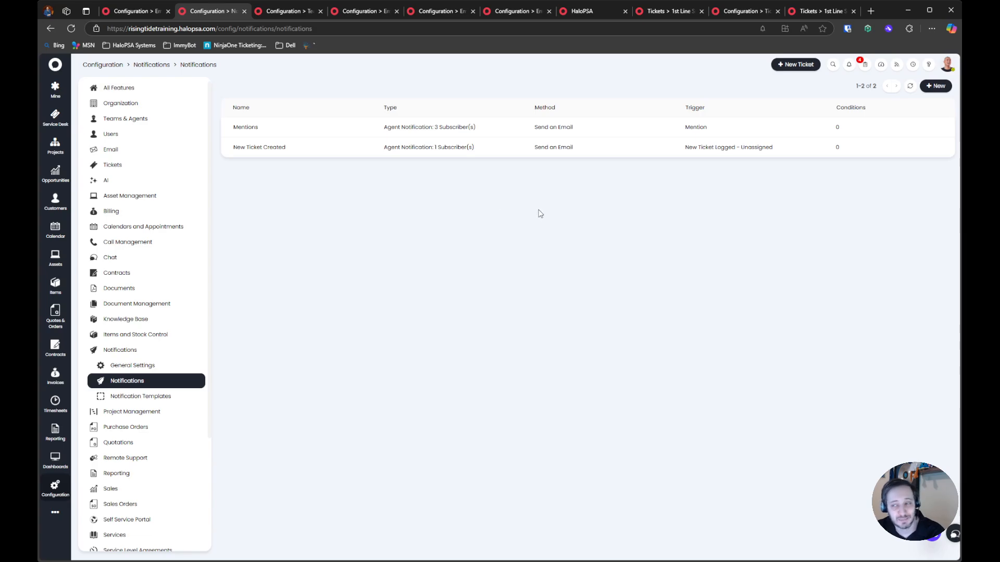
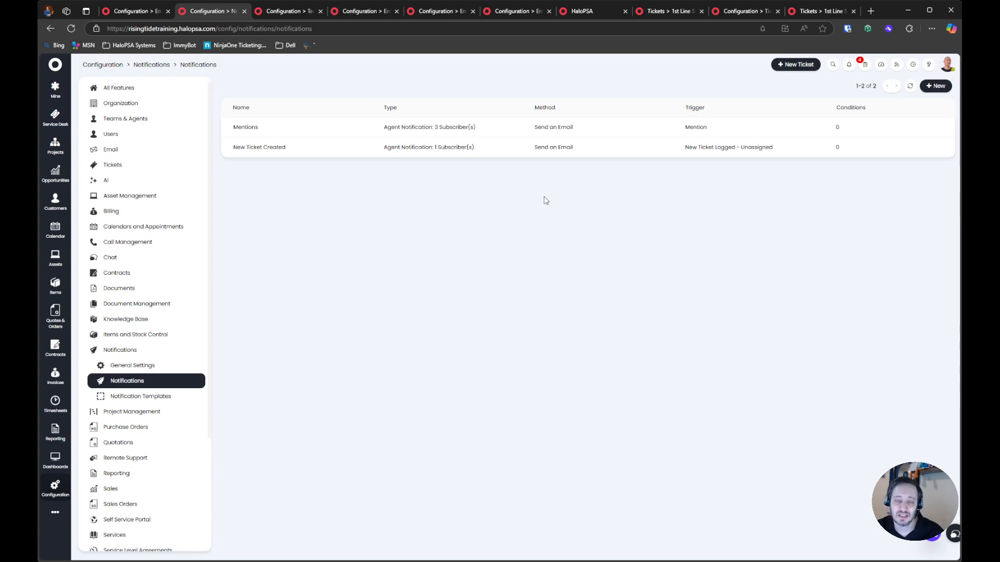
# Open the Mentions notification for editing and examine its notification type
pyautogui.click(314, 127)
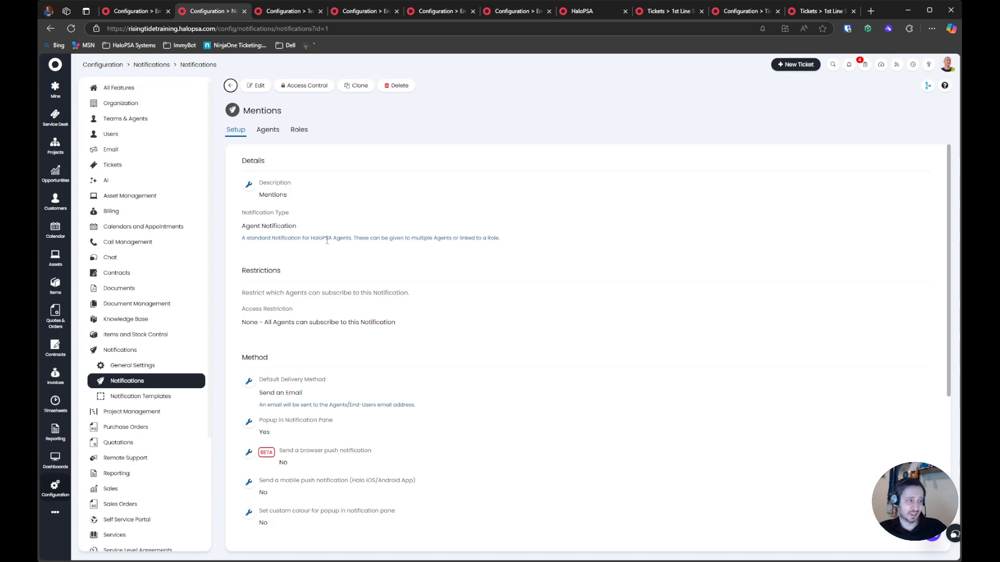
pyautogui.click(257, 85)
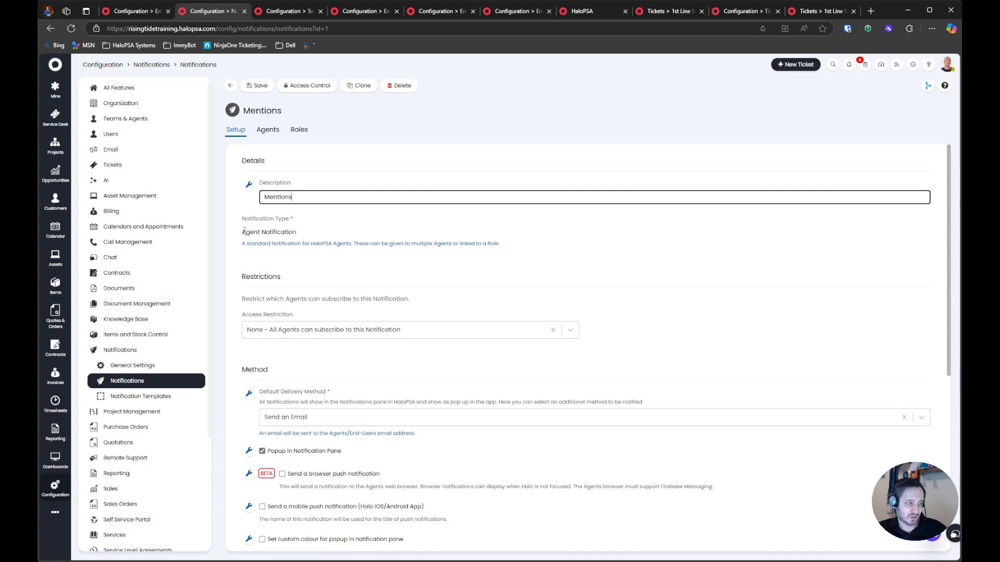
pyautogui.moveTo(243, 231); pyautogui.dragTo(311, 229)
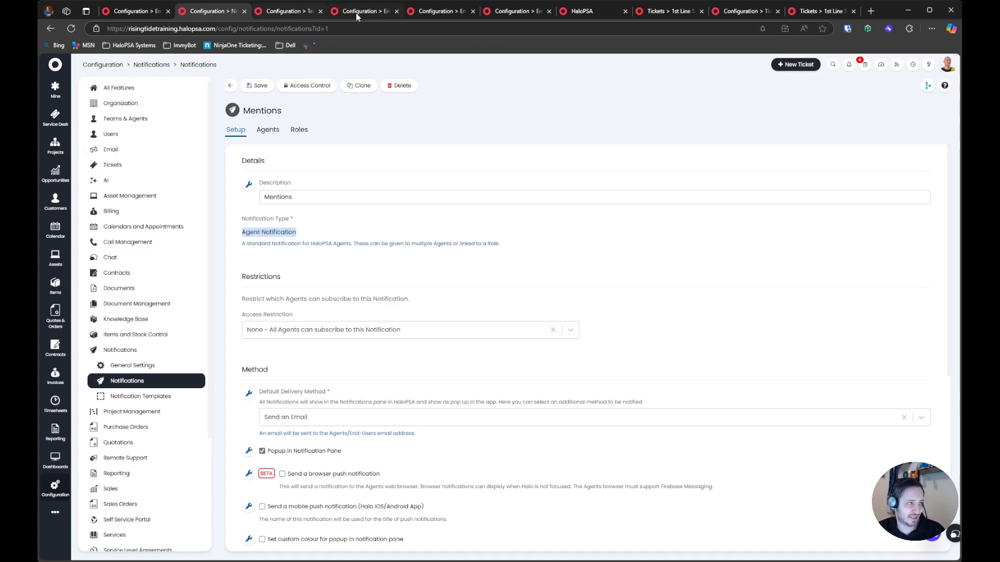
# Start a private note on the Outlook login ticket, mention your own agent account in it, and discard the note
pyautogui.click(680, 16)
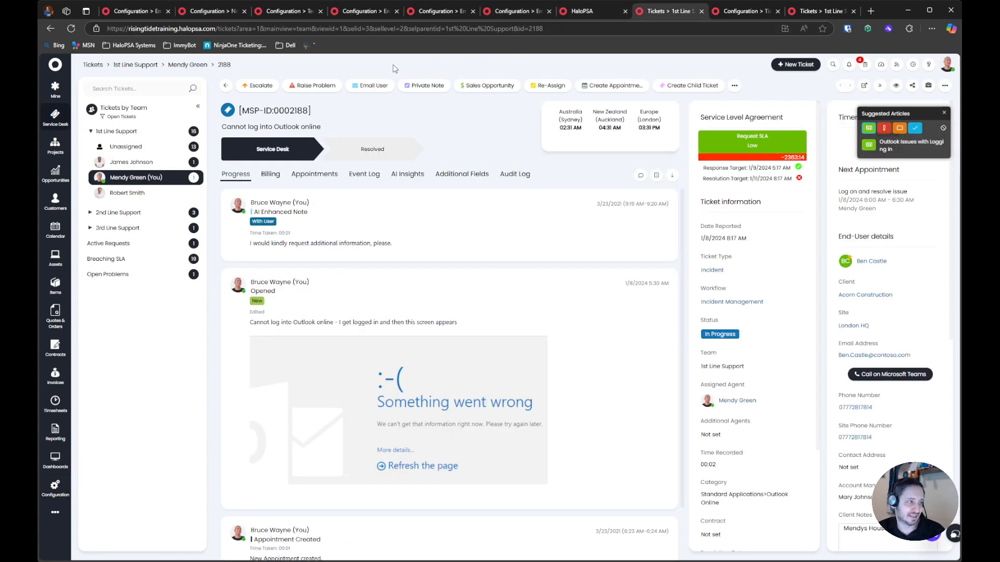
pyautogui.click(417, 88)
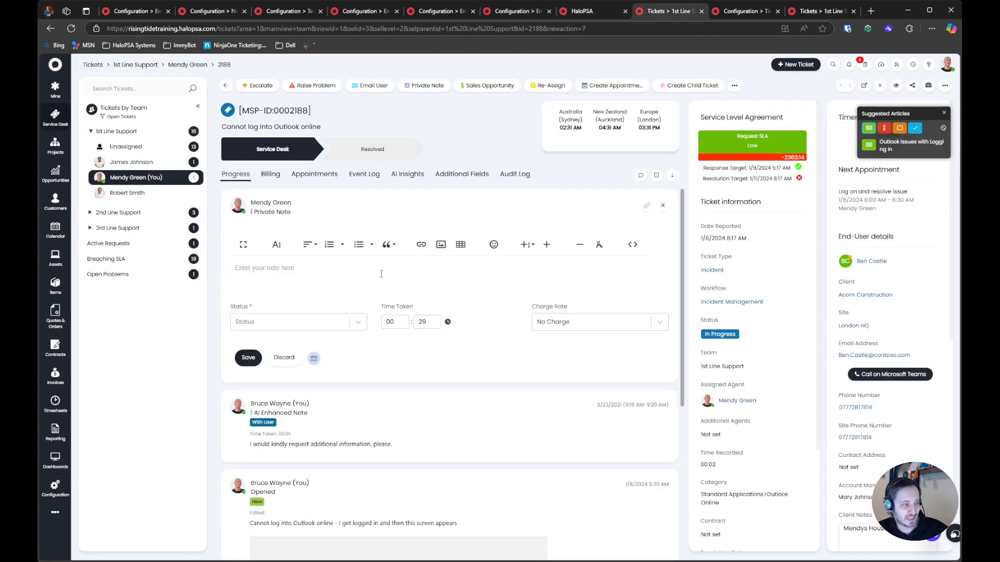
pyautogui.write('@Mendy')
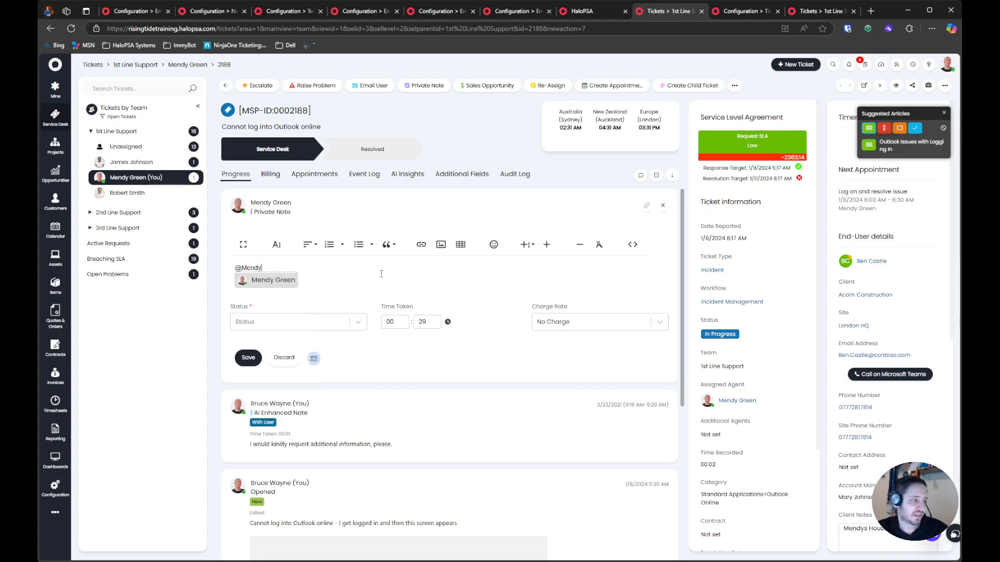
pyautogui.click(284, 276)
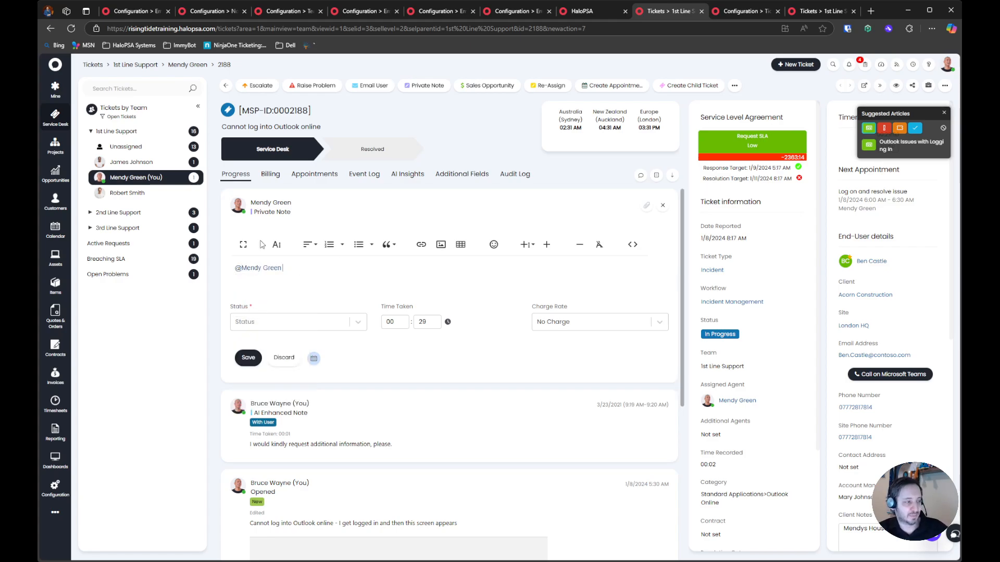
pyautogui.click(284, 357)
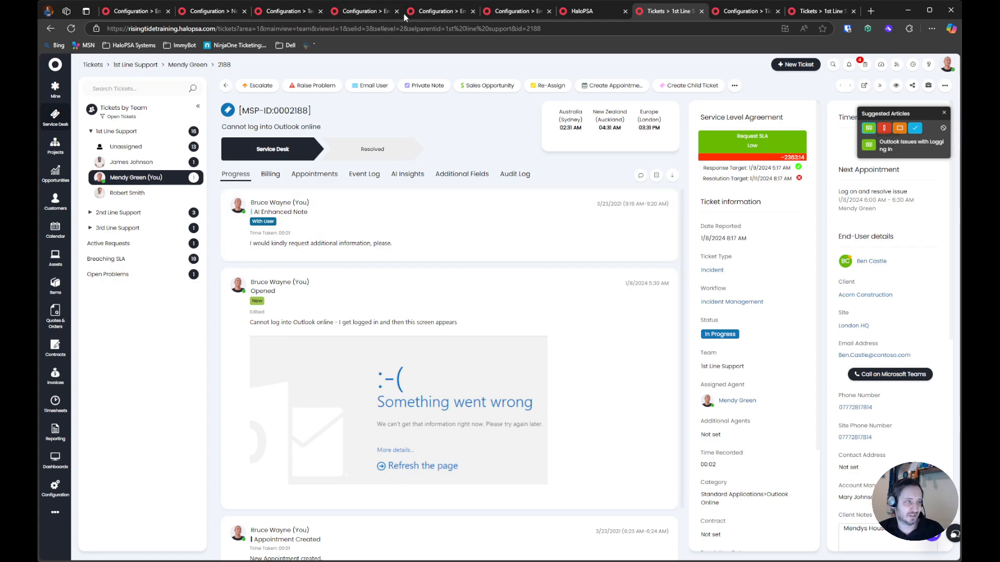
# Return to the Mentions notification and examine its description, notification type and default delivery method settings
pyautogui.click(211, 11)
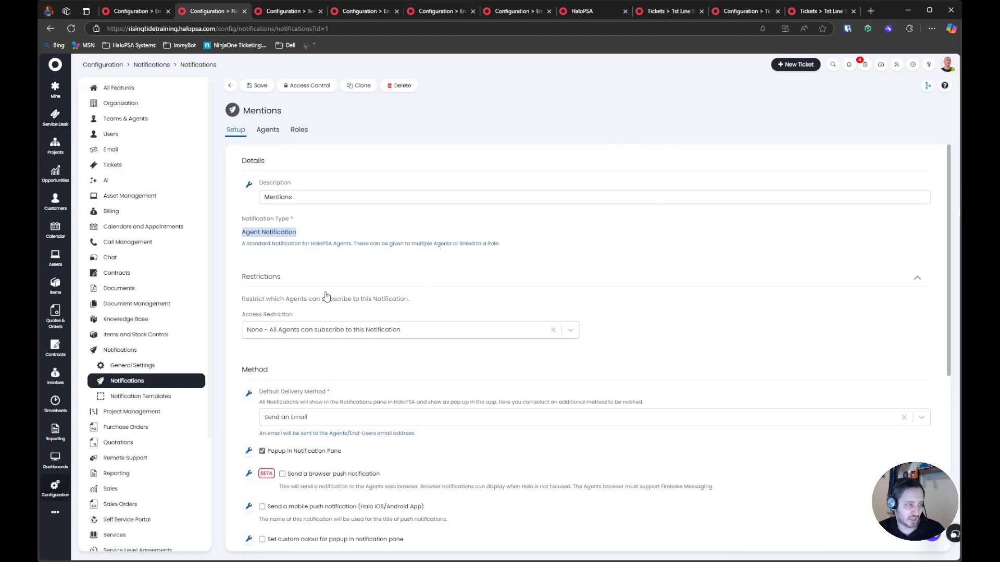
pyautogui.click(331, 224)
pyautogui.moveTo(257, 196); pyautogui.dragTo(362, 223)
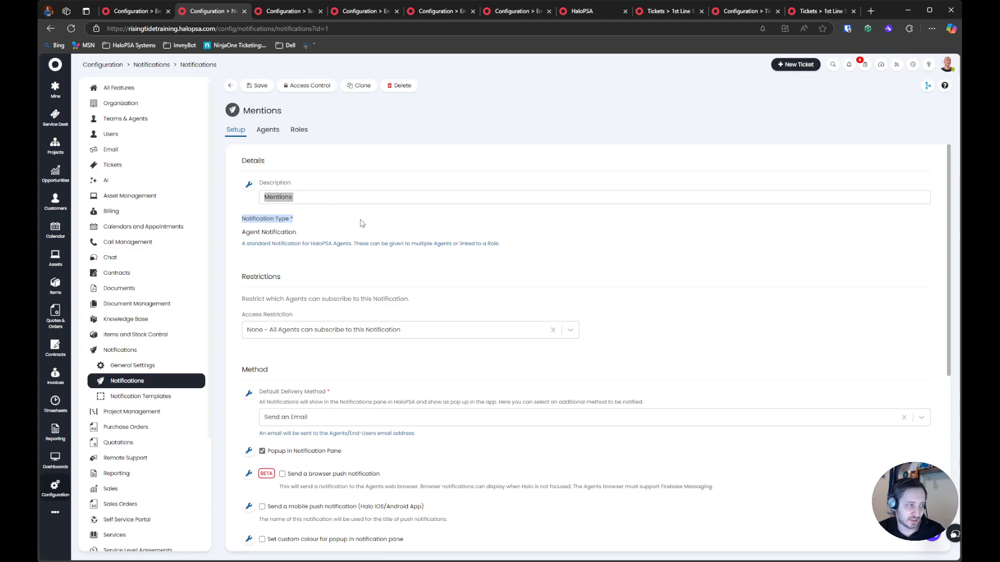
pyautogui.click(340, 223)
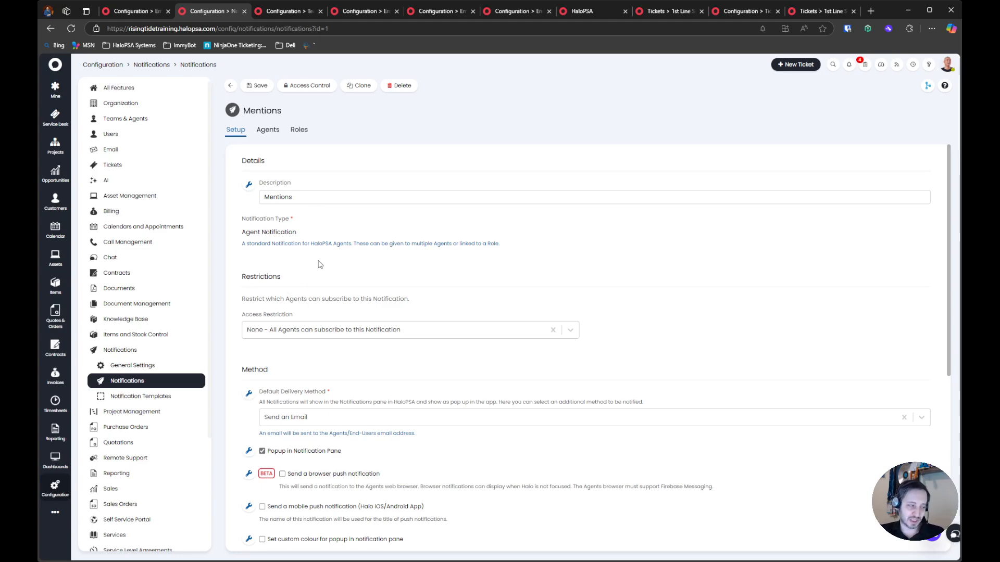
pyautogui.scroll(-3, 321, 260)
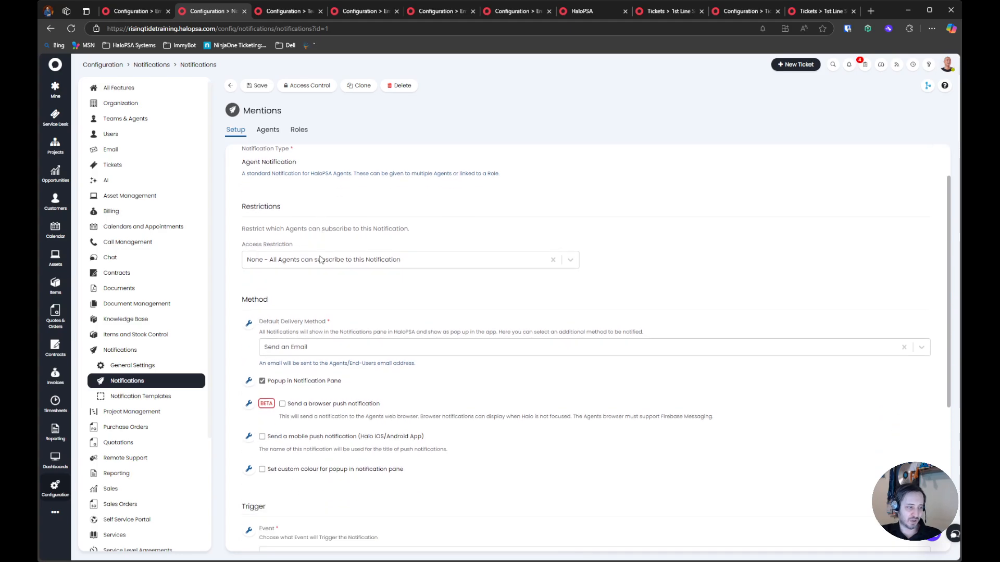
pyautogui.moveTo(263, 261); pyautogui.dragTo(385, 280)
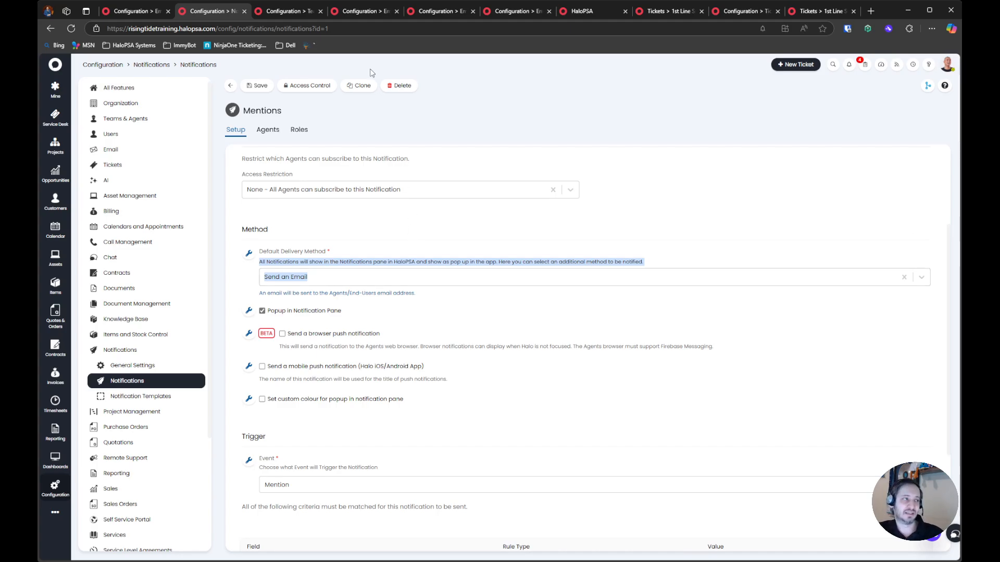
# Clone the MSPA: New Unassigned Ticket Logged email template as "MSPA: Agent Mentioned Notification"
pyautogui.click(298, 15)
pyautogui.hotkey('ctrl', 'w')
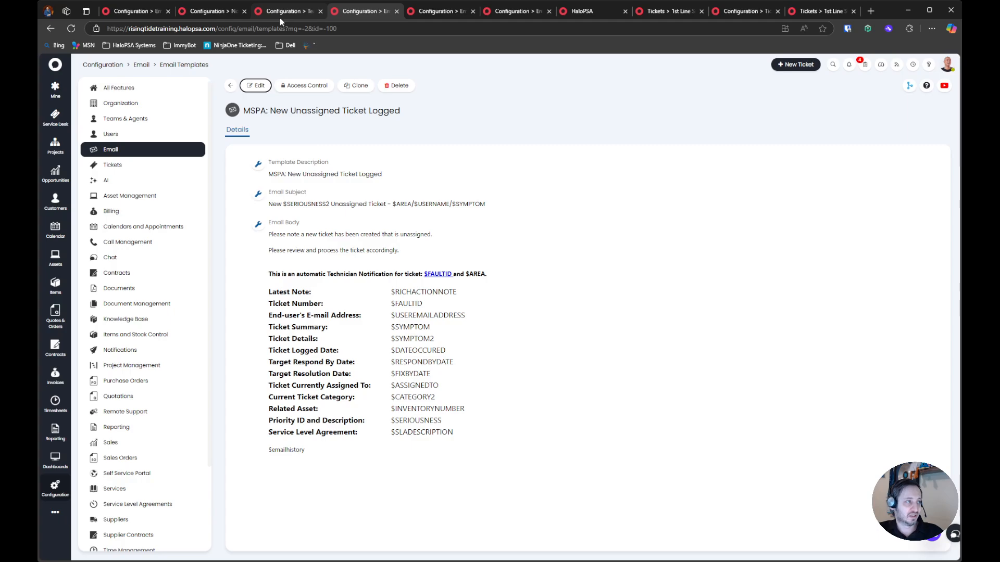
pyautogui.click(367, 86)
pyautogui.write('MSPA')
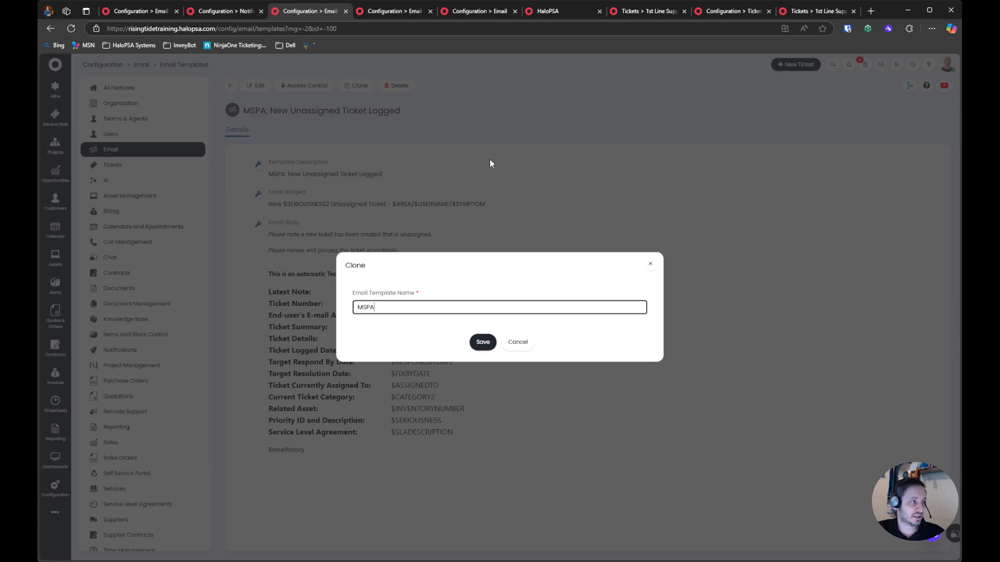
pyautogui.write(': Agent Metnione')
pyautogui.hotkey('ctrl', 'BackSpace')
pyautogui.write('Mentioned Notification')
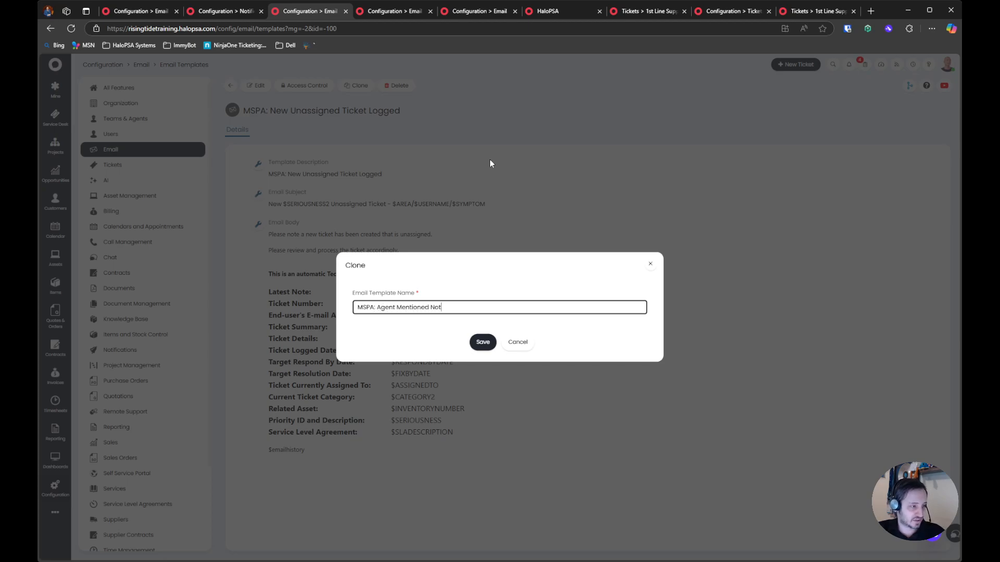
pyautogui.press('Tab')
pyautogui.press('Return')
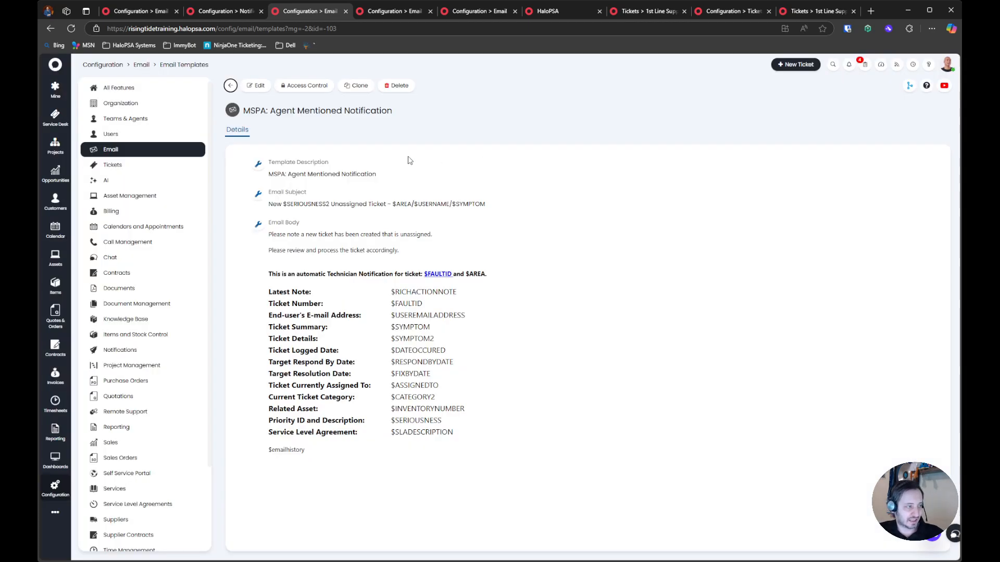
# Change the cloned template's email subject to "You've been mentioned on a $SERIOUSNESS2 Ticket - $AREA/$USERNAME/$SYMPTOM"
pyautogui.moveTo(274, 237); pyautogui.dragTo(365, 236)
pyautogui.doubleClick(278, 234)
pyautogui.press('BackSpace')
pyautogui.write("You've ")
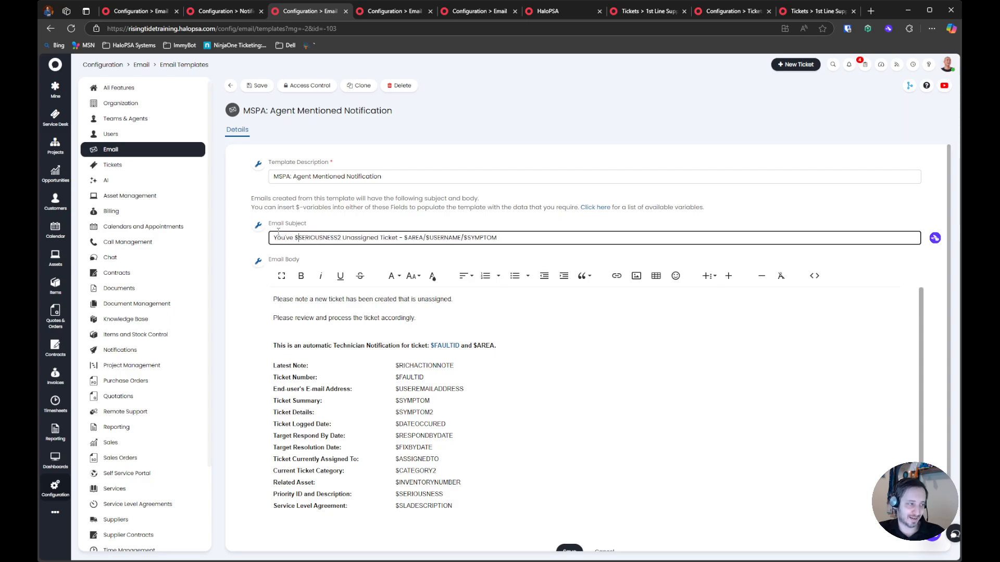
pyautogui.write('been mentioned on ')
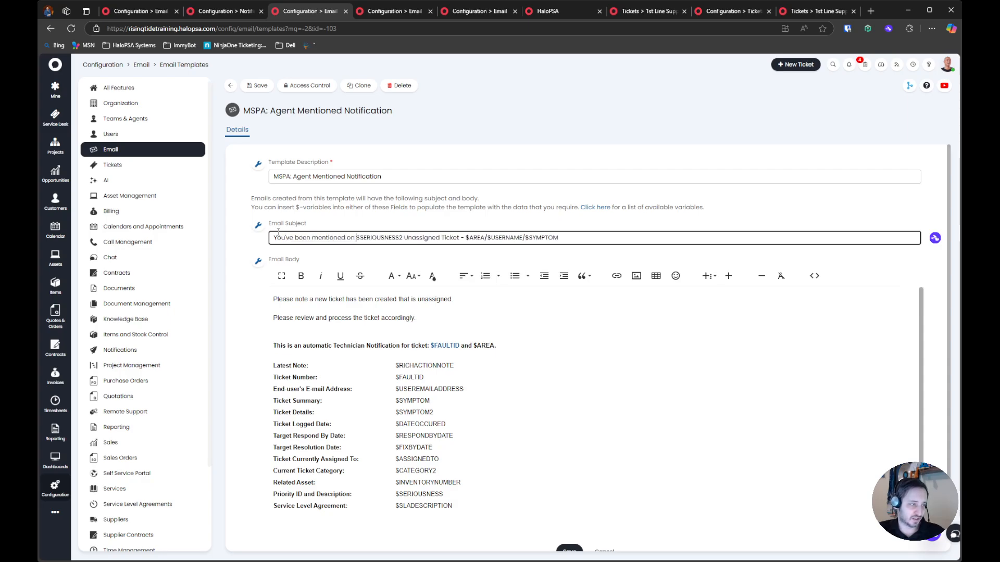
pyautogui.write('a')
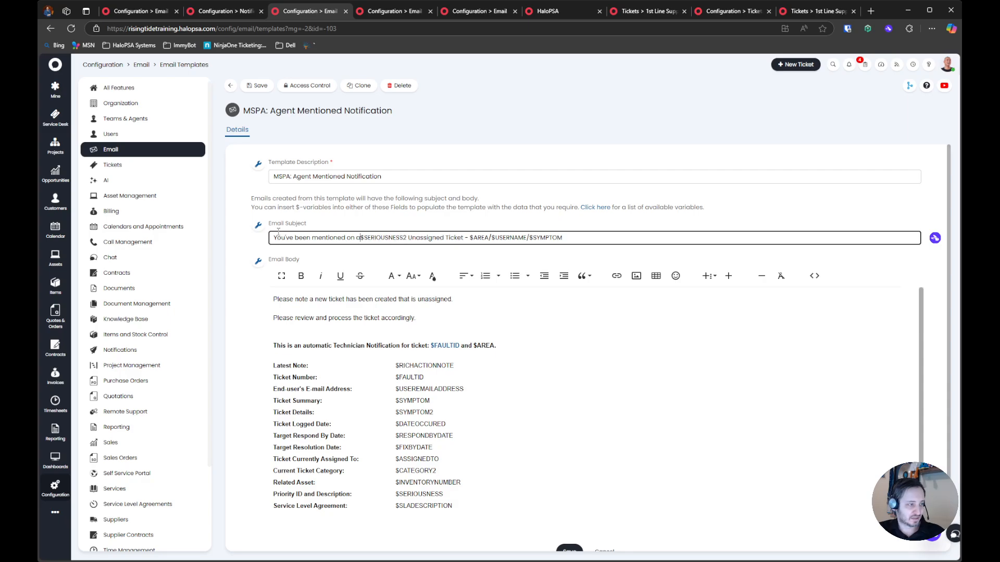
pyautogui.hotkey('ctrl', 'shift', 'Left')
pyautogui.press('BackSpace')
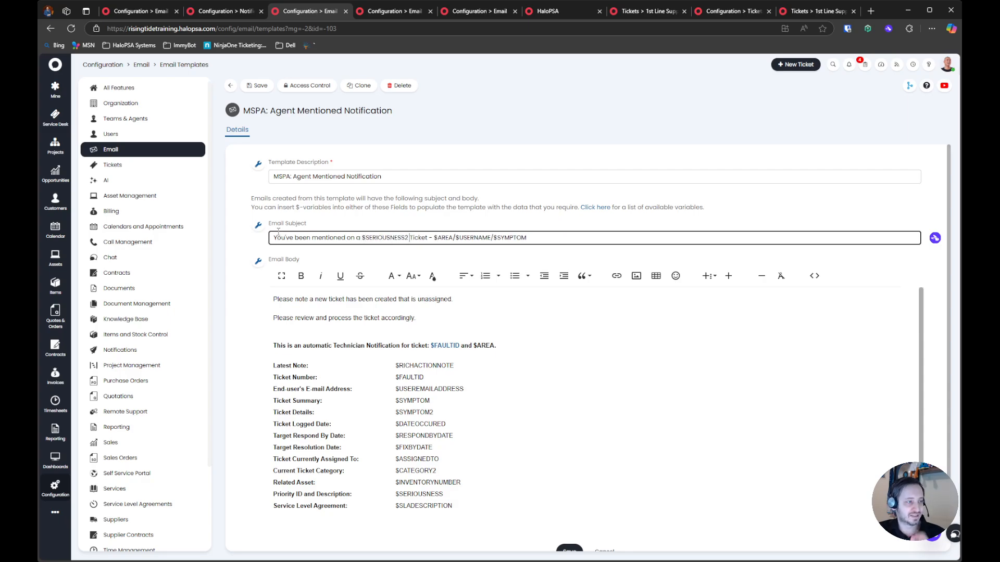
# Rewrite the email body's first line as "Please note you've been mentioned on a ticket. The note you were mentioned in is"
pyautogui.click(331, 326)
pyautogui.moveTo(310, 299); pyautogui.dragTo(565, 300)
pyautogui.press('BackSpace')
pyautogui.write('Yo')
pyautogui.press('BackSpace')
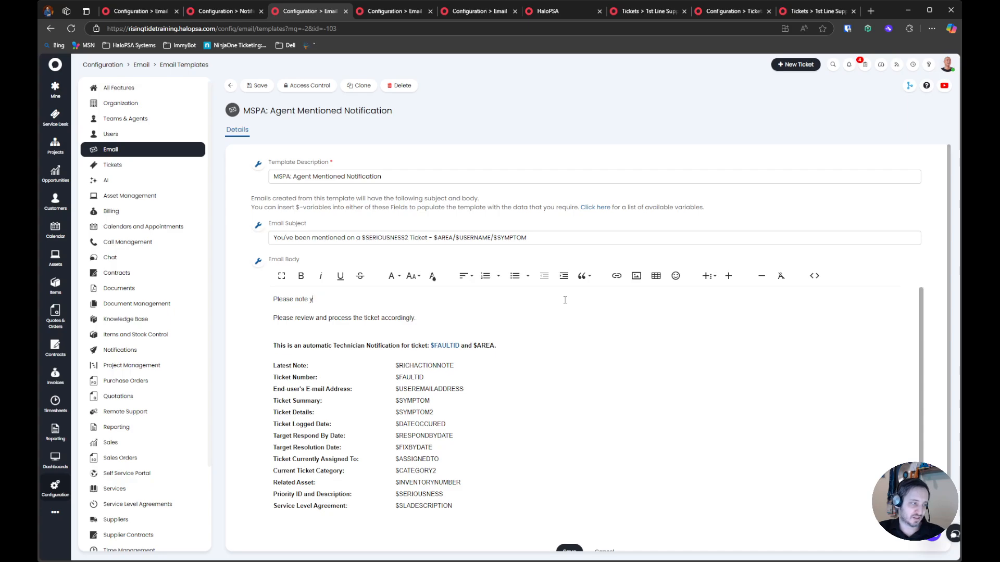
pyautogui.write("ou've been mentioned o")
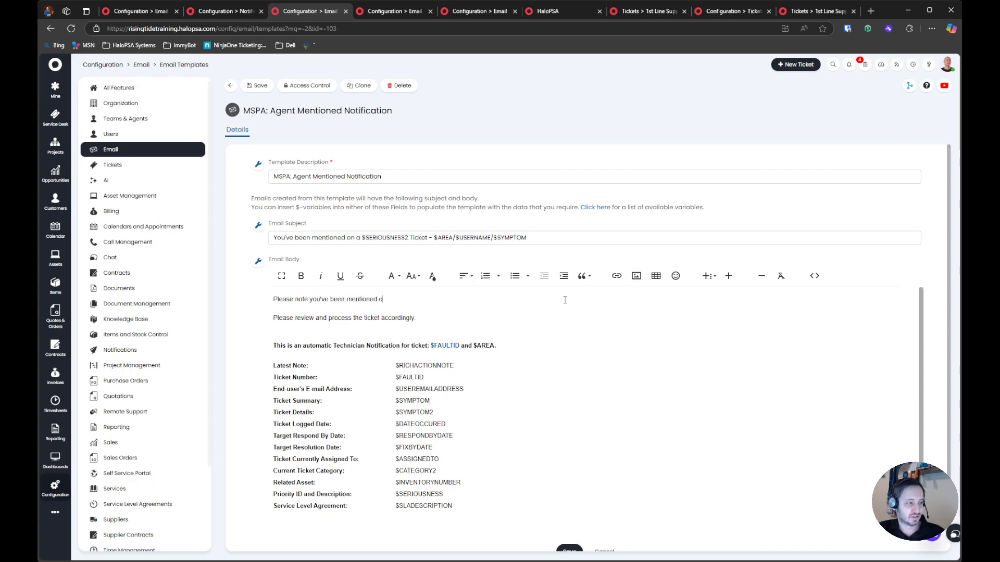
pyautogui.write('na ticket. The ')
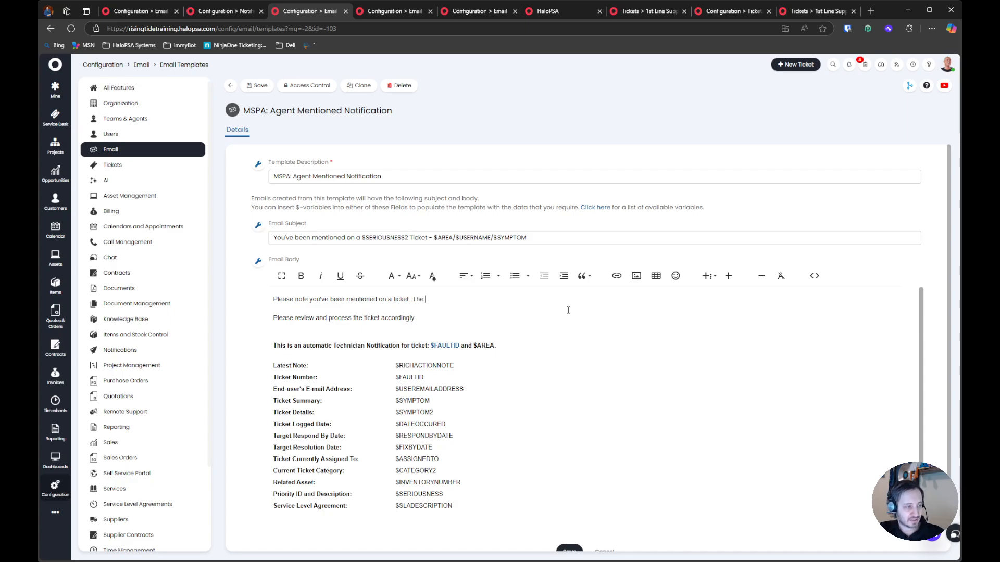
pyautogui.write('note you were mentio')
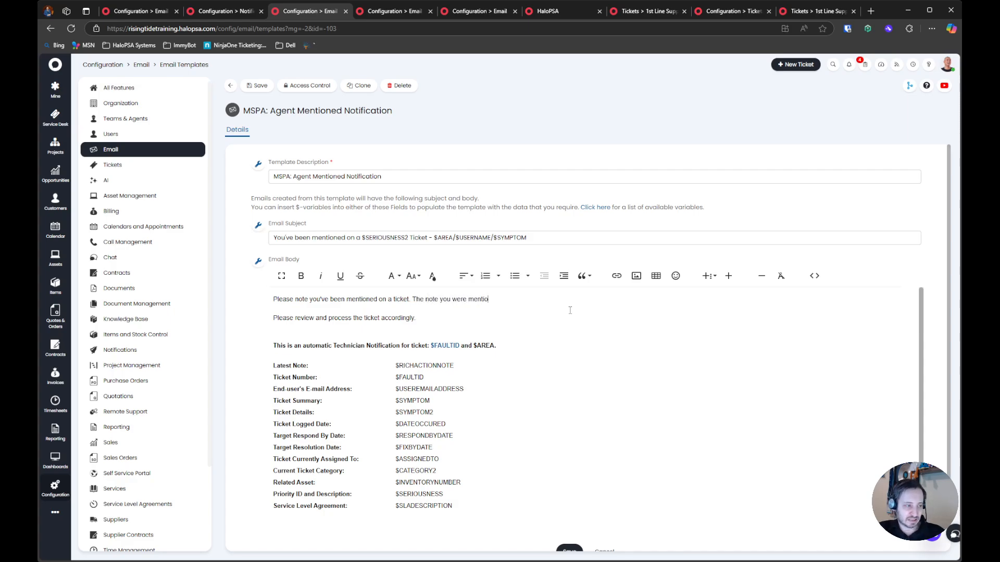
pyautogui.write('ned in is')
# Insert a $RICHACTION2 line below the opening sentence and append "Below are full details of the ticket" to the review paragraph
pyautogui.press('Return')
pyautogui.write('$RICHACTION2')
pyautogui.moveTo(322, 317); pyautogui.dragTo(272, 313)
pyautogui.click(348, 311)
pyautogui.moveTo(416, 336); pyautogui.dragTo(316, 336)
pyautogui.click(465, 337)
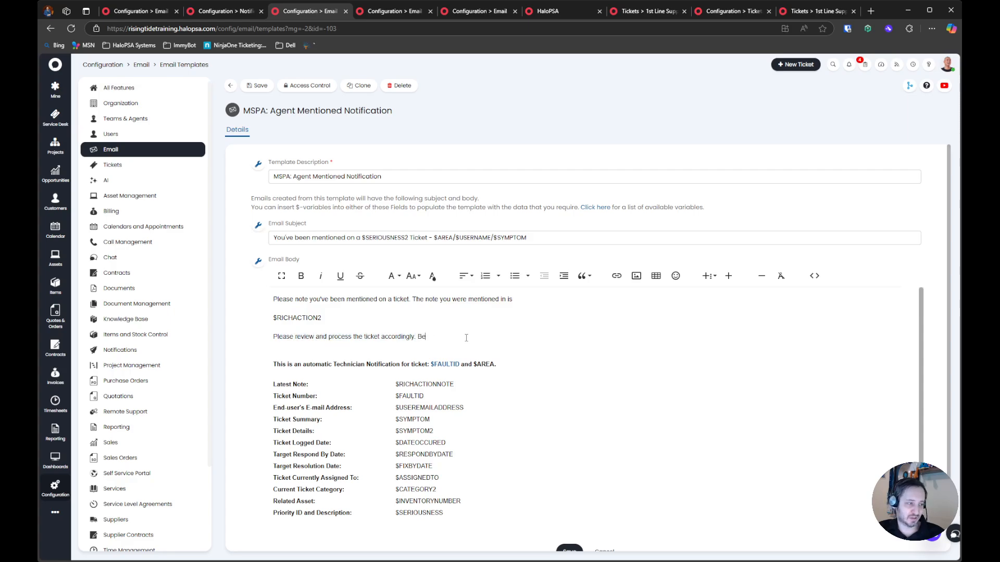
pyautogui.write('Below are full details of the ticket')
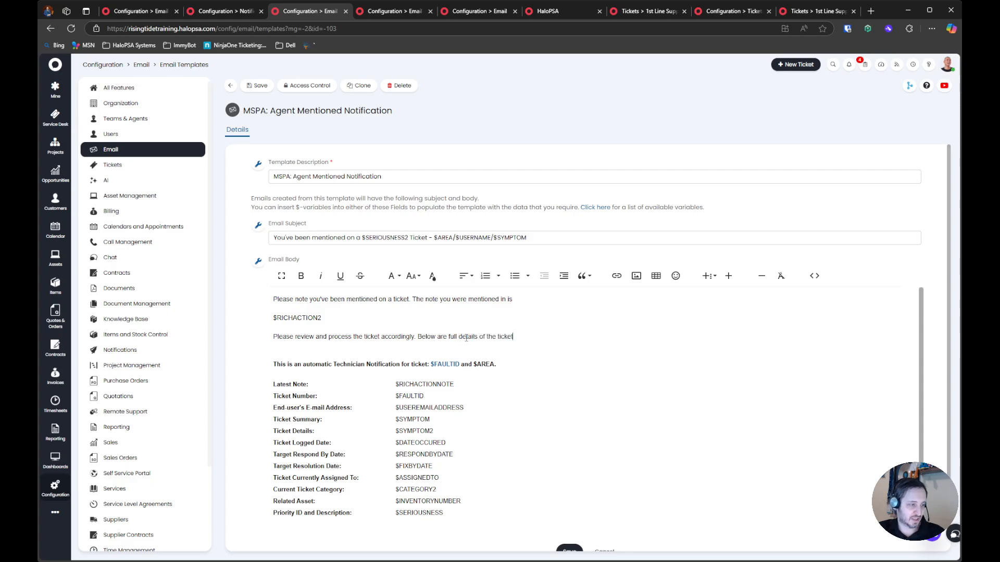
# Delete the Latest Note row from the ticket details table in the email body
pyautogui.click(454, 384)
pyautogui.tripleClick(372, 385)
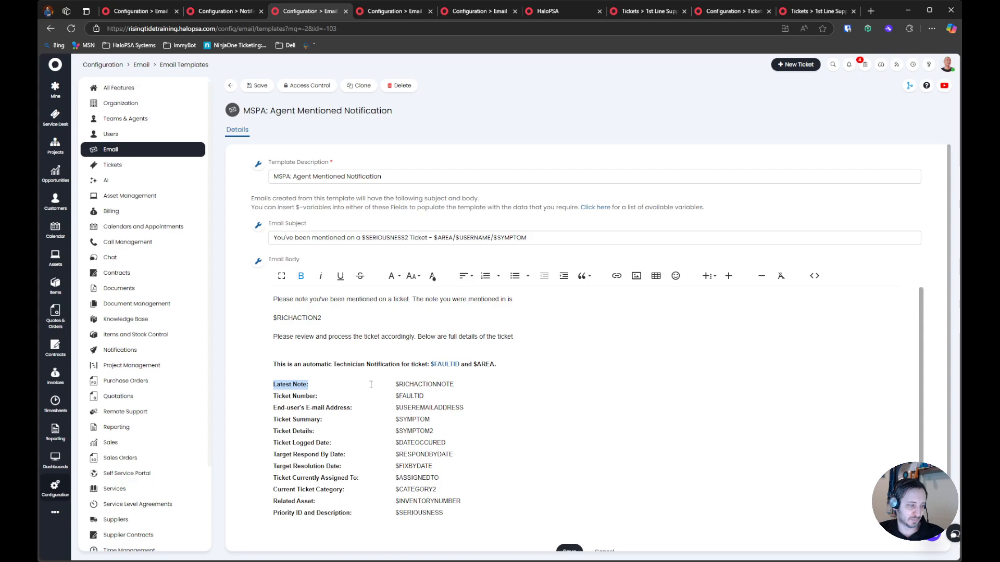
pyautogui.click(453, 385)
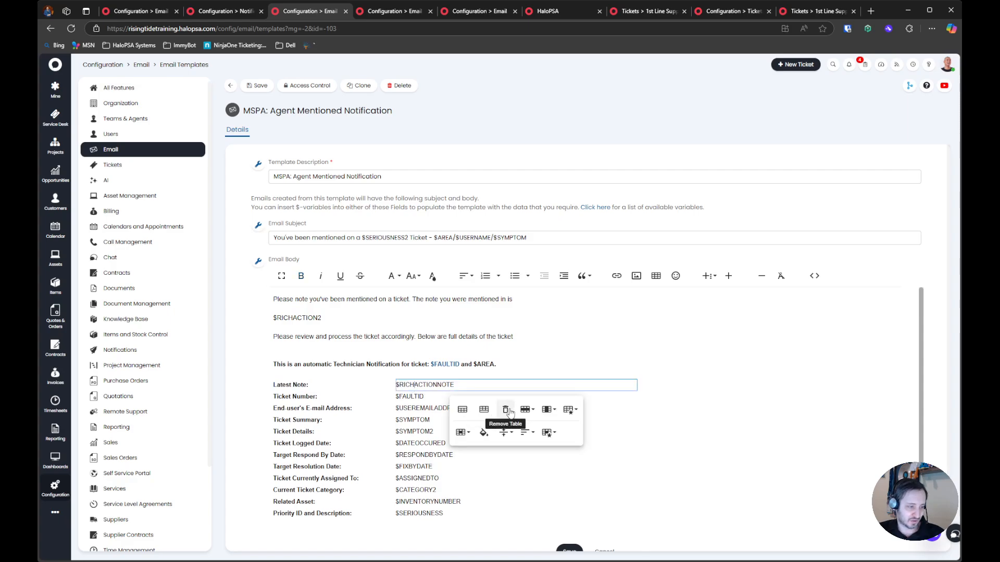
pyautogui.click(528, 410)
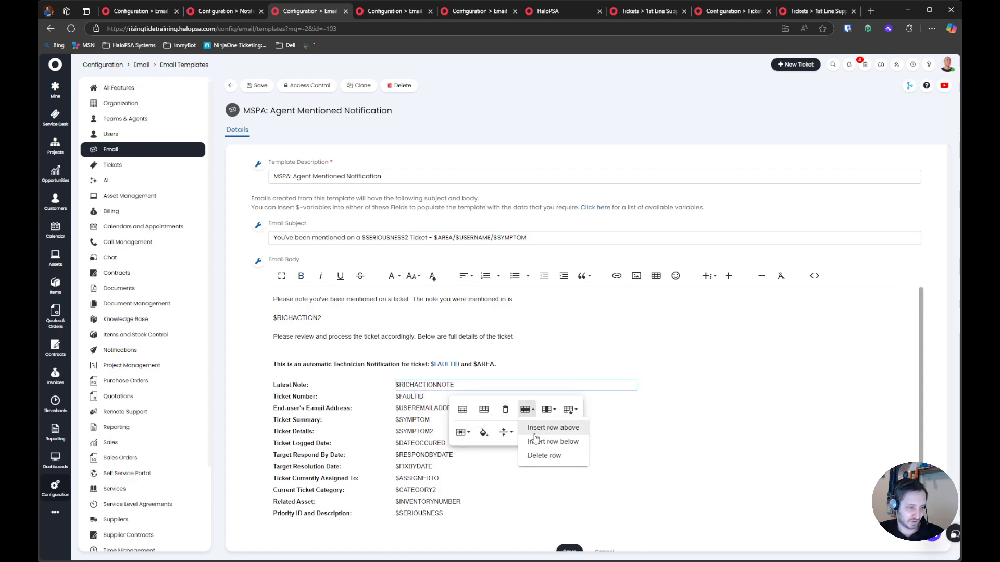
pyautogui.click(556, 457)
pyautogui.scroll(-1, 368, 392)
pyautogui.scroll(1, 385, 396)
pyautogui.scroll(-1, 409, 402)
pyautogui.scroll(1, 408, 402)
# Try to link the $FAULTID value in the ticket details table's Ticket Number row to $LINKTOREQUESTAGENT, set to open in a new tab
pyautogui.click(443, 365)
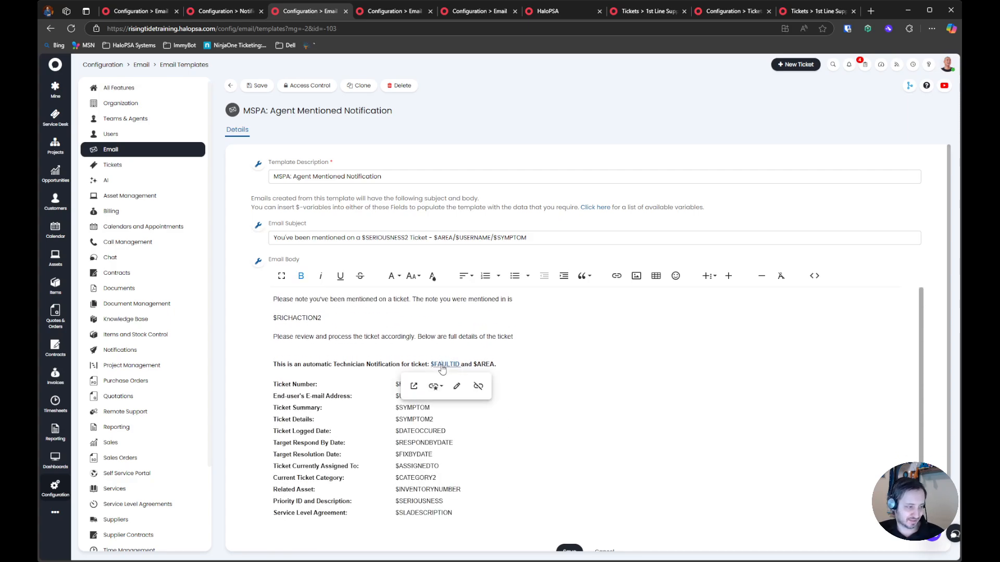
pyautogui.click(455, 388)
pyautogui.click(635, 379)
pyautogui.click(402, 387)
pyautogui.doubleClick(402, 385)
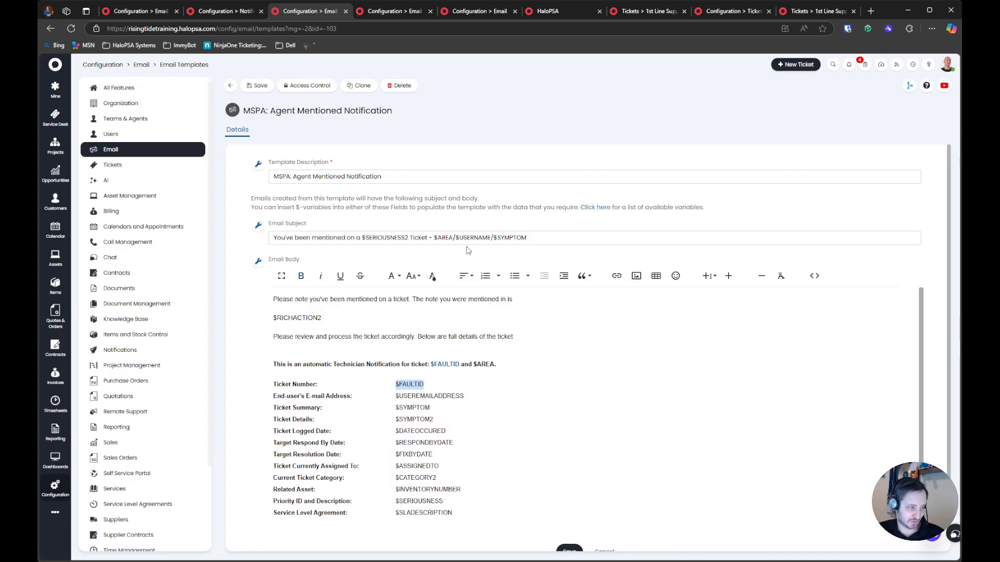
pyautogui.click(615, 276)
pyautogui.hotkey('ctrl', 'v')
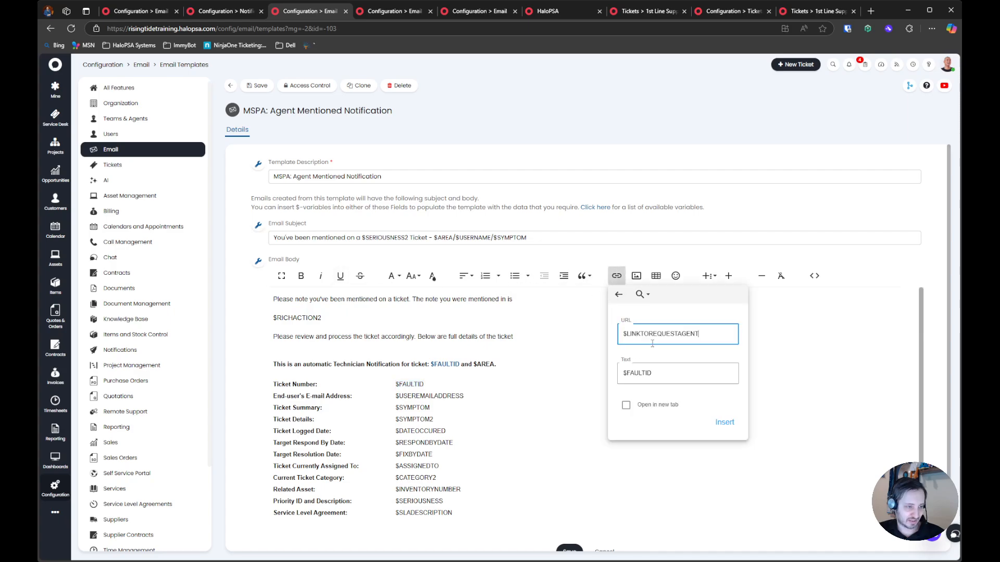
pyautogui.click(626, 405)
pyautogui.click(723, 422)
pyautogui.click(703, 419)
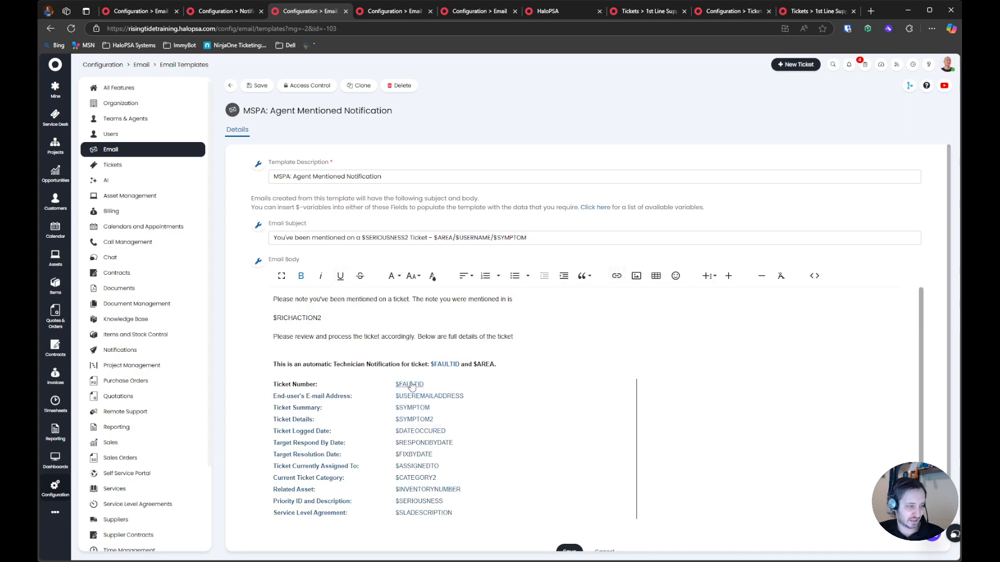
# Remove the links from the $FAULTID and $SYMPTOM values in the ticket details table
pyautogui.click(414, 384)
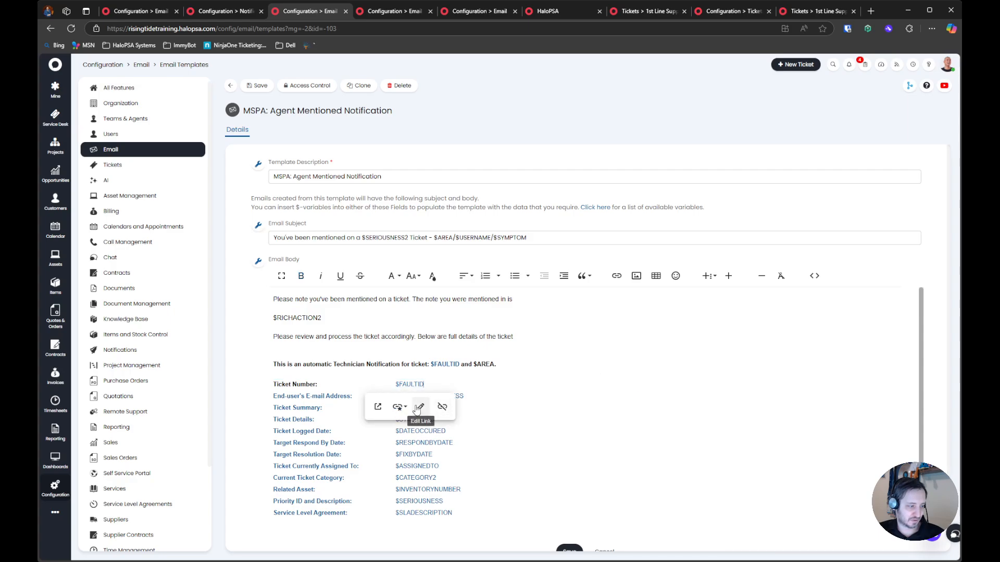
pyautogui.click(441, 407)
pyautogui.click(445, 398)
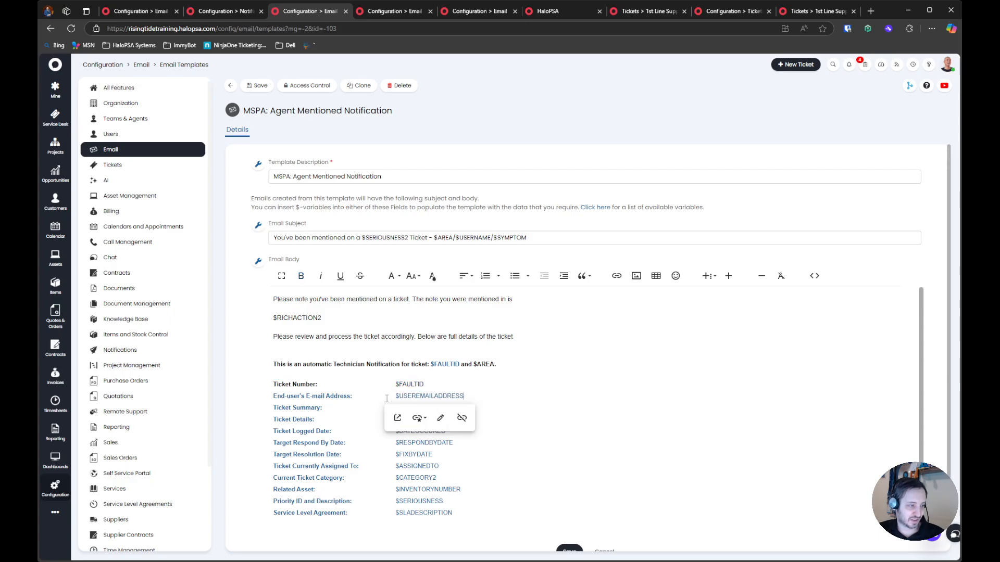
pyautogui.moveTo(272, 384); pyautogui.dragTo(537, 502)
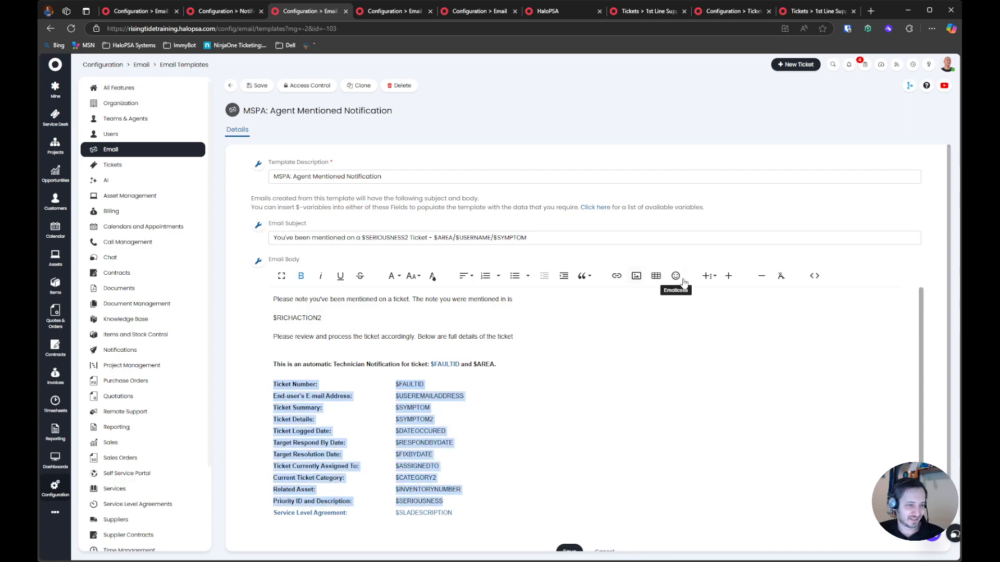
pyautogui.click(432, 407)
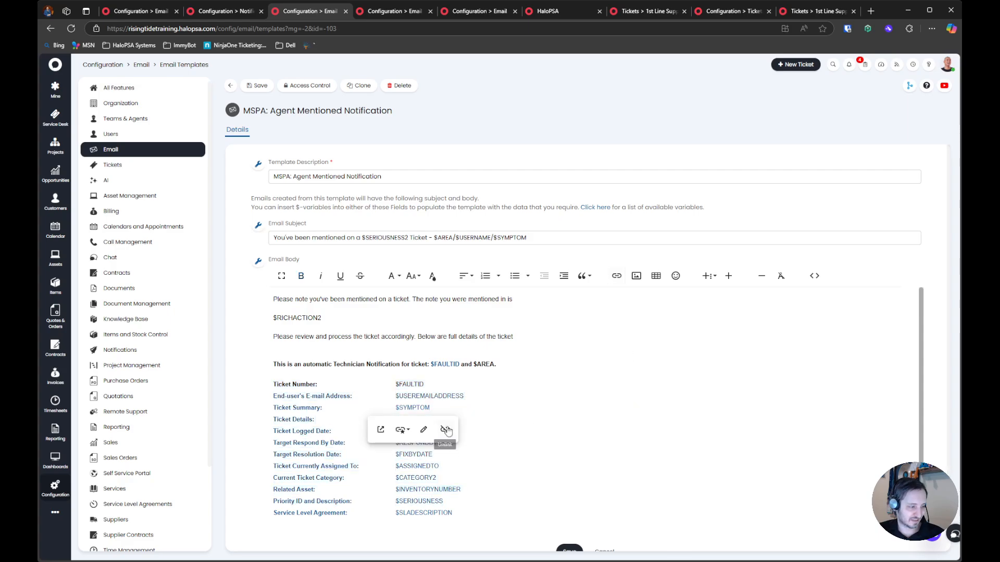
# Remove the link from the $USEREMAILADDRESS value, and reload the page to discard the unsaved template edits
pyautogui.moveTo(458, 513); pyautogui.dragTo(293, 394)
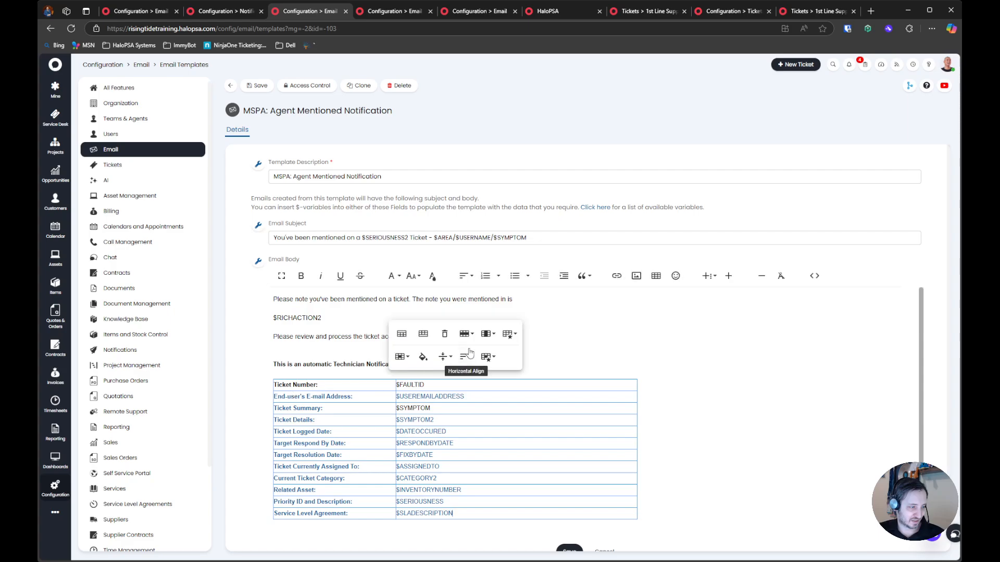
pyautogui.click(631, 394)
pyautogui.click(492, 395)
pyautogui.click(519, 391)
pyautogui.click(484, 396)
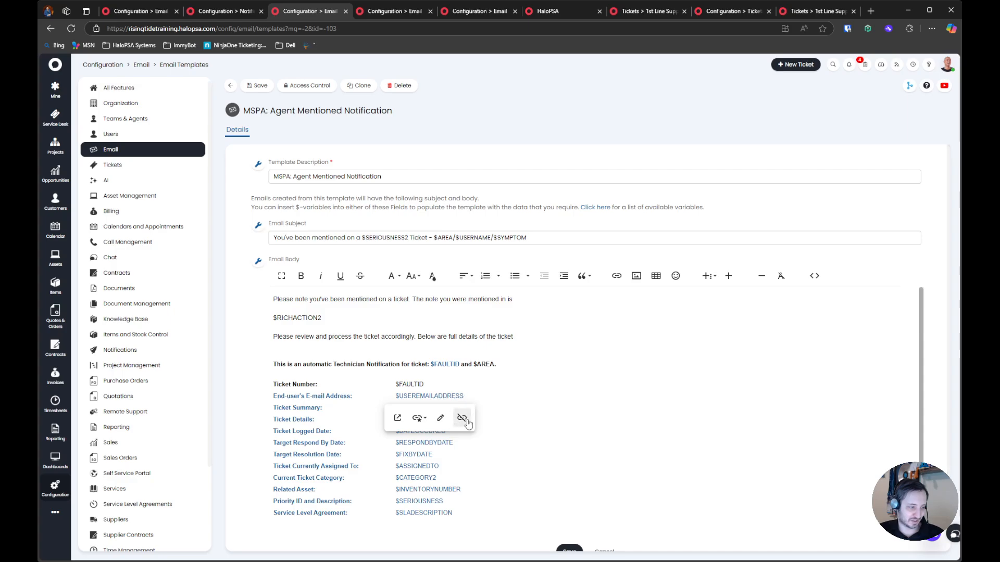
pyautogui.click(463, 418)
pyautogui.click(485, 389)
pyautogui.moveTo(278, 399); pyautogui.dragTo(347, 404)
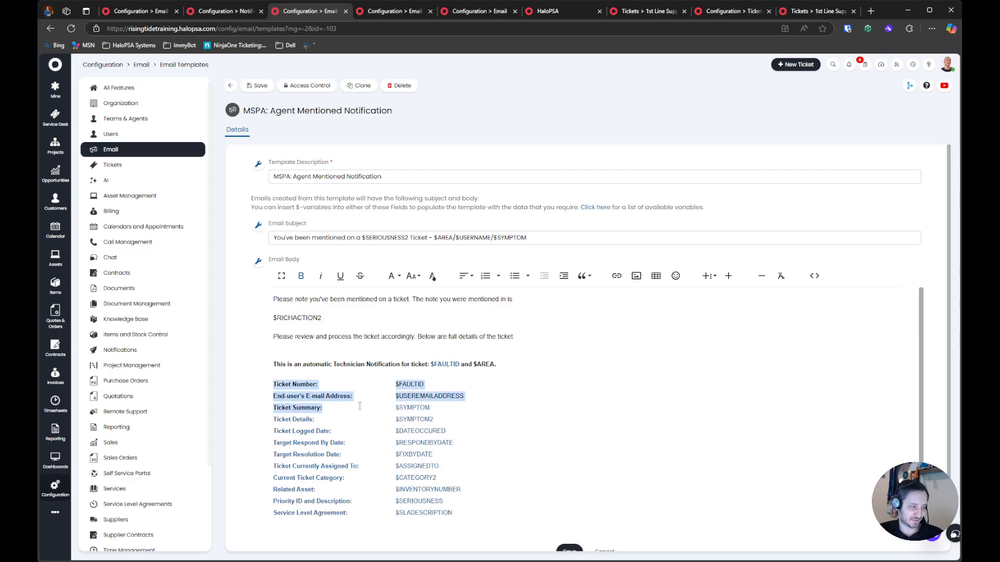
pyautogui.click(71, 28)
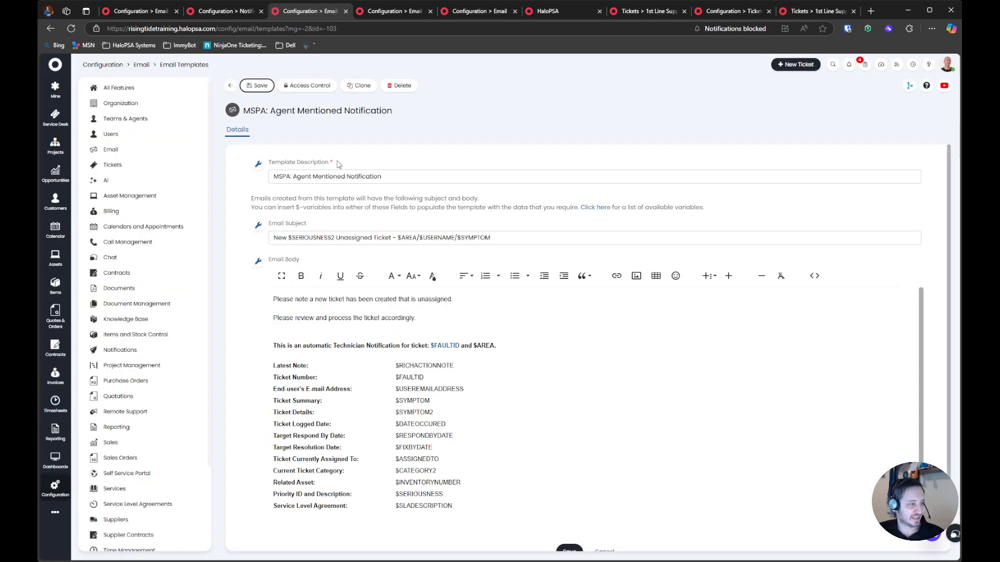
# Change the email subject to "You've been mentioned on a $SERIOUSNESS2 Ticket - $AREA/$USERNAME/$SYMPTOM"
pyautogui.doubleClick(280, 237)
pyautogui.write("You've")
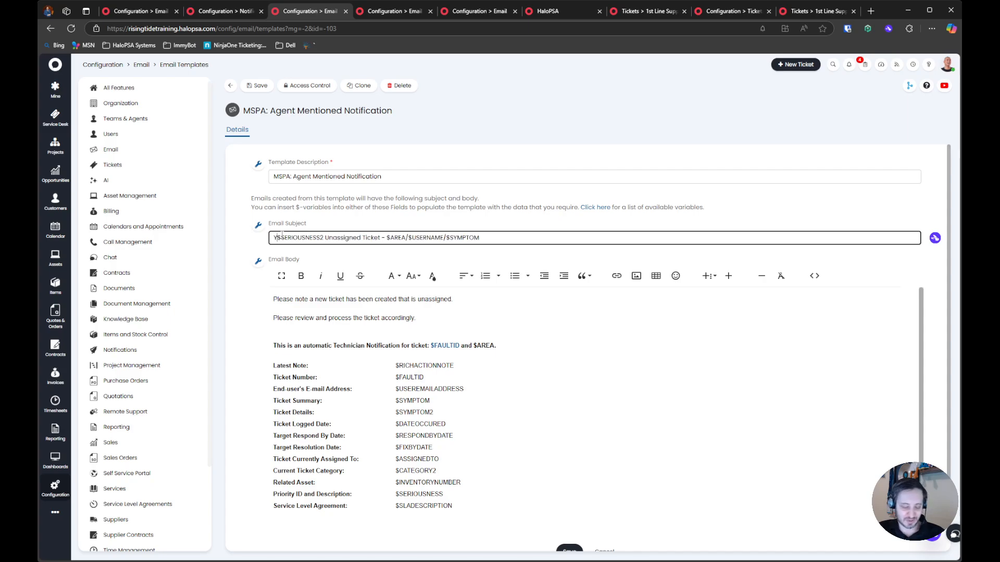
pyautogui.write(' been mentioned on')
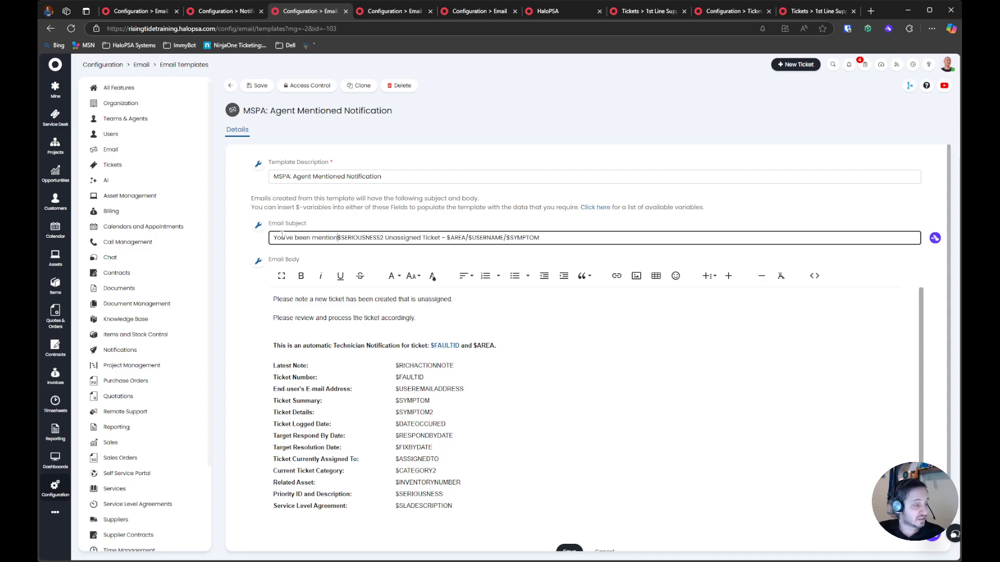
pyautogui.write(' a')
pyautogui.doubleClick(427, 237)
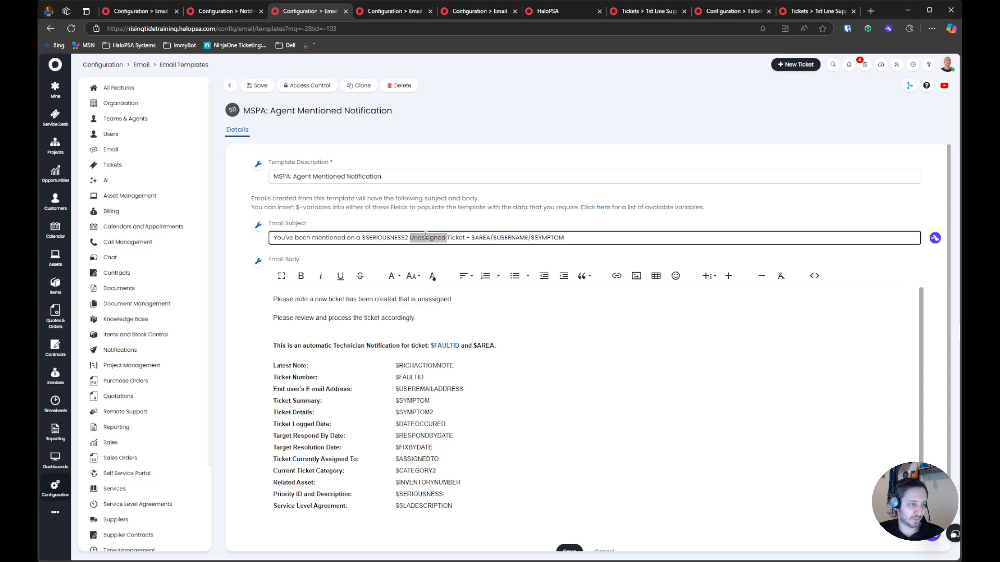
pyautogui.press('BackSpace')
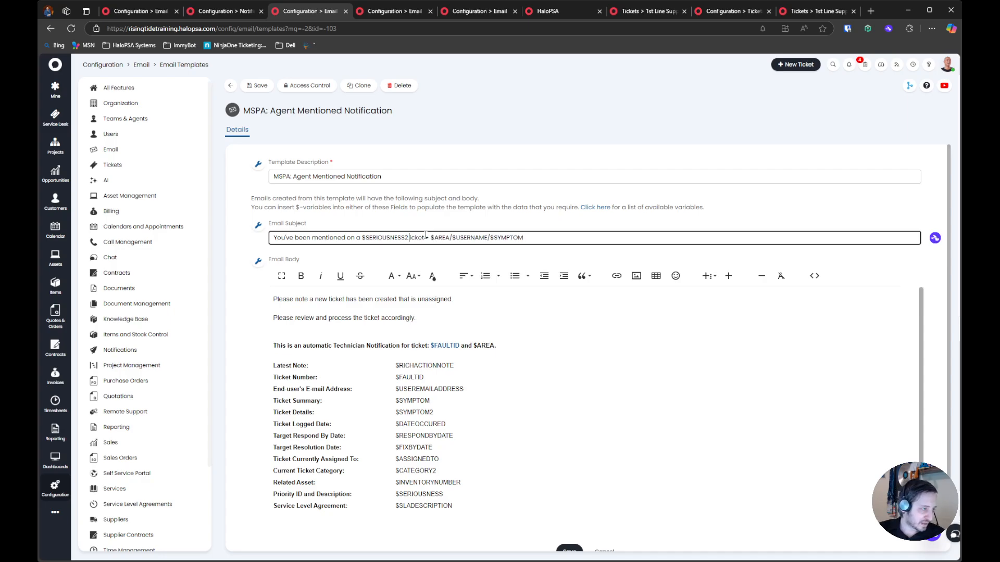
# Delete the Latest Note row from the reloaded template's ticket details table
pyautogui.click(462, 362)
pyautogui.click(527, 389)
pyautogui.click(547, 437)
pyautogui.click(412, 367)
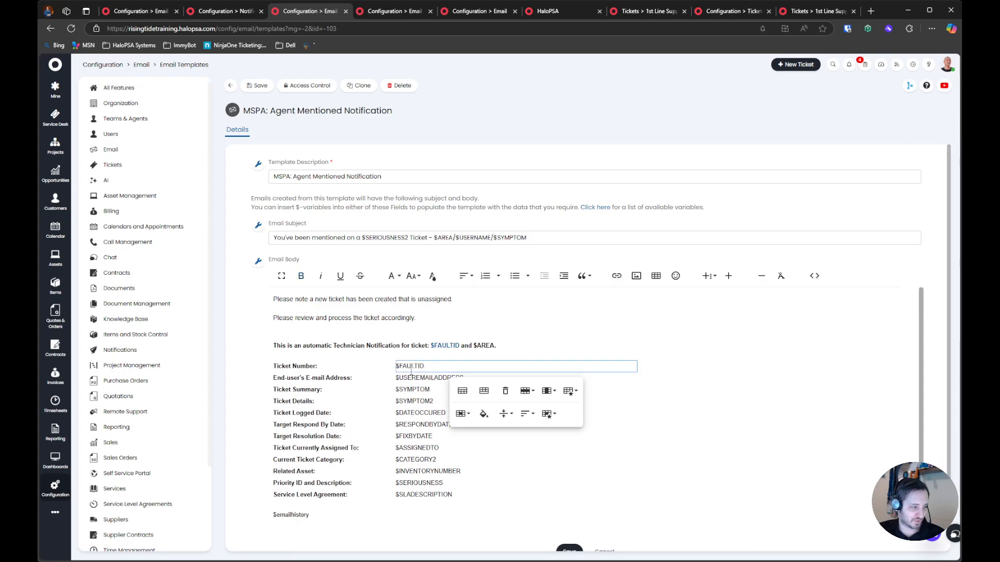
pyautogui.doubleClick(405, 366)
pyautogui.click(421, 366)
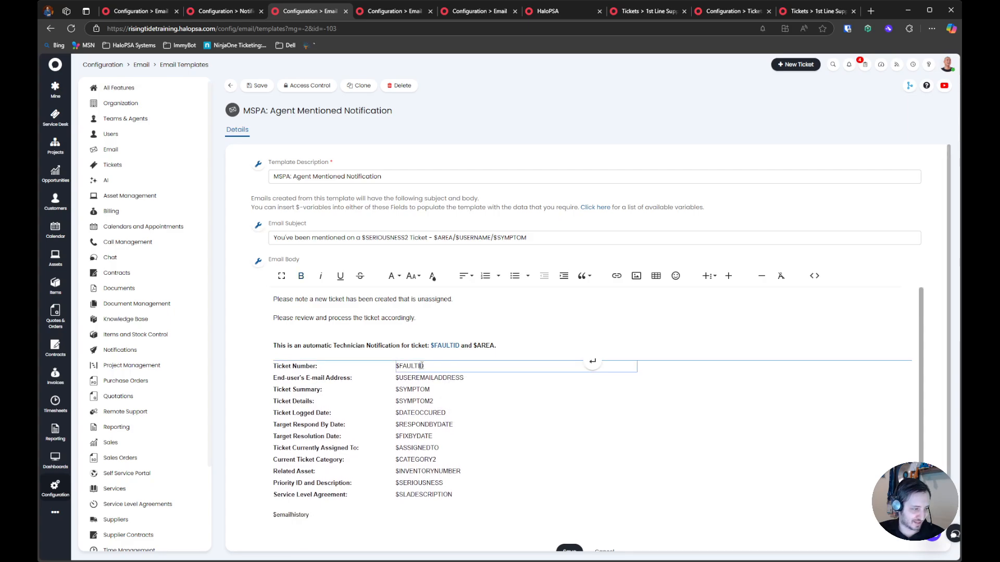
# Delete everything after "Please note" in the email body's first line
pyautogui.click(319, 312)
pyautogui.moveTo(293, 300); pyautogui.dragTo(446, 298)
pyautogui.click(476, 298)
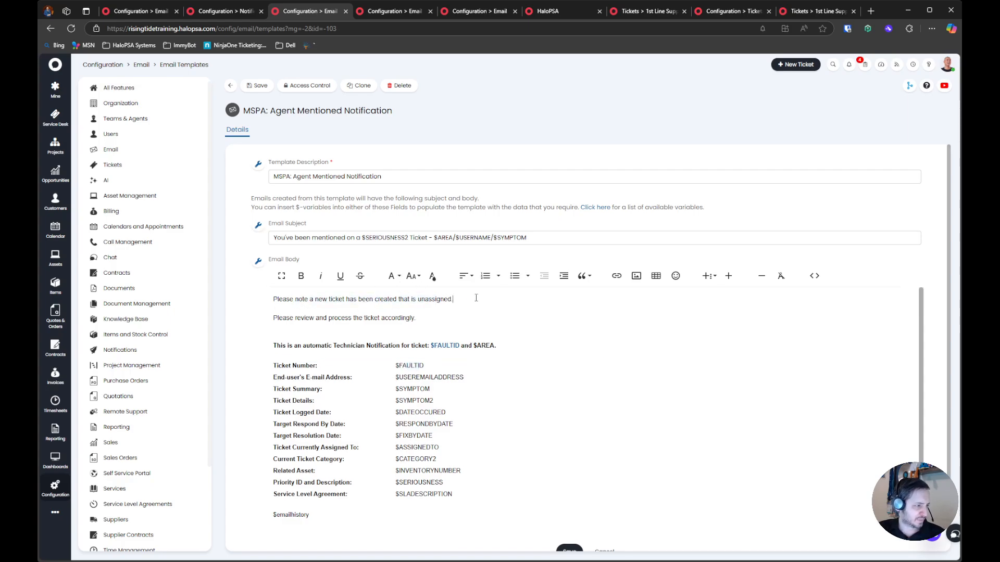
pyautogui.hotkey('shift', 'Home')
pyautogui.press('Left')
pyautogui.hotkey('ctrl', 'shift', 'Right')
pyautogui.hotkey('ctrl', 'shift', 'Right')
pyautogui.hotkey('ctrl', 'shift', 'Right')
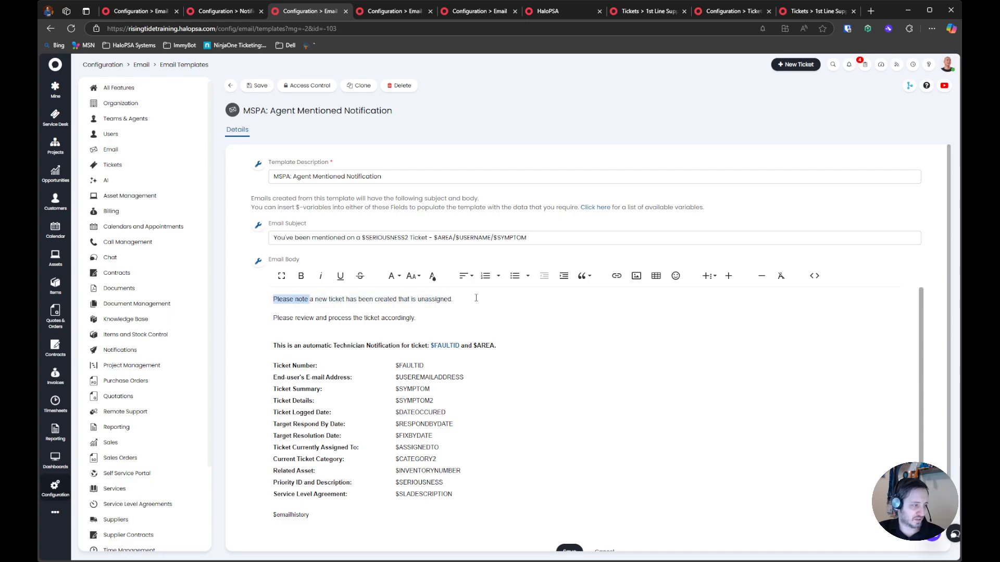
pyautogui.press('Right')
pyautogui.hotkey('shift', 'End')
pyautogui.press('BackSpace')
# Continue the first line with "you've been mentioned on a ticket note, the note is:" and add a $RICHACTION2 line below it
pyautogui.write("you've been mentioned")
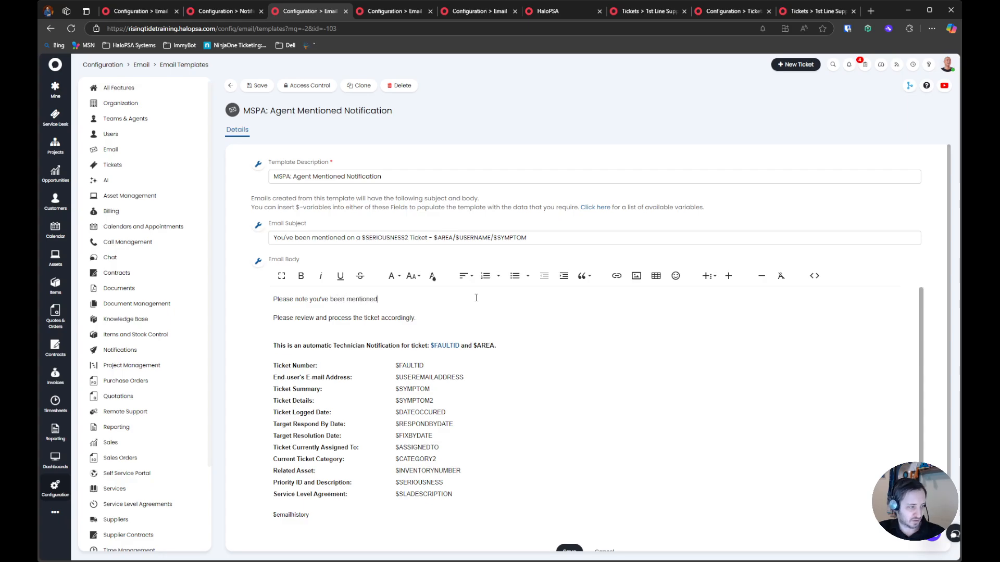
pyautogui.write(' on a ticket note, the')
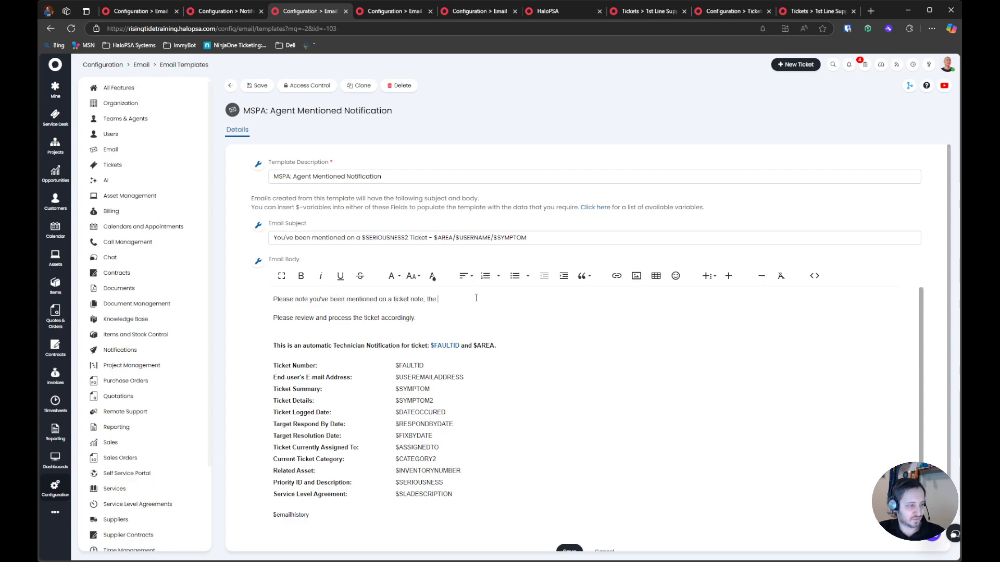
pyautogui.press('BackSpace')
pyautogui.press('BackSpace')
pyautogui.press('BackSpace')
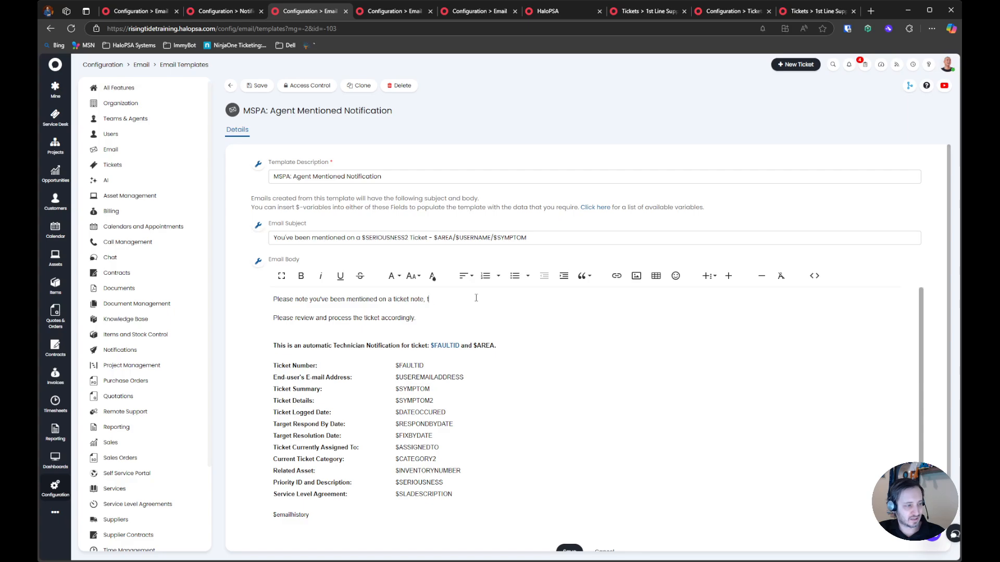
pyautogui.write('note is:')
pyautogui.press('Return')
pyautogui.write('$RICHACTION2')
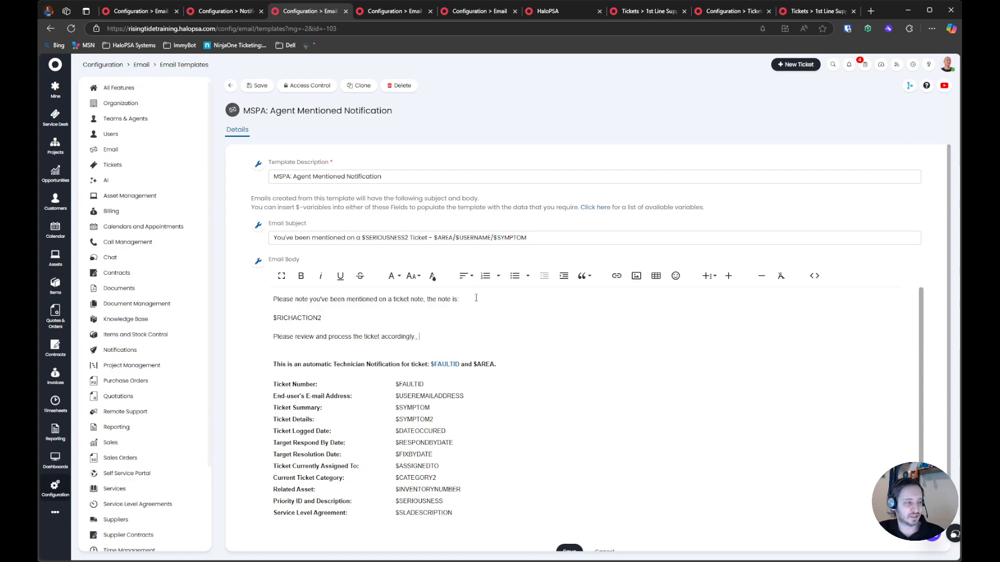
pyautogui.write('tails of the ticke')
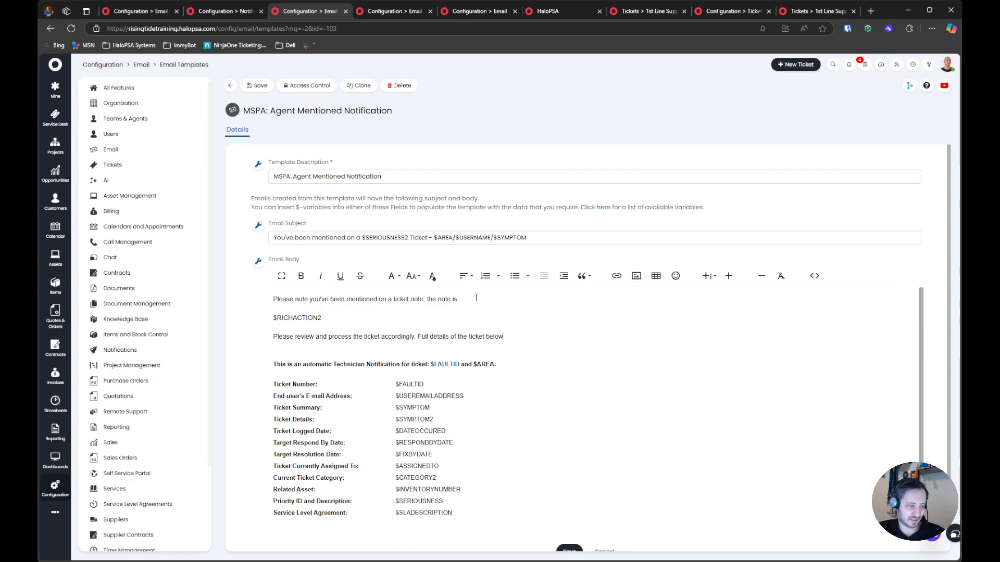
pyautogui.write('t are')
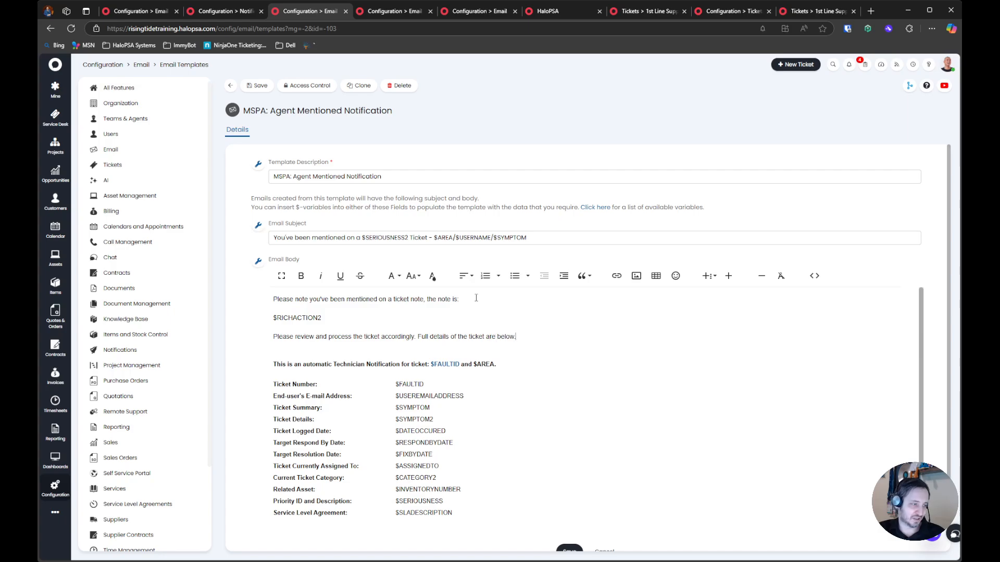
# Append "Full details of the ticket are below." to the review paragraph and save the email template
pyautogui.click(327, 319)
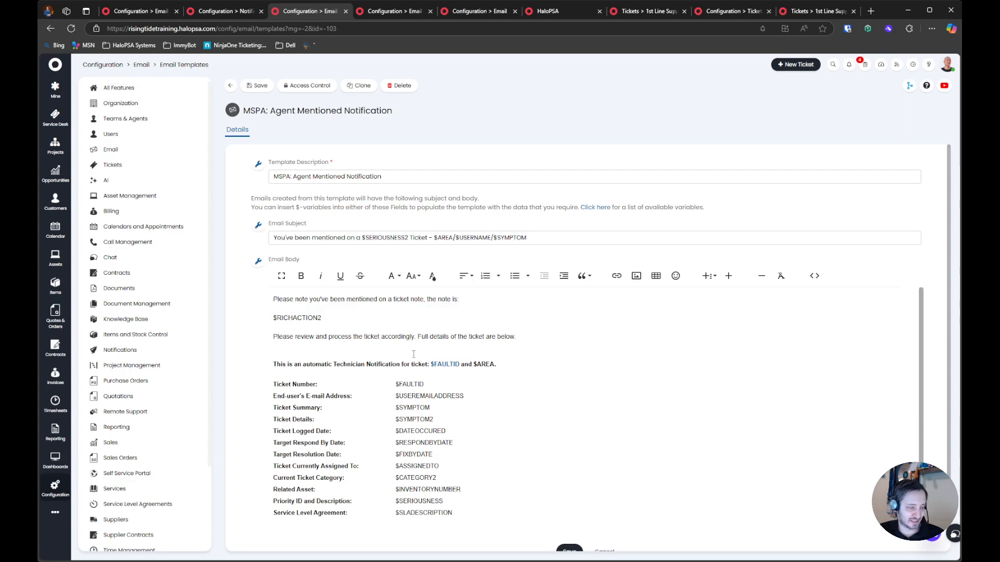
pyautogui.scroll(-1, 419, 456)
pyautogui.scroll(1, 399, 430)
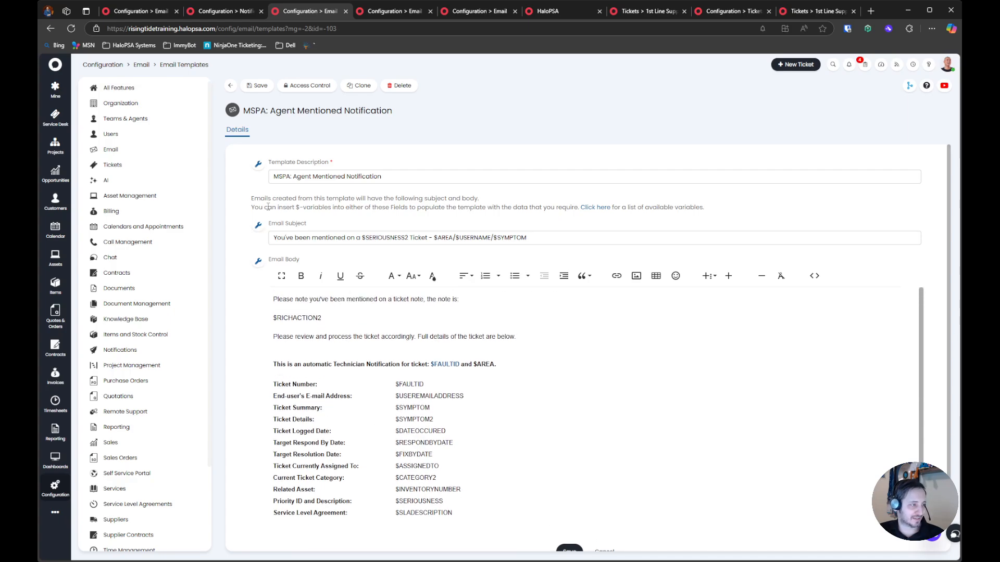
pyautogui.click(260, 85)
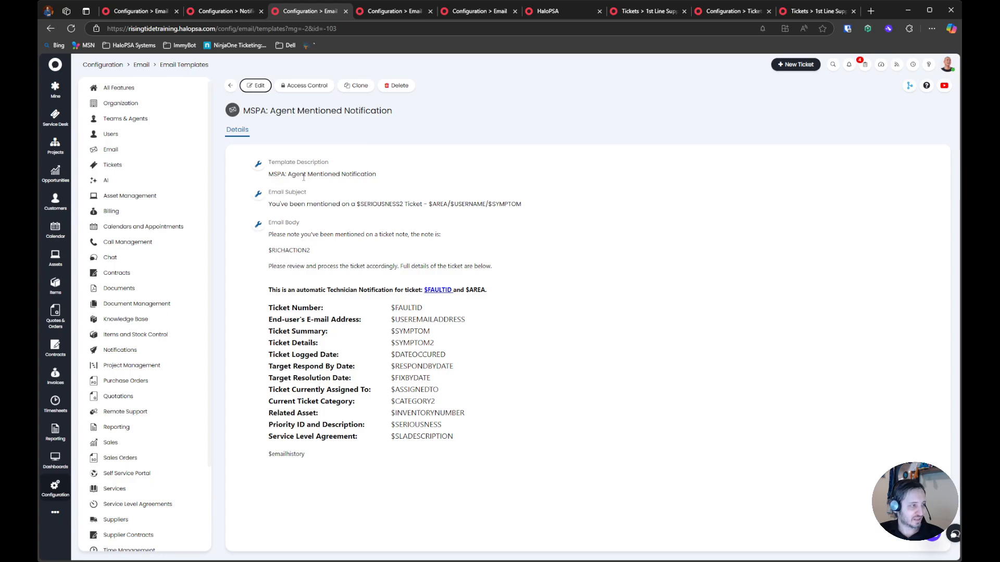
pyautogui.doubleClick(323, 174)
pyautogui.click(399, 181)
pyautogui.moveTo(280, 204); pyautogui.dragTo(422, 204)
pyautogui.click(385, 191)
pyautogui.doubleClick(363, 174)
# In the Mentions notification, set the template for Email/SMS to "MSPA: New Unassigned Ticket Logged"
pyautogui.click(221, 11)
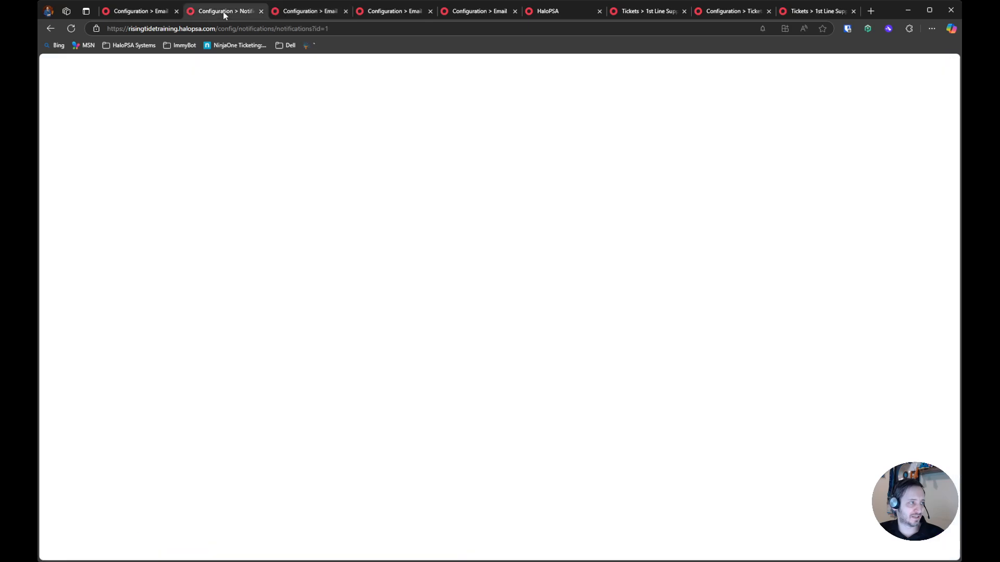
pyautogui.scroll(-3, 280, 244)
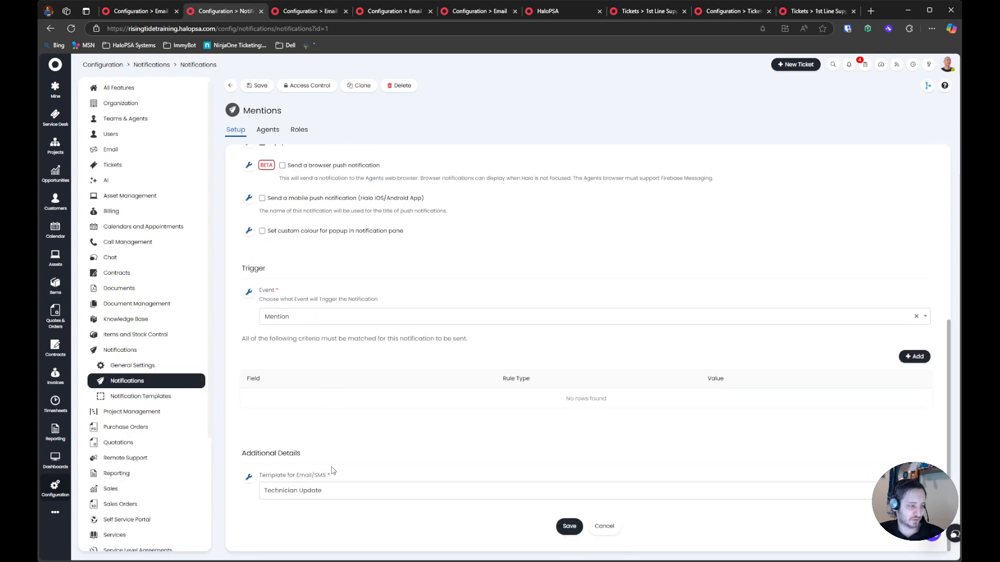
pyautogui.click(308, 496)
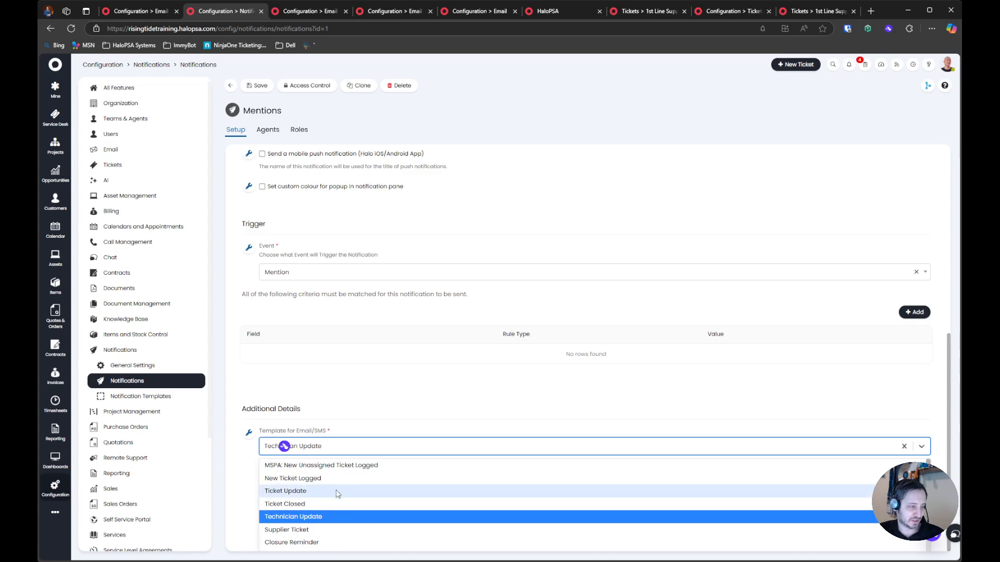
pyautogui.click(348, 464)
pyautogui.click(348, 430)
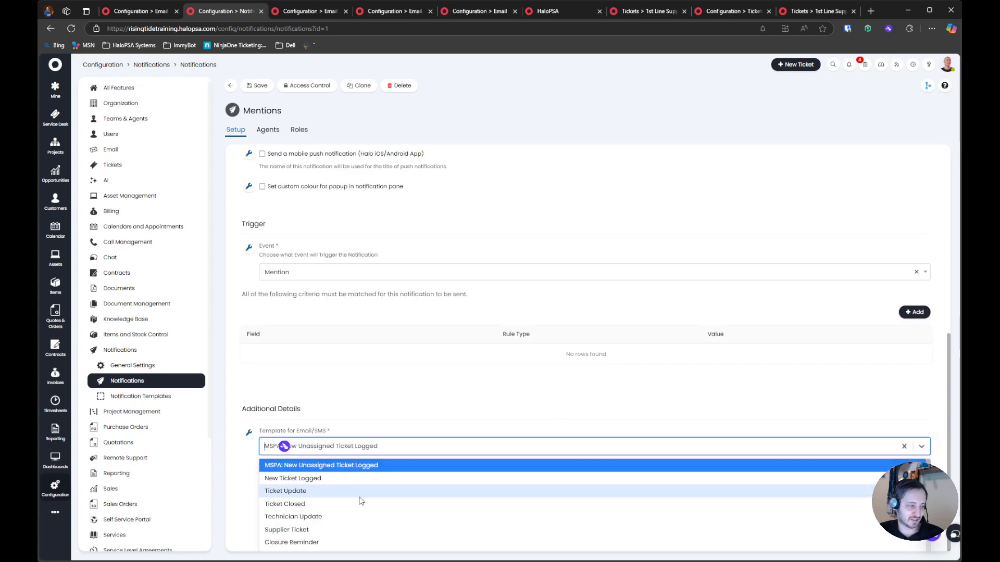
pyautogui.click(346, 467)
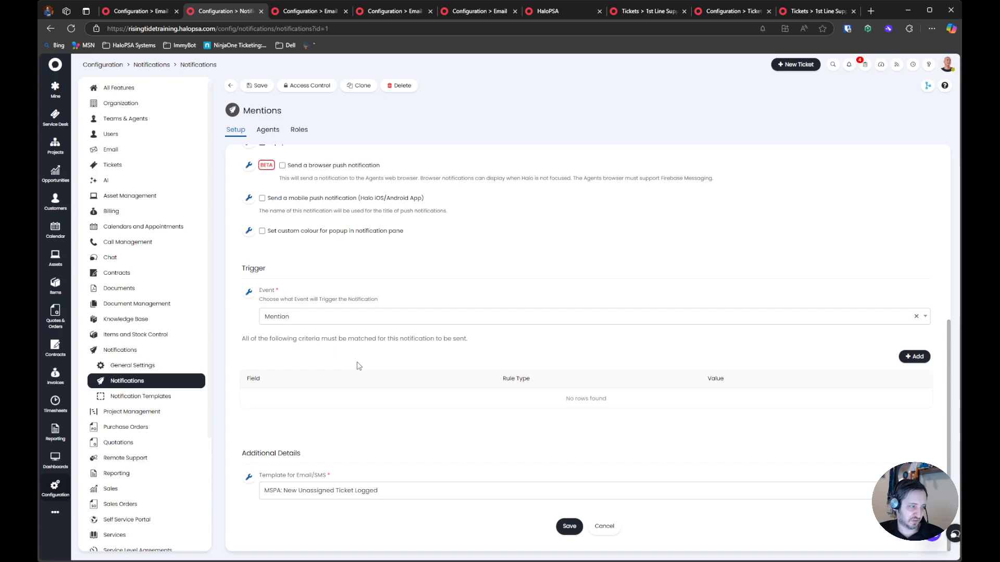
# Review the Mentions notification's default delivery method and its Popup in Notification Pane option
pyautogui.scroll(5, 315, 368)
pyautogui.moveTo(254, 333); pyautogui.dragTo(427, 348)
pyautogui.moveTo(358, 378); pyautogui.dragTo(263, 380)
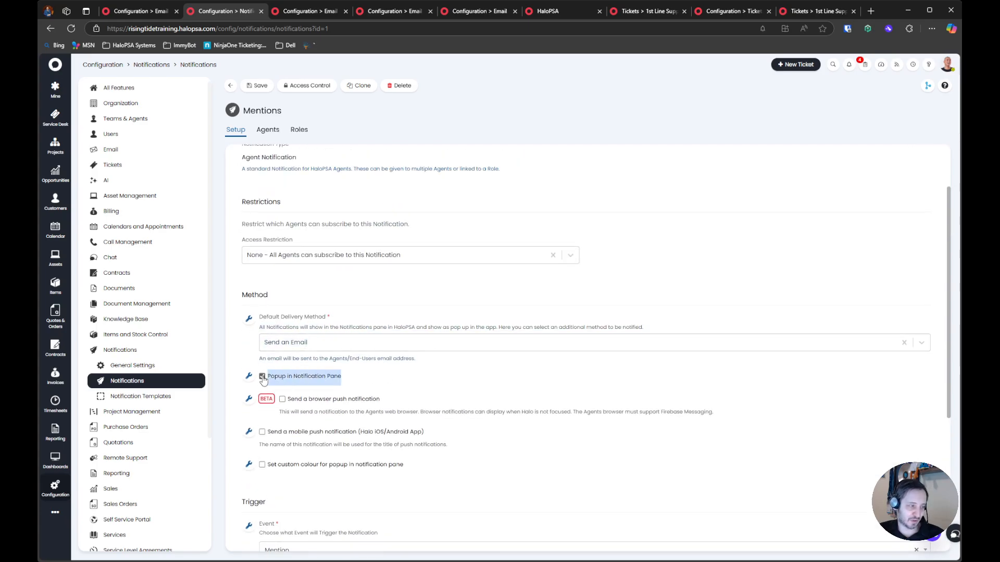
# Enable the browser push notification option for the Mentions notification
pyautogui.click(405, 380)
pyautogui.click(308, 401)
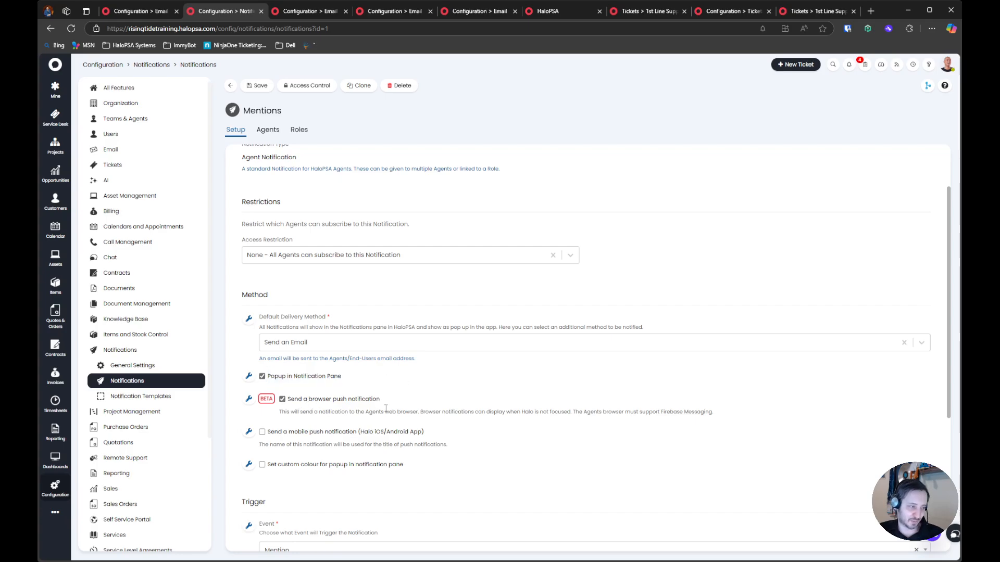
pyautogui.moveTo(727, 416); pyautogui.dragTo(265, 380)
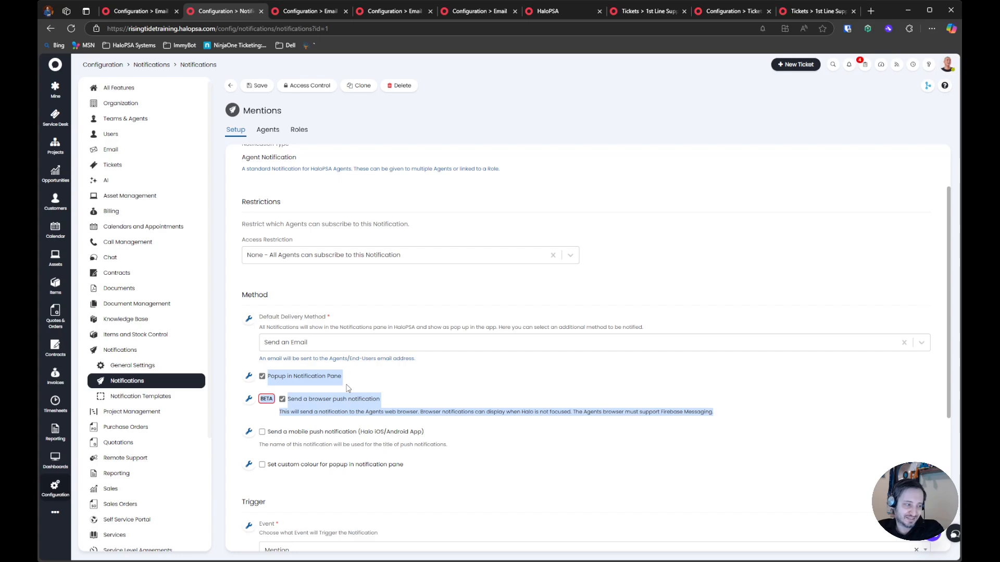
# Enable a custom popup colour for the Mentions notification, set it to yellow #FCC400, and save
pyautogui.click(365, 464)
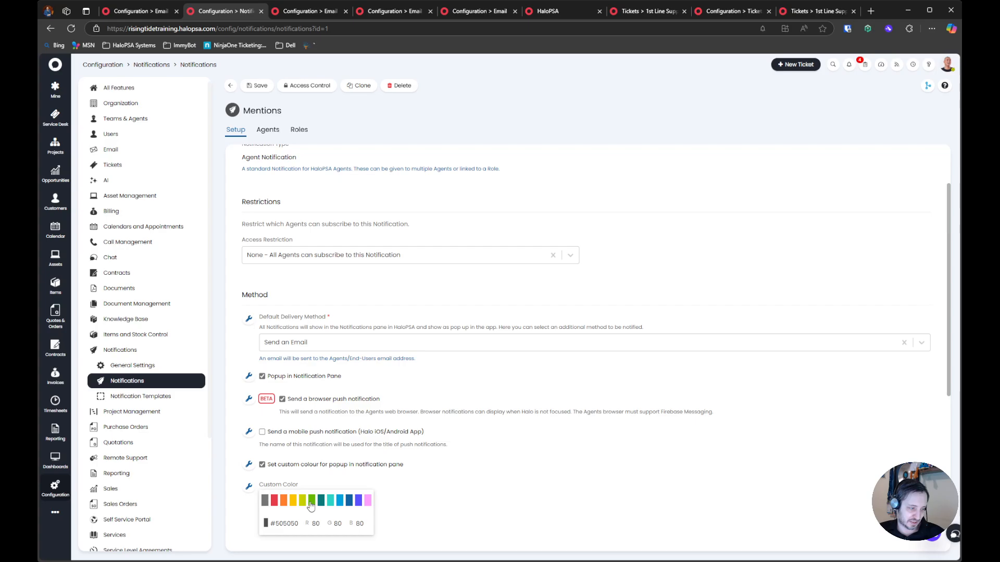
pyautogui.click(293, 501)
pyautogui.scroll(-5, 444, 468)
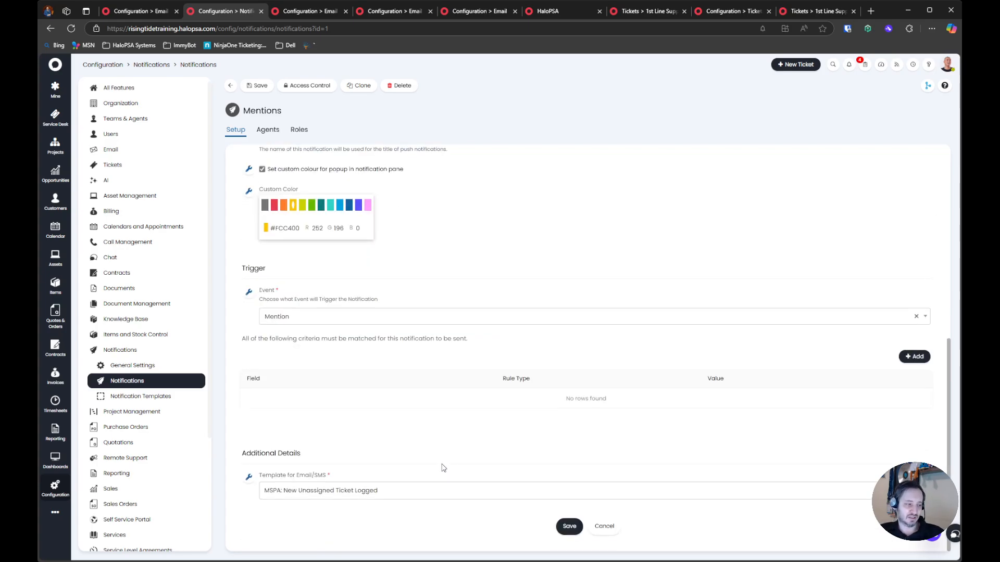
pyautogui.click(569, 526)
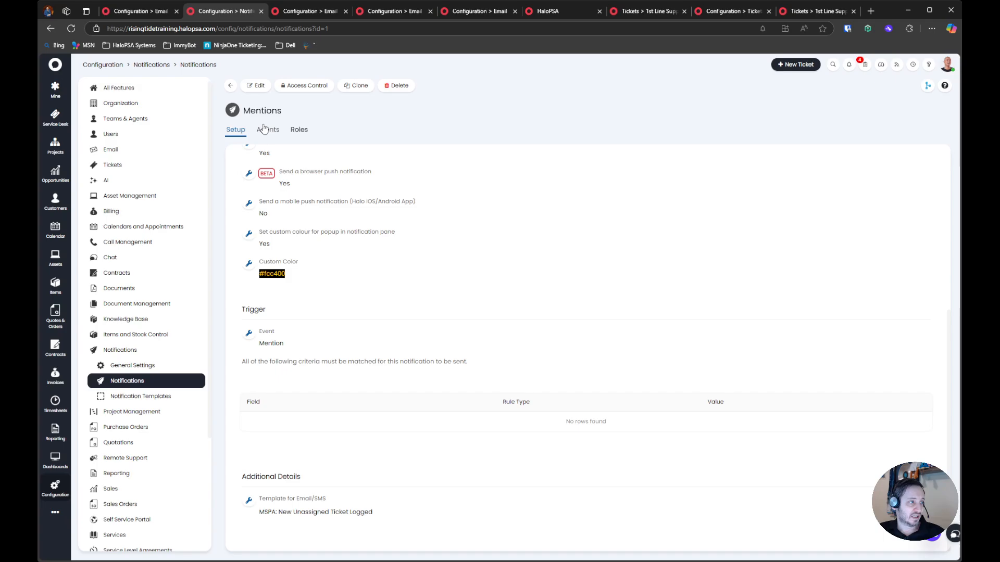
# Change the Mentions notification's Email/SMS template to "MSPA: Agent Mentioned Notification" and save
pyautogui.scroll(-3, 361, 386)
pyautogui.click(326, 489)
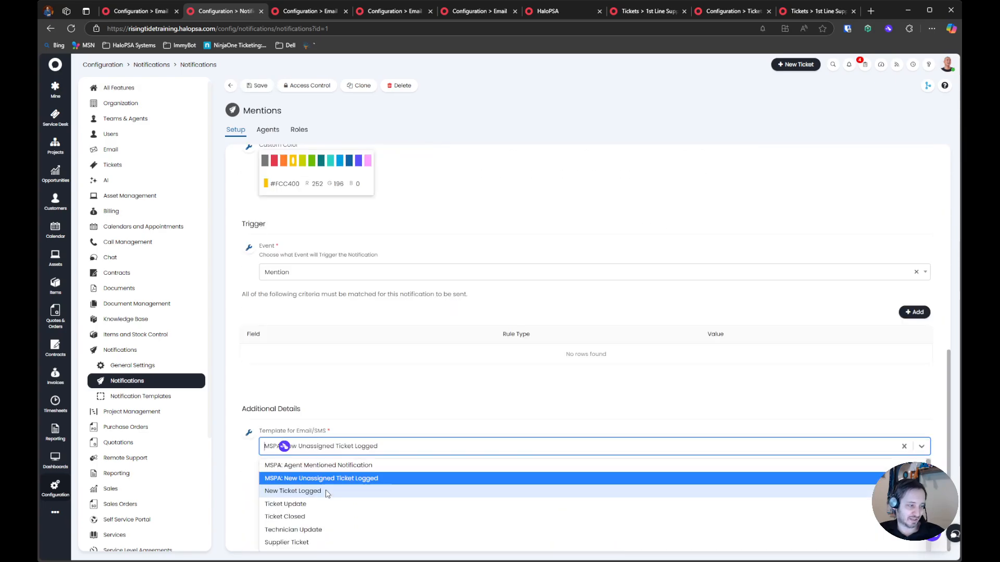
pyautogui.click(336, 467)
pyautogui.click(569, 526)
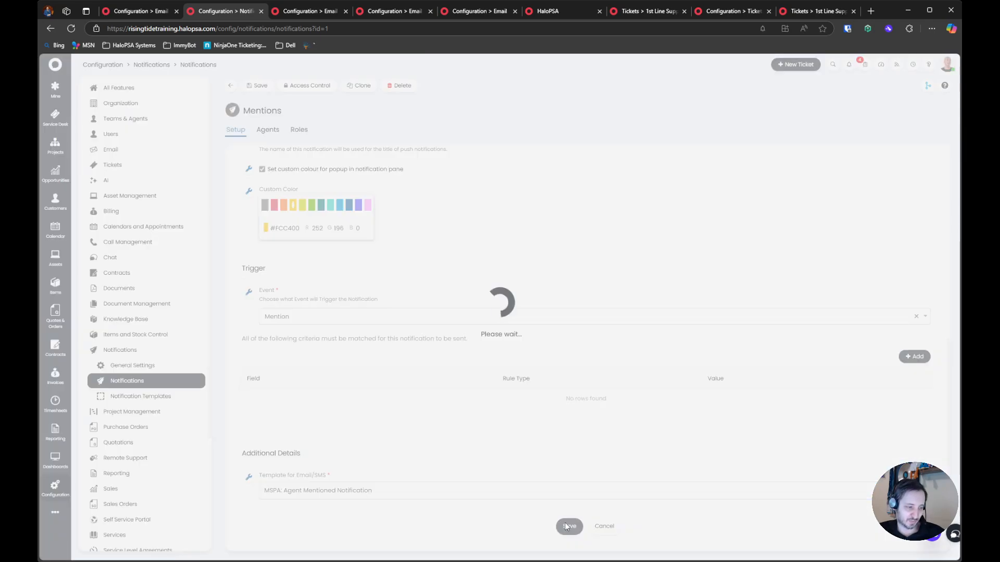
pyautogui.moveTo(235, 512); pyautogui.dragTo(414, 515)
pyautogui.click(414, 516)
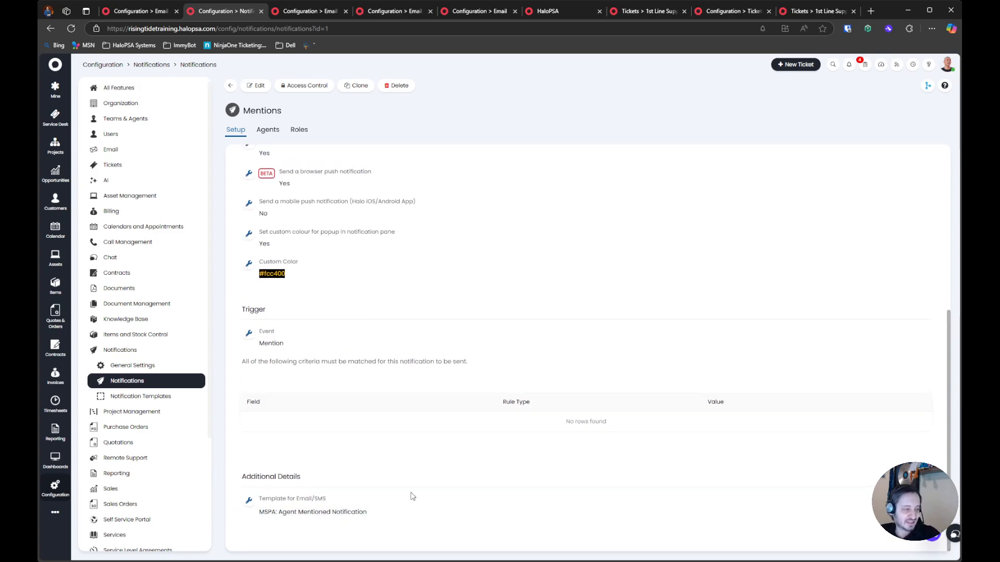
# Review the agents and roles subscribed to the Mentions notification, and remove the Permissions - Administrator role
pyautogui.click(265, 132)
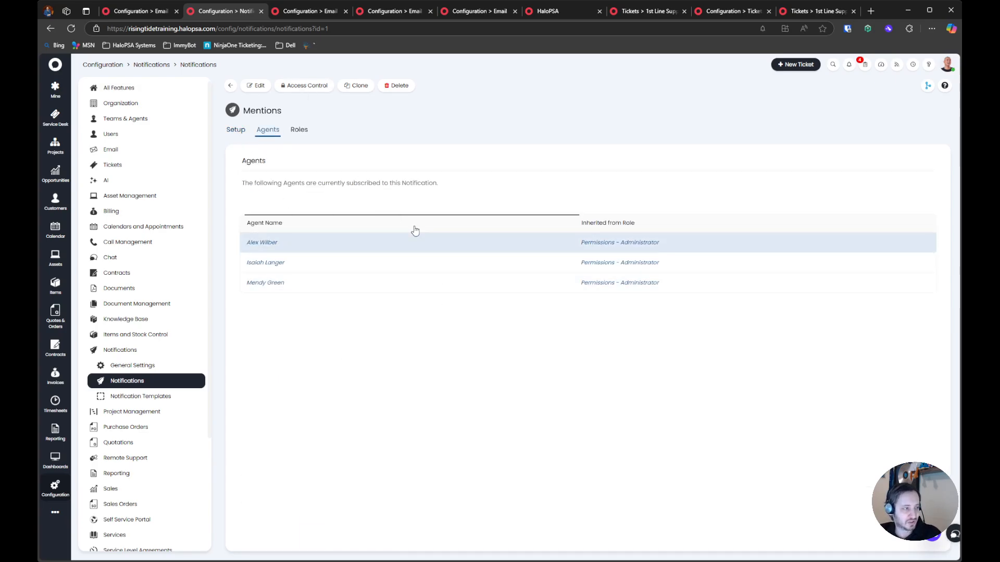
pyautogui.click(300, 135)
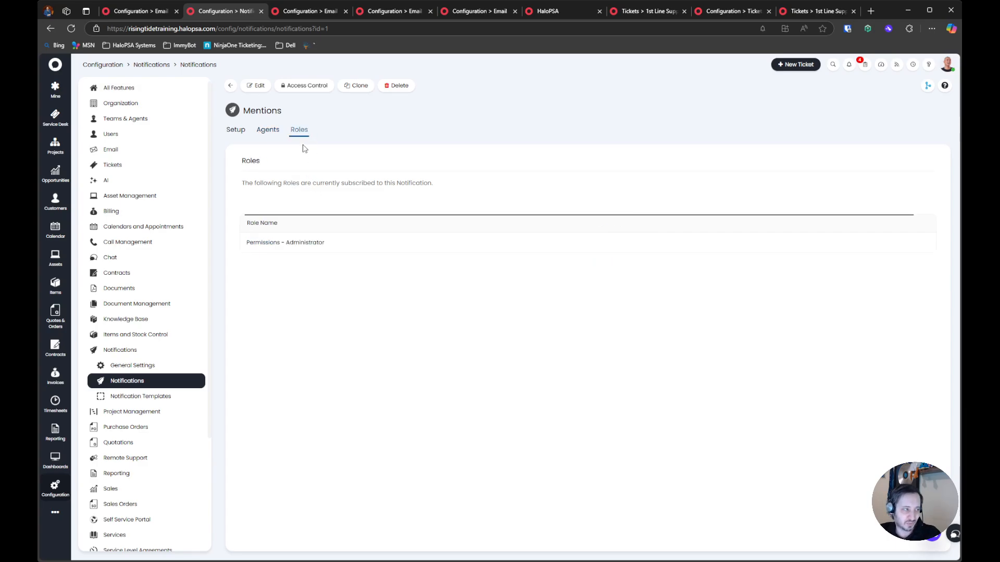
pyautogui.click(275, 135)
pyautogui.click(299, 130)
pyautogui.click(256, 85)
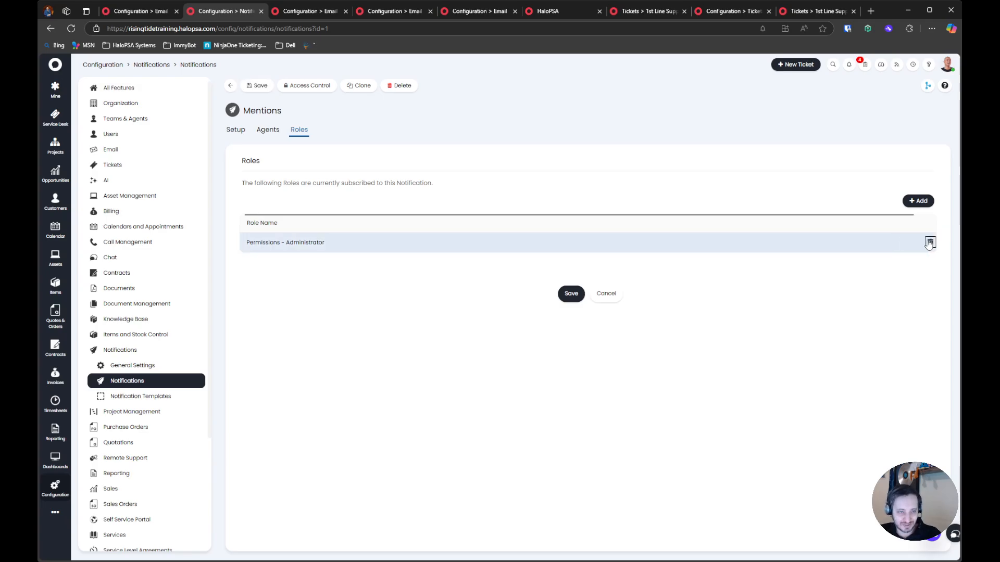
pyautogui.click(930, 240)
pyautogui.moveTo(253, 191); pyautogui.dragTo(510, 183)
pyautogui.click(736, 193)
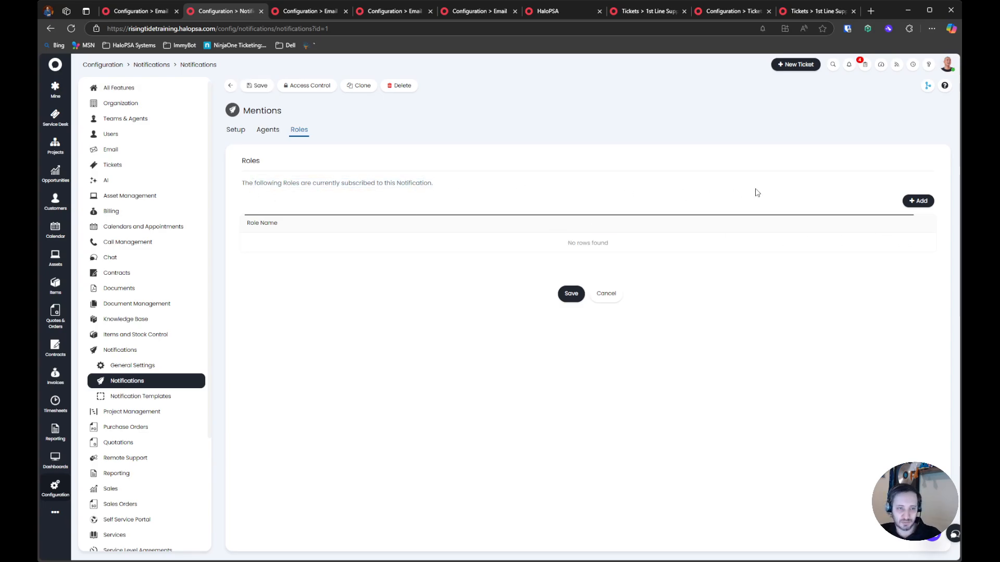
# Subscribe the Permissions - Base and Permissions - Administrator roles to the Mentions notification, then save and check its subscribed agents
pyautogui.click(917, 200)
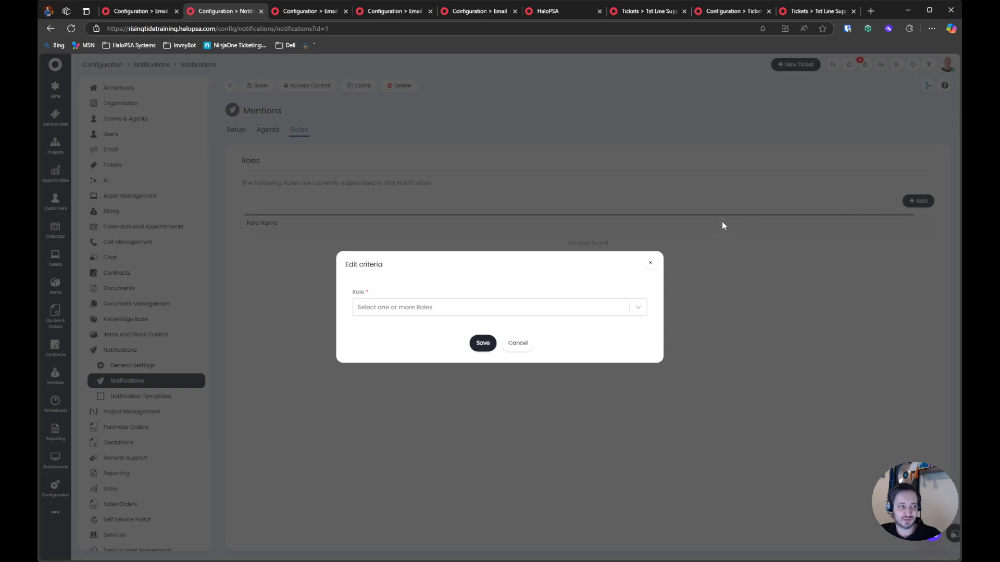
pyautogui.click(417, 303)
pyautogui.write('base')
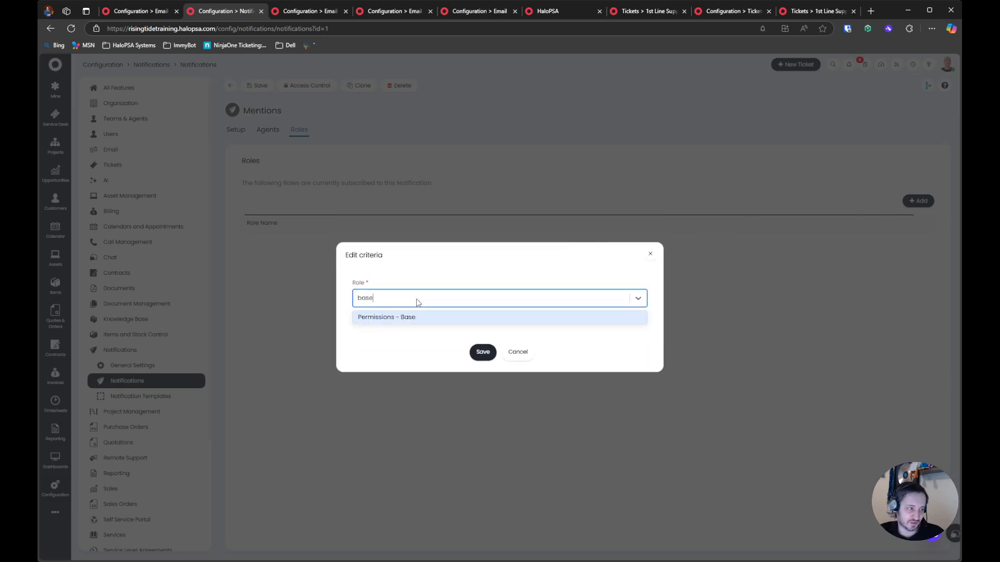
pyautogui.press('Return')
pyautogui.write('admin')
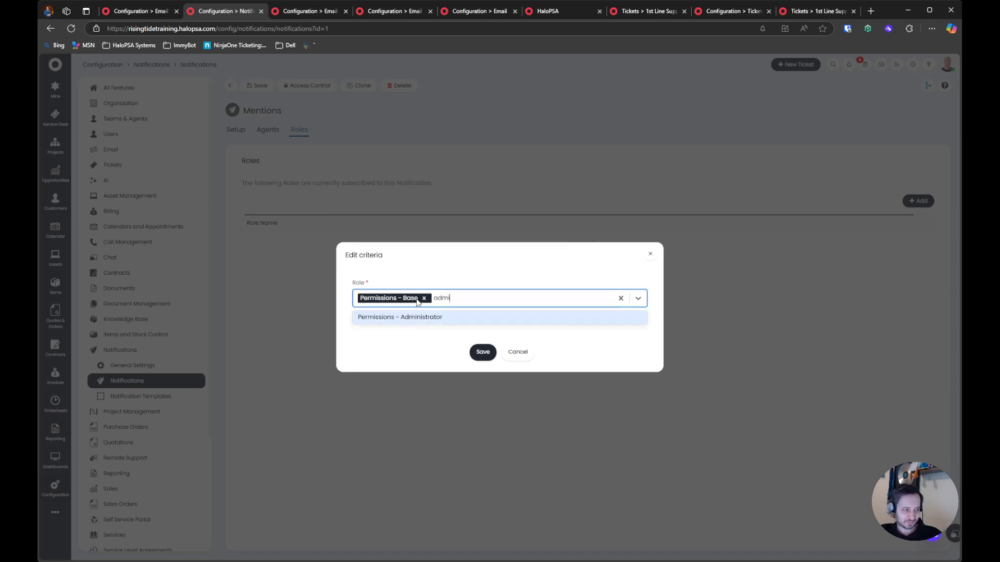
pyautogui.press('Return')
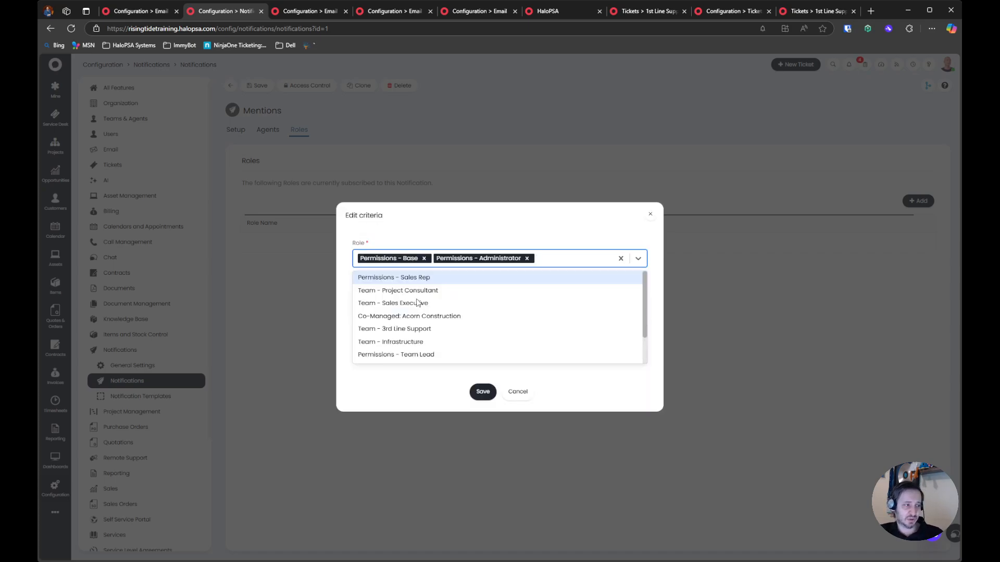
pyautogui.click(481, 392)
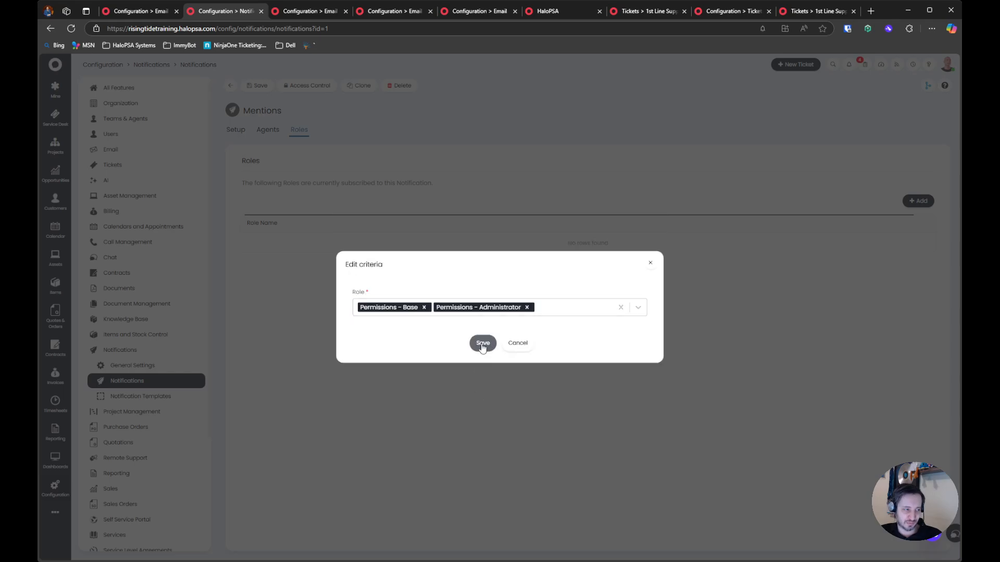
pyautogui.click(482, 344)
pyautogui.click(567, 313)
pyautogui.click(267, 136)
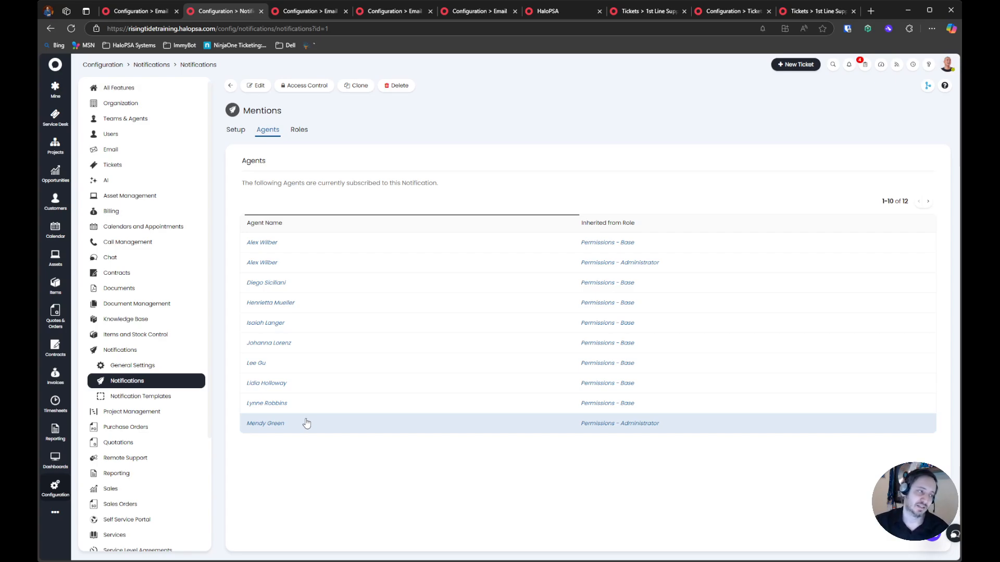
# Create a new agent notification with the description "Request updated by user"
pyautogui.click(231, 86)
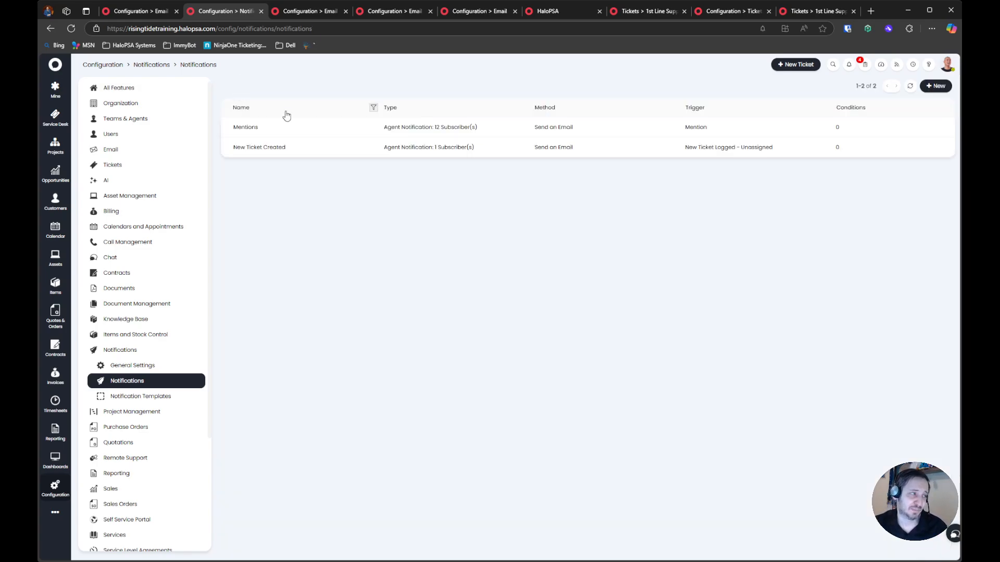
pyautogui.click(937, 86)
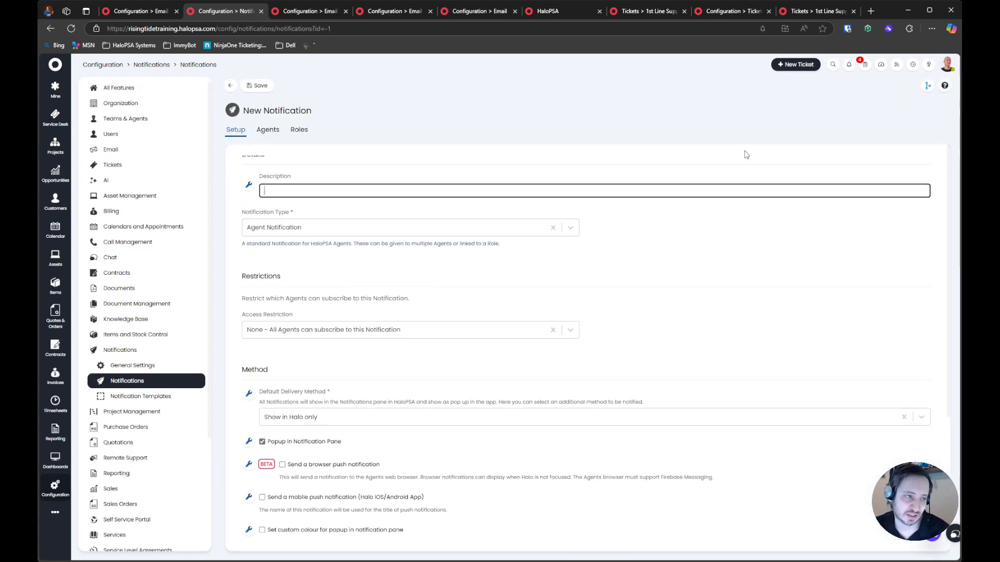
pyautogui.write('Request updated by user')
pyautogui.moveTo(245, 215); pyautogui.dragTo(394, 240)
pyautogui.click(550, 262)
# Set the new notification's default delivery method to Show in Halo only
pyautogui.scroll(-2, 510, 260)
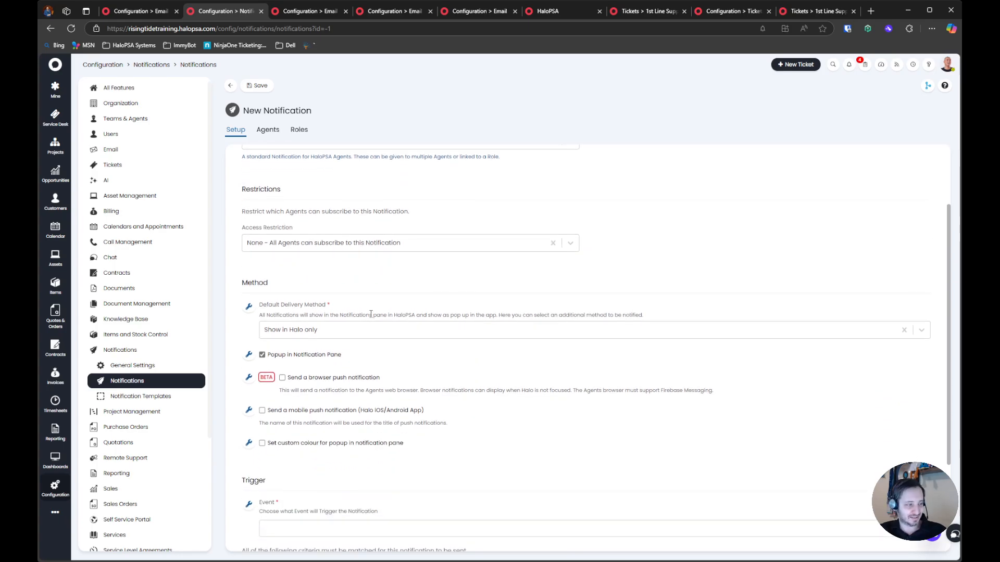
pyautogui.scroll(-2, 481, 276)
pyautogui.click(282, 238)
pyautogui.click(297, 258)
pyautogui.click(302, 238)
pyautogui.click(308, 258)
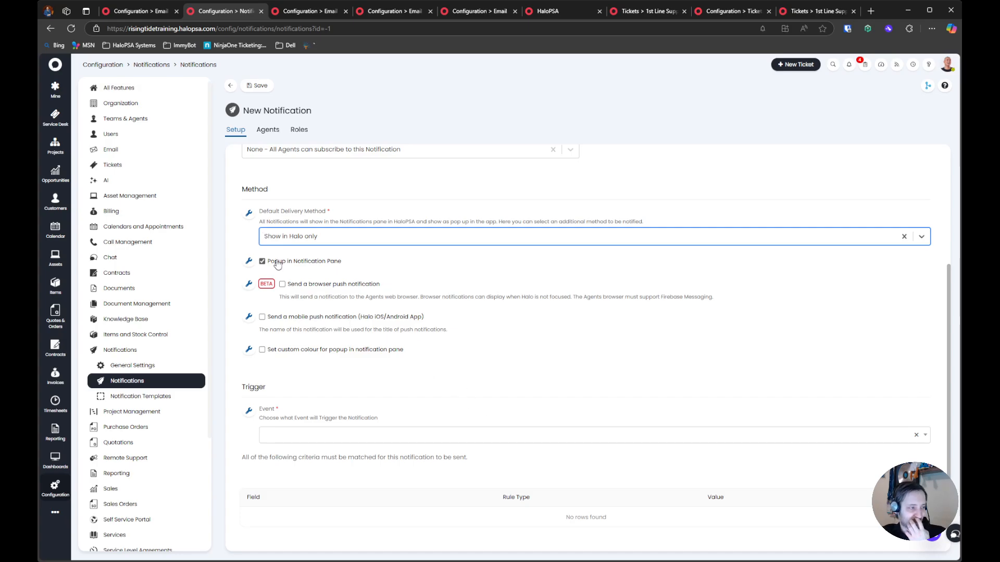
# Enable the browser push notification and set a custom red popup colour, #E83C4A, for the new notification
pyautogui.scroll(-1, 320, 284)
pyautogui.click(330, 243)
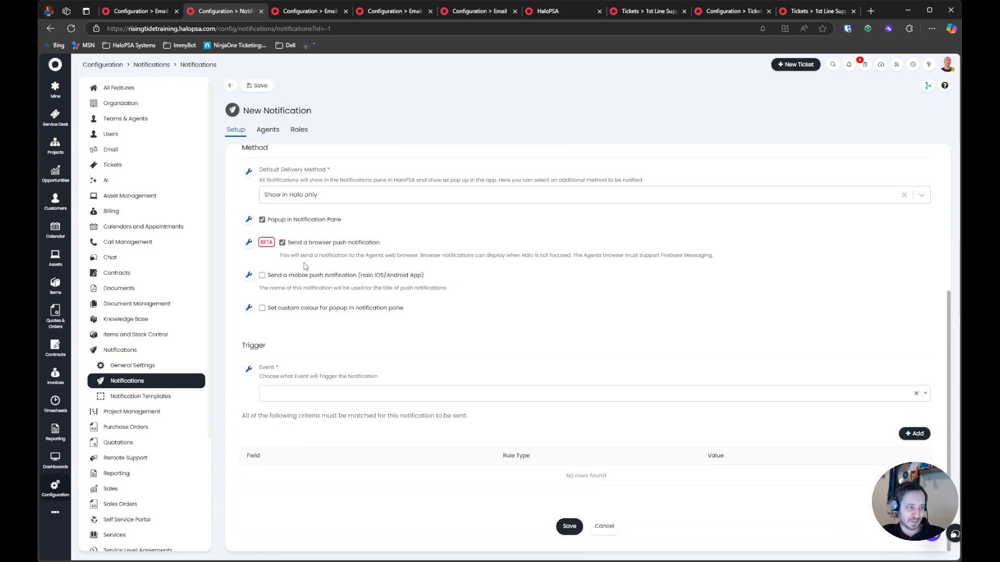
pyautogui.click(262, 308)
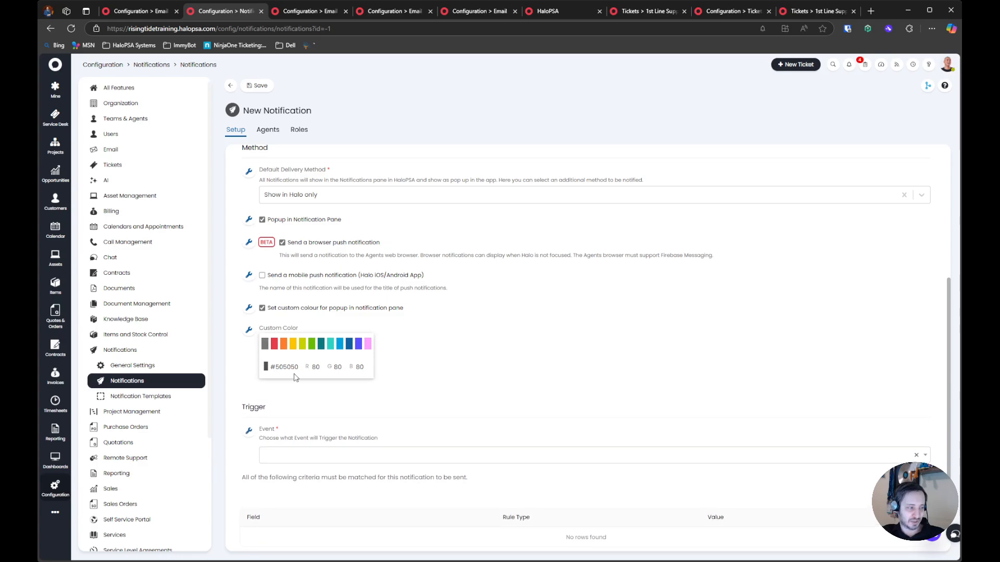
pyautogui.click(274, 343)
pyautogui.moveTo(250, 163); pyautogui.dragTo(443, 284)
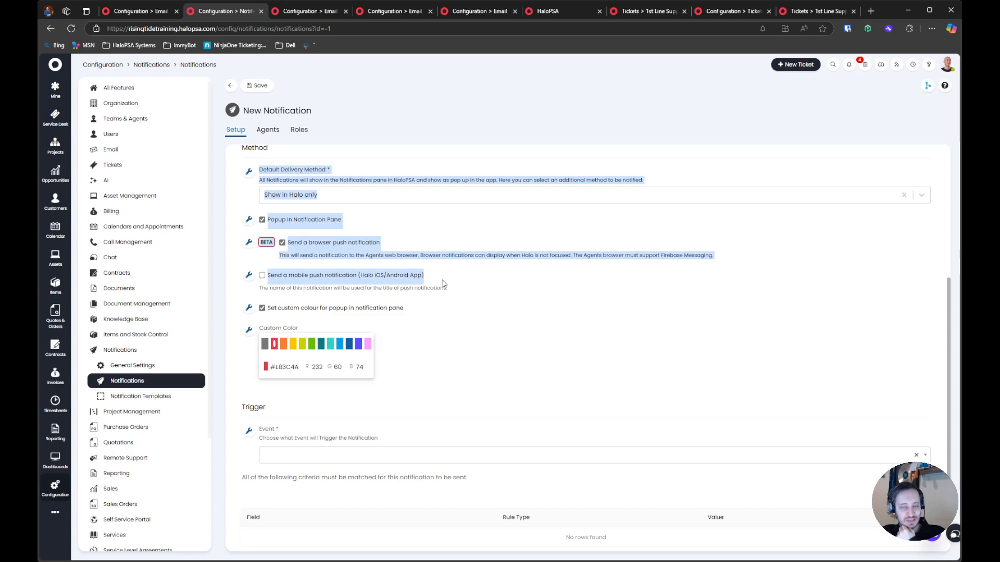
pyautogui.click(445, 329)
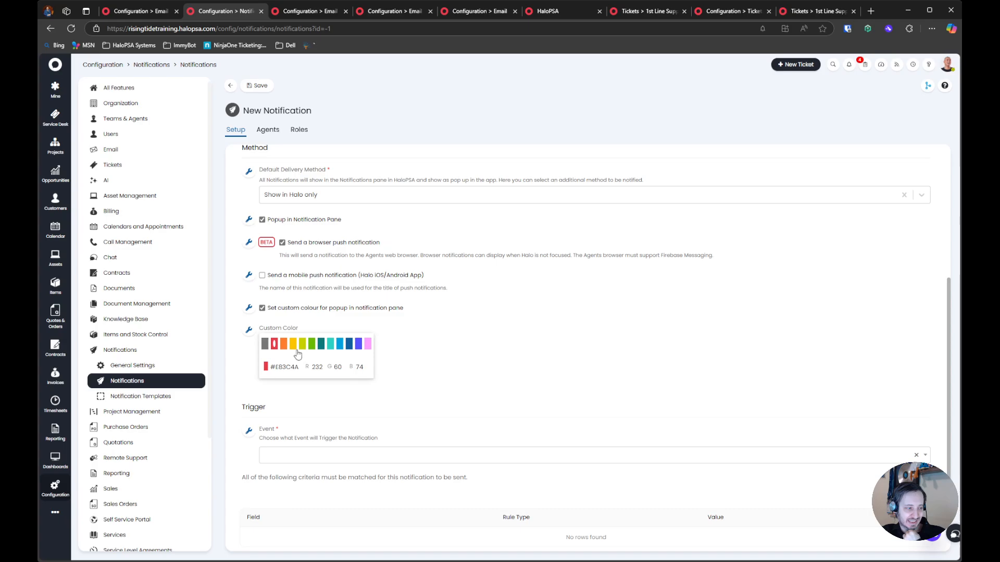
# Set the new notification's trigger event to "Ticket Updated by User - Assigned to Recipient"
pyautogui.click(291, 460)
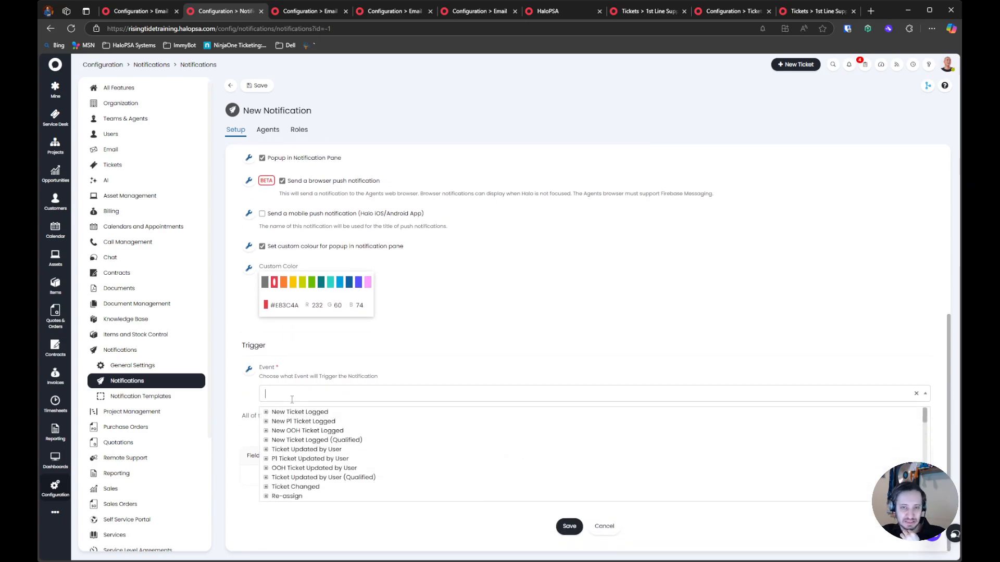
pyautogui.write('update')
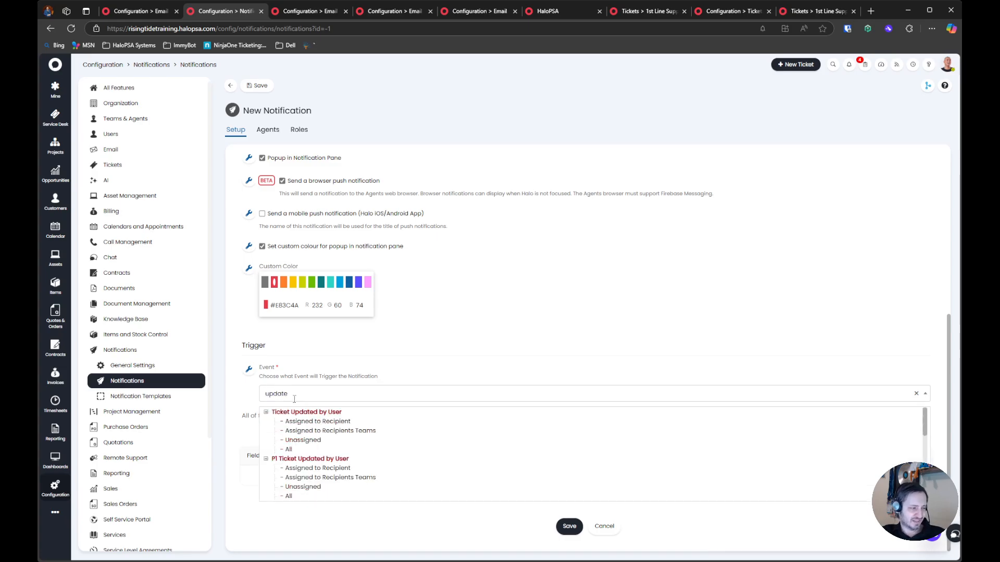
pyautogui.click(315, 421)
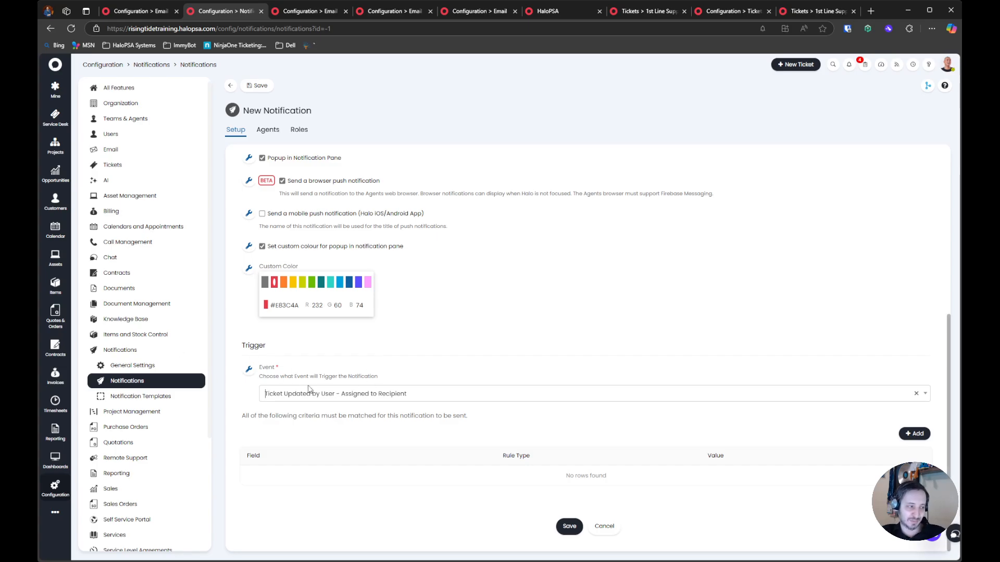
# Subscribe the Permissions - Base and Permissions - Administrator roles to the "Request updated by user" notification, then save and check its subscribed agents
pyautogui.scroll(5, 325, 364)
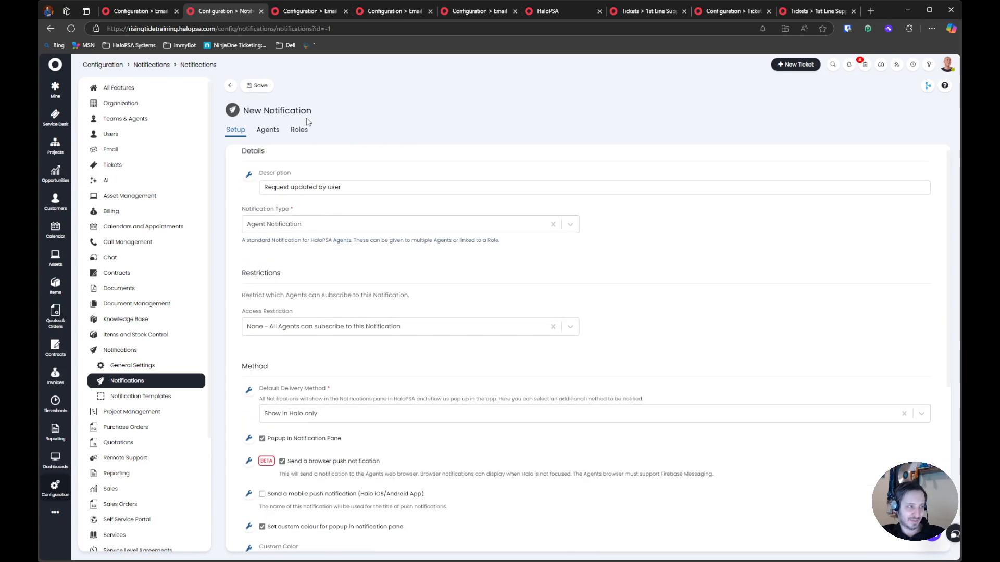
pyautogui.click(300, 129)
pyautogui.click(918, 201)
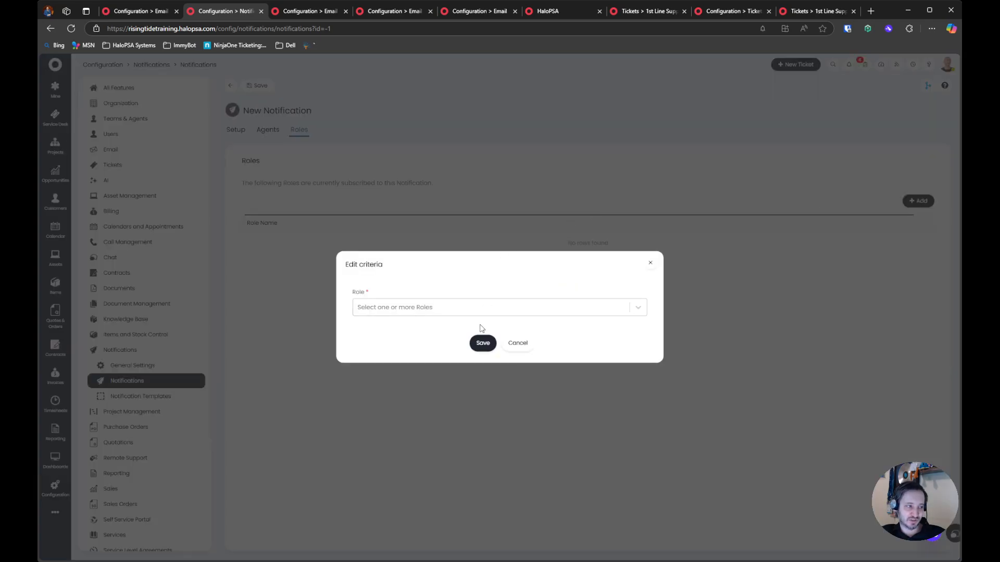
pyautogui.click(475, 308)
pyautogui.write('base')
pyautogui.click(412, 315)
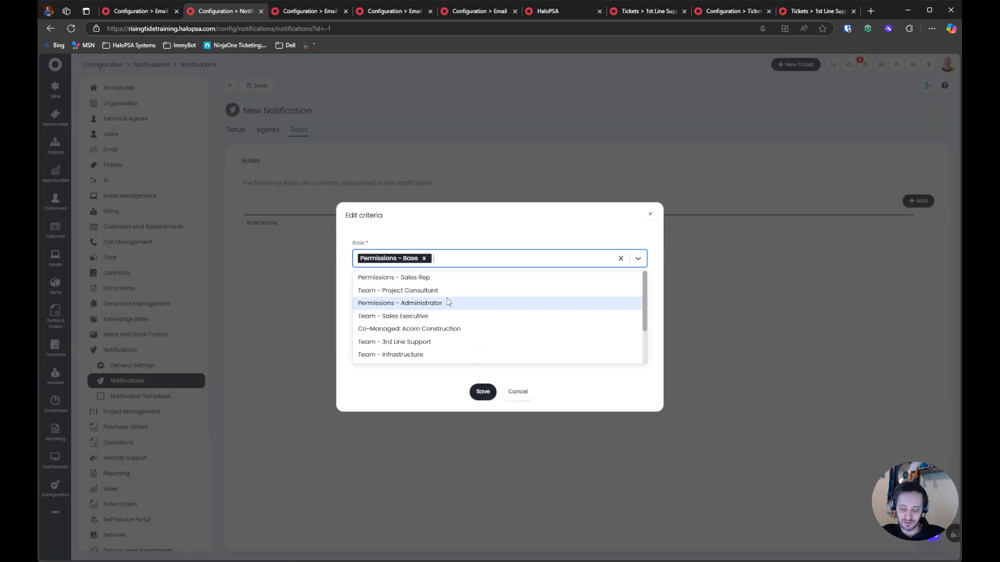
pyautogui.write('admin')
pyautogui.press('Return')
pyautogui.click(489, 232)
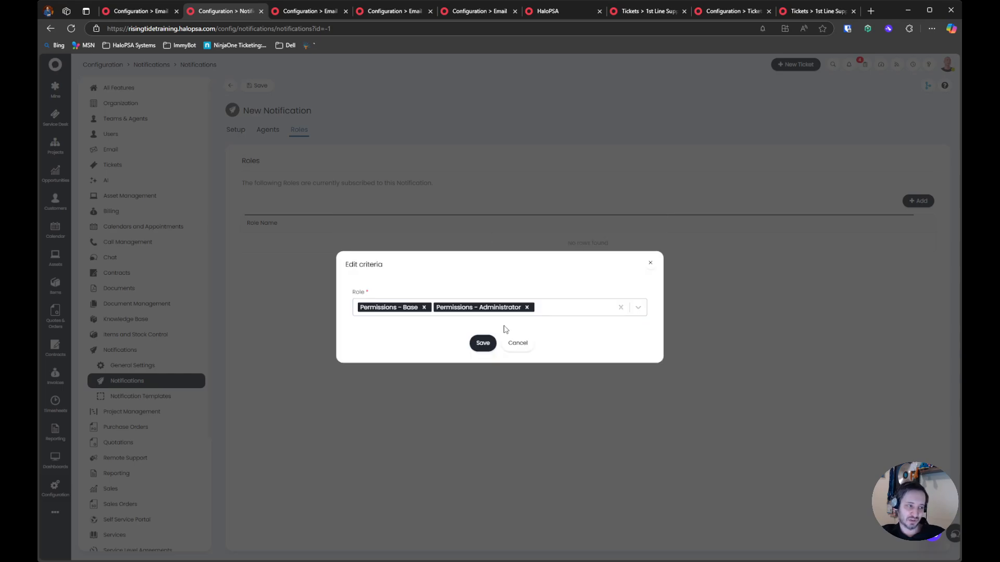
pyautogui.click(481, 341)
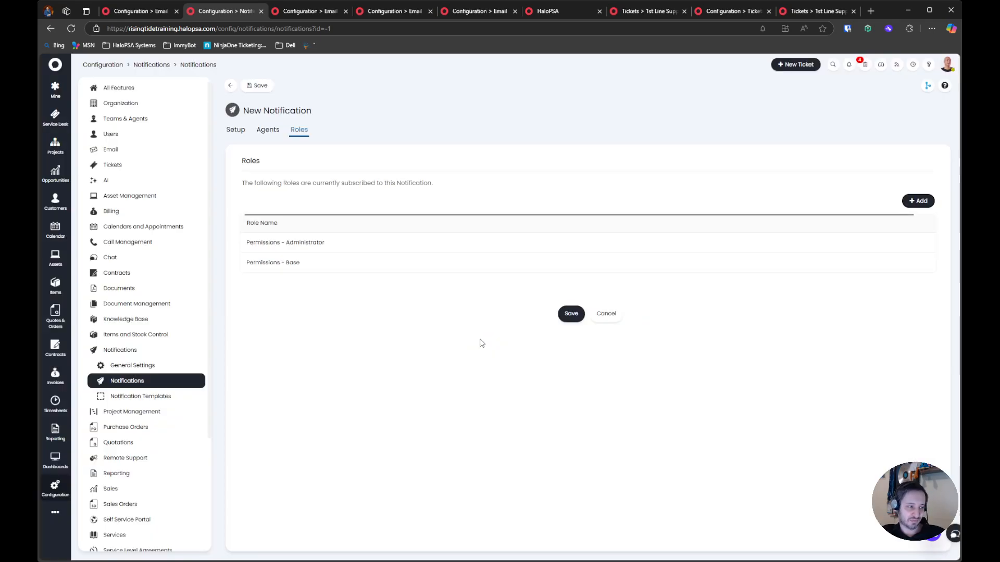
pyautogui.click(258, 86)
pyautogui.click(268, 129)
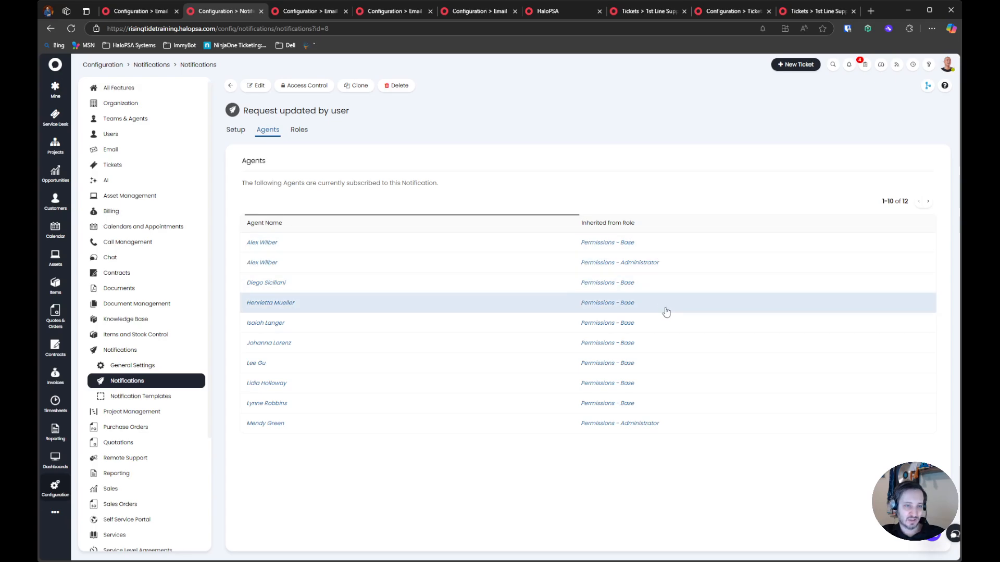
# Start a new notification and set its trigger event to "Ticket Deadline - Assigned to Recipient"
pyautogui.click(230, 85)
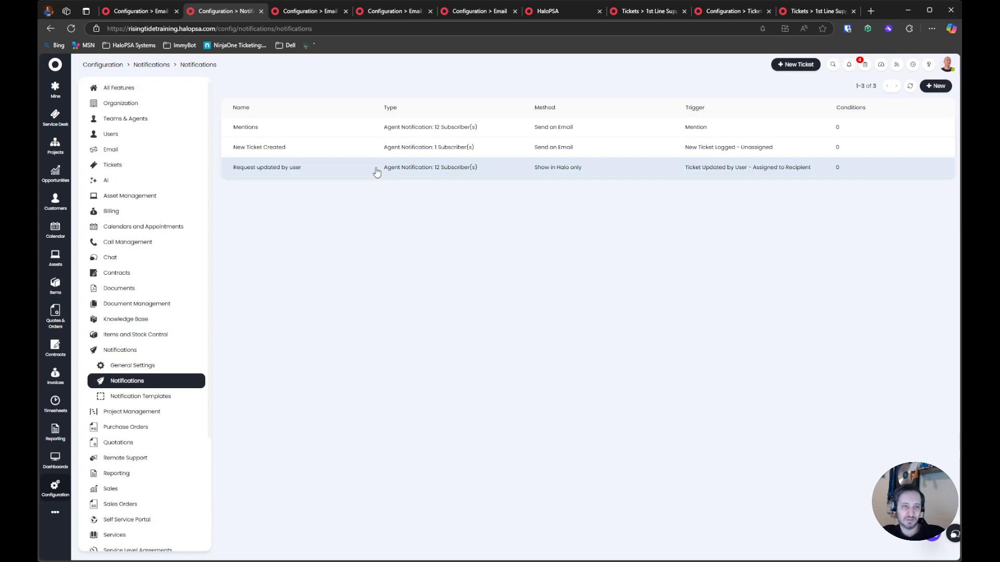
pyautogui.click(935, 85)
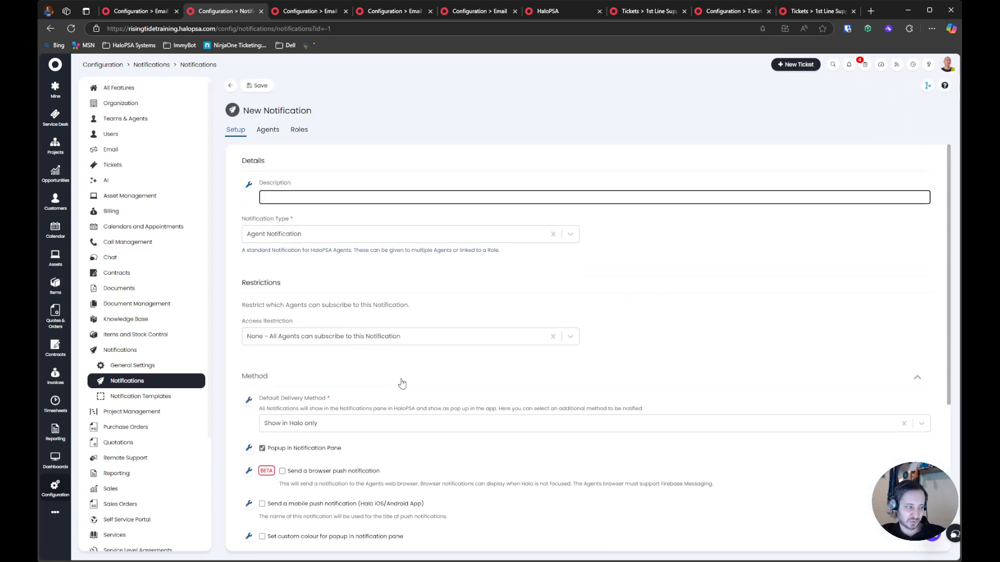
pyautogui.scroll(-4, 410, 381)
pyautogui.click(346, 393)
pyautogui.scroll(-1, 331, 444)
pyautogui.click(266, 459)
pyautogui.scroll(-1, 268, 466)
pyautogui.scroll(-1, 273, 477)
pyautogui.scroll(2, 273, 471)
pyautogui.click(266, 440)
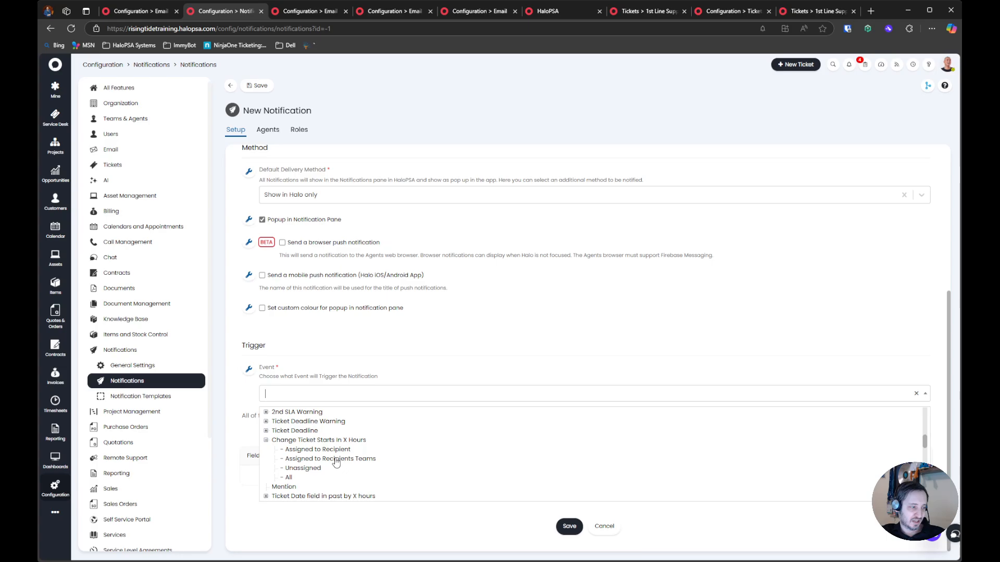
pyautogui.click(267, 431)
pyautogui.click(323, 440)
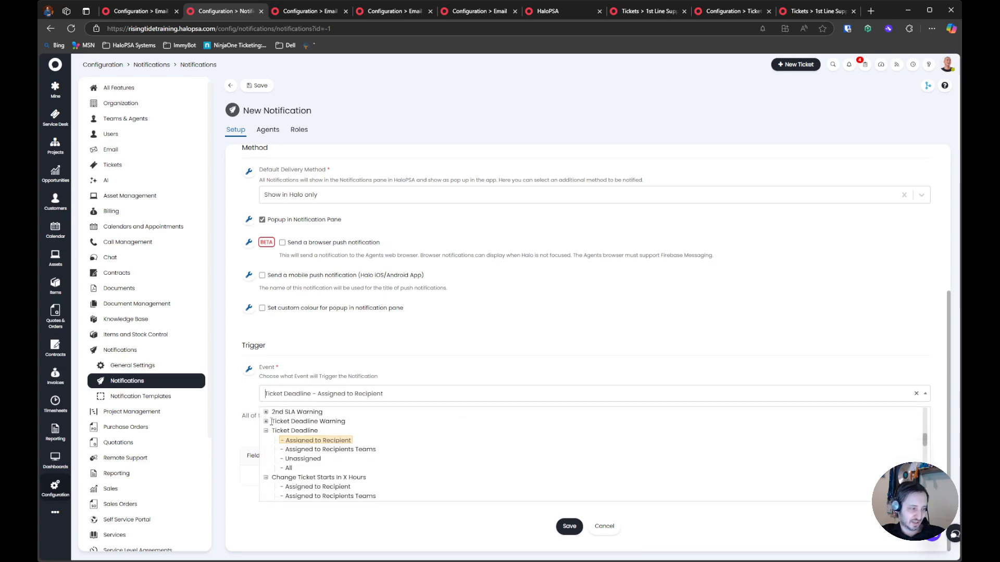
# Find the date-based events and set the trigger to "Ticket Date field in past by X hours - Assigned to Recipient" with Start Date & Time as the field
pyautogui.scroll(5, 333, 467)
pyautogui.write('date')
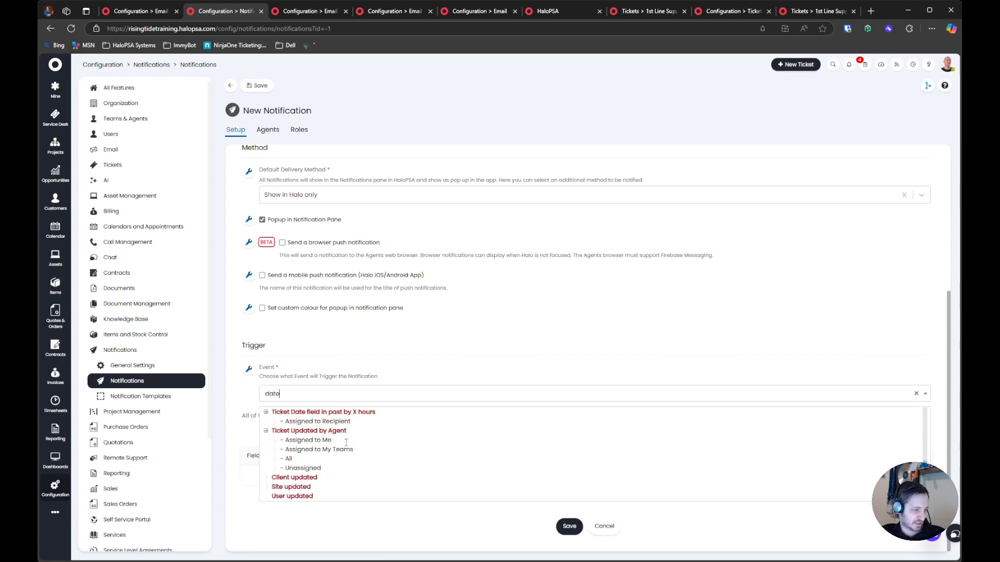
pyautogui.click(332, 421)
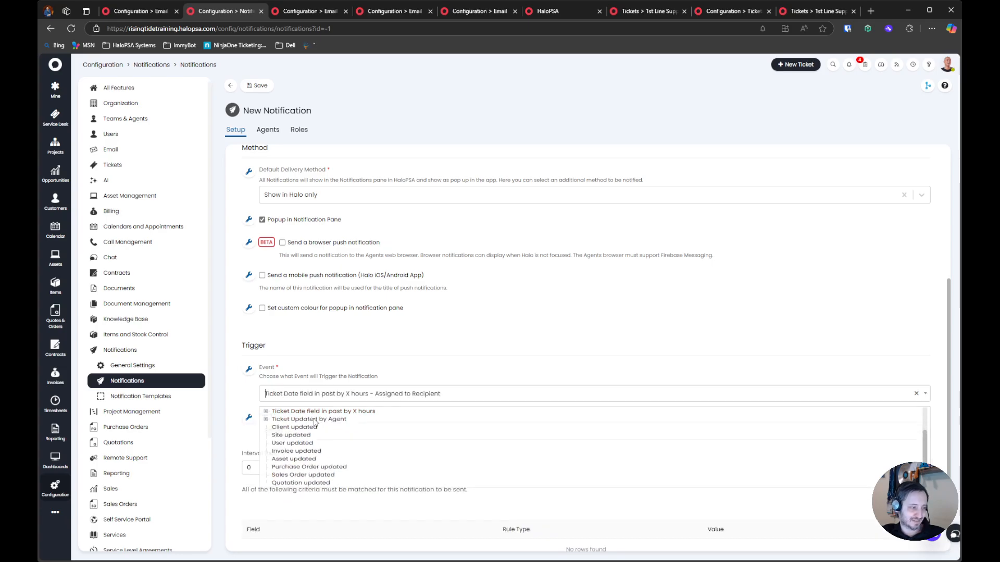
pyautogui.click(281, 430)
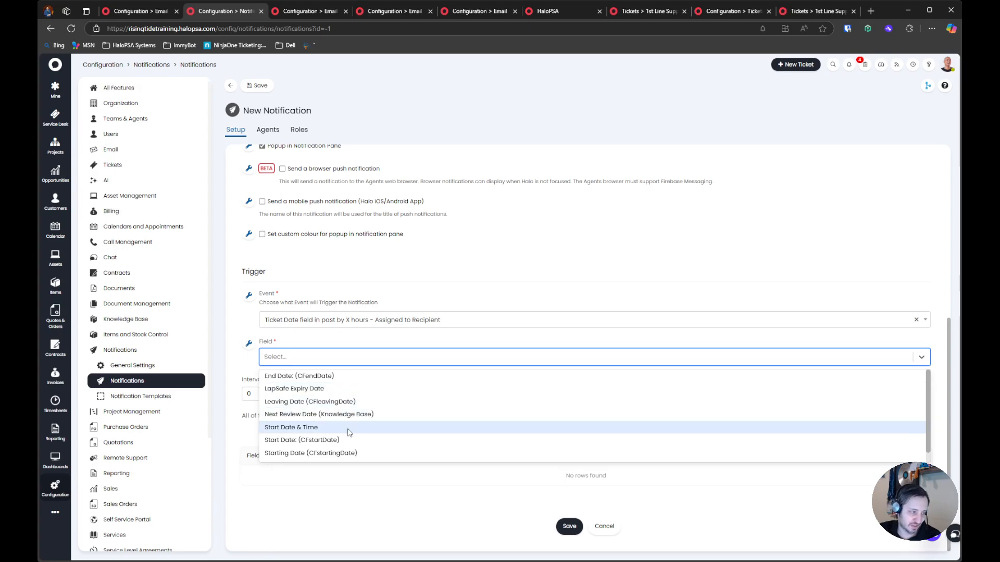
pyautogui.click(370, 427)
pyautogui.click(267, 394)
pyautogui.click(376, 394)
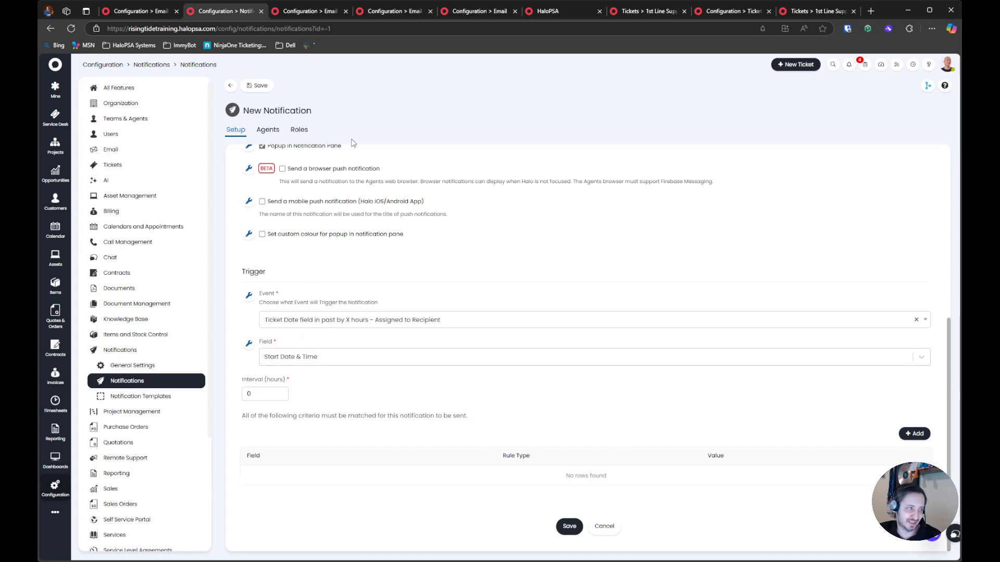
# Look over the available trigger events and clear the new notification's selected event
pyautogui.click(372, 321)
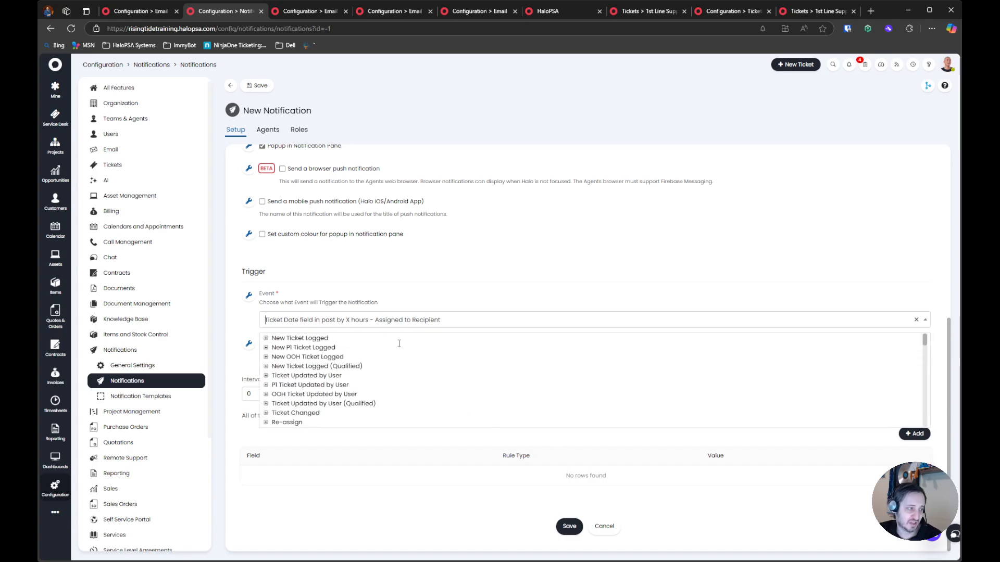
pyautogui.scroll(1, 384, 286)
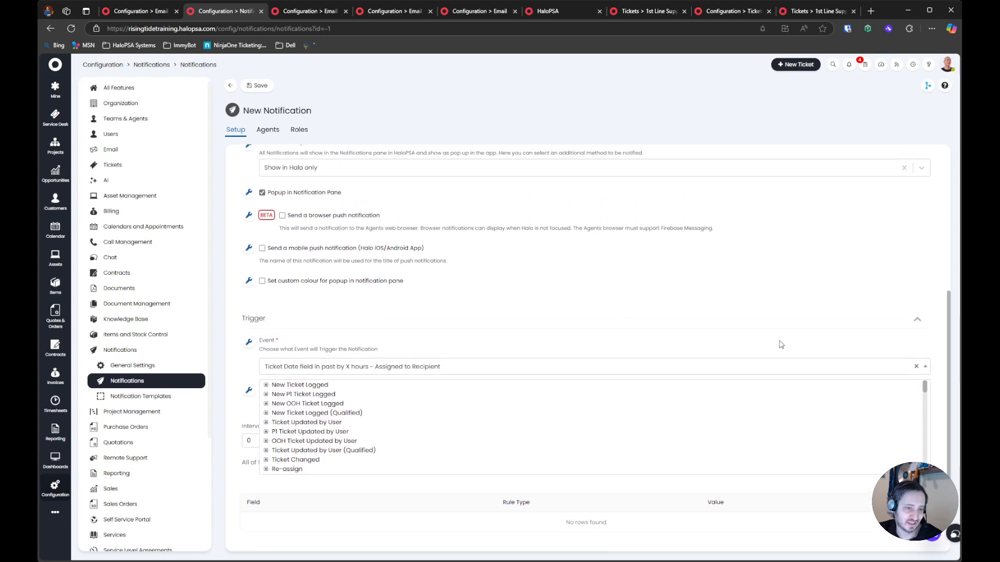
pyautogui.click(915, 366)
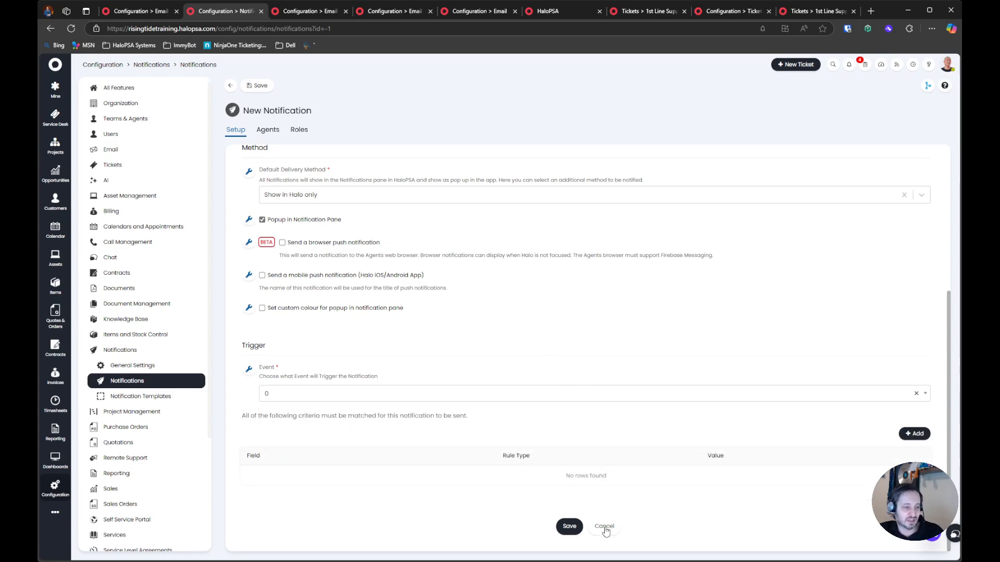
pyautogui.scroll(1, 388, 320)
pyautogui.scroll(4, 388, 321)
# Try the "Agent Notification (Single Agent)" type, check its agent choices and trigger events, and cancel the new notification
pyautogui.click(265, 241)
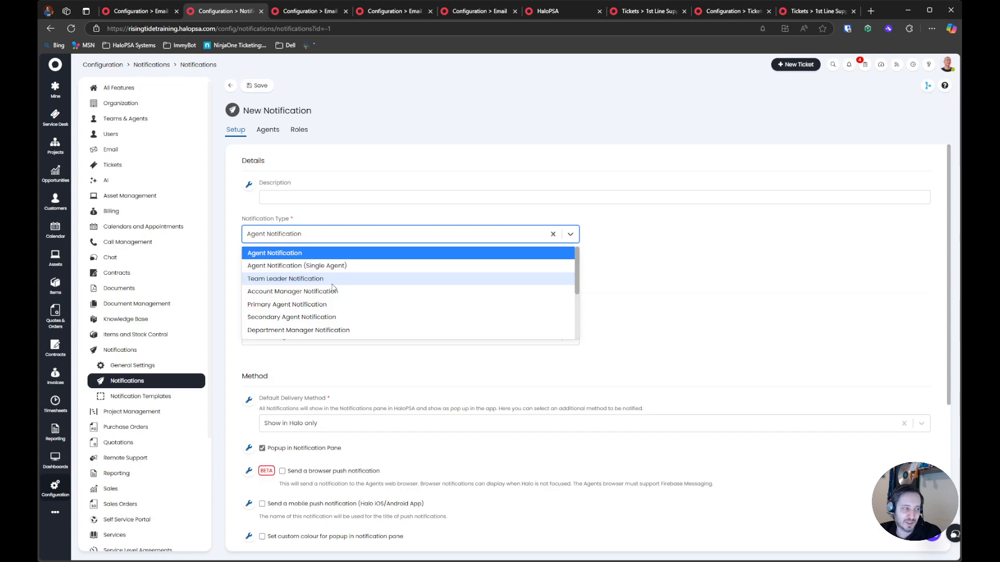
pyautogui.scroll(-3, 333, 287)
pyautogui.scroll(3, 485, 307)
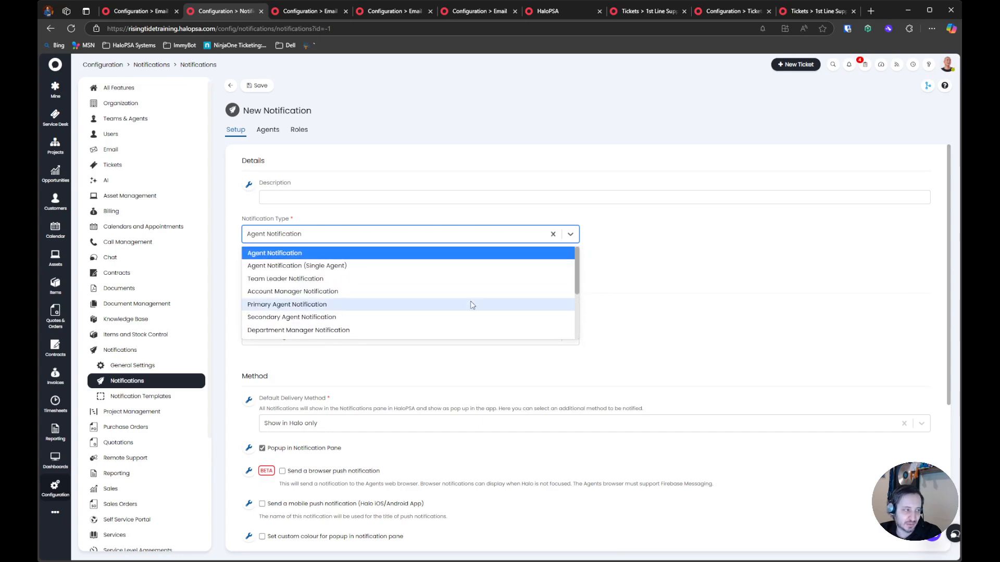
pyautogui.click(305, 267)
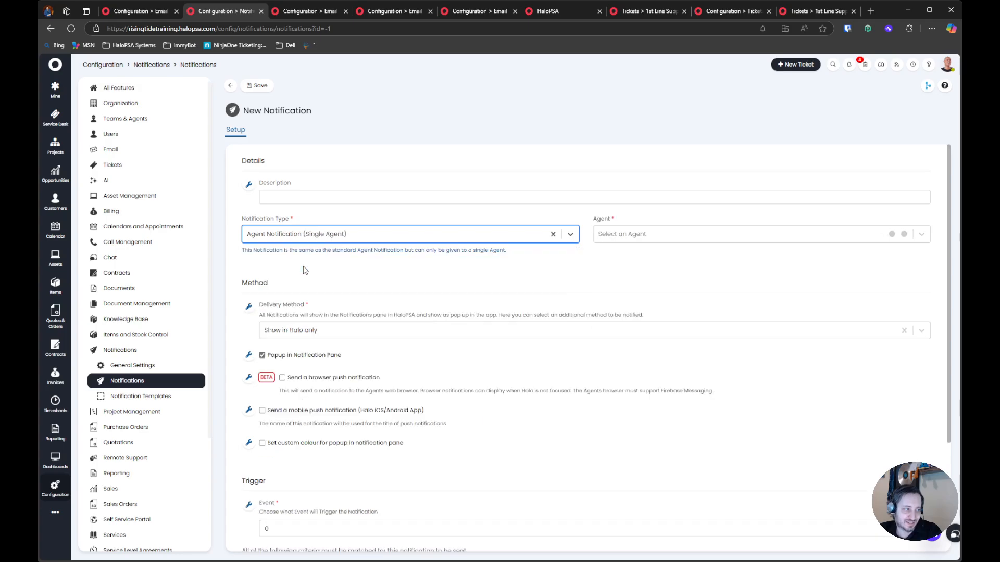
pyautogui.click(657, 233)
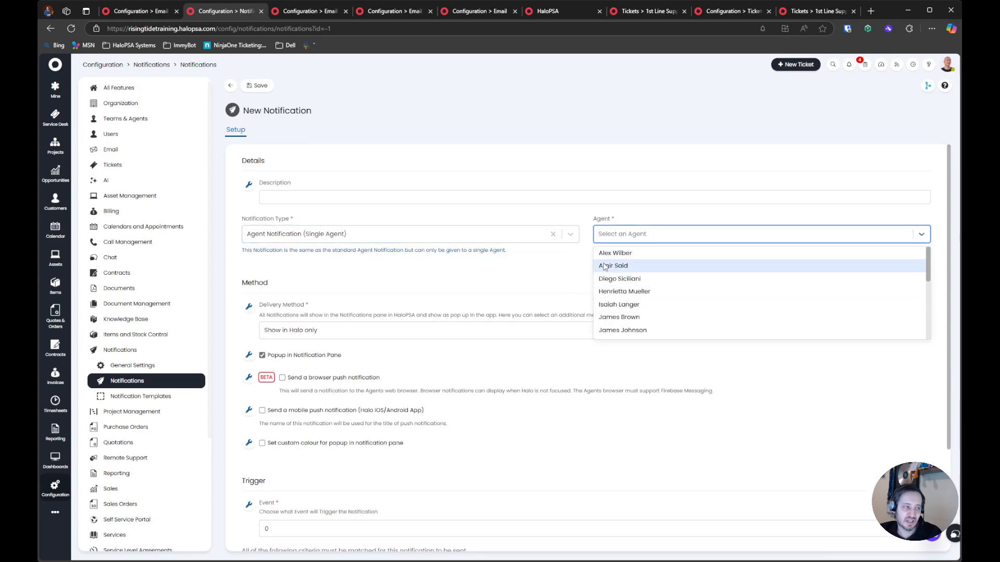
pyautogui.scroll(-1, 547, 270)
pyautogui.scroll(-3, 548, 270)
pyautogui.click(292, 394)
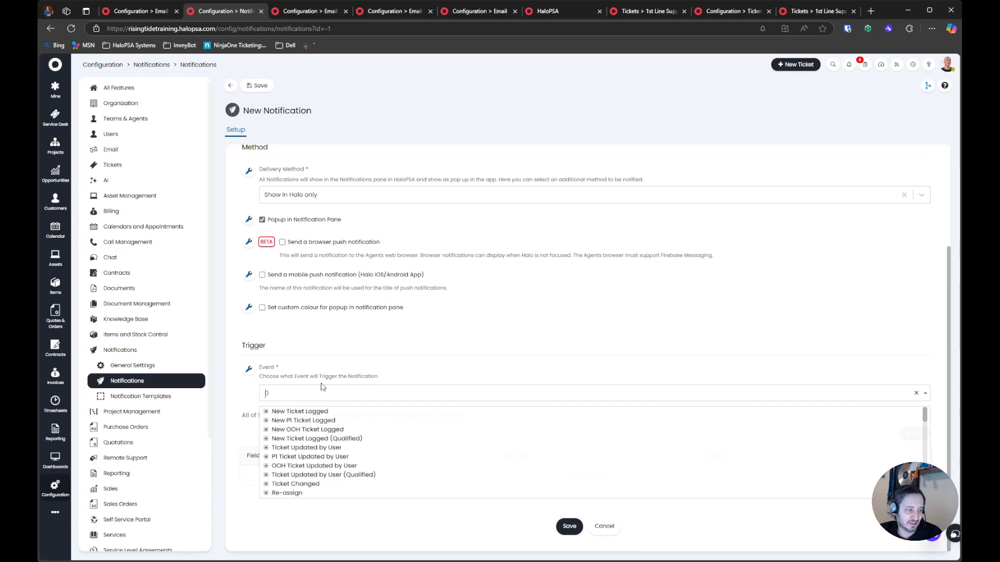
pyautogui.click(340, 351)
pyautogui.click(599, 523)
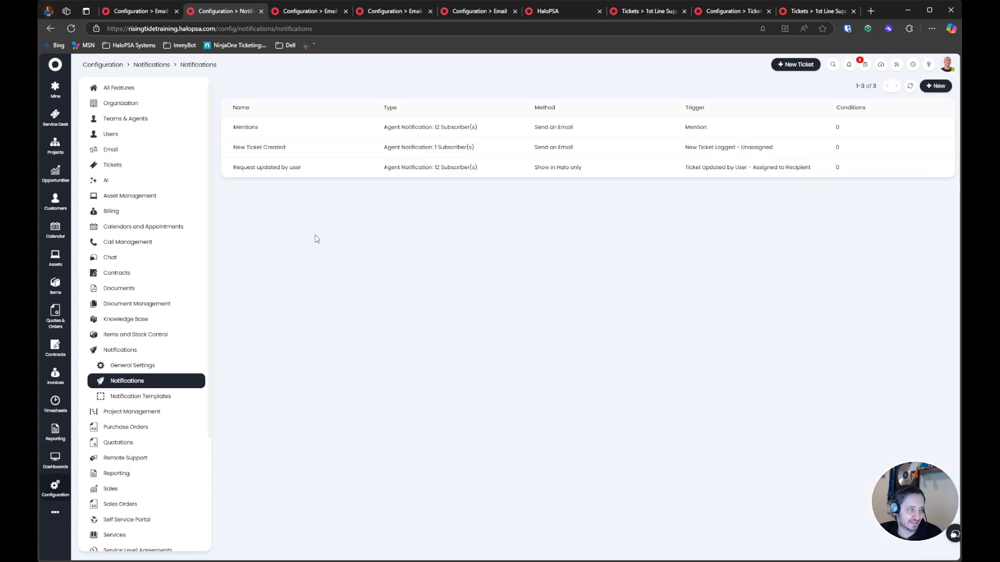
# Start a new notification of type "Agent Notification (Single Agent)", assign it to an agent and collapse the Method section
pyautogui.click(935, 86)
pyautogui.click(323, 234)
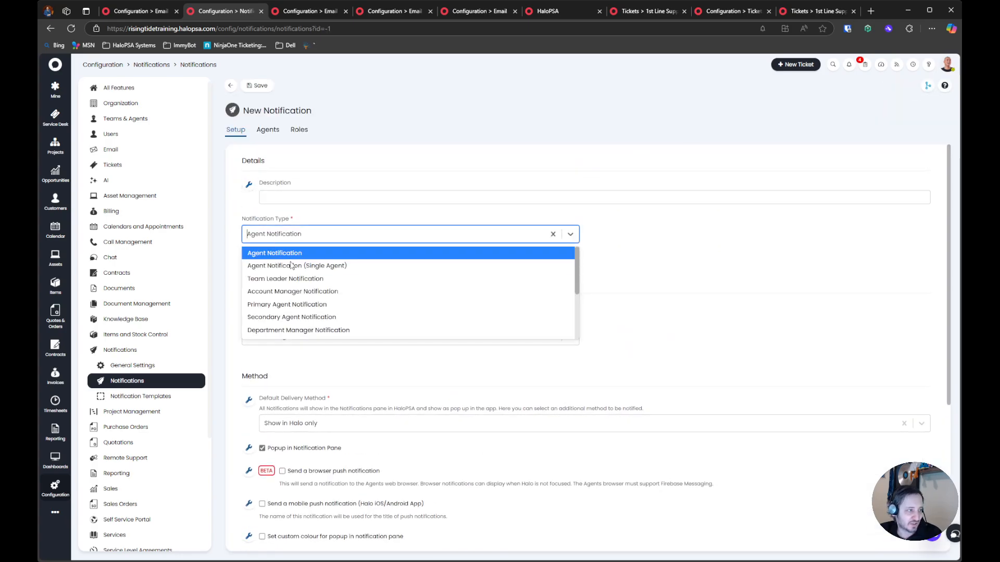
pyautogui.click(294, 264)
pyautogui.click(625, 234)
pyautogui.click(619, 268)
pyautogui.click(576, 281)
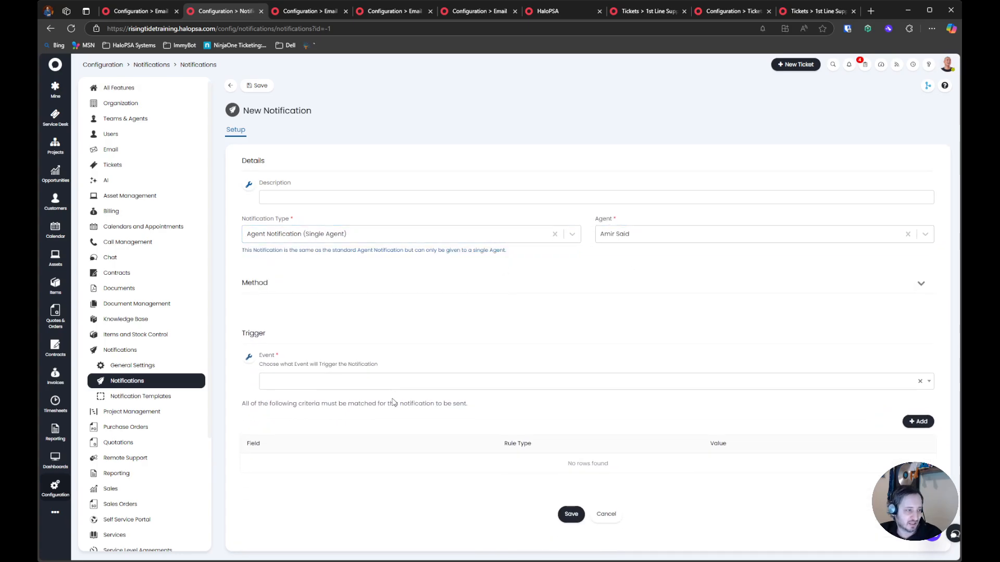
# Examine the New Ticket Logged trigger options and the description of the single-agent notification type
pyautogui.click(319, 364)
pyautogui.click(265, 388)
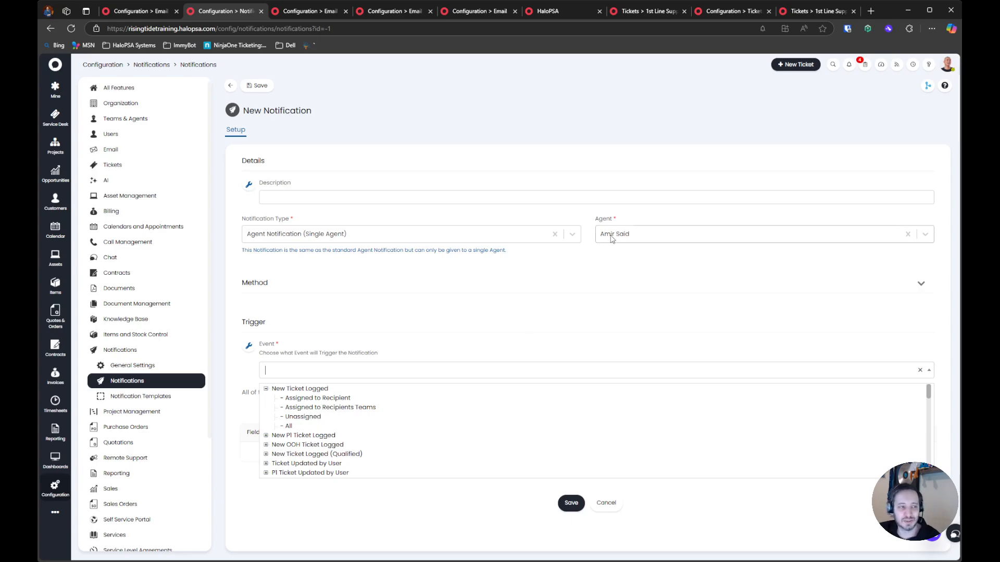
pyautogui.moveTo(304, 251); pyautogui.dragTo(497, 260)
# Change the notification type to Team Leader Notification and review its trigger events and description
pyautogui.click(333, 235)
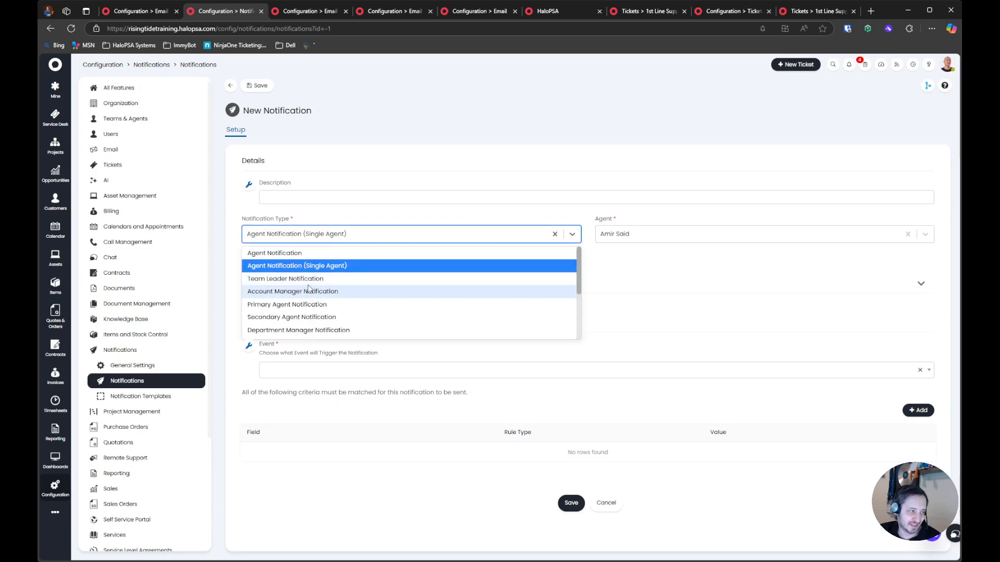
pyautogui.click(311, 281)
pyautogui.click(304, 370)
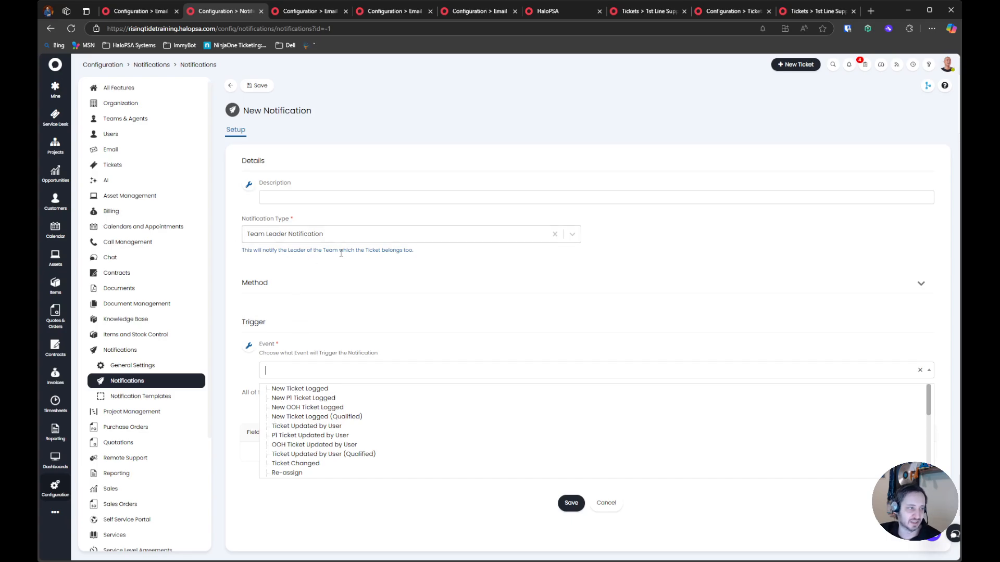
pyautogui.moveTo(328, 251); pyautogui.dragTo(419, 252)
pyautogui.click(298, 256)
pyautogui.moveTo(333, 251); pyautogui.dragTo(403, 255)
pyautogui.click(412, 257)
# Switch the notification type to Account Manager Notification and read its description
pyautogui.click(321, 237)
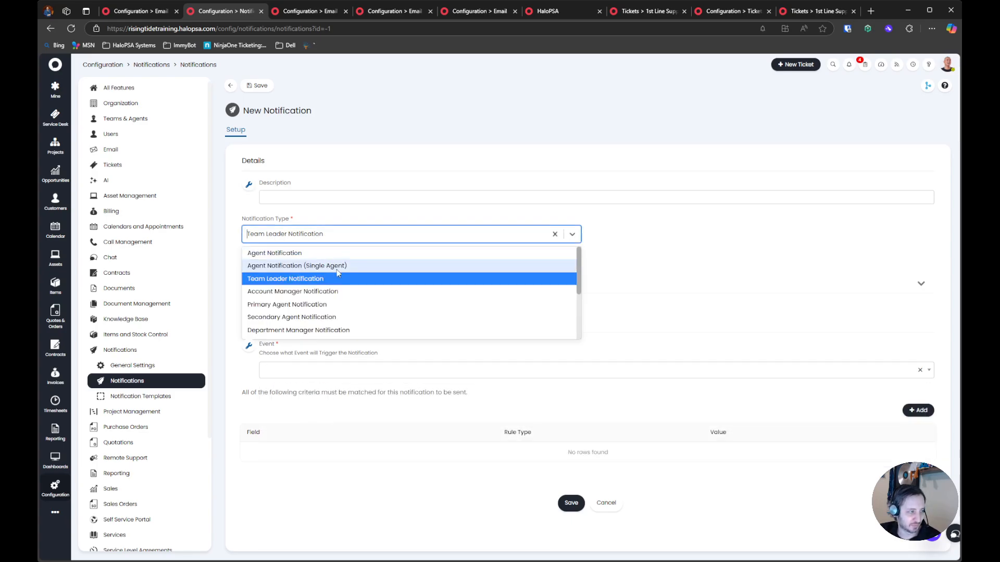
pyautogui.click(358, 296)
pyautogui.moveTo(295, 251); pyautogui.dragTo(421, 253)
pyautogui.click(393, 255)
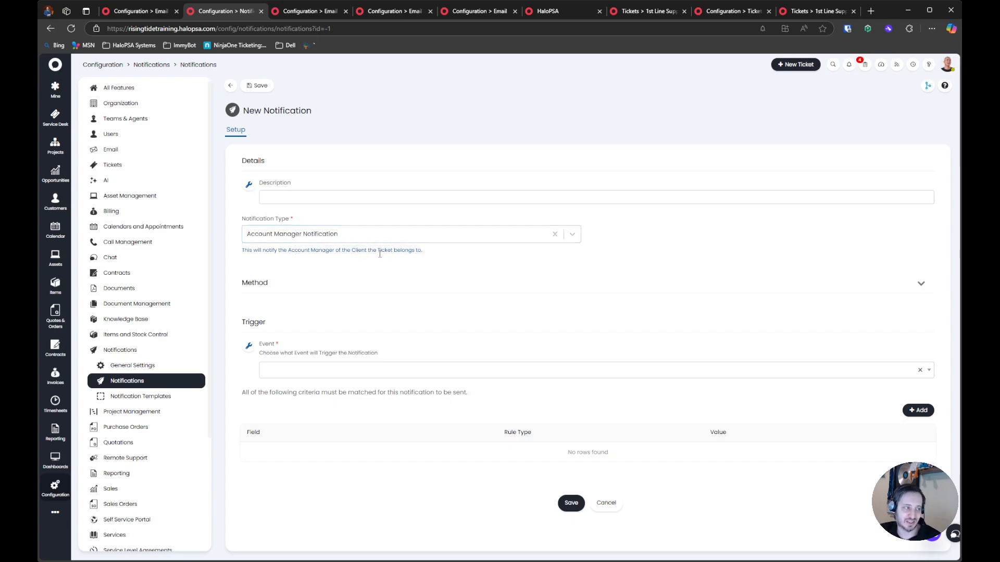
# Switch the notification type to Primary Agent Notification and read its description
pyautogui.click(344, 234)
pyautogui.click(345, 300)
pyautogui.moveTo(300, 251); pyautogui.dragTo(420, 250)
pyautogui.click(361, 251)
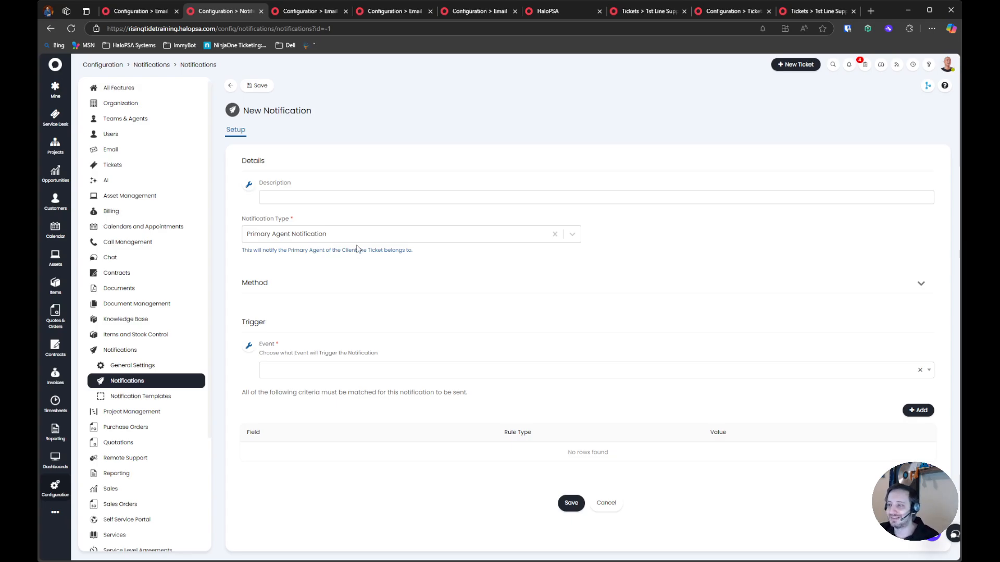
# Try Department Manager Notification and Notify All Agents as the notification type, reading the latter's description
pyautogui.click(357, 239)
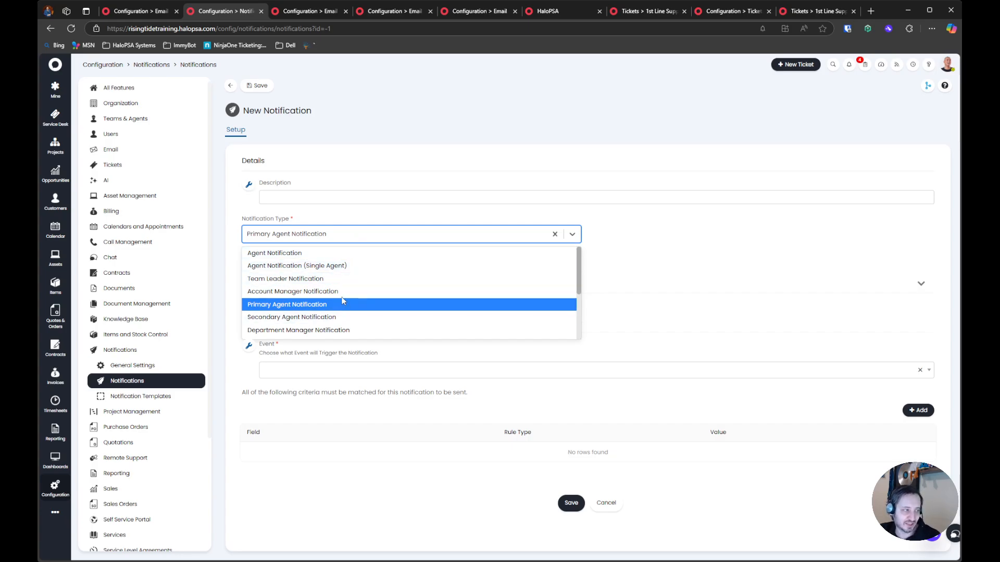
pyautogui.scroll(-1, 343, 323)
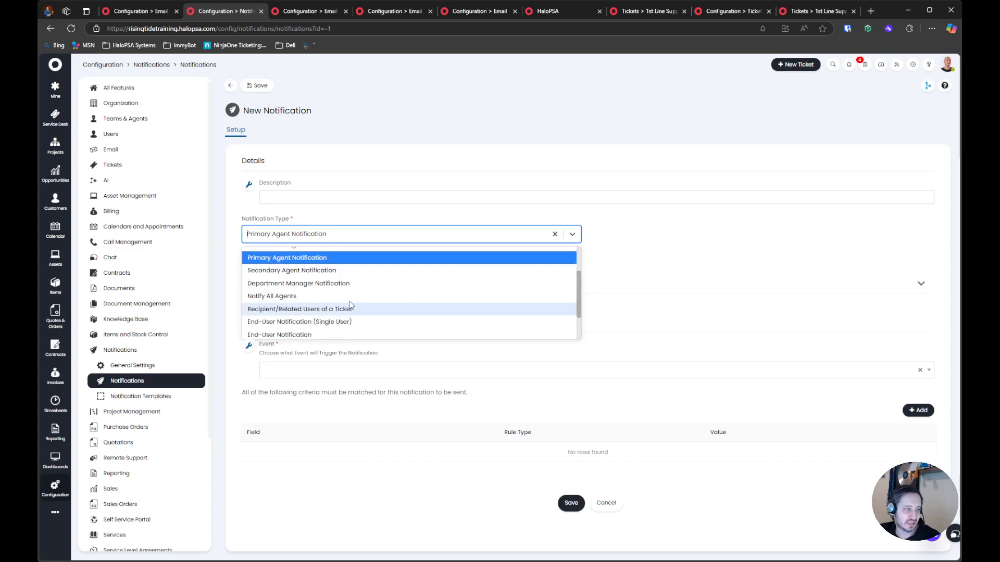
pyautogui.click(348, 283)
pyautogui.click(368, 232)
pyautogui.scroll(-2, 334, 291)
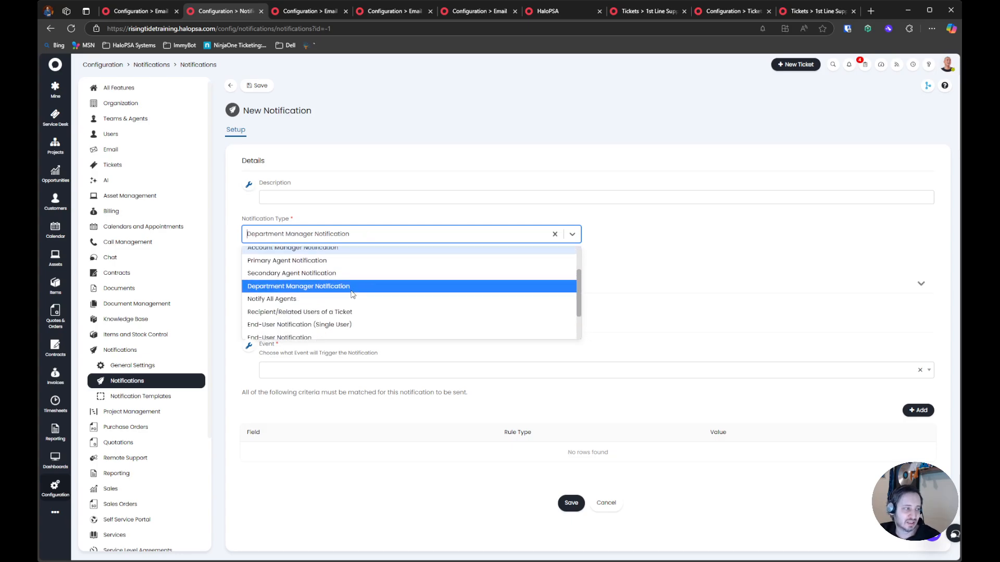
pyautogui.click(314, 296)
pyautogui.moveTo(263, 251); pyautogui.dragTo(358, 253)
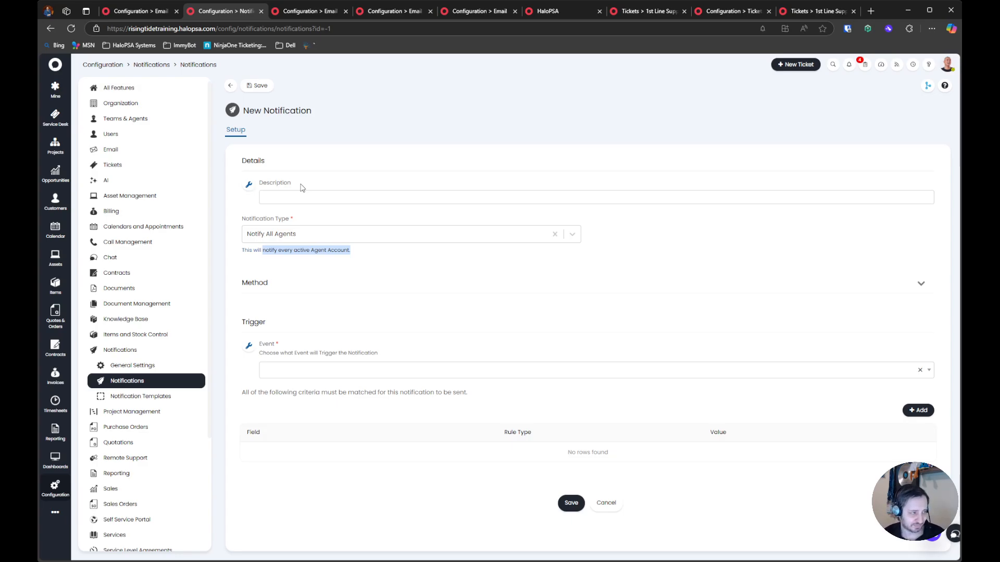
# Review the remaining recipient types and set the notification type to Fixed Email Notification
pyautogui.click(359, 234)
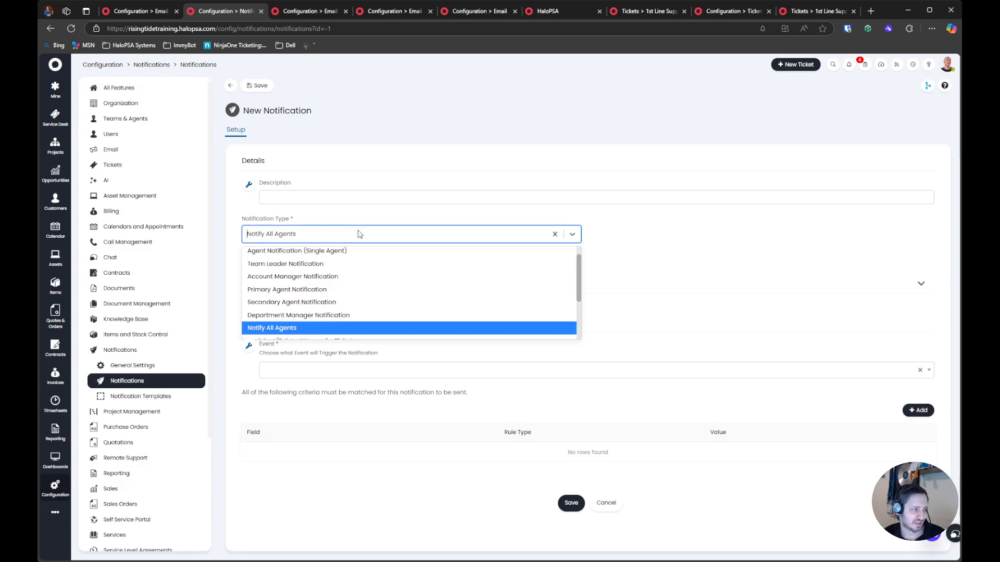
pyautogui.scroll(-3, 371, 251)
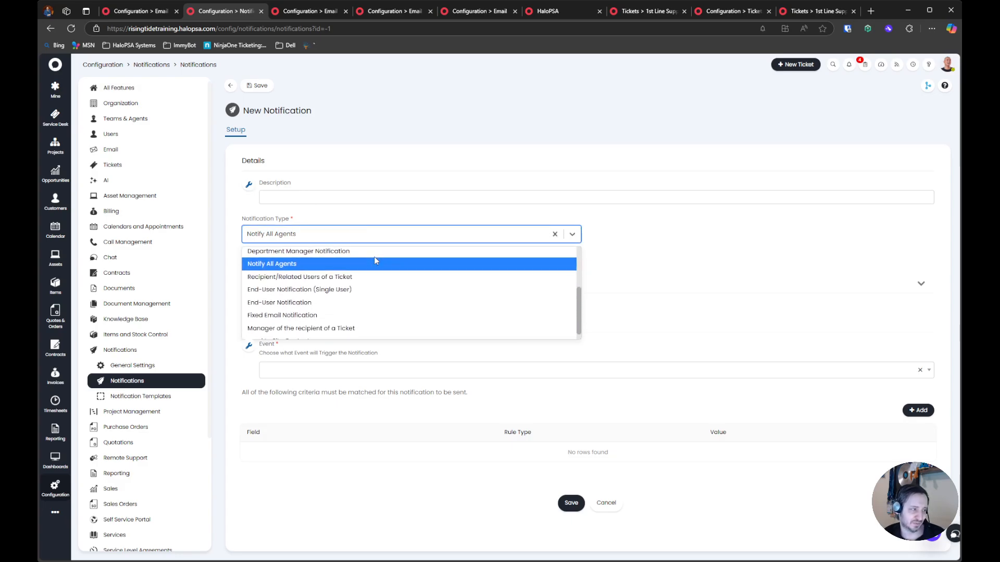
pyautogui.scroll(-1, 375, 260)
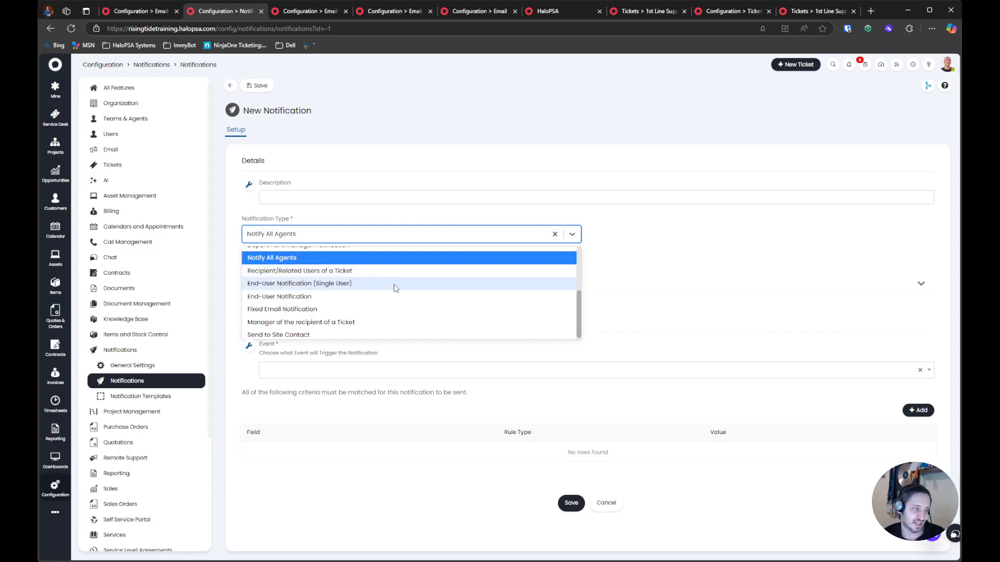
pyautogui.click(394, 313)
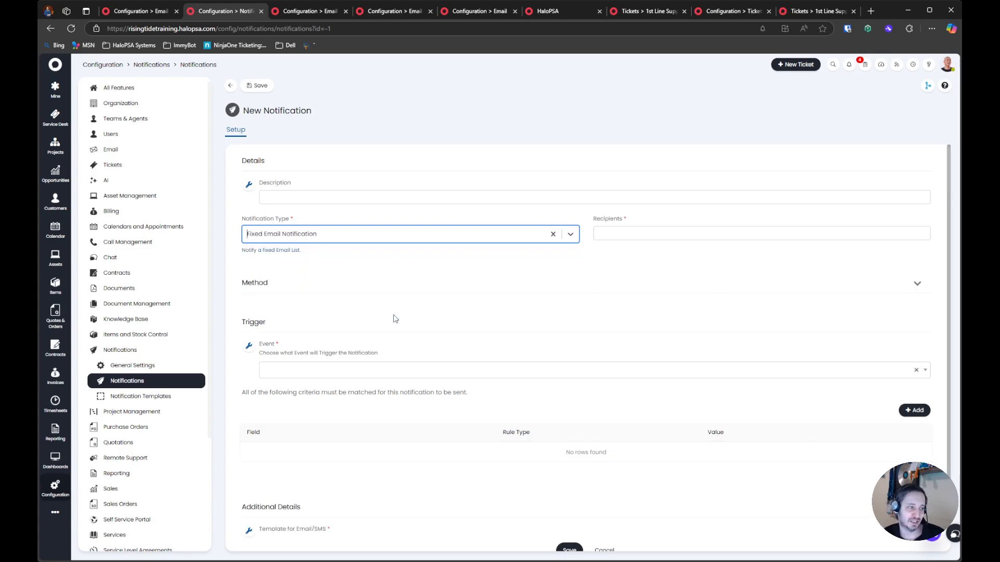
# Set the notification type to "Manager of the recipient of a Ticket"
pyautogui.click(417, 238)
pyautogui.scroll(-2, 419, 253)
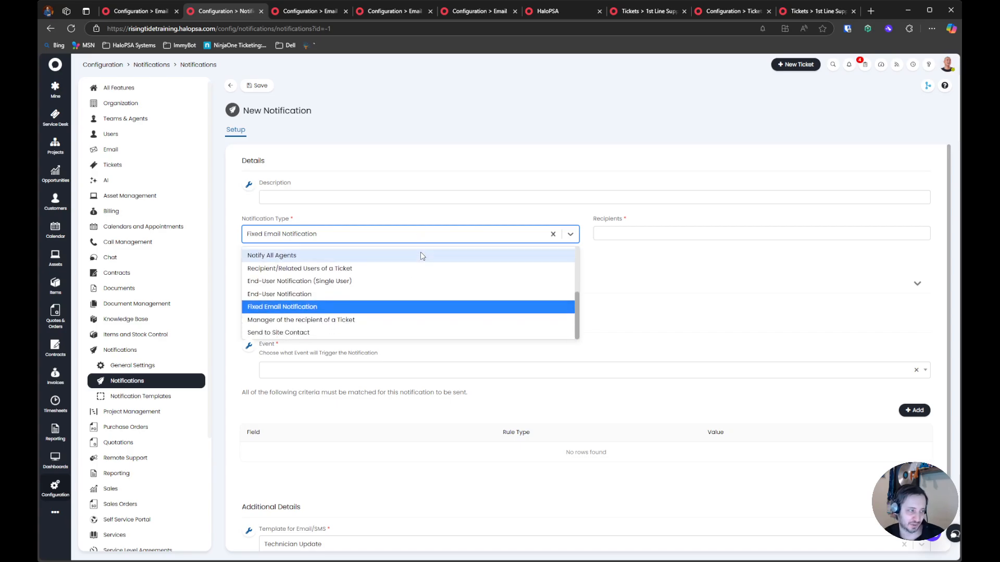
pyautogui.click(426, 321)
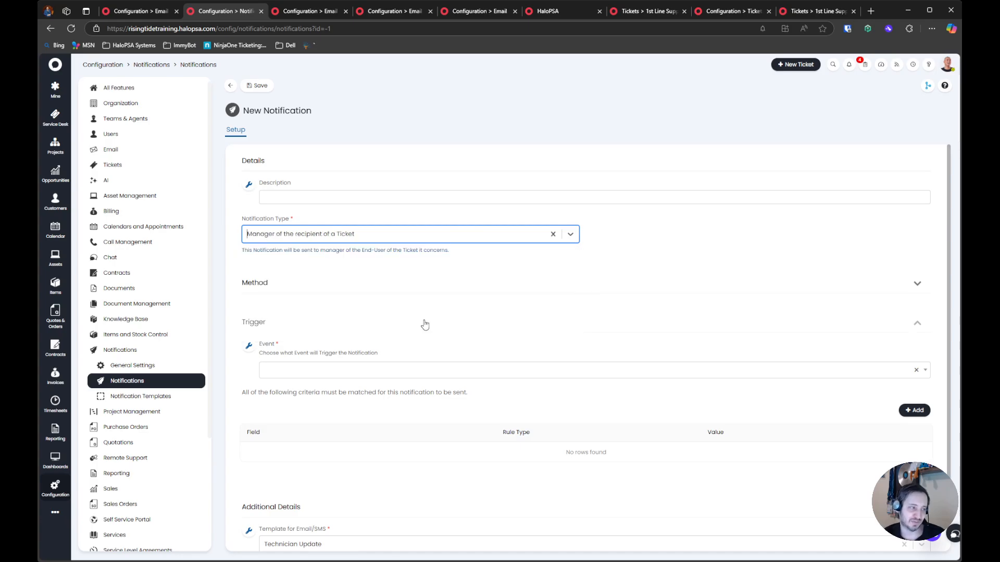
# Try Send to Site Contact as the notification type with filtering on site contact type, then leave the new notification unsaved
pyautogui.click(412, 242)
pyautogui.scroll(-1, 424, 272)
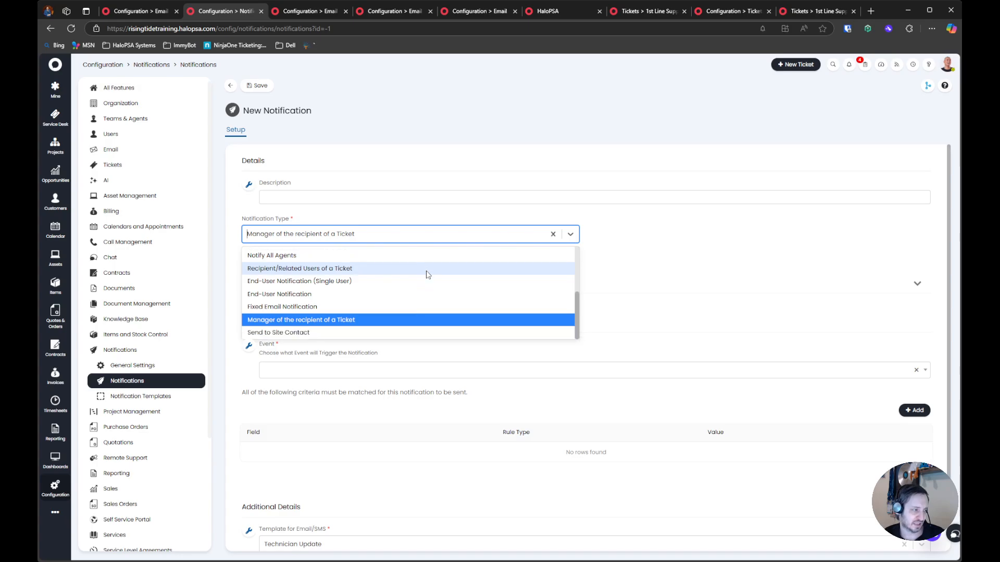
pyautogui.click(435, 331)
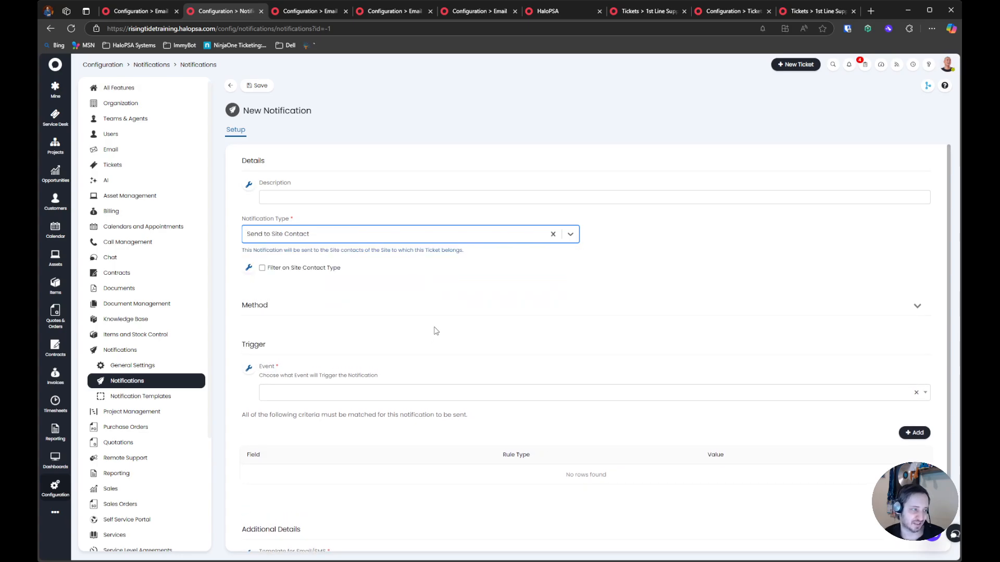
pyautogui.click(315, 269)
pyautogui.click(330, 303)
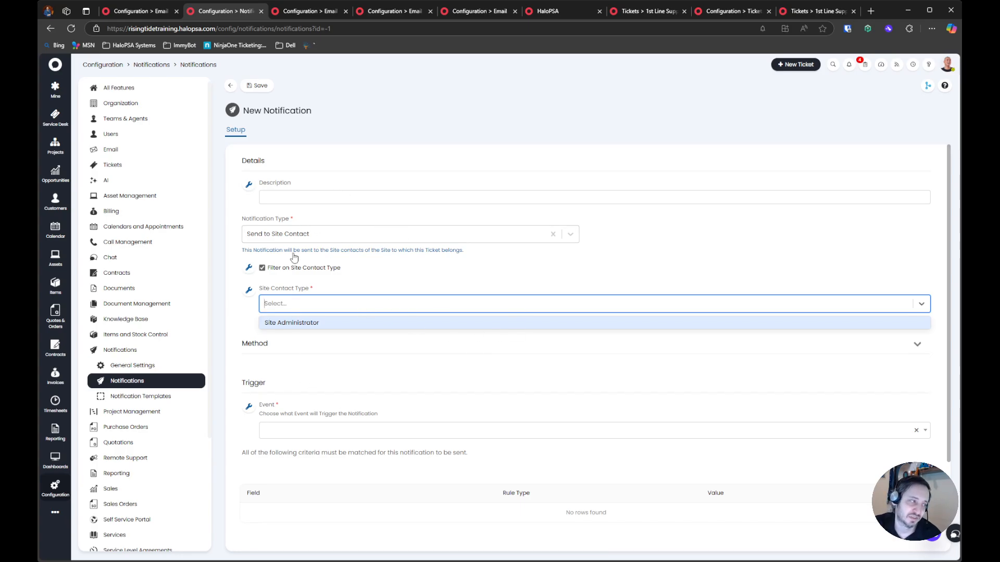
pyautogui.click(230, 85)
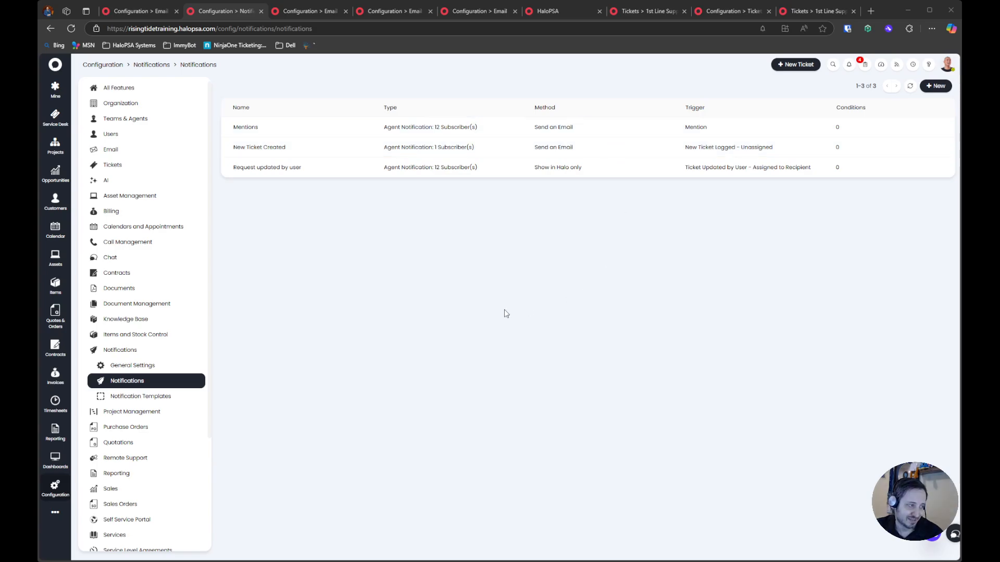
# Open the general settings for Calendars and Appointments and review the appointment options
pyautogui.click(144, 350)
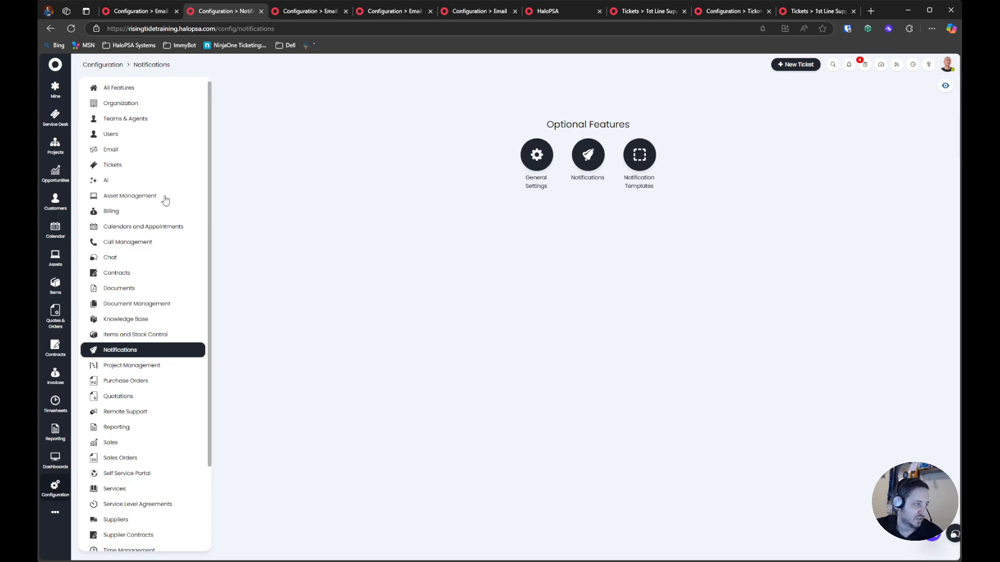
pyautogui.click(121, 228)
pyautogui.click(134, 243)
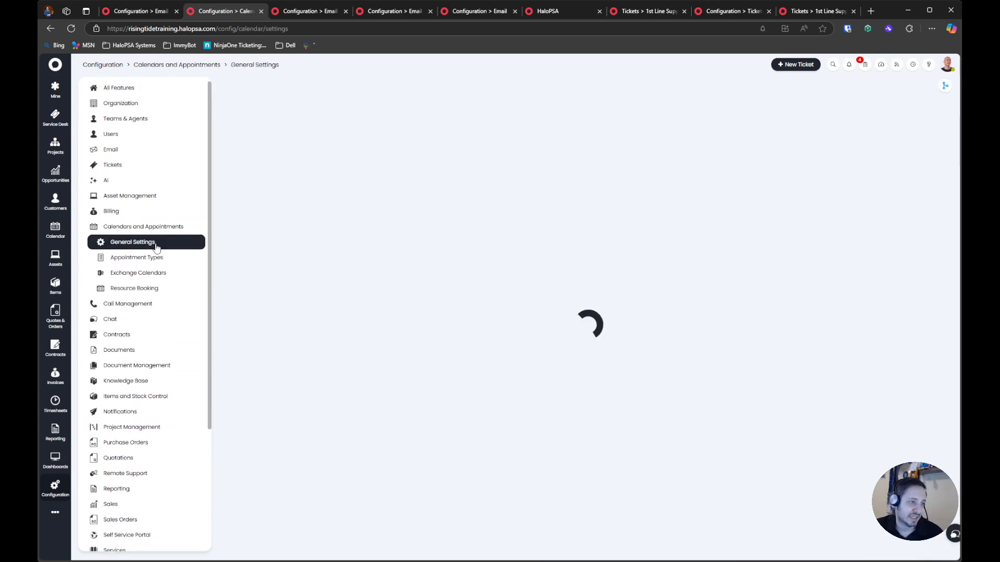
pyautogui.scroll(-15, 335, 344)
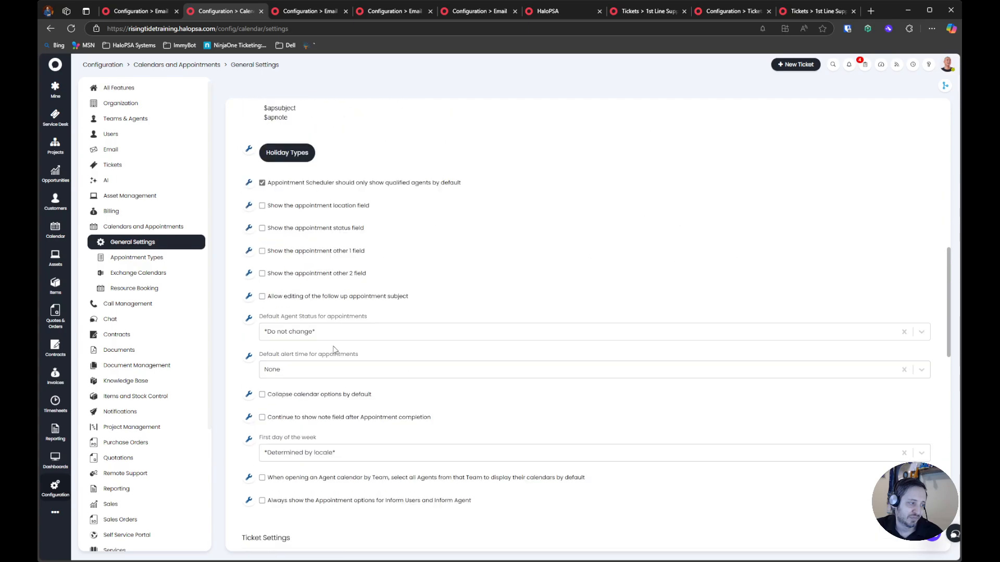
pyautogui.scroll(15, 335, 344)
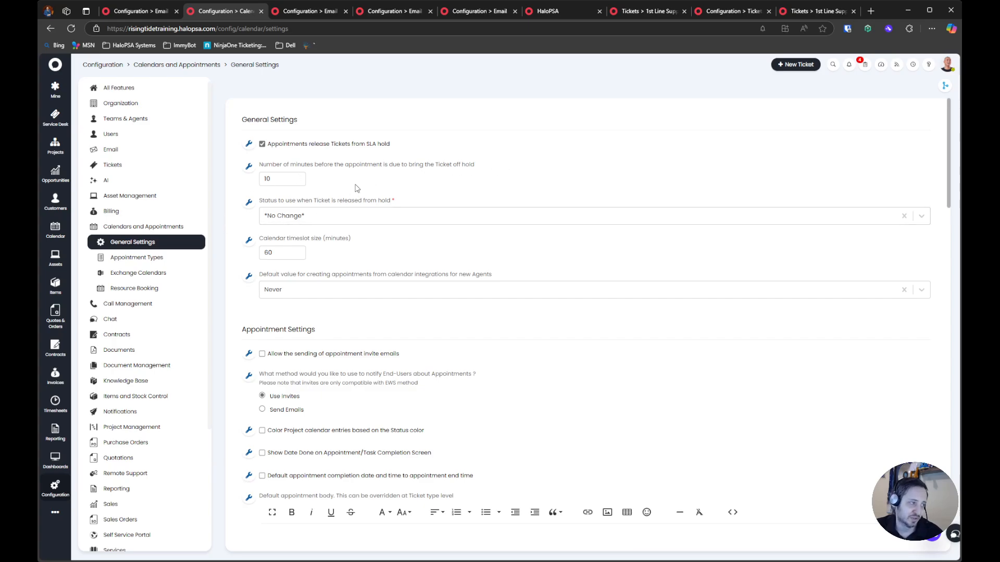
# Open the Exchange Calendars integration and review its connection method and Azure application details
pyautogui.click(128, 275)
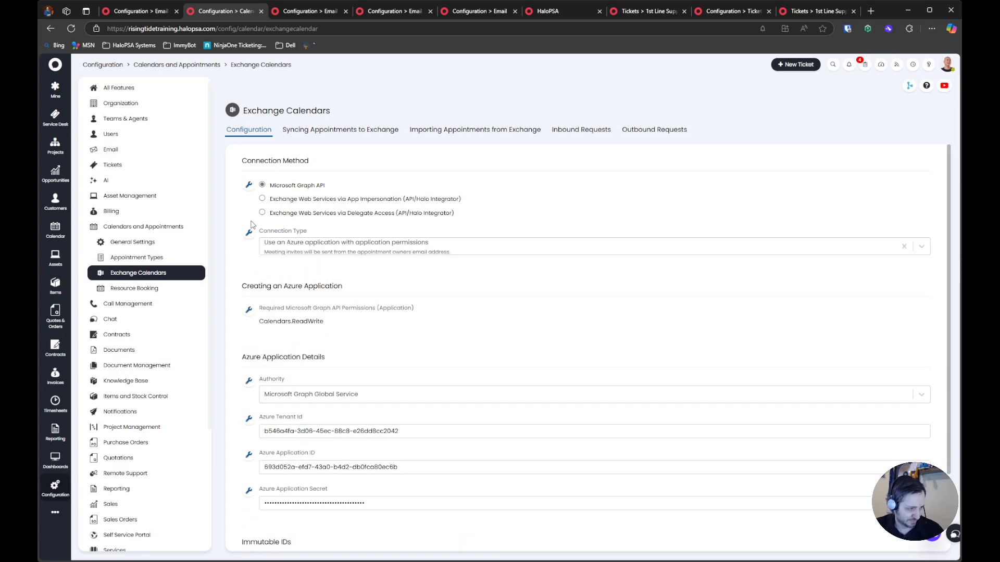
pyautogui.scroll(-3, 254, 236)
pyautogui.scroll(3, 255, 238)
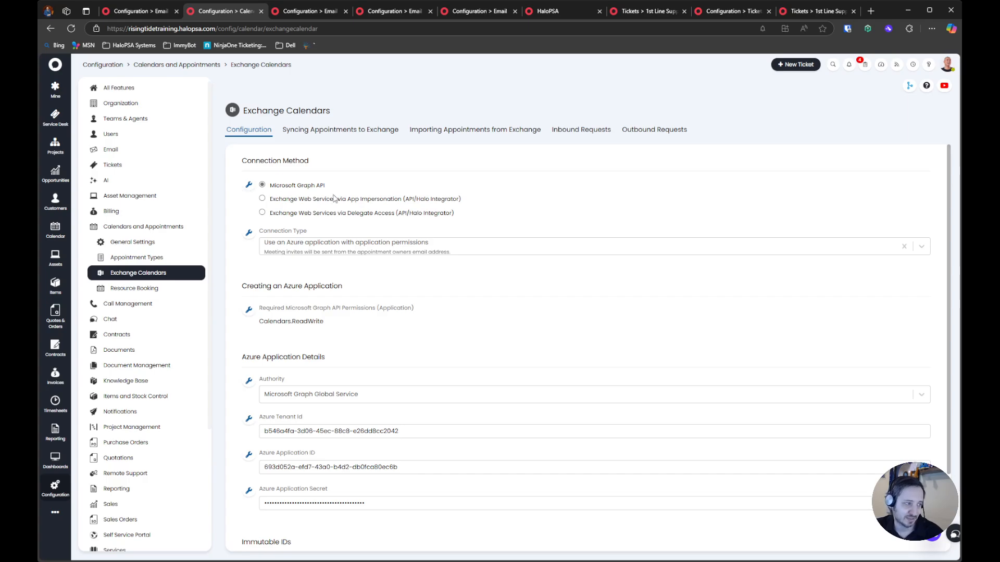
pyautogui.scroll(-3, 341, 339)
pyautogui.scroll(3, 308, 227)
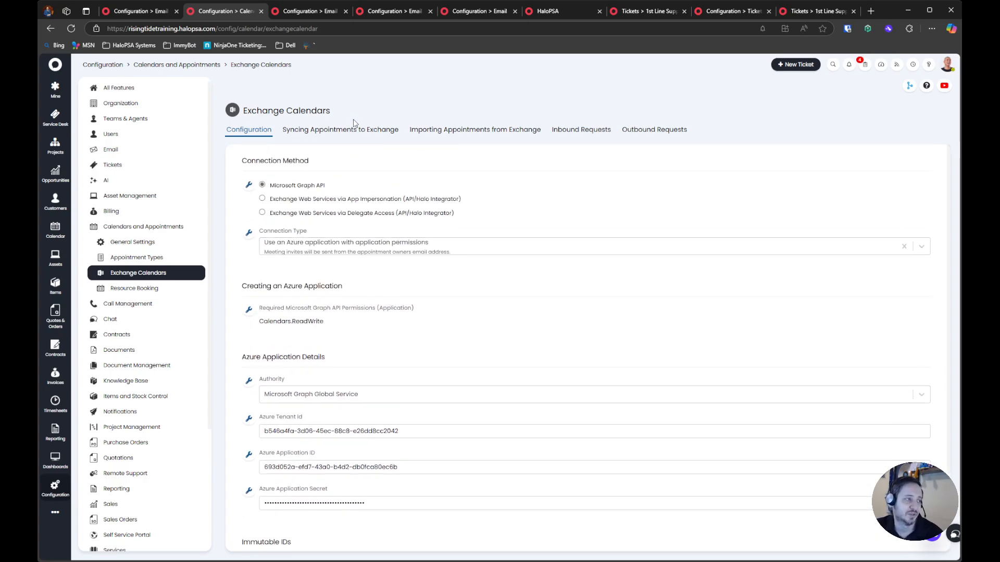
# Review the options for syncing appointments to Exchange and try to import appointments from Exchange
pyautogui.click(343, 129)
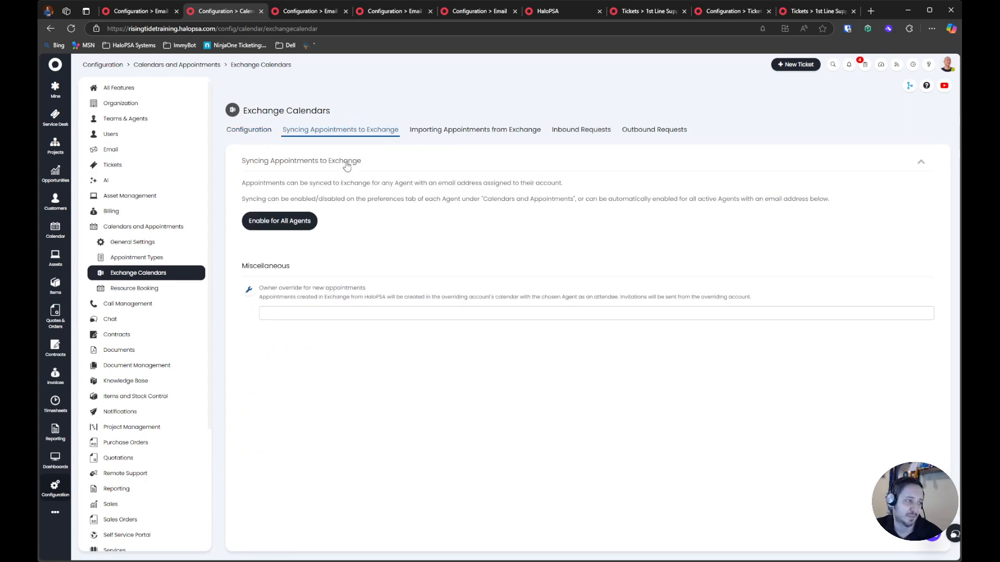
pyautogui.click(449, 131)
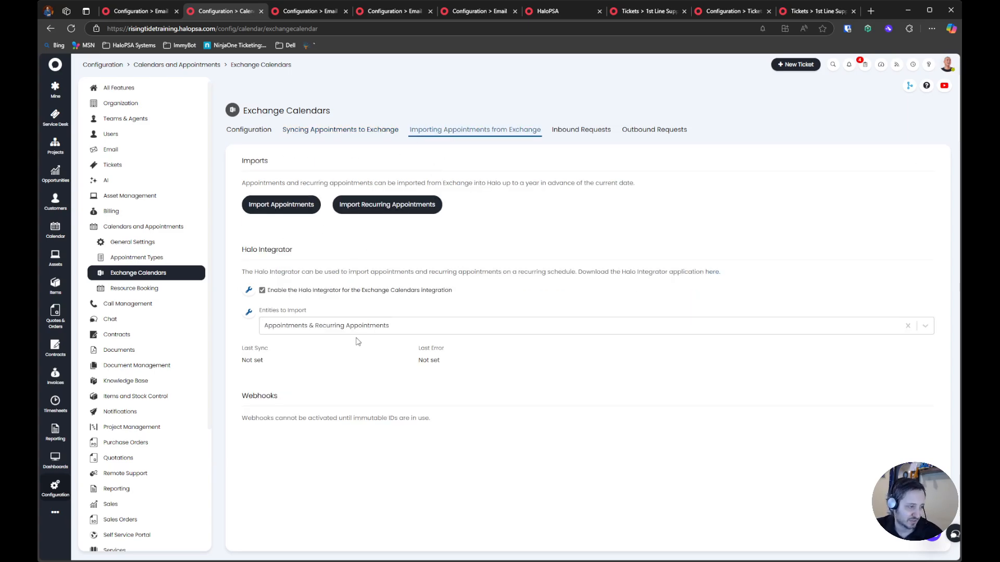
pyautogui.click(281, 204)
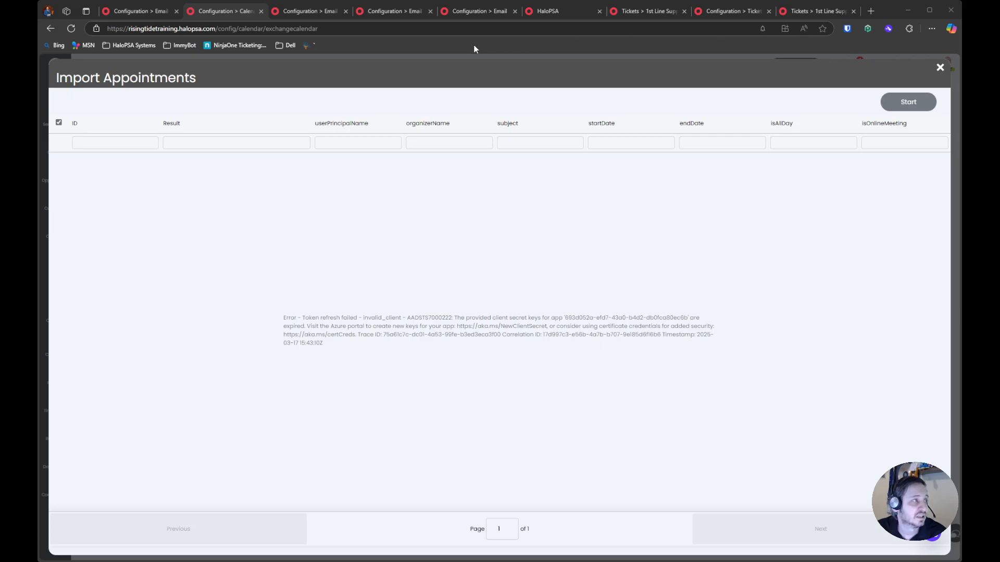
# Switch to the Microsoft Entra admin center and check the tenant's ID and primary domain
pyautogui.moveTo(301, 19); pyautogui.dragTo(299, 15)
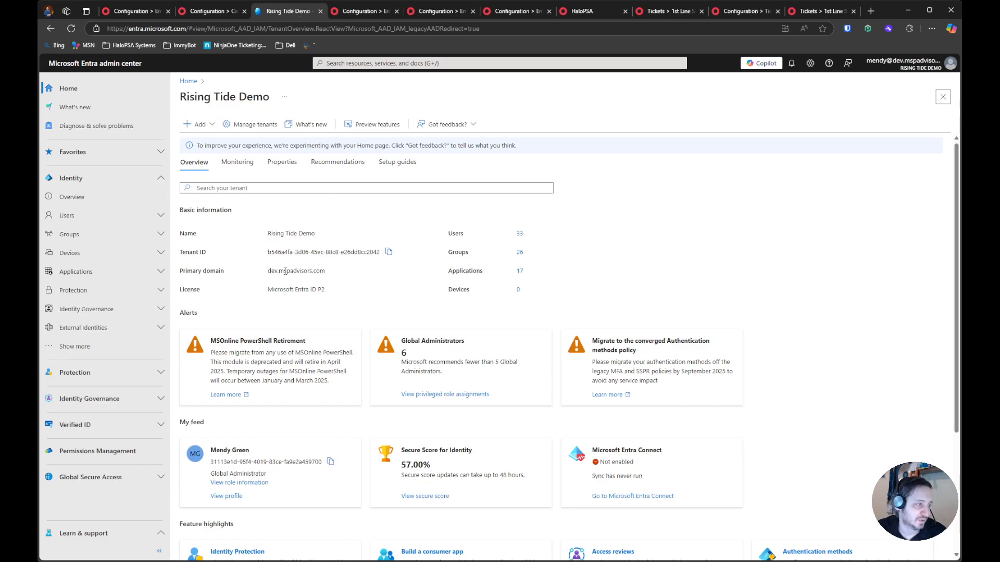
pyautogui.moveTo(267, 271); pyautogui.dragTo(356, 285)
pyautogui.click(278, 244)
pyautogui.click(234, 14)
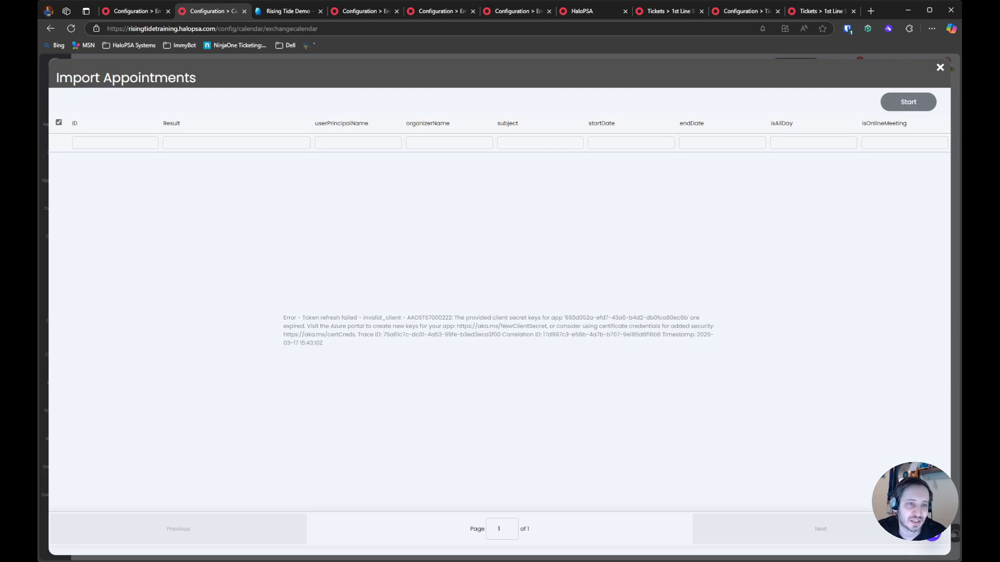
# Close the appointment import and copy the Azure Application ID from the Exchange Calendars configuration
pyautogui.click(939, 67)
pyautogui.click(248, 130)
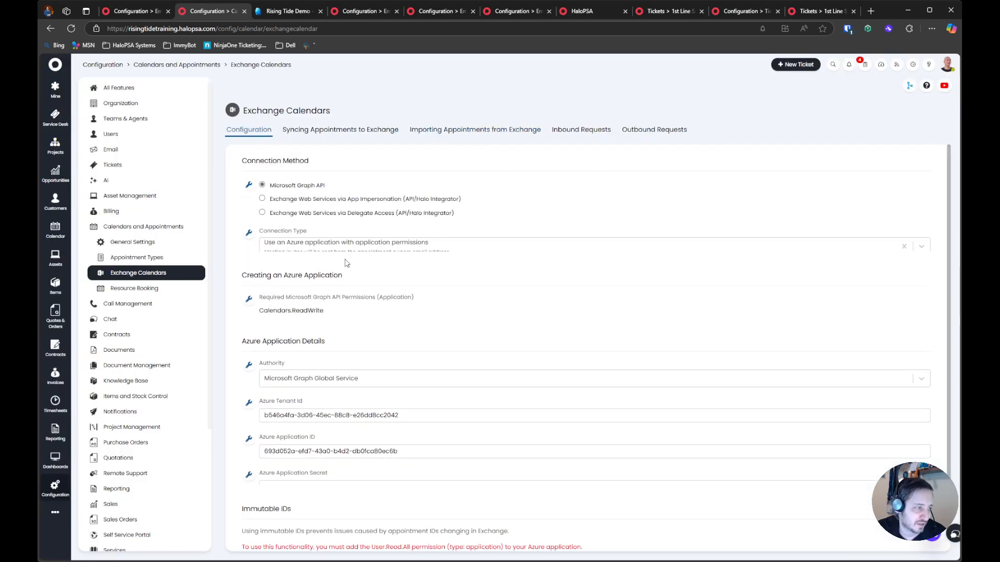
pyautogui.scroll(-2, 346, 391)
pyautogui.moveTo(423, 373); pyautogui.dragTo(294, 371)
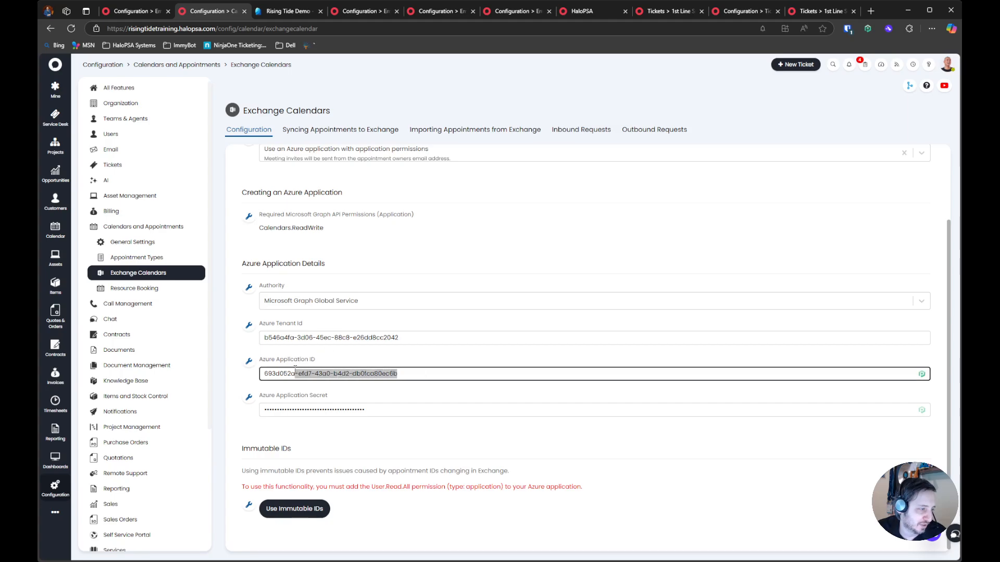
pyautogui.click(288, 11)
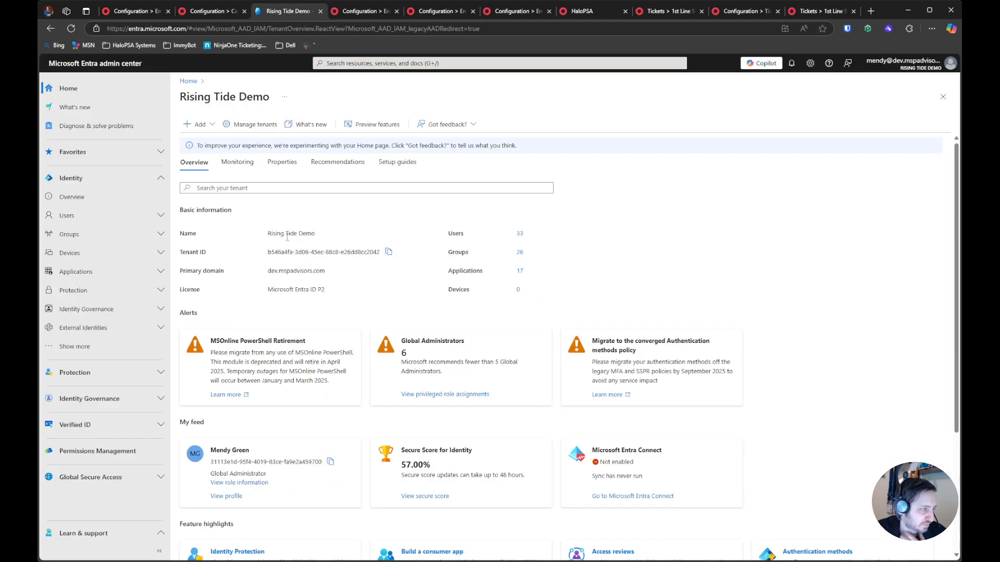
pyautogui.click(234, 11)
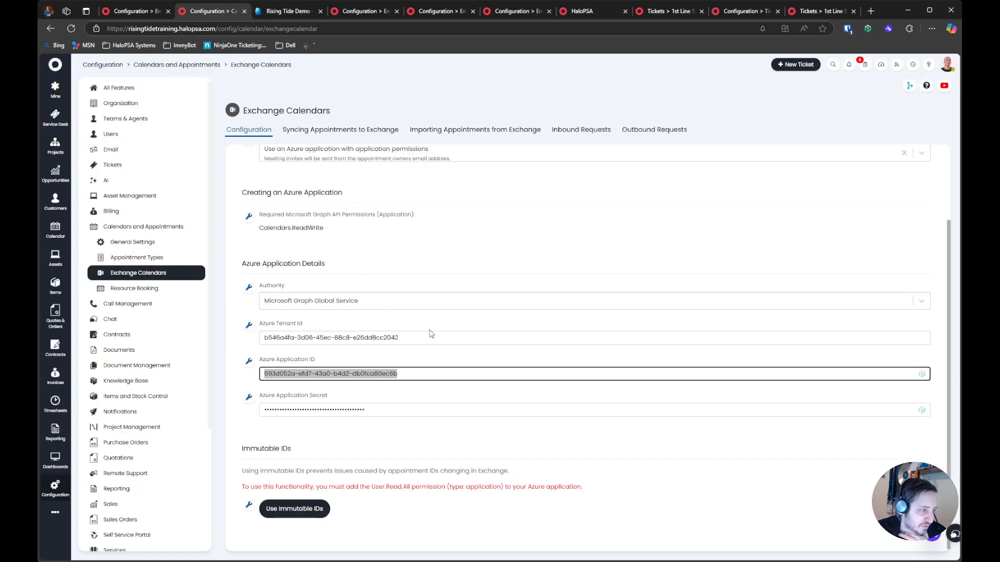
# In the Microsoft Entra admin center, find the app registration by the copied application ID and open it
pyautogui.click(299, 10)
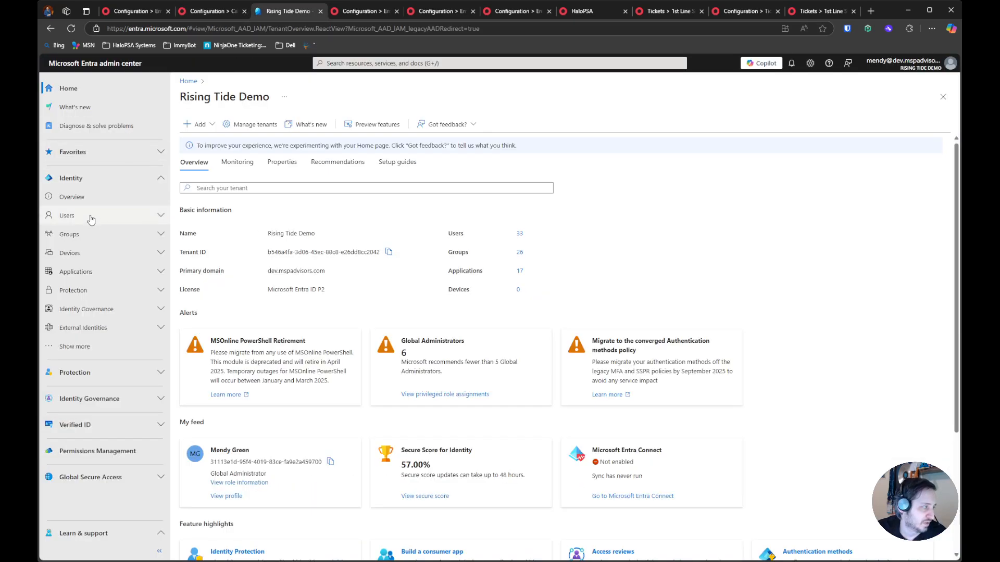
pyautogui.click(76, 271)
pyautogui.click(91, 310)
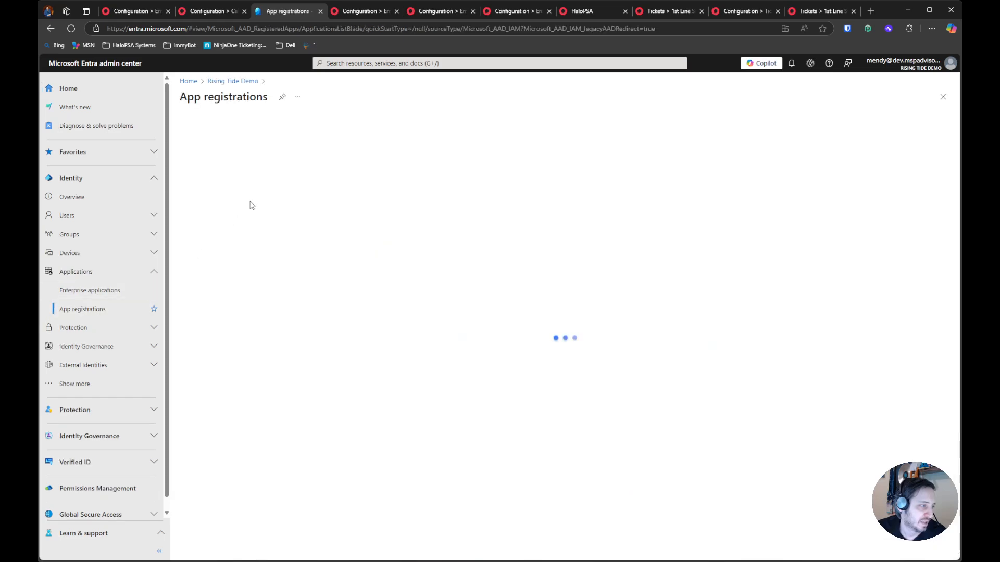
pyautogui.click(211, 193)
pyautogui.click(292, 214)
pyautogui.write('693d052a-efd7-43a0-b4d2-db0fca80ec6b')
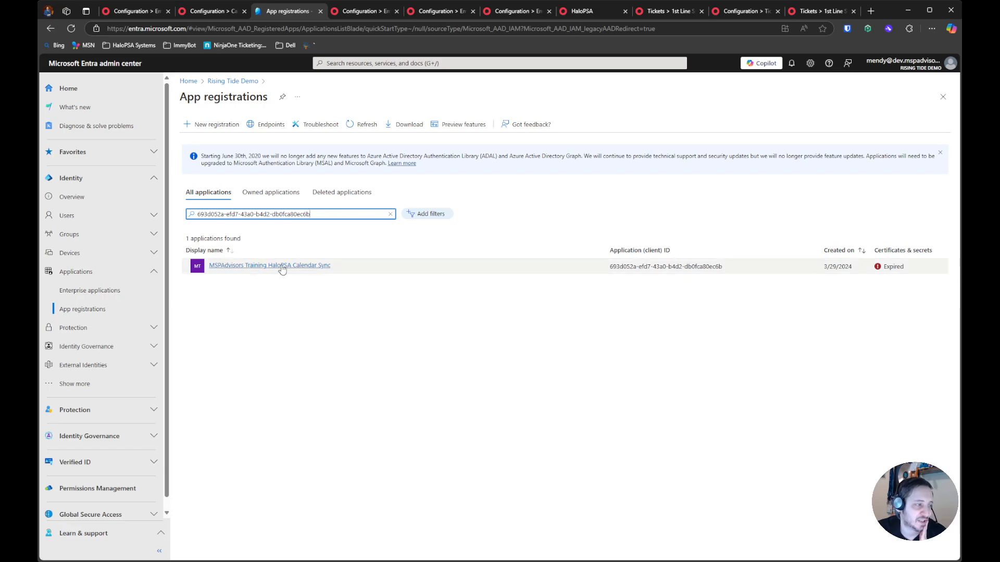
pyautogui.click(282, 267)
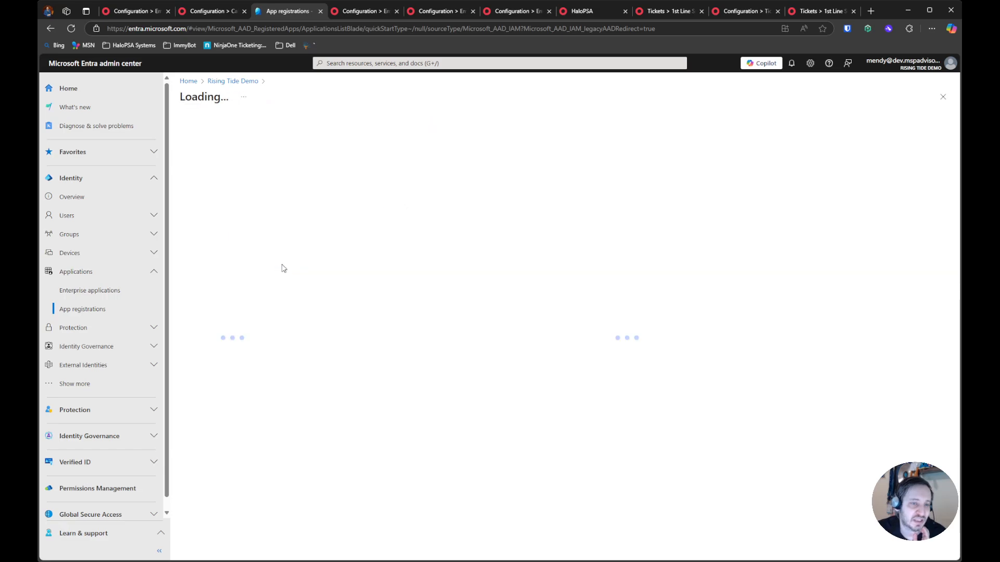
# Delete the expired client secret of the MSPAdvisors Training HaloPSA Calendar Sync application
pyautogui.click(225, 253)
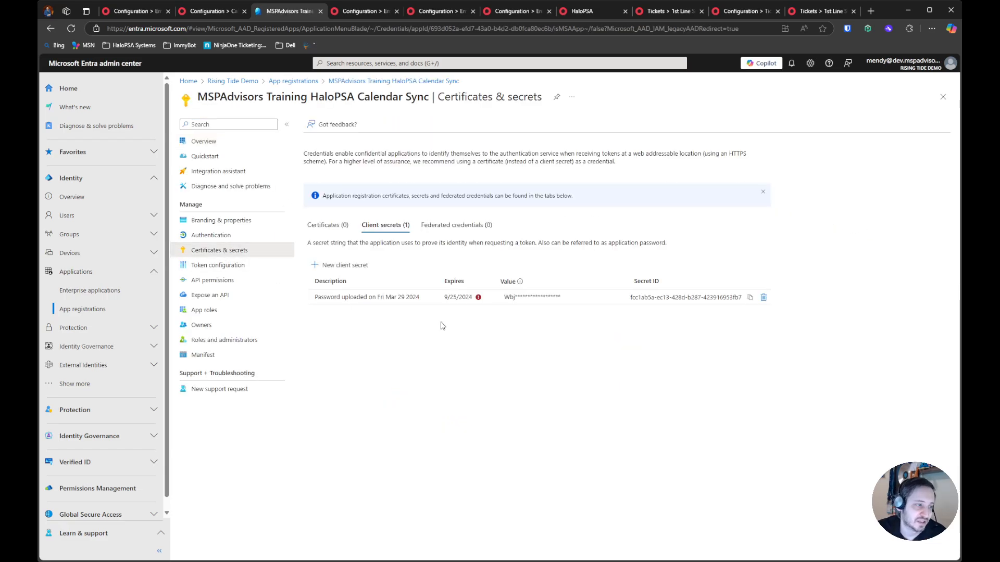
pyautogui.click(762, 299)
pyautogui.click(327, 175)
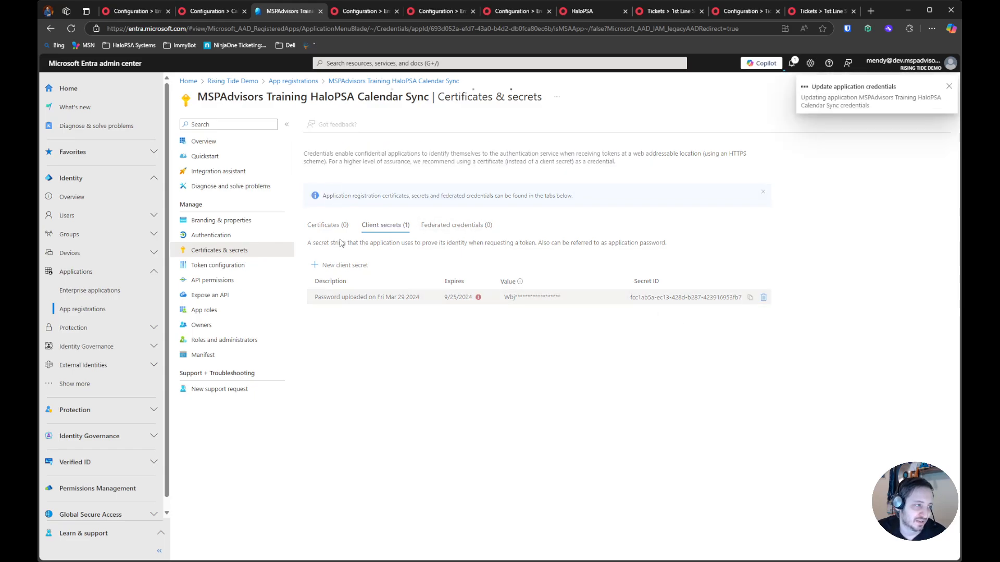
# Create a new client secret for the calendar sync application and copy its value
pyautogui.click(343, 265)
pyautogui.click(925, 129)
pyautogui.click(780, 290)
pyautogui.click(719, 545)
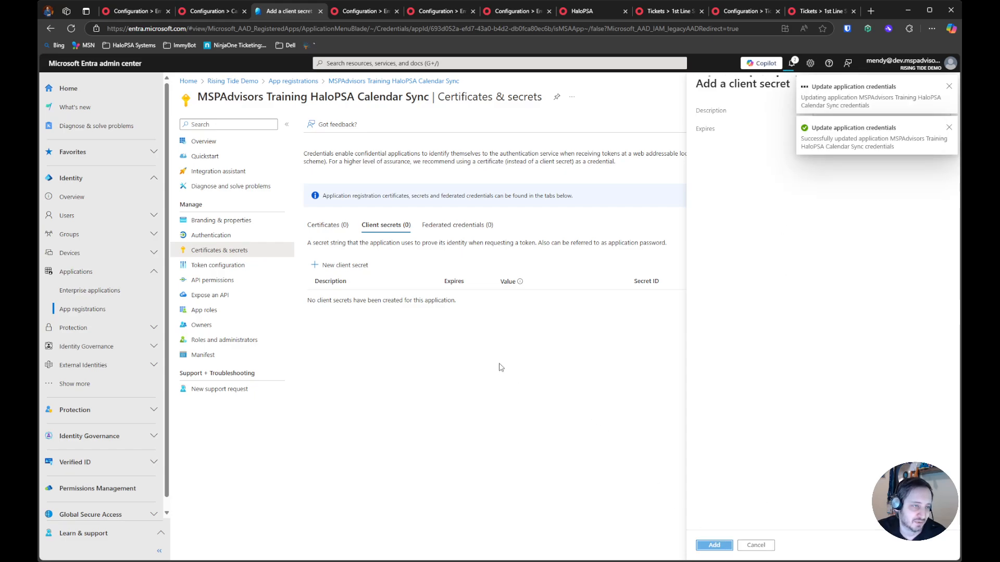
pyautogui.click(620, 324)
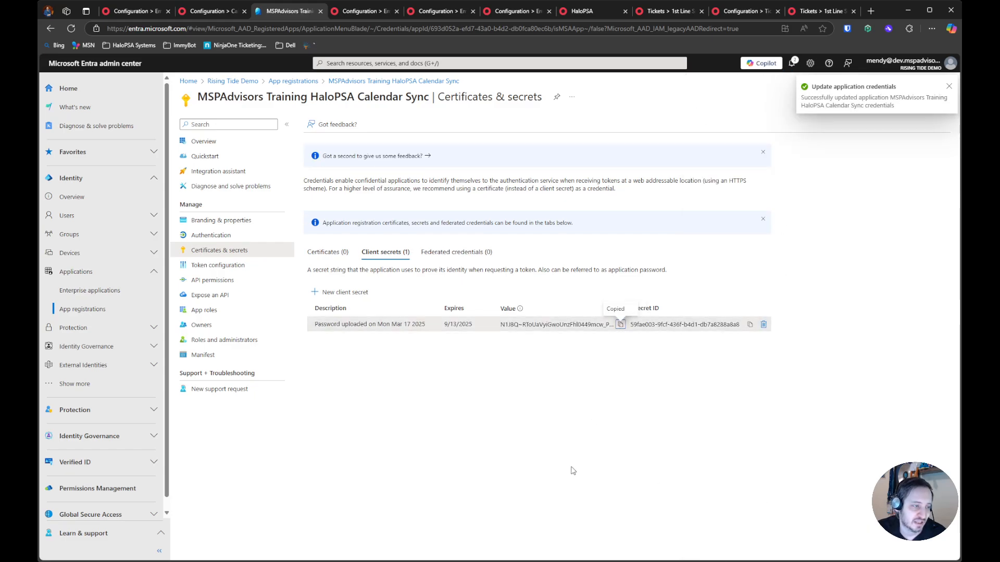
# Switch back to HaloPSA and replace the Azure Application Secret with the copied client secret
pyautogui.click(215, 12)
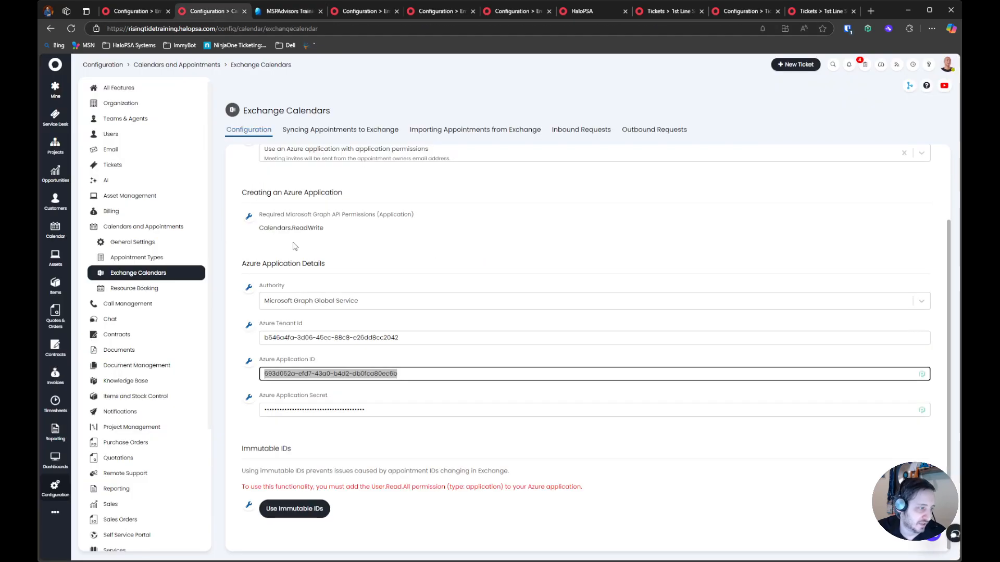
pyautogui.click(315, 409)
pyautogui.hotkey('ctrl', 'a')
pyautogui.hotkey('ctrl', 'v')
pyautogui.click(289, 432)
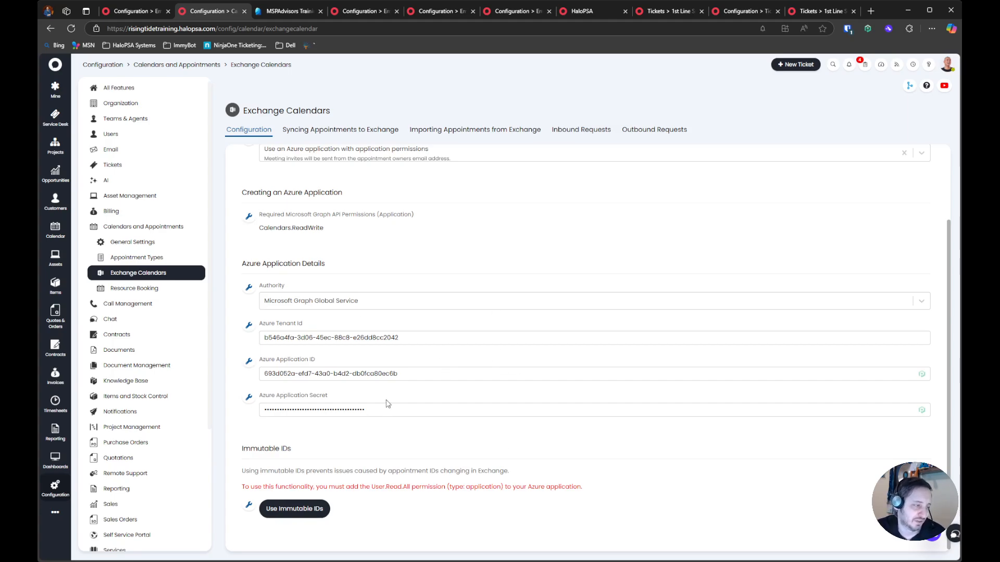
# Run the import of appointments from Exchange again
pyautogui.click(460, 135)
pyautogui.click(282, 203)
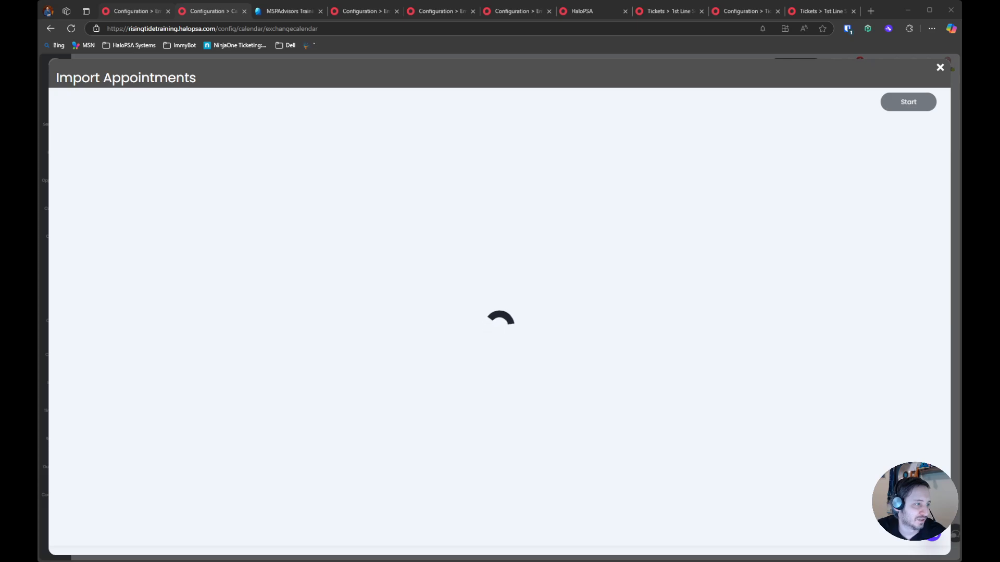
# Open the Exchange Calendars import options in the other HaloPSA configuration tab and read the Webhooks section
pyautogui.click(150, 11)
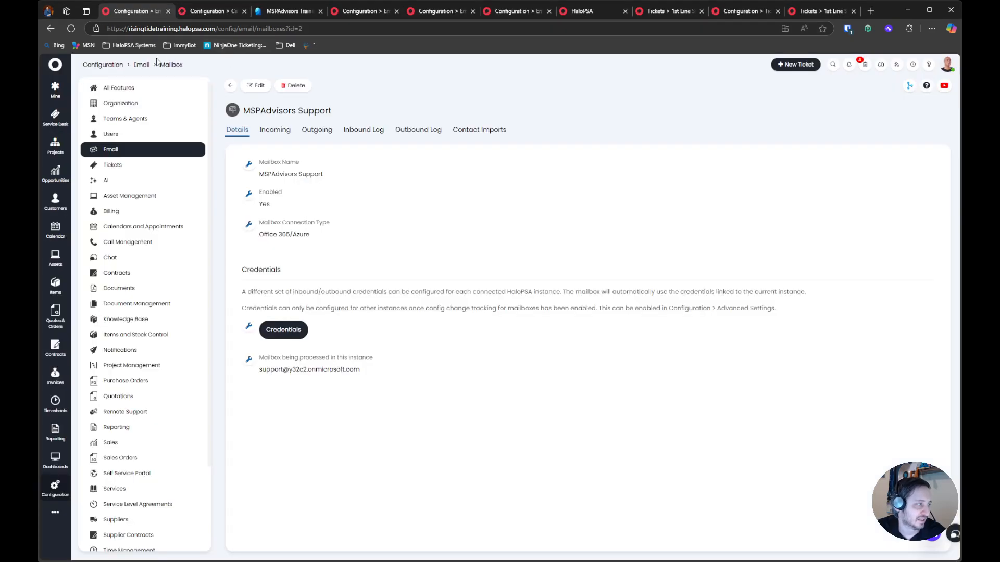
pyautogui.click(103, 64)
pyautogui.click(125, 230)
pyautogui.click(221, 14)
pyautogui.click(138, 12)
pyautogui.click(135, 273)
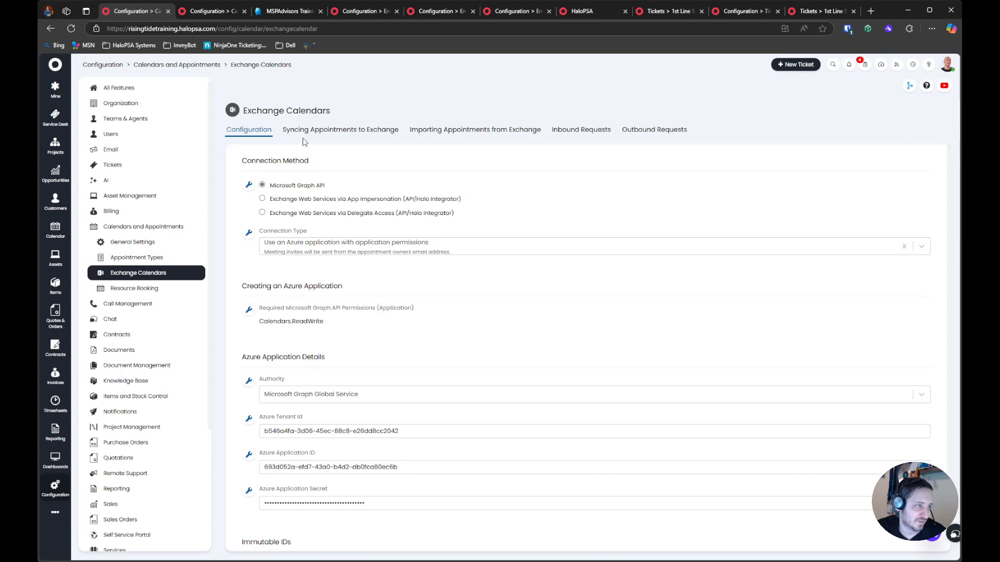
pyautogui.click(453, 130)
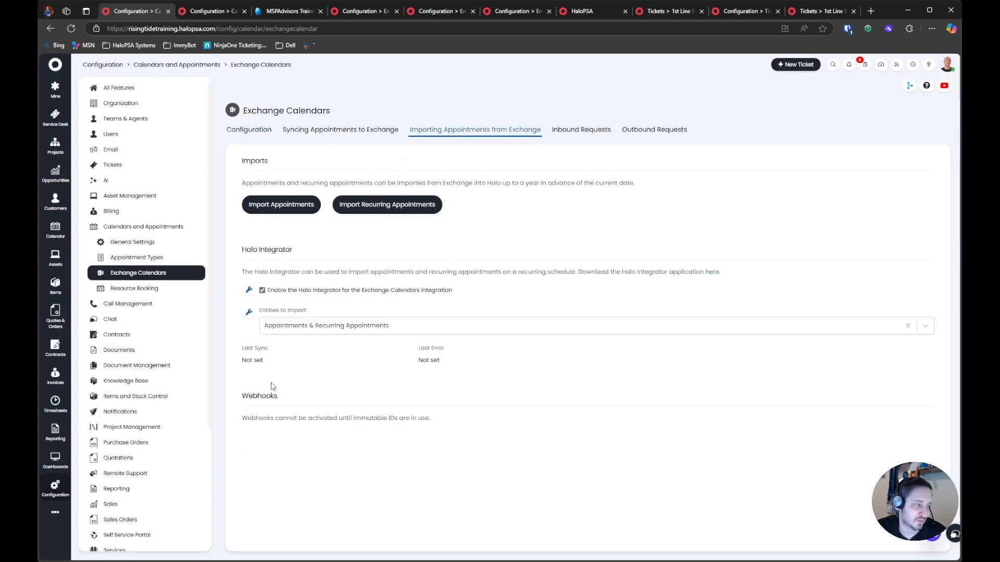
pyautogui.moveTo(235, 394); pyautogui.dragTo(488, 419)
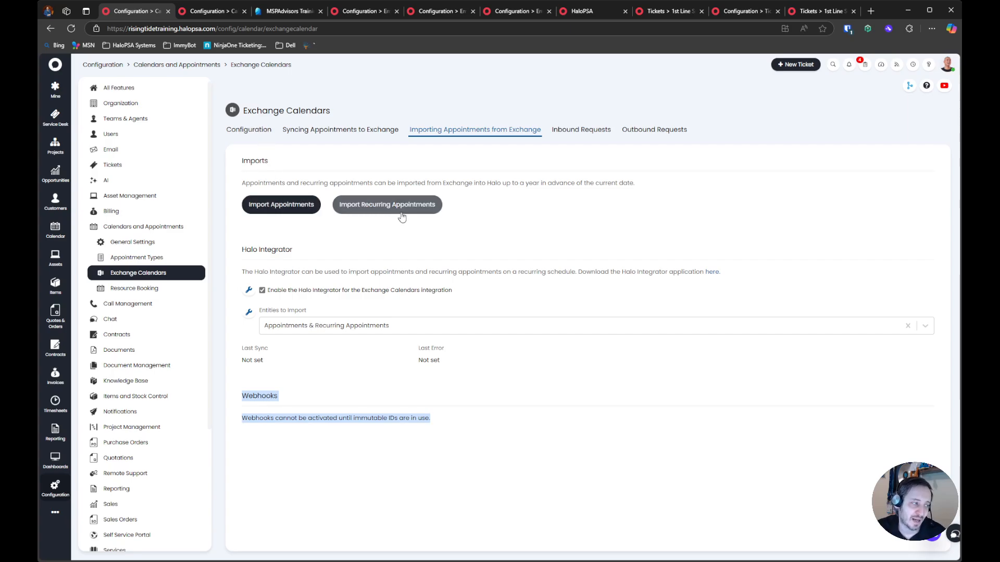
# Review the Halo Integrator import settings, and close the second Exchange Calendars tab along with its Import Appointments window
pyautogui.moveTo(239, 250); pyautogui.dragTo(492, 365)
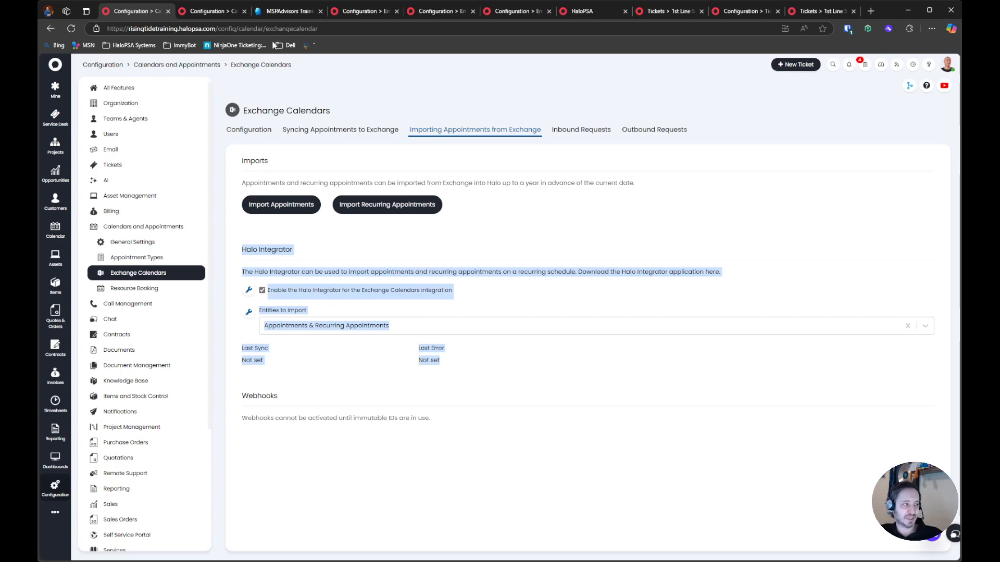
pyautogui.click(279, 363)
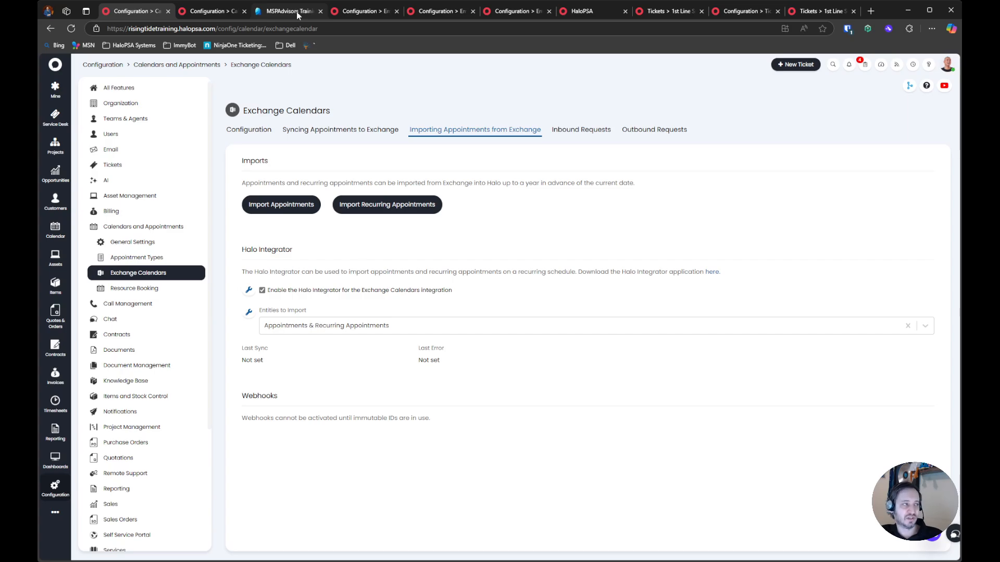
pyautogui.click(223, 12)
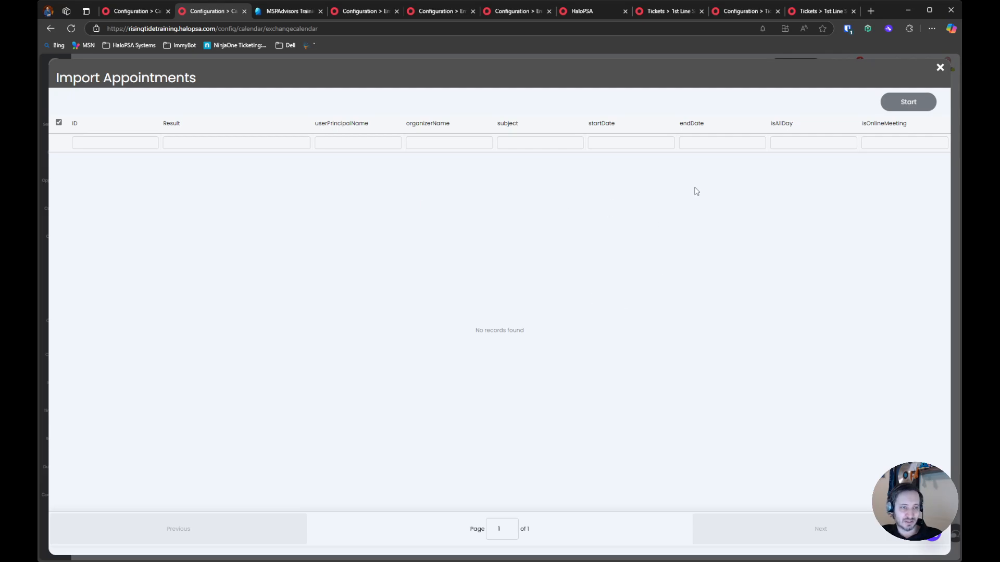
pyautogui.click(939, 68)
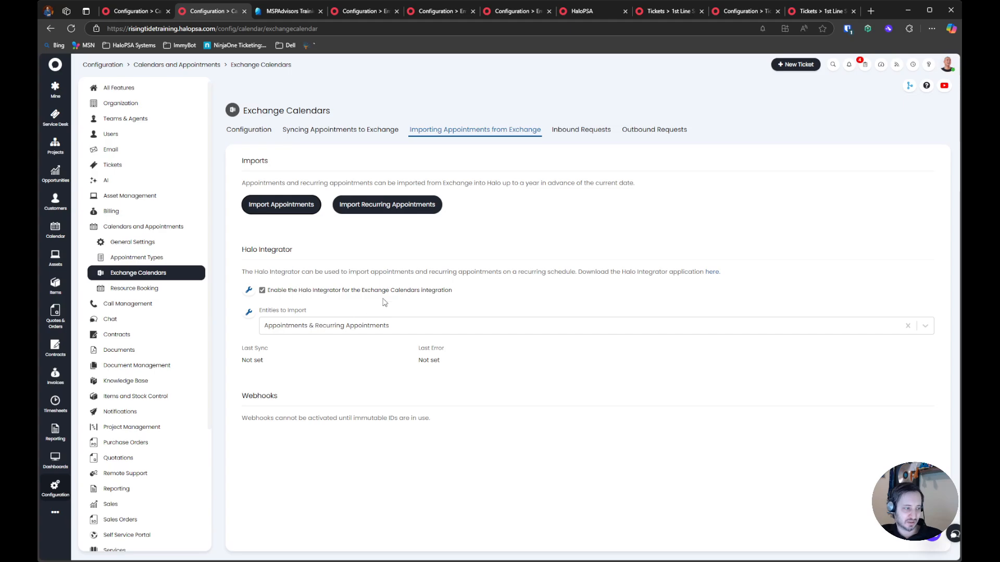
pyautogui.middleClick(198, 14)
pyautogui.click(125, 8)
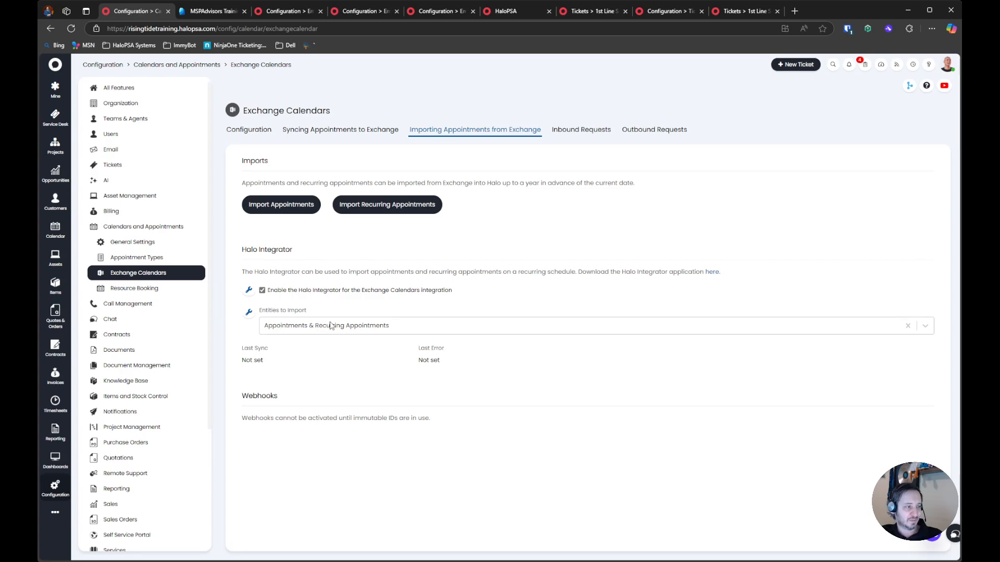
# Open the Exchange Calendars connection configuration and copy the User.Read.All permission name from the Immutable IDs section
pyautogui.click(249, 130)
pyautogui.scroll(-1, 353, 453)
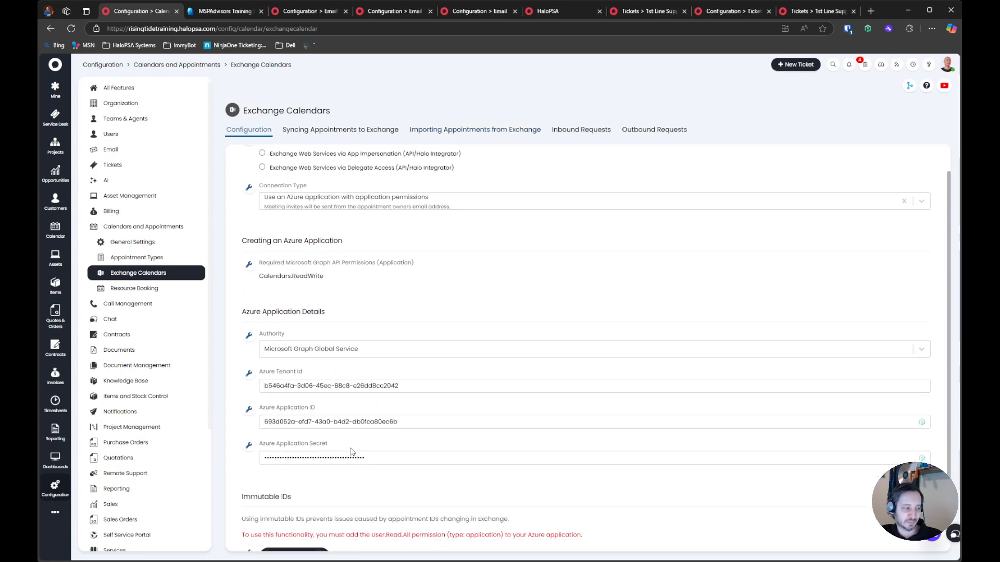
pyautogui.scroll(-1, 352, 453)
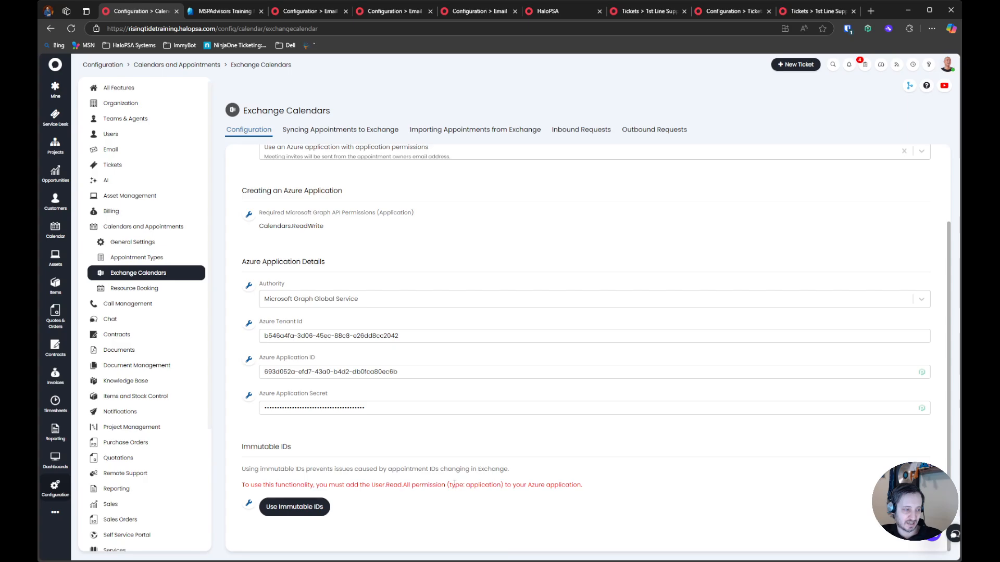
pyautogui.tripleClick(384, 484)
pyautogui.click(395, 483)
pyautogui.moveTo(371, 485); pyautogui.dragTo(410, 484)
# Switch to the Microsoft Entra admin center, add the Microsoft Graph application permission User.Read.All to the calendar sync app and grant admin consent
pyautogui.click(215, 11)
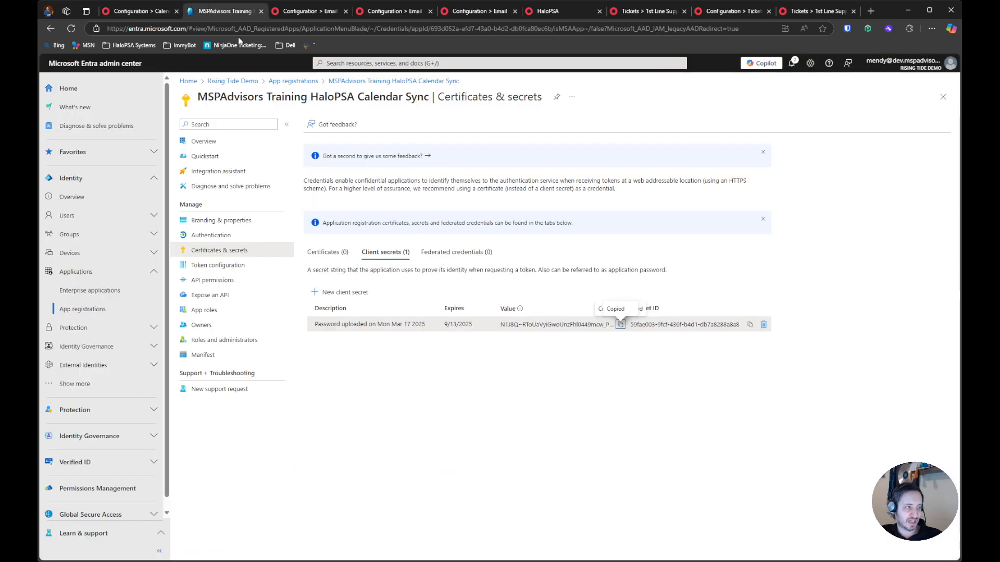
pyautogui.click(217, 265)
pyautogui.click(219, 280)
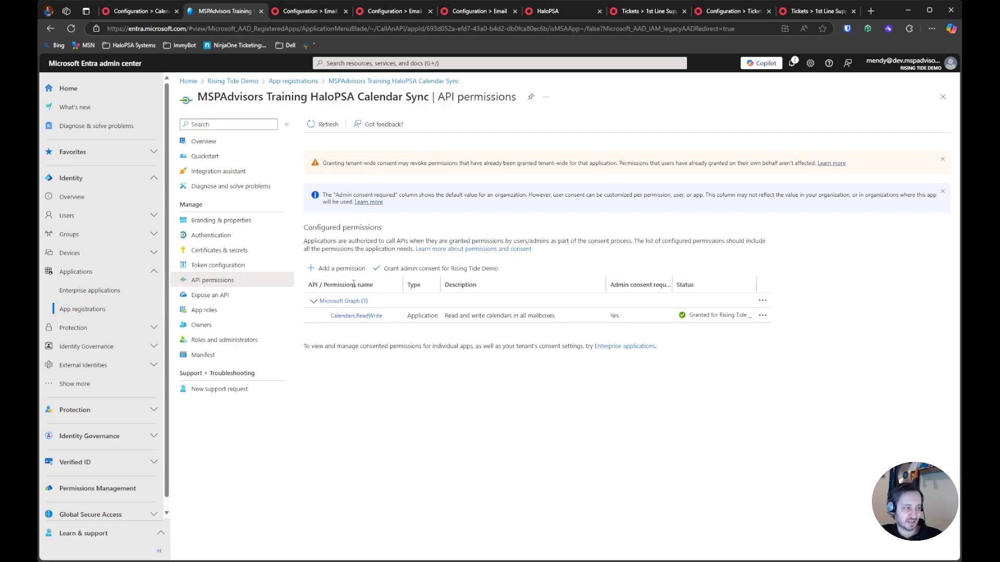
pyautogui.click(336, 268)
pyautogui.click(703, 230)
pyautogui.click(770, 177)
pyautogui.click(661, 223)
pyautogui.write('User.Read.All')
pyautogui.click(585, 281)
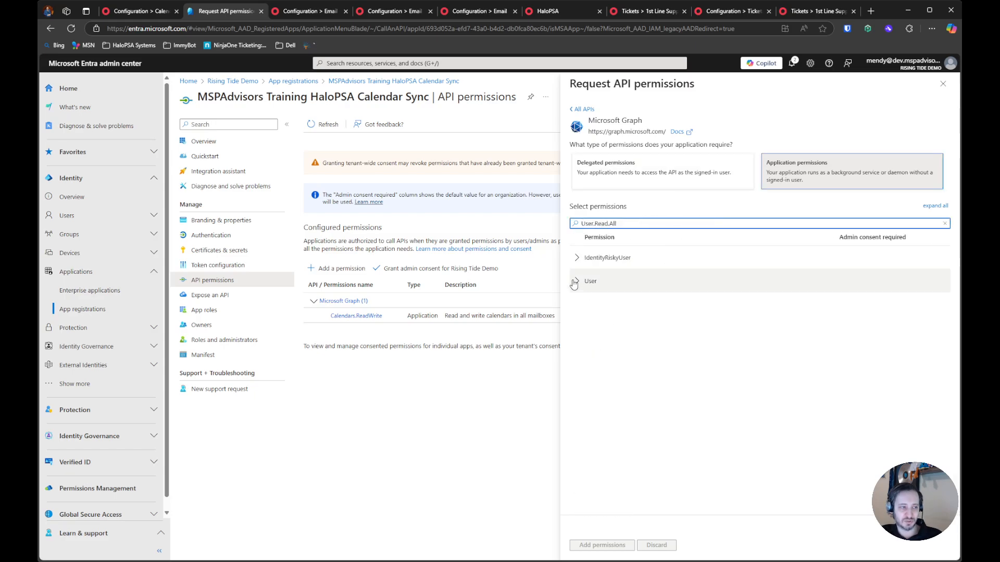
pyautogui.click(578, 305)
pyautogui.click(602, 544)
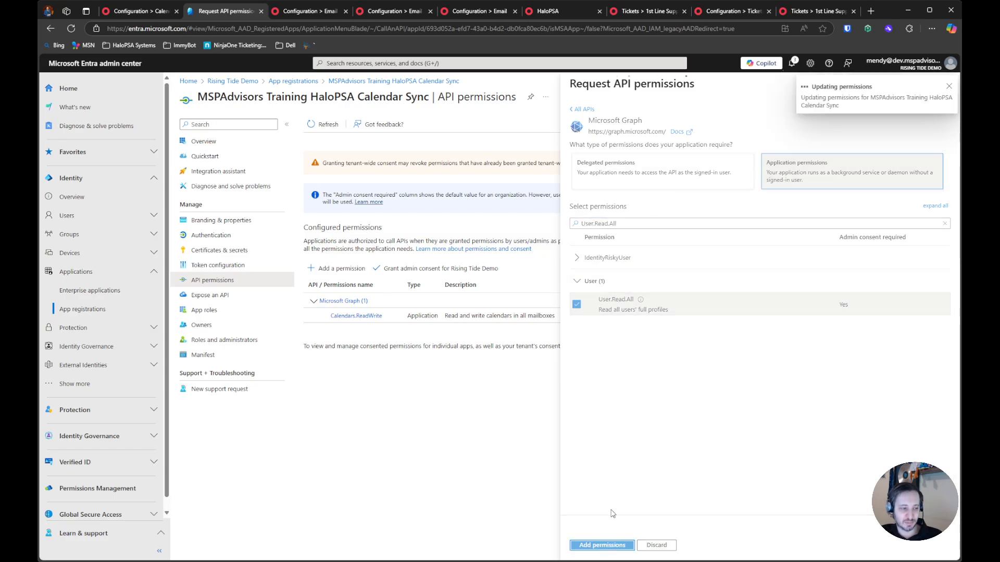
pyautogui.click(469, 292)
pyautogui.click(337, 185)
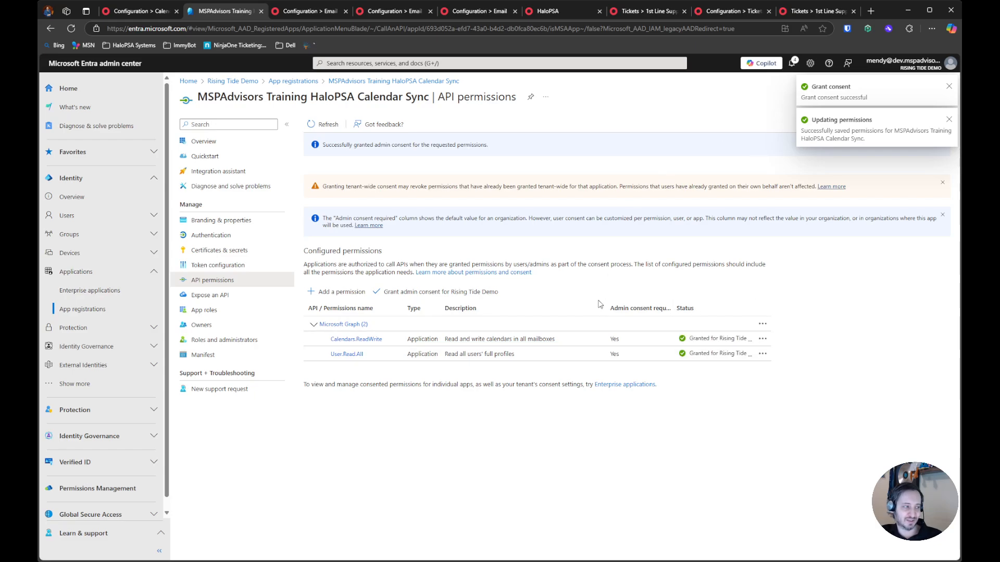
# Switch back to HaloPSA and turn on immutable IDs for Exchange Calendars, reading and accepting the irreversible change
pyautogui.click(153, 12)
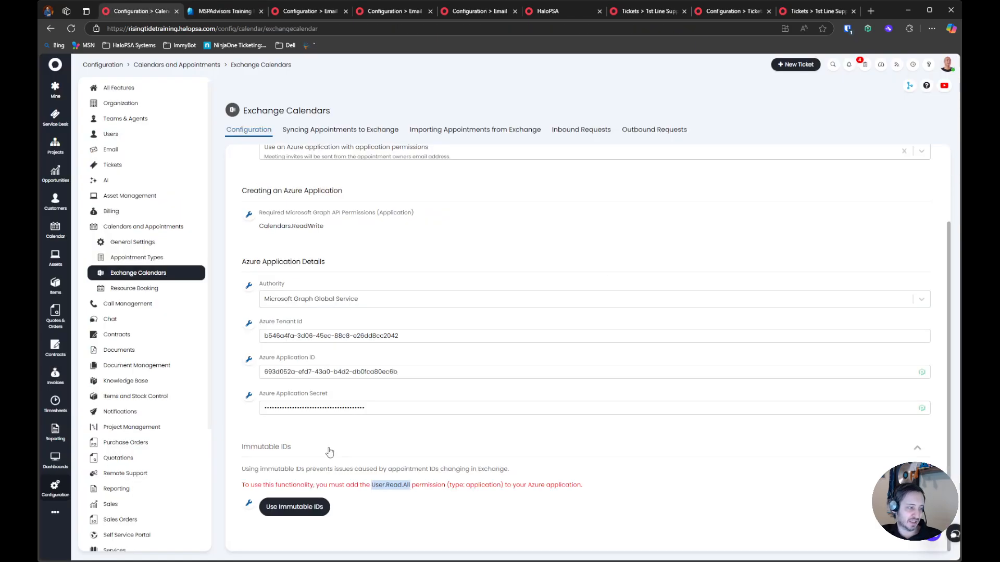
pyautogui.click(307, 509)
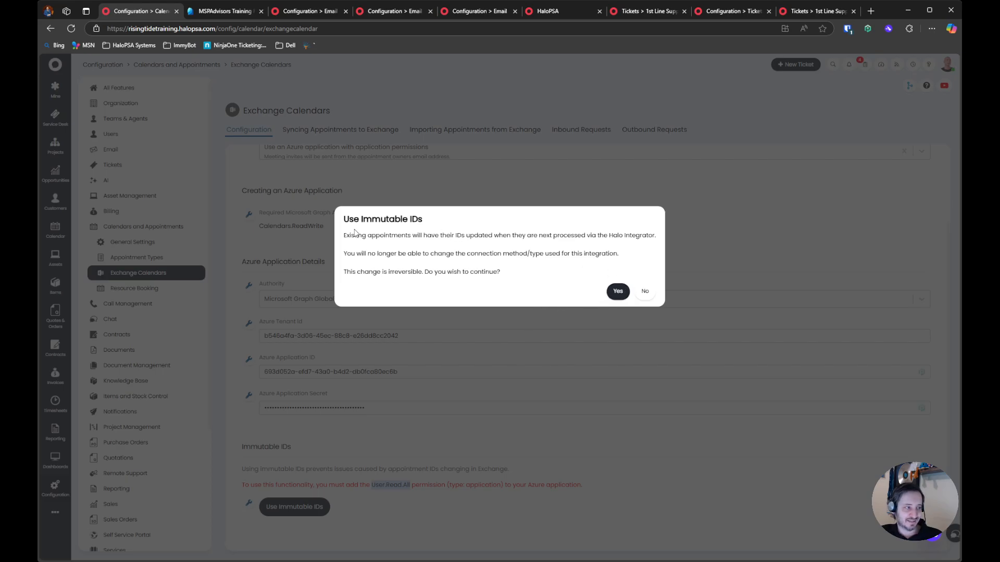
pyautogui.moveTo(446, 235); pyautogui.dragTo(584, 235)
pyautogui.click(648, 240)
pyautogui.click(545, 248)
pyautogui.moveTo(367, 254); pyautogui.dragTo(586, 255)
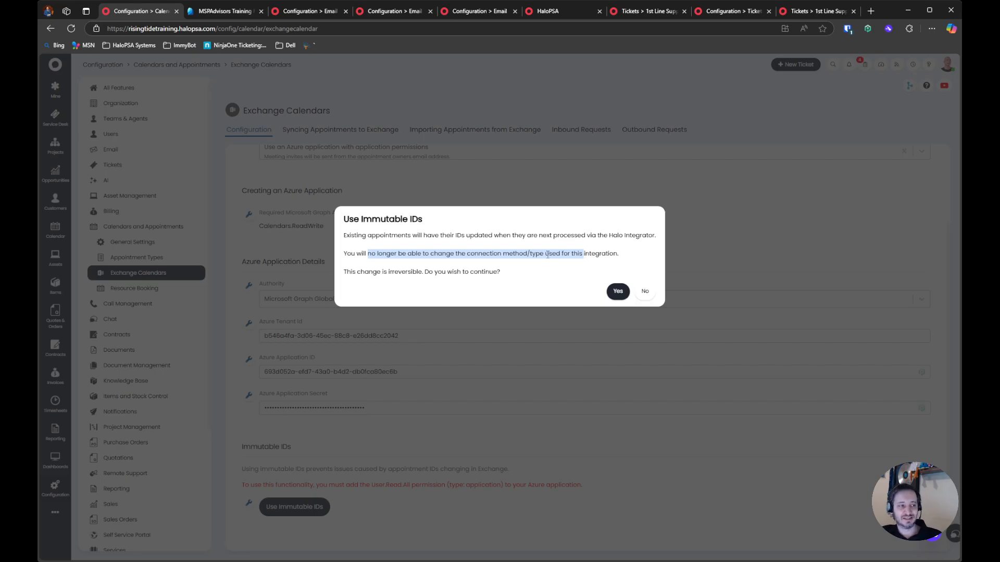
pyautogui.click(537, 278)
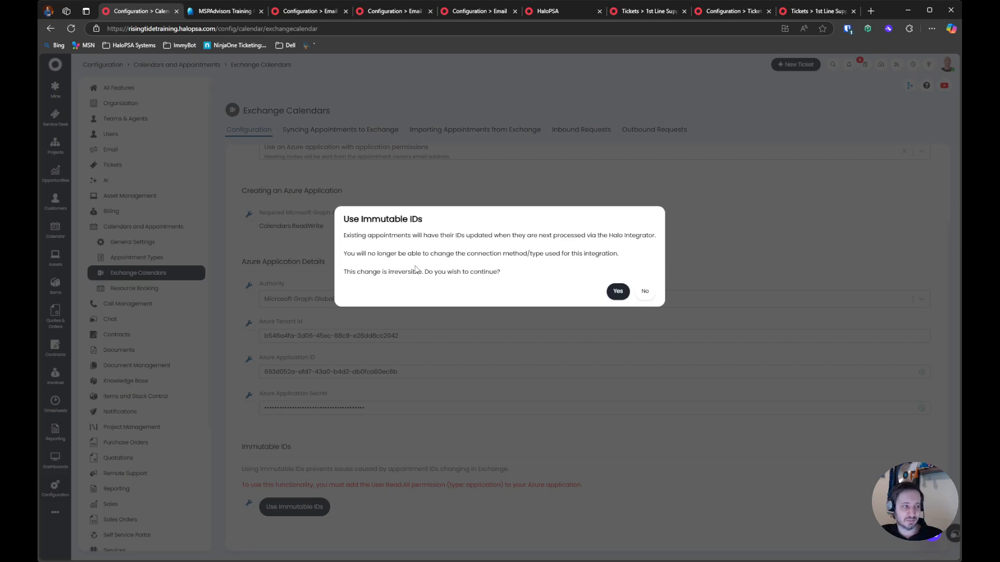
pyautogui.moveTo(350, 282); pyautogui.dragTo(549, 290)
pyautogui.click(617, 292)
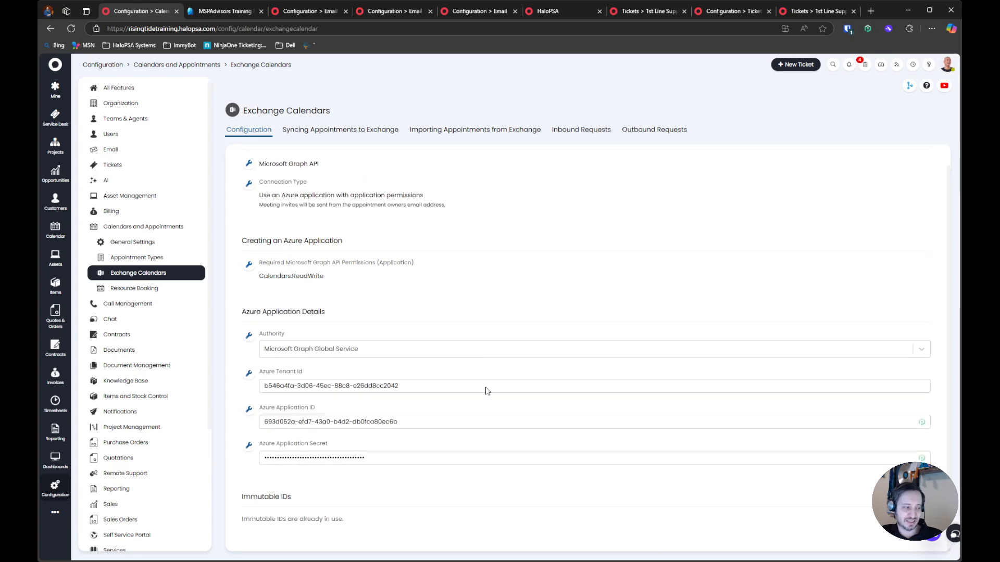
pyautogui.moveTo(358, 519); pyautogui.dragTo(250, 518)
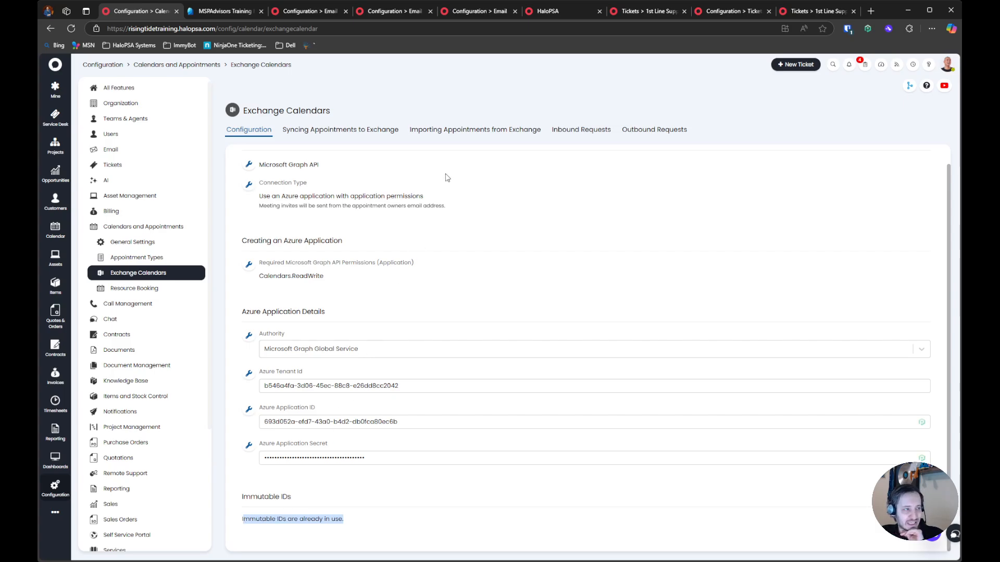
# Enable webhooks to process changes to appointments in Exchange in the appointment import settings
pyautogui.click(466, 130)
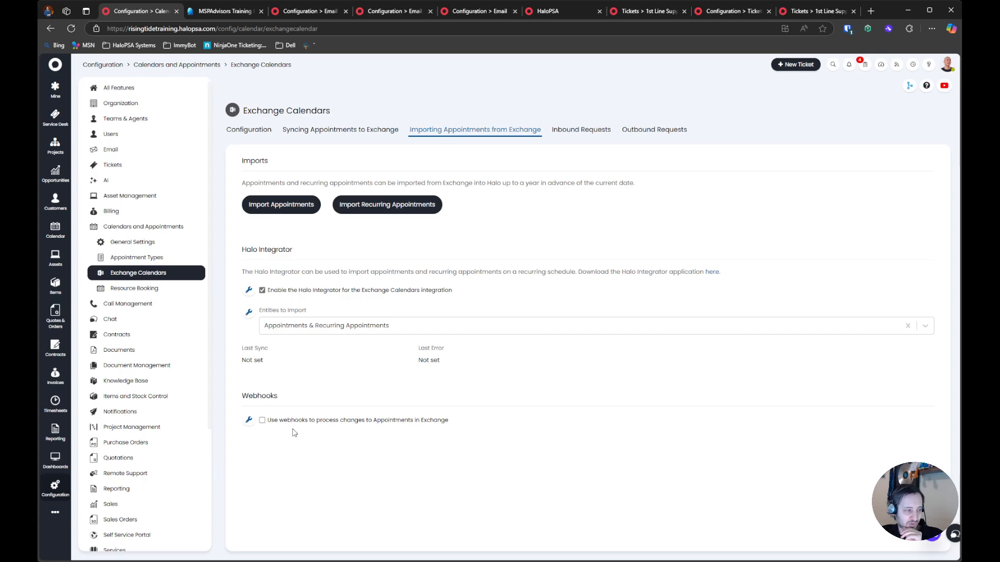
pyautogui.click(295, 421)
pyautogui.scroll(-3, 363, 452)
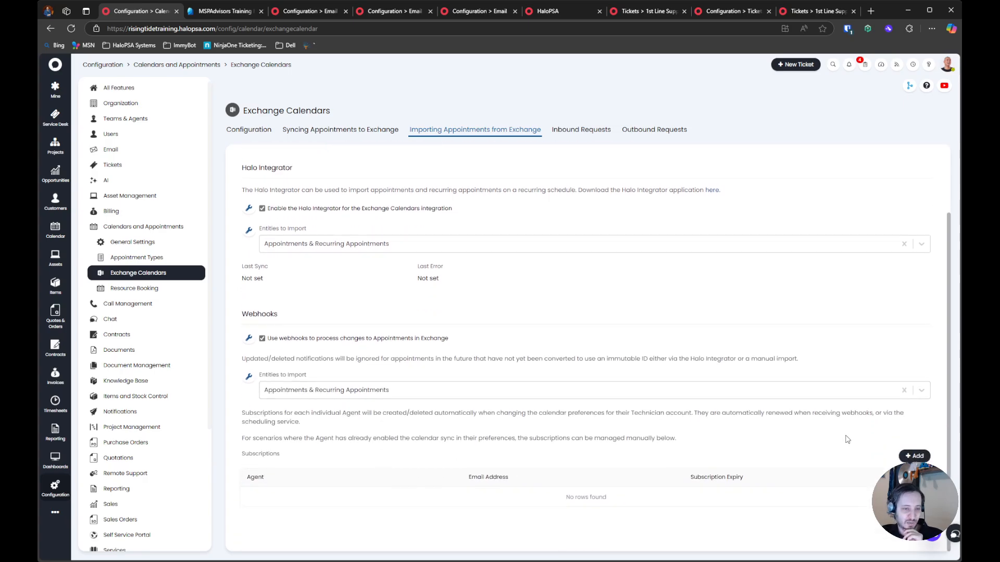
# Create a webhook subscription for the agent whose calendar is used for the test
pyautogui.click(912, 456)
pyautogui.click(432, 307)
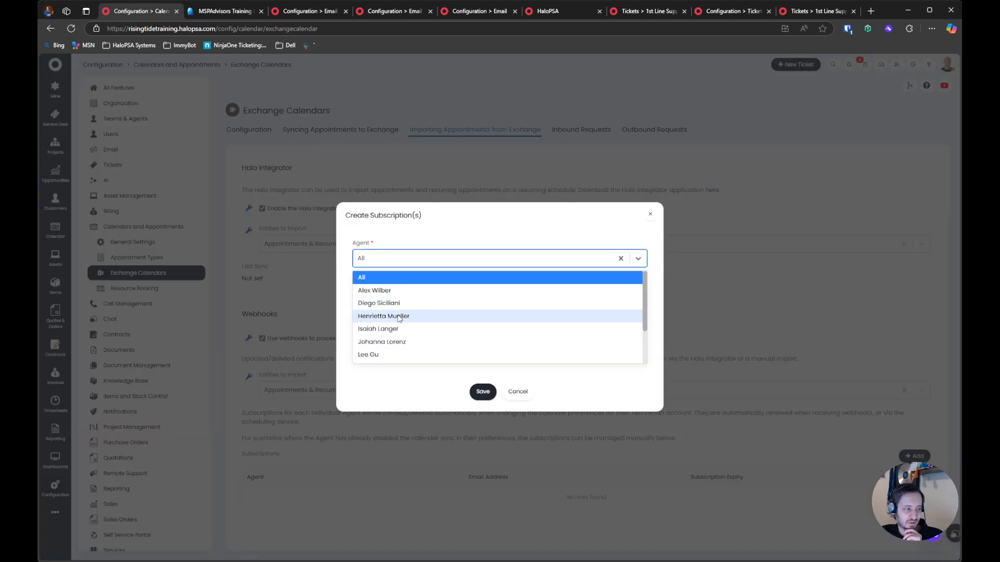
pyautogui.click(400, 317)
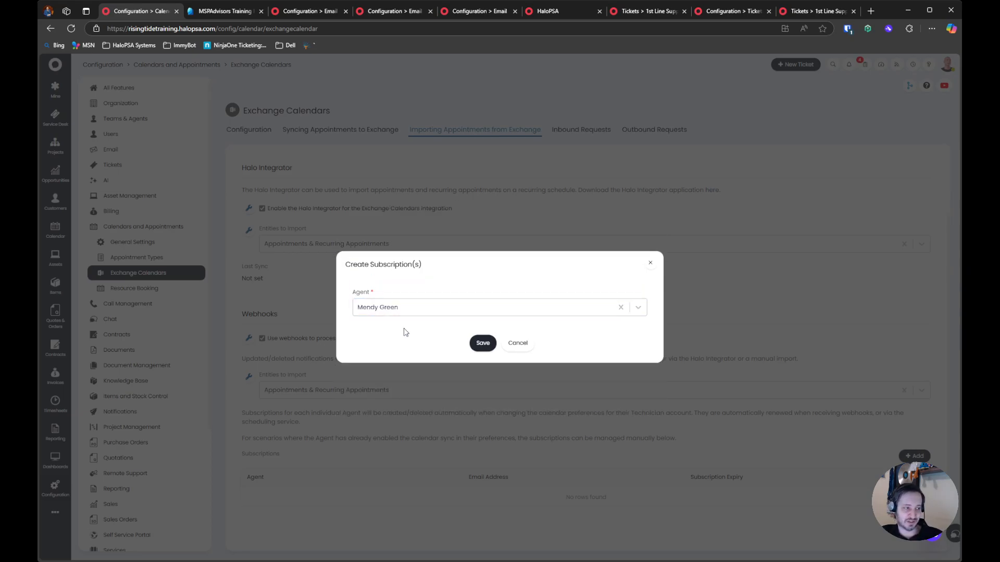
pyautogui.click(486, 348)
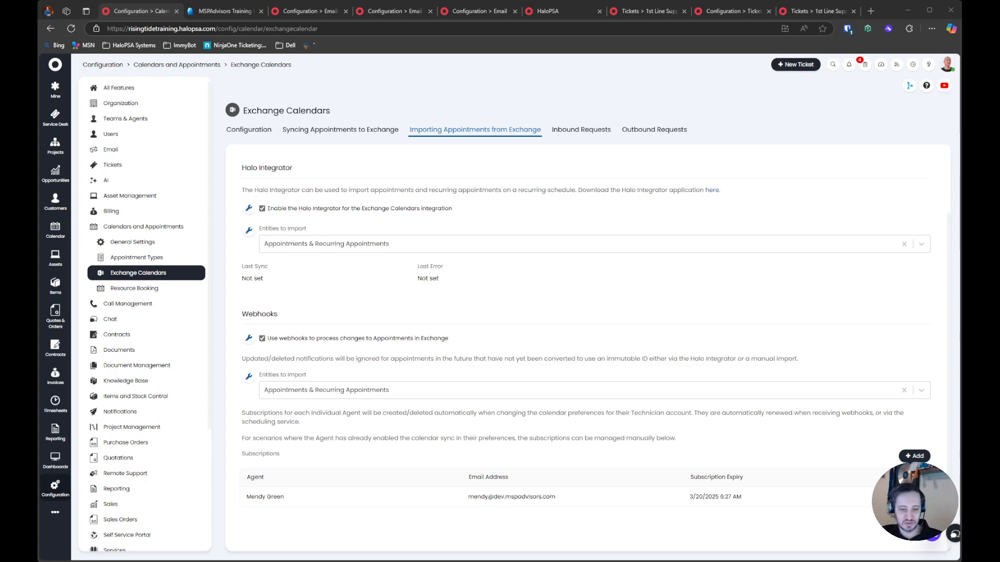
# Switch to the Outlook calendar and create the event "Test appointment to halo" on March 17, 2025, from 12:00 PM to 12:30 PM
pyautogui.moveTo(459, 31); pyautogui.dragTo(256, 15)
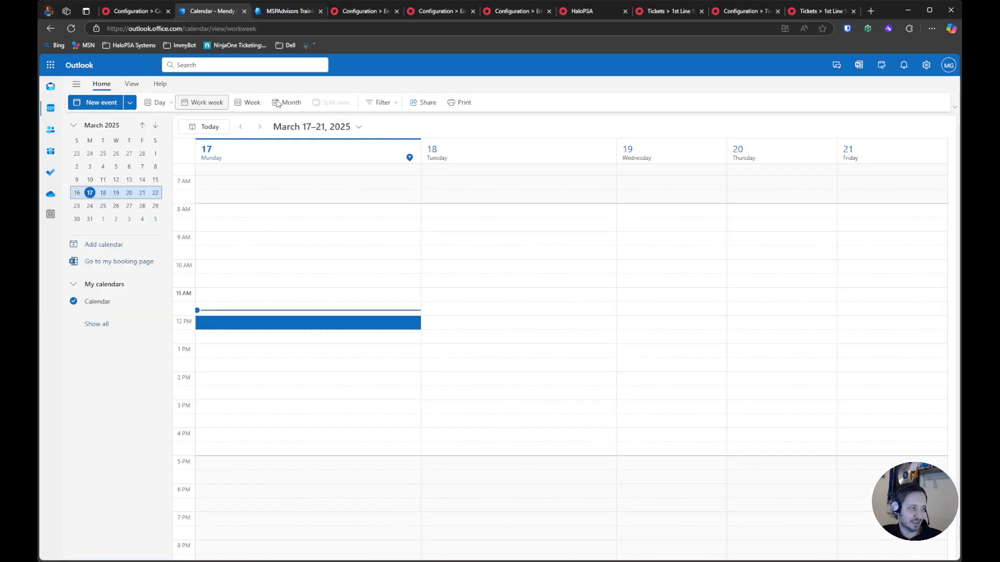
pyautogui.click(290, 328)
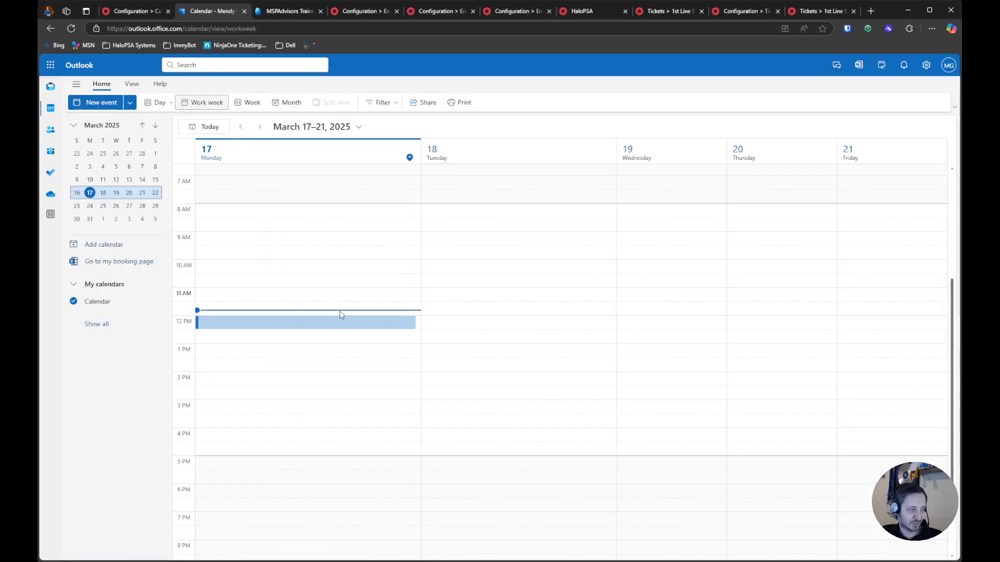
pyautogui.write('Test appointment to halo')
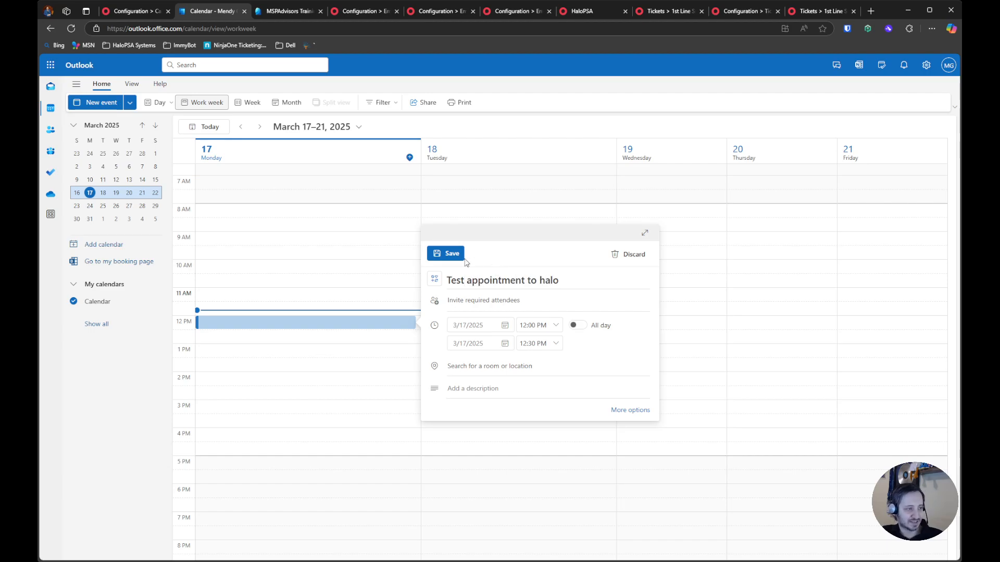
pyautogui.click(461, 256)
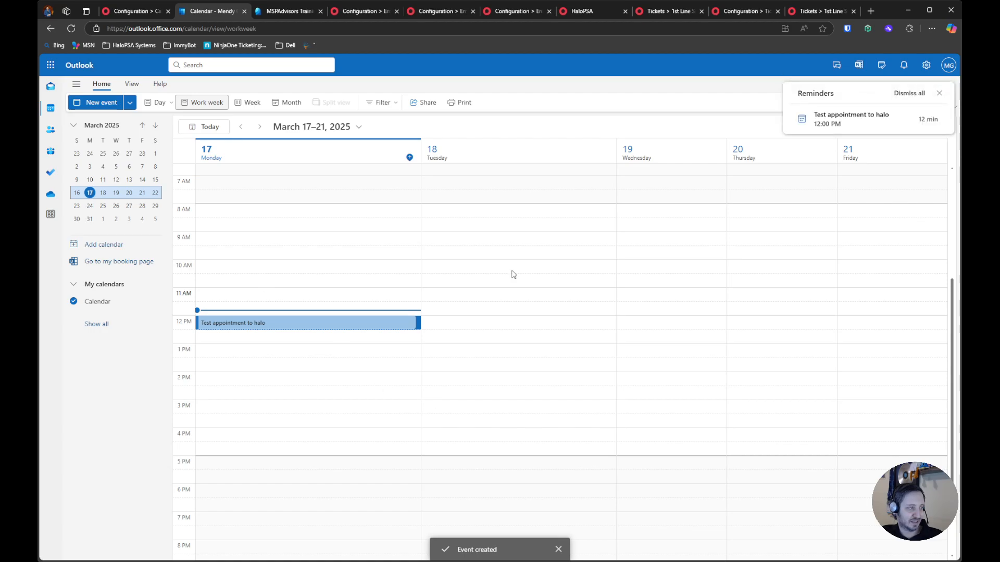
# Return to HaloPSA, check the Exchange Calendars inbound requests, and open the 12:00 PM appointment's details in the Halo calendar
pyautogui.click(141, 14)
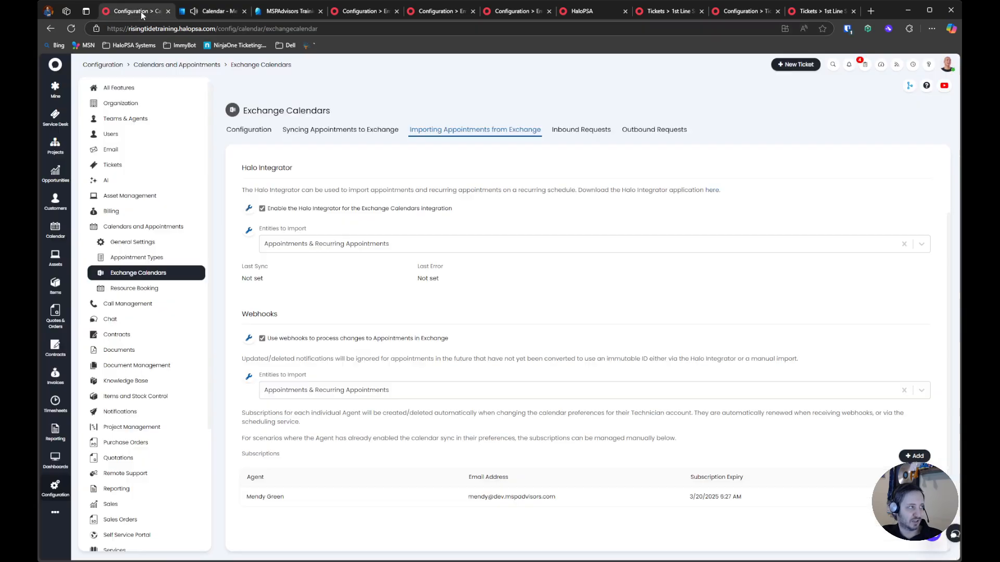
pyautogui.click(581, 130)
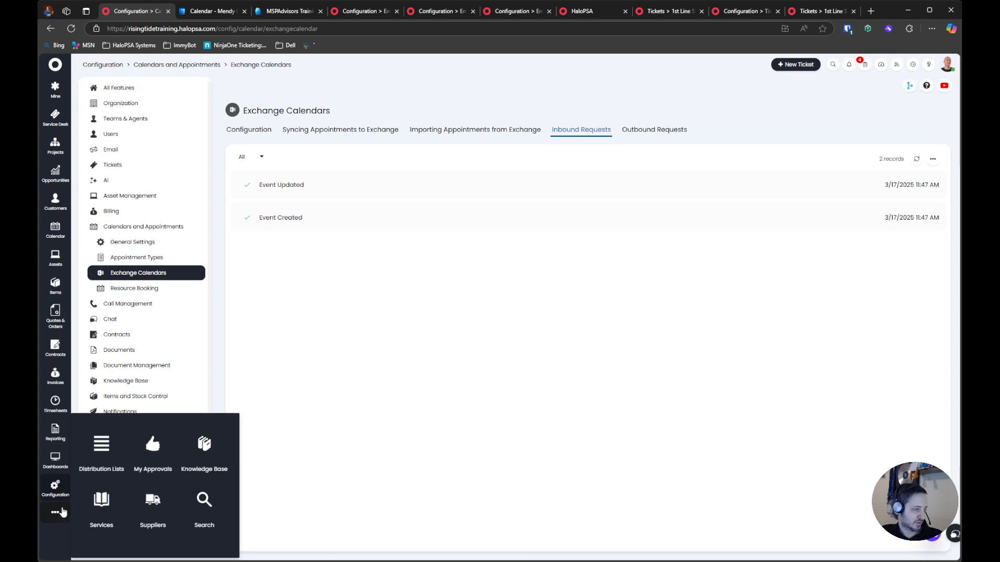
pyautogui.click(55, 229)
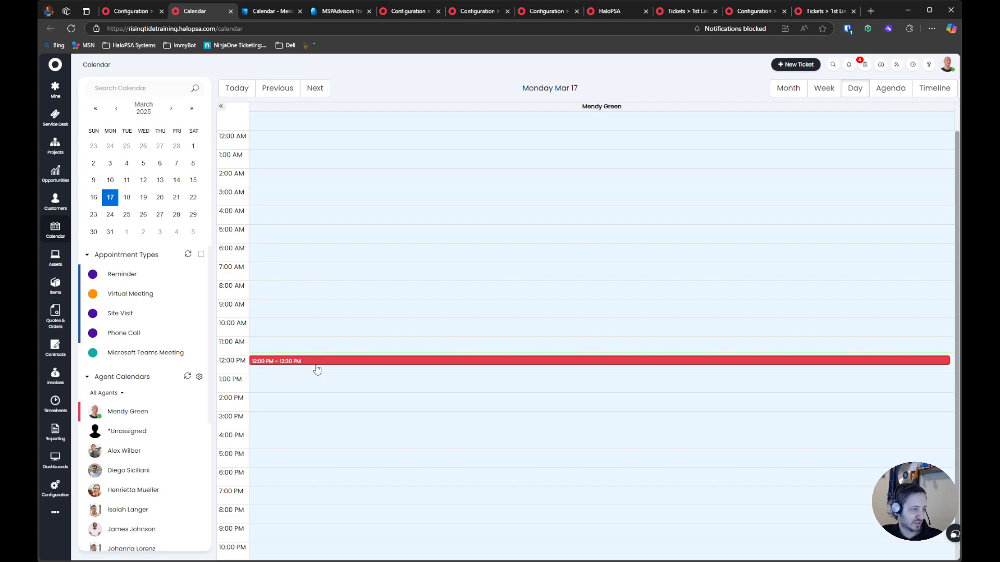
pyautogui.click(294, 362)
pyautogui.moveTo(798, 151); pyautogui.dragTo(884, 149)
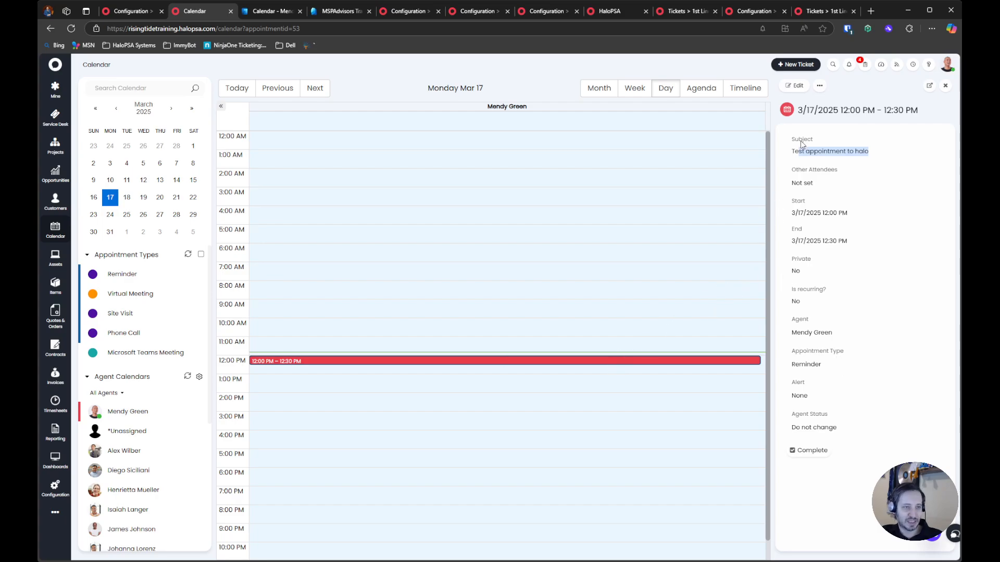
# Delete the test appointment from the HaloPSA calendar and confirm the deletion
pyautogui.click(820, 85)
pyautogui.click(835, 101)
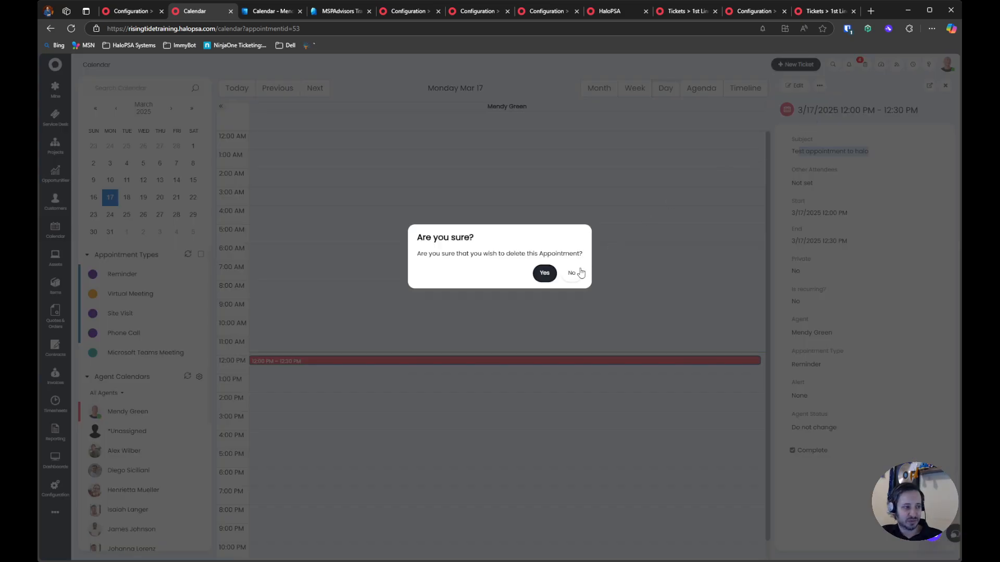
pyautogui.click(544, 272)
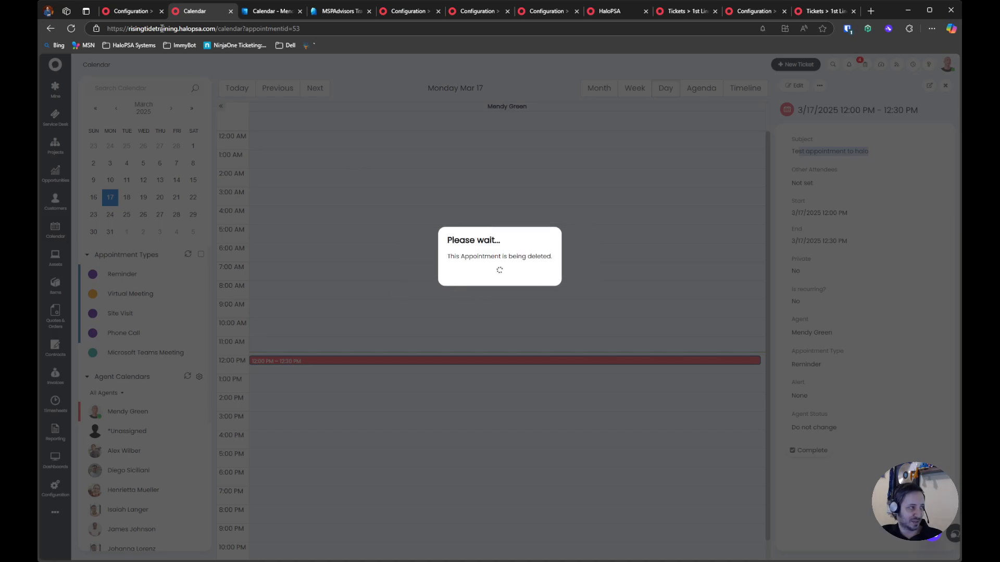
# Check the Exchange Calendars outbound requests for the deletion, and switch to Outlook to look at the test event
pyautogui.click(133, 11)
pyautogui.click(654, 129)
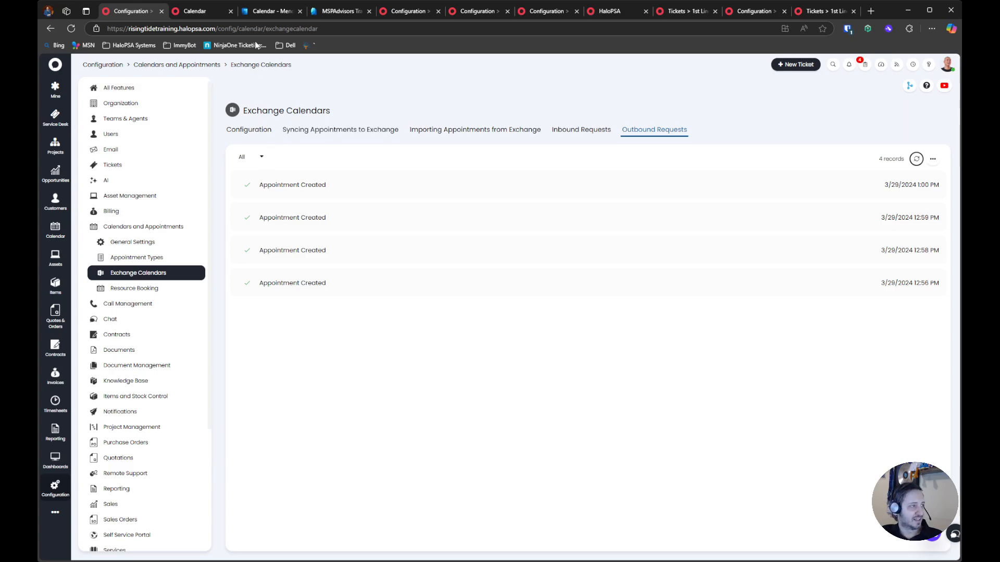
pyautogui.click(259, 12)
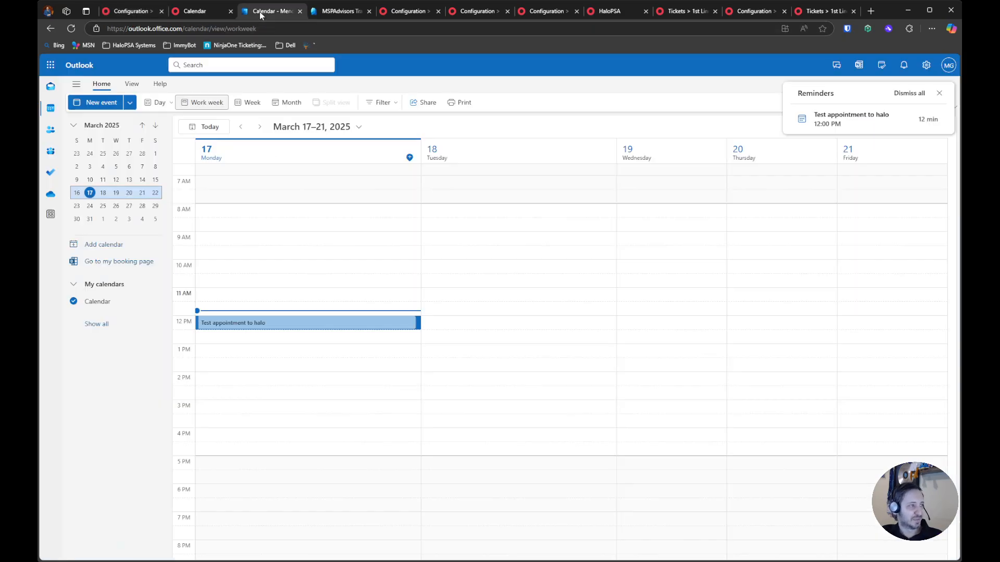
# Refresh the Outlook calendar, and read and dismiss the Exchange sync message in the HaloPSA calendar before reloading it
pyautogui.click(72, 28)
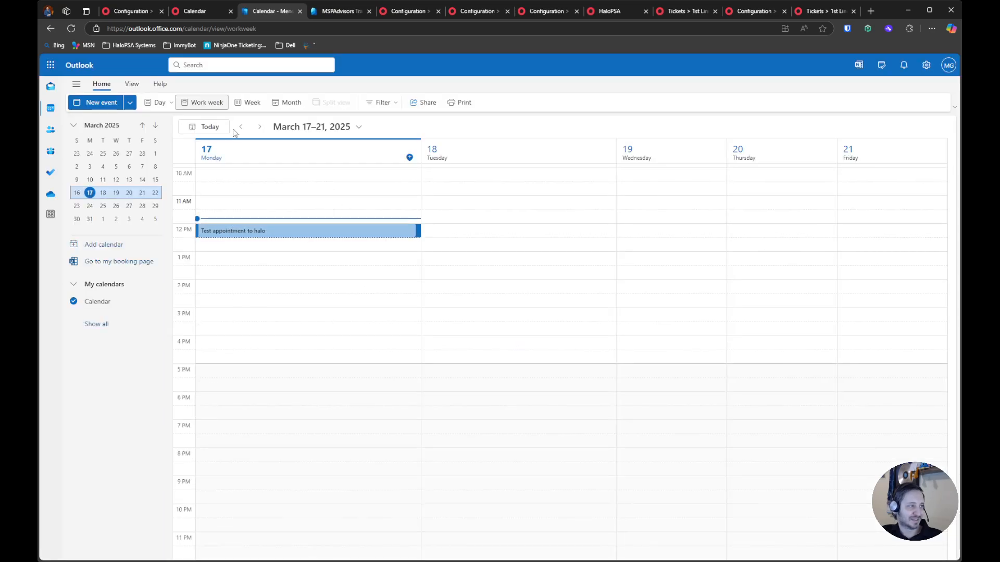
pyautogui.moveTo(317, 236); pyautogui.dragTo(553, 239)
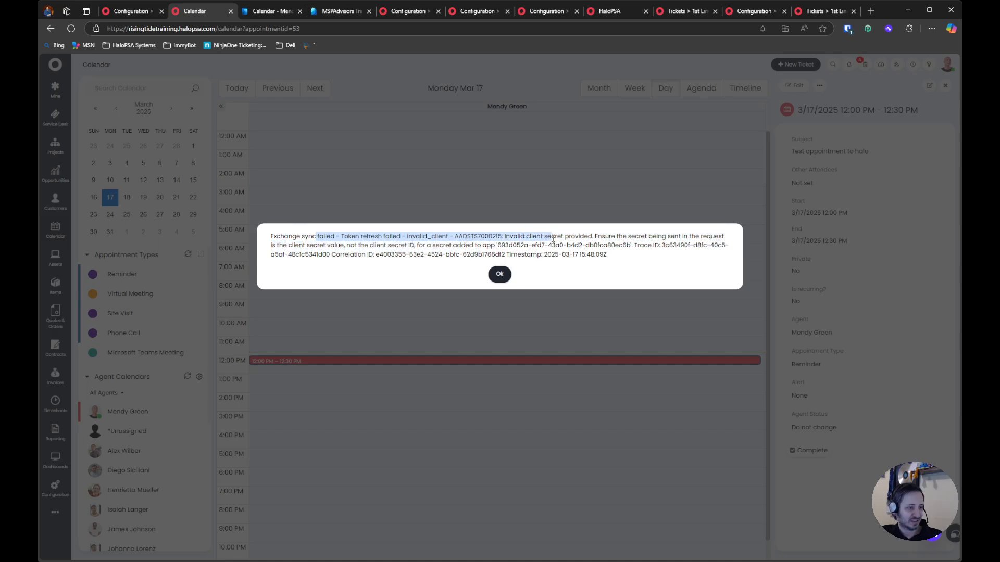
pyautogui.doubleClick(550, 240)
pyautogui.moveTo(627, 236); pyautogui.dragTo(644, 236)
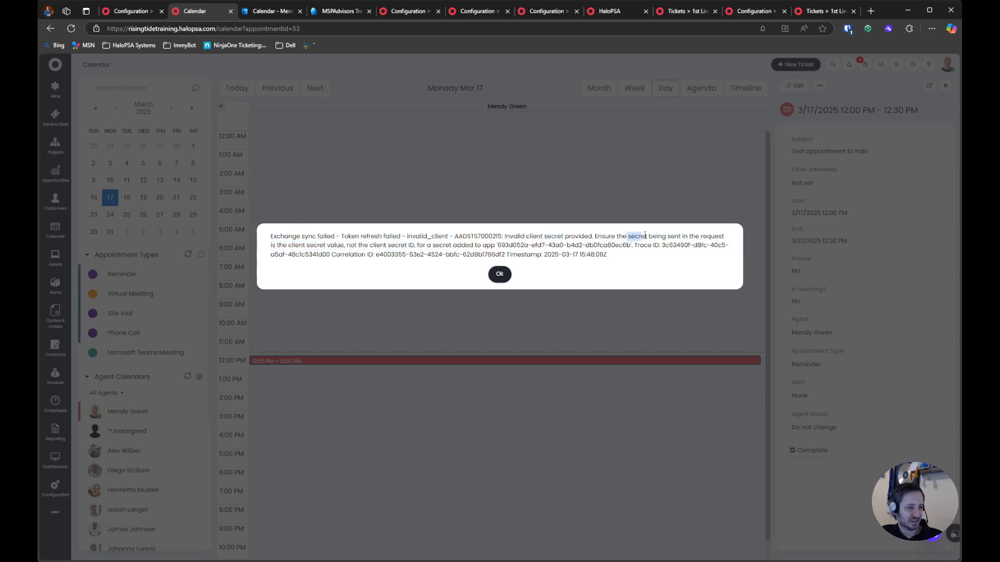
pyautogui.click(499, 273)
pyautogui.click(76, 32)
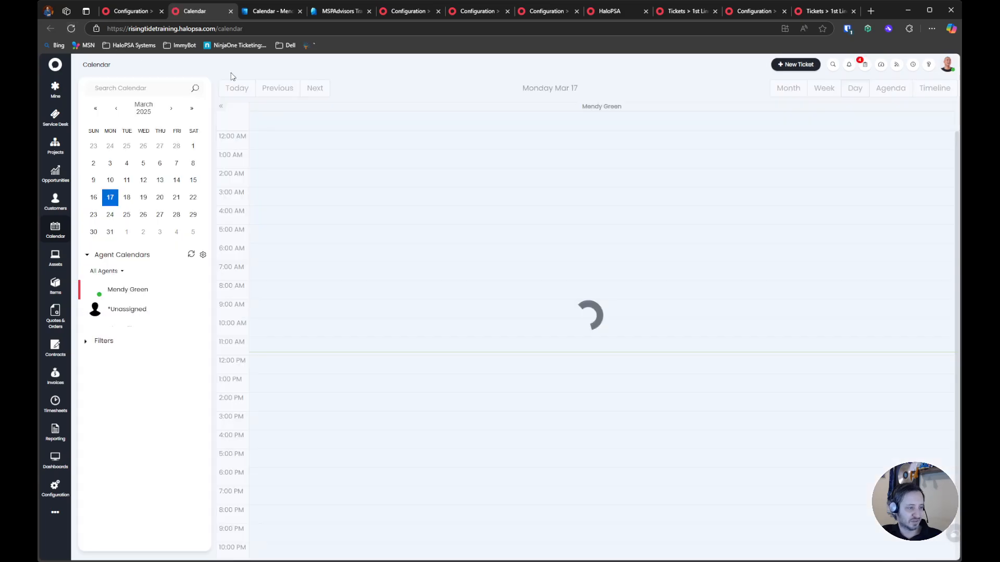
pyautogui.click(162, 11)
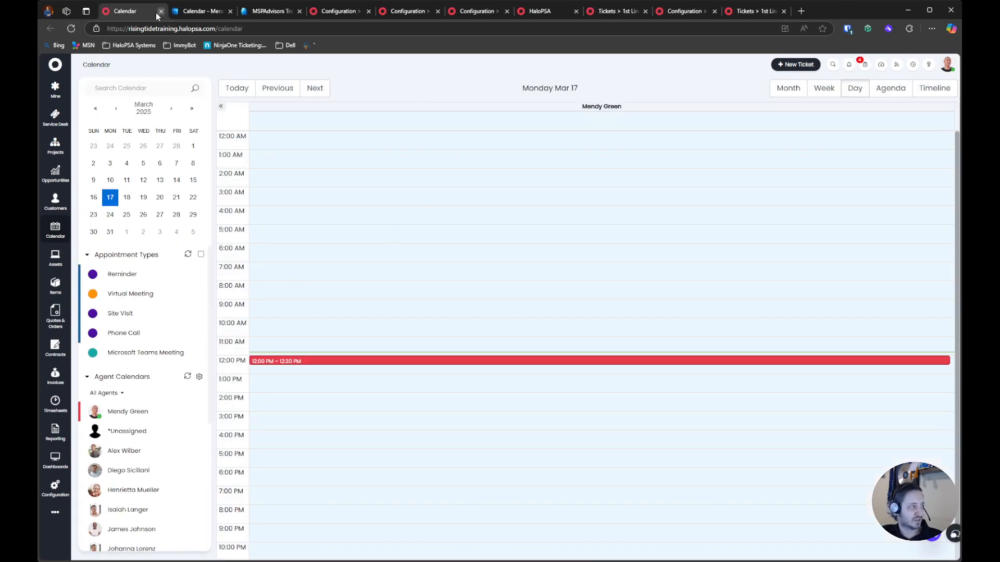
pyautogui.hotkey('ctrl', 'shift', 't')
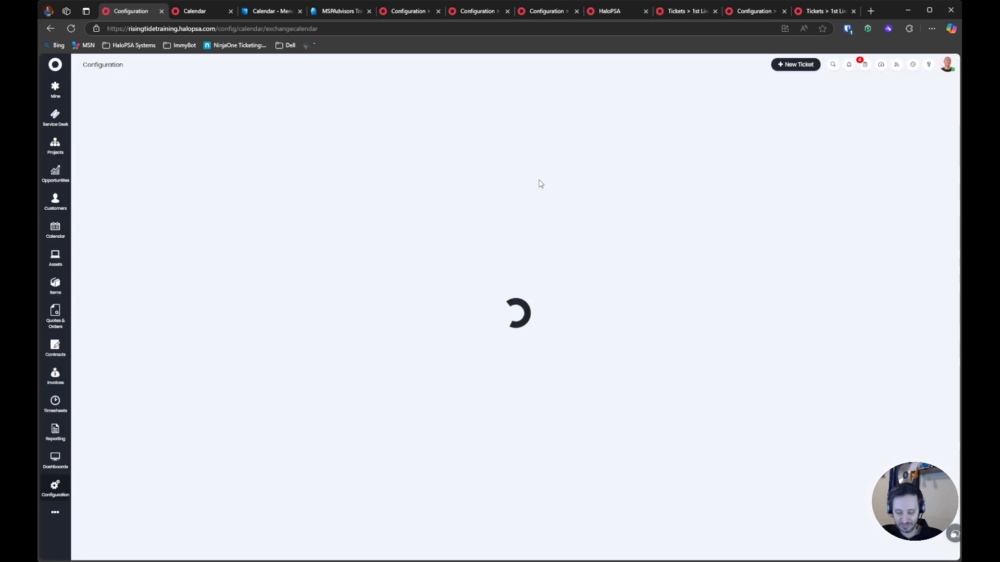
pyautogui.hotkey('ctrl', 'Tab')
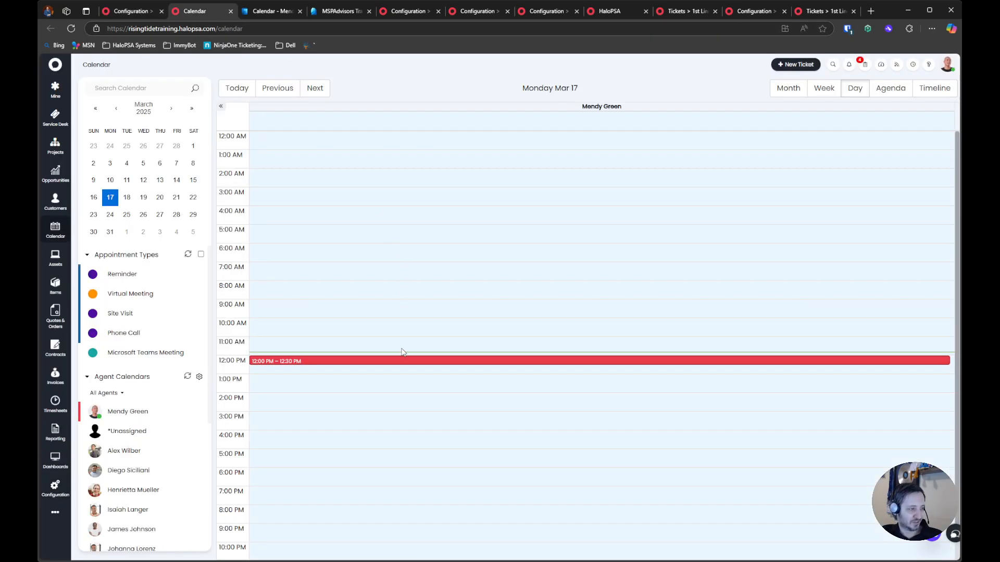
# Delete the 12:00 PM to 12:30 PM test appointment on March 17 from the HaloPSA calendar, confirming the deletion
pyautogui.click(400, 362)
pyautogui.click(820, 85)
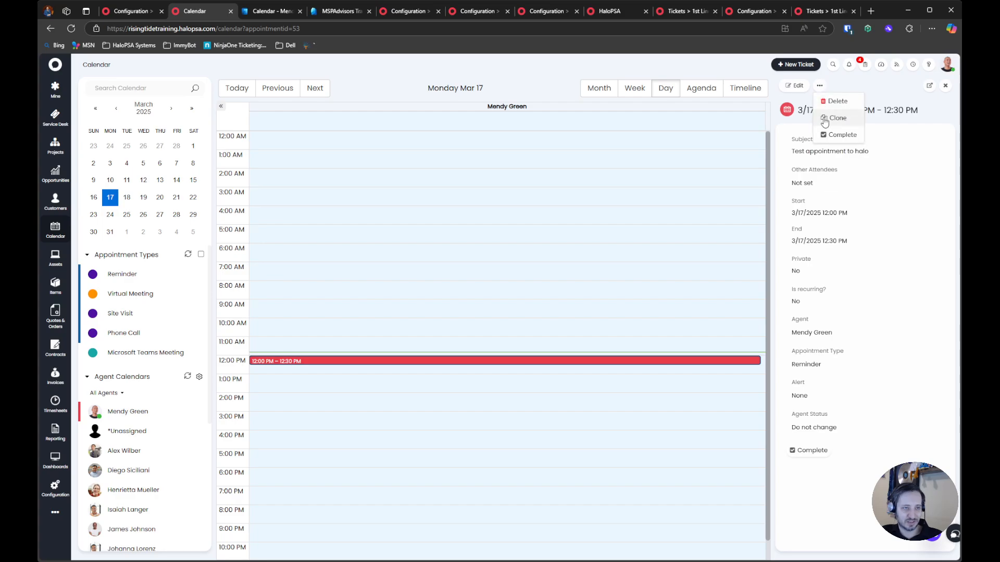
pyautogui.click(820, 85)
pyautogui.click(836, 101)
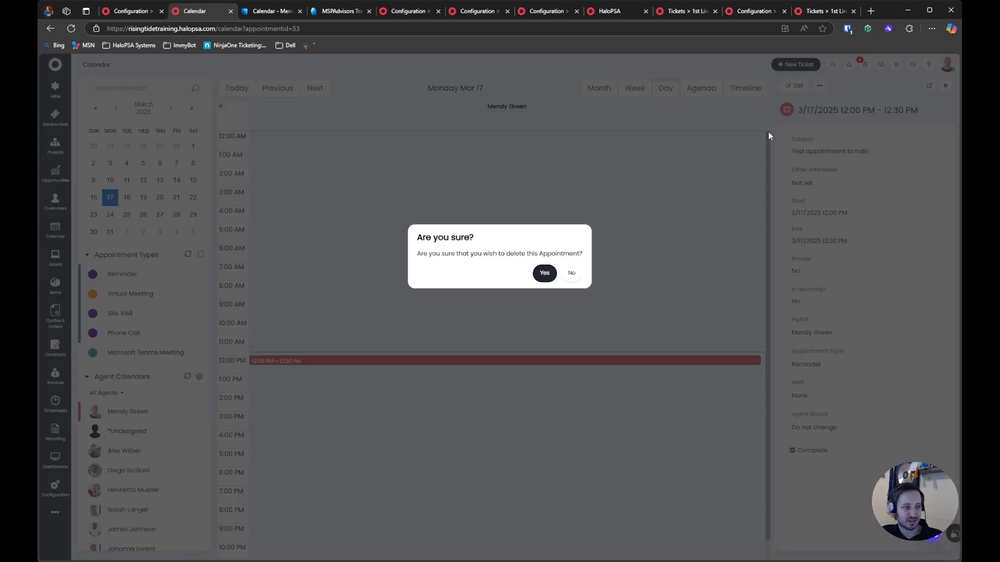
pyautogui.click(544, 273)
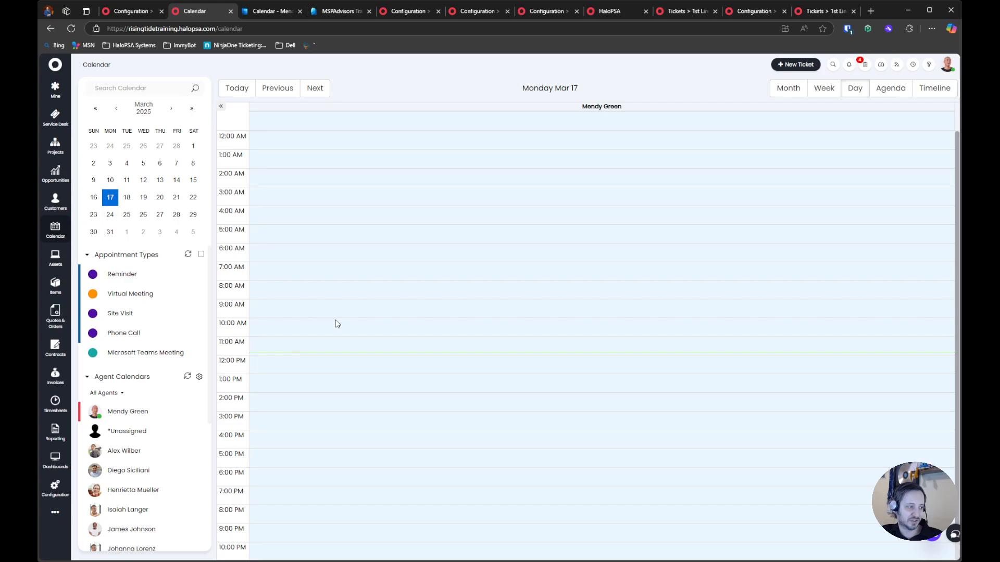
# Check the Exchange Calendars outbound requests and the Outlook calendar's 12 PM slot for the appointment deletion
pyautogui.click(125, 7)
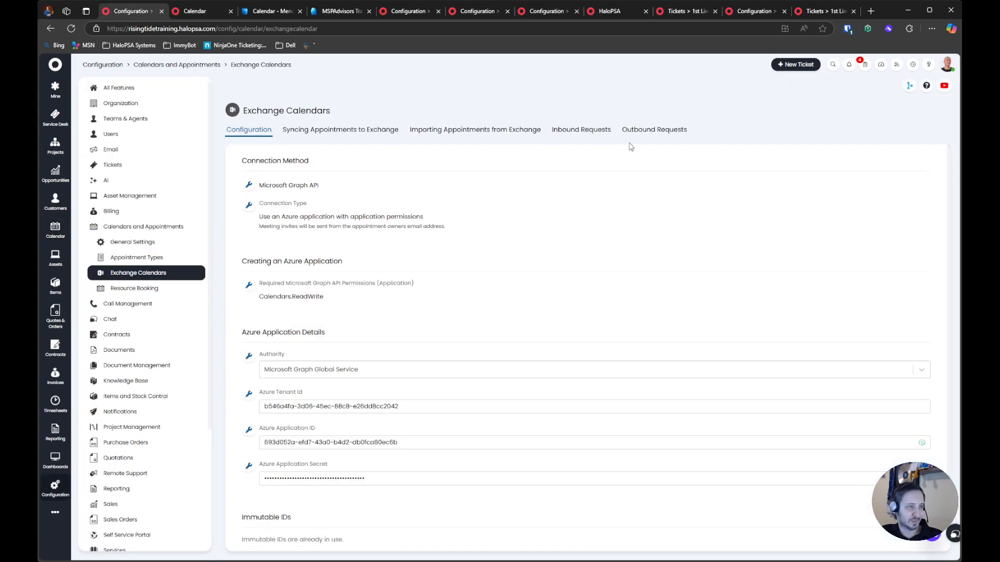
pyautogui.click(654, 130)
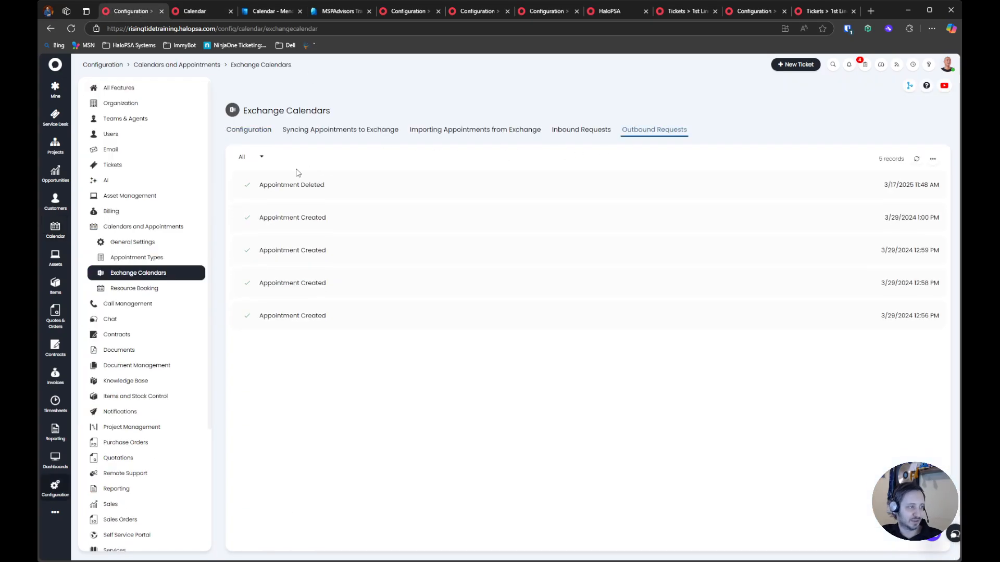
pyautogui.click(277, 11)
pyautogui.click(303, 264)
pyautogui.click(317, 225)
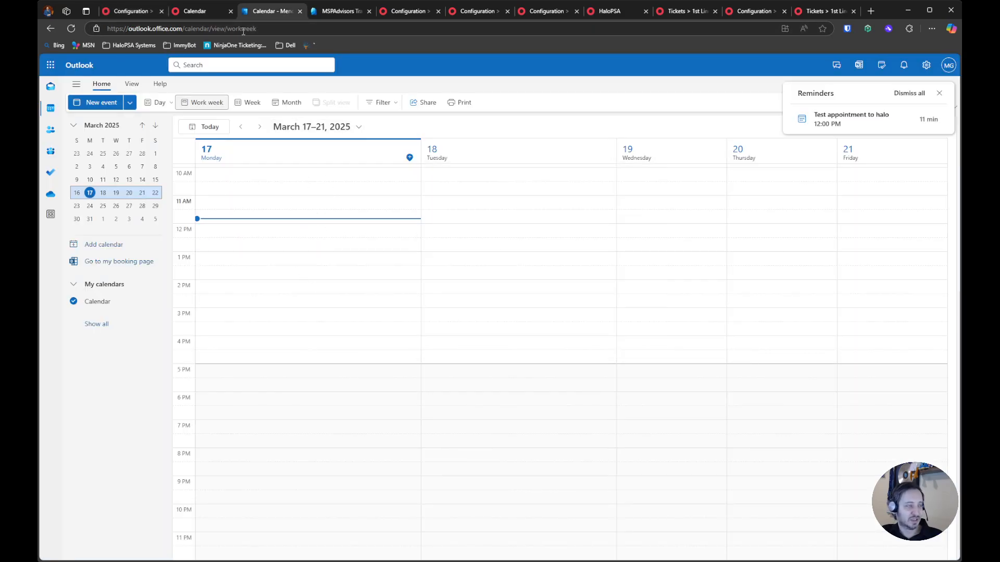
# Return to HaloPSA and review the connection and Azure application settings in the Exchange Calendars configuration
pyautogui.click(140, 12)
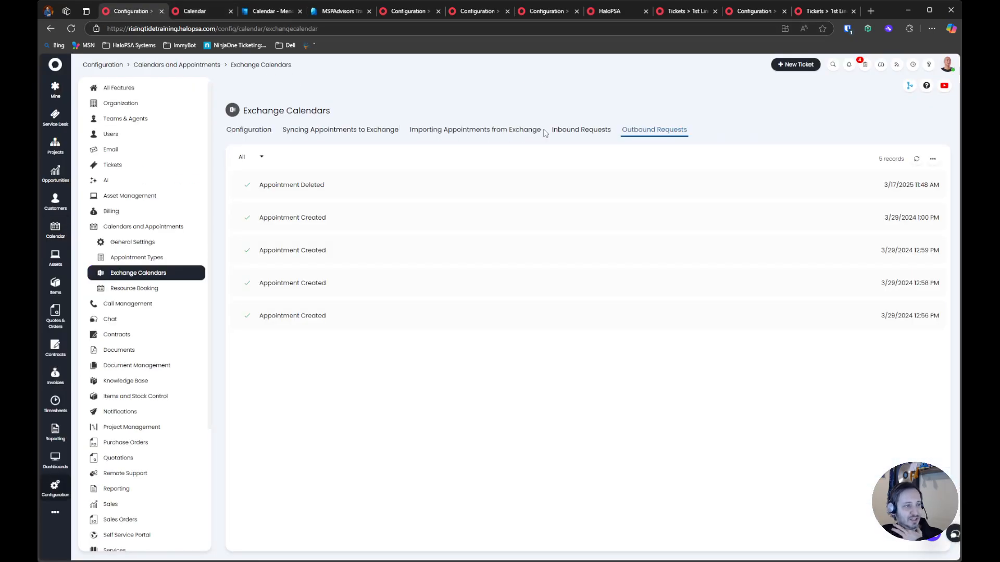
pyautogui.click(254, 129)
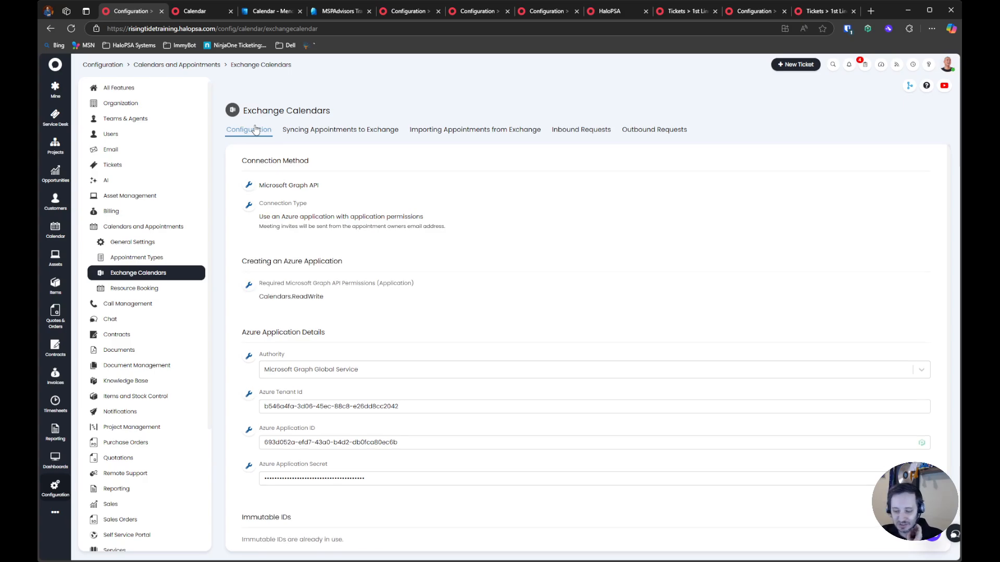
pyautogui.scroll(-1, 394, 175)
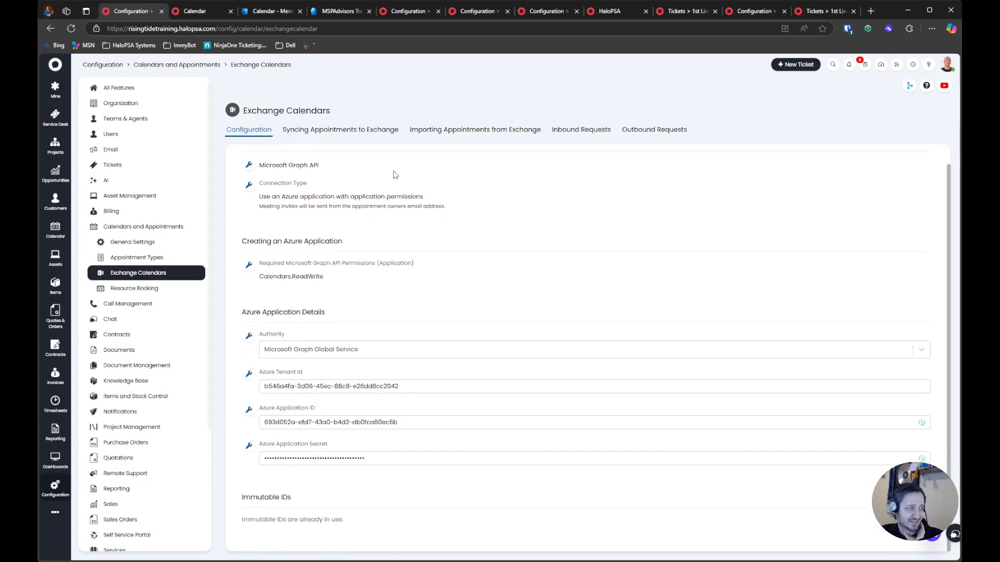
pyautogui.scroll(1, 394, 175)
# Examine the calendar General Settings for releasing tickets from SLA hold and the minutes before an appointment that this happens
pyautogui.click(144, 243)
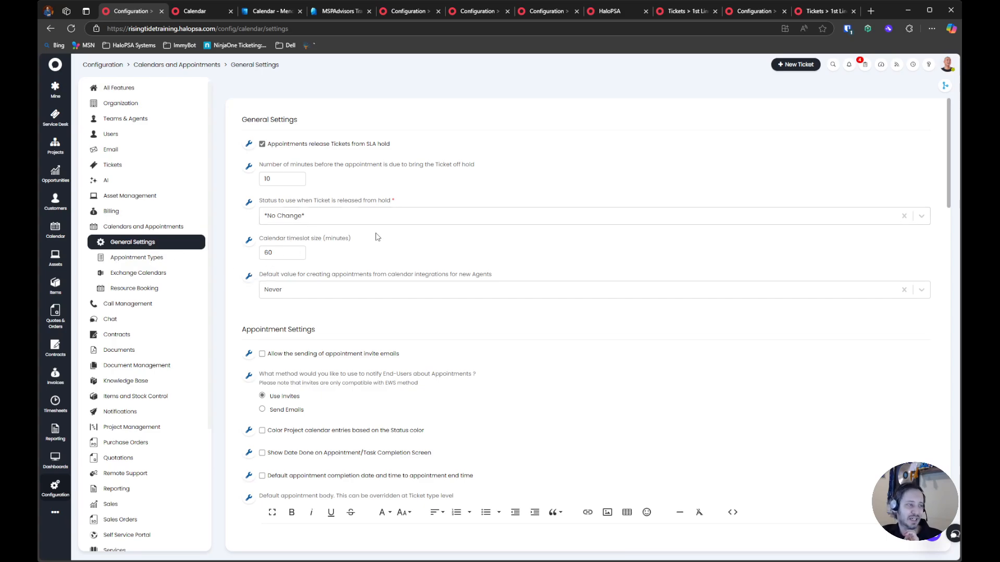
pyautogui.moveTo(235, 145); pyautogui.dragTo(418, 154)
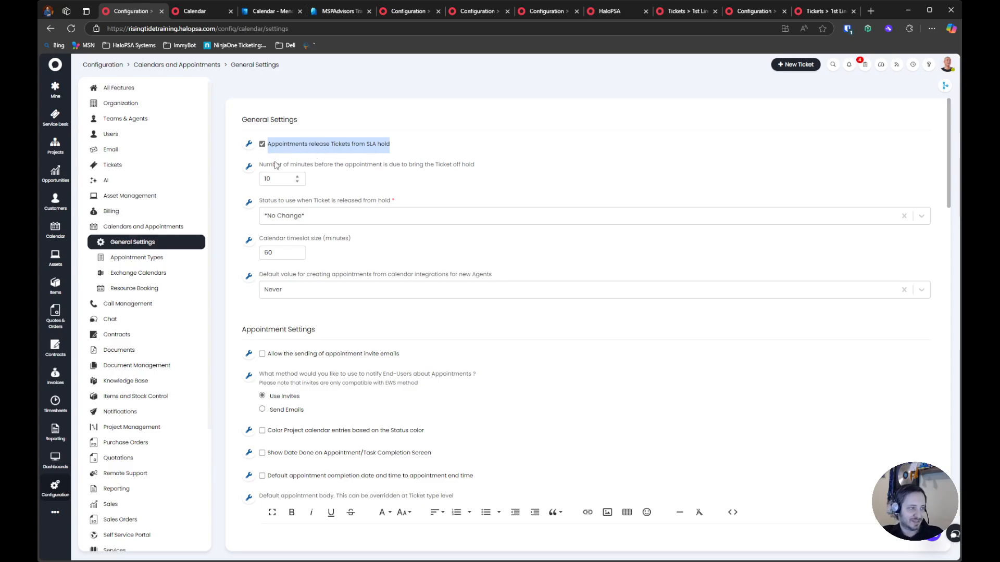
pyautogui.moveTo(275, 163); pyautogui.dragTo(504, 173)
pyautogui.click(382, 182)
pyautogui.moveTo(291, 179); pyautogui.dragTo(262, 179)
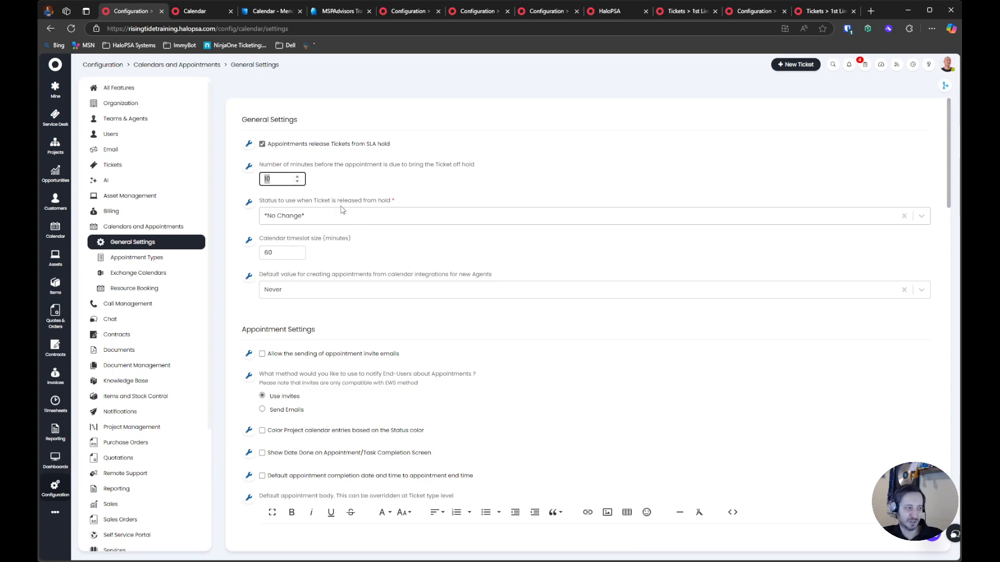
pyautogui.moveTo(267, 166); pyautogui.dragTo(417, 166)
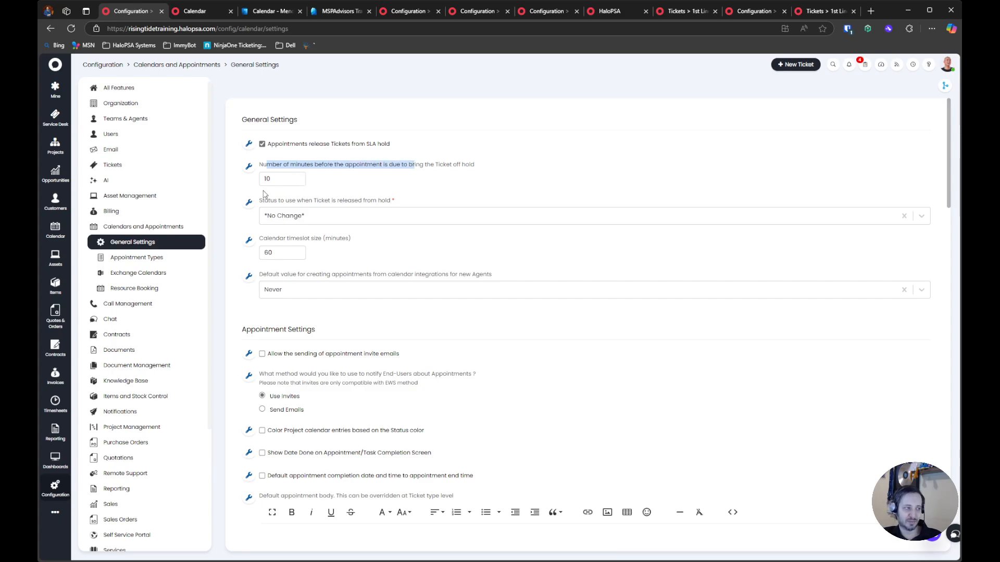
# Examine the status choices for tickets released from hold and the calendar timeslot size setting
pyautogui.click(286, 215)
pyautogui.scroll(-5, 289, 260)
pyautogui.scroll(3, 290, 261)
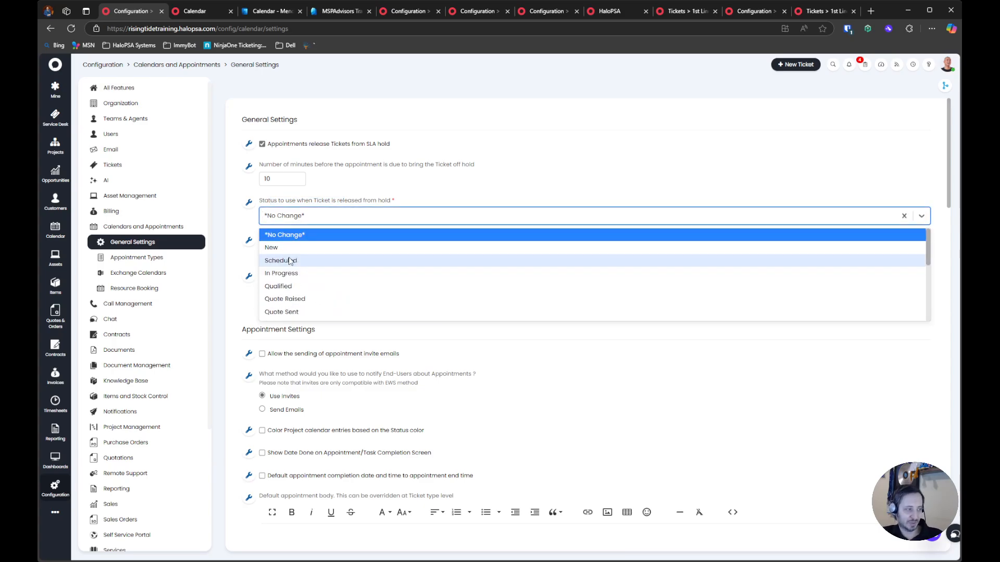
pyautogui.scroll(-3, 290, 261)
pyautogui.scroll(3, 290, 262)
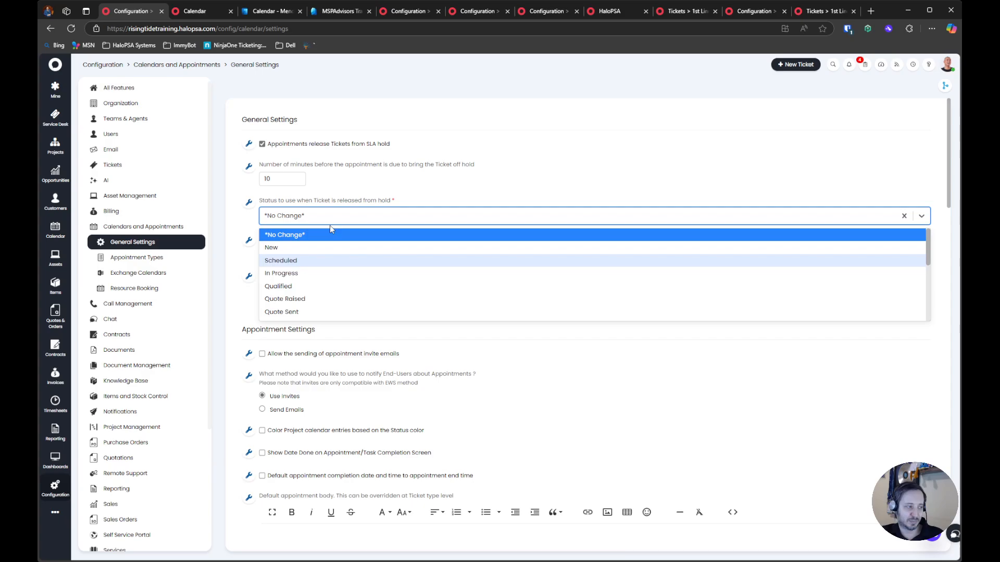
pyautogui.click(311, 217)
pyautogui.click(331, 218)
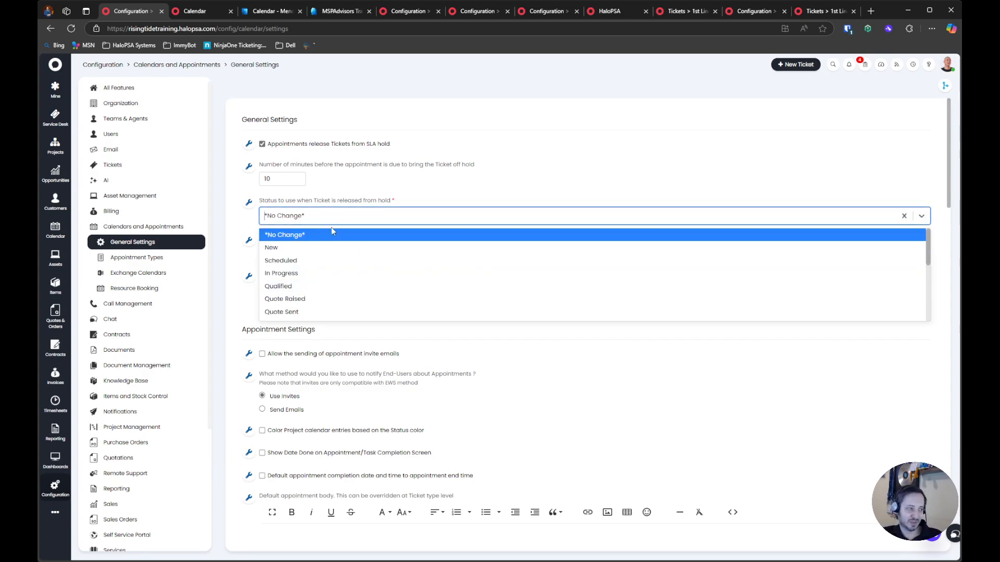
pyautogui.scroll(-3, 337, 248)
pyautogui.click(340, 215)
pyautogui.moveTo(289, 199); pyautogui.dragTo(387, 201)
pyautogui.click(387, 201)
pyautogui.moveTo(285, 236); pyautogui.dragTo(354, 236)
pyautogui.click(353, 251)
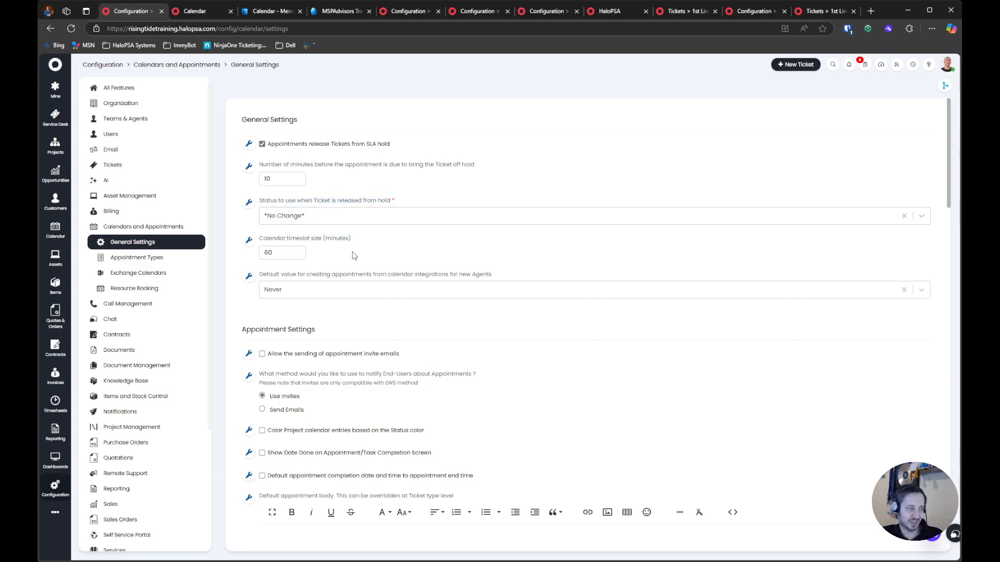
# Set the default value for creating appointments from calendar integrations for new agents to Always
pyautogui.moveTo(267, 274); pyautogui.dragTo(363, 289)
pyautogui.click(498, 286)
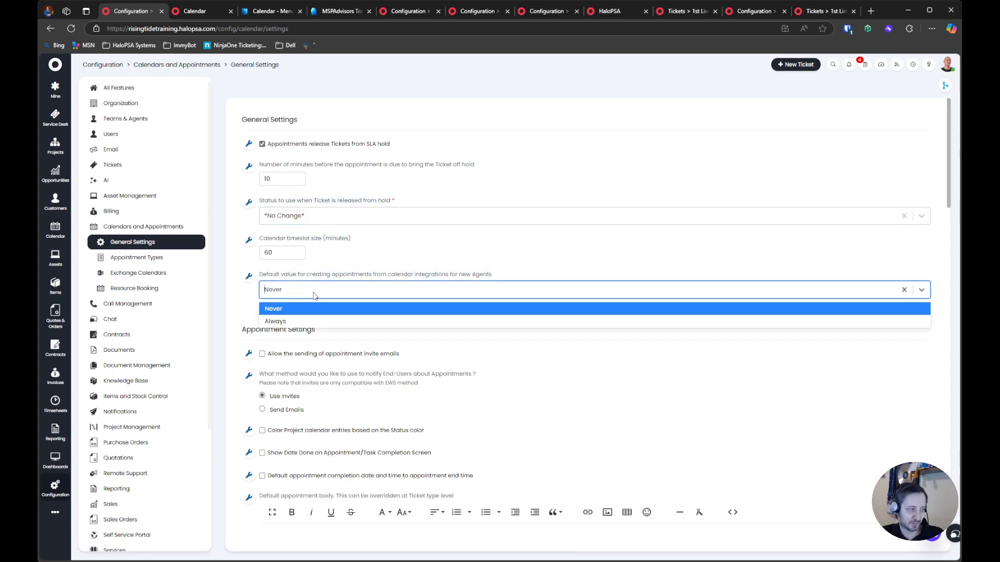
pyautogui.click(292, 318)
pyautogui.moveTo(263, 282); pyautogui.dragTo(445, 282)
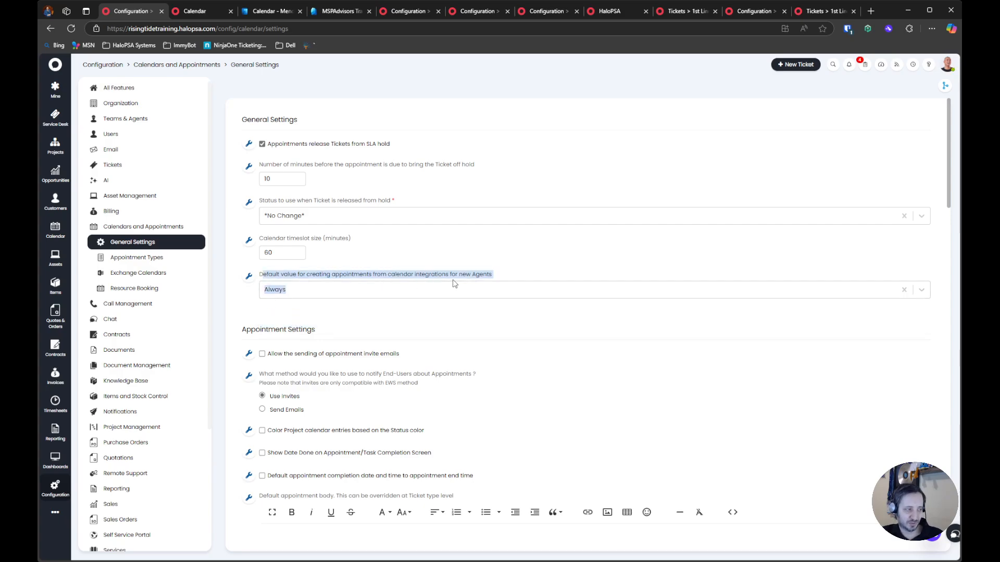
pyautogui.click(424, 274)
pyautogui.moveTo(296, 274); pyautogui.dragTo(509, 277)
pyautogui.click(500, 276)
pyautogui.moveTo(348, 275); pyautogui.dragTo(495, 274)
pyautogui.moveTo(307, 274); pyautogui.dragTo(481, 282)
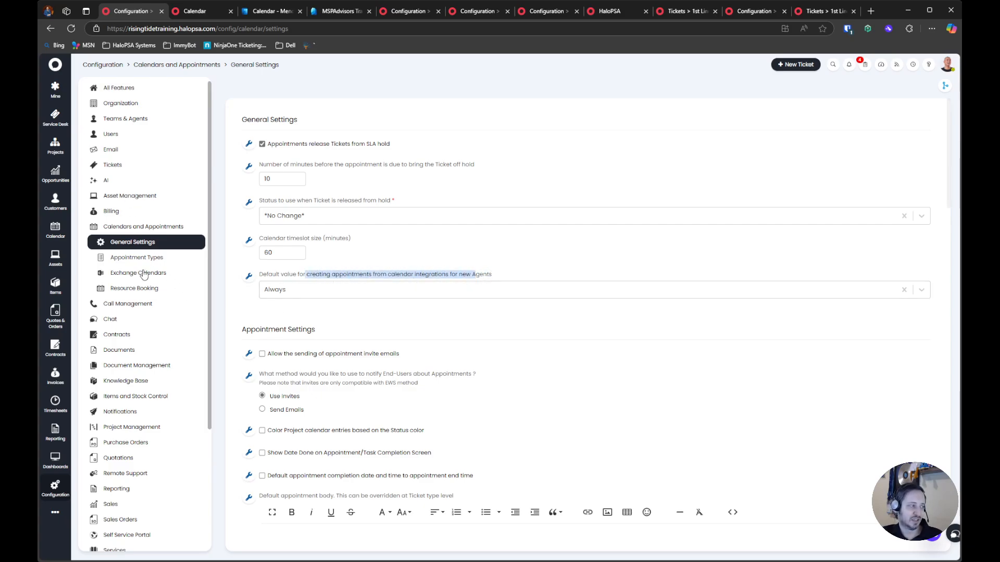
# In the second HaloPSA tab, enable syncing appointments to Exchange for all agents in the Exchange Calendars configuration
pyautogui.click(200, 13)
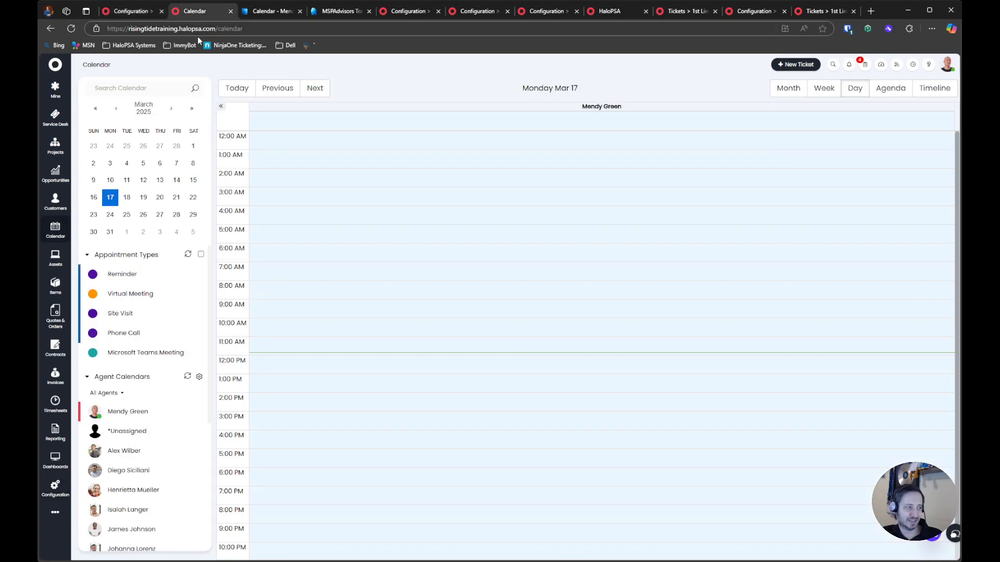
pyautogui.click(55, 500)
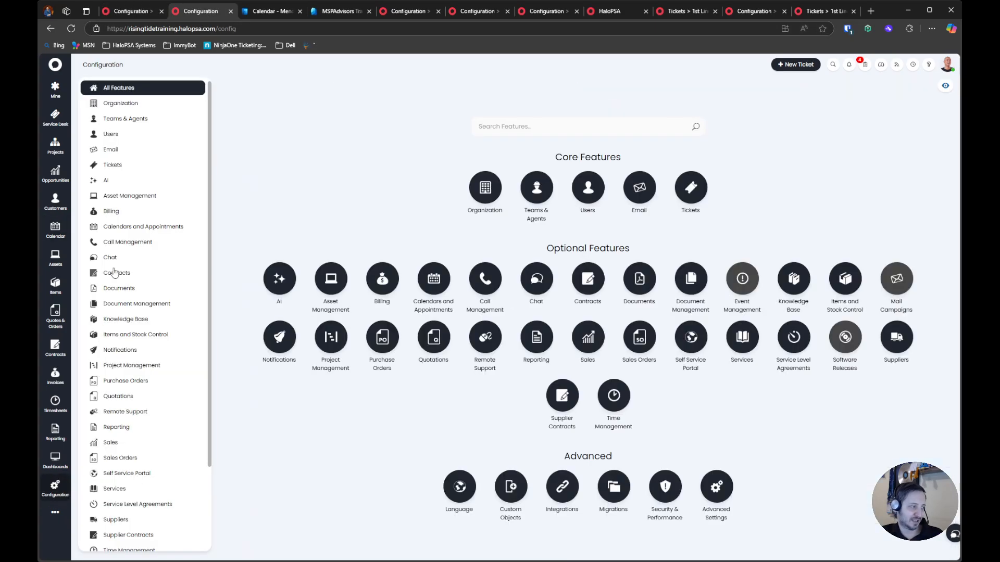
pyautogui.click(136, 229)
pyautogui.click(145, 274)
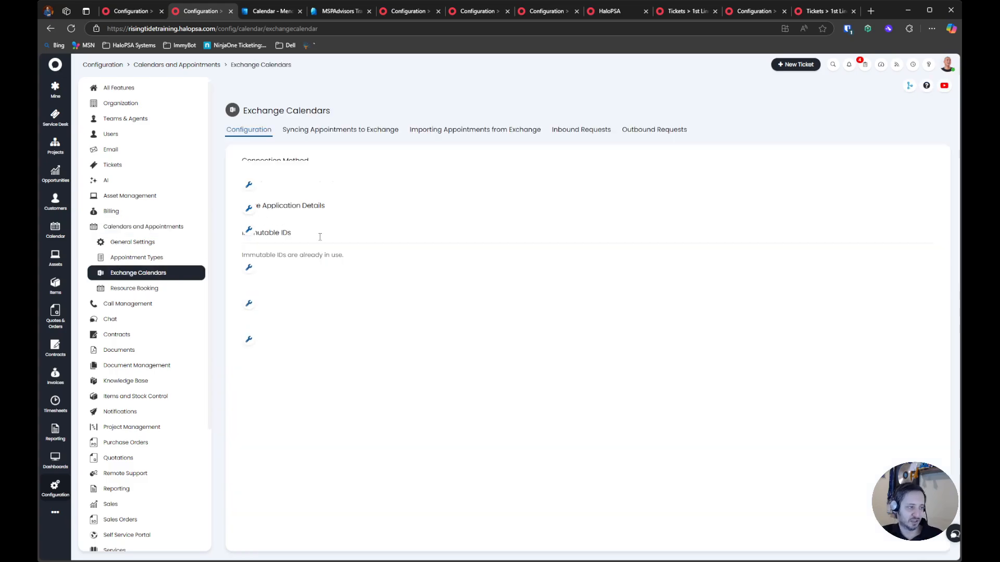
pyautogui.click(335, 129)
pyautogui.moveTo(238, 200); pyautogui.dragTo(356, 222)
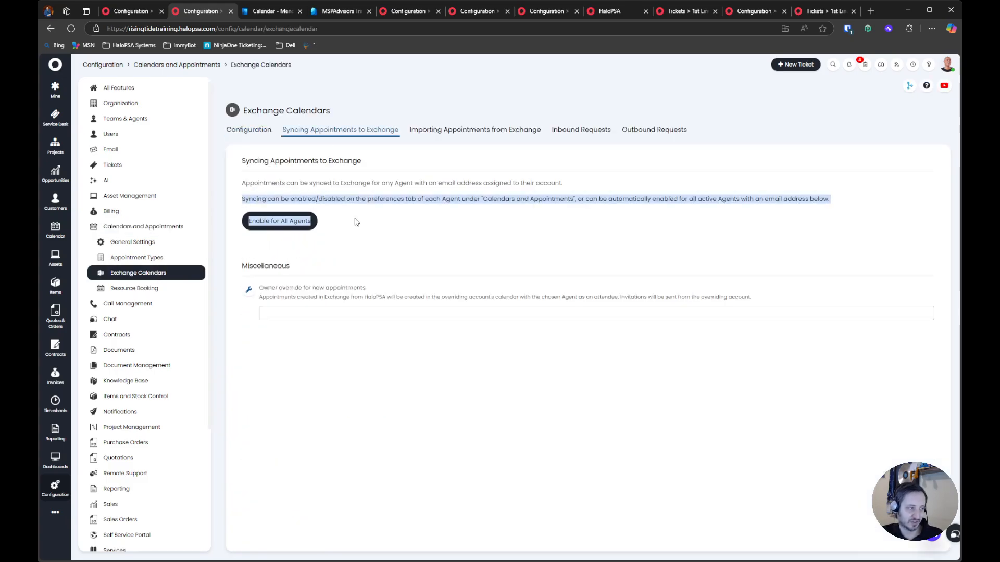
pyautogui.click(348, 237)
pyautogui.click(255, 224)
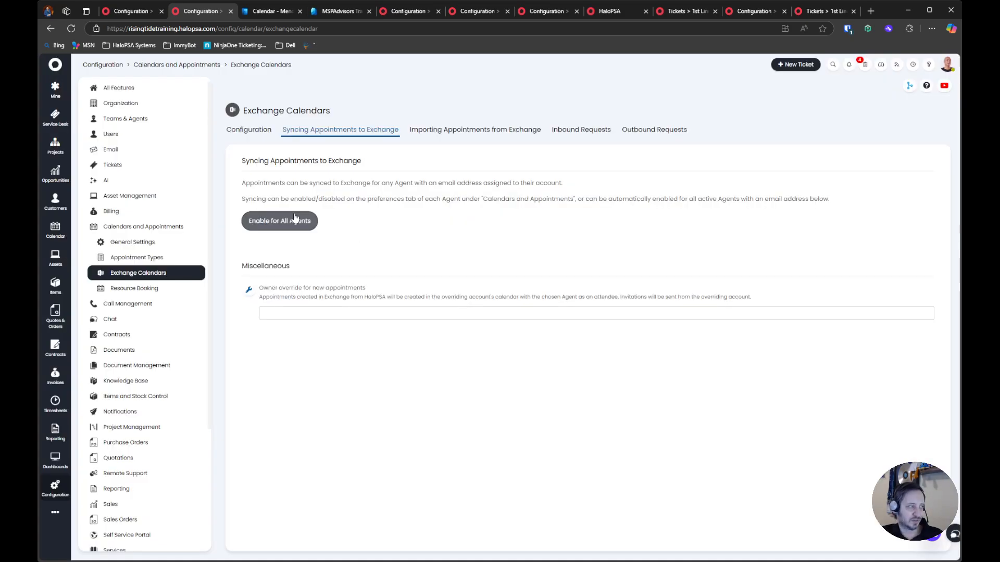
# Open the preferences of the agent whose job title is Senior Support Engineer from the agents configuration
pyautogui.click(129, 122)
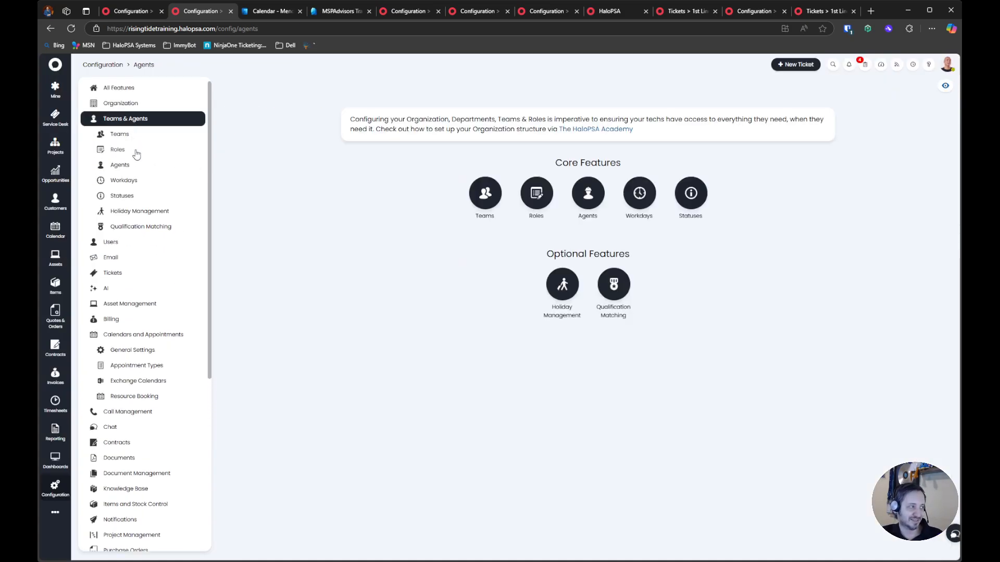
pyautogui.click(141, 170)
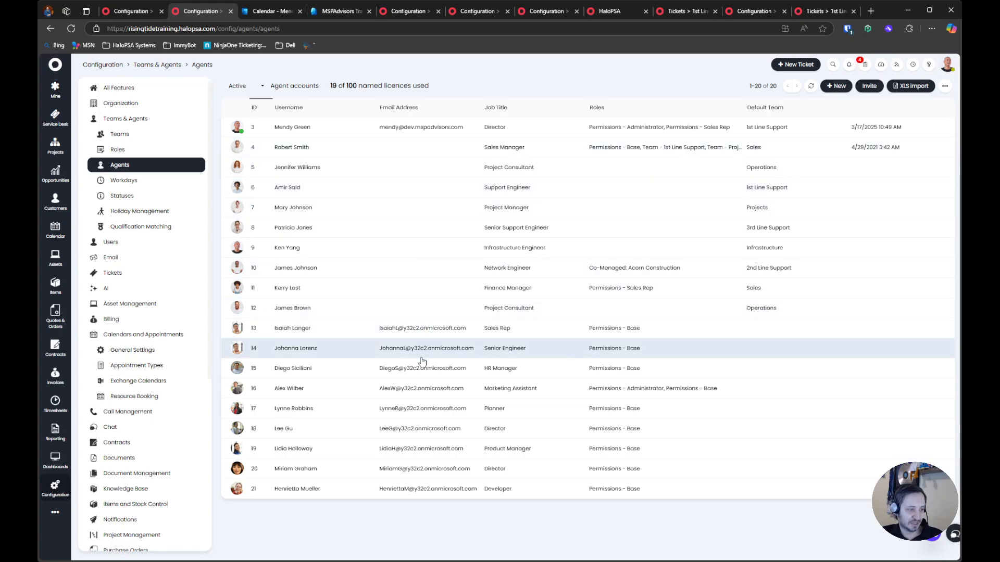
pyautogui.click(359, 227)
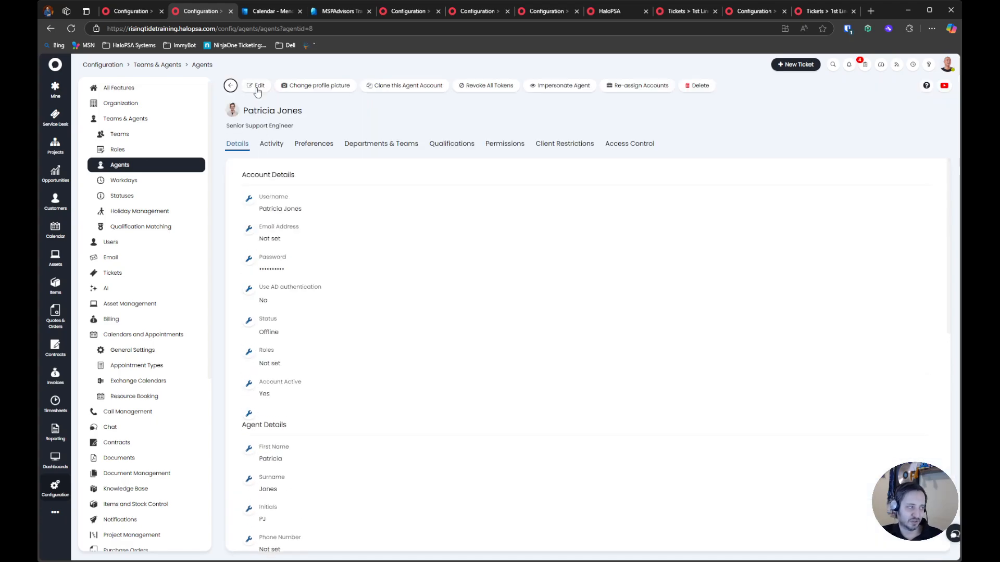
pyautogui.scroll(-3, 328, 307)
pyautogui.click(314, 144)
# Set this agent's Create Appointments from Calendar Integrations preference to Never, save, and return to the agent list
pyautogui.scroll(-5, 330, 318)
pyautogui.click(289, 405)
pyautogui.scroll(-4, 290, 408)
pyautogui.click(301, 339)
pyautogui.click(306, 291)
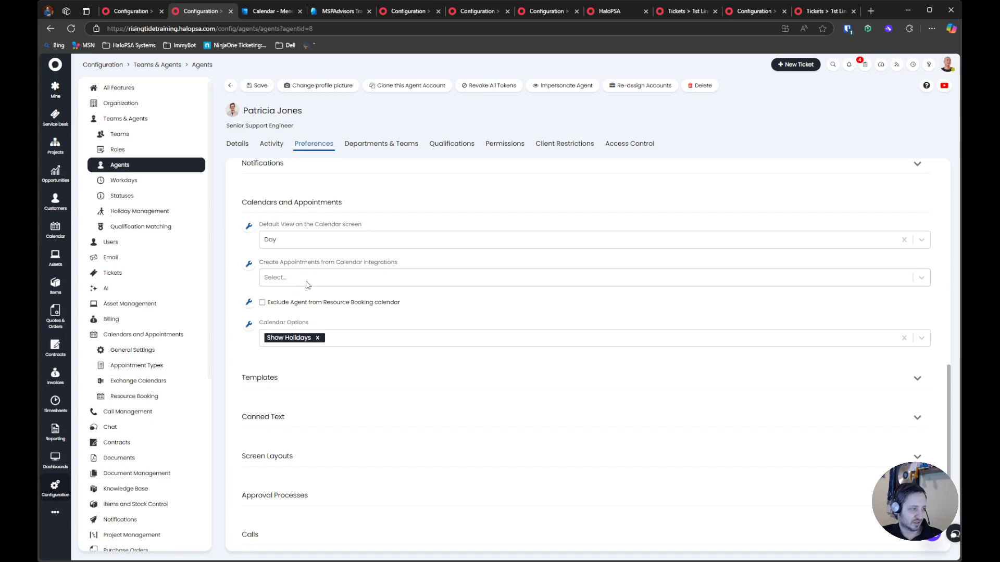
pyautogui.click(307, 281)
pyautogui.click(310, 297)
pyautogui.moveTo(252, 256); pyautogui.dragTo(379, 284)
pyautogui.click(257, 85)
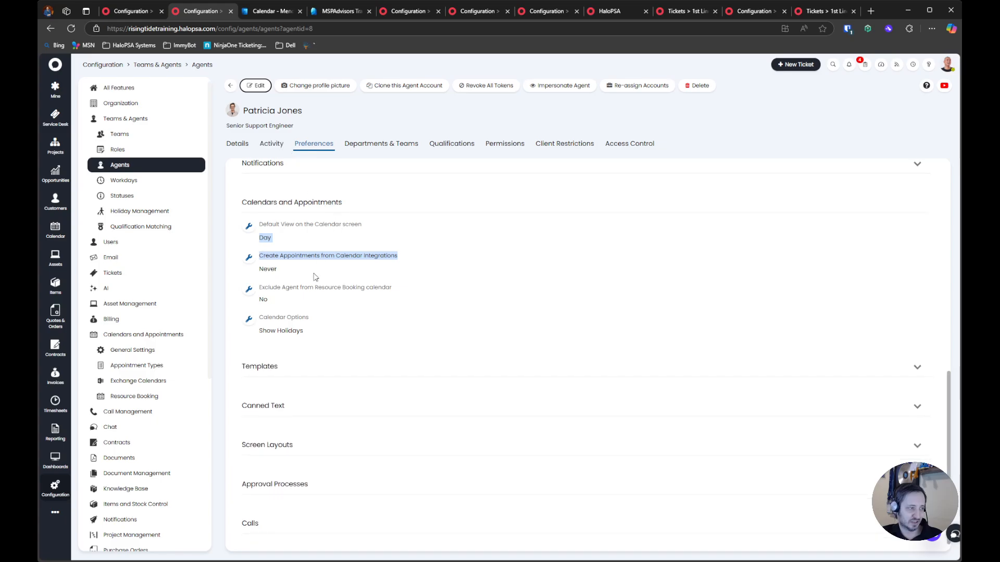
pyautogui.click(238, 144)
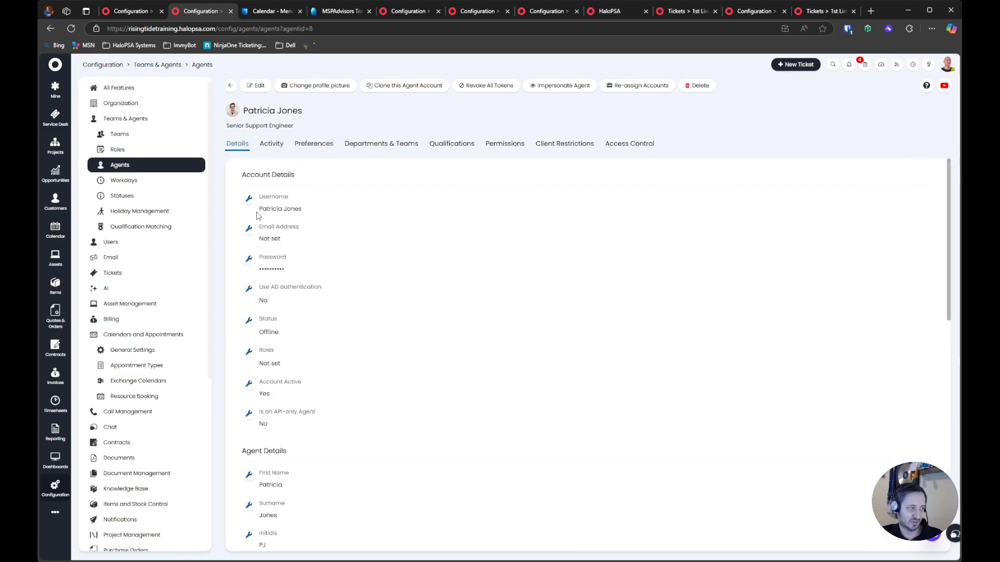
pyautogui.click(230, 86)
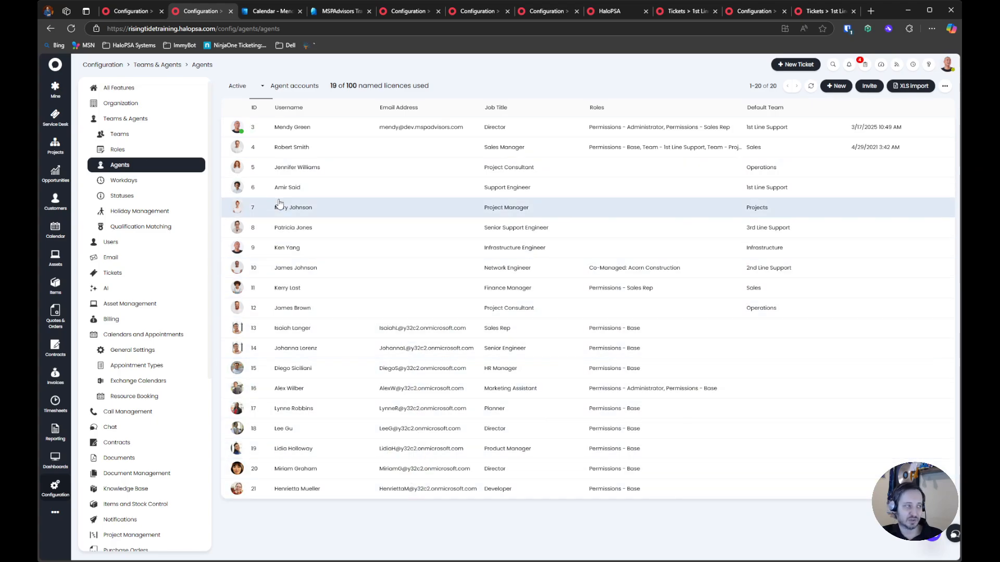
# In the calendar General Settings, enable coloring project calendar entries by status color and showing Date Done on the appointment/task completion screen
pyautogui.click(133, 350)
pyautogui.moveTo(279, 278); pyautogui.dragTo(493, 283)
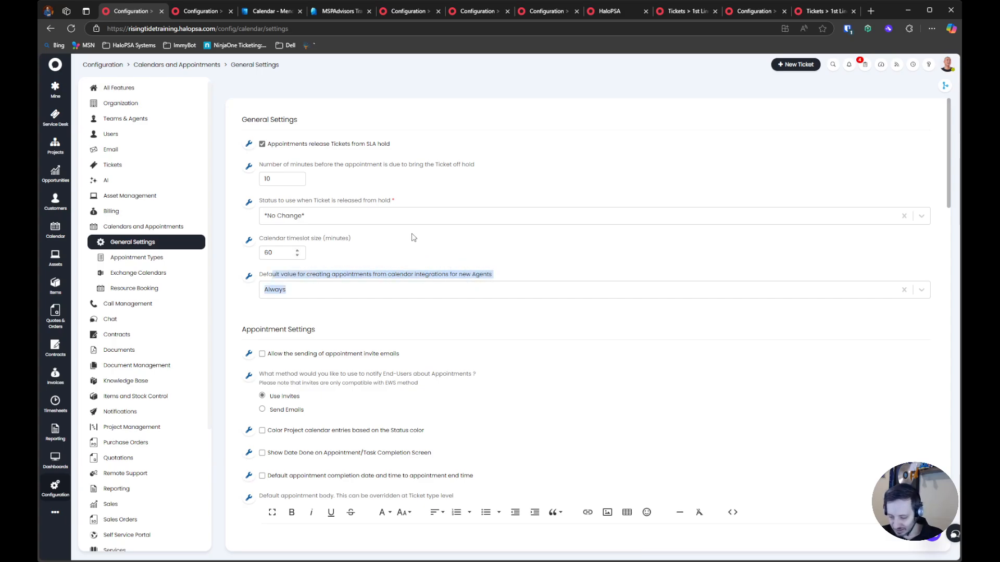
pyautogui.scroll(-1, 242, 319)
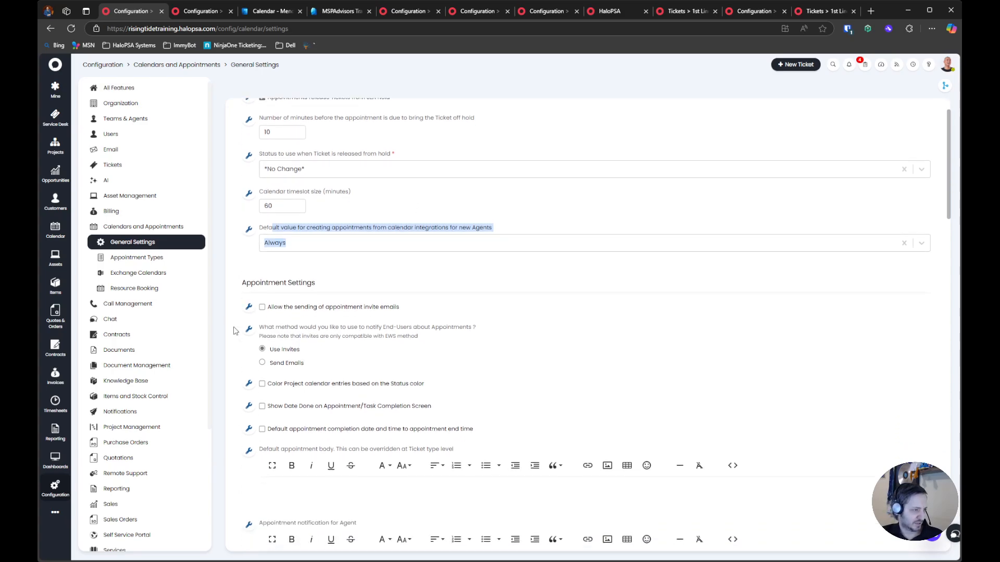
pyautogui.scroll(-2, 373, 315)
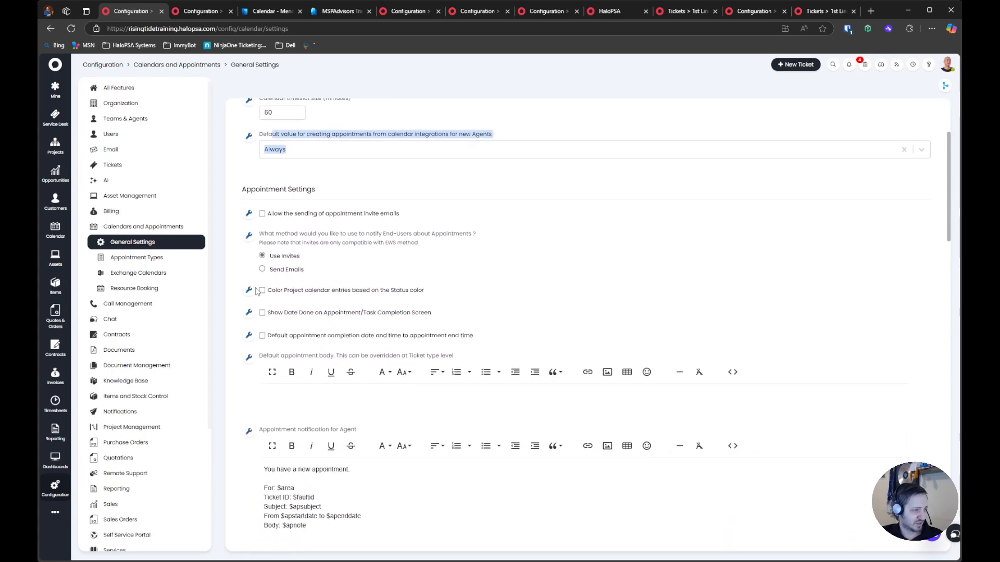
pyautogui.click(270, 290)
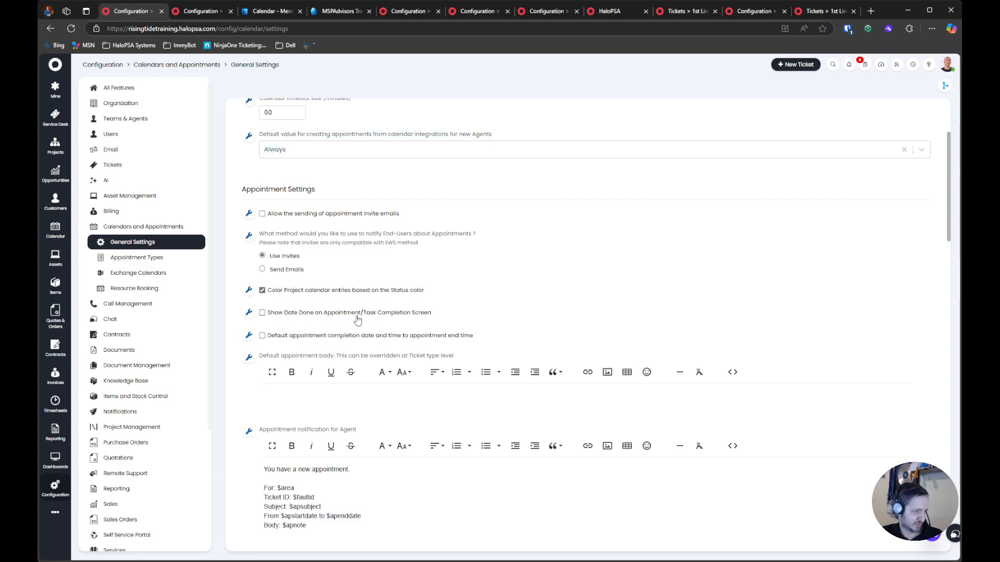
pyautogui.click(262, 316)
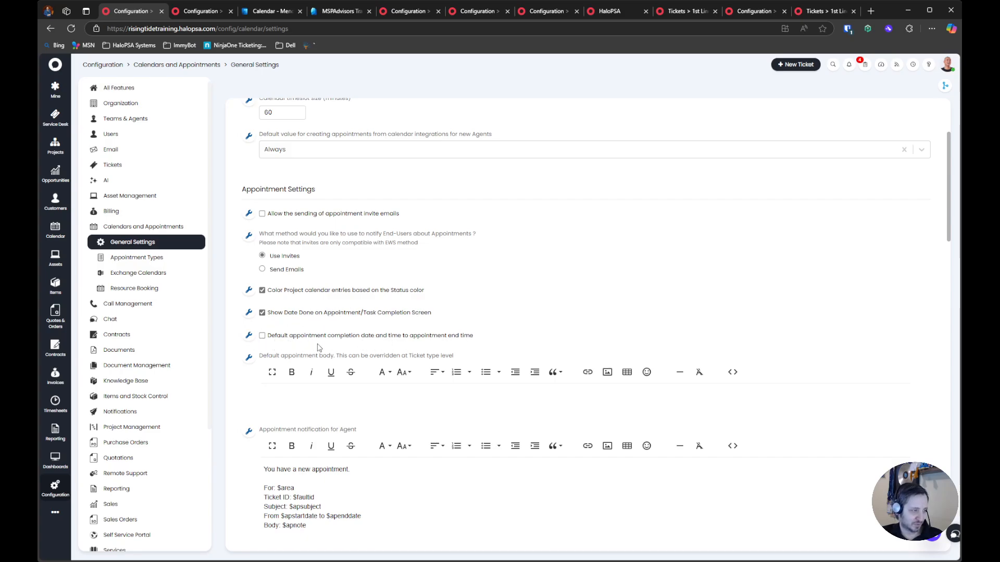
# Show the appointment location field with the location type Select from list of all Sites
pyautogui.scroll(-4, 289, 349)
pyautogui.scroll(-3, 289, 349)
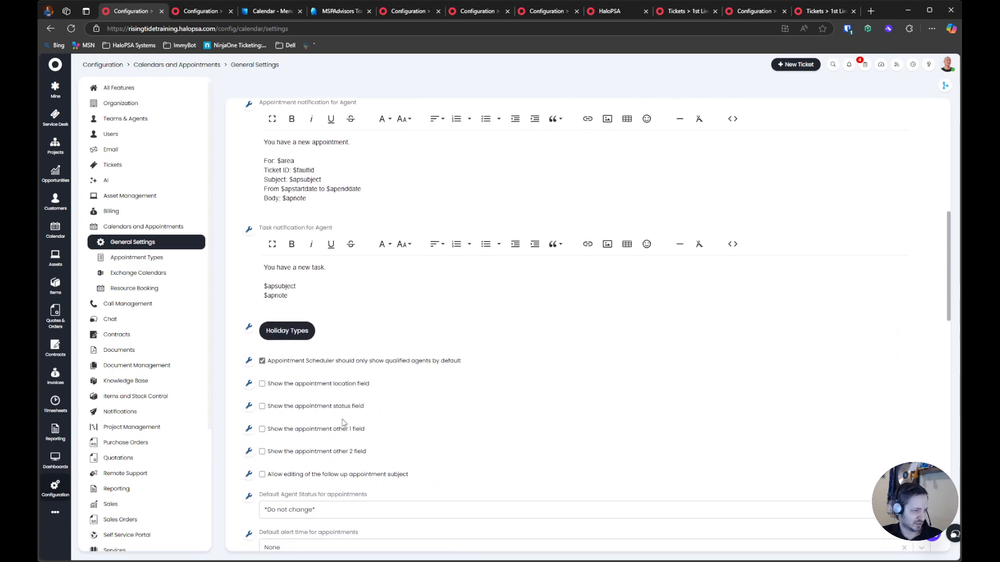
pyautogui.click(333, 383)
pyautogui.click(291, 420)
pyautogui.click(317, 439)
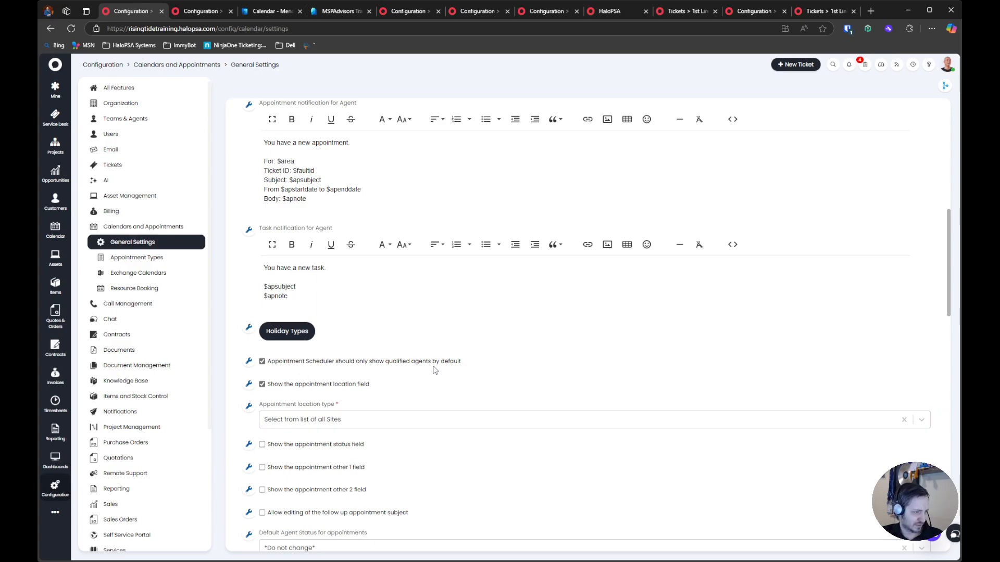
# Set the Default Agent Status for appointments to Busy
pyautogui.scroll(-1, 314, 370)
pyautogui.scroll(-2, 314, 370)
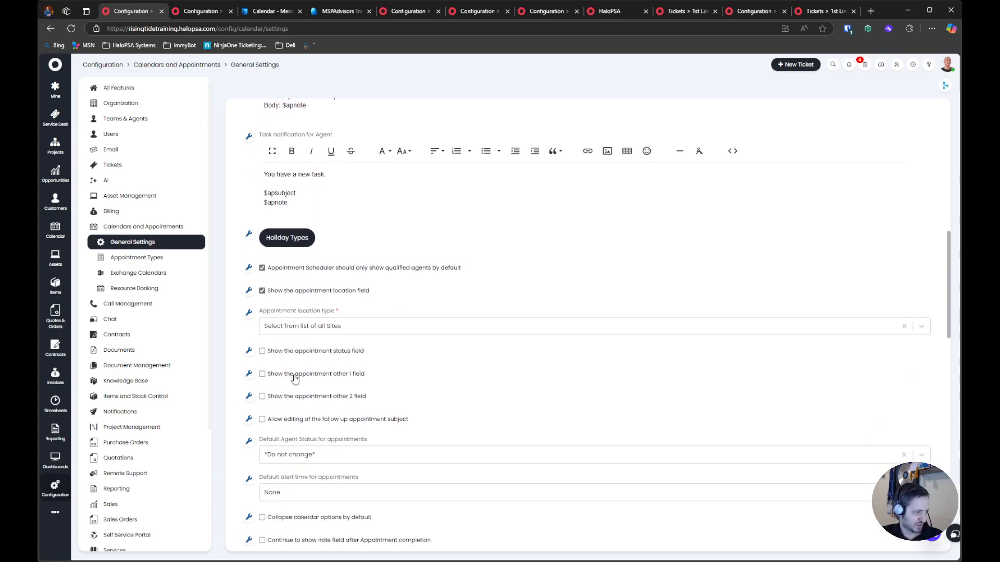
pyautogui.scroll(-2, 319, 411)
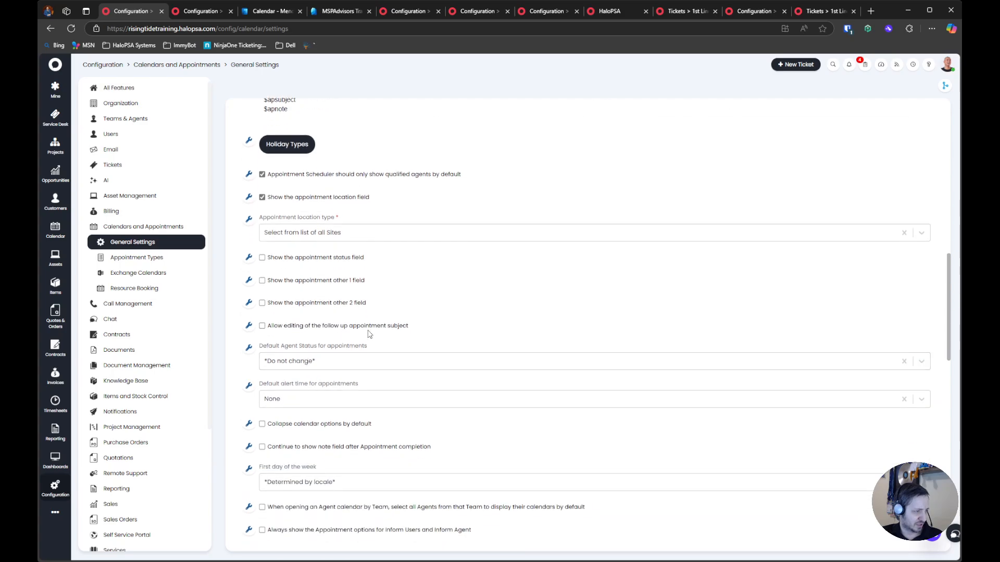
pyautogui.click(345, 362)
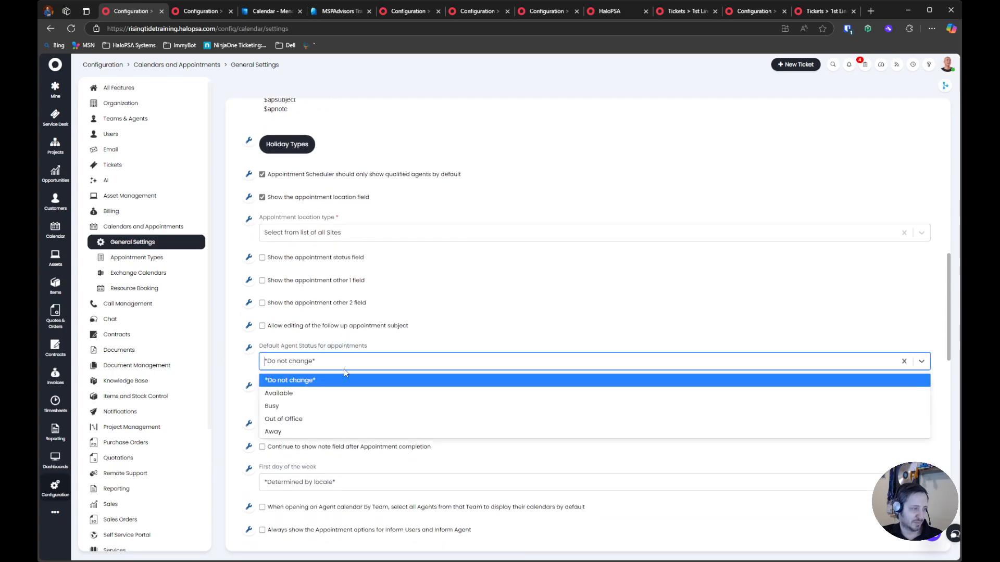
pyautogui.click(333, 407)
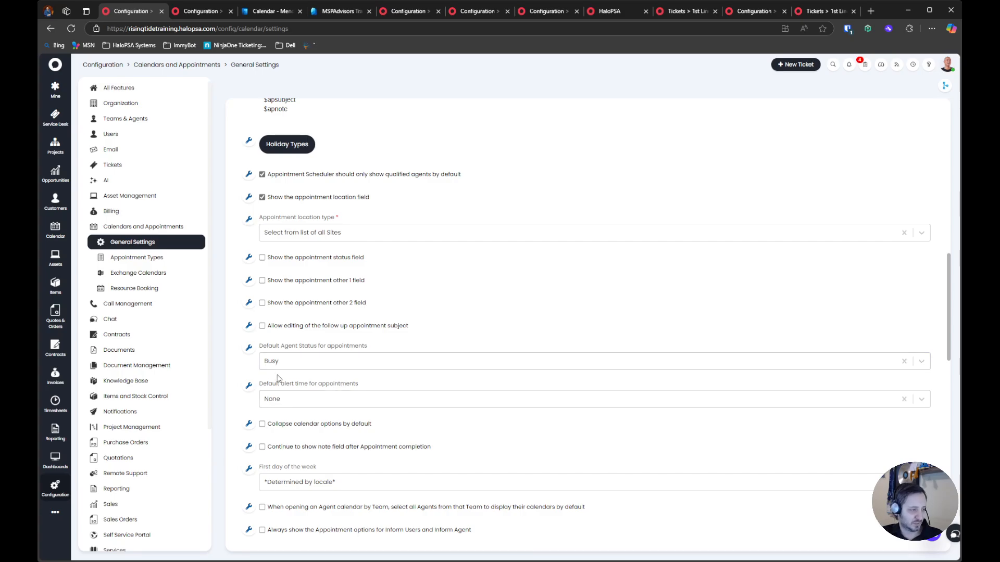
# Review the default alert time for appointments and set the First day of the week to Monday
pyautogui.moveTo(269, 383); pyautogui.dragTo(377, 402)
pyautogui.scroll(-1, 388, 425)
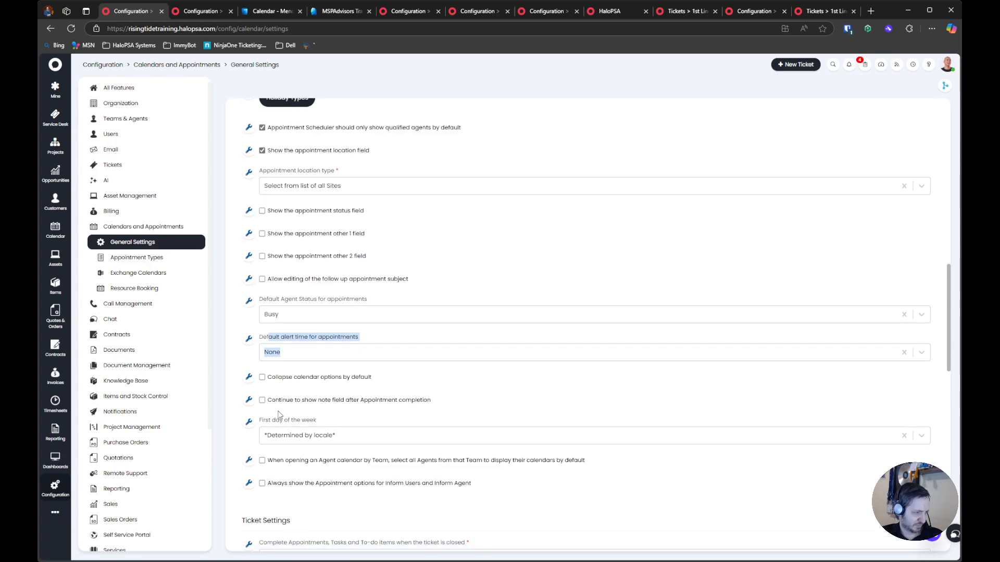
pyautogui.click(317, 437)
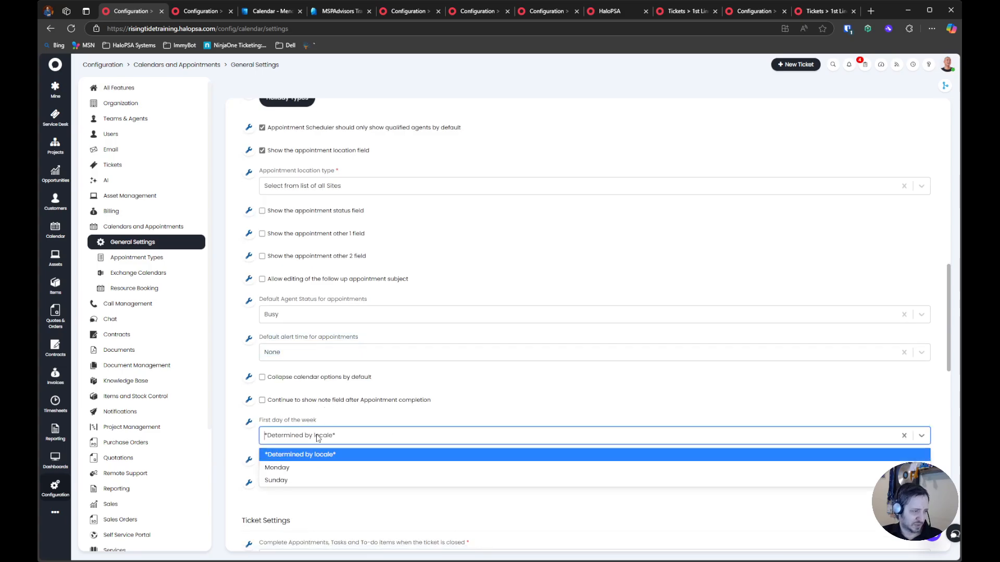
pyautogui.click(296, 468)
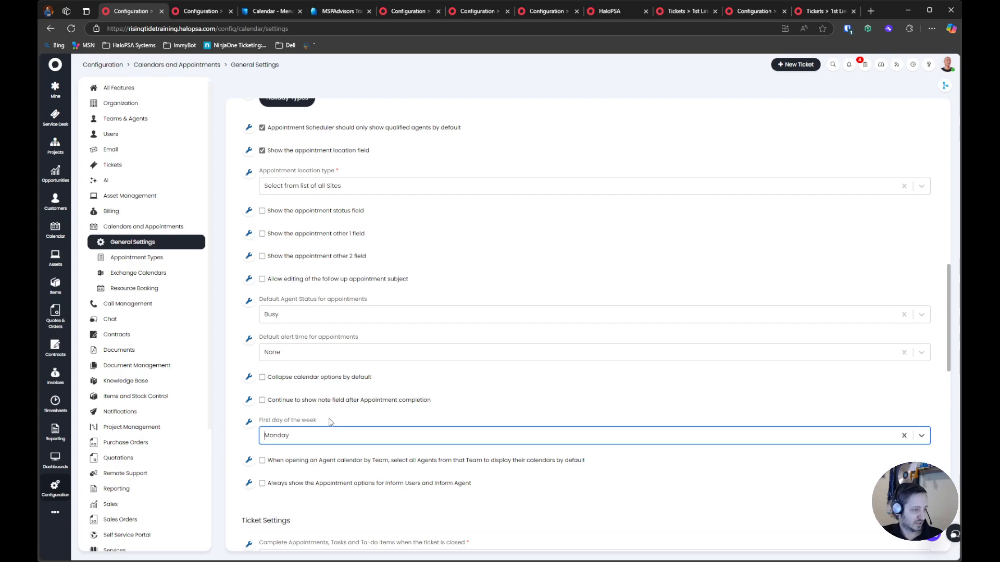
# Set completing appointments, tasks and to-do items on ticket closure to Ask Each Time, and hide appointment actions from the end-user
pyautogui.scroll(-2, 330, 422)
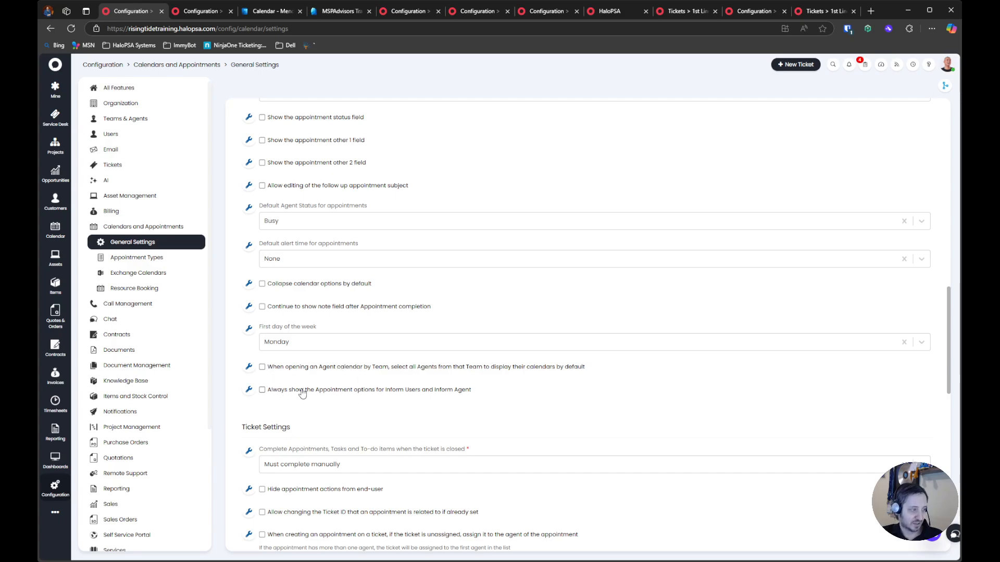
pyautogui.scroll(-3, 458, 396)
pyautogui.scroll(-1, 457, 395)
pyautogui.moveTo(268, 263); pyautogui.dragTo(470, 263)
pyautogui.click(354, 263)
pyautogui.click(340, 280)
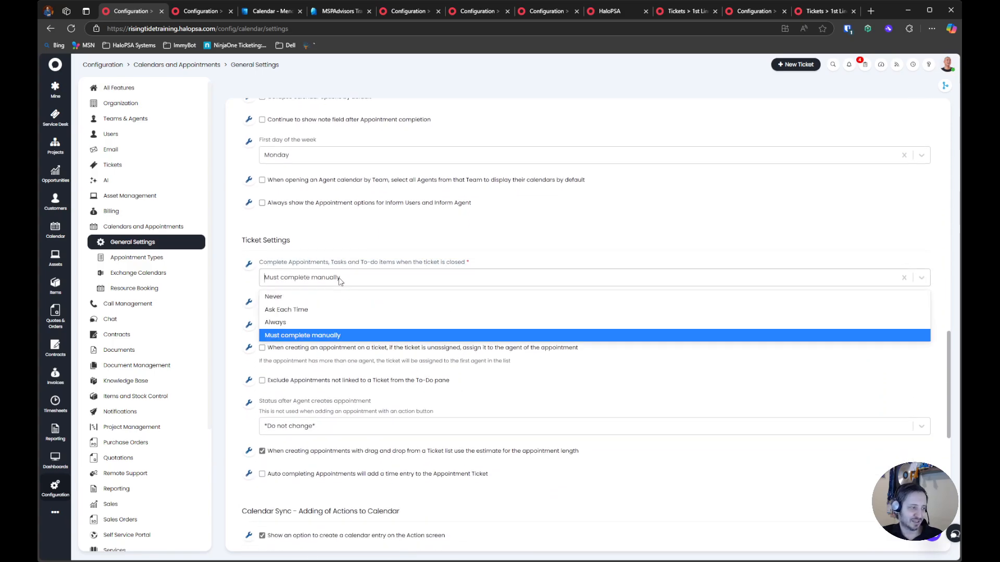
pyautogui.click(348, 311)
pyautogui.click(274, 302)
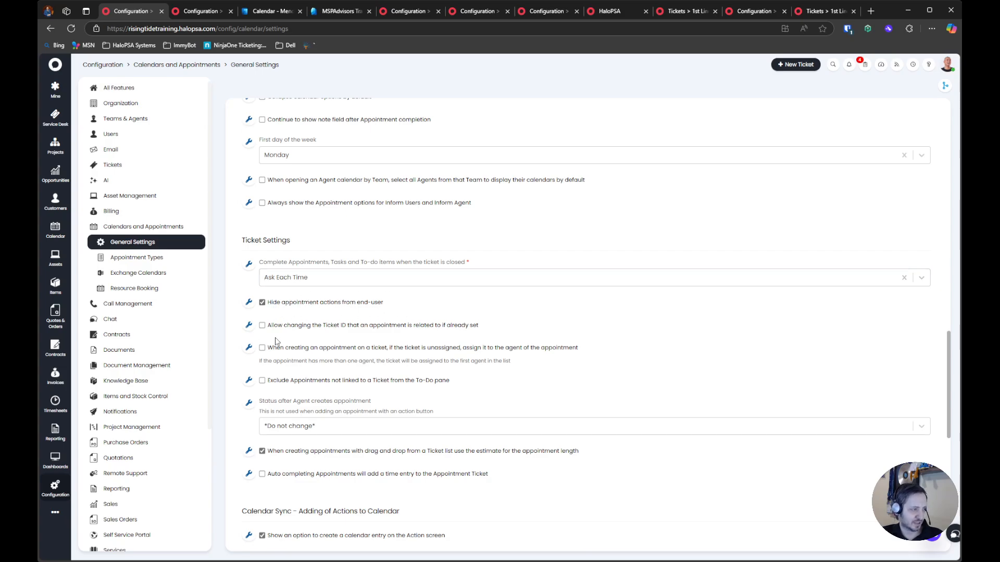
# Allow changing an appointment's related Ticket ID and assign unassigned tickets to the appointment's agent when an appointment is created
pyautogui.moveTo(501, 327); pyautogui.dragTo(275, 328)
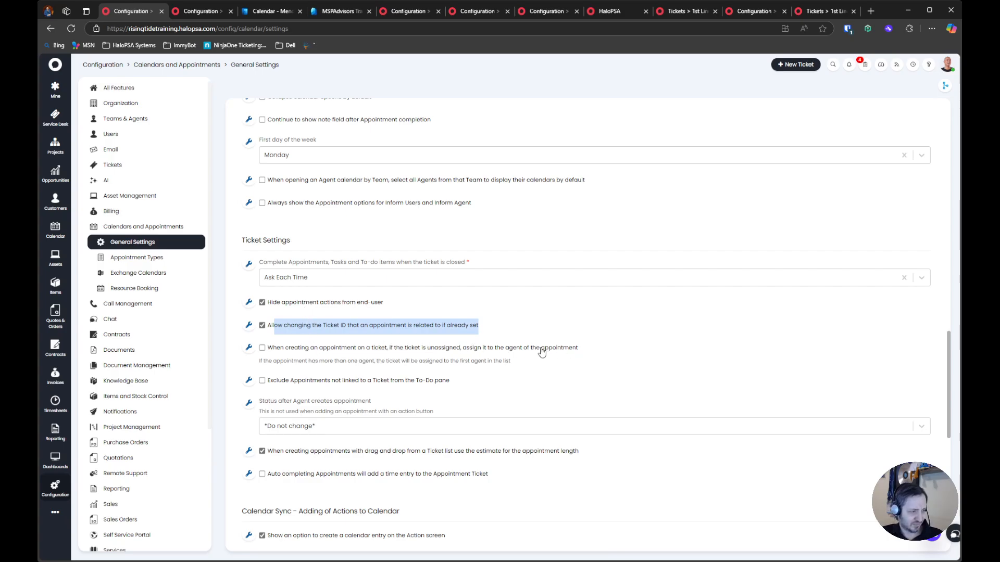
pyautogui.click(290, 353)
pyautogui.click(261, 348)
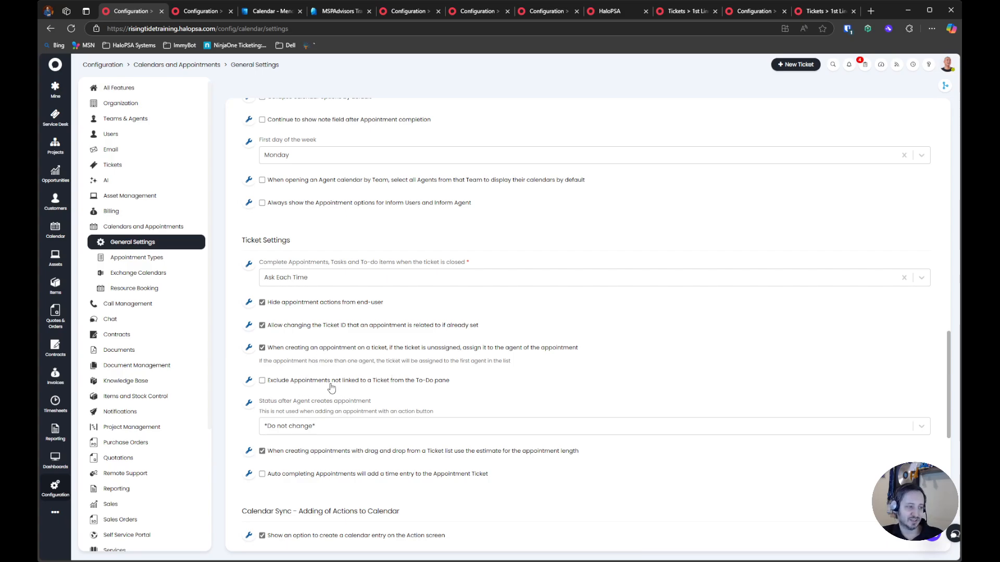
# Exclude appointments not linked to a ticket from the To-Do pane, checking the pane before and after the change
pyautogui.click(865, 64)
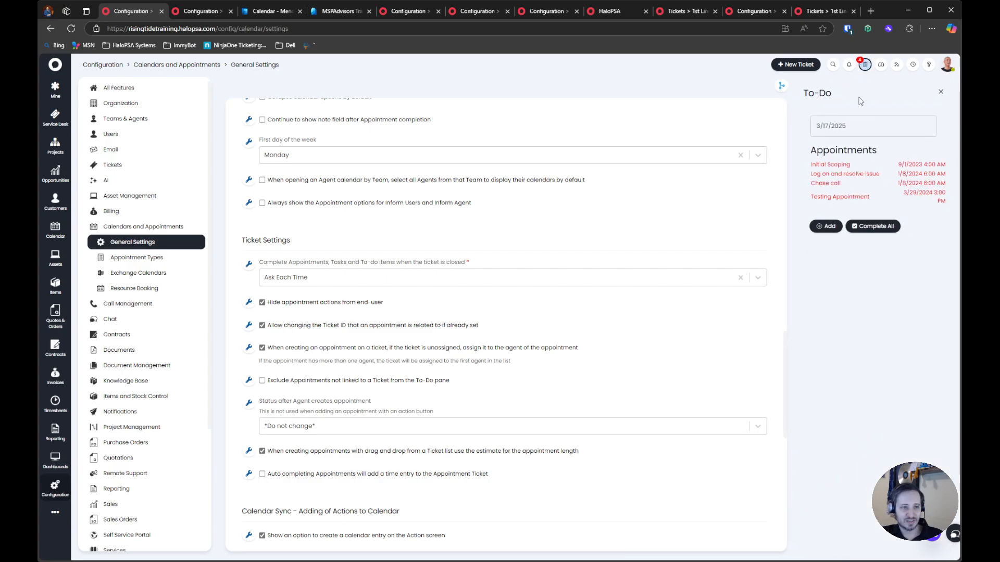
pyautogui.click(862, 63)
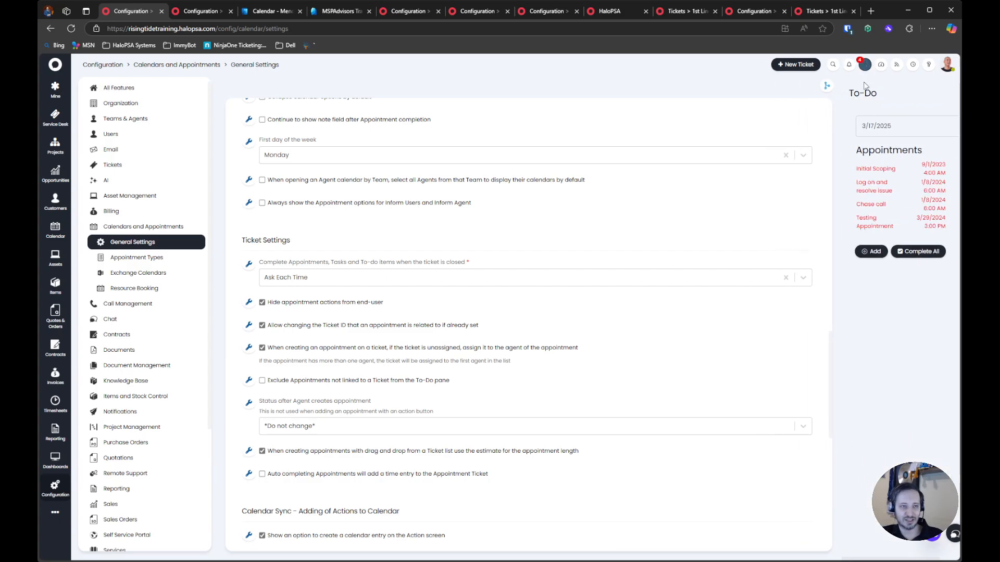
pyautogui.click(862, 64)
pyautogui.click(862, 63)
pyautogui.click(284, 381)
pyautogui.click(864, 65)
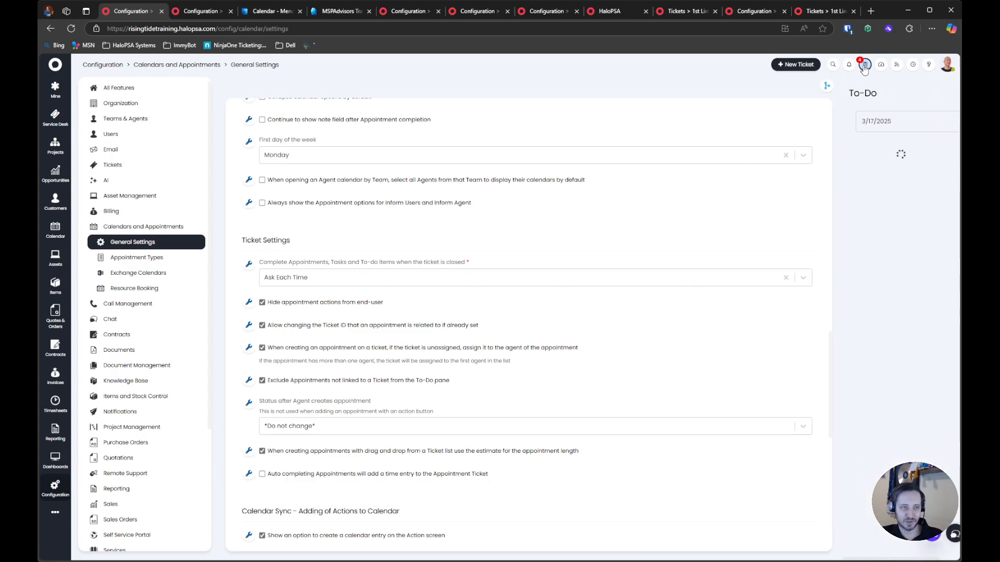
pyautogui.click(864, 65)
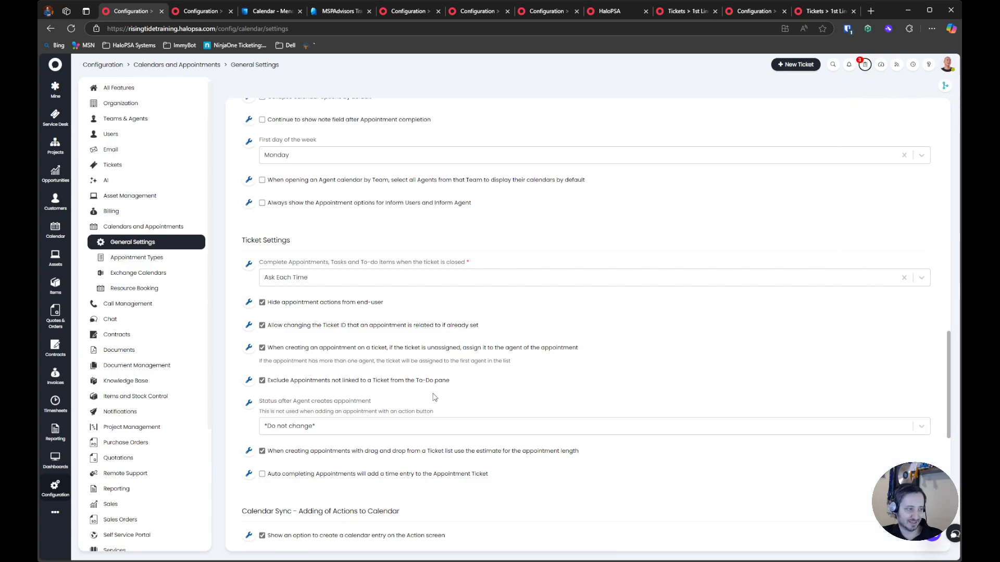
# Turn off the exclusion of unlinked appointments, recheck the To-Do pane, and turn the exclusion back on
pyautogui.click(295, 382)
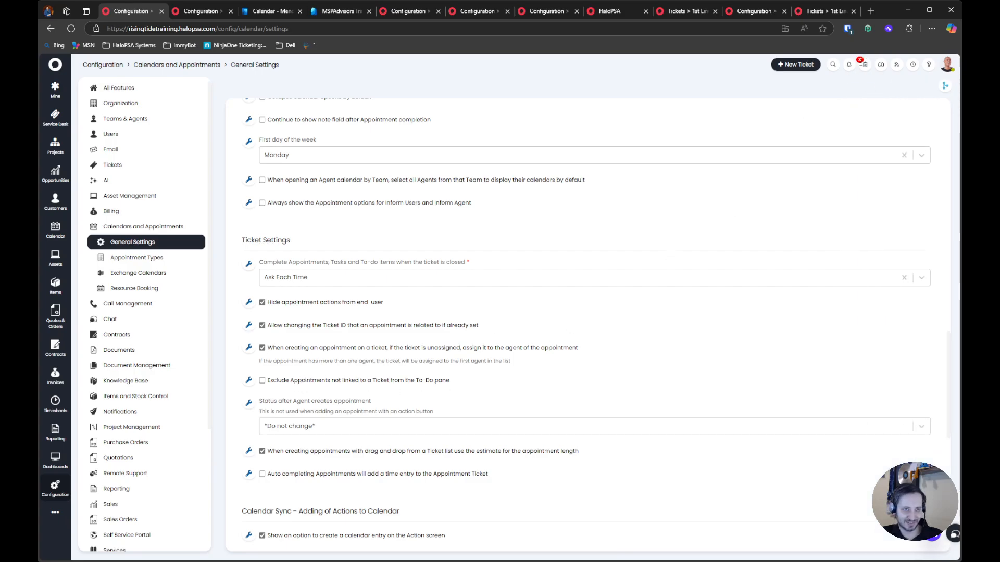
pyautogui.click(865, 65)
pyautogui.click(864, 66)
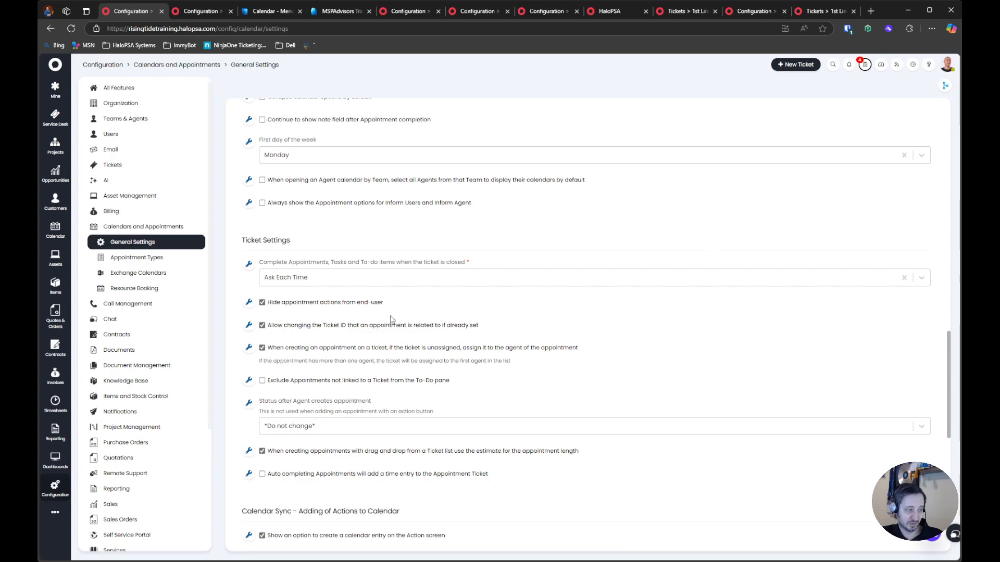
pyautogui.click(296, 382)
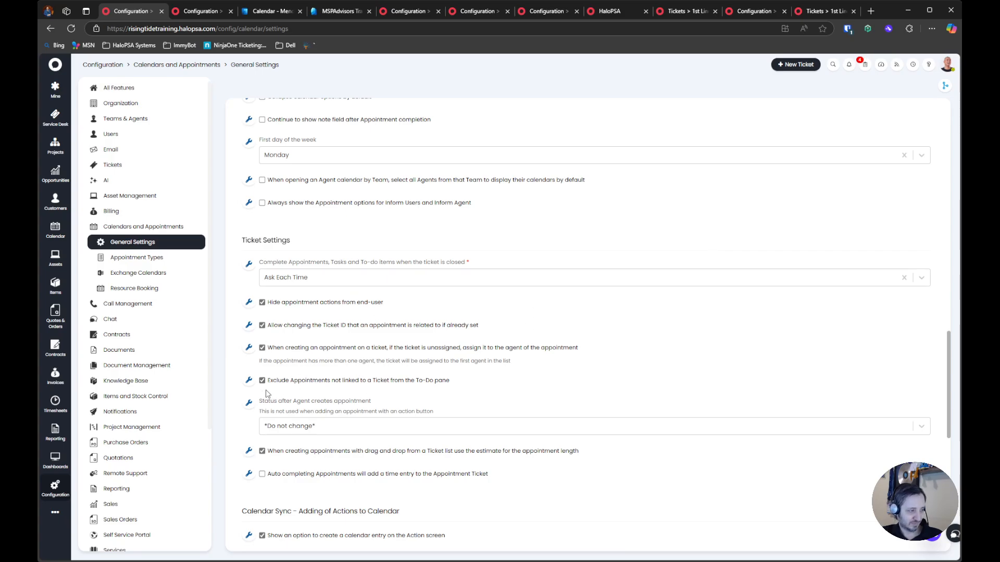
# Set the status after an agent creates an appointment to Scheduled
pyautogui.moveTo(432, 404); pyautogui.dragTo(259, 412)
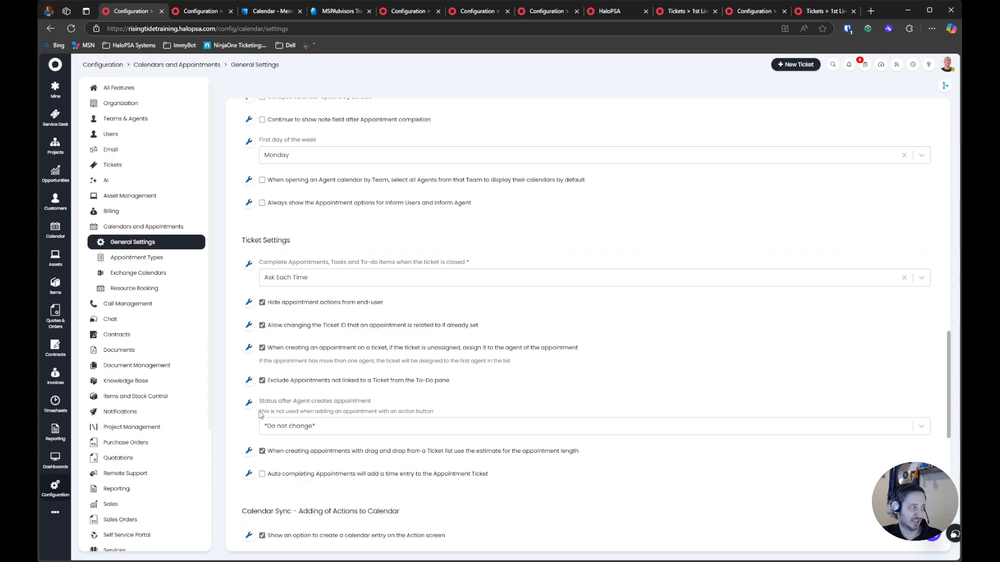
pyautogui.click(356, 430)
pyautogui.write('sch')
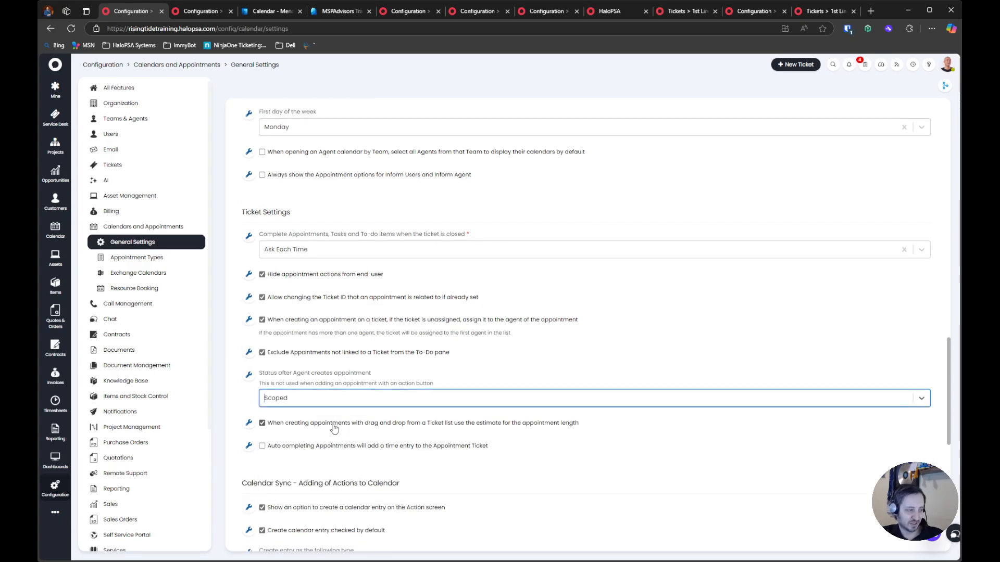
pyautogui.click(323, 419)
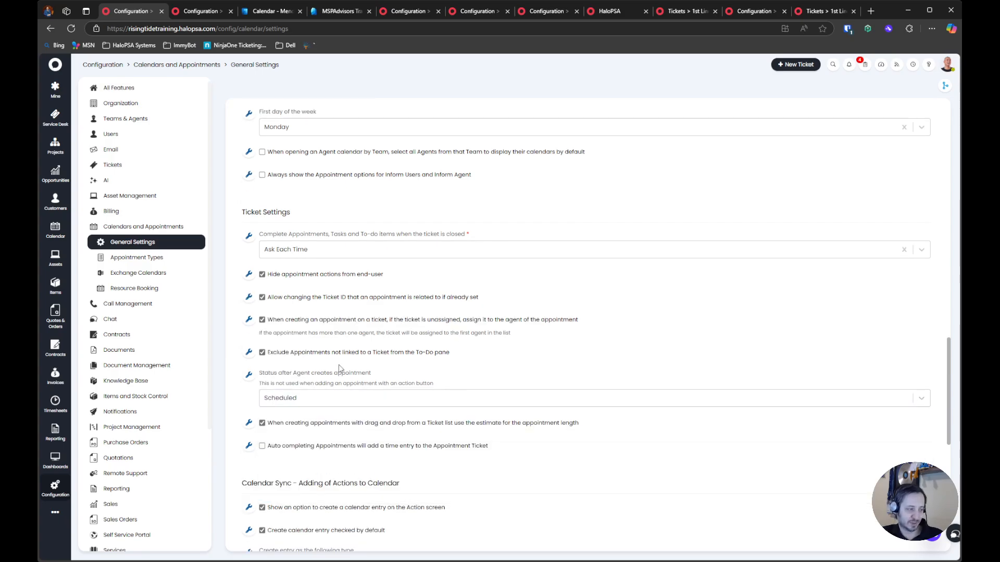
pyautogui.moveTo(260, 369); pyautogui.dragTo(435, 391)
pyautogui.click(425, 370)
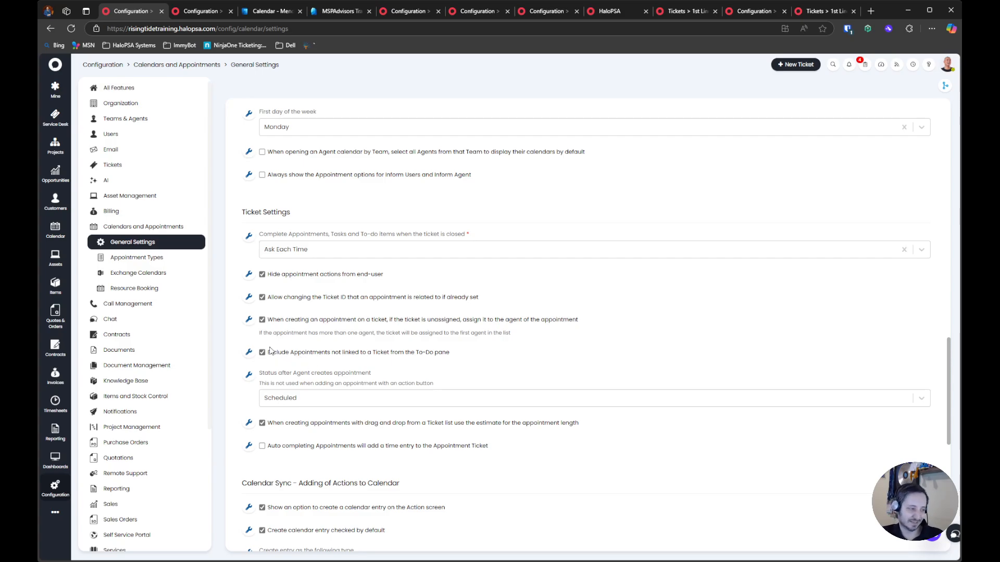
# Examine the ticket settings for drag-and-drop appointment length and for time entries added by auto-completed appointments
pyautogui.scroll(-1, 267, 372)
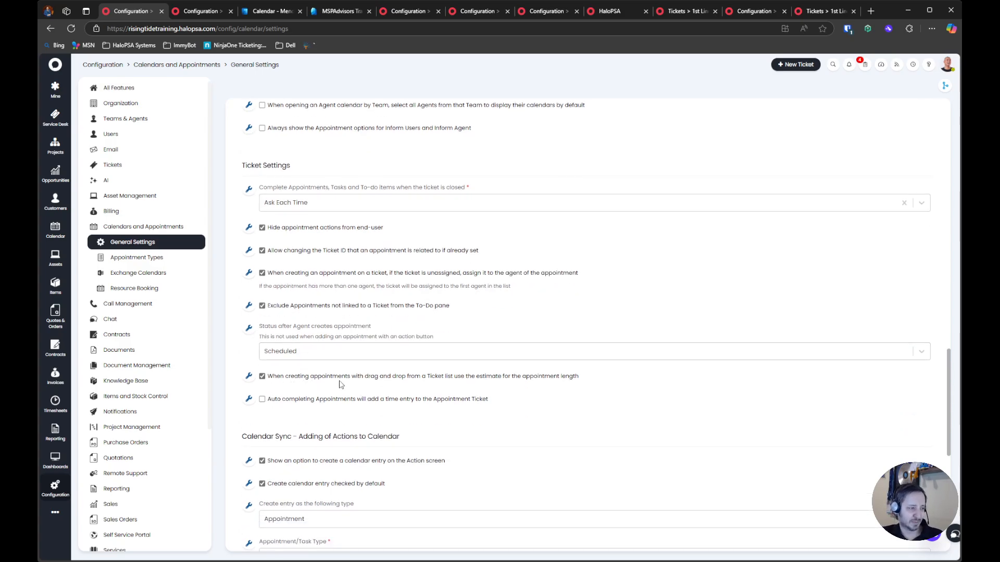
pyautogui.moveTo(602, 376); pyautogui.dragTo(234, 383)
pyautogui.moveTo(490, 400); pyautogui.dragTo(263, 423)
pyautogui.scroll(-2, 262, 423)
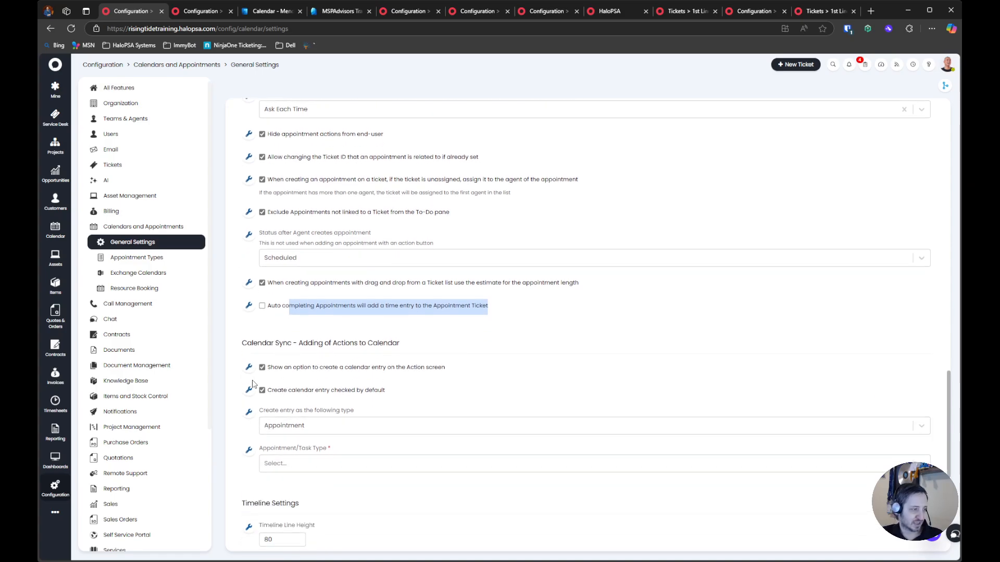
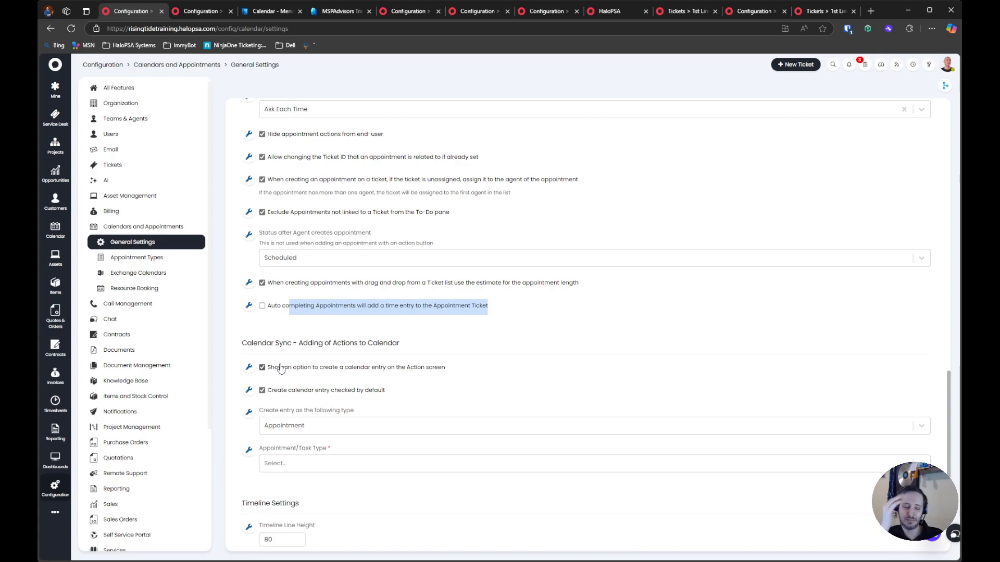
# Turn off the option to create a calendar entry on the Action screen
pyautogui.click(364, 368)
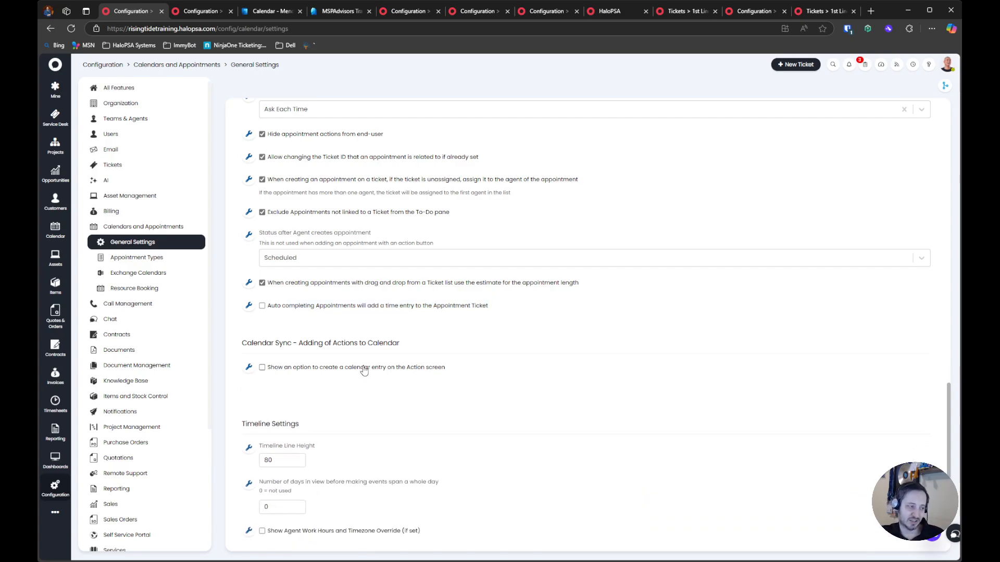
pyautogui.moveTo(486, 366); pyautogui.dragTo(251, 364)
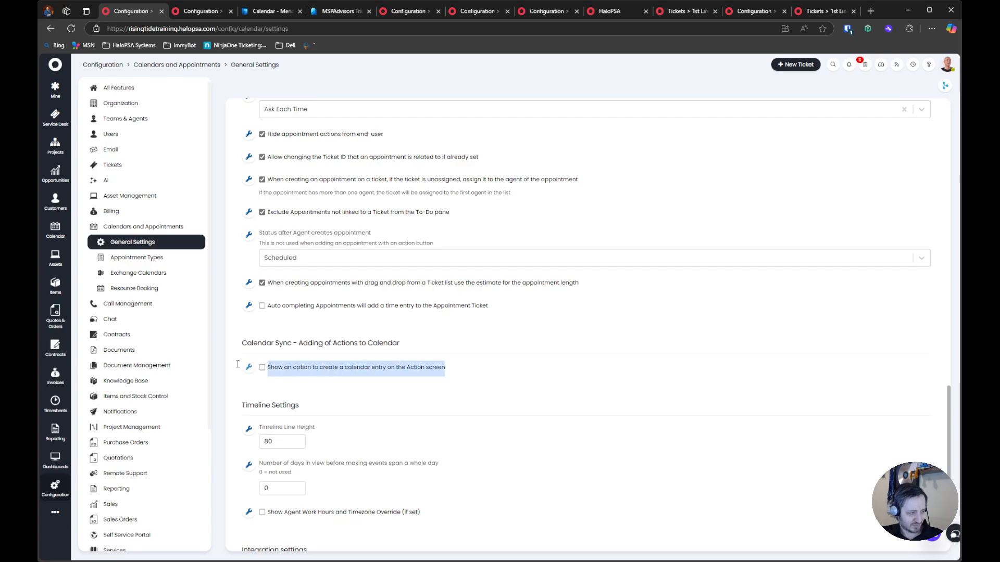
pyautogui.moveTo(454, 366); pyautogui.dragTo(482, 375)
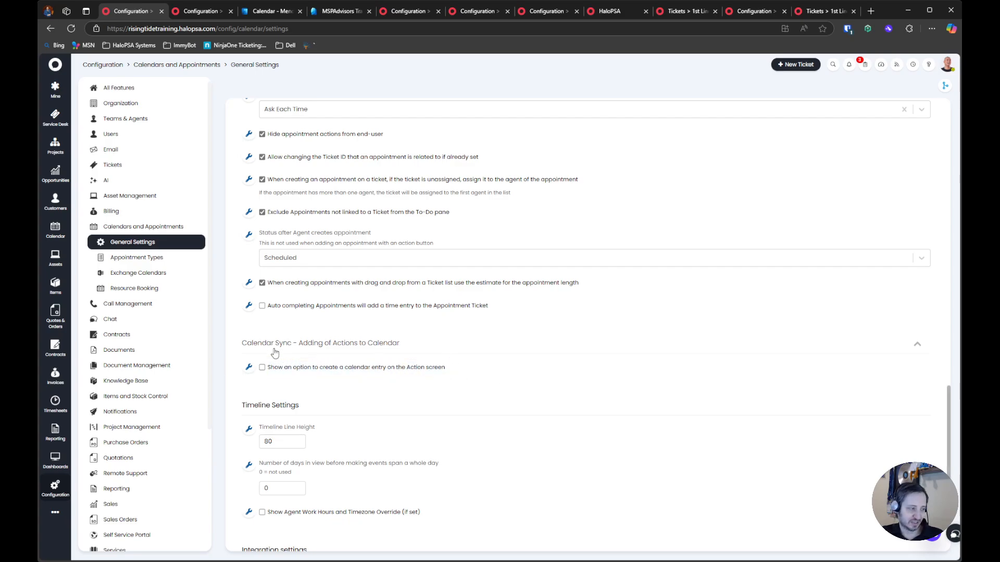
# Enable showing agent work hours and the timezone override in the Timeline Settings
pyautogui.scroll(-2, 274, 351)
pyautogui.scroll(-1, 274, 348)
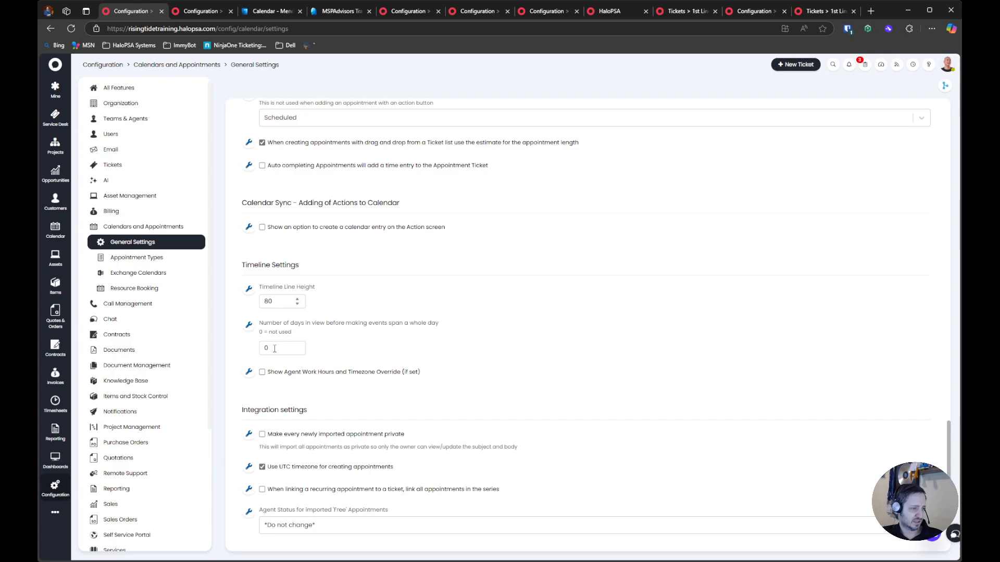
pyautogui.click(315, 373)
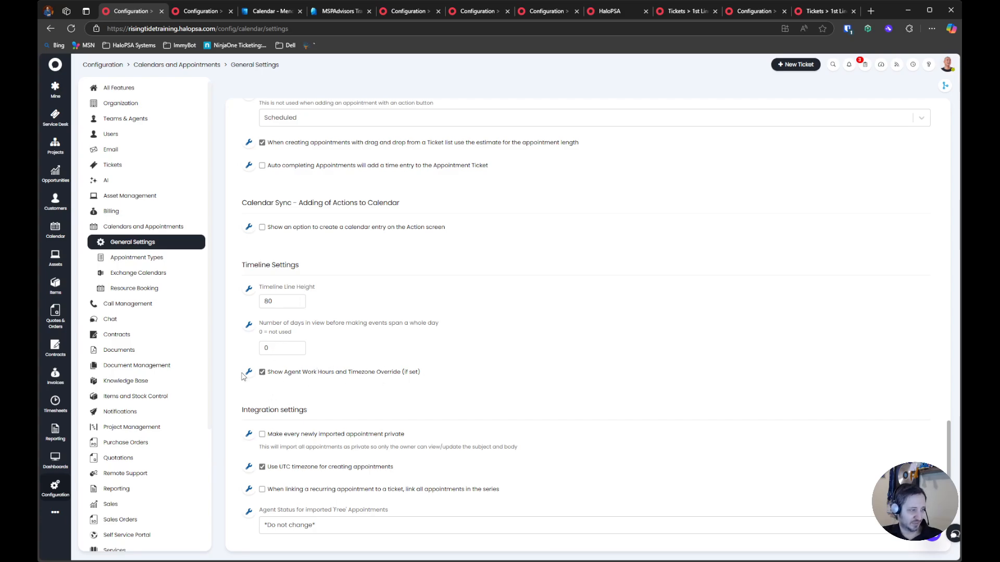
pyautogui.scroll(-1, 309, 365)
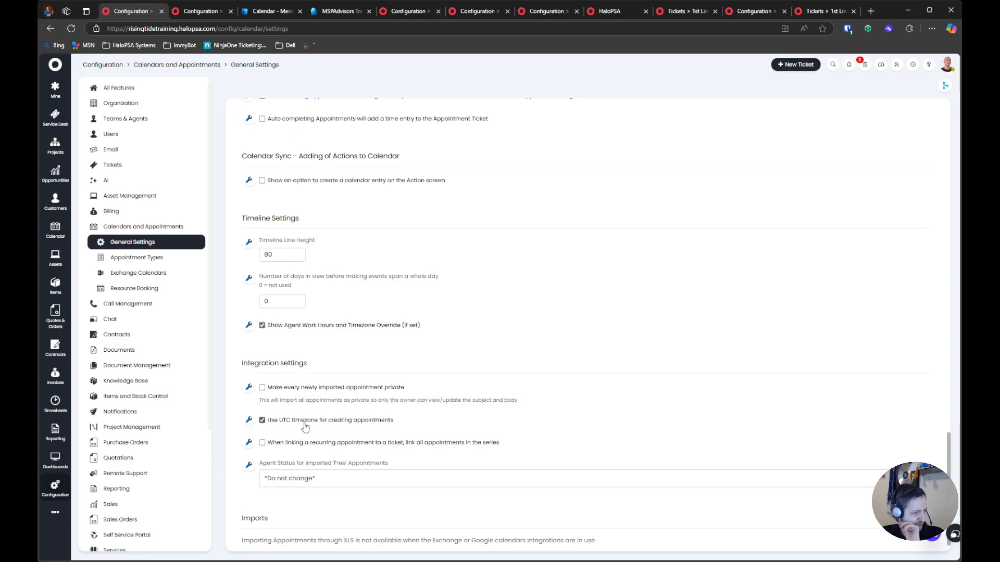
# In the Integration settings, turn off UTC timezone for creating appointments and enable linking all appointments in a recurring series to a ticket
pyautogui.moveTo(438, 420); pyautogui.dragTo(260, 422)
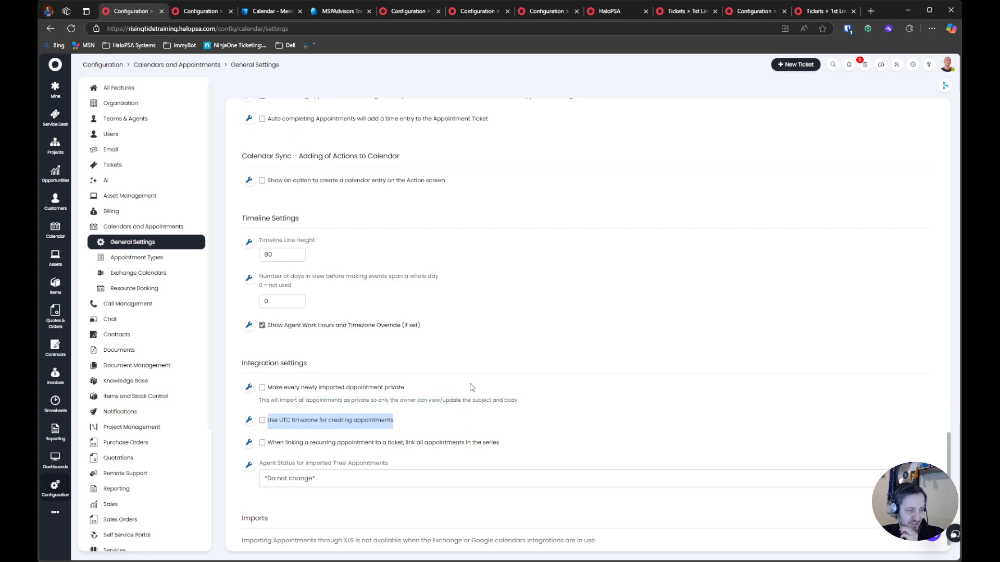
pyautogui.scroll(-1, 471, 388)
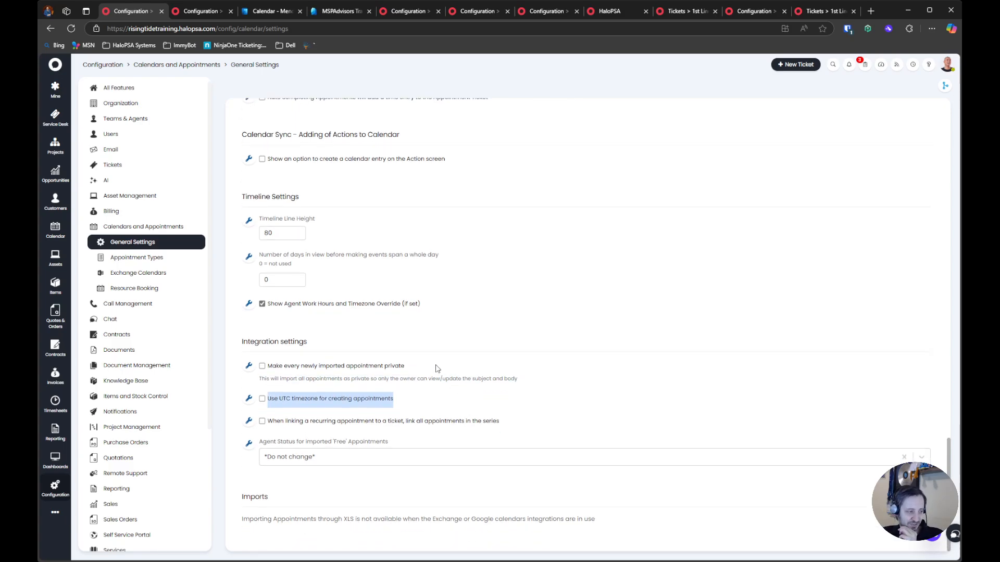
pyautogui.click(282, 423)
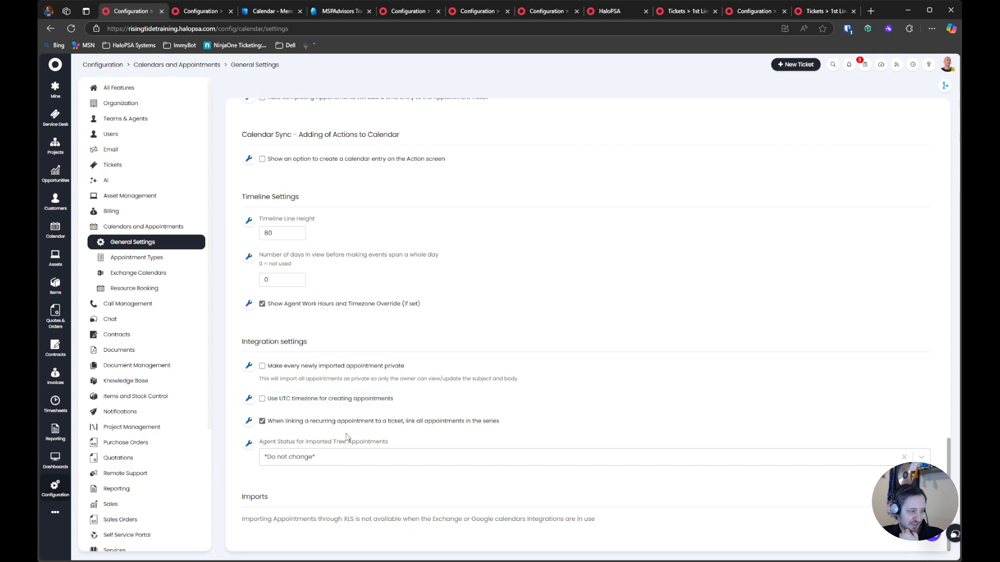
# Set the agent status for imported 'Free' appointments to Available
pyautogui.moveTo(264, 442); pyautogui.dragTo(391, 442)
pyautogui.click(391, 442)
pyautogui.click(333, 453)
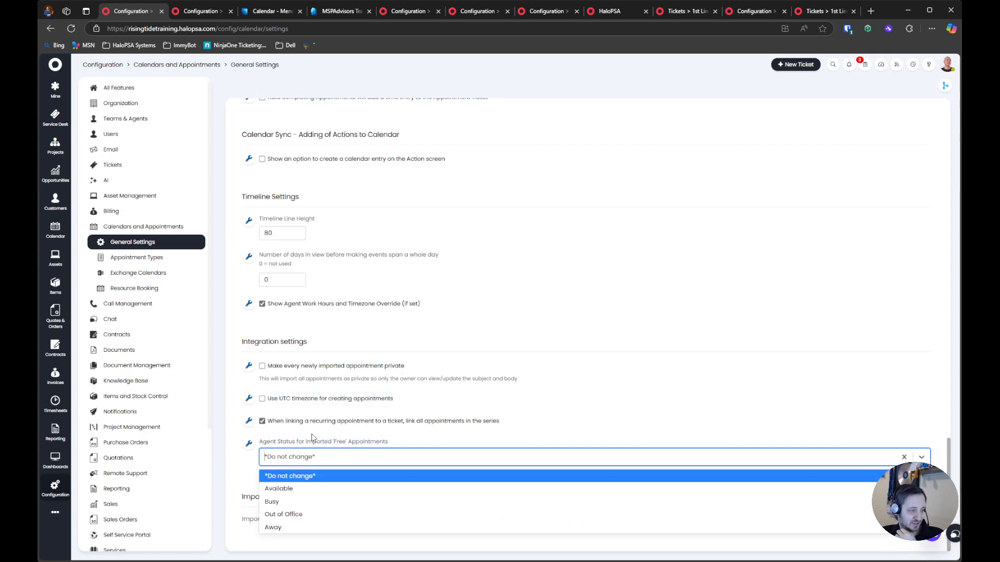
pyautogui.click(312, 488)
pyautogui.moveTo(289, 442); pyautogui.dragTo(390, 442)
pyautogui.click(288, 475)
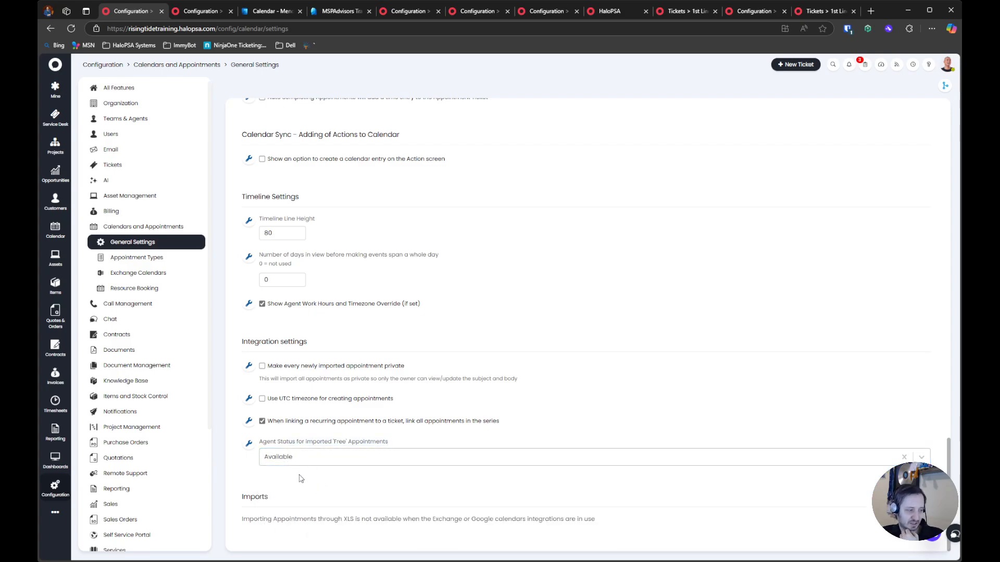
pyautogui.click(306, 459)
pyautogui.click(306, 458)
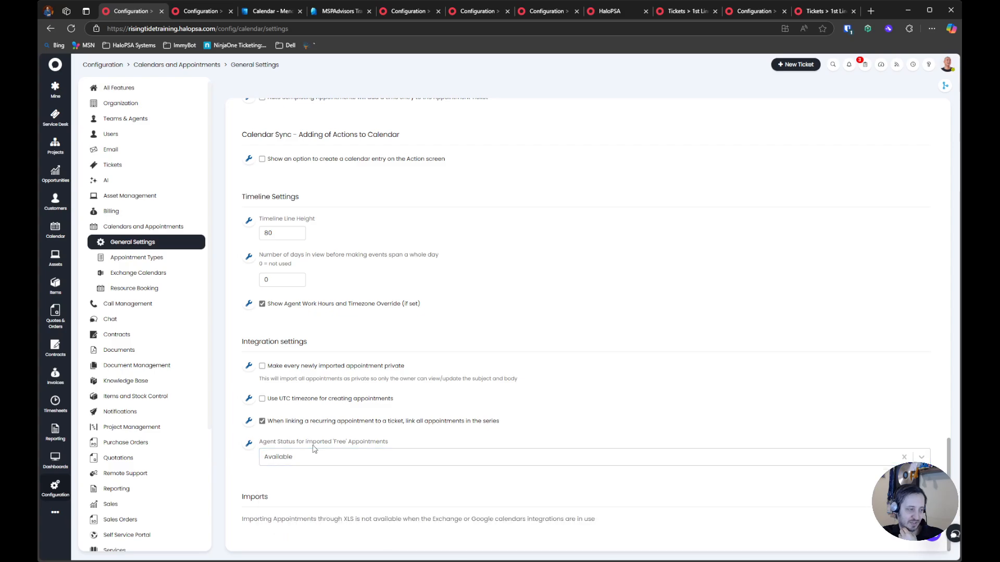
# Look back over the calendar's general settings and examine the default agent status for appointments
pyautogui.scroll(15, 304, 518)
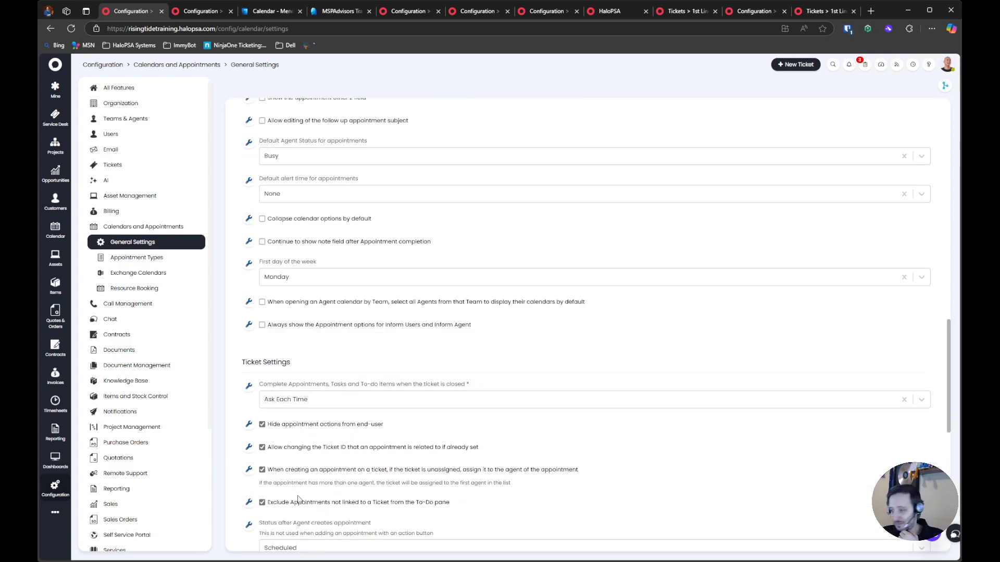
pyautogui.scroll(12, 299, 499)
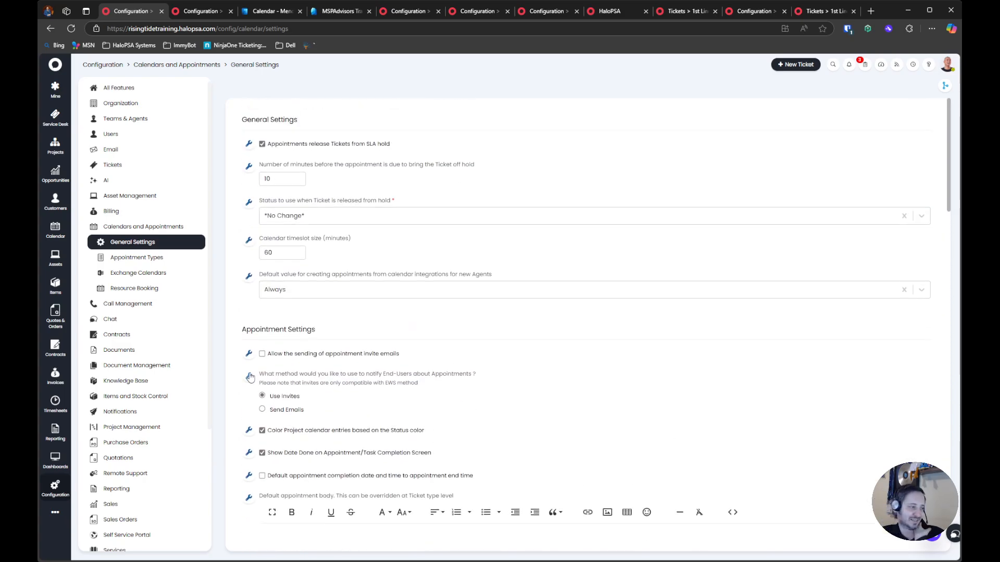
pyautogui.scroll(-15, 284, 425)
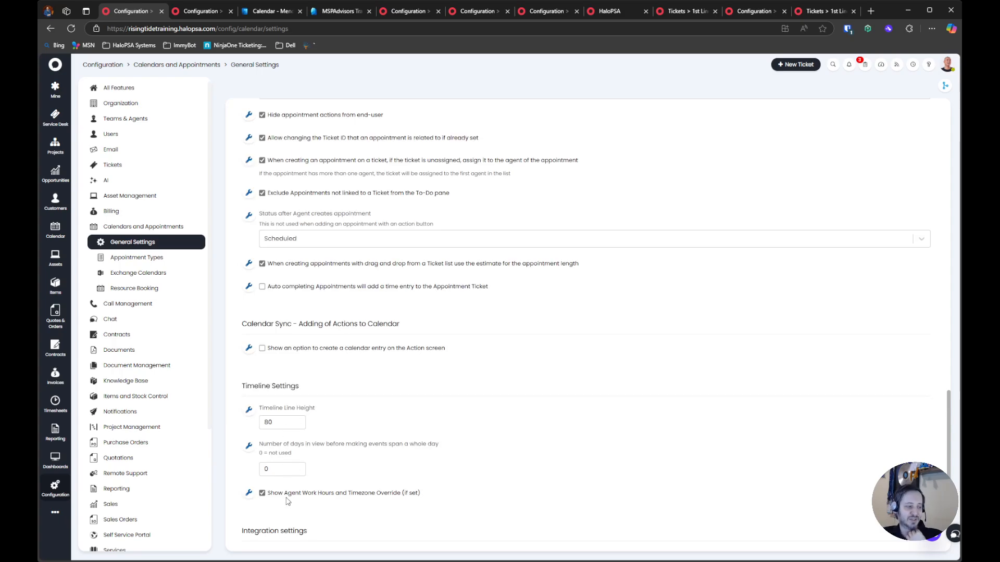
pyautogui.scroll(-4, 287, 502)
pyautogui.scroll(8, 284, 447)
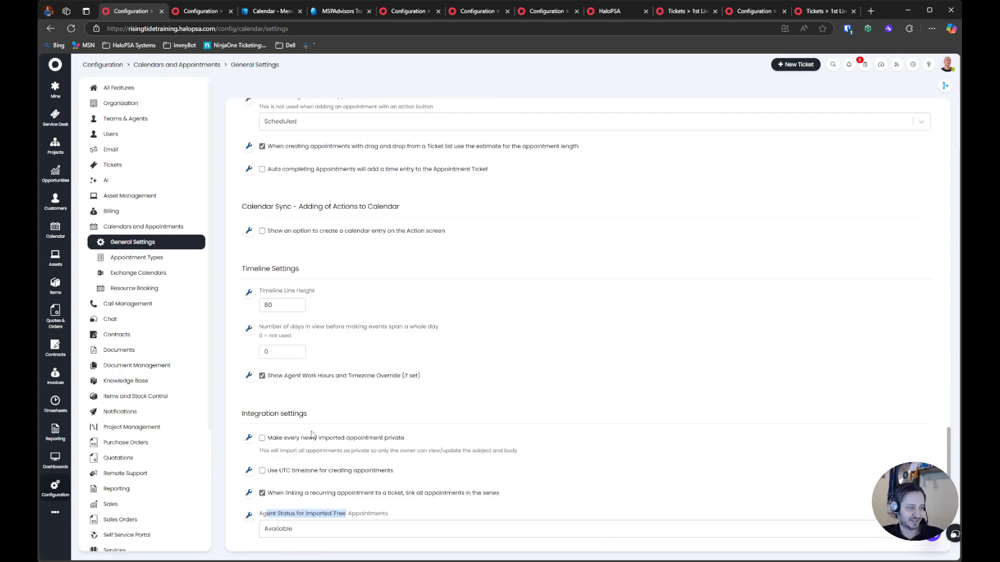
pyautogui.scroll(4, 288, 426)
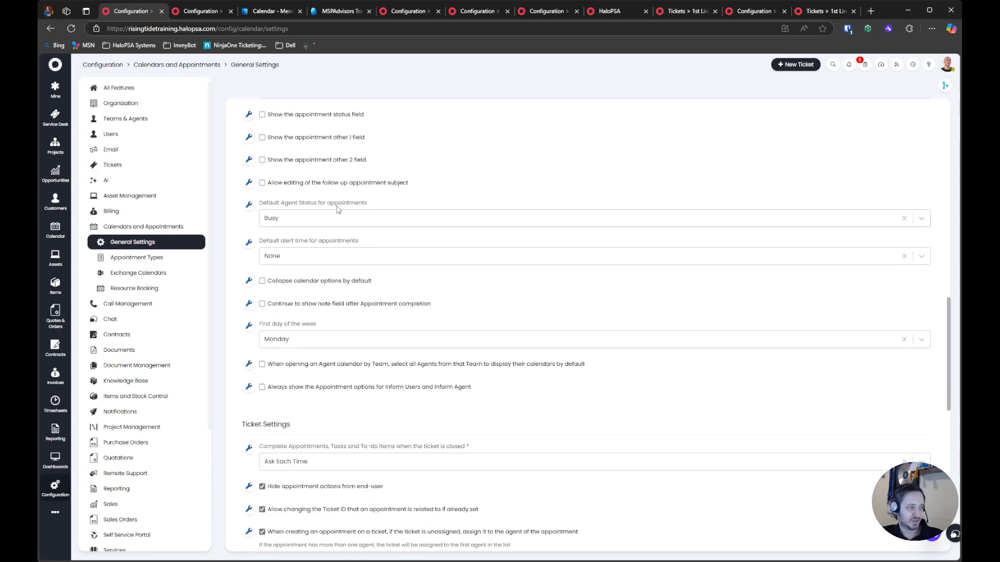
pyautogui.moveTo(399, 203); pyautogui.dragTo(252, 203)
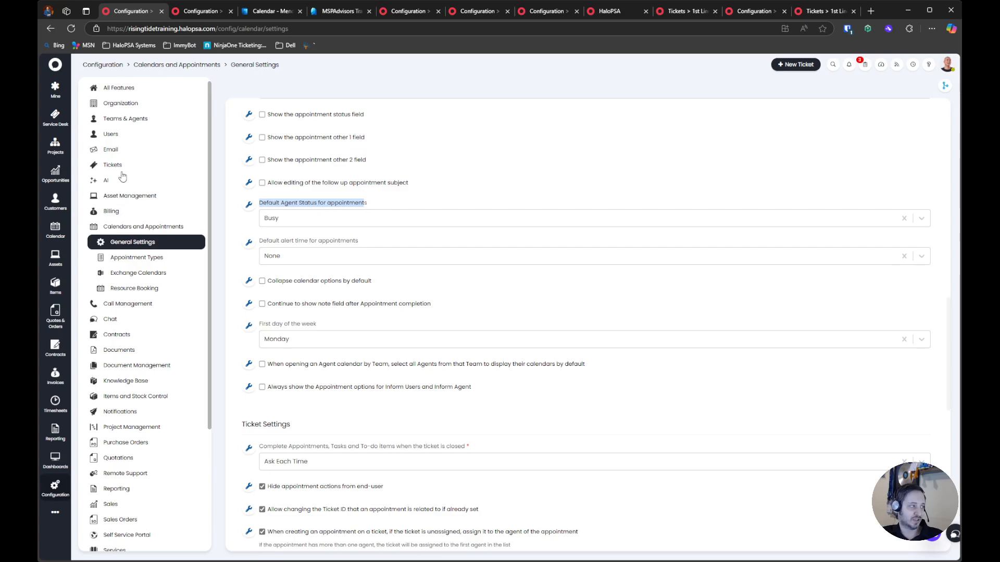
# Examine the Busy agent status's offline override, warning, load balancing, intelligent routing and live chat options, leaving it without changes
pyautogui.click(135, 119)
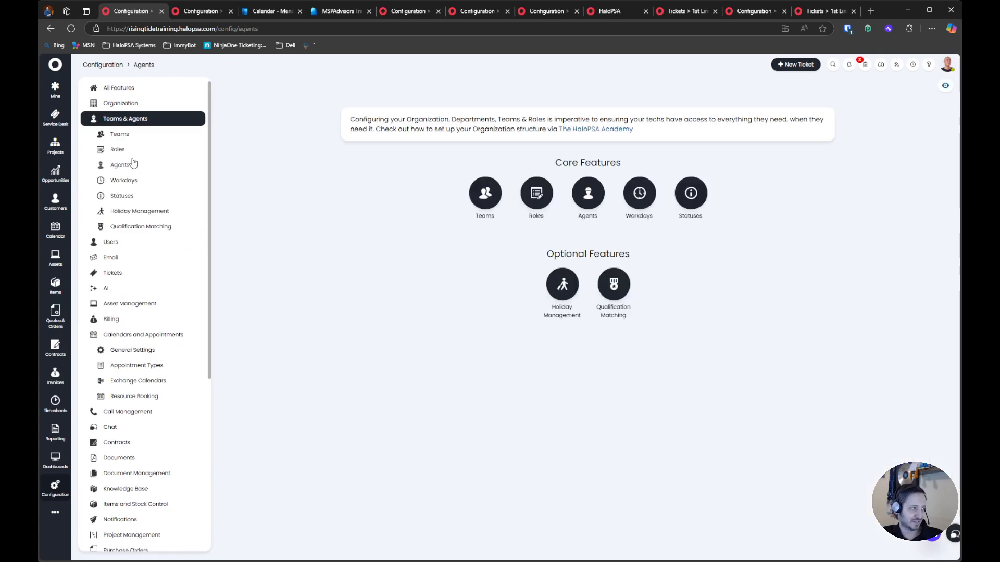
pyautogui.click(131, 195)
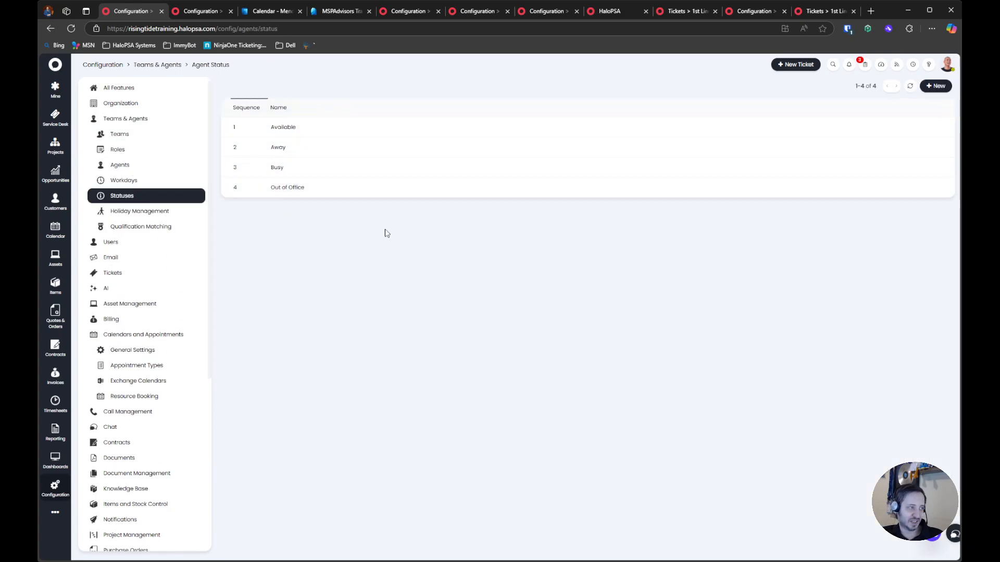
pyautogui.click(276, 165)
pyautogui.tripleClick(261, 166)
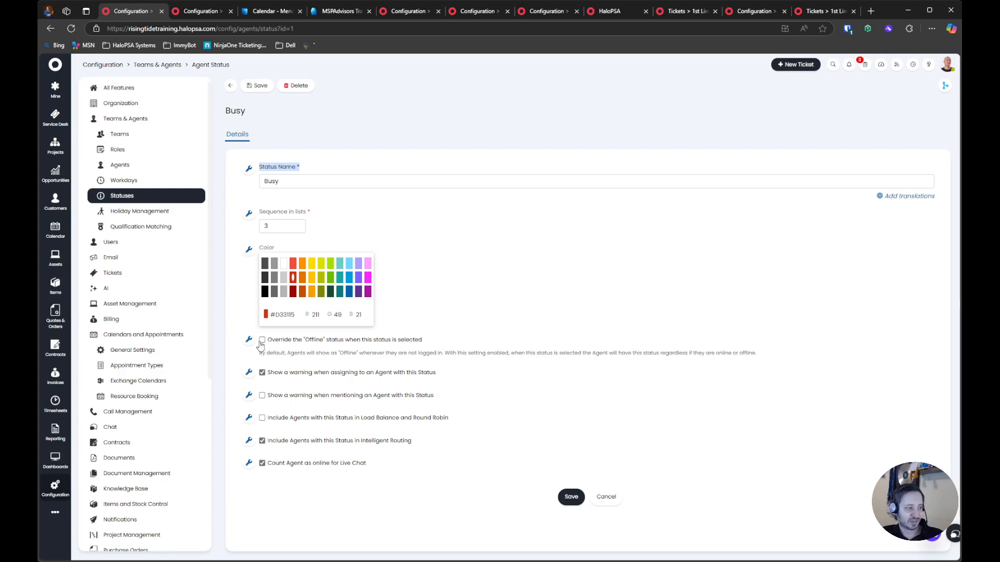
pyautogui.moveTo(257, 337); pyautogui.dragTo(457, 464)
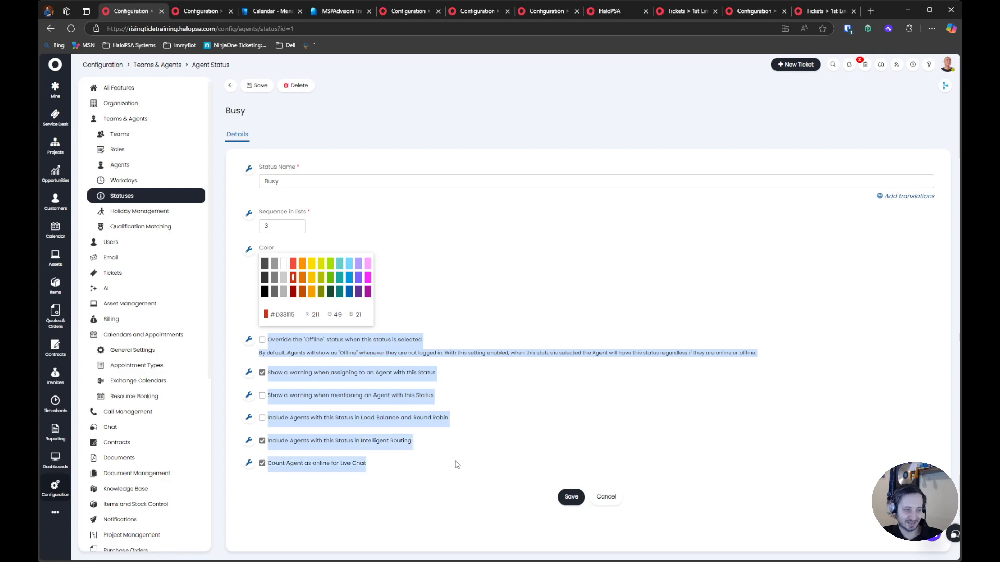
pyautogui.click(457, 464)
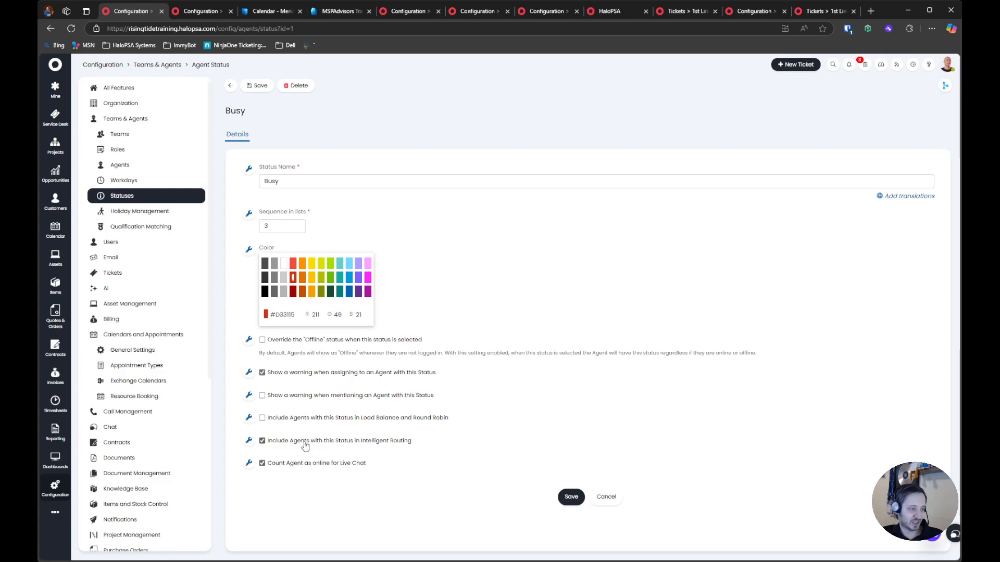
pyautogui.moveTo(466, 440); pyautogui.dragTo(403, 447)
pyautogui.moveTo(449, 417); pyautogui.dragTo(350, 398)
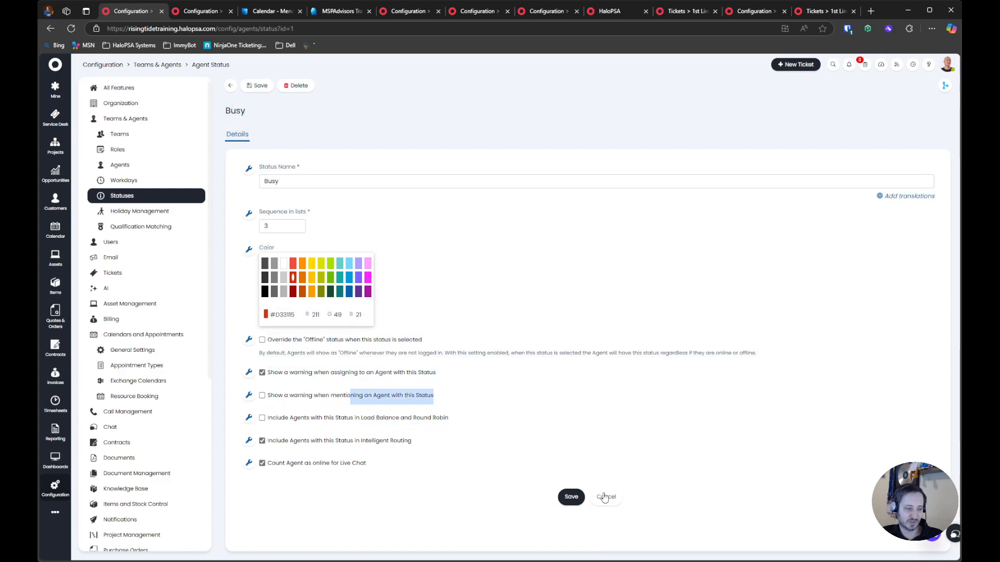
pyautogui.click(603, 496)
pyautogui.click(230, 85)
# Examine the Out of Office status's option to show a warning when mentioning an agent
pyautogui.click(309, 186)
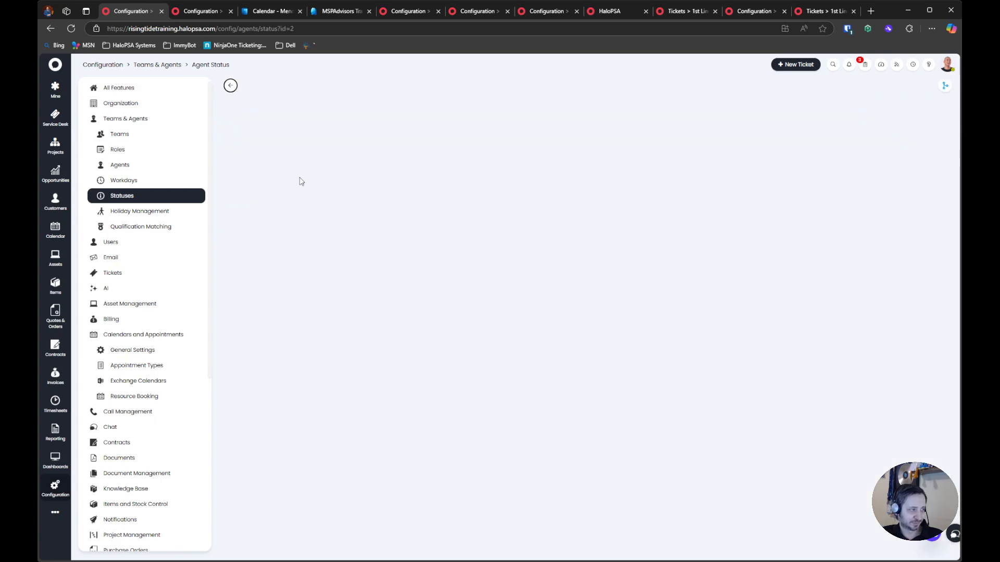
pyautogui.click(254, 86)
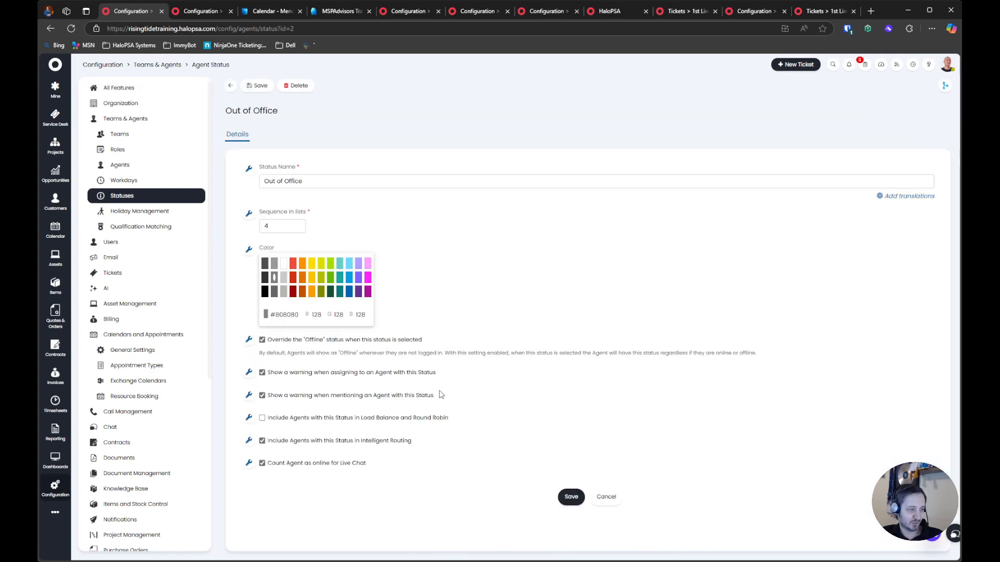
pyautogui.moveTo(432, 394); pyautogui.dragTo(269, 398)
pyautogui.click(470, 397)
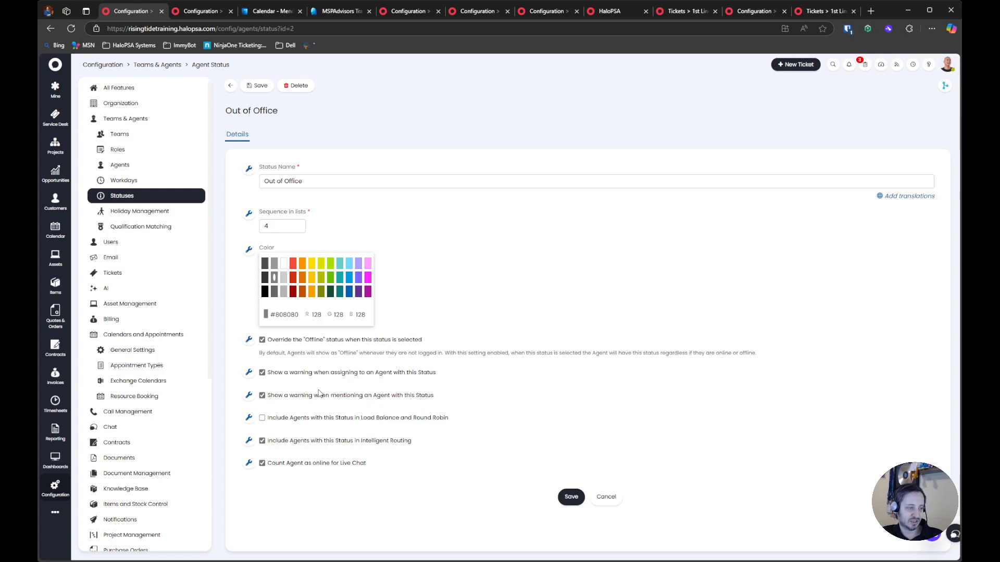
pyautogui.click(571, 497)
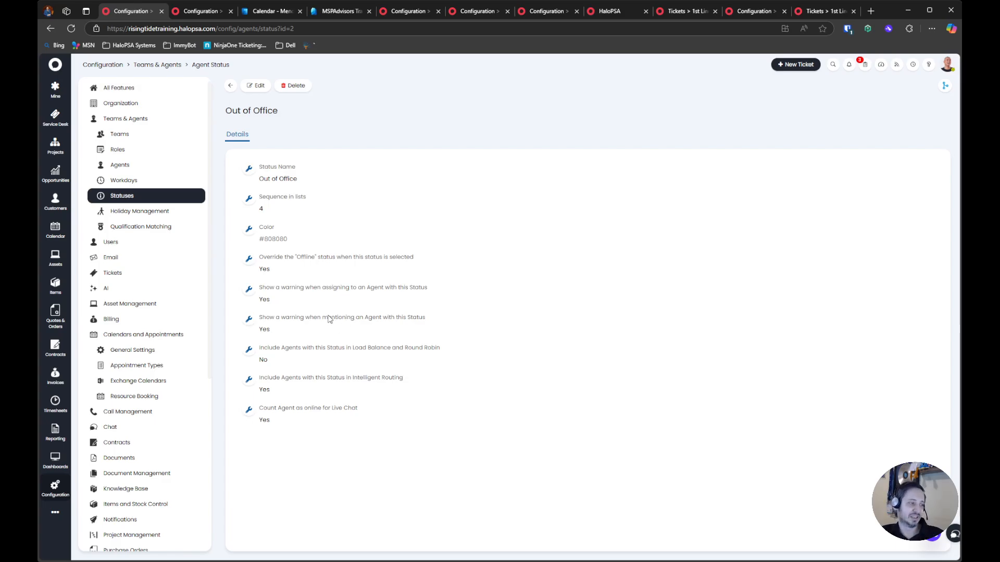
# Exclude agents with the Out of Office status from Intelligent Routing, save it, and return to the status list
pyautogui.click(258, 90)
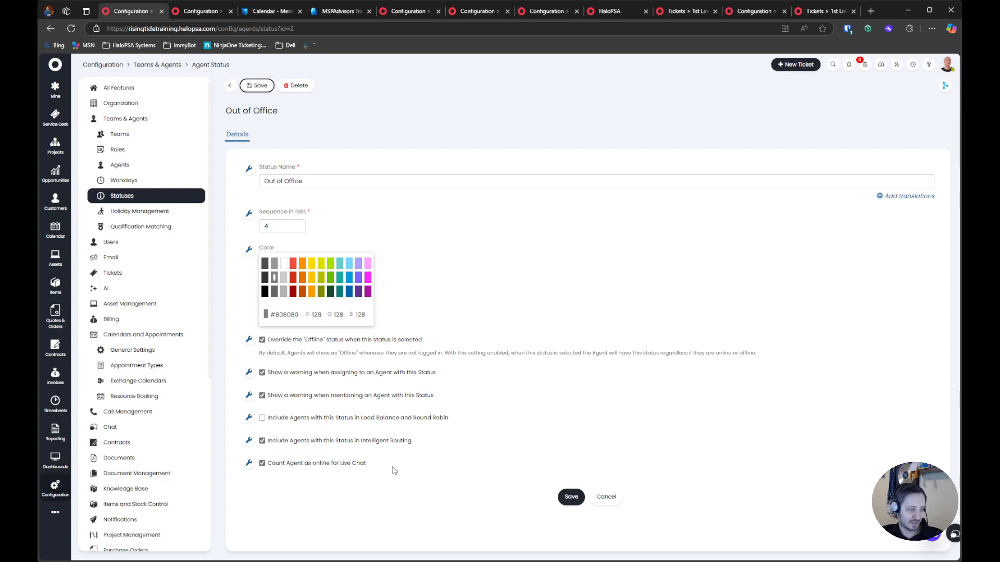
pyautogui.moveTo(394, 469); pyautogui.dragTo(265, 470)
pyautogui.click(364, 445)
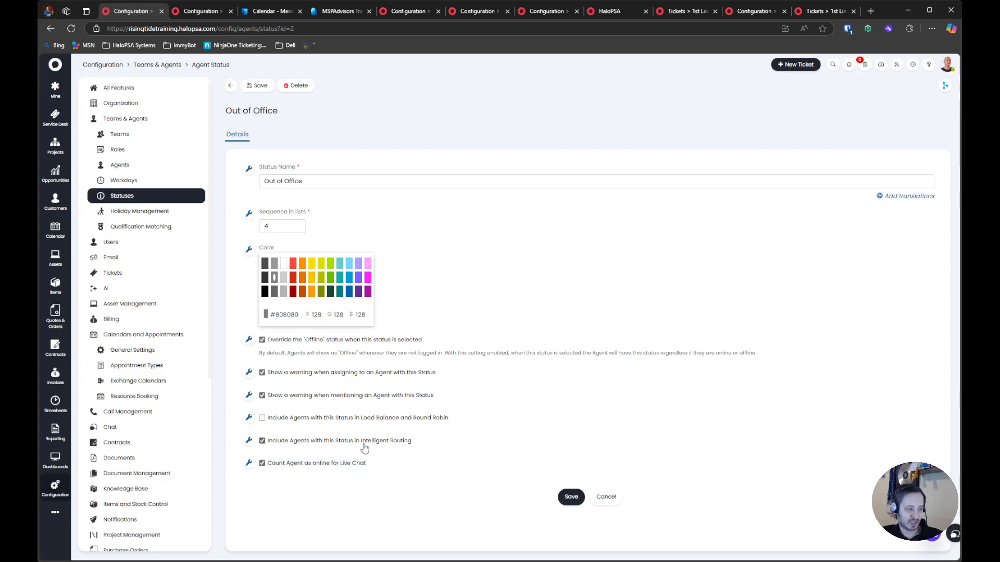
pyautogui.moveTo(454, 440); pyautogui.dragTo(281, 420)
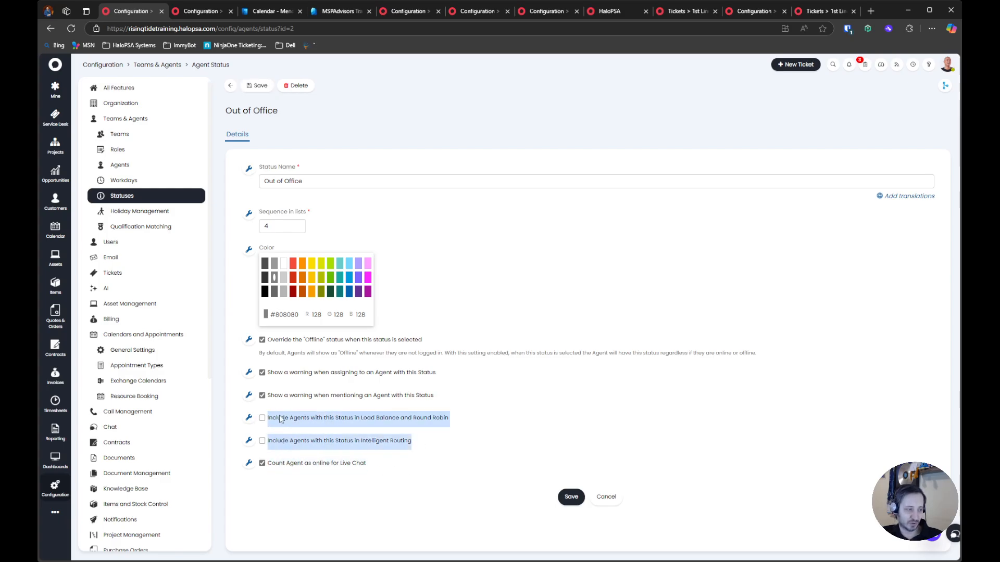
pyautogui.click(567, 496)
pyautogui.click(230, 85)
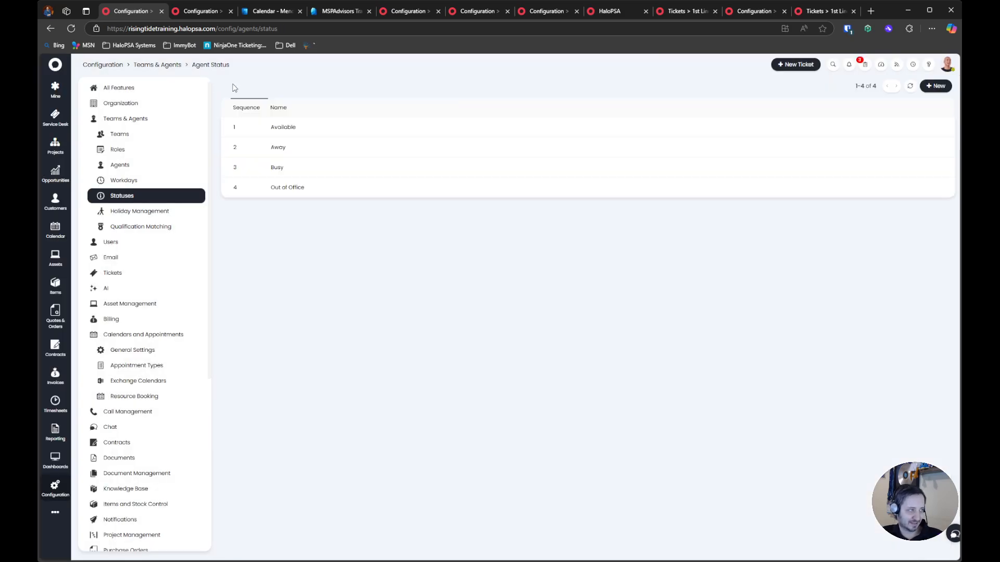
# Open the Away status for editing and examine its load balancing, intelligent routing and live chat options
pyautogui.click(302, 164)
pyautogui.click(256, 85)
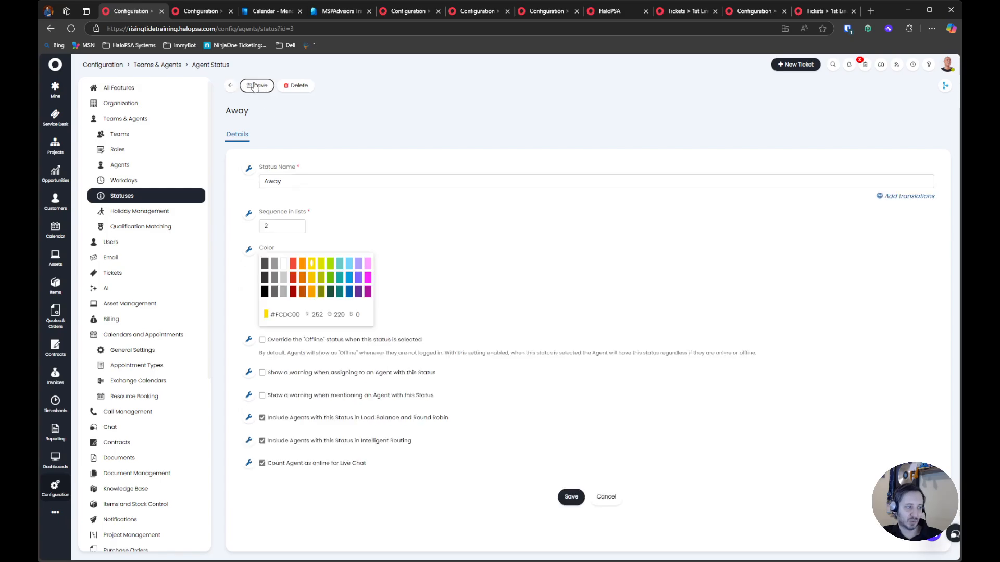
pyautogui.moveTo(454, 443); pyautogui.dragTo(273, 428)
pyautogui.moveTo(414, 467); pyautogui.dragTo(254, 427)
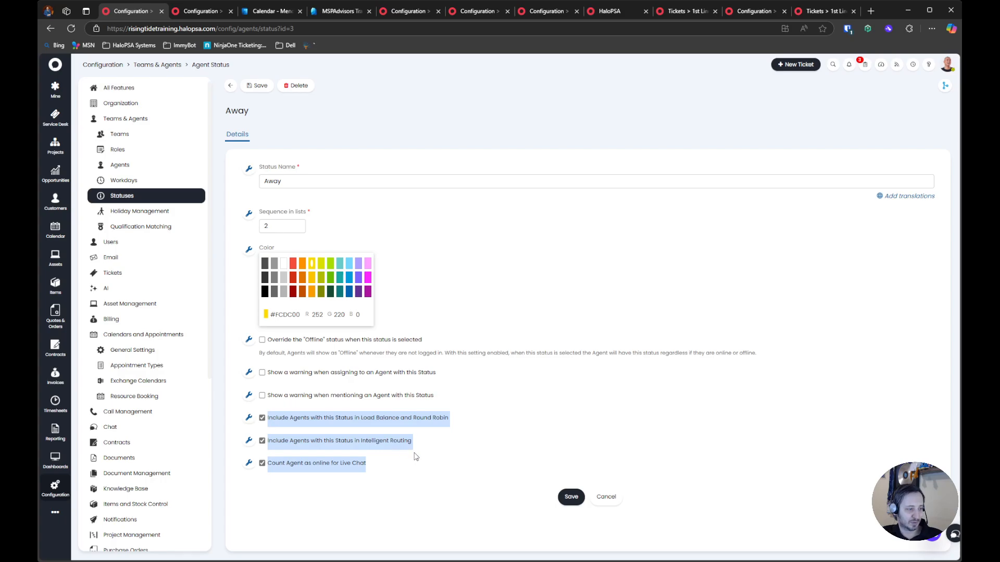
pyautogui.click(317, 465)
pyautogui.click(322, 466)
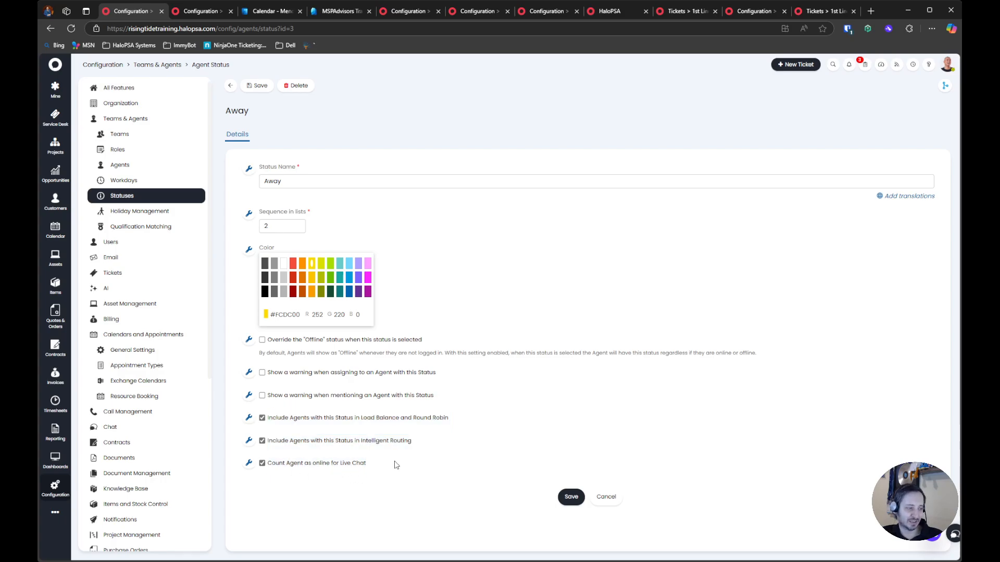
pyautogui.moveTo(395, 464); pyautogui.dragTo(244, 414)
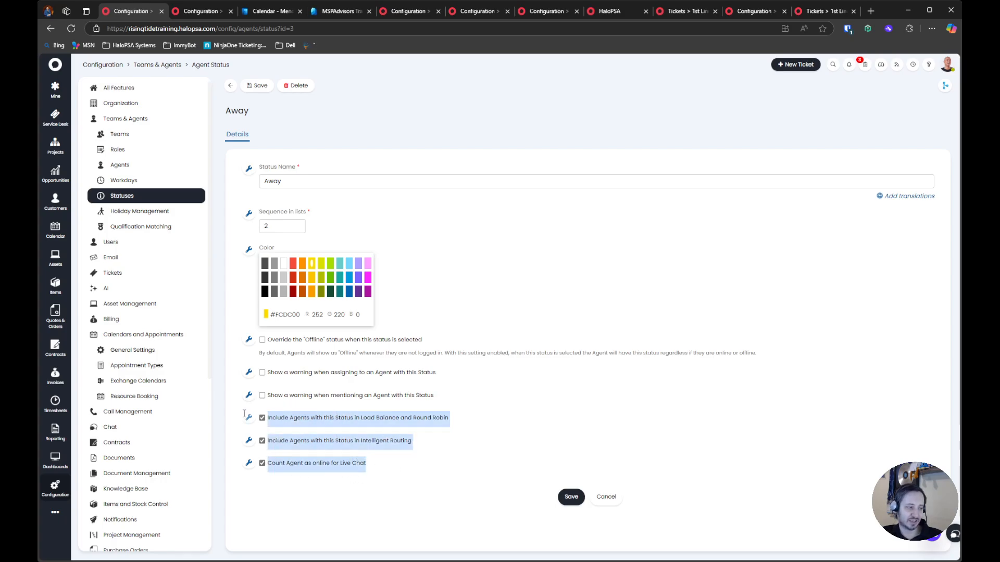
pyautogui.click(513, 420)
# Turn the Away status's assignment and mention warnings on and back off, and return to the status list
pyautogui.click(308, 396)
pyautogui.moveTo(435, 397); pyautogui.dragTo(284, 385)
pyautogui.click(347, 375)
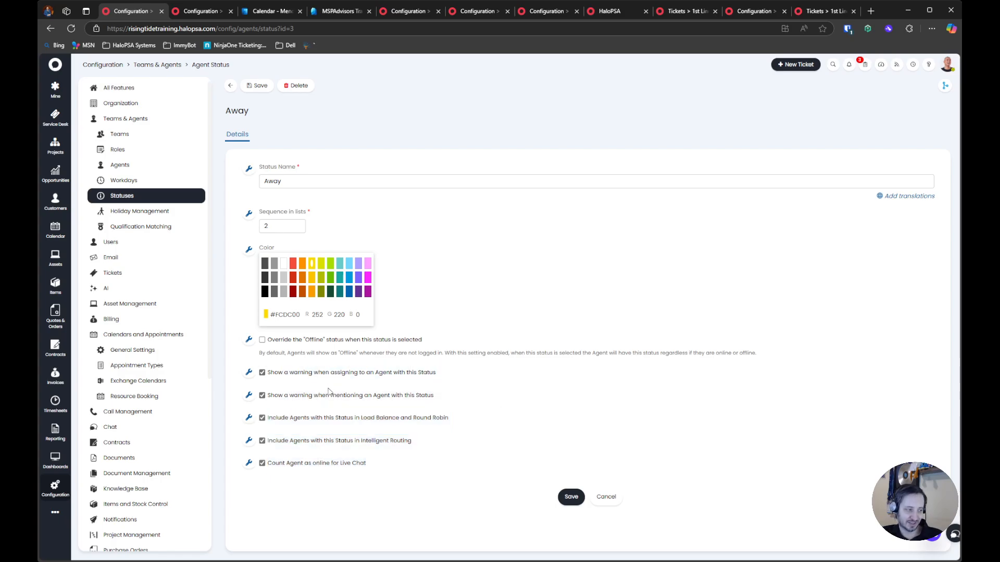
pyautogui.click(337, 395)
pyautogui.click(338, 374)
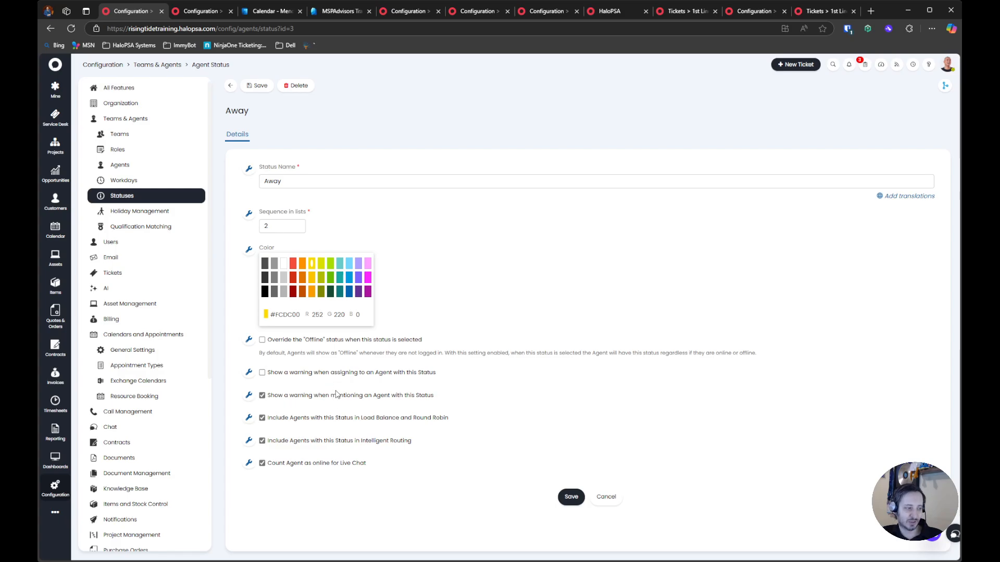
pyautogui.moveTo(238, 346); pyautogui.dragTo(504, 465)
pyautogui.click(570, 496)
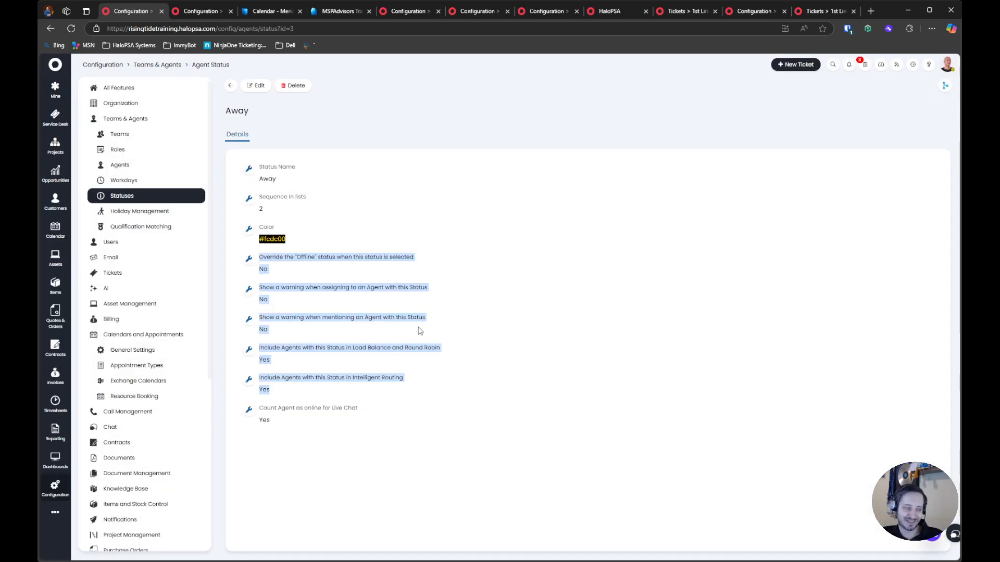
pyautogui.click(230, 86)
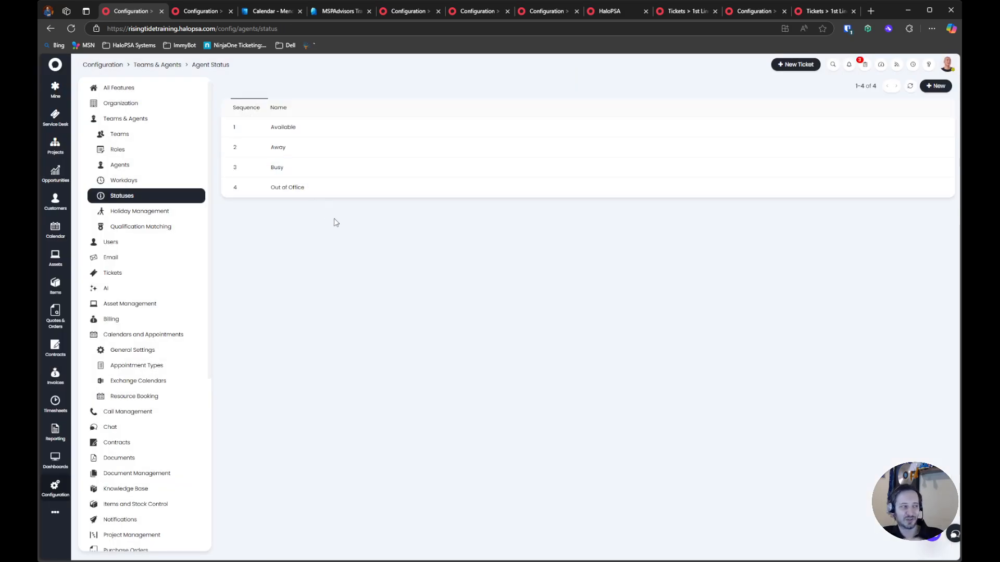